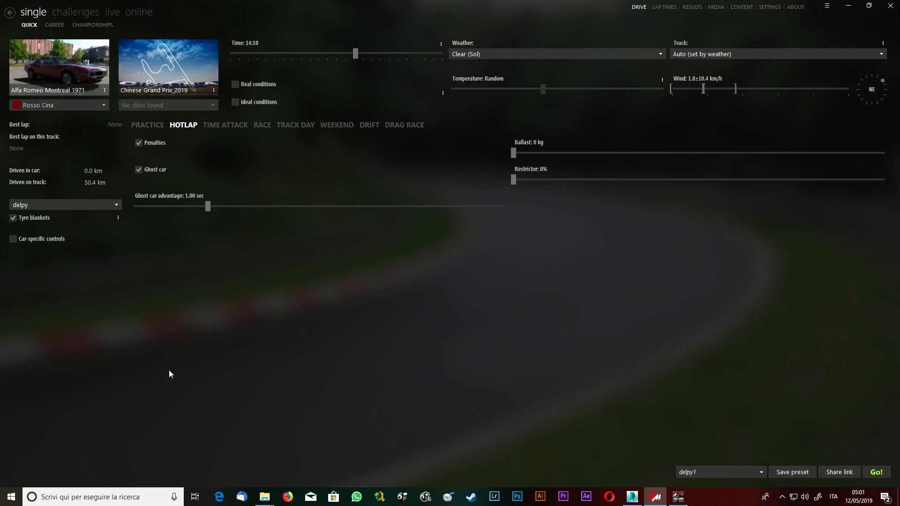
Open the Alfa Romeo Montreal 1971 in the 3D showroom and unpack its KN5 model.
{"action": "mouse_move", "coordinate": [55, 74]}
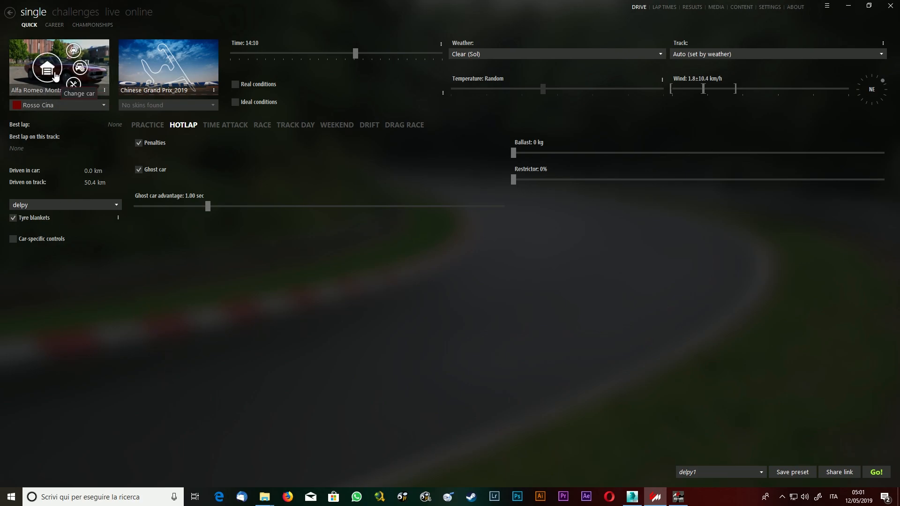
{"action": "right_click", "coordinate": [55, 74]}
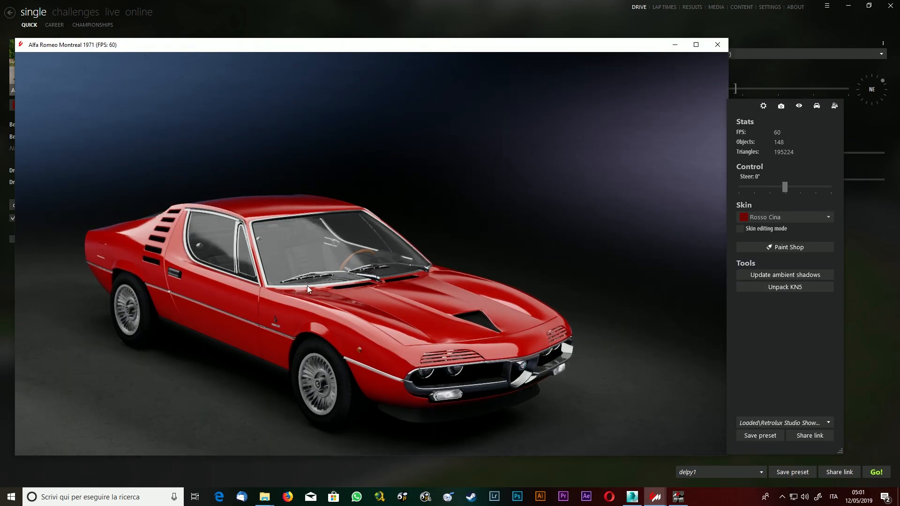
{"action": "left_click", "coordinate": [786, 288]}
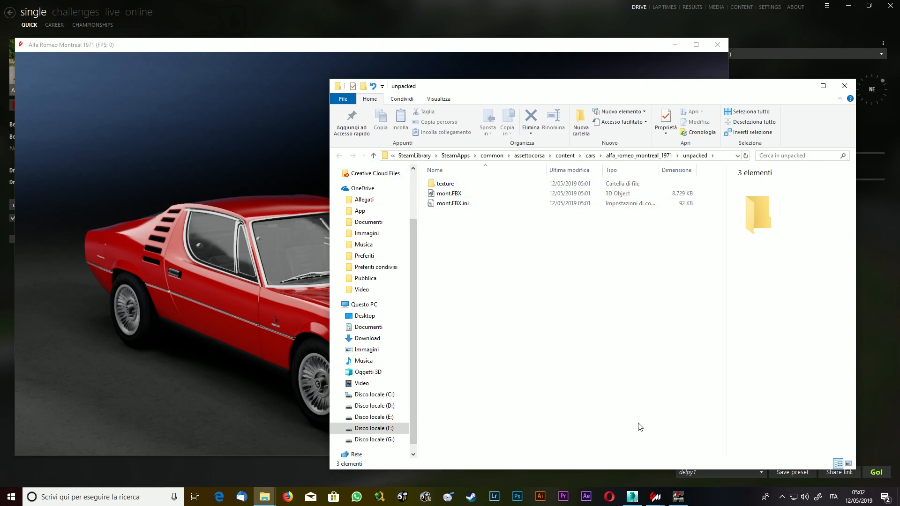
Move the unpacked folder from the game's car folder into the alfa_romeo_montreal_1971 folder under Forza Motorsport 7 Apex on drive G and open it.
{"action": "left_click", "coordinate": [373, 155]}
{"action": "right_click", "coordinate": [456, 243]}
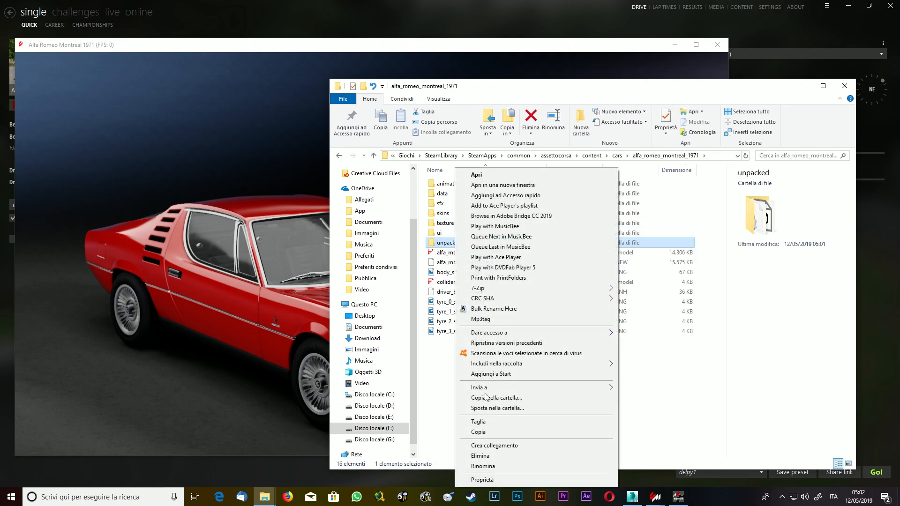
{"action": "left_click", "coordinate": [498, 432]}
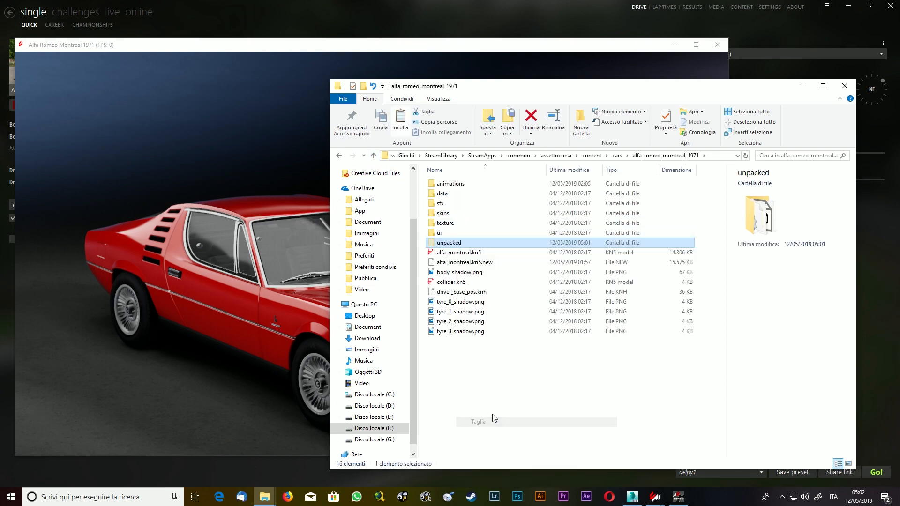
{"action": "left_click", "coordinate": [266, 498]}
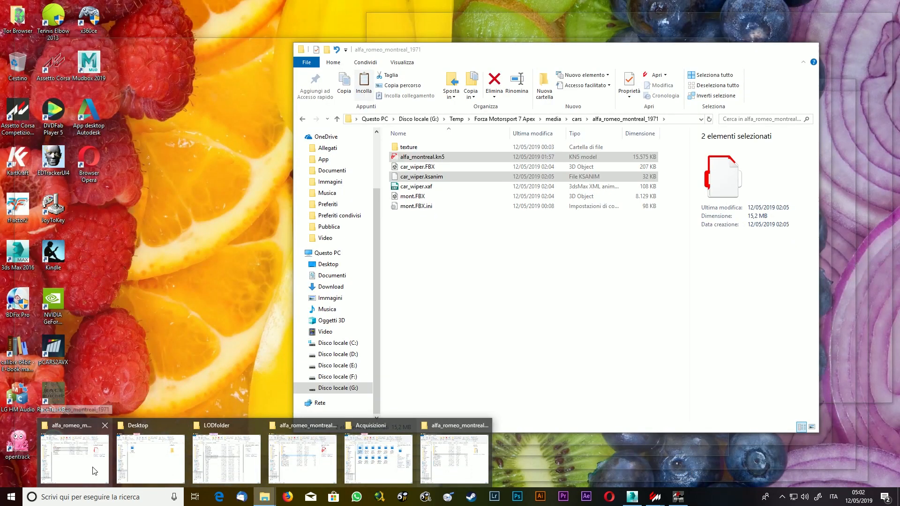
{"action": "left_click", "coordinate": [95, 470]}
{"action": "right_click", "coordinate": [453, 275]}
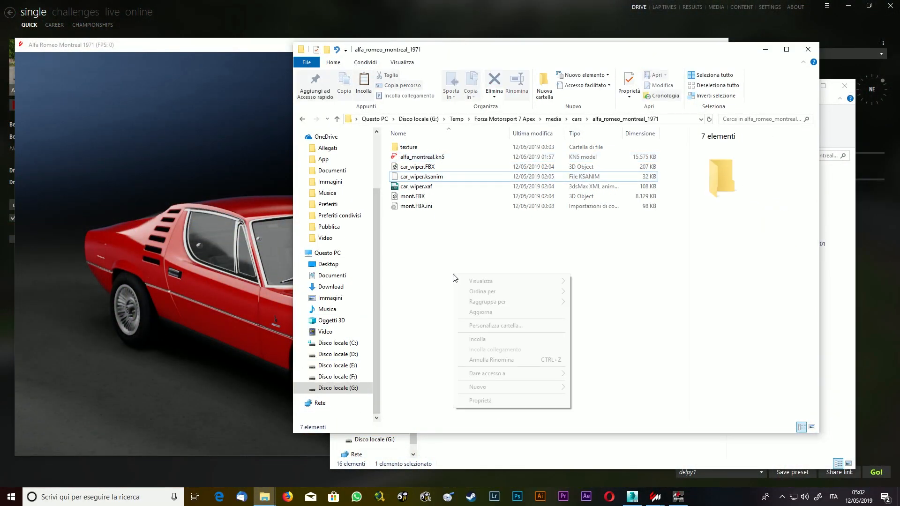
{"action": "left_click", "coordinate": [508, 339]}
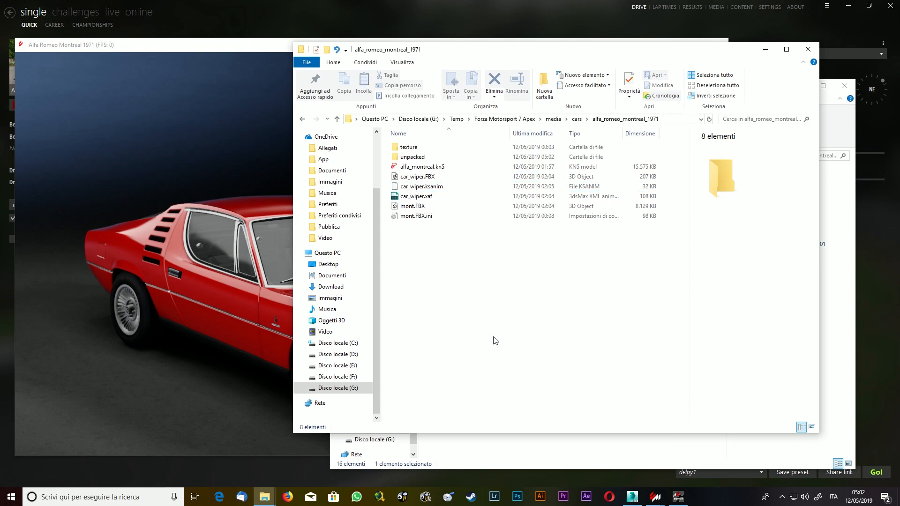
{"action": "double_click", "coordinate": [406, 157]}
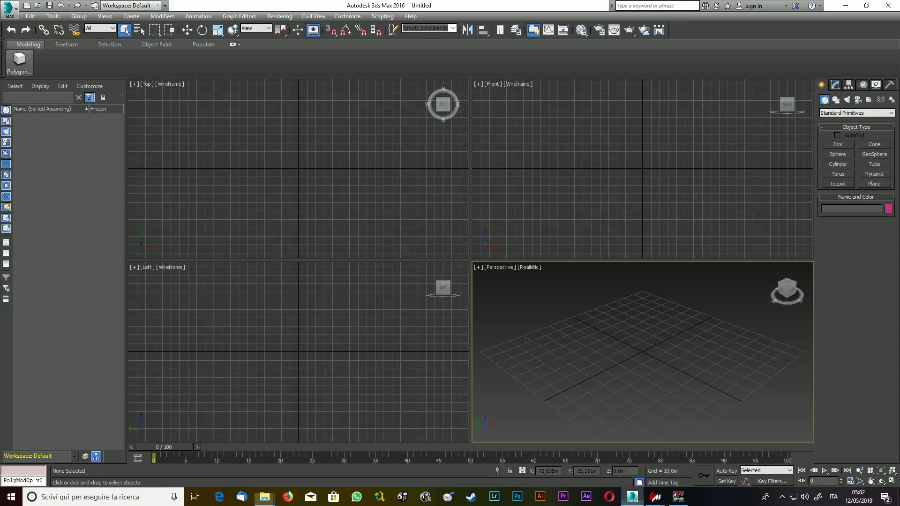
In 3ds Max, maximize the Perspective viewport and import mont.FBX from the moved unpacked folder with the existing import settings.
{"action": "left_click", "coordinate": [478, 267]}
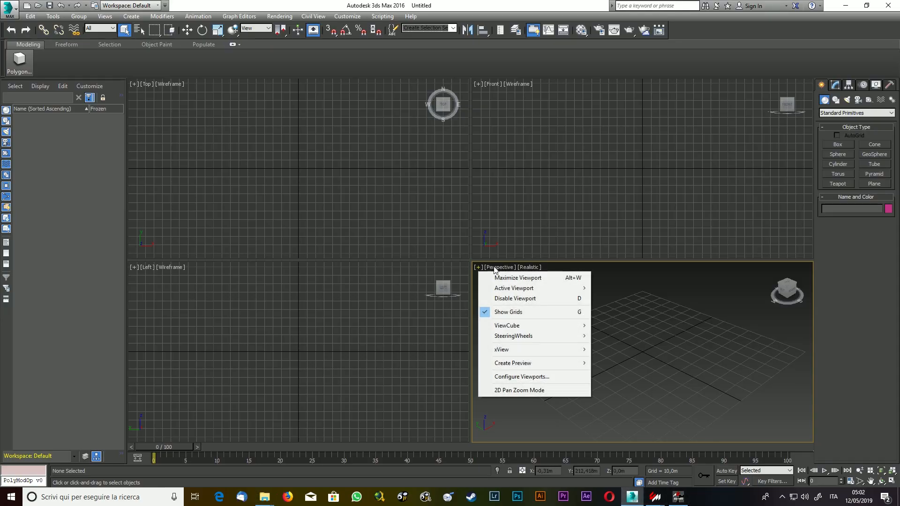
{"action": "left_click", "coordinate": [507, 278]}
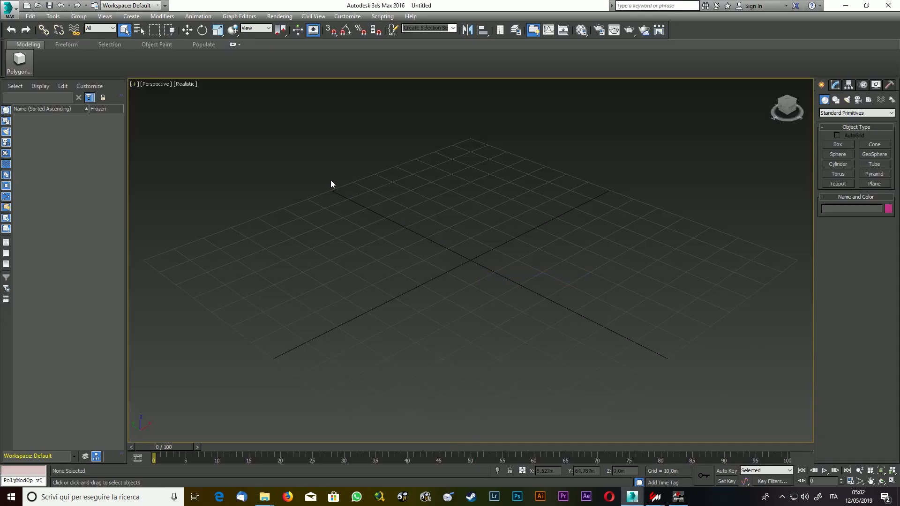
{"action": "left_click", "coordinate": [9, 7]}
{"action": "left_click", "coordinate": [32, 139]}
{"action": "left_click", "coordinate": [153, 24]}
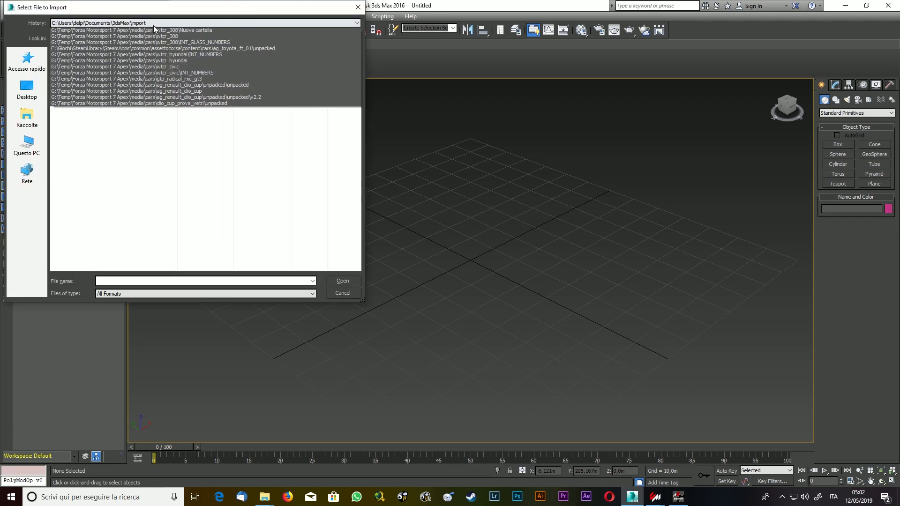
{"action": "left_click", "coordinate": [168, 38]}
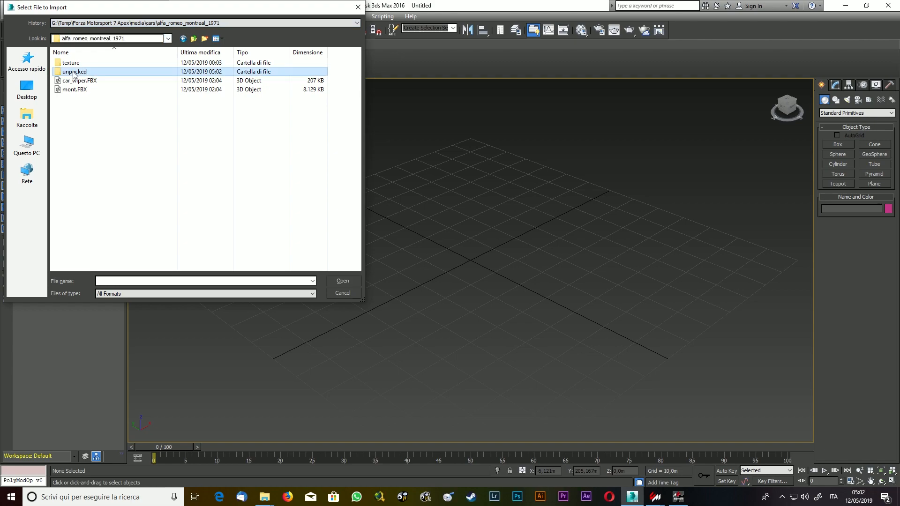
{"action": "double_click", "coordinate": [79, 71]}
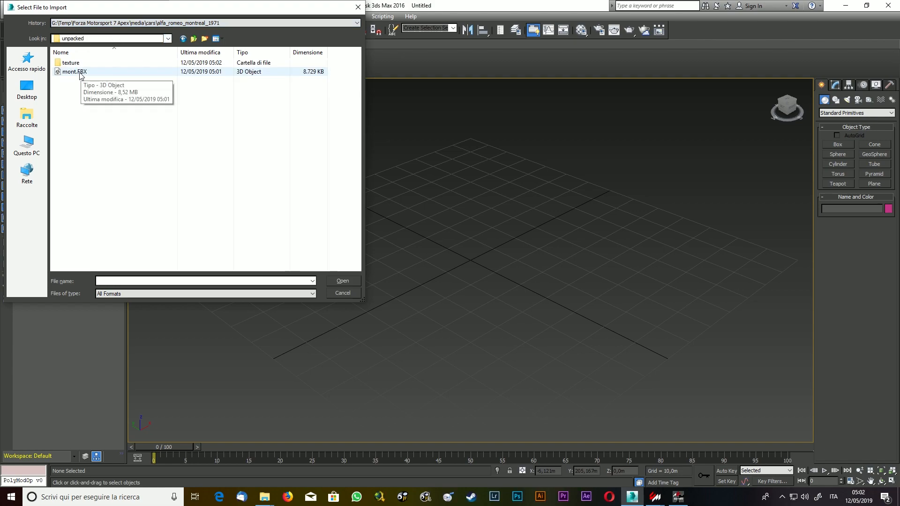
{"action": "double_click", "coordinate": [80, 72]}
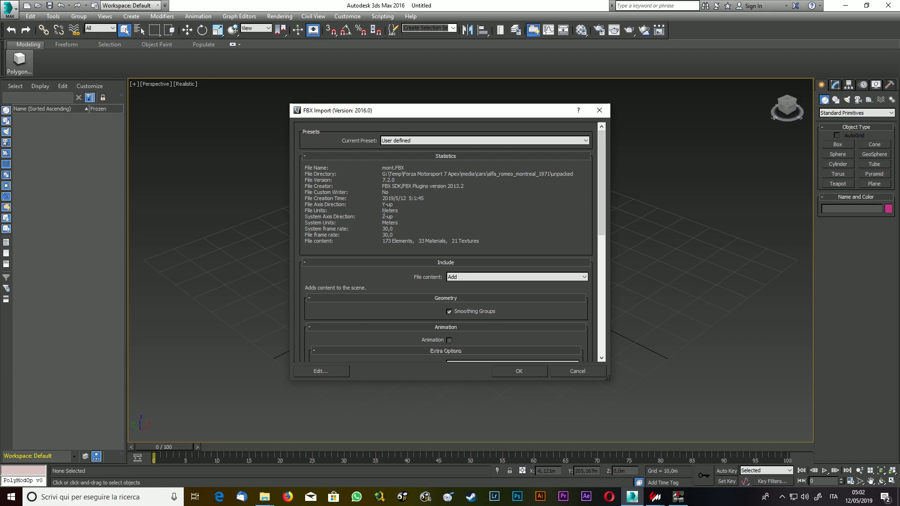
{"action": "left_click", "coordinate": [517, 371]}
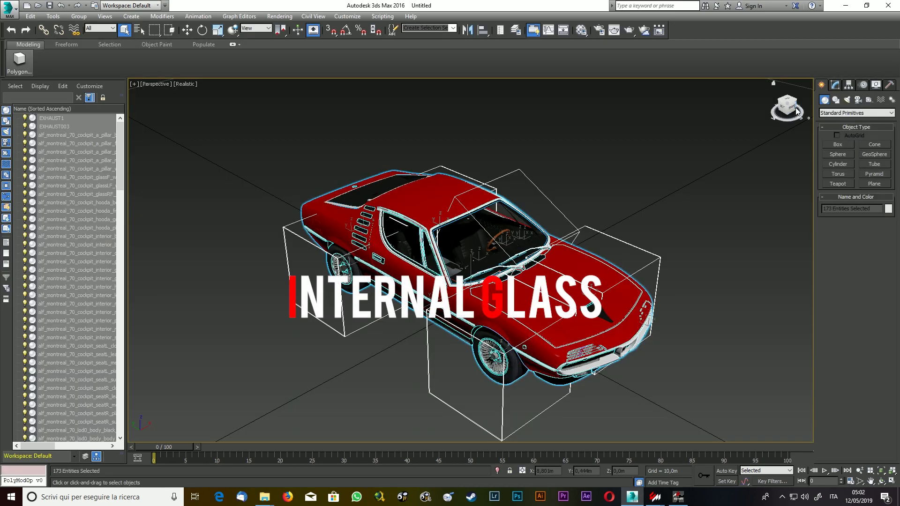
Hide the Helpers category so only the car model shows, and clear the selection.
{"action": "left_click_drag", "start_coordinate": [793, 107], "coordinate": [766, 106]}
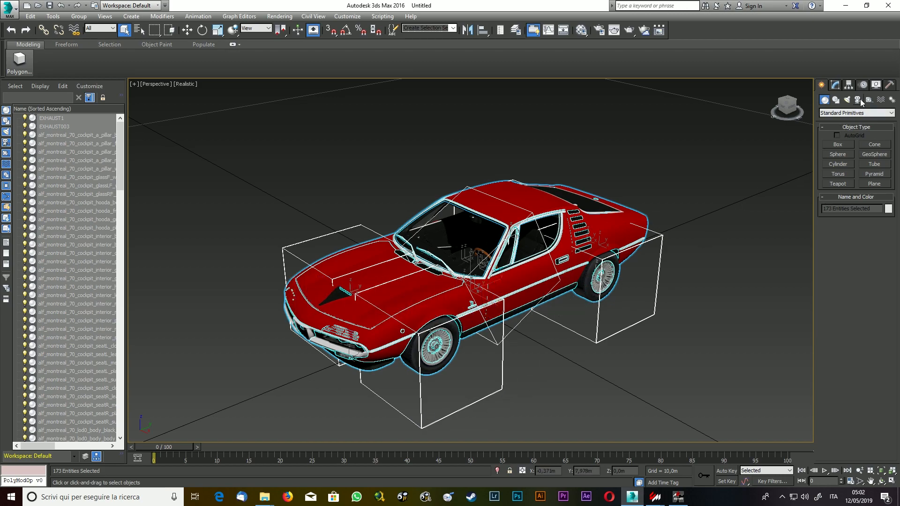
{"action": "left_click", "coordinate": [877, 85]}
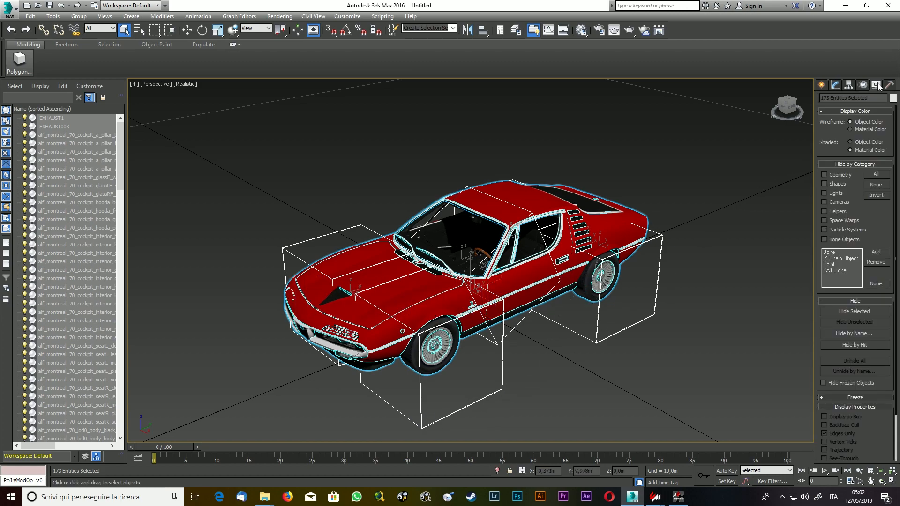
{"action": "left_click", "coordinate": [840, 213]}
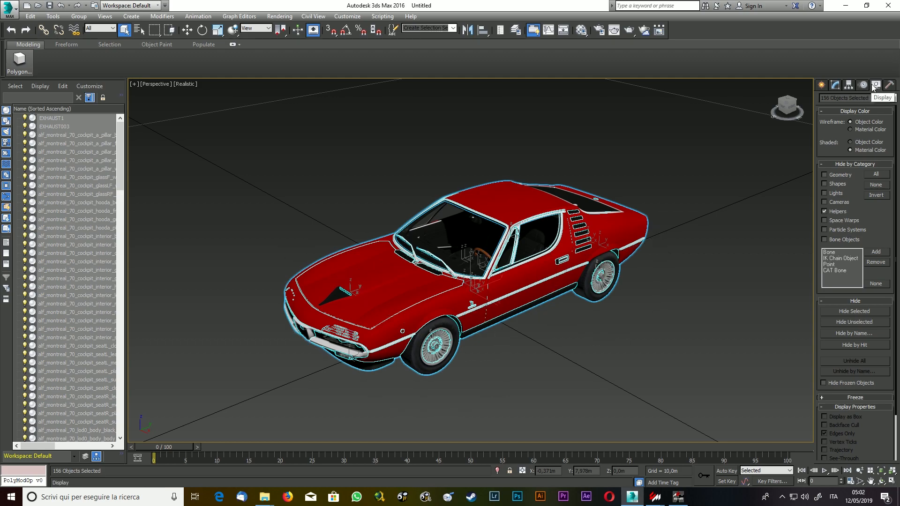
{"action": "left_click_drag", "start_coordinate": [786, 109], "coordinate": [529, 128]}
{"action": "left_click", "coordinate": [710, 129]}
{"action": "left_click_drag", "start_coordinate": [781, 107], "coordinate": [804, 88]}
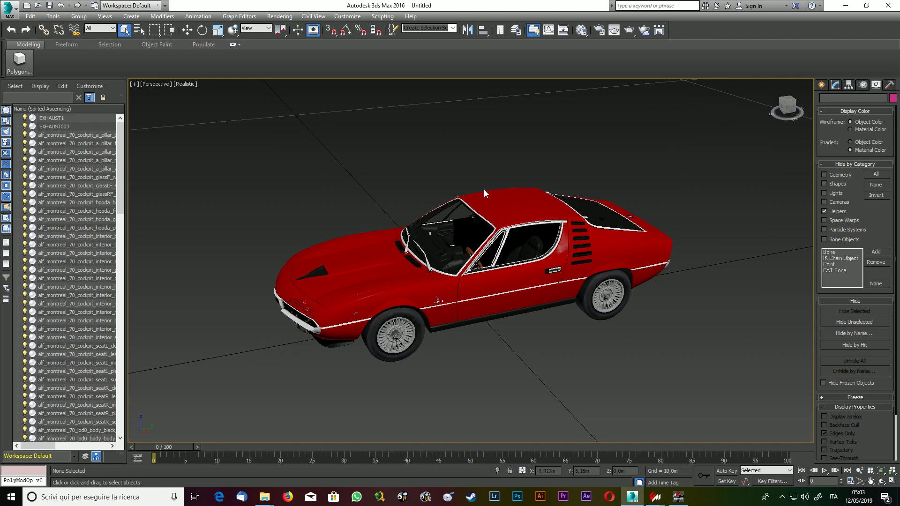
Isolate the car's six glass objects, covering the windshield, the rear window and the side windows on both sides.
{"action": "left_click", "coordinate": [448, 245]}
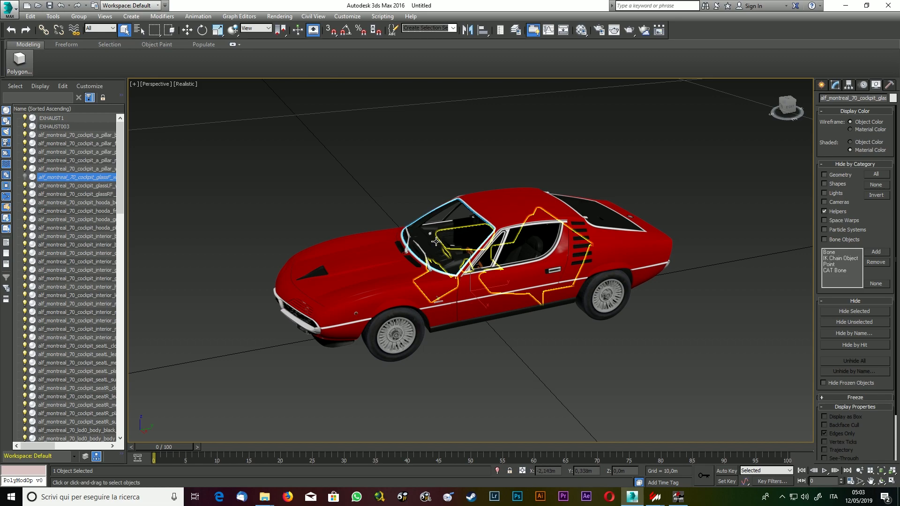
{"action": "left_click", "coordinate": [24, 177]}
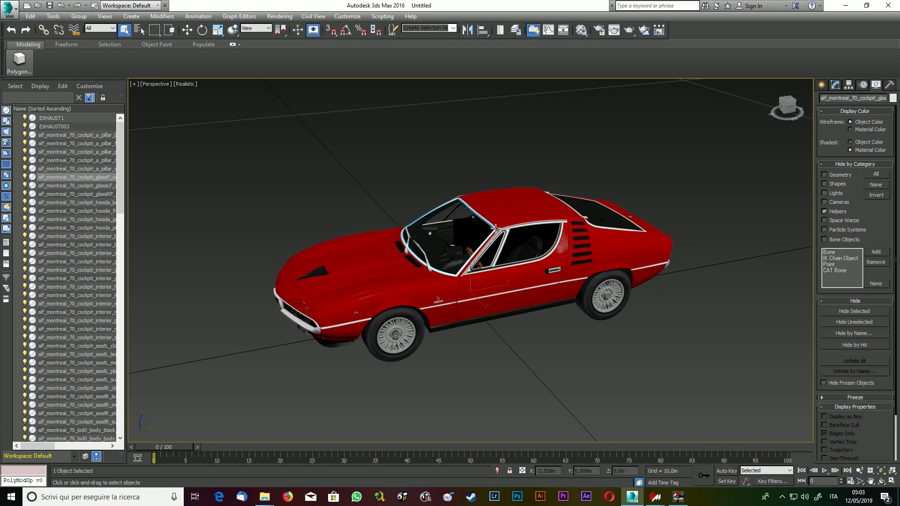
{"action": "left_click", "coordinate": [491, 255], "text": "ctrl"}
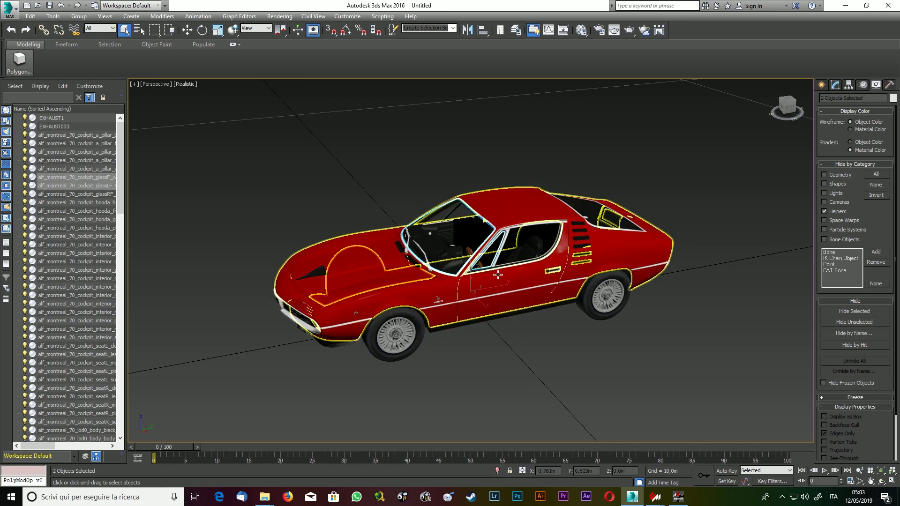
{"action": "left_click", "coordinate": [529, 250], "text": "ctrl"}
{"action": "left_click_drag", "start_coordinate": [792, 107], "coordinate": [726, 123]}
{"action": "left_click", "coordinate": [533, 321], "text": "ctrl"}
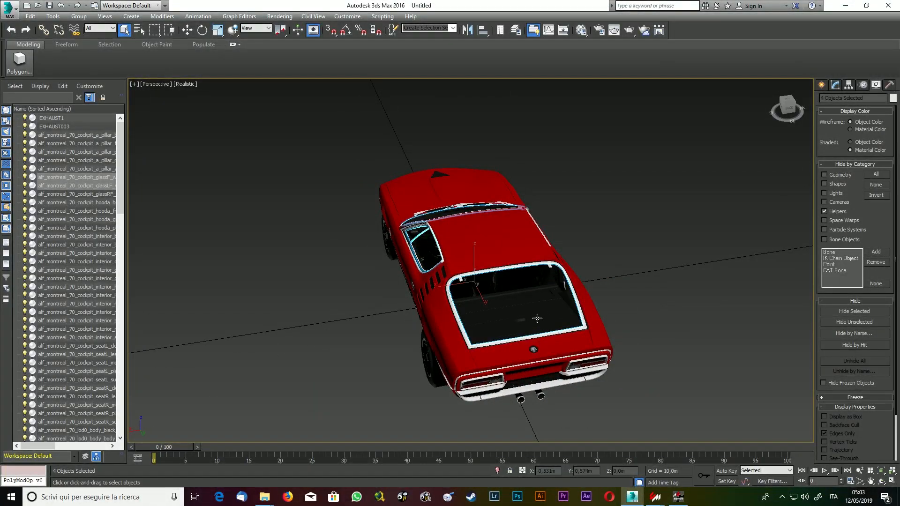
{"action": "left_click_drag", "start_coordinate": [794, 112], "coordinate": [732, 92]}
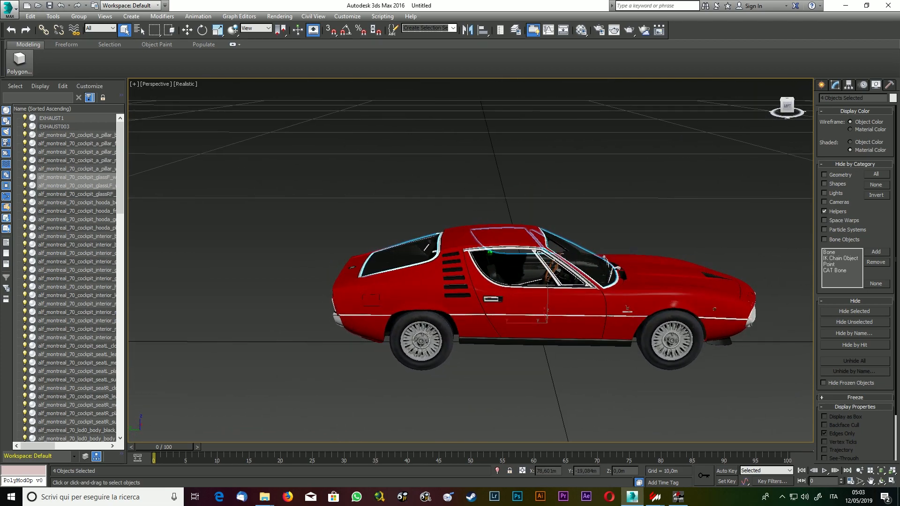
{"action": "left_click", "coordinate": [562, 271], "text": "ctrl"}
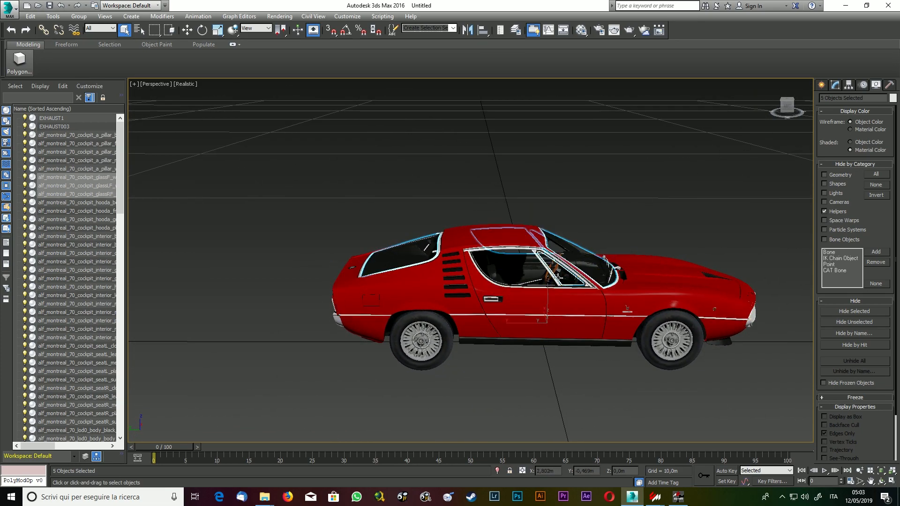
{"action": "left_click", "coordinate": [522, 274], "text": "ctrl"}
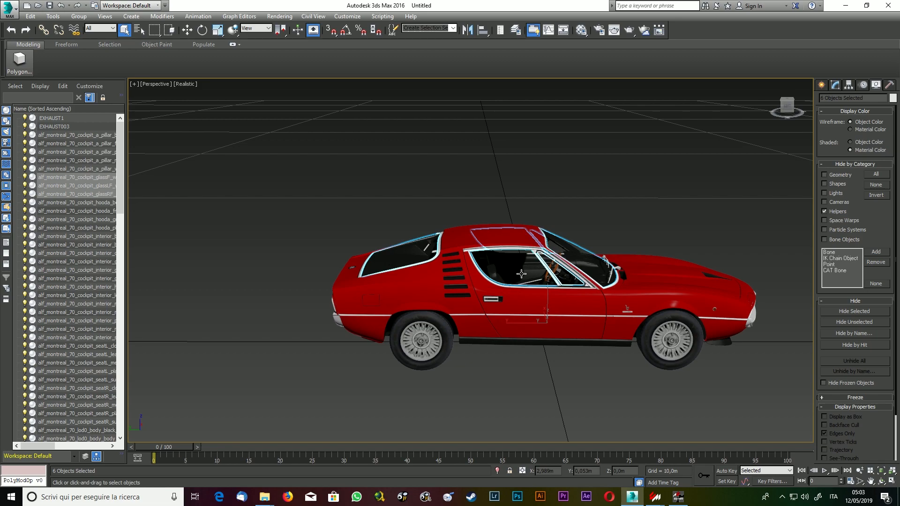
{"action": "right_click", "coordinate": [522, 274]}
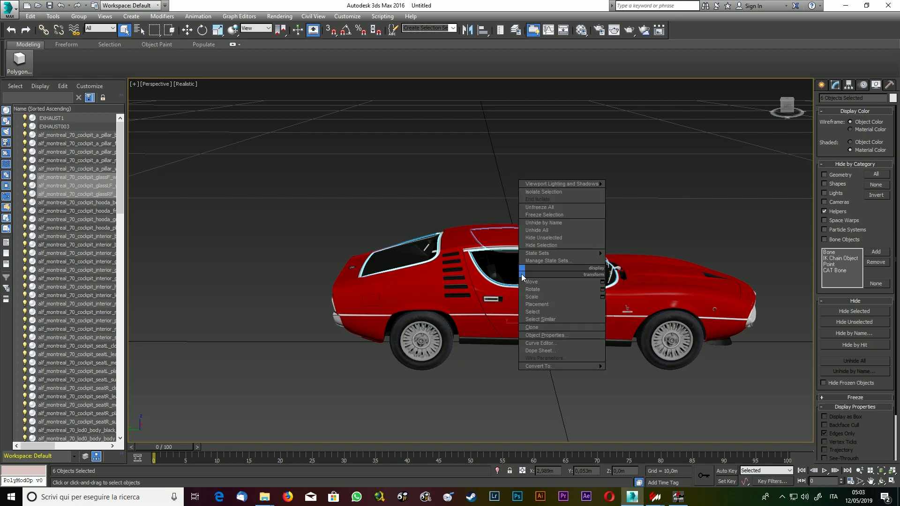
{"action": "left_click", "coordinate": [553, 193]}
Clear the selection and reselect all six isolated glass objects.
{"action": "left_click_drag", "start_coordinate": [793, 109], "coordinate": [757, 117]}
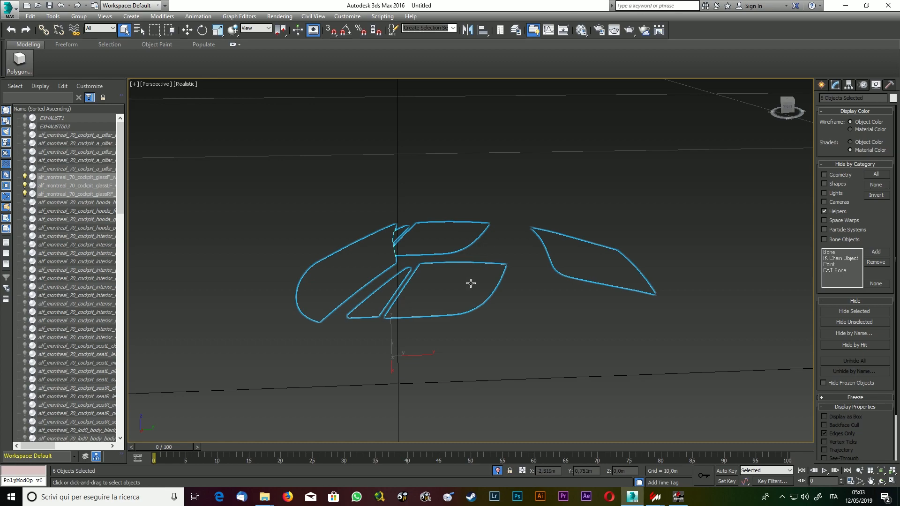
{"action": "left_click", "coordinate": [267, 201]}
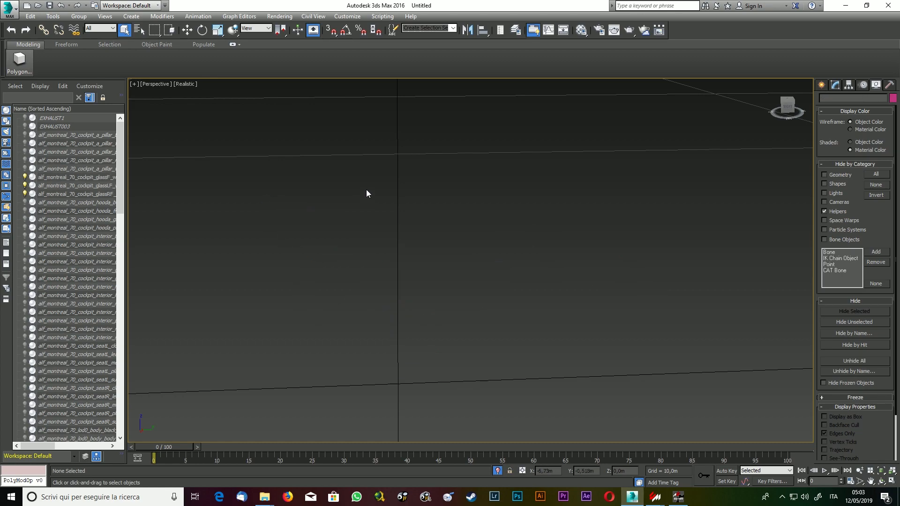
{"action": "left_click_drag", "start_coordinate": [251, 153], "coordinate": [680, 390]}
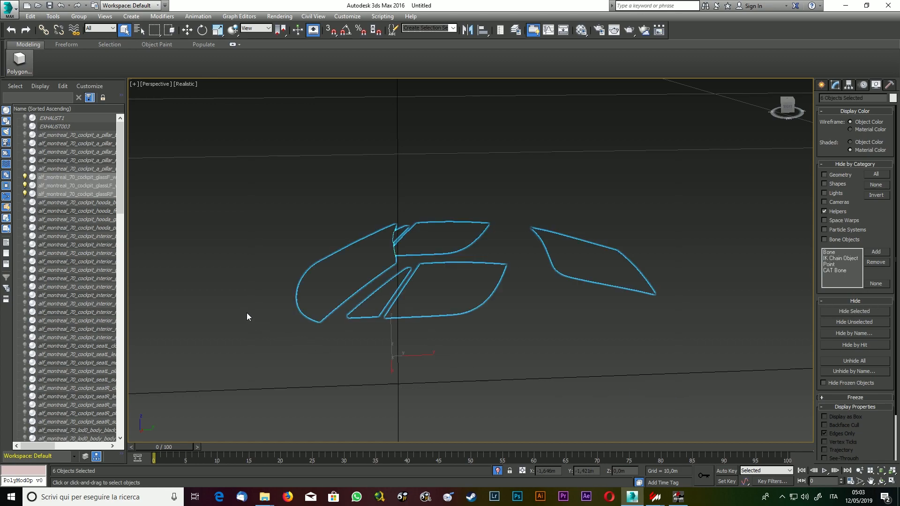
{"action": "key", "text": "alt+q"}
Clone the windshield glass as a Copy named INT_GLASS_CENTER.
{"action": "left_click", "coordinate": [326, 284]}
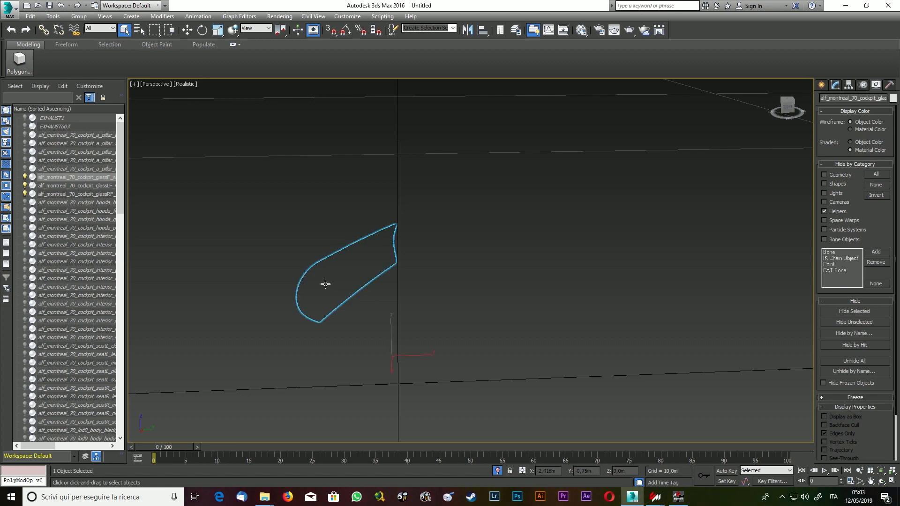
{"action": "right_click", "coordinate": [326, 284]}
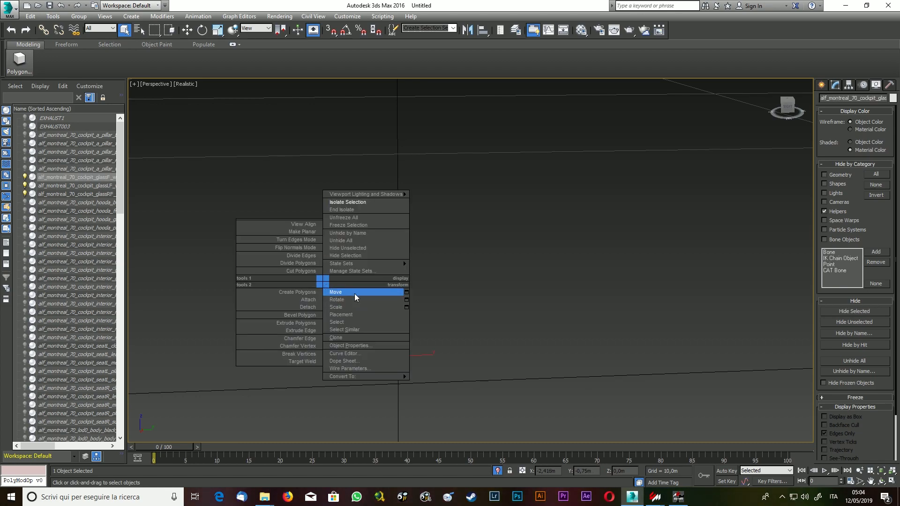
{"action": "left_click", "coordinate": [336, 338]}
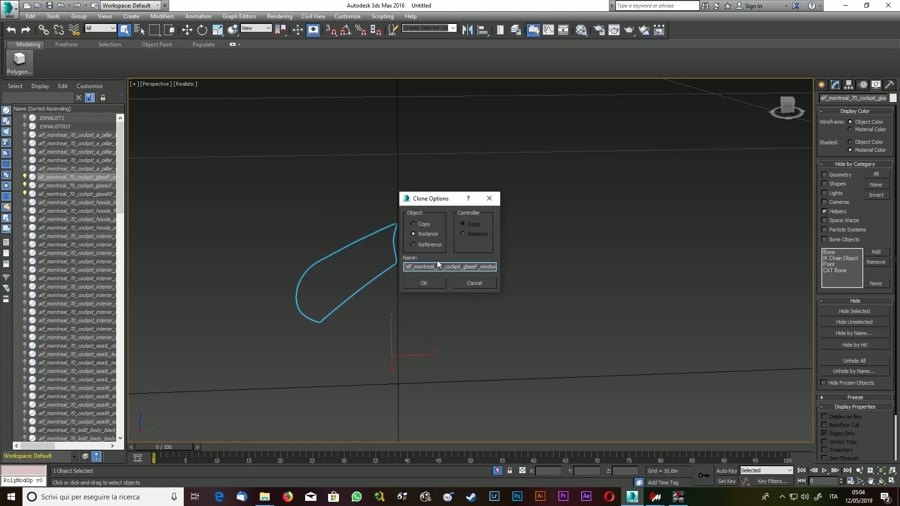
{"action": "double_click", "coordinate": [421, 266]}
{"action": "left_click", "coordinate": [413, 224]}
{"action": "double_click", "coordinate": [450, 266]}
{"action": "type", "text": "INT_GLASS_CENTER"}
{"action": "key", "text": "Return"}
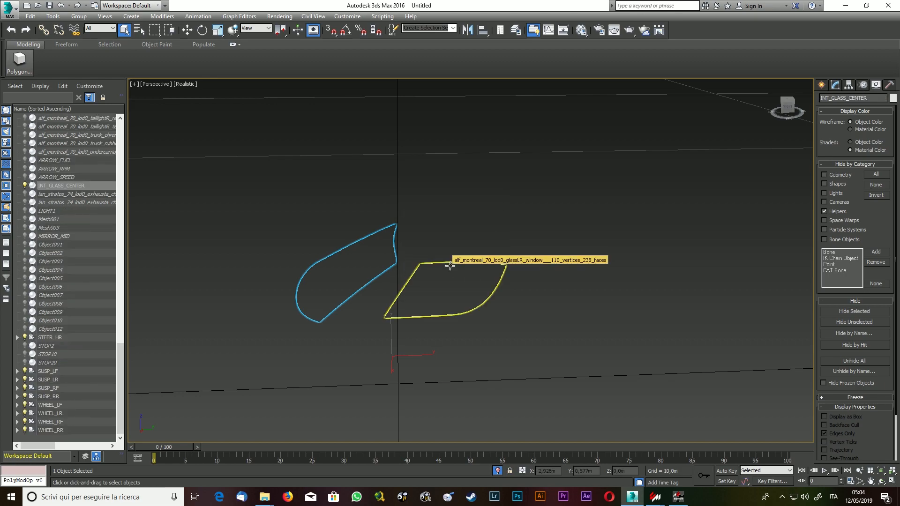
Clone the small left front quarter glass as a Copy named INT_GLASS_LEFT1 and copy its name for reuse.
{"action": "left_click", "coordinate": [390, 290]}
{"action": "right_click", "coordinate": [387, 290]}
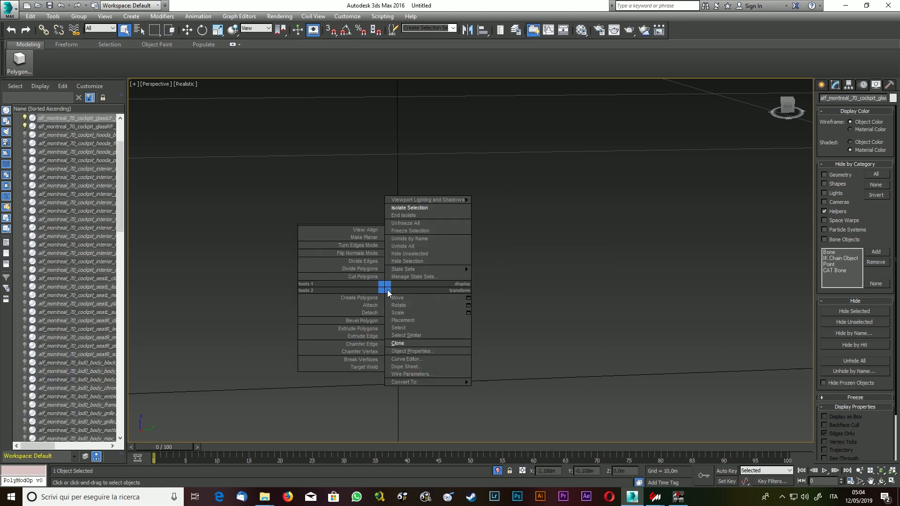
{"action": "left_click", "coordinate": [408, 343]}
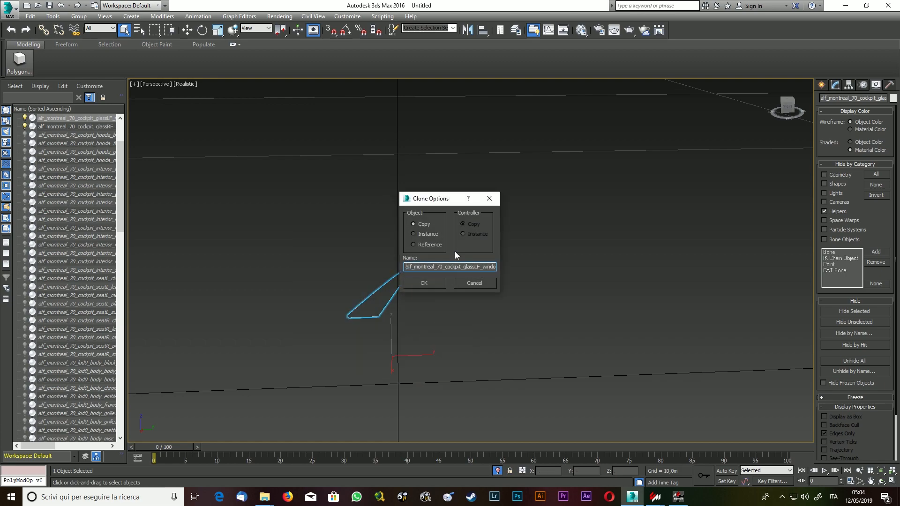
{"action": "double_click", "coordinate": [437, 267]}
{"action": "type", "text": "INT_GF"}
{"action": "key", "text": "BackSpace"}
{"action": "type", "text": "GF"}
{"action": "type", "text": "SS"}
{"action": "left_click_drag", "start_coordinate": [475, 266], "coordinate": [339, 266]}
{"action": "key", "text": "ctrl+c"}
{"action": "left_click", "coordinate": [431, 285]}
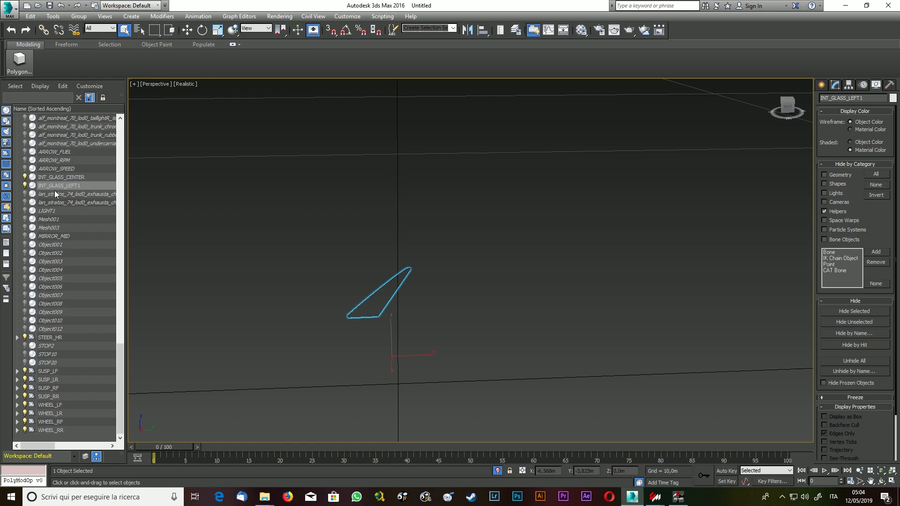
Clone the large left side window as a Copy named INT_GLASS_LEFT2.
{"action": "left_click", "coordinate": [422, 302]}
{"action": "right_click", "coordinate": [431, 300]}
{"action": "left_click", "coordinate": [474, 357]}
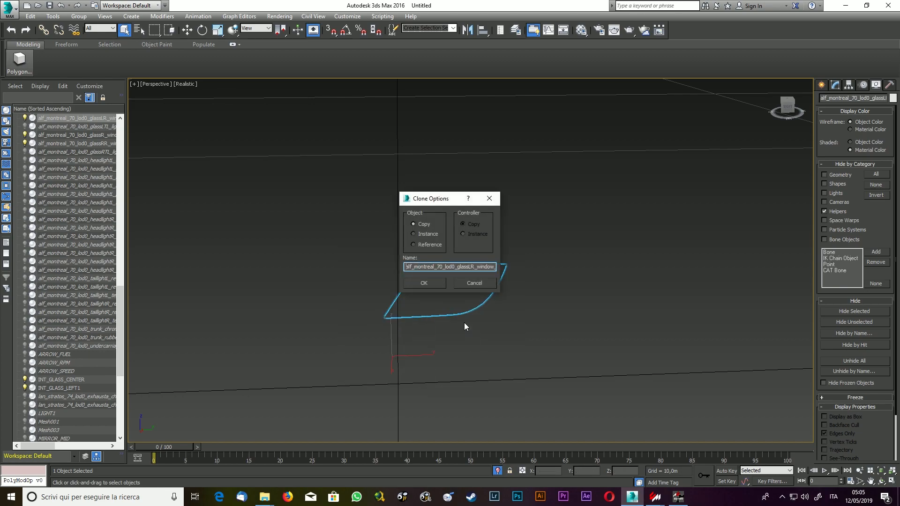
{"action": "double_click", "coordinate": [454, 266]}
{"action": "key", "text": "ctrl+v"}
{"action": "key", "text": "Return"}
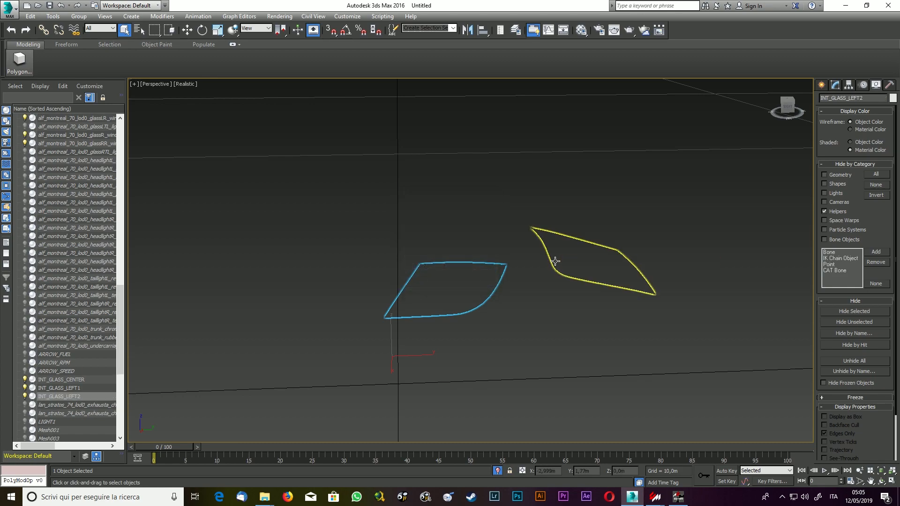
Clone the rear window glass as a Copy named INT_GLASS_REAR.
{"action": "left_click", "coordinate": [584, 272]}
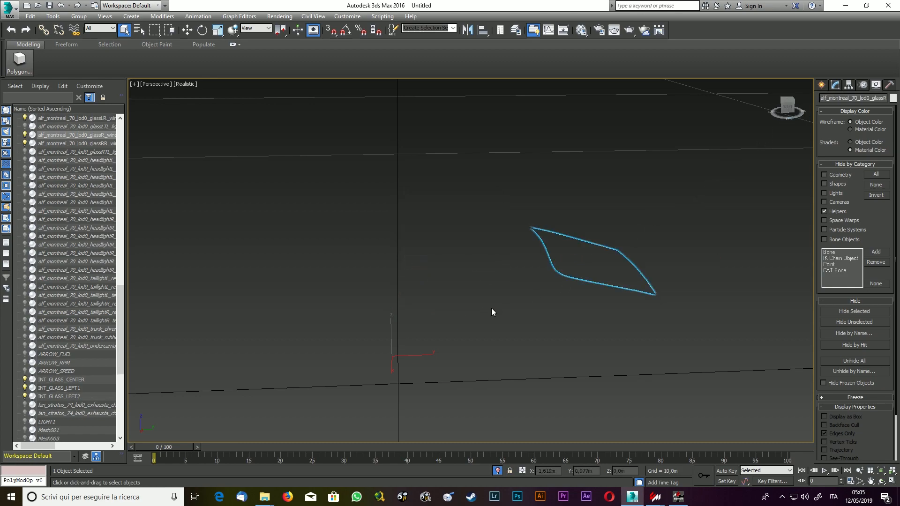
{"action": "right_click", "coordinate": [584, 267]}
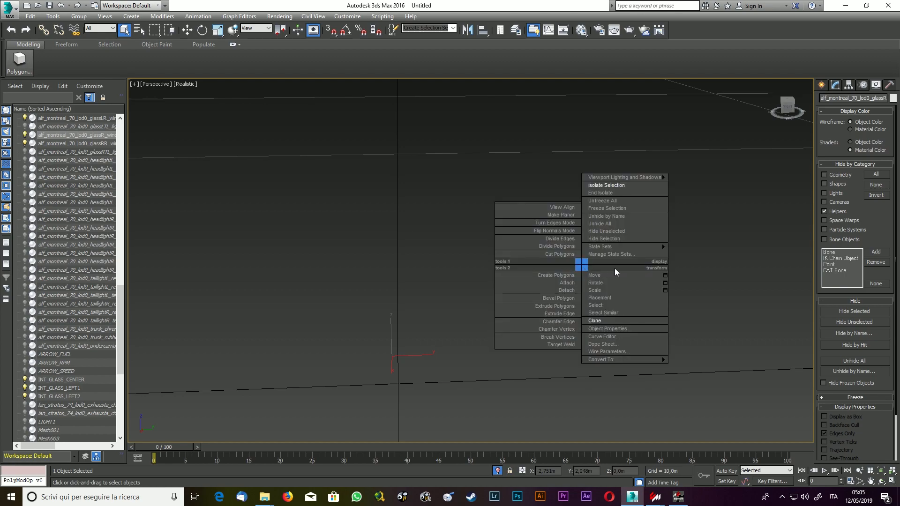
{"action": "left_click", "coordinate": [608, 321]}
{"action": "type", "text": "INT_GLASS_LEFT"}
{"action": "key", "text": "BackSpace"}
{"action": "key", "text": "BackSpace"}
{"action": "key", "text": "BackSpace"}
{"action": "type", "text": "r"}
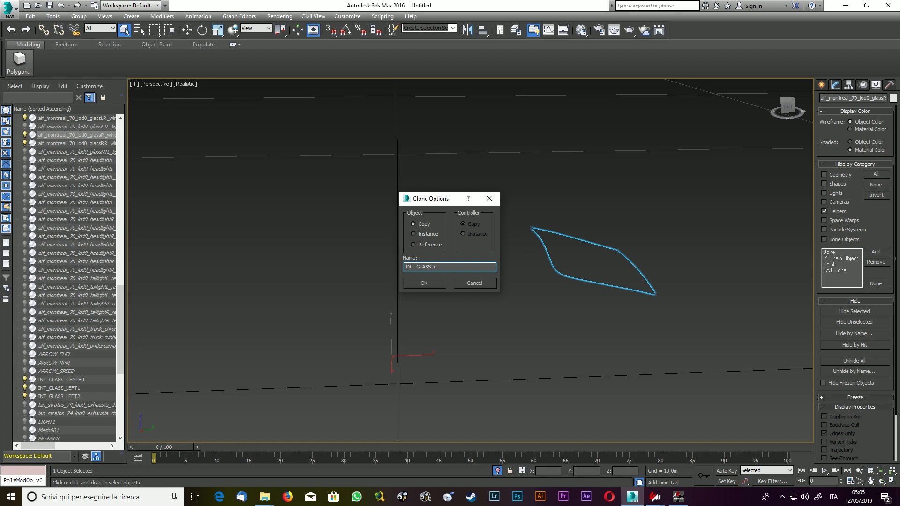
{"action": "type", "text": "earREAR"}
{"action": "key", "text": "Return"}
Clone the small right front quarter glass as a Copy named INT_GLASS_RIGHT1.
{"action": "mouse_move", "coordinate": [788, 105]}
{"action": "left_mouse_down"}
{"action": "mouse_move", "coordinate": [722, 127]}
{"action": "mouse_move", "coordinate": [673, 115]}
{"action": "left_mouse_up"}
{"action": "scroll", "coordinate": [610, 381], "scroll_direction": "down", "scroll_amount": 4}
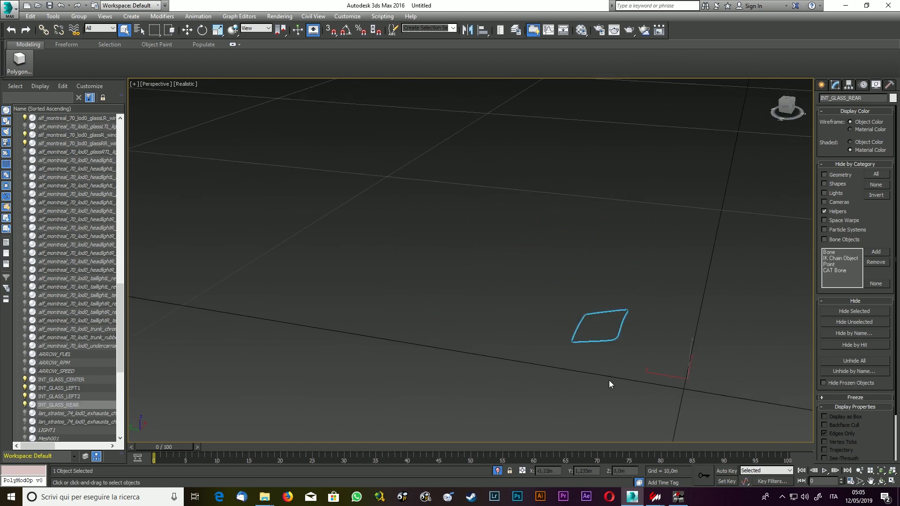
{"action": "scroll", "coordinate": [692, 386], "scroll_direction": "up", "scroll_amount": 4}
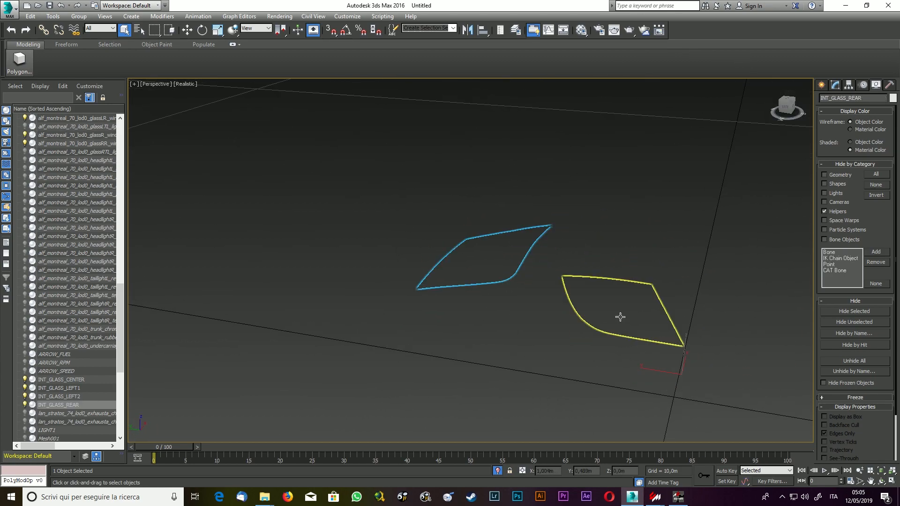
{"action": "left_click", "coordinate": [690, 322]}
{"action": "right_click", "coordinate": [690, 322]}
{"action": "left_click", "coordinate": [707, 374]}
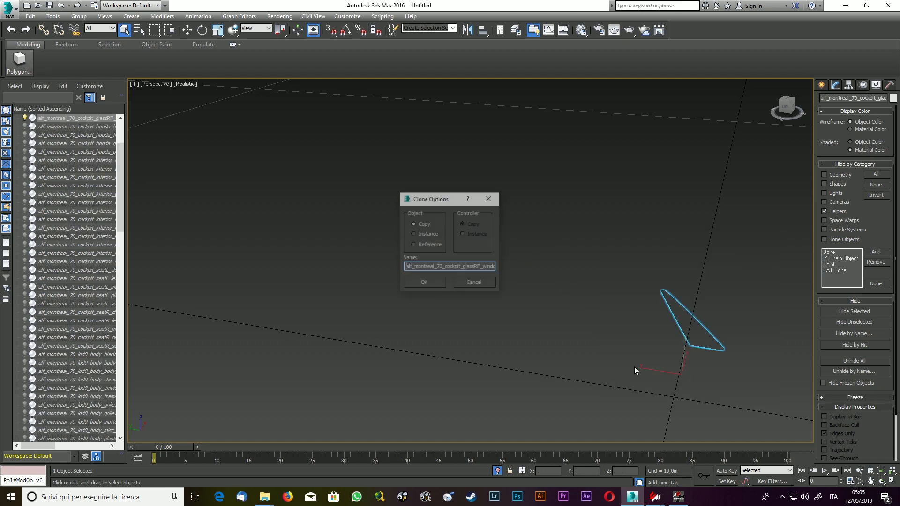
{"action": "type", "text": "INT_GLASS_LEFT1"}
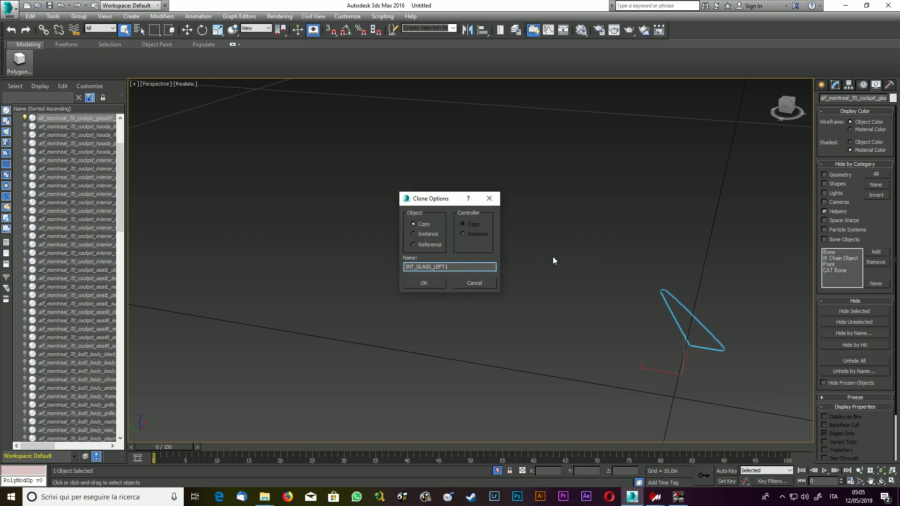
{"action": "key", "text": "Left"}
{"action": "key", "text": "BackSpace"}
{"action": "key", "text": "BackSpace"}
{"action": "key", "text": "BackSpace"}
{"action": "key", "text": "BackSpace"}
{"action": "type", "text": "RIGHT"}
{"action": "key", "text": "Return"}
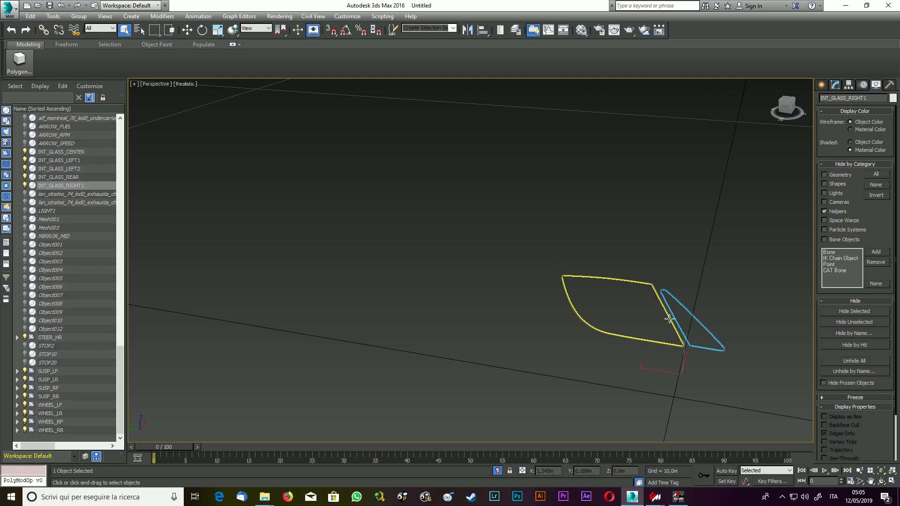
Clone the large right side window as a Copy named INT_GLASS_RIGHT2.
{"action": "left_click", "coordinate": [653, 322]}
{"action": "right_click", "coordinate": [654, 322]}
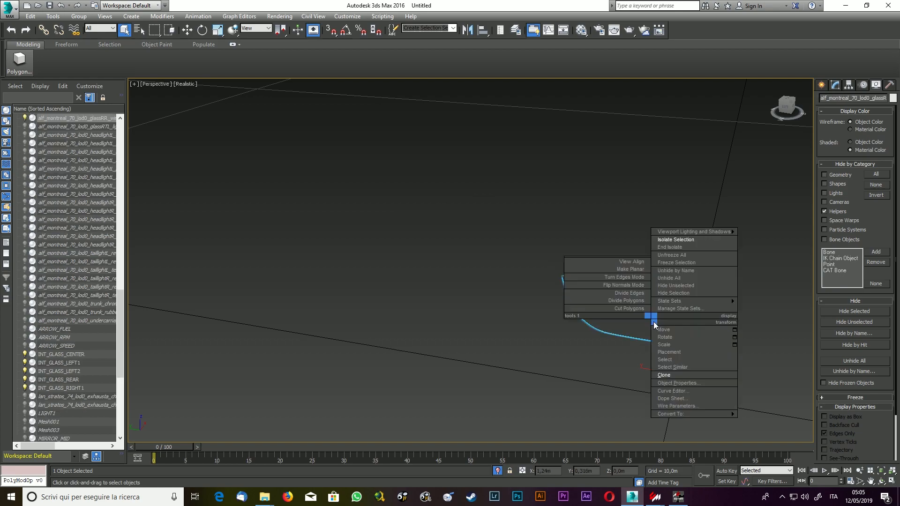
{"action": "left_click", "coordinate": [693, 376]}
{"action": "left_click_drag", "start_coordinate": [406, 267], "coordinate": [663, 169]}
{"action": "key", "text": "ctrl+v"}
{"action": "key", "text": "BackSpace"}
{"action": "key", "text": "BackSpace"}
{"action": "key", "text": "BackSpace"}
{"action": "key", "text": "BackSpace"}
{"action": "key", "text": "BackSpace"}
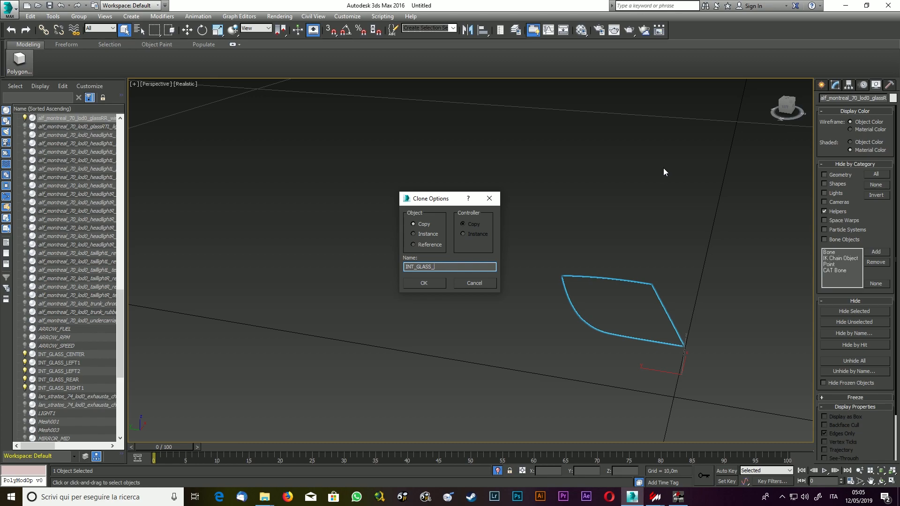
{"action": "type", "text": "RIGHT2"}
{"action": "key", "text": "Return"}
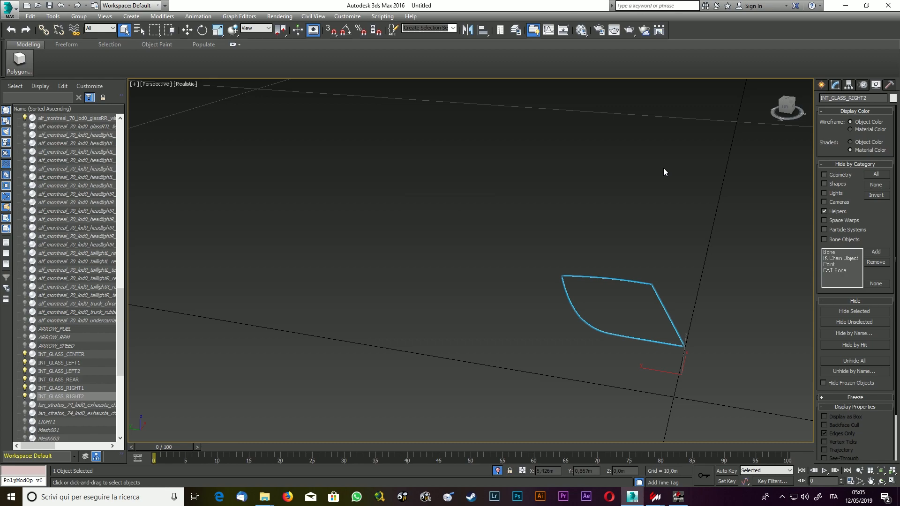
Review the six INT_GLASS copies, then convert the windshield copy INT_GLASS_CENTER to an Editable Poly.
{"action": "left_click", "coordinate": [58, 354]}
{"action": "left_click", "coordinate": [63, 396], "text": "shift"}
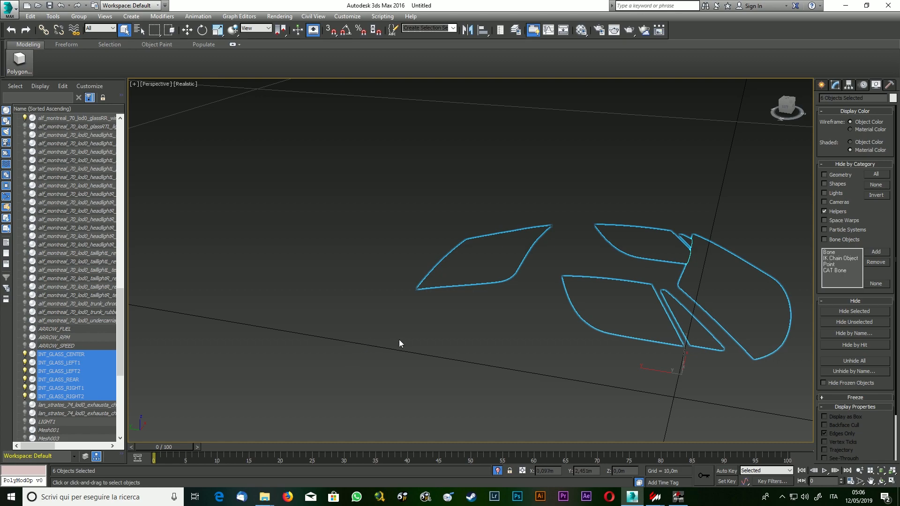
{"action": "left_click", "coordinate": [725, 284]}
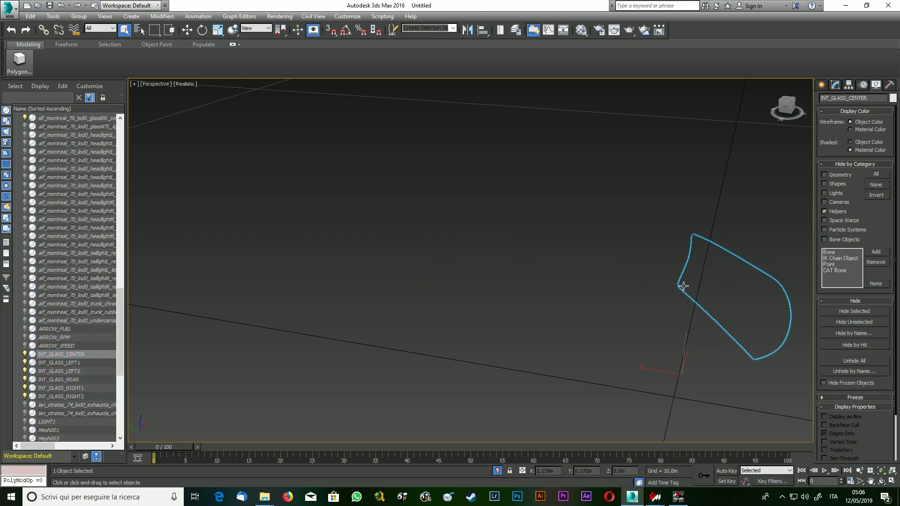
{"action": "right_click", "coordinate": [726, 295]}
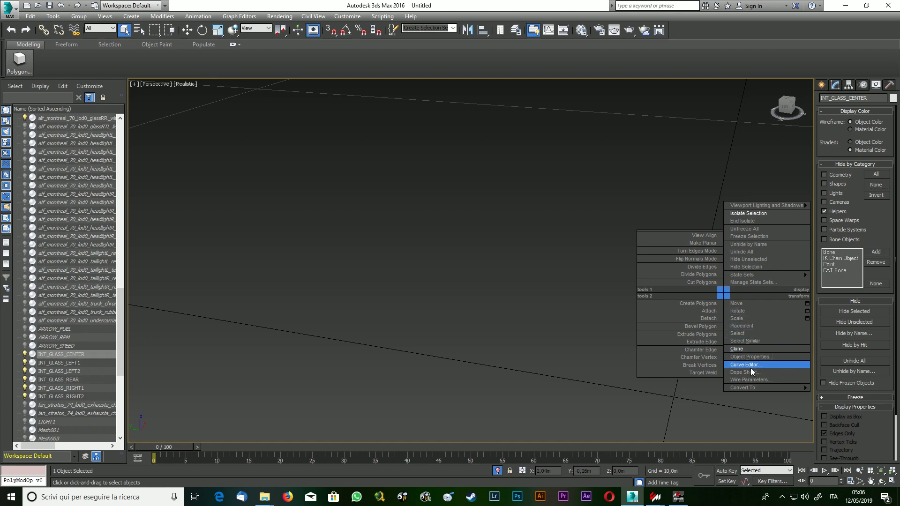
{"action": "mouse_move", "coordinate": [753, 389]}
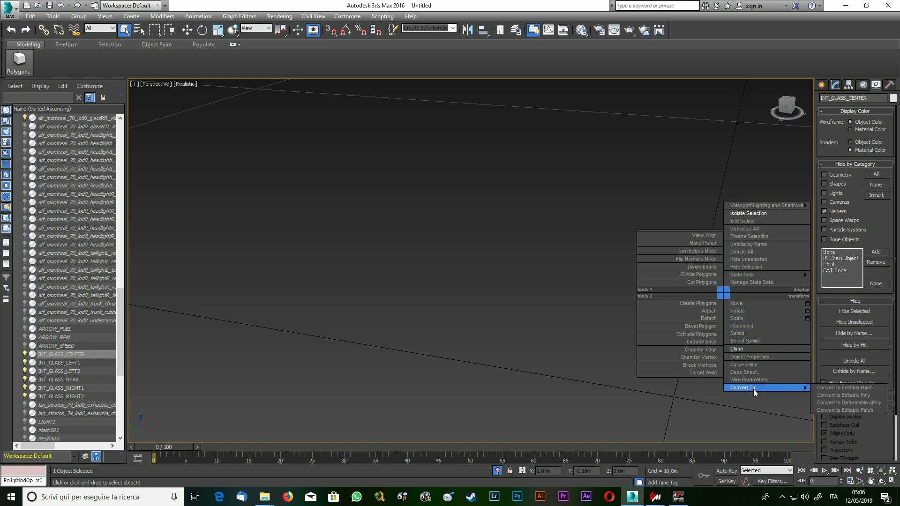
{"action": "left_click", "coordinate": [843, 396]}
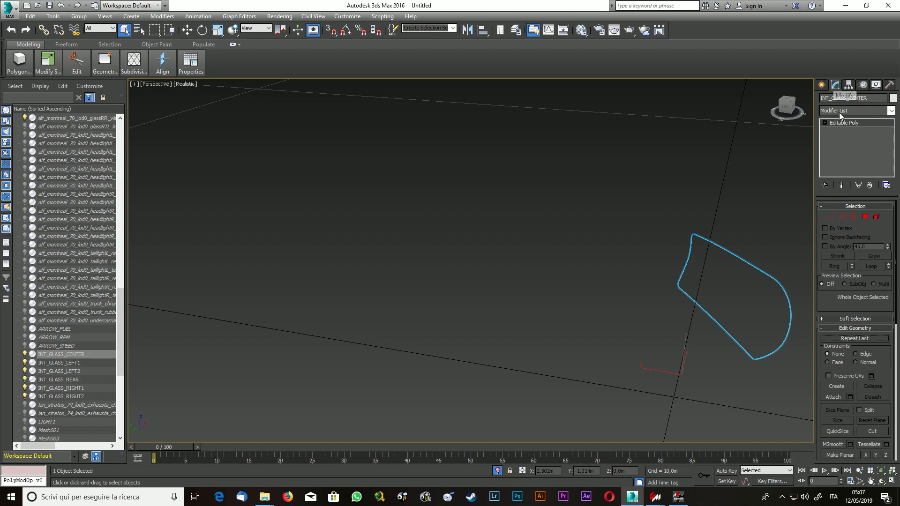
Select the whole windshield element of INT_GLASS_CENTER at Element level.
{"action": "left_click", "coordinate": [877, 217]}
{"action": "left_click_drag", "start_coordinate": [651, 192], "coordinate": [803, 438]}
{"action": "mouse_move", "coordinate": [787, 97]}
{"action": "left_mouse_down"}
{"action": "mouse_move", "coordinate": [771, 100]}
{"action": "mouse_move", "coordinate": [799, 107]}
{"action": "left_mouse_up"}
{"action": "scroll", "coordinate": [635, 228], "scroll_direction": "down", "scroll_amount": 4}
{"action": "scroll", "coordinate": [681, 248], "scroll_direction": "up", "scroll_amount": 5}
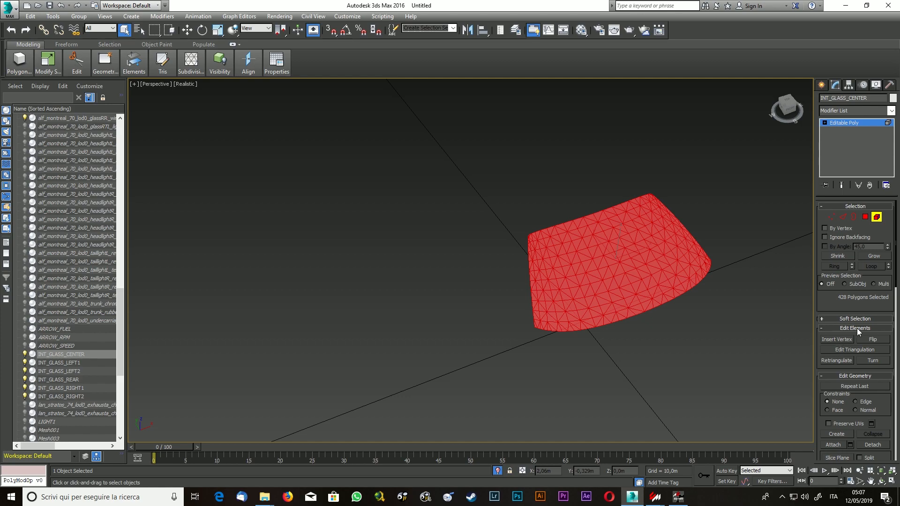
Attach the left, rear and right INT_GLASS copies to INT_GLASS_CENTER and leave Element editing.
{"action": "left_click", "coordinate": [837, 446]}
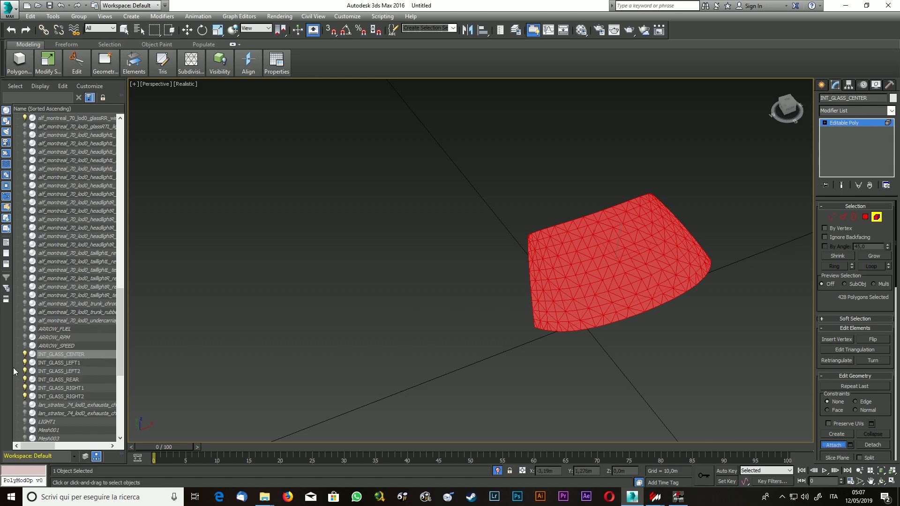
{"action": "left_click", "coordinate": [56, 364]}
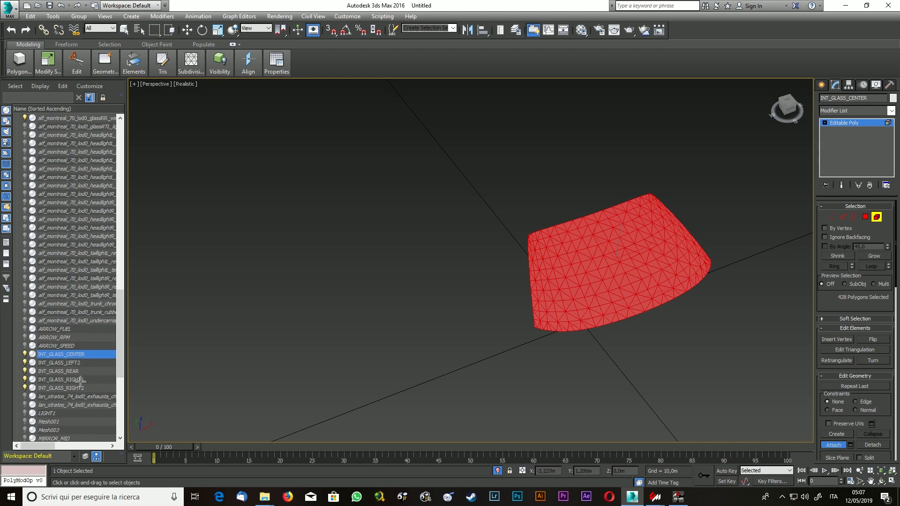
{"action": "left_click", "coordinate": [70, 366]}
{"action": "left_click", "coordinate": [68, 364]}
{"action": "left_click", "coordinate": [69, 363]}
{"action": "left_click", "coordinate": [72, 364]}
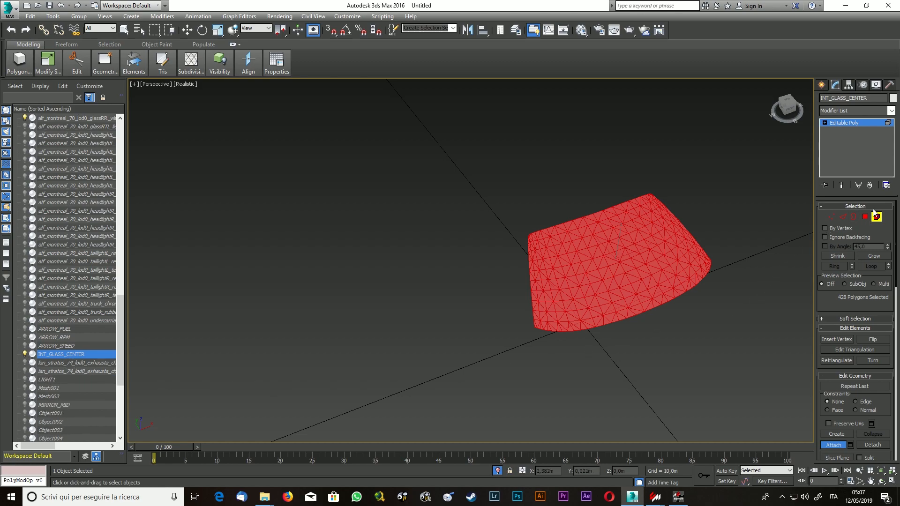
{"action": "left_click", "coordinate": [821, 85]}
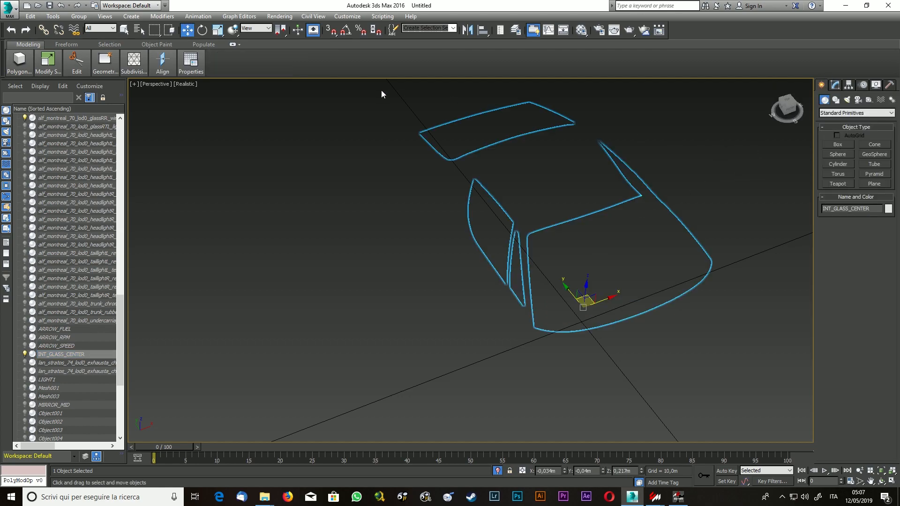
{"action": "key", "text": "ctrl+a"}
{"action": "left_click_drag", "start_coordinate": [788, 125], "coordinate": [736, 120]}
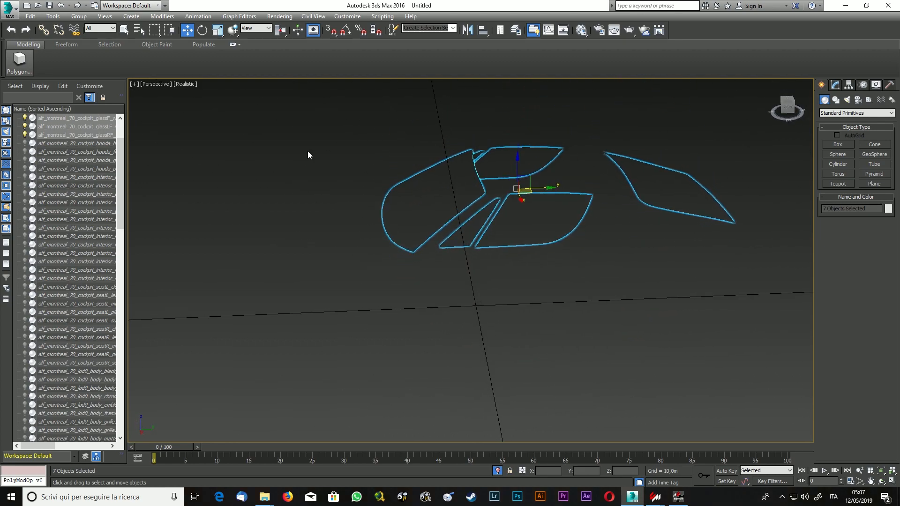
{"action": "left_click", "coordinate": [442, 192]}
{"action": "left_click", "coordinate": [355, 278]}
{"action": "left_click", "coordinate": [406, 205]}
{"action": "scroll", "coordinate": [303, 225], "scroll_direction": "up", "scroll_amount": 4}
{"action": "scroll", "coordinate": [301, 227], "scroll_direction": "down", "scroll_amount": 5}
Isolate the combined INT_GLASS_CENTER object and reselect it.
{"action": "left_click_drag", "start_coordinate": [123, 203], "coordinate": [117, 294]}
{"action": "left_click_drag", "start_coordinate": [118, 303], "coordinate": [120, 394]}
{"action": "left_click", "coordinate": [52, 217]}
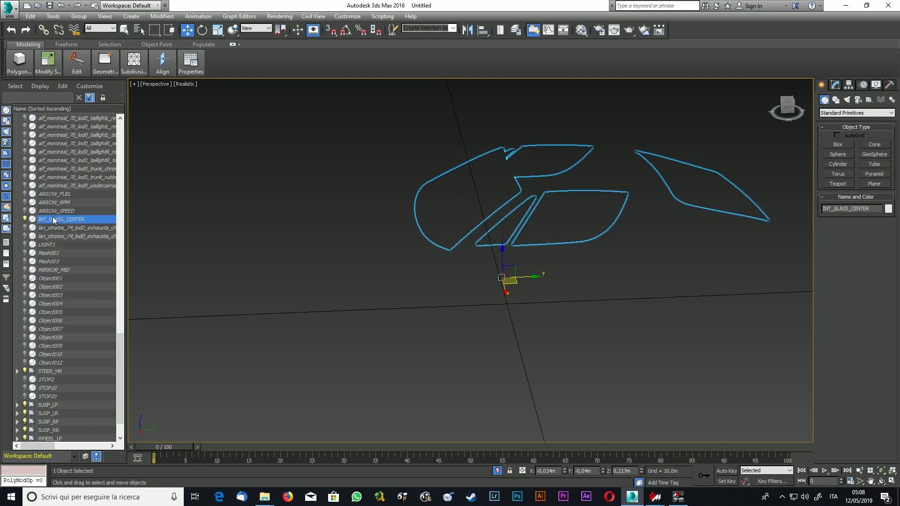
{"action": "right_click", "coordinate": [56, 221]}
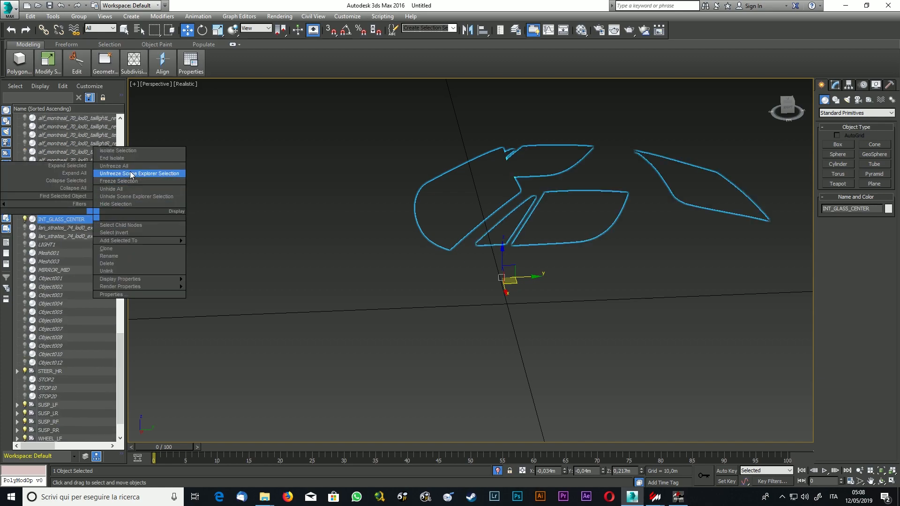
{"action": "left_click", "coordinate": [131, 153]}
{"action": "left_click", "coordinate": [323, 215]}
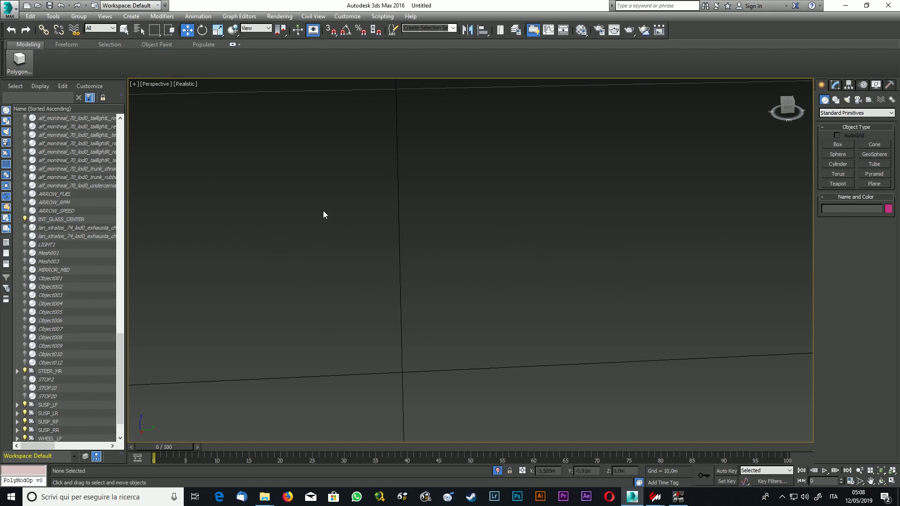
{"action": "left_click_drag", "start_coordinate": [353, 317], "coordinate": [691, 440]}
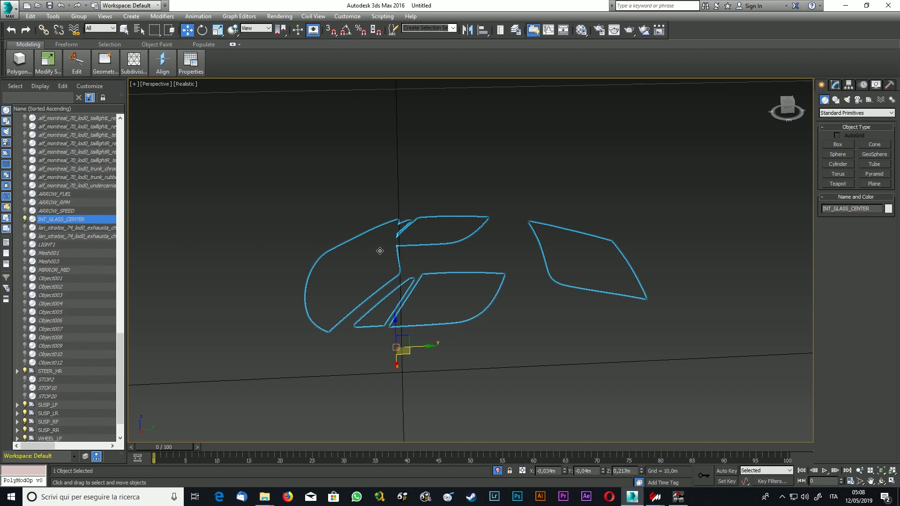
Center the pivot of INT_GLASS_CENTER on the object, leave pivot editing and rename the object INT_GLASS.
{"action": "left_click_drag", "start_coordinate": [787, 108], "coordinate": [746, 107]}
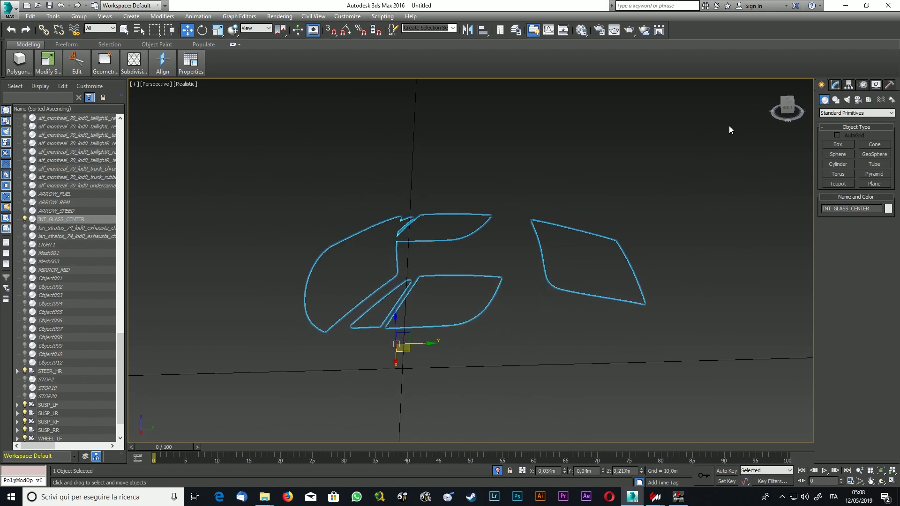
{"action": "left_click", "coordinate": [850, 85]}
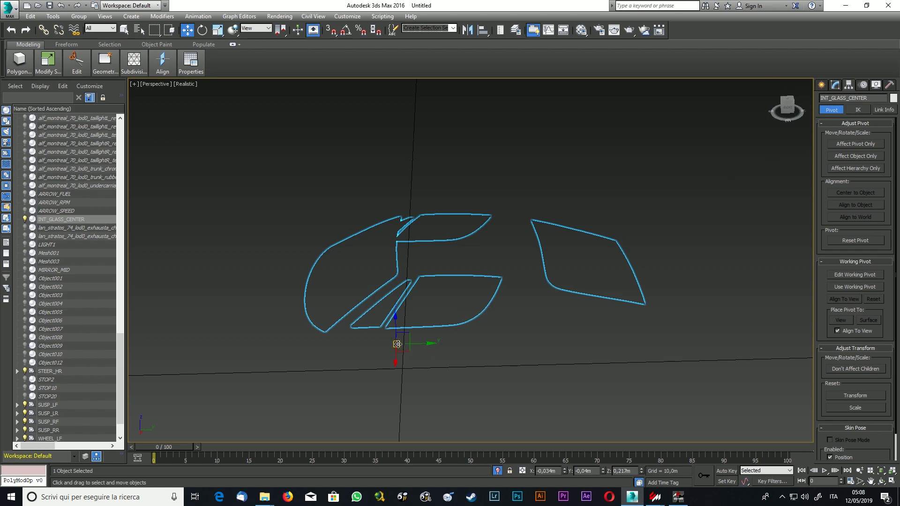
{"action": "left_click_drag", "start_coordinate": [774, 96], "coordinate": [780, 141]}
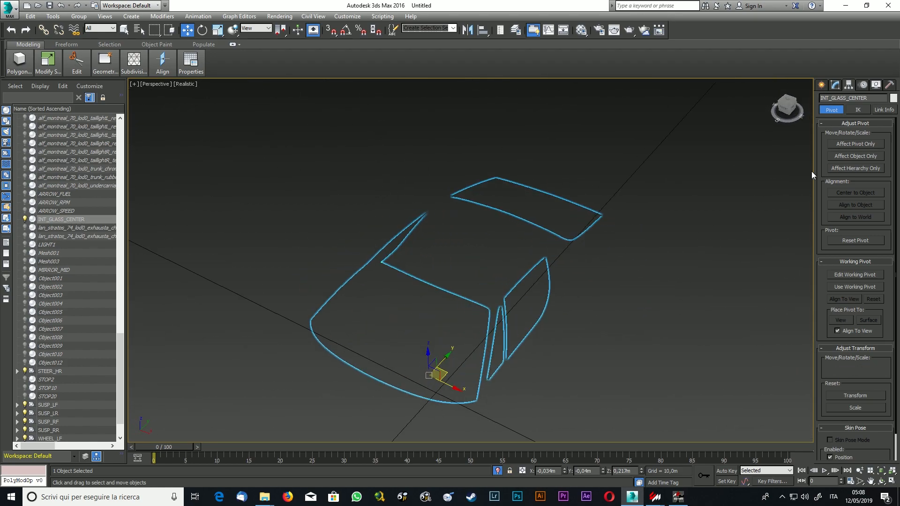
{"action": "left_click", "coordinate": [860, 145]}
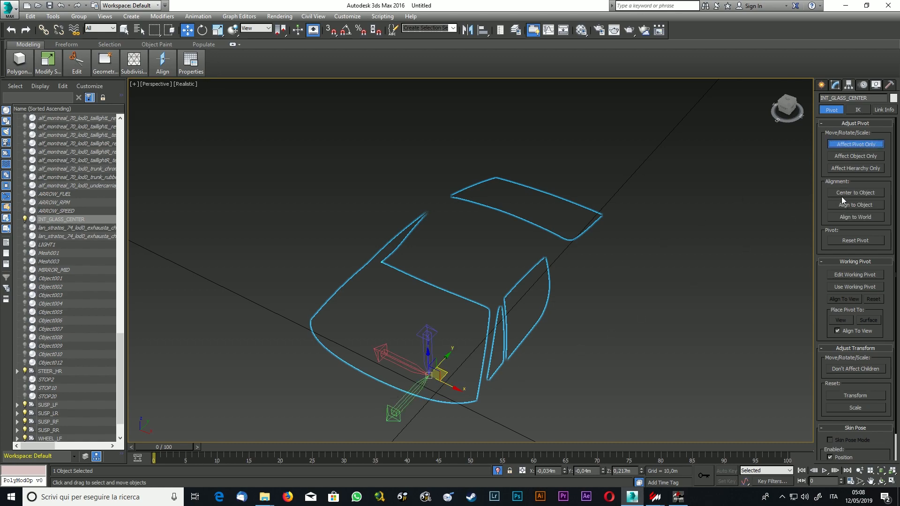
{"action": "left_click", "coordinate": [855, 192]}
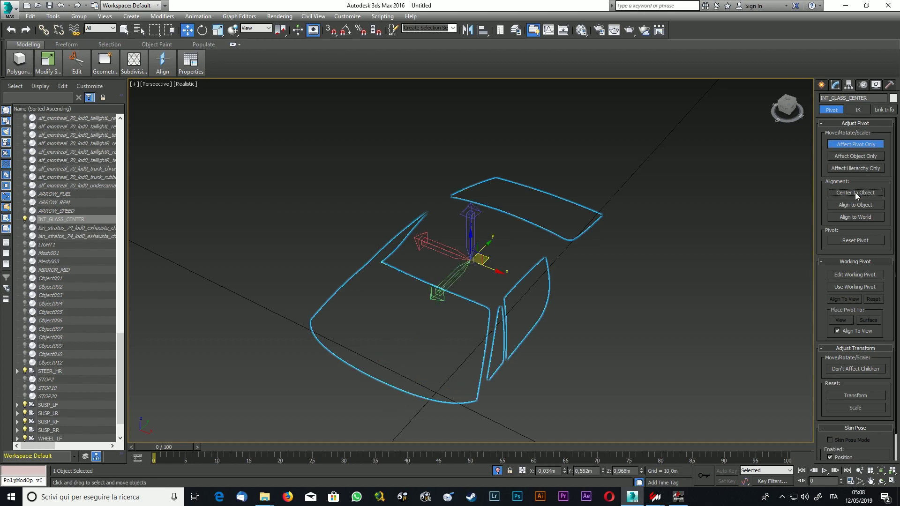
{"action": "left_click_drag", "start_coordinate": [786, 109], "coordinate": [748, 100]}
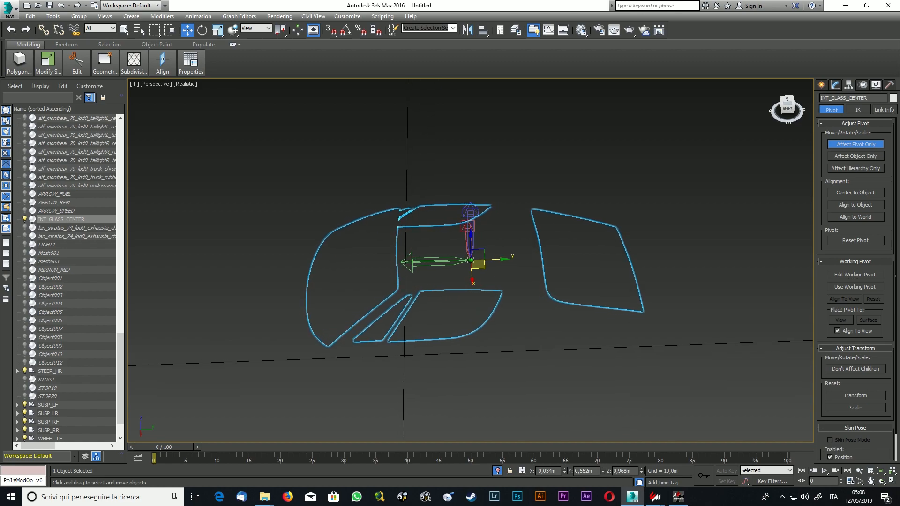
{"action": "left_click", "coordinate": [821, 85]}
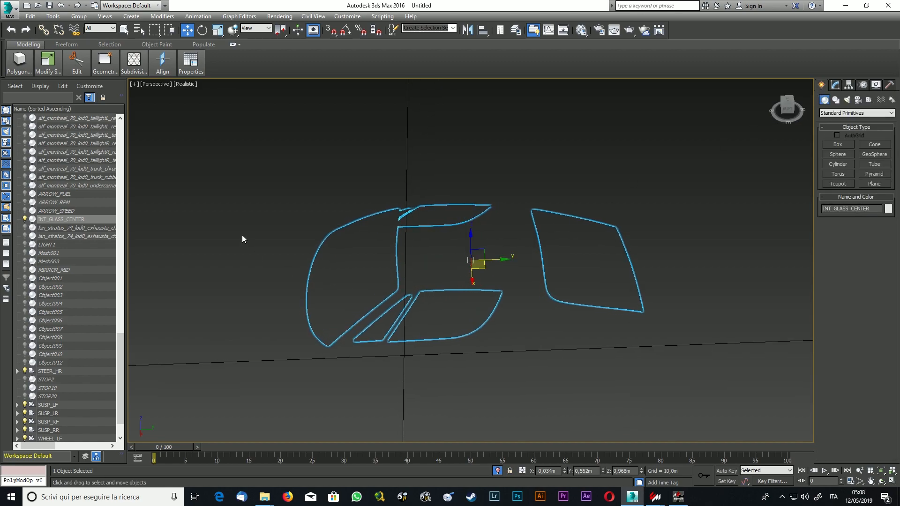
{"action": "left_click", "coordinate": [25, 219]}
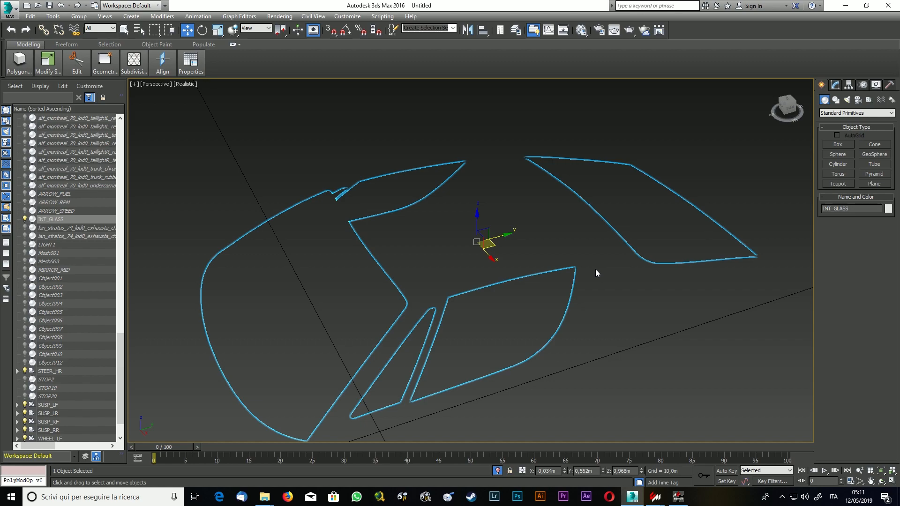
Select all window elements of INT_GLASS at Element level, flip their normals, check a side window and leave Element editing.
{"action": "left_click", "coordinate": [836, 85]}
{"action": "left_click", "coordinate": [877, 217]}
{"action": "left_click", "coordinate": [395, 175]}
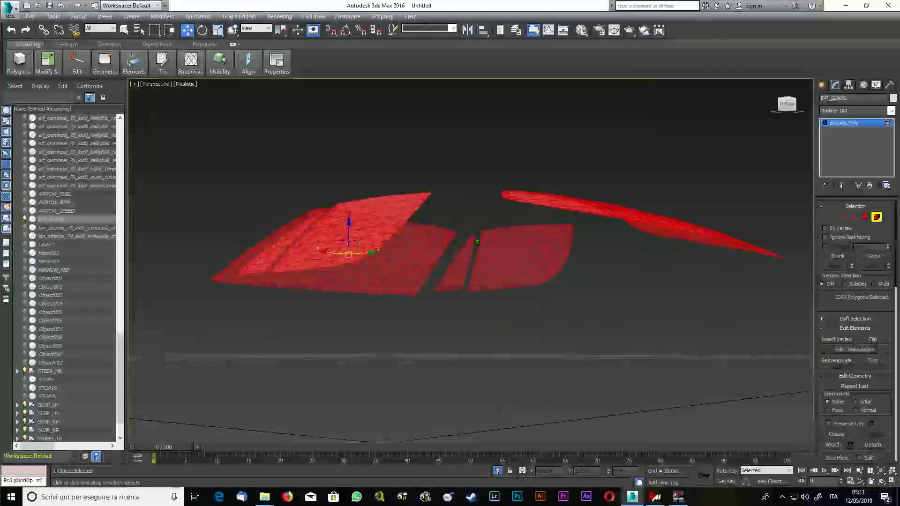
{"action": "left_click_drag", "start_coordinate": [782, 112], "coordinate": [777, 134]}
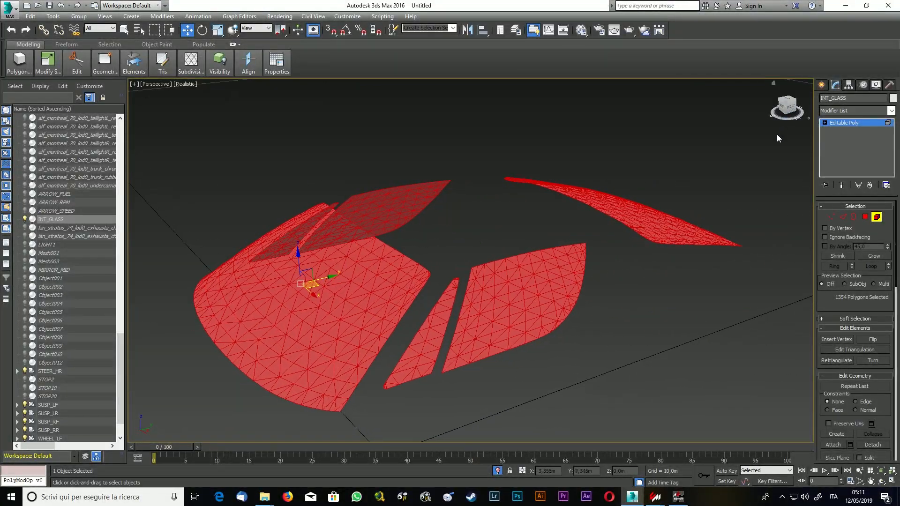
{"action": "left_click", "coordinate": [877, 340]}
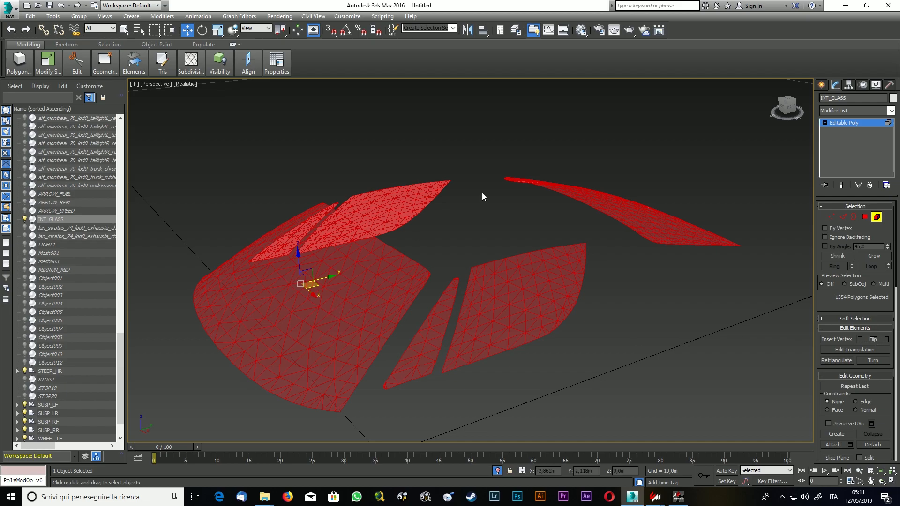
{"action": "mouse_move", "coordinate": [787, 104]}
{"action": "left_mouse_down"}
{"action": "mouse_move", "coordinate": [800, 118]}
{"action": "mouse_move", "coordinate": [806, 95]}
{"action": "mouse_move", "coordinate": [794, 117]}
{"action": "left_mouse_up"}
{"action": "left_click_drag", "start_coordinate": [795, 117], "coordinate": [793, 113]}
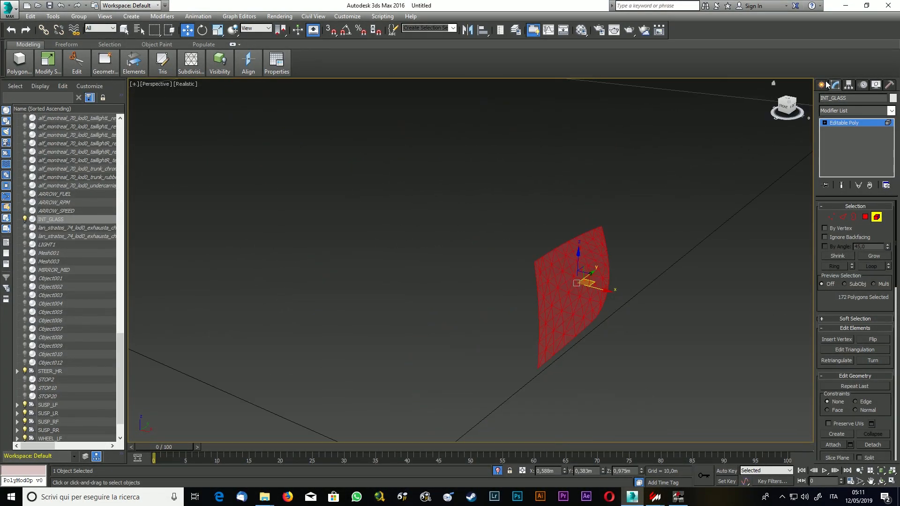
{"action": "left_click", "coordinate": [822, 84]}
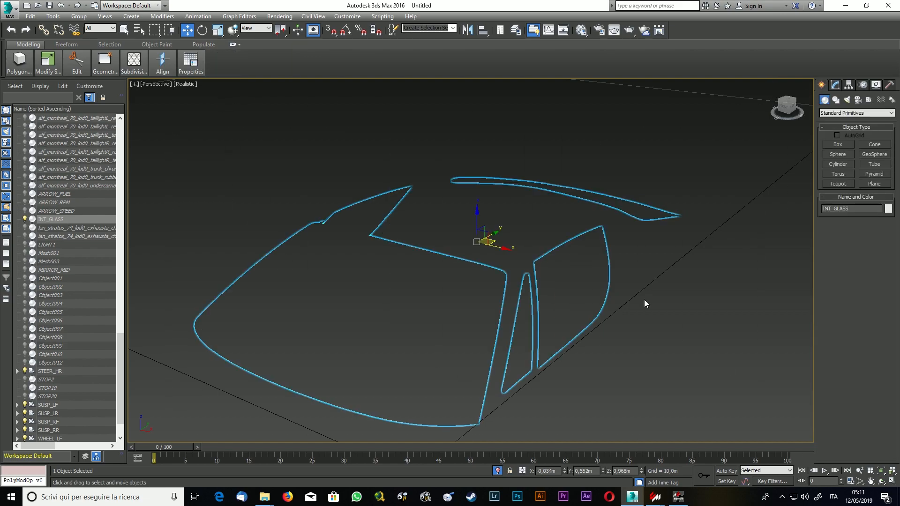
Open the Compact Material Editor for the INT_GLASS object.
{"action": "left_click", "coordinate": [270, 17]}
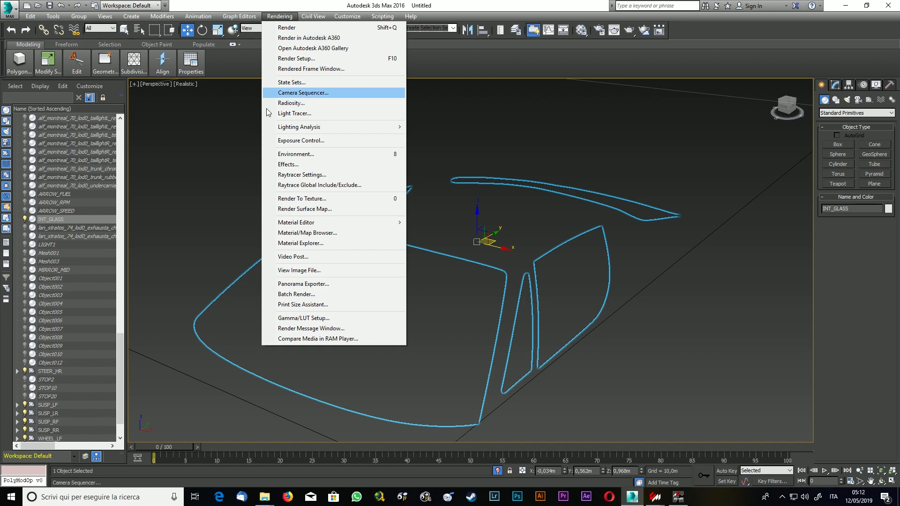
{"action": "mouse_move", "coordinate": [295, 223]}
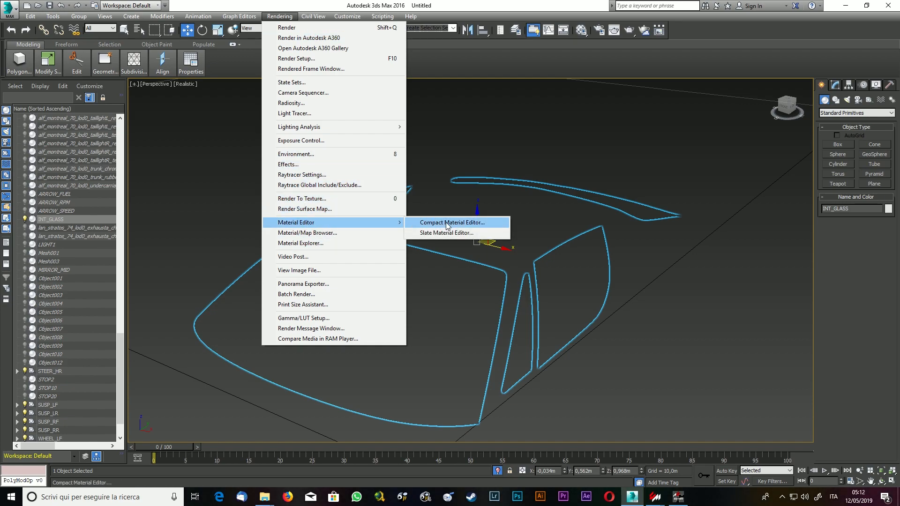
{"action": "left_click", "coordinate": [447, 223]}
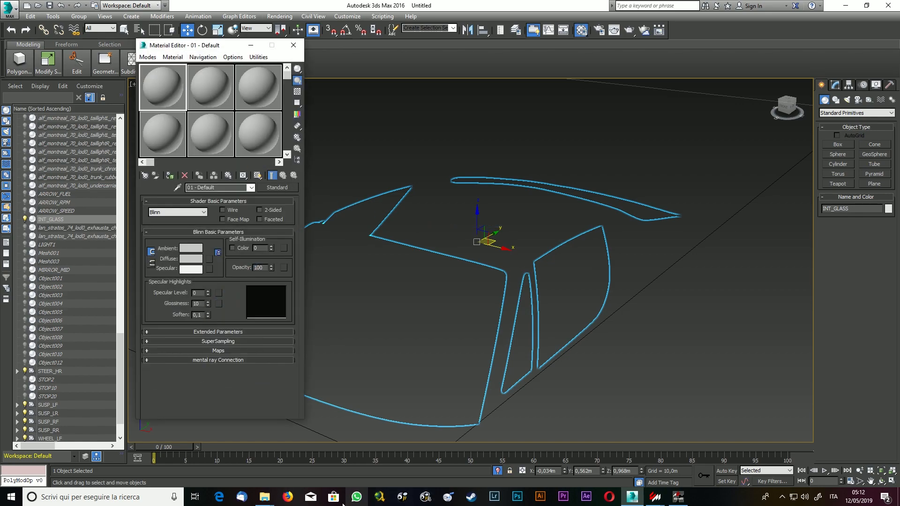
Switch to File Explorer, find internal_glass.dds in the VTD_gt3_rtm_radical_rxc_gt3 texture folder and copy it.
{"action": "mouse_move", "coordinate": [265, 497]}
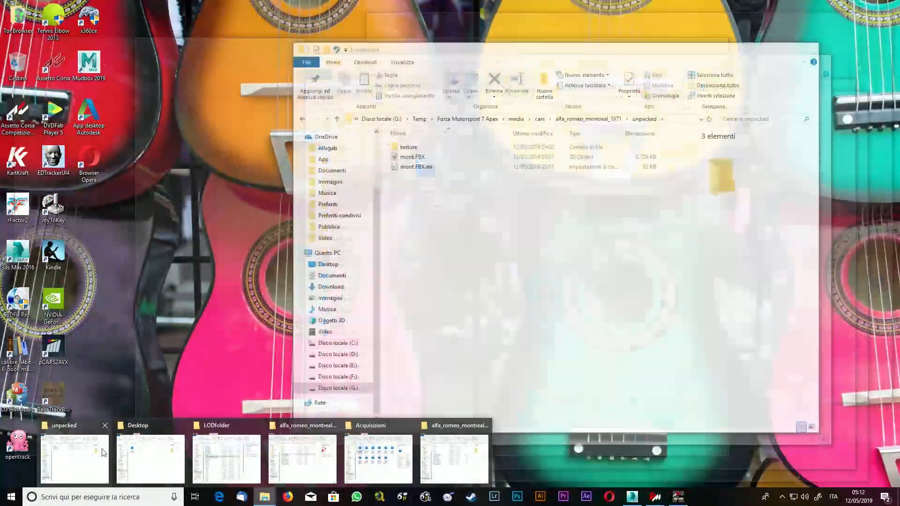
{"action": "left_click", "coordinate": [104, 453]}
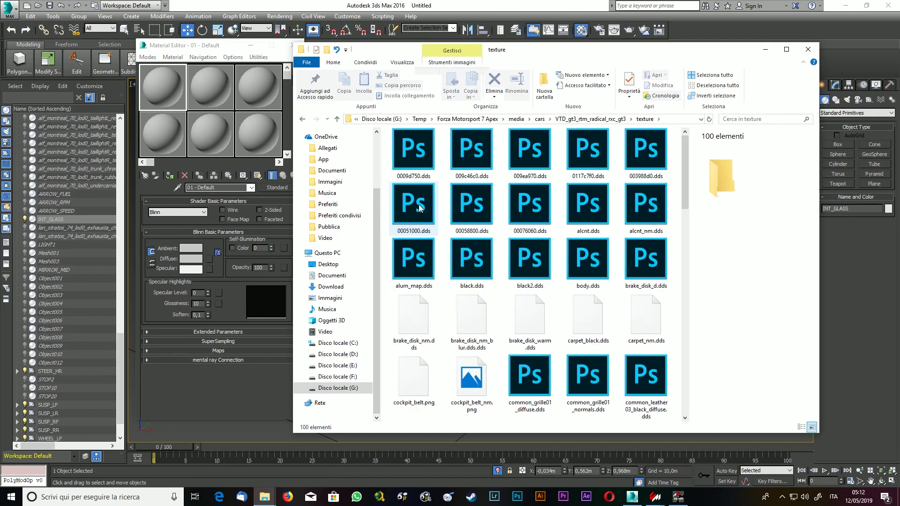
{"action": "scroll", "coordinate": [420, 206], "scroll_direction": "down", "scroll_amount": 5}
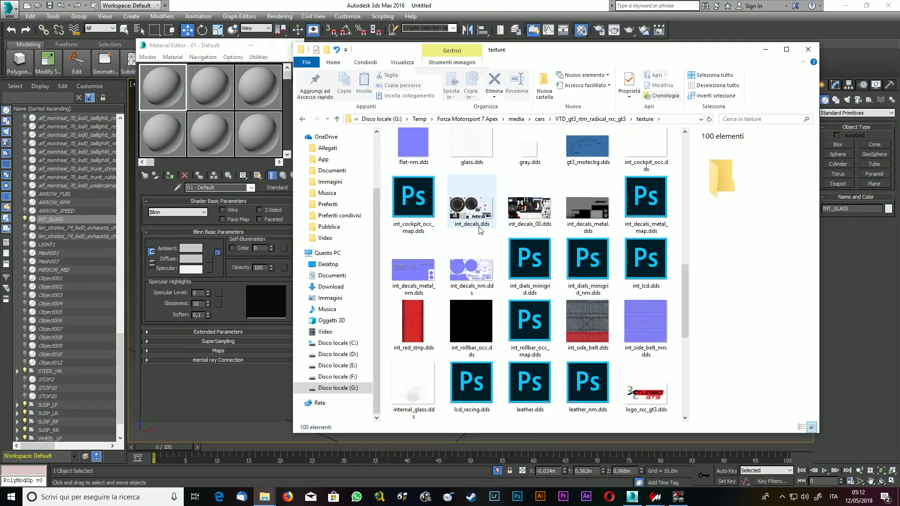
{"action": "scroll", "coordinate": [586, 258], "scroll_direction": "down", "scroll_amount": 5}
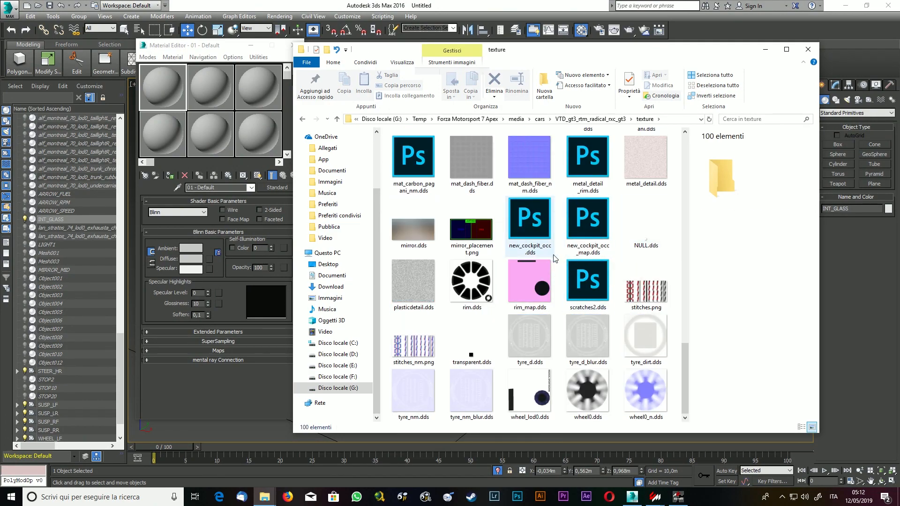
{"action": "scroll", "coordinate": [586, 282], "scroll_direction": "up", "scroll_amount": 10}
{"action": "scroll", "coordinate": [536, 311], "scroll_direction": "down", "scroll_amount": 5}
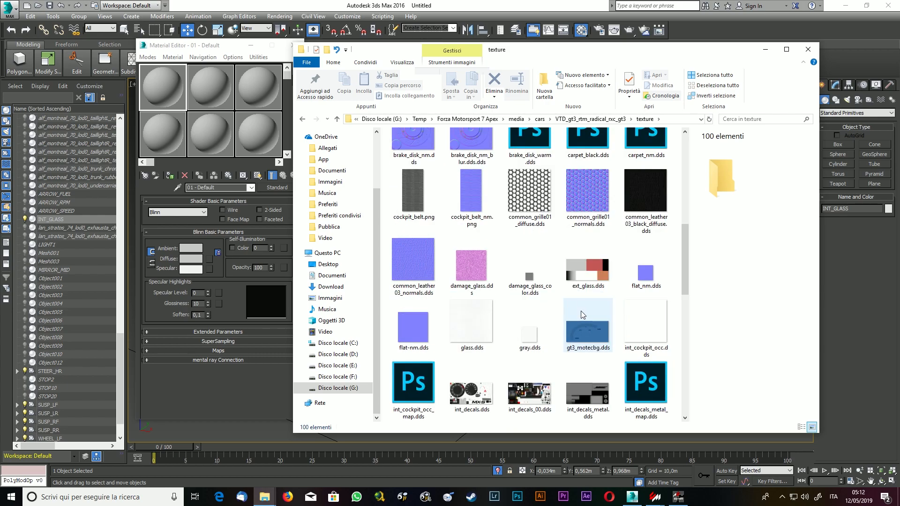
{"action": "scroll", "coordinate": [587, 329], "scroll_direction": "down", "scroll_amount": 5}
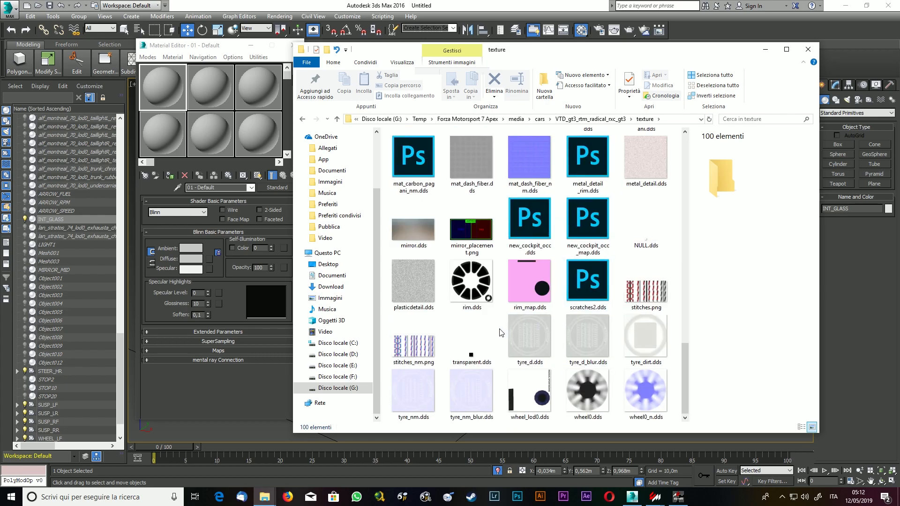
{"action": "scroll", "coordinate": [564, 307], "scroll_direction": "up", "scroll_amount": 5}
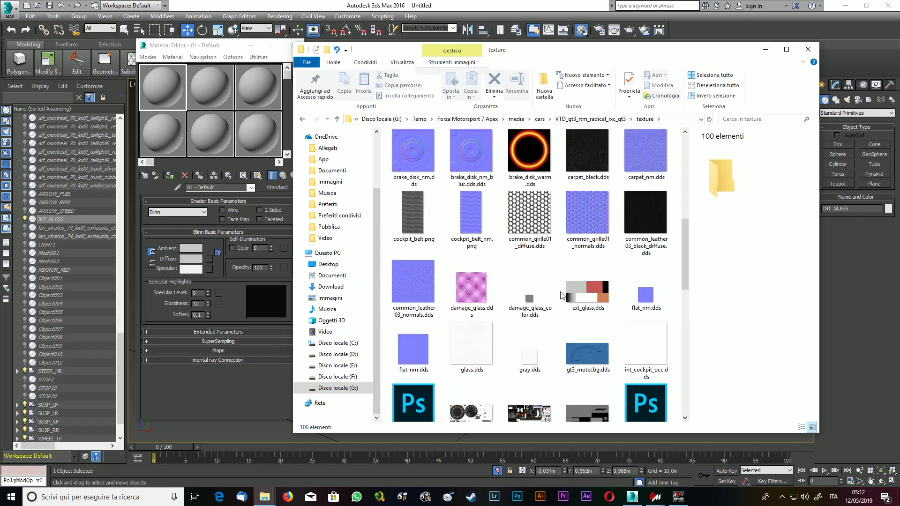
{"action": "scroll", "coordinate": [561, 296], "scroll_direction": "down", "scroll_amount": 5}
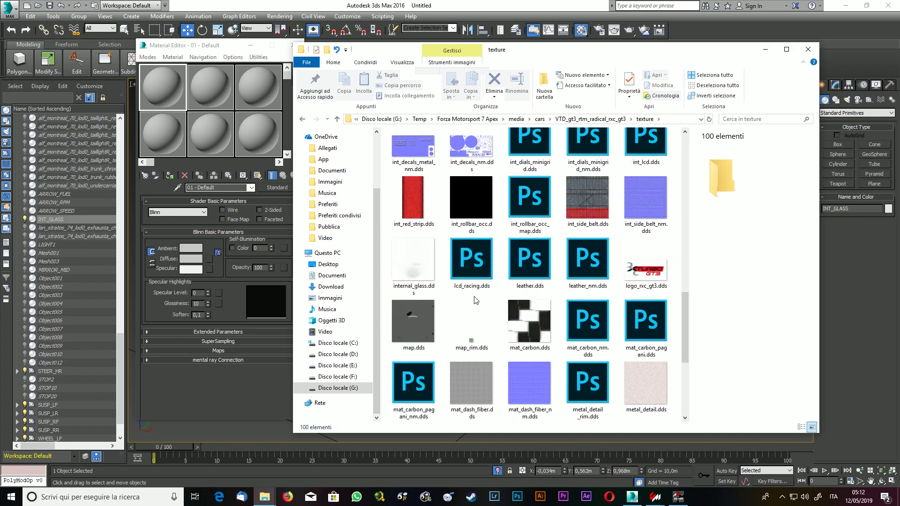
{"action": "left_click", "coordinate": [406, 277]}
{"action": "right_click", "coordinate": [411, 270]}
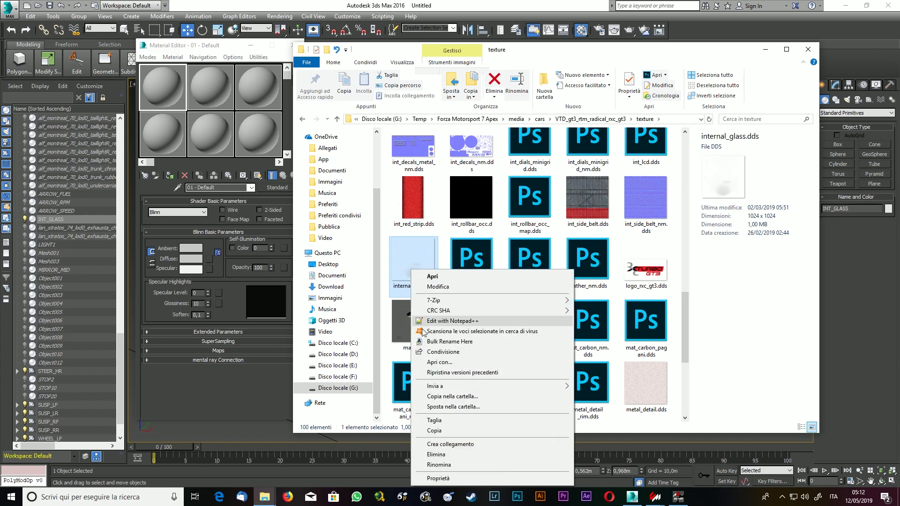
{"action": "left_click", "coordinate": [466, 435]}
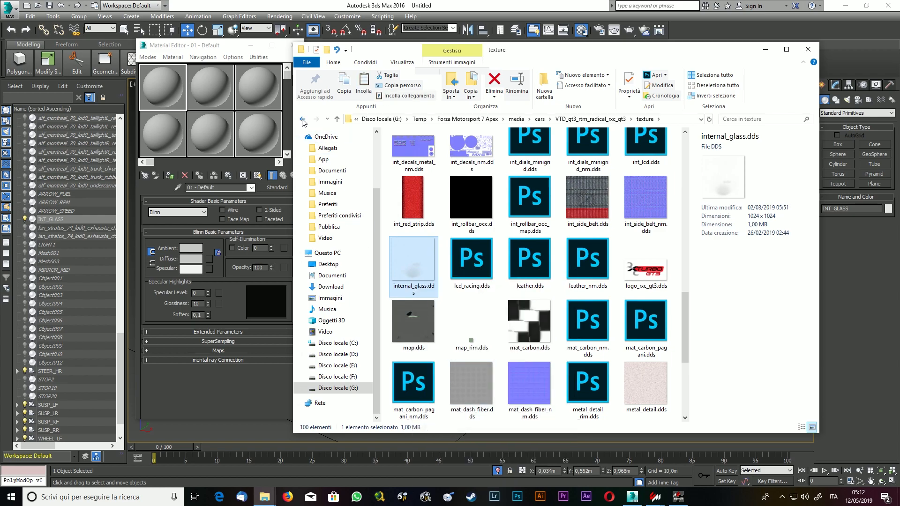
Paste internal_glass.dds into the texture folder under alfa_romeo_montreal_1971\unpacked.
{"action": "left_click", "coordinate": [303, 120]}
{"action": "left_click", "coordinate": [303, 120]}
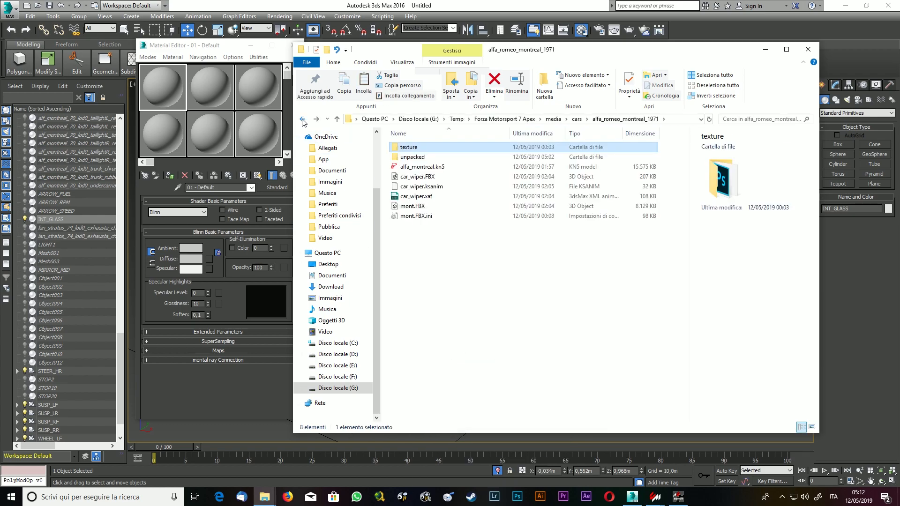
{"action": "double_click", "coordinate": [413, 156]}
{"action": "double_click", "coordinate": [409, 147]}
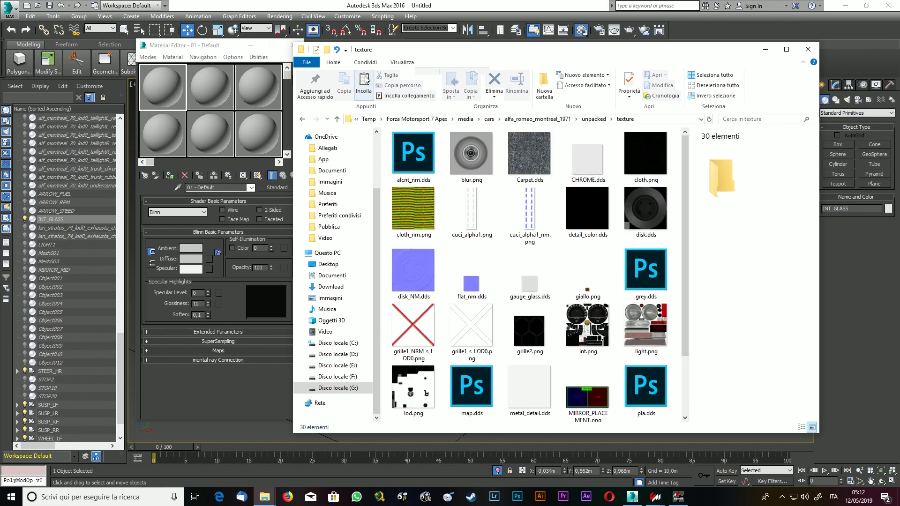
{"action": "left_click", "coordinate": [364, 79]}
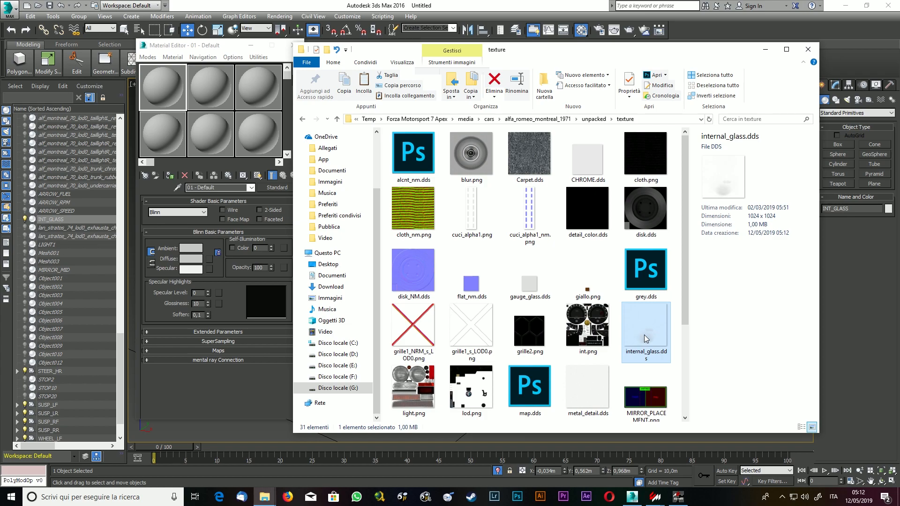
Load internal_glass.dds into the first material slot in 3ds Max and name the new material INT_GLASS.
{"action": "left_click_drag", "start_coordinate": [645, 336], "coordinate": [159, 83]}
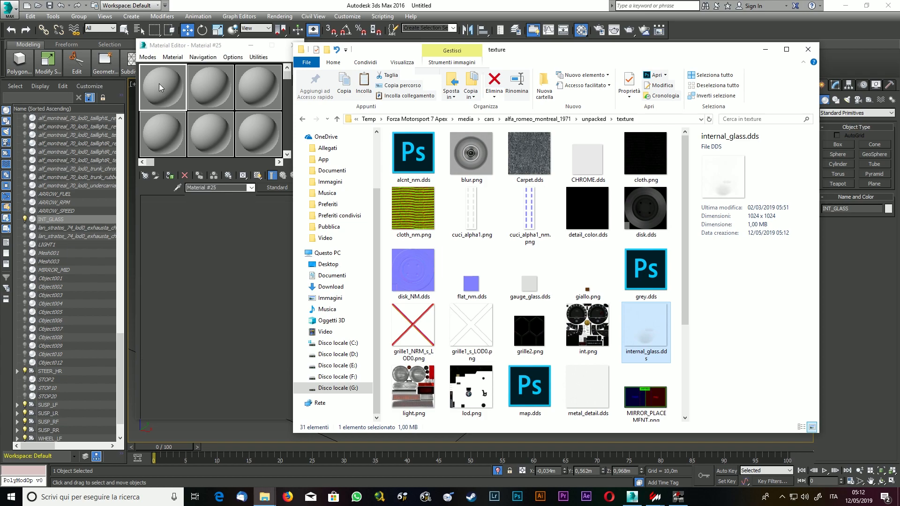
{"action": "left_click", "coordinate": [226, 188]}
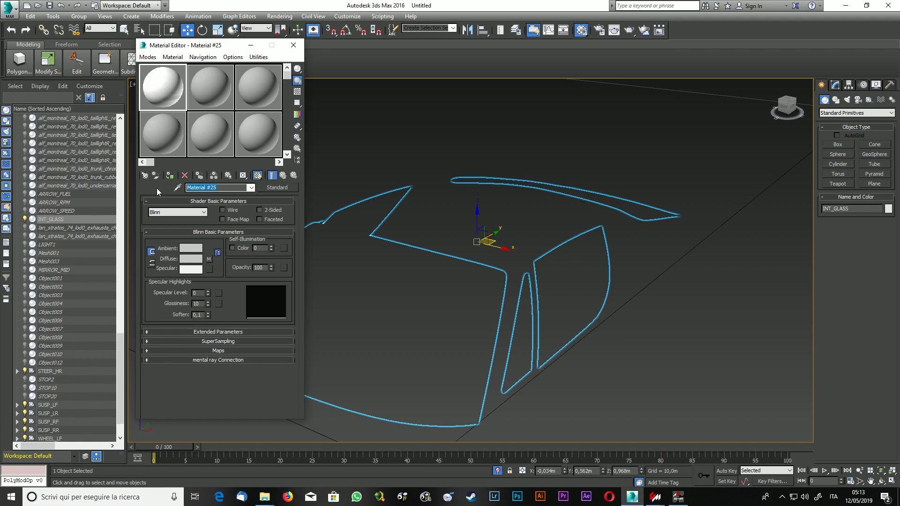
{"action": "type", "text": "int_gla"}
{"action": "key", "text": "BackSpace"}
{"action": "key", "text": "BackSpace"}
{"action": "key", "text": "BackSpace"}
{"action": "key", "text": "BackSpace"}
{"action": "key", "text": "BackSpace"}
{"action": "key", "text": "BackSpace"}
{"action": "key", "text": "BackSpace"}
{"action": "type", "text": "INT_GLASS"}
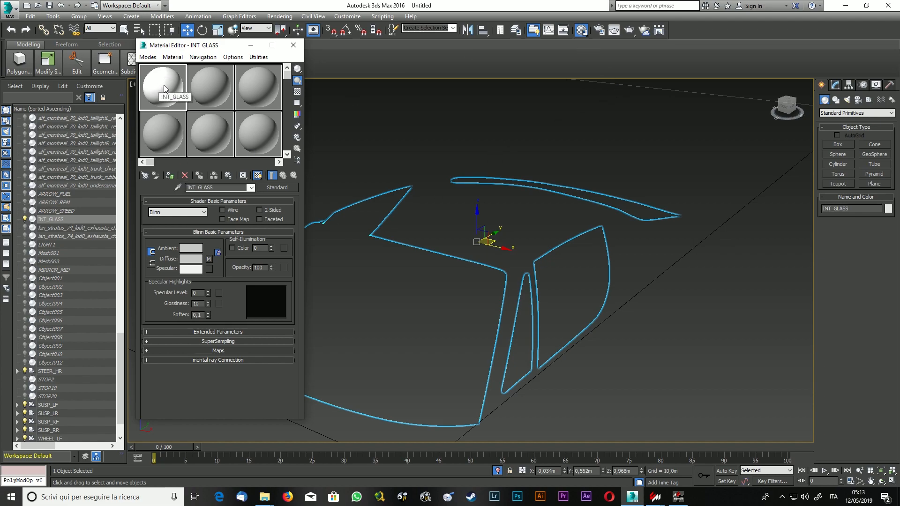
Apply the INT_GLASS material to the INT_GLASS object and inspect the textured windows from another angle.
{"action": "left_click_drag", "start_coordinate": [164, 88], "coordinate": [384, 299]}
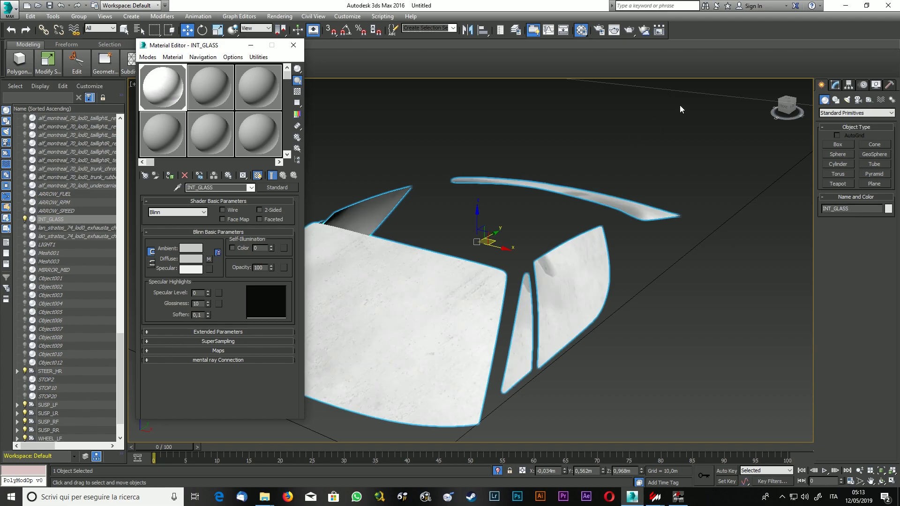
{"action": "left_click", "coordinate": [794, 108]}
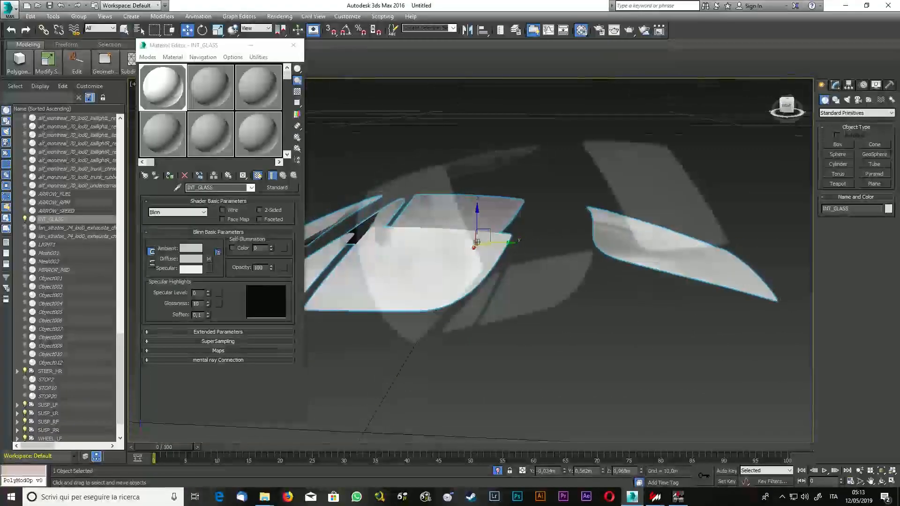
{"action": "key", "text": "q"}
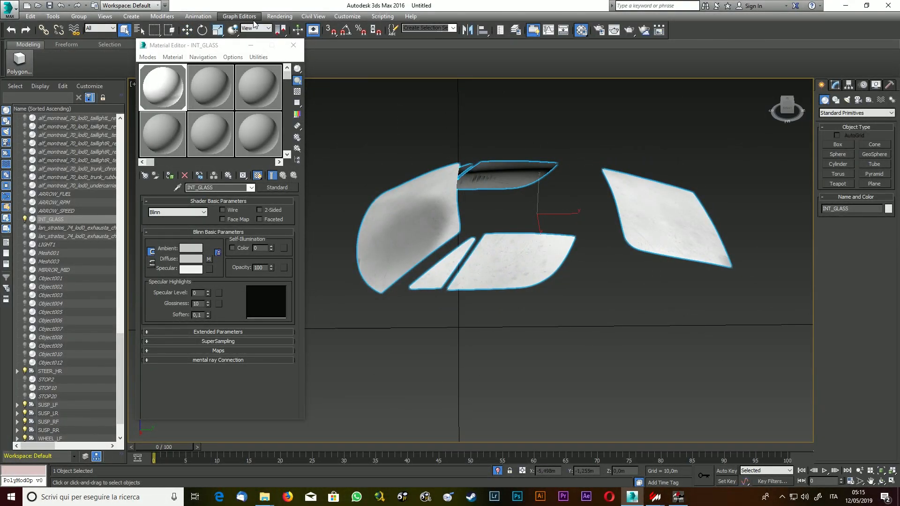
Look up the INT_GLASS material in the Material Explorer, inspect its map and assigned object, and close the material windows.
{"action": "left_click", "coordinate": [279, 16]}
{"action": "left_click", "coordinate": [291, 244]}
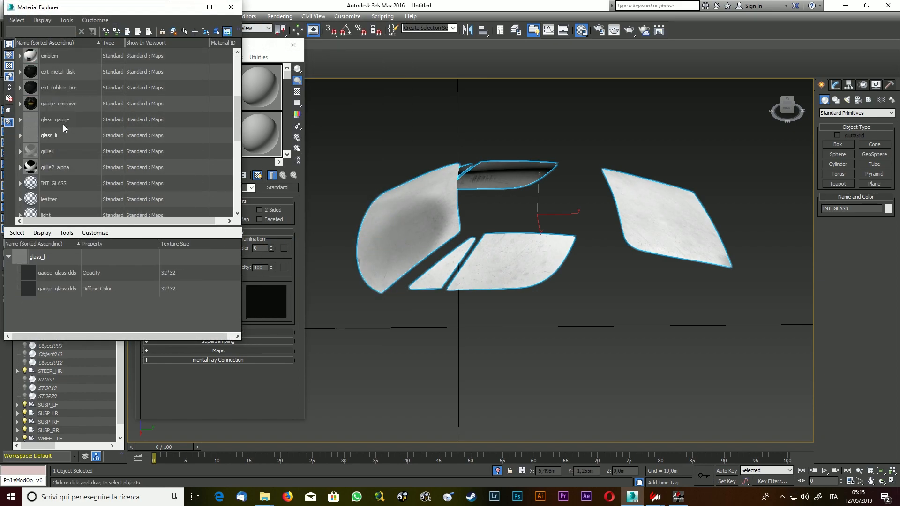
{"action": "scroll", "coordinate": [66, 153], "scroll_direction": "down", "scroll_amount": 2}
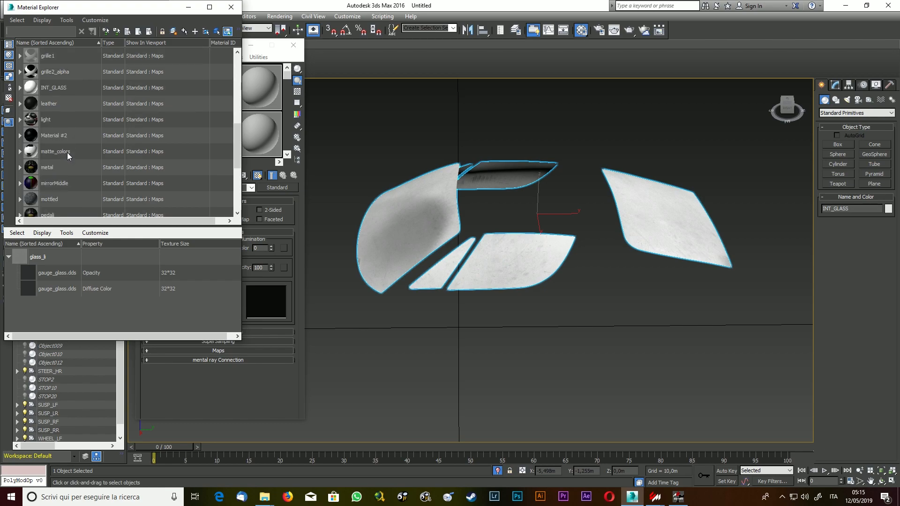
{"action": "left_click", "coordinate": [30, 87]}
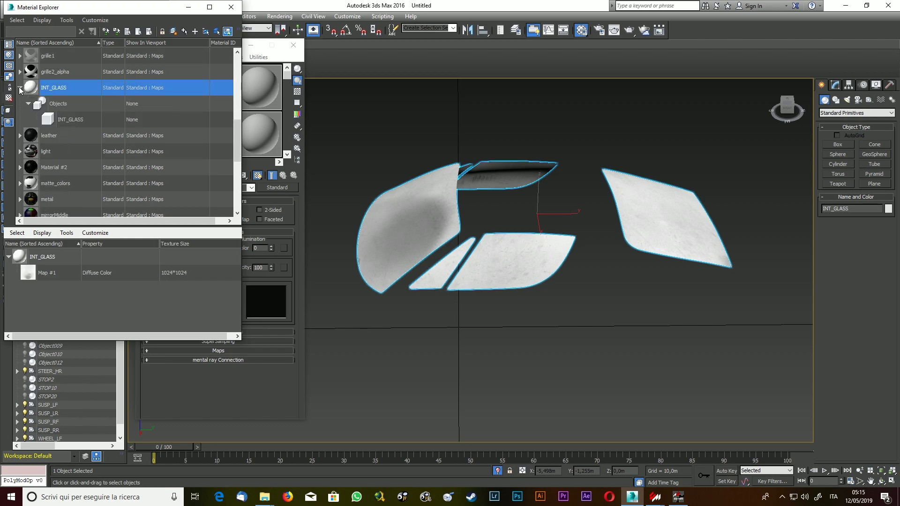
{"action": "left_click", "coordinate": [231, 7]}
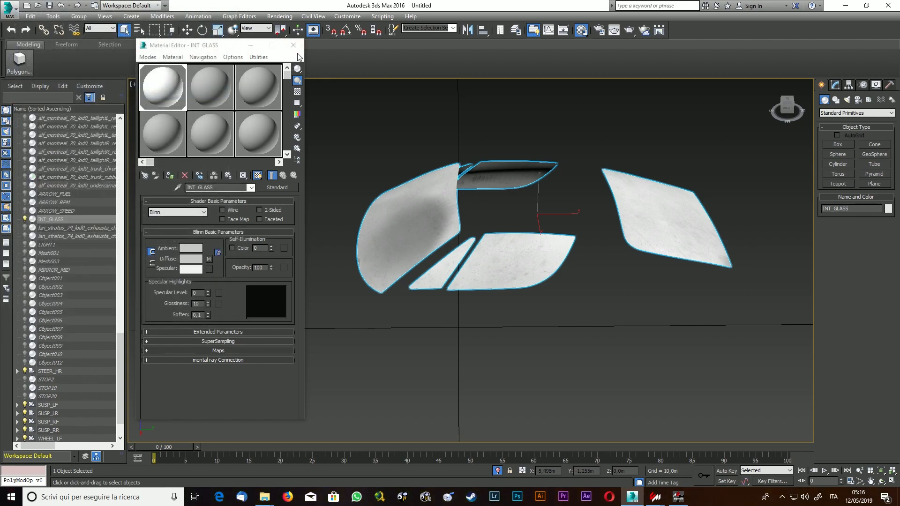
{"action": "left_click", "coordinate": [294, 45]}
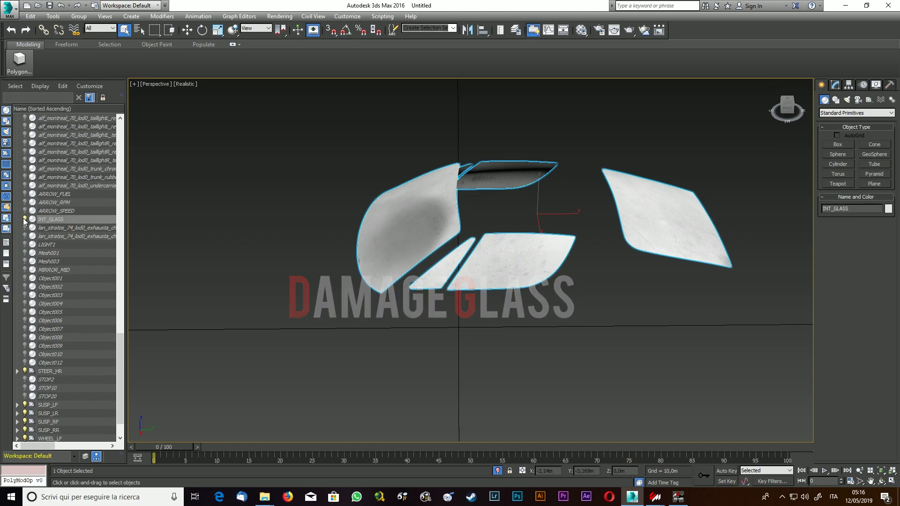
Bring the complete car back into view and hide the INT_GLASS object.
{"action": "scroll", "coordinate": [65, 234], "scroll_direction": "up", "scroll_amount": 3}
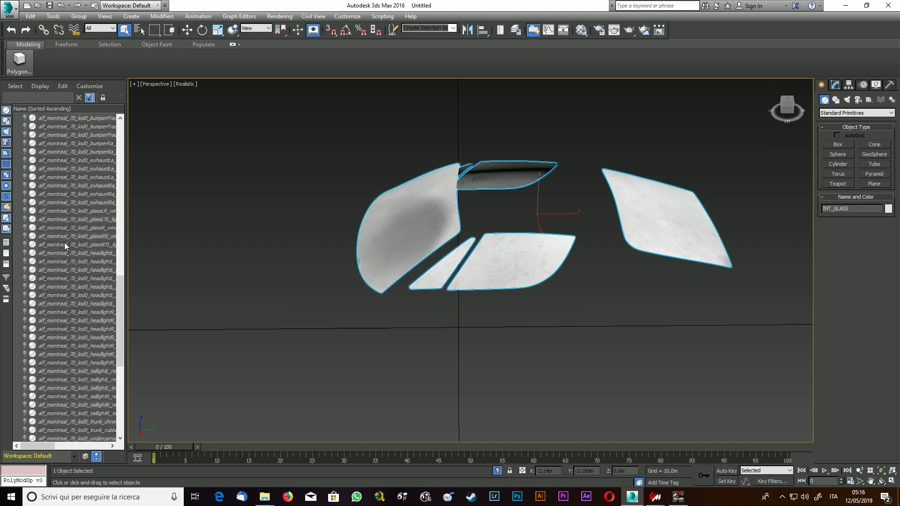
{"action": "right_click", "coordinate": [340, 97]}
{"action": "left_click", "coordinate": [367, 56]}
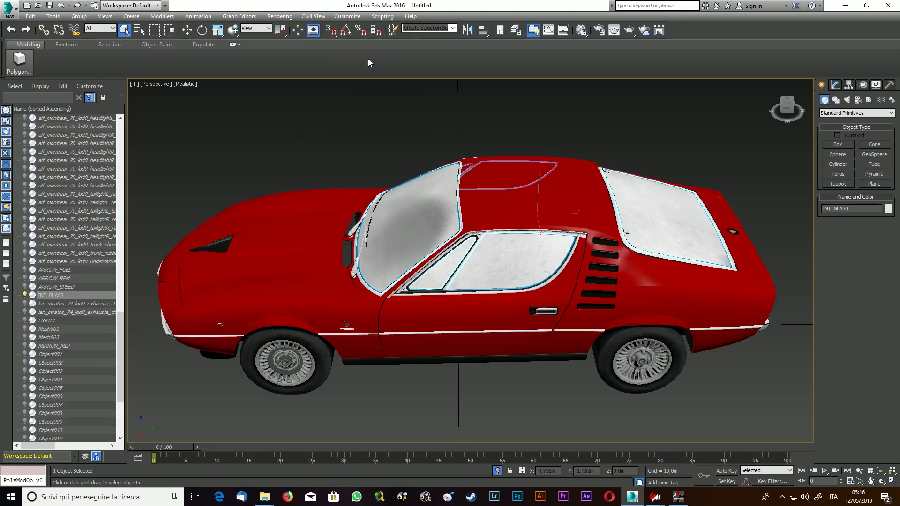
{"action": "left_click", "coordinate": [24, 296]}
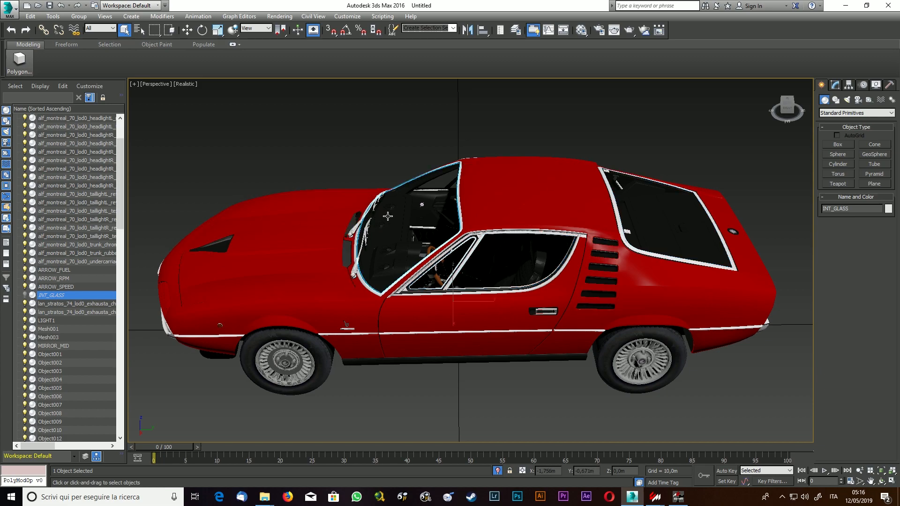
Select the six exterior glass panes, covering windshield, side windows, vent windows and rear window, and isolate them.
{"action": "left_click", "coordinate": [411, 220]}
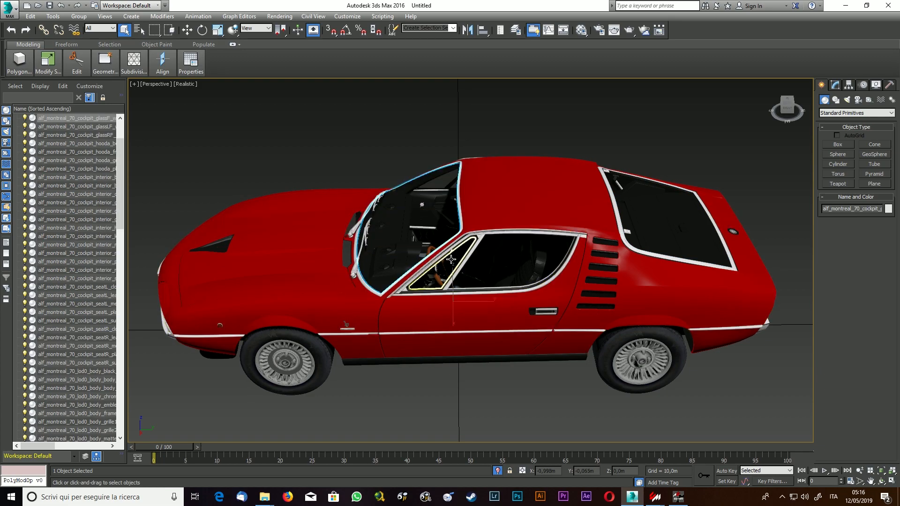
{"action": "left_click", "coordinate": [475, 248], "text": "ctrl"}
{"action": "left_click_drag", "start_coordinate": [787, 107], "coordinate": [660, 258]}
{"action": "left_click", "coordinate": [597, 296], "text": "ctrl"}
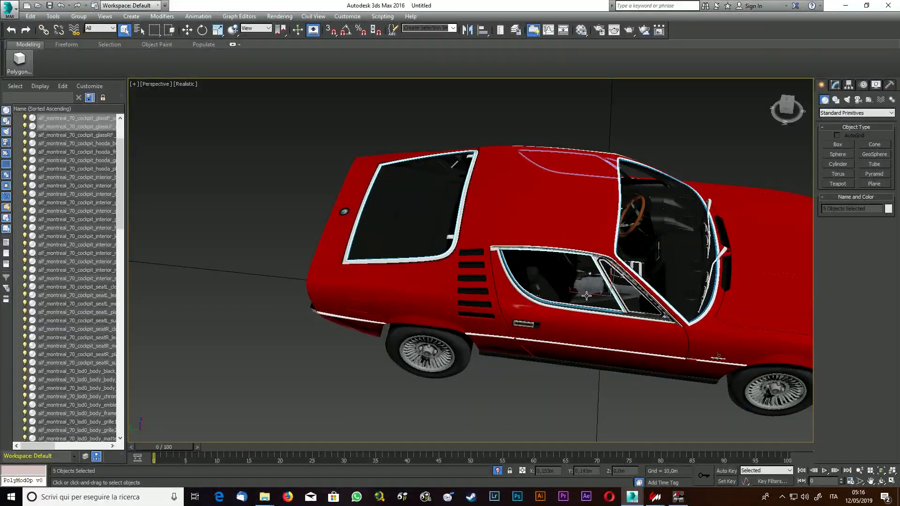
{"action": "left_click", "coordinate": [634, 296], "text": "ctrl"}
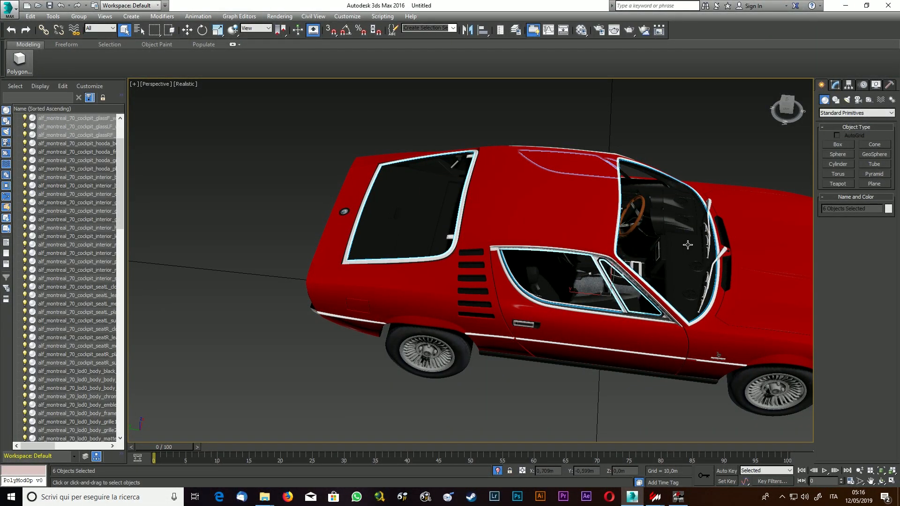
{"action": "right_click", "coordinate": [636, 301]}
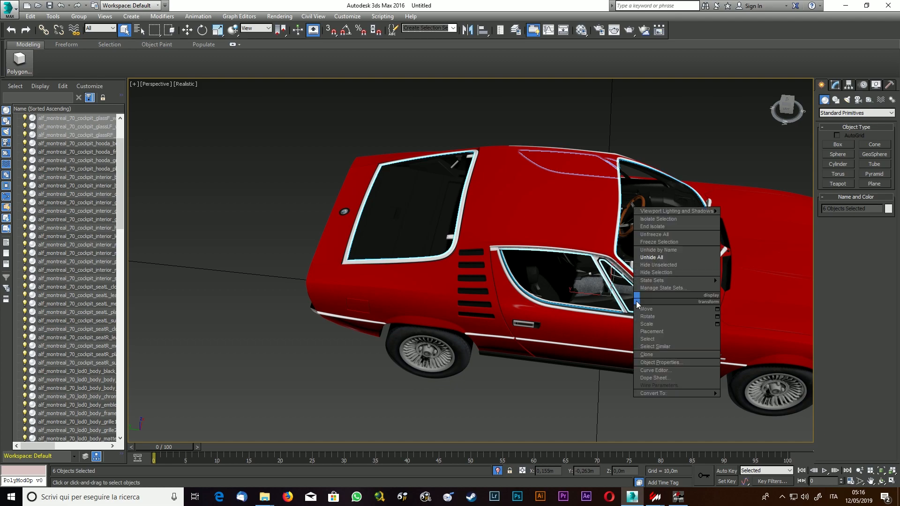
{"action": "left_click", "coordinate": [662, 218]}
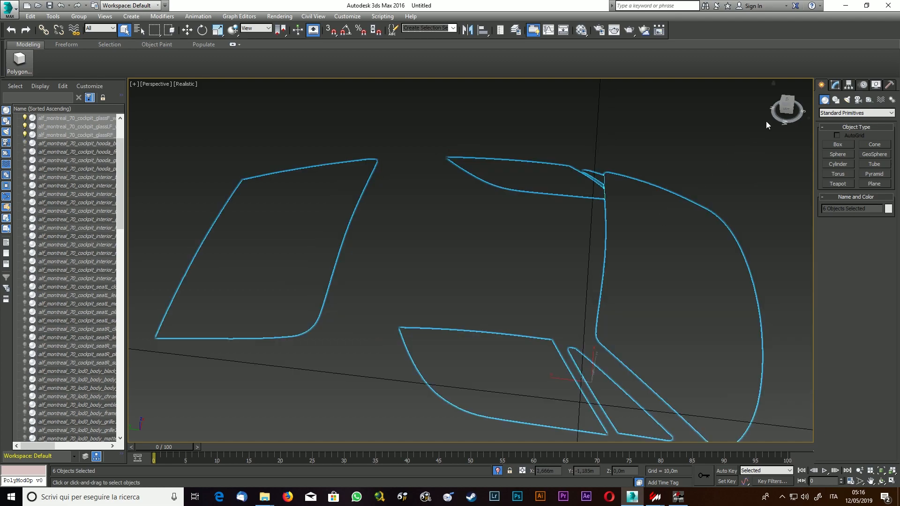
Convert the six isolated glass panes to an editable geometry type and inspect their outlines from other angles.
{"action": "left_click_drag", "start_coordinate": [788, 110], "coordinate": [779, 123]}
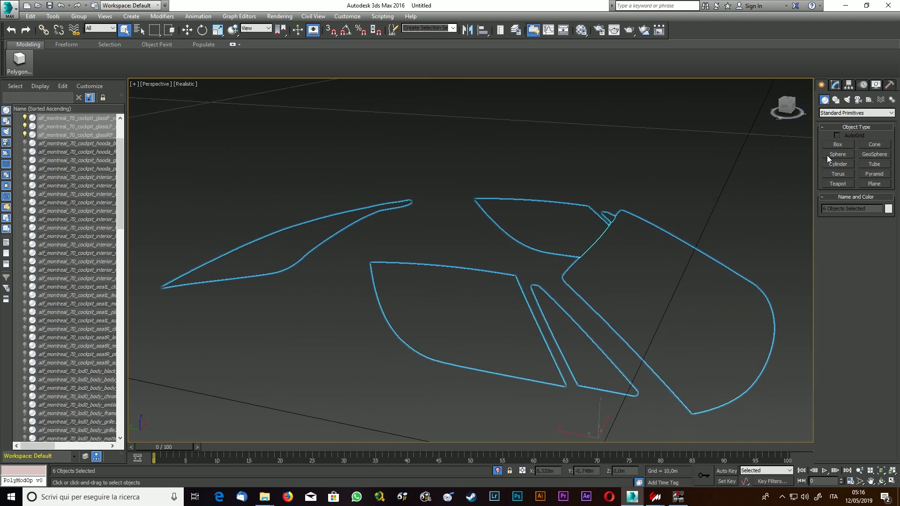
{"action": "left_click", "coordinate": [836, 85]}
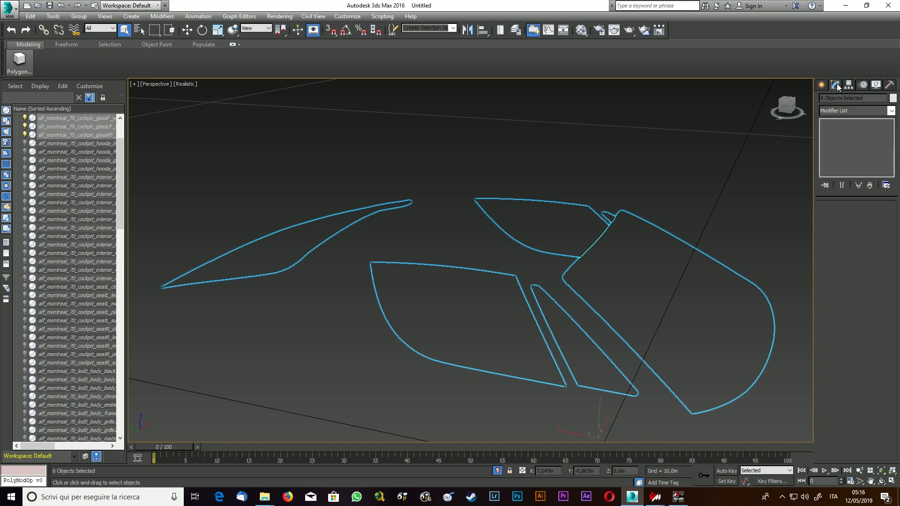
{"action": "right_click", "coordinate": [651, 292]}
{"action": "mouse_move", "coordinate": [687, 383]}
{"action": "left_click", "coordinate": [766, 392]}
{"action": "left_click_drag", "start_coordinate": [785, 112], "coordinate": [733, 143]}
{"action": "scroll", "coordinate": [554, 265], "scroll_direction": "down", "scroll_amount": 4}
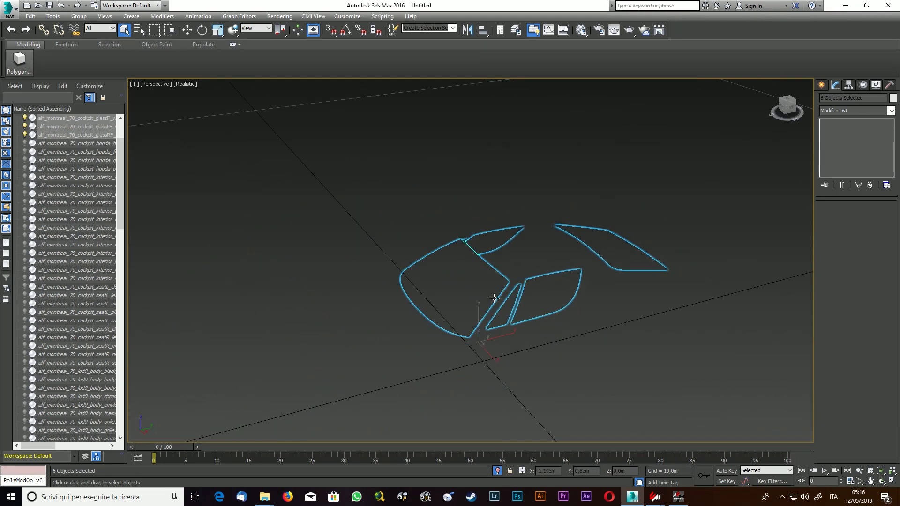
{"action": "scroll", "coordinate": [453, 324], "scroll_direction": "up", "scroll_amount": 3}
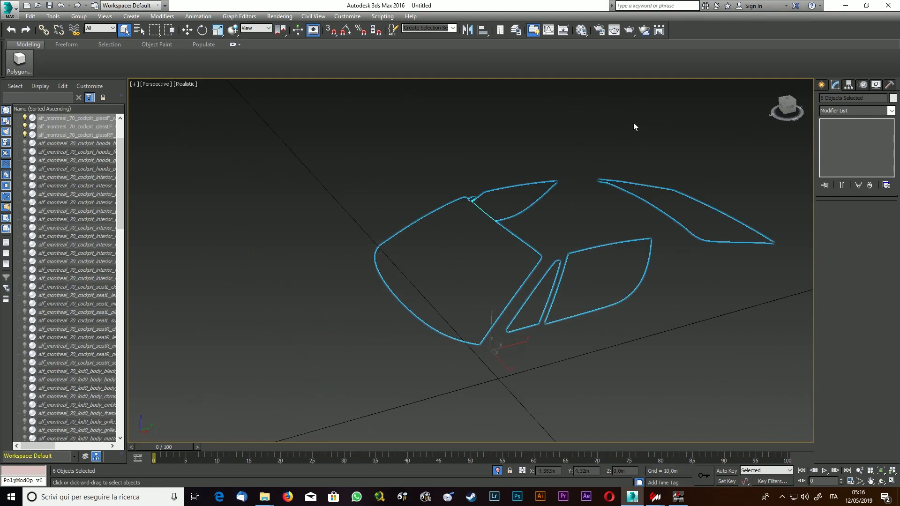
Unhide all objects and view the complete car from the front.
{"action": "right_click", "coordinate": [614, 106]}
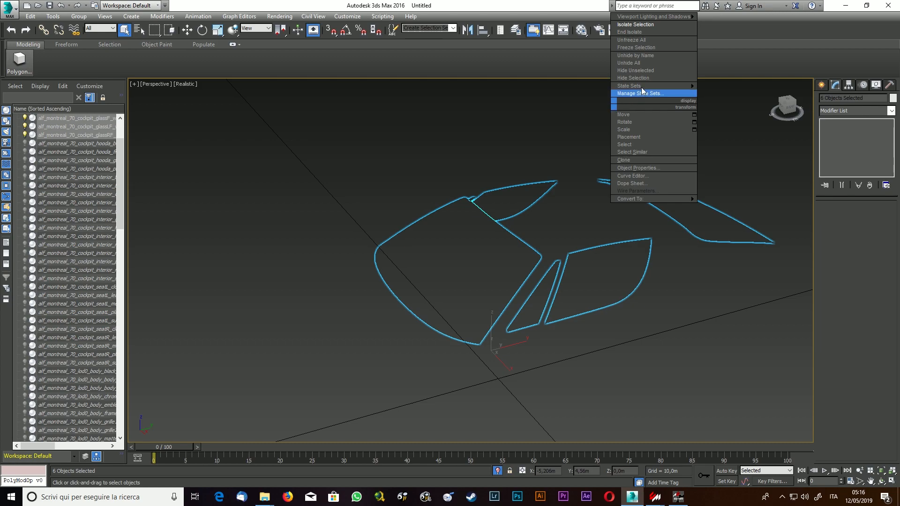
{"action": "left_click", "coordinate": [643, 64]}
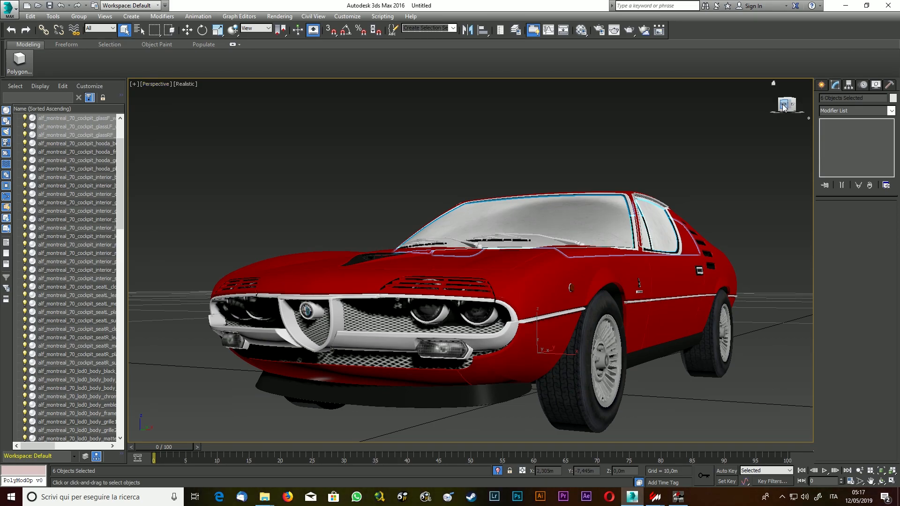
{"action": "mouse_move", "coordinate": [789, 106]}
{"action": "left_mouse_down"}
{"action": "mouse_move", "coordinate": [801, 108]}
{"action": "mouse_move", "coordinate": [792, 108]}
{"action": "left_mouse_up"}
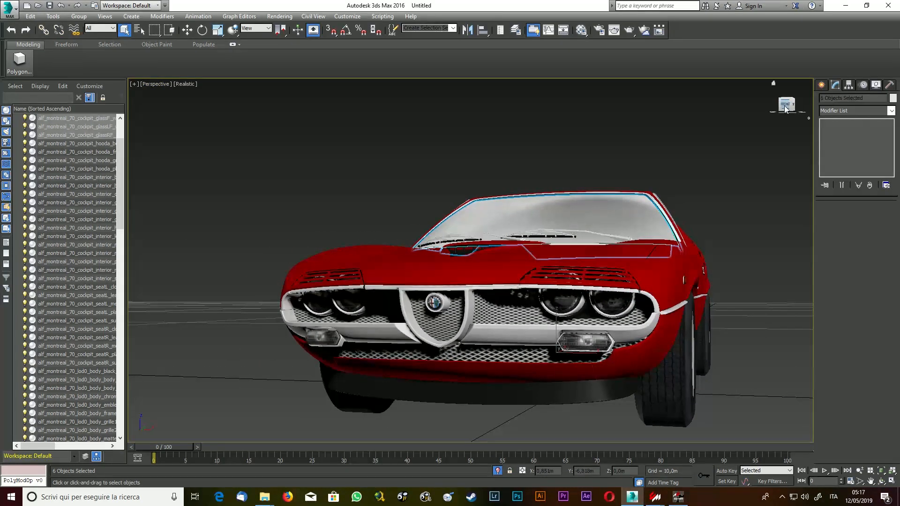
Clone the glass of the lower front bumper lights as a copy named DAMAGE_GLASS_FRONT1.
{"action": "left_click", "coordinate": [583, 342]}
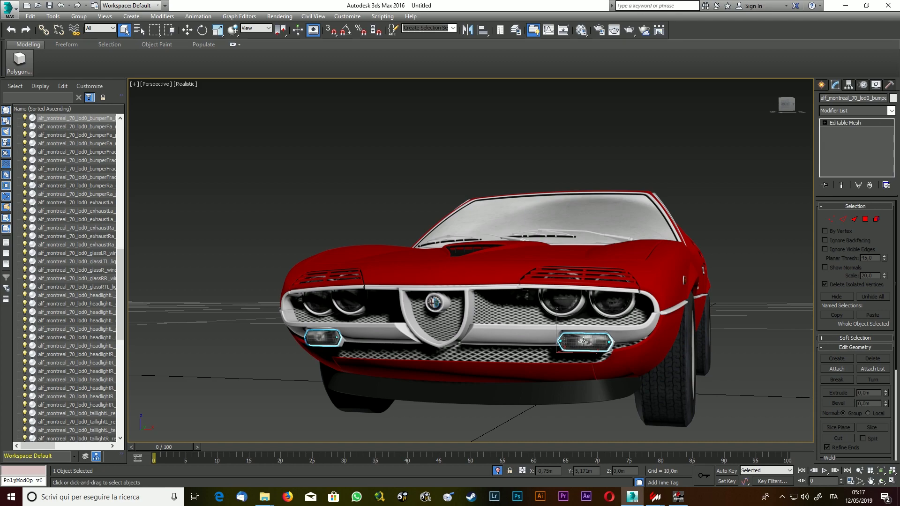
{"action": "right_click", "coordinate": [584, 342]}
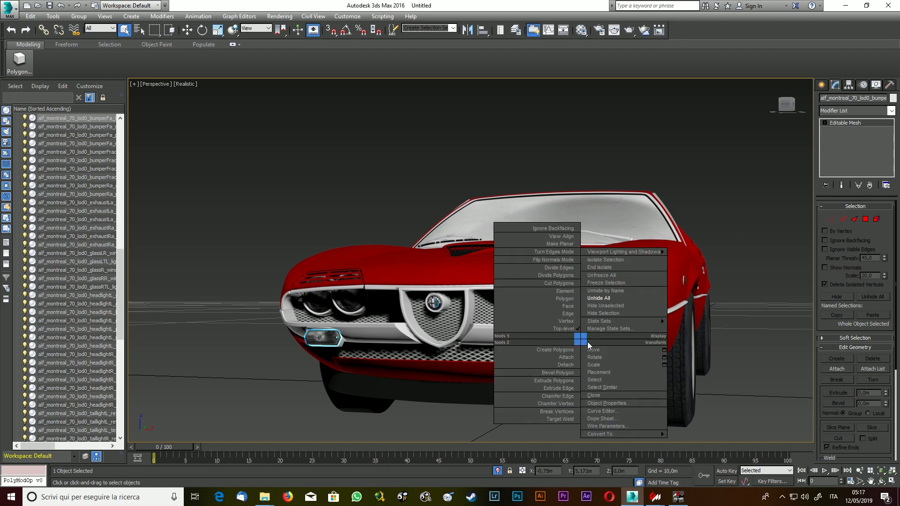
{"action": "left_click", "coordinate": [635, 397]}
{"action": "double_click", "coordinate": [452, 267]}
{"action": "type", "text": "dam"}
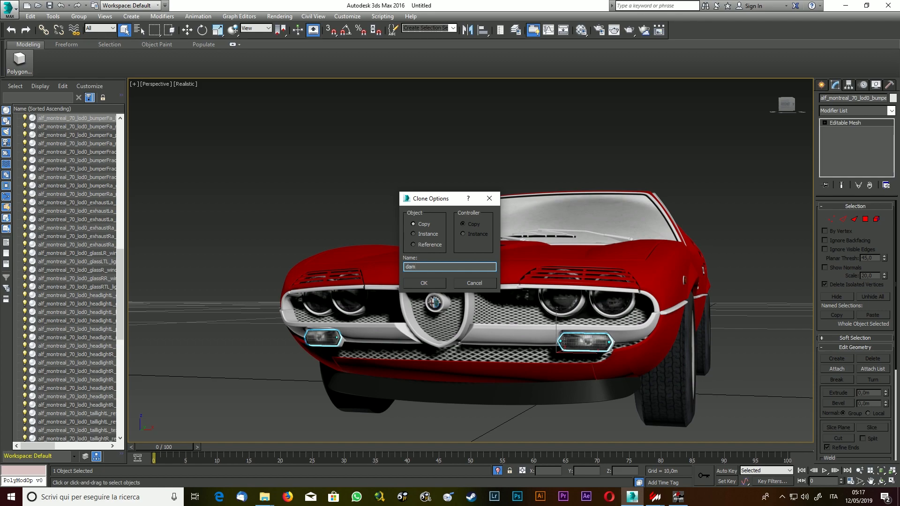
{"action": "key", "text": "BackSpace"}
{"action": "key", "text": "BackSpace"}
{"action": "type", "text": "DAMAGE_GLASS_FRO"}
{"action": "key", "text": "Return"}
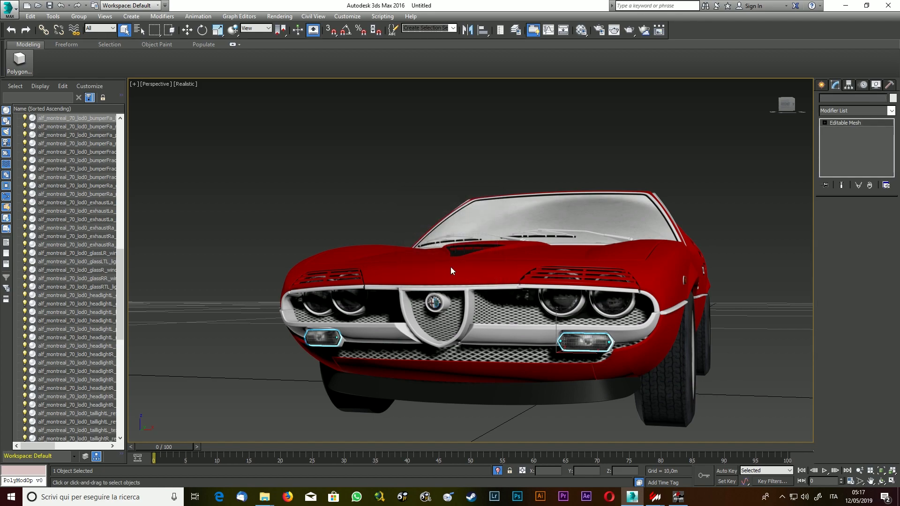
Clone the round headlight object bumperFrace_headlight_paint as a copy named DAMAGE_GLASS_FRONT2.
{"action": "left_click", "coordinate": [355, 307]}
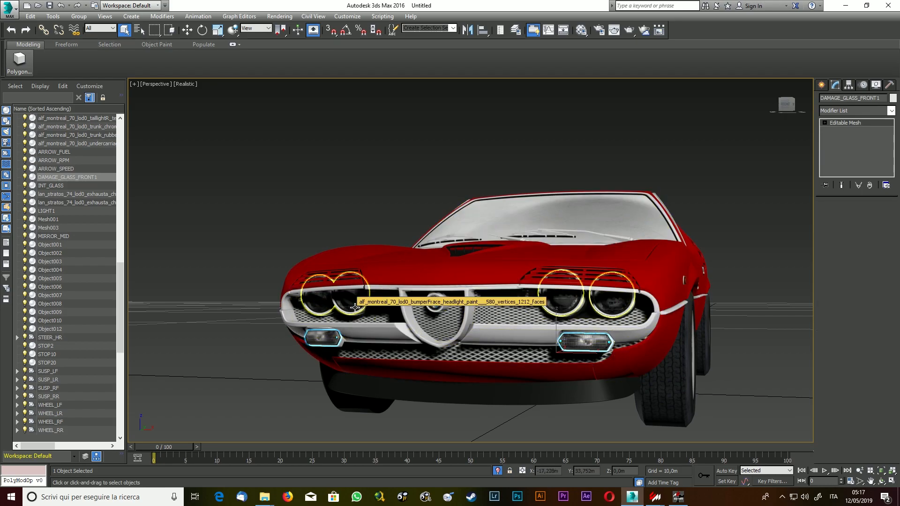
{"action": "middle_click_drag", "start_coordinate": [497, 197], "coordinate": [793, 124], "text": "alt"}
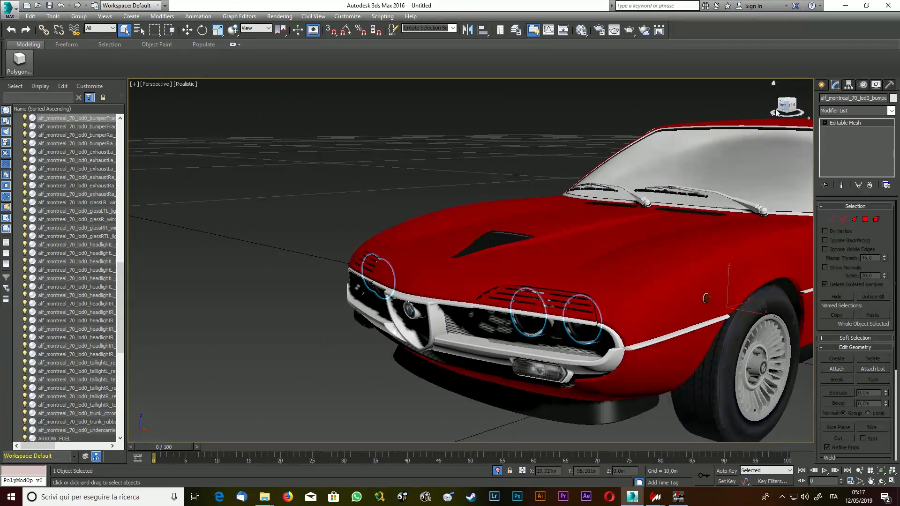
{"action": "scroll", "coordinate": [794, 124], "scroll_direction": "down", "scroll_amount": 8}
{"action": "scroll", "coordinate": [796, 124], "scroll_direction": "up", "scroll_amount": 3}
{"action": "mouse_move", "coordinate": [788, 107]}
{"action": "left_mouse_down"}
{"action": "mouse_move", "coordinate": [697, 128]}
{"action": "mouse_move", "coordinate": [704, 84]}
{"action": "mouse_move", "coordinate": [719, 101]}
{"action": "mouse_move", "coordinate": [772, 110]}
{"action": "mouse_move", "coordinate": [794, 101]}
{"action": "left_mouse_up"}
{"action": "scroll", "coordinate": [703, 123], "scroll_direction": "up", "scroll_amount": 8}
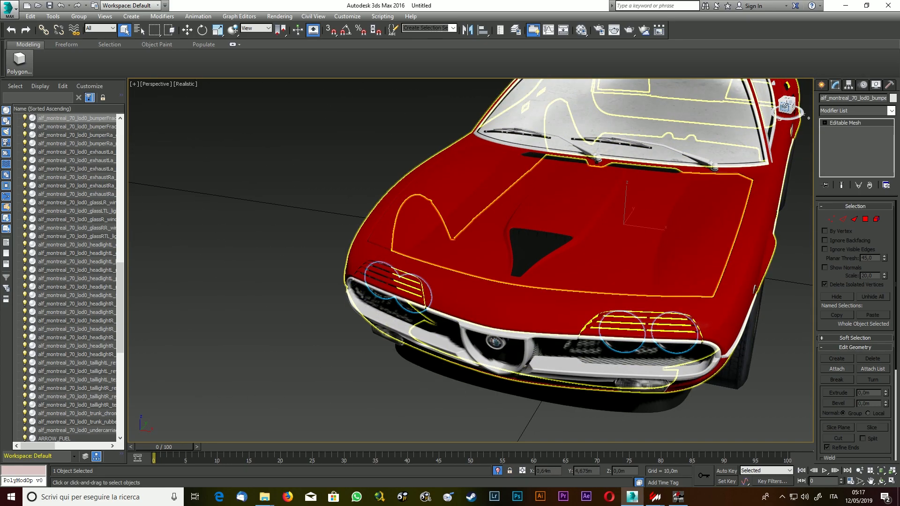
{"action": "left_click_drag", "start_coordinate": [785, 108], "coordinate": [785, 56]}
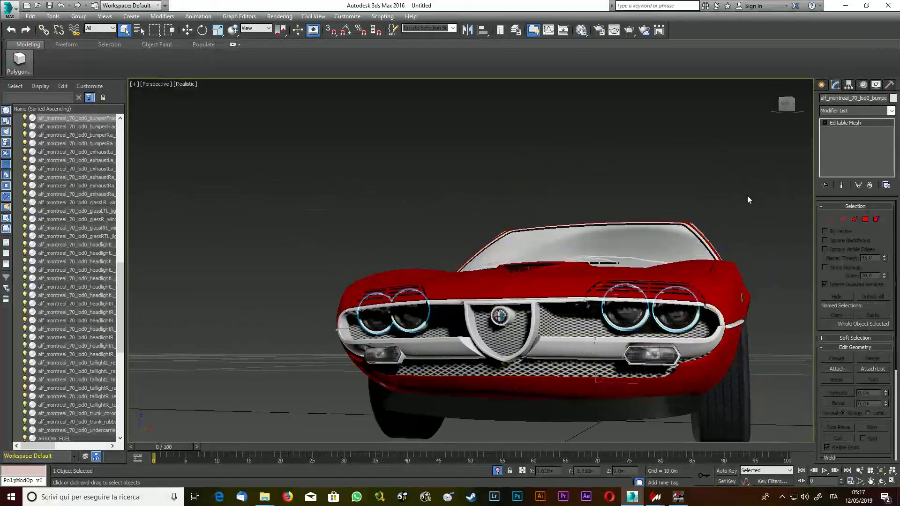
{"action": "right_click", "coordinate": [624, 313]}
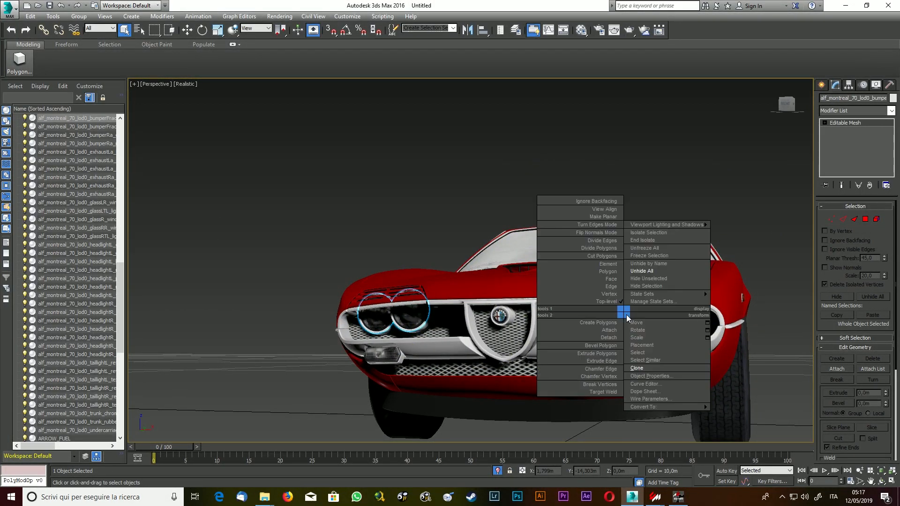
{"action": "left_click", "coordinate": [643, 369]}
{"action": "double_click", "coordinate": [450, 267]}
{"action": "left_click", "coordinate": [449, 267]}
{"action": "double_click", "coordinate": [449, 266]}
{"action": "type", "text": "DAMA"}
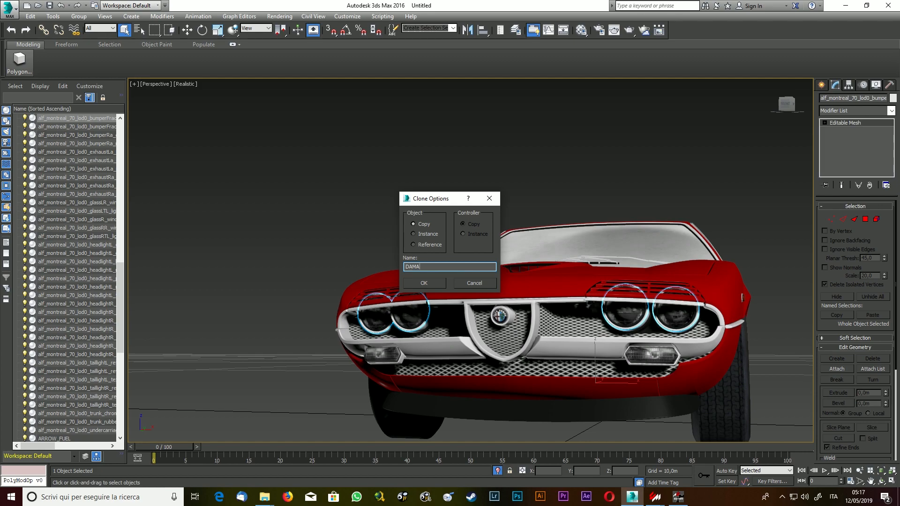
{"action": "type", "text": "GE_GLASS_FRONT2"}
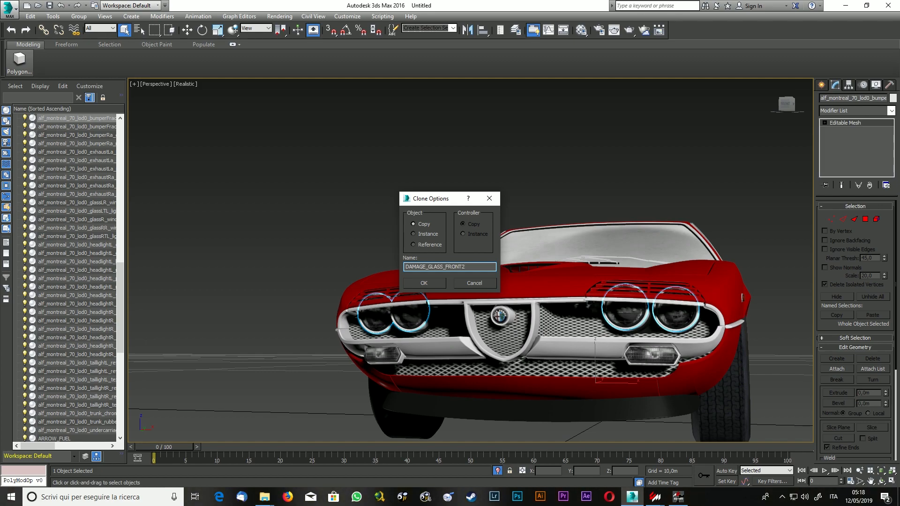
{"action": "key", "text": "Return"}
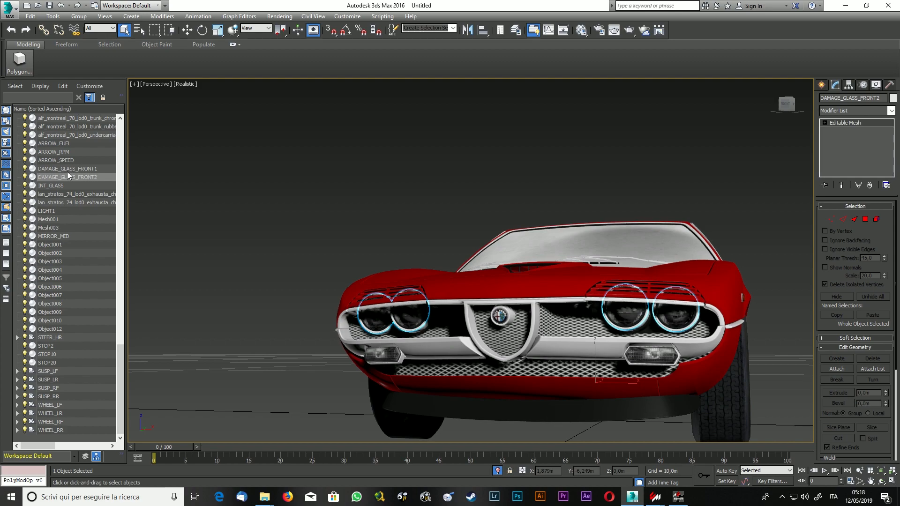
Select DAMAGE_GLASS_FRONT1 and DAMAGE_GLASS_FRONT2 in turn to check which front lights each covers, ending on DAMAGE_GLASS_FRONT1.
{"action": "left_click", "coordinate": [68, 169]}
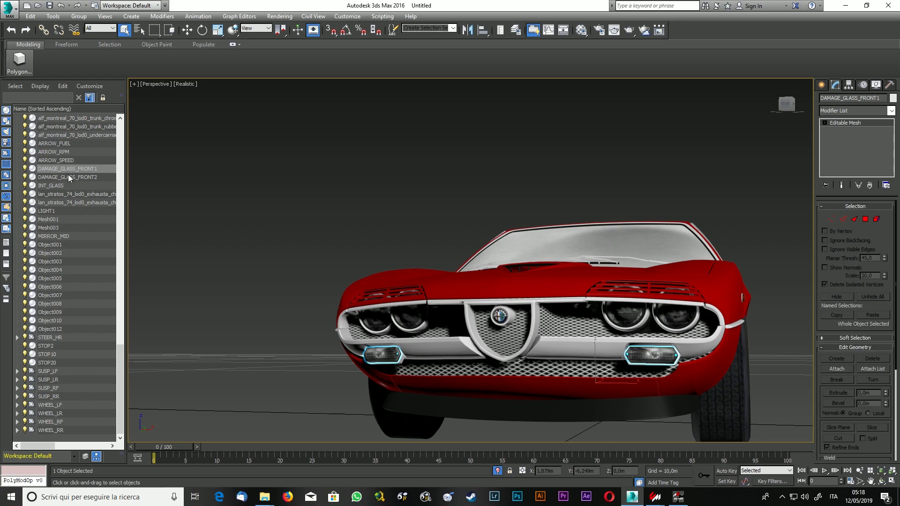
{"action": "left_click", "coordinate": [70, 177]}
{"action": "left_click", "coordinate": [73, 170]}
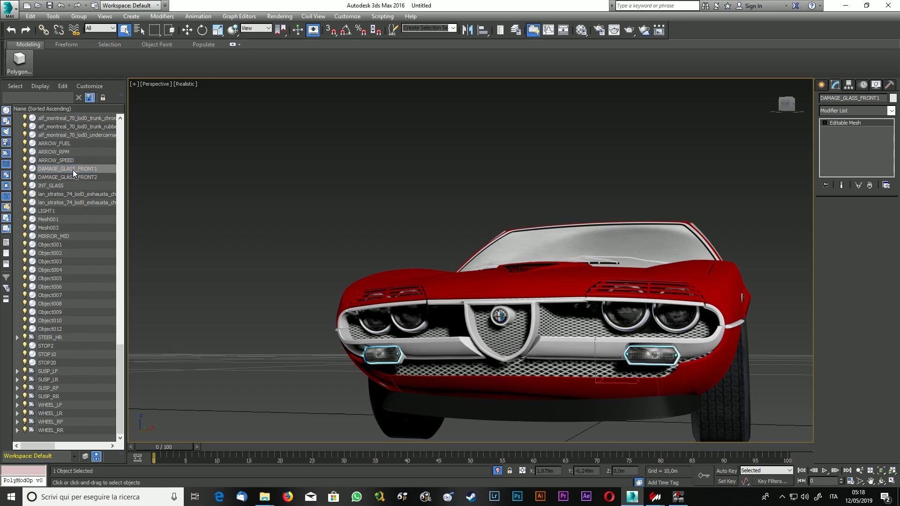
{"action": "left_click_drag", "start_coordinate": [788, 104], "coordinate": [657, 117]}
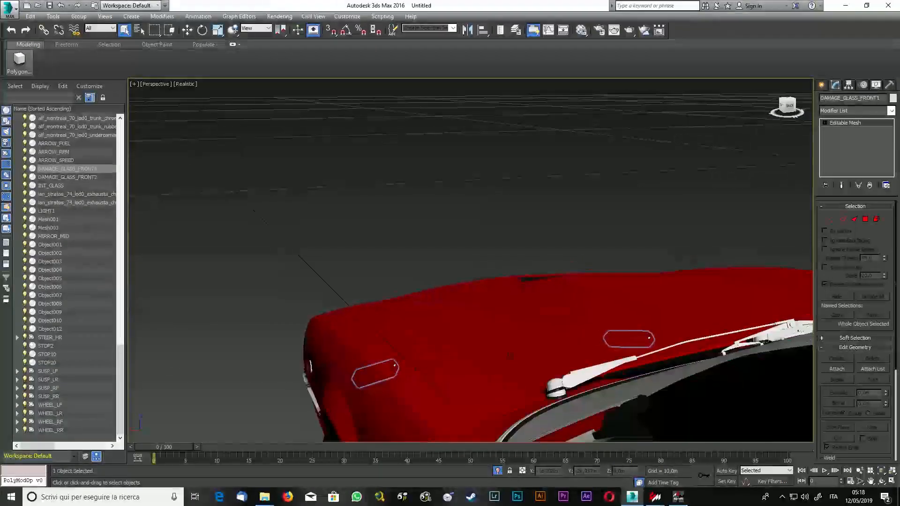
Clone the upper tail-light part STOP2 at the rear of the car as a copy named DAMAGE_GLASS_REAR2.
{"action": "scroll", "coordinate": [619, 266], "scroll_direction": "down", "scroll_amount": 6}
{"action": "scroll", "coordinate": [726, 337], "scroll_direction": "up", "scroll_amount": 5}
{"action": "scroll", "coordinate": [773, 193], "scroll_direction": "down", "scroll_amount": 5}
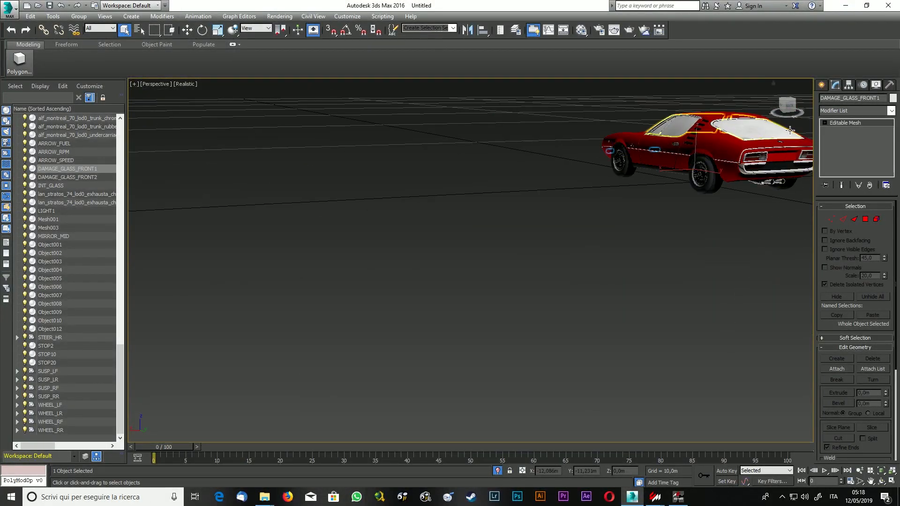
{"action": "left_click_drag", "start_coordinate": [789, 106], "coordinate": [750, 118]}
{"action": "scroll", "coordinate": [612, 134], "scroll_direction": "up", "scroll_amount": 5}
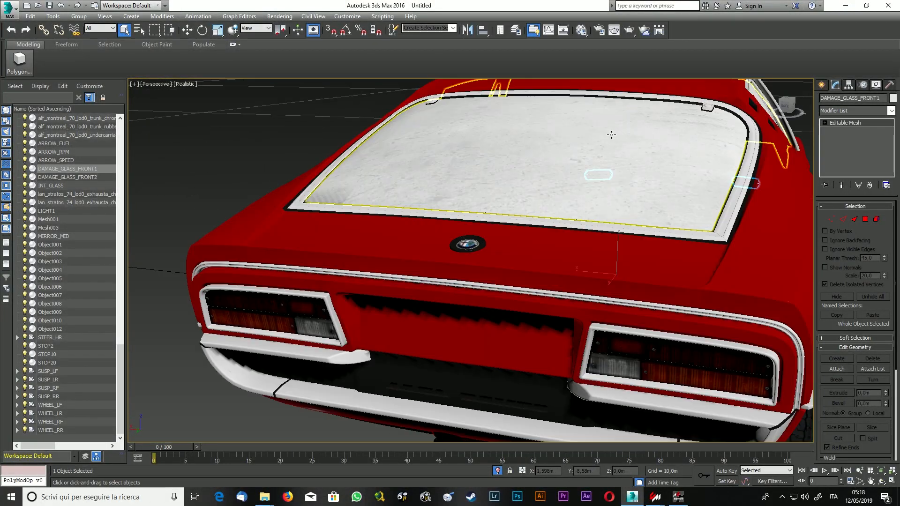
{"action": "left_click", "coordinate": [269, 303]}
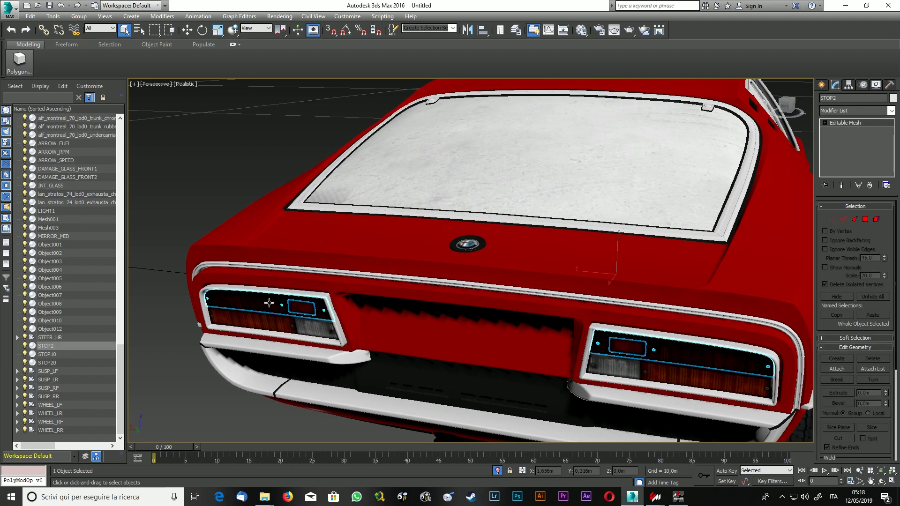
{"action": "right_click", "coordinate": [238, 299]}
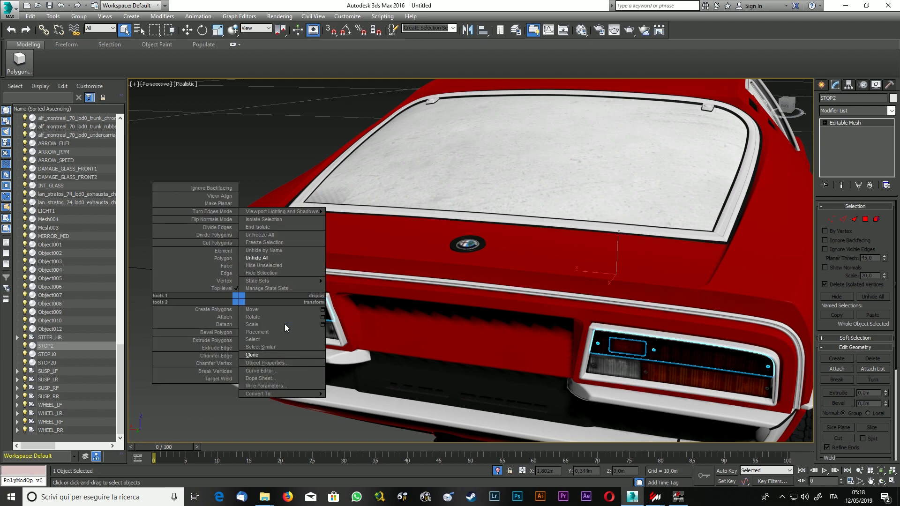
{"action": "left_click", "coordinate": [279, 355]}
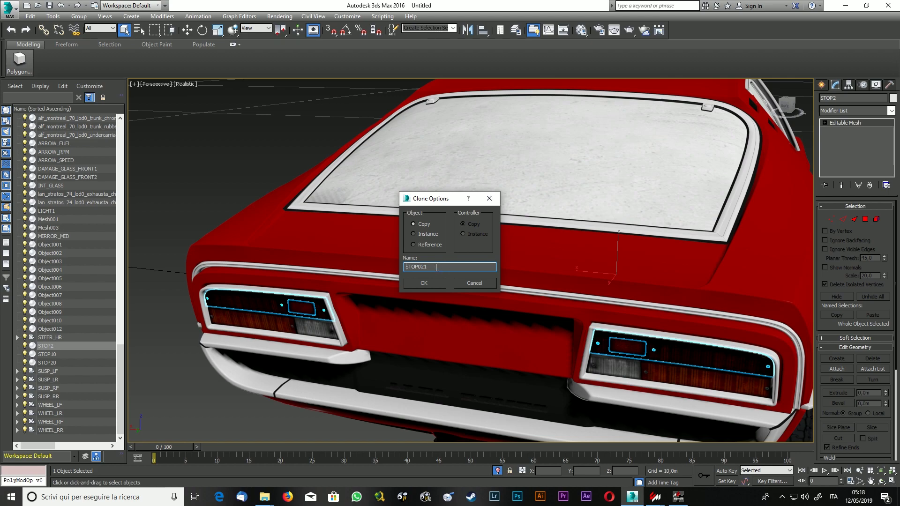
{"action": "left_click_drag", "start_coordinate": [437, 268], "coordinate": [381, 268]}
{"action": "type", "text": "DAMAGE_GLASS_REAR"}
{"action": "left_click", "coordinate": [426, 284]}
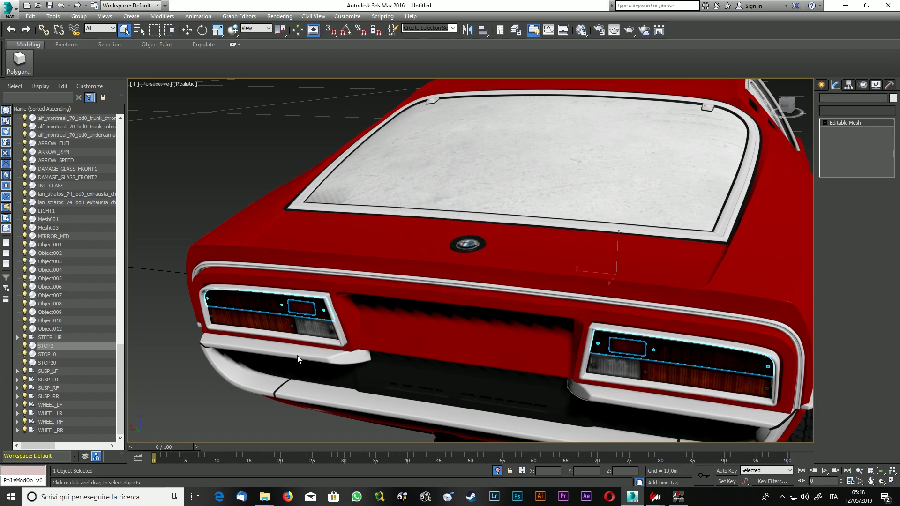
Clone the left tail-light glass as a copy named DAMAGE_GLASS_REAR3, reusing the name text of DAMAGE_GLASS_REAR2.
{"action": "left_click", "coordinate": [288, 324]}
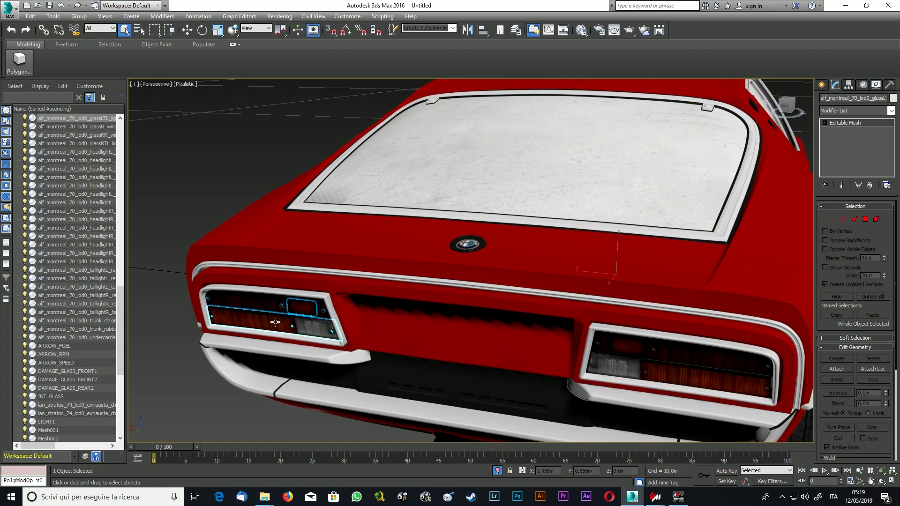
{"action": "right_click", "coordinate": [274, 320]}
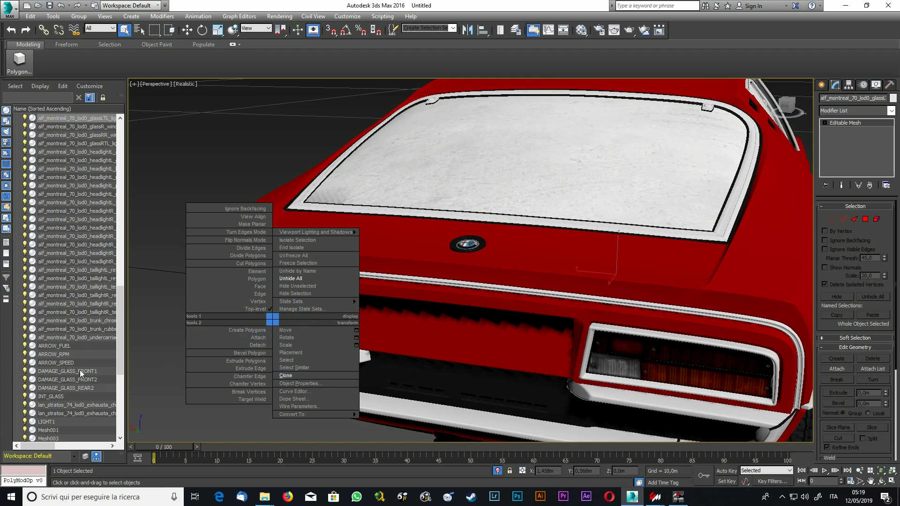
{"action": "left_click", "coordinate": [75, 389]}
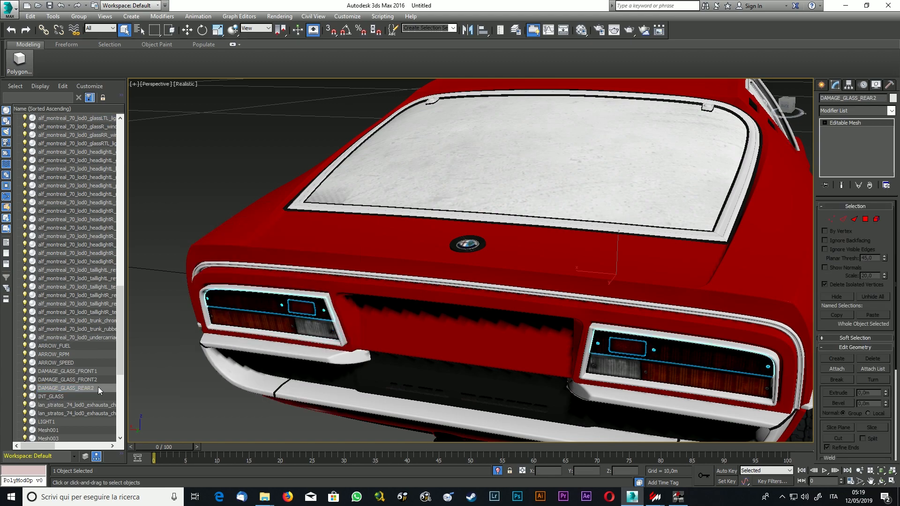
{"action": "left_click", "coordinate": [75, 388]}
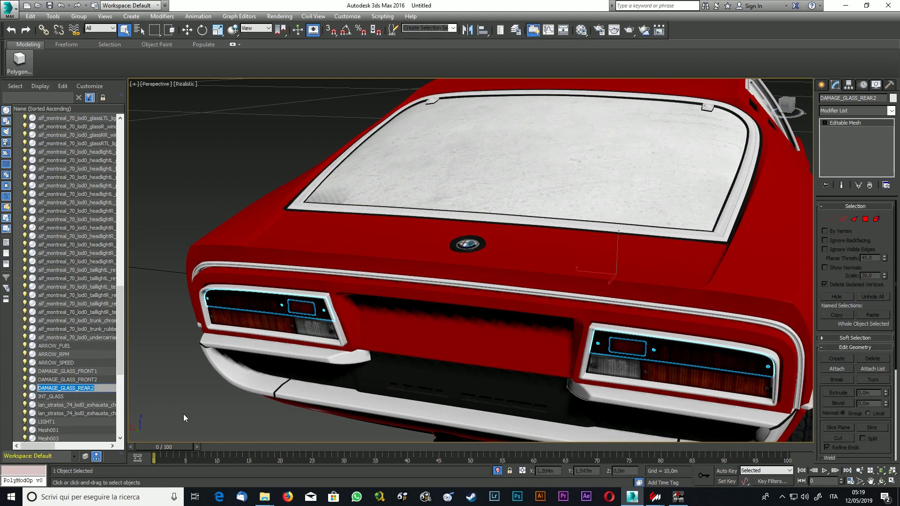
{"action": "left_click", "coordinate": [300, 326]}
{"action": "right_click", "coordinate": [269, 322]}
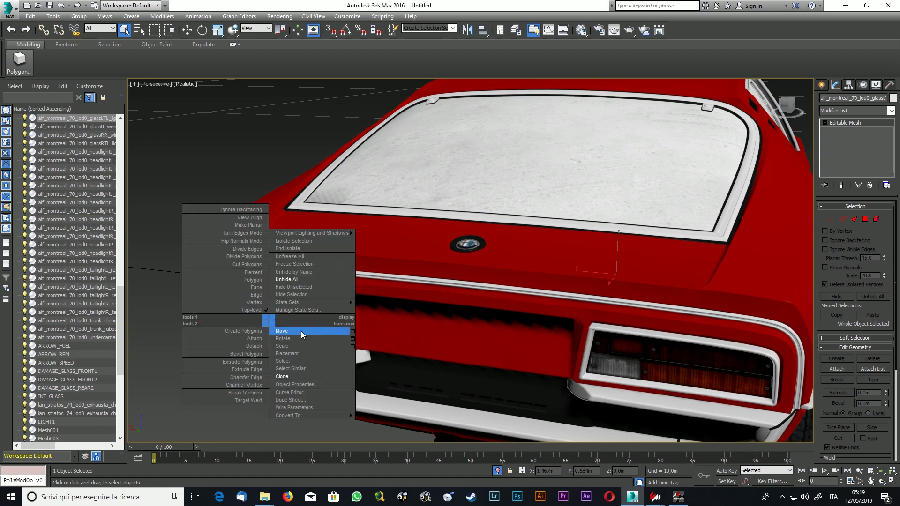
{"action": "left_click", "coordinate": [296, 377]}
{"action": "double_click", "coordinate": [446, 266]}
{"action": "left_click", "coordinate": [448, 265]}
{"action": "double_click", "coordinate": [443, 269]}
{"action": "key", "text": "ctrl+v"}
{"action": "type", "text": "3"}
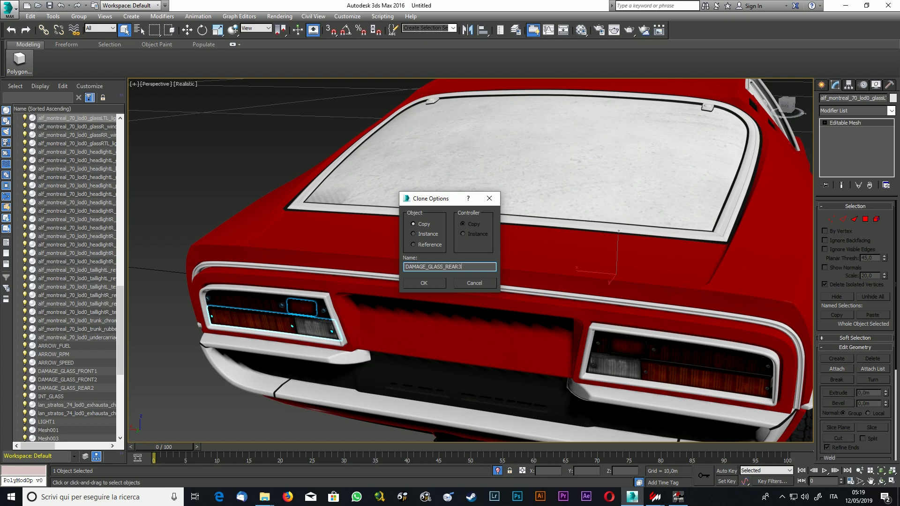
{"action": "key", "text": "Return"}
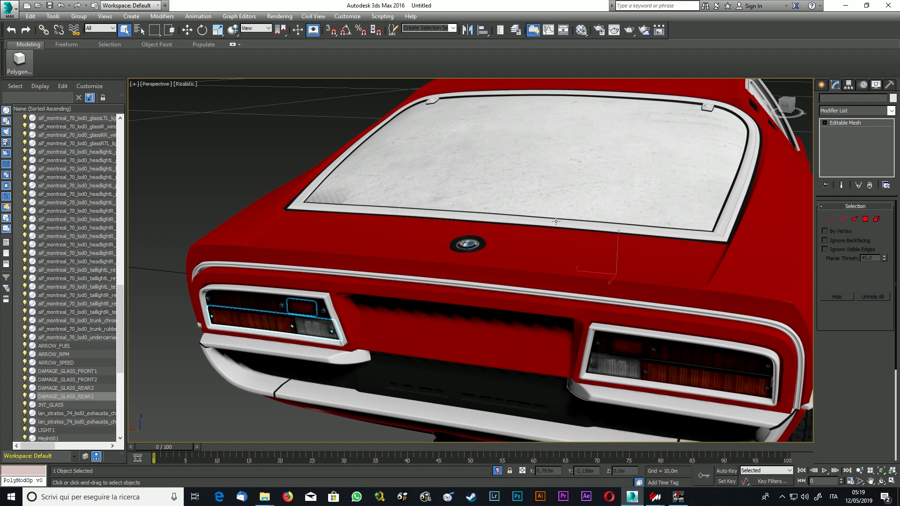
Clone the right tail-light glass as a copy named DAMAGE_GLASS_REAR3.
{"action": "left_click", "coordinate": [673, 356]}
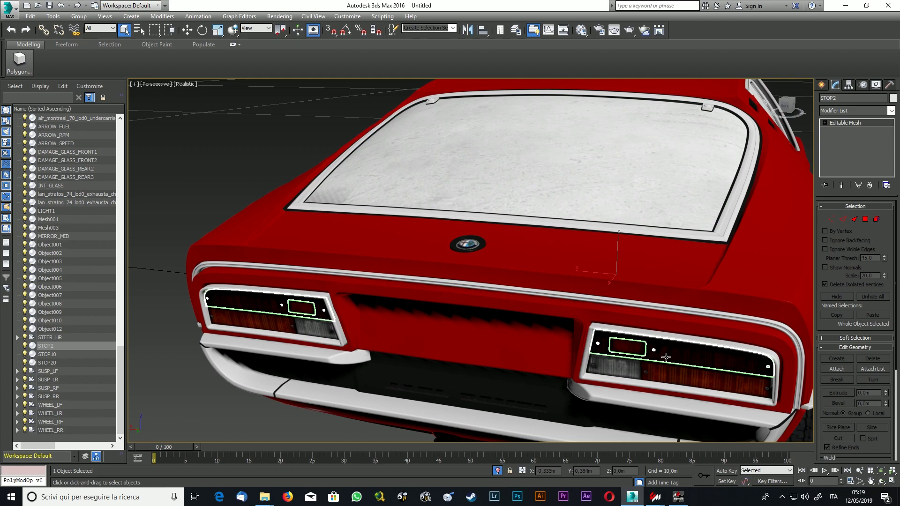
{"action": "left_click", "coordinate": [661, 375]}
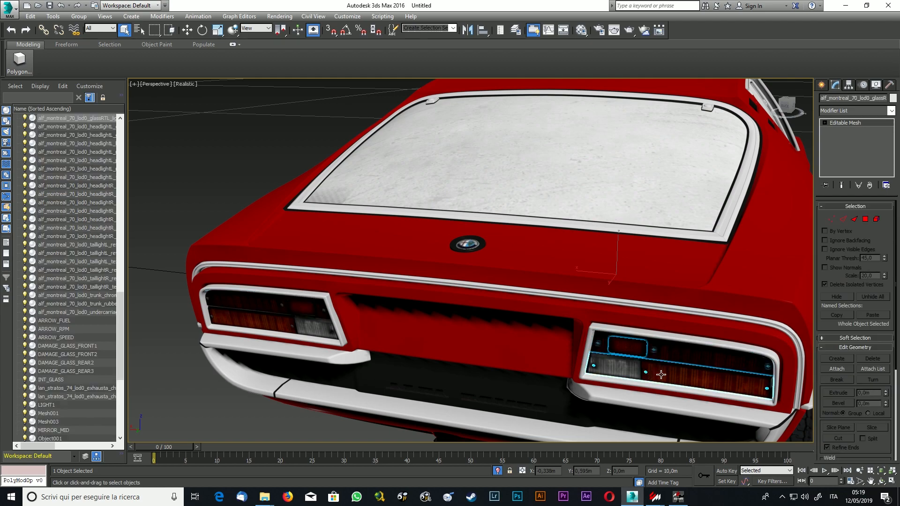
{"action": "right_click", "coordinate": [667, 372]}
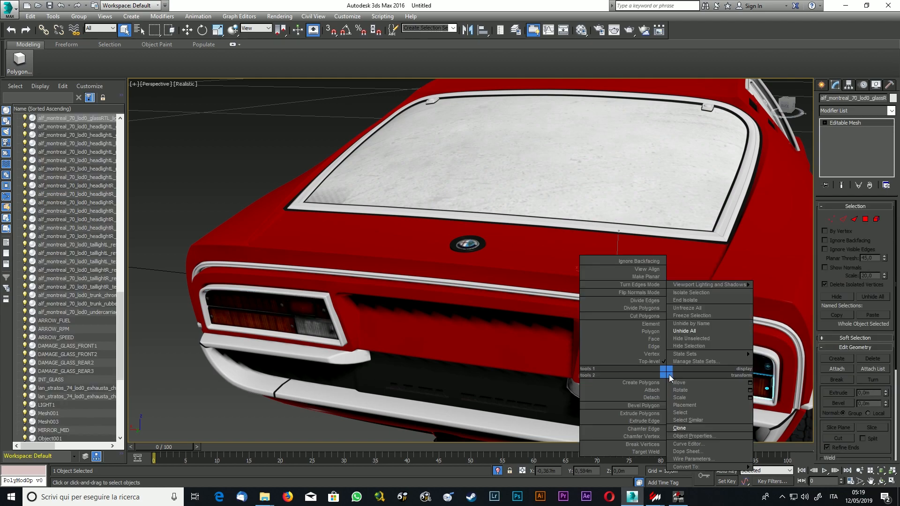
{"action": "left_click", "coordinate": [680, 428]}
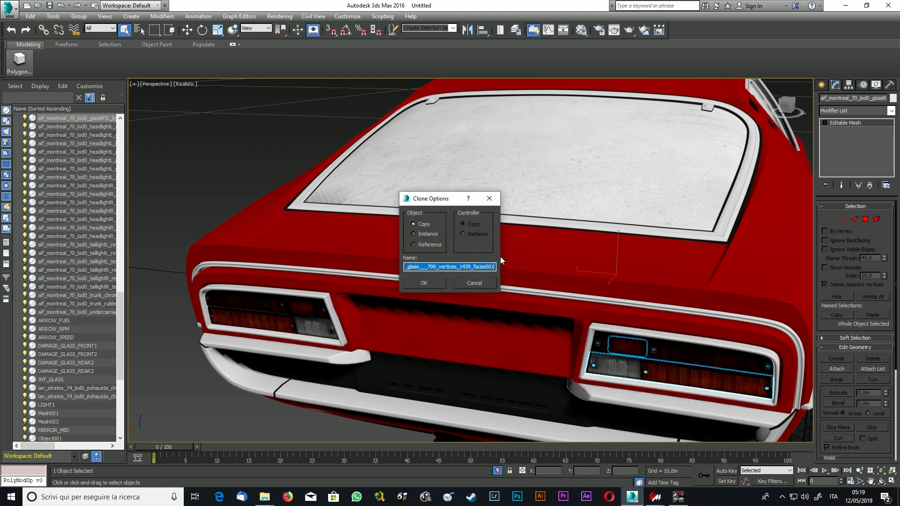
{"action": "key", "text": "ctrl+v"}
{"action": "key", "text": "Return"}
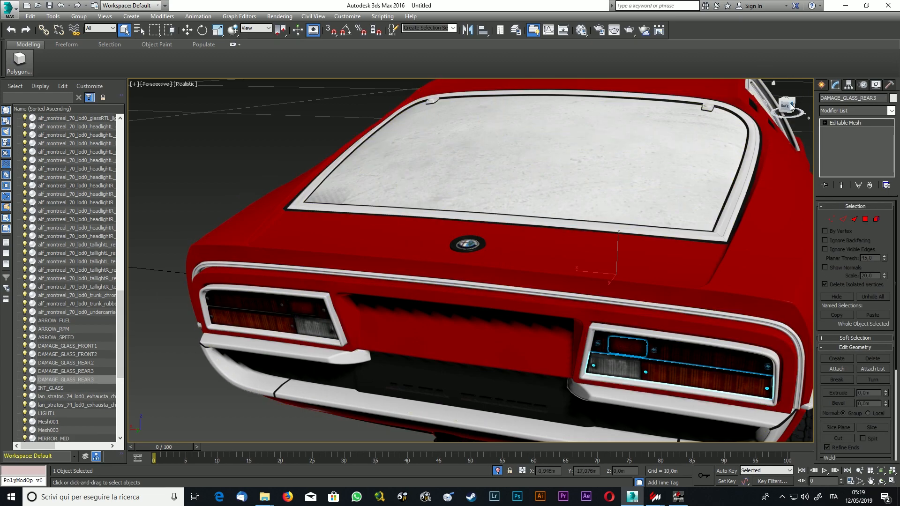
Hide the INT_GLASS object so the car's original window glass can be selected.
{"action": "mouse_move", "coordinate": [791, 107]}
{"action": "left_mouse_down"}
{"action": "mouse_move", "coordinate": [813, 115]}
{"action": "mouse_move", "coordinate": [822, 103]}
{"action": "mouse_move", "coordinate": [782, 113]}
{"action": "mouse_move", "coordinate": [785, 106]}
{"action": "left_mouse_up"}
{"action": "scroll", "coordinate": [604, 151], "scroll_direction": "down", "scroll_amount": 8}
{"action": "scroll", "coordinate": [609, 129], "scroll_direction": "up", "scroll_amount": 4}
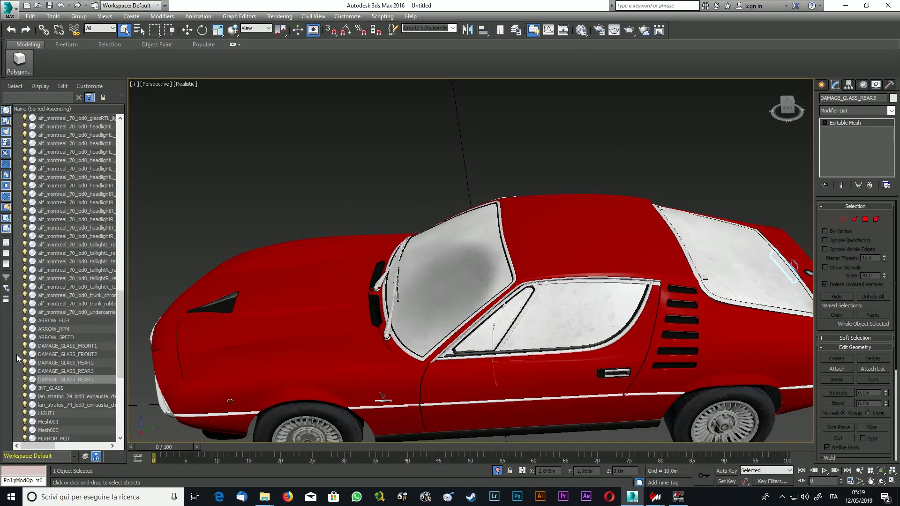
{"action": "left_click", "coordinate": [51, 388]}
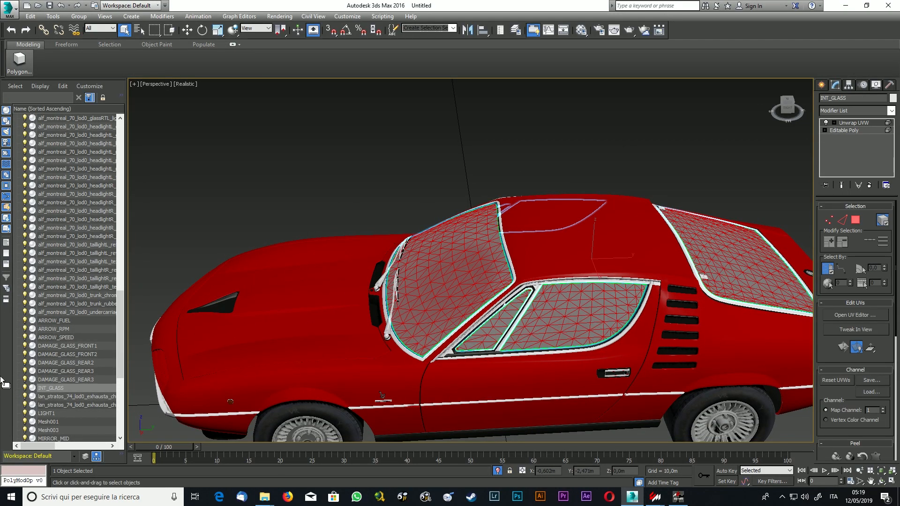
{"action": "left_click", "coordinate": [25, 389]}
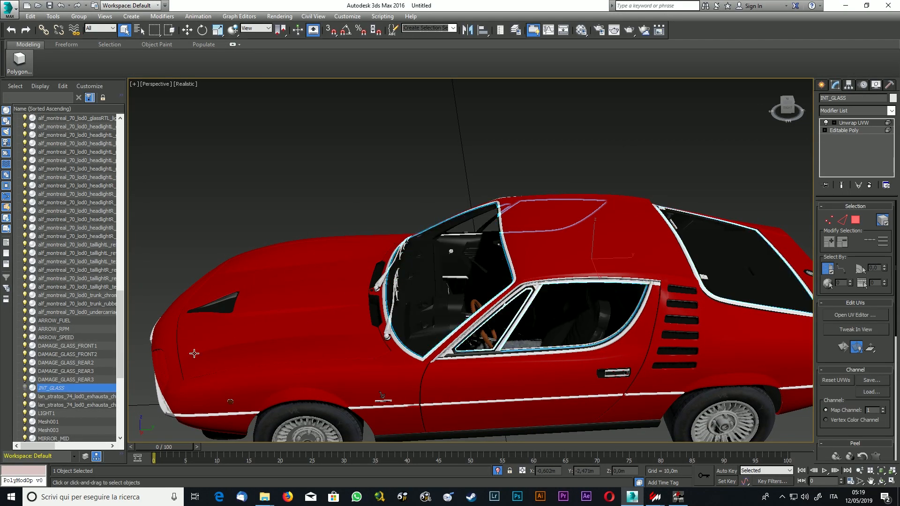
Select the windscreen, rear window and all side window glass on both sides of the car and isolate the selection.
{"action": "left_click", "coordinate": [456, 275]}
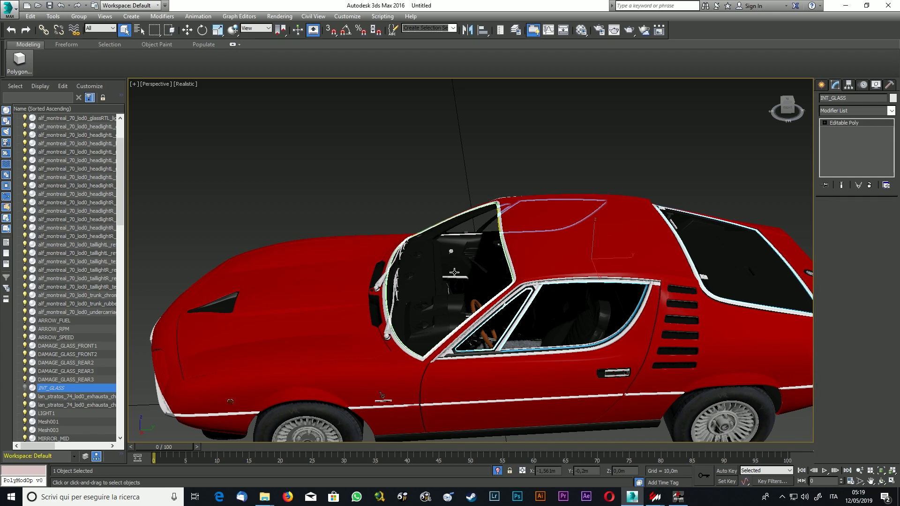
{"action": "left_click", "coordinate": [491, 327], "text": "ctrl"}
{"action": "left_click", "coordinate": [714, 268], "text": "ctrl"}
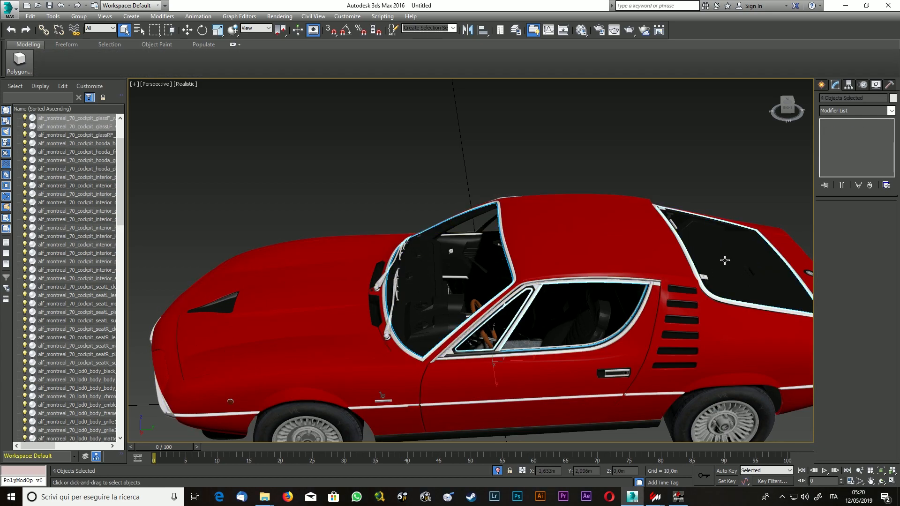
{"action": "left_click_drag", "start_coordinate": [789, 108], "coordinate": [698, 92]}
{"action": "left_click", "coordinate": [615, 314], "text": "ctrl"}
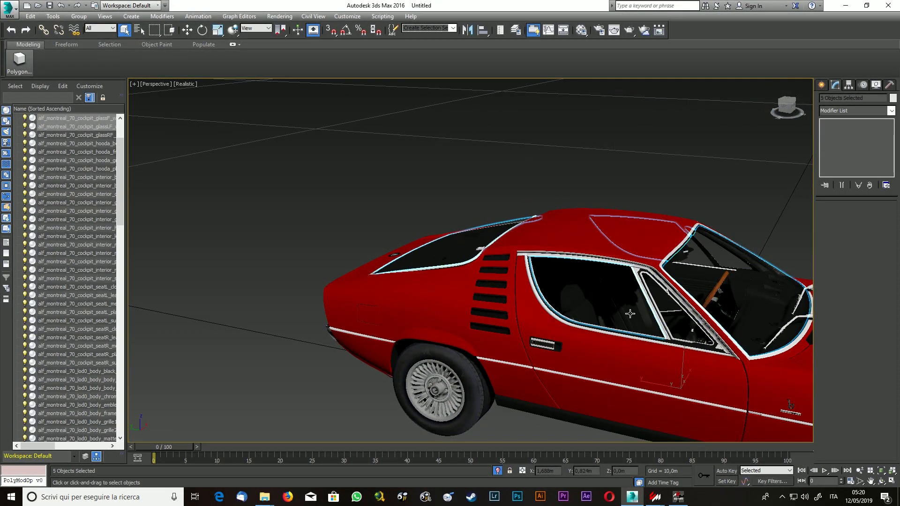
{"action": "left_click", "coordinate": [672, 315], "text": "ctrl"}
{"action": "right_click", "coordinate": [673, 314]}
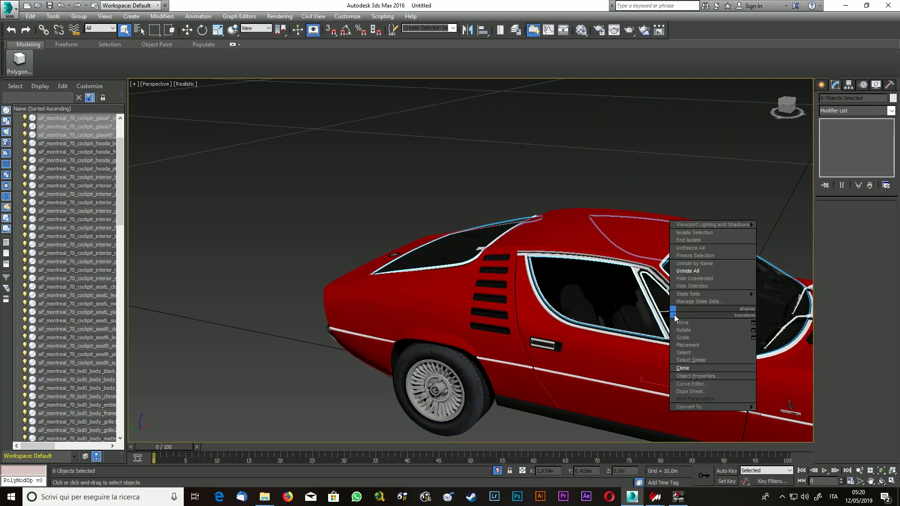
{"action": "left_click", "coordinate": [708, 232]}
Clone the windscreen glass as a copy named DAMAGE_GLASS_CENTER.
{"action": "left_click_drag", "start_coordinate": [787, 107], "coordinate": [711, 115]}
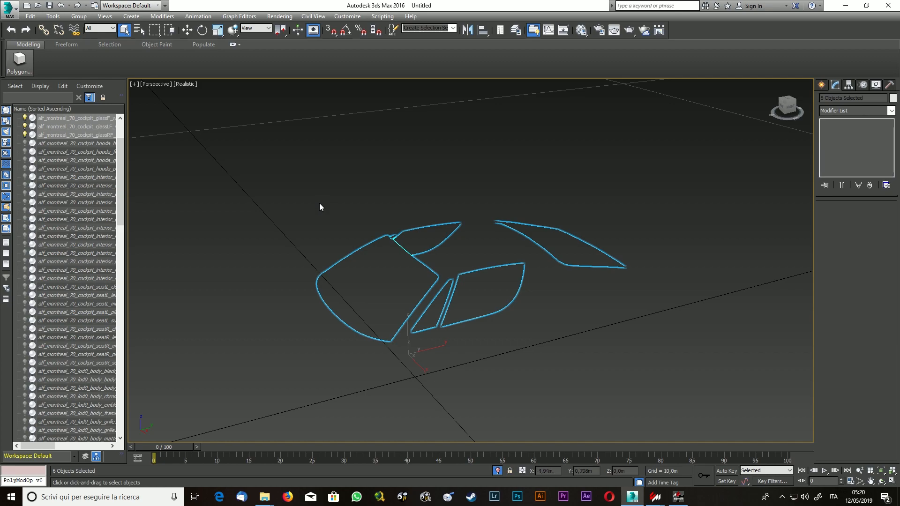
{"action": "left_click", "coordinate": [370, 284]}
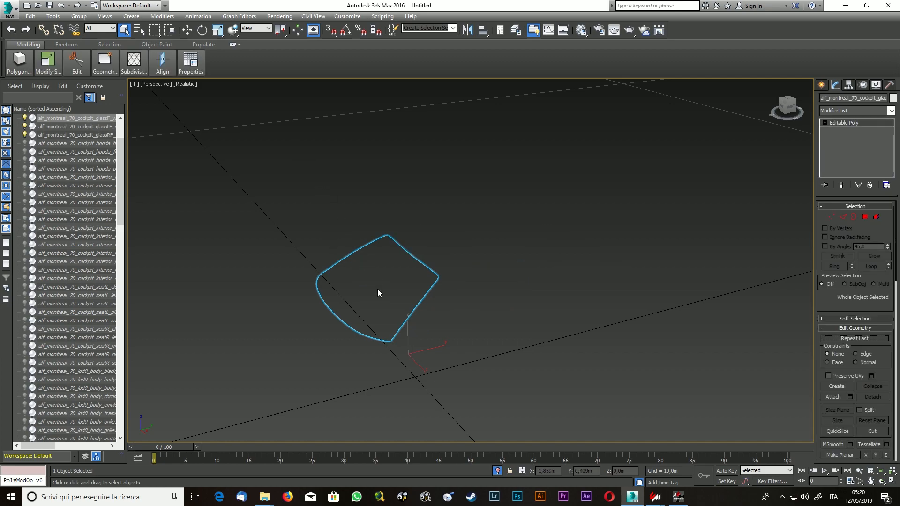
{"action": "right_click", "coordinate": [378, 289]}
{"action": "left_click", "coordinate": [426, 344]}
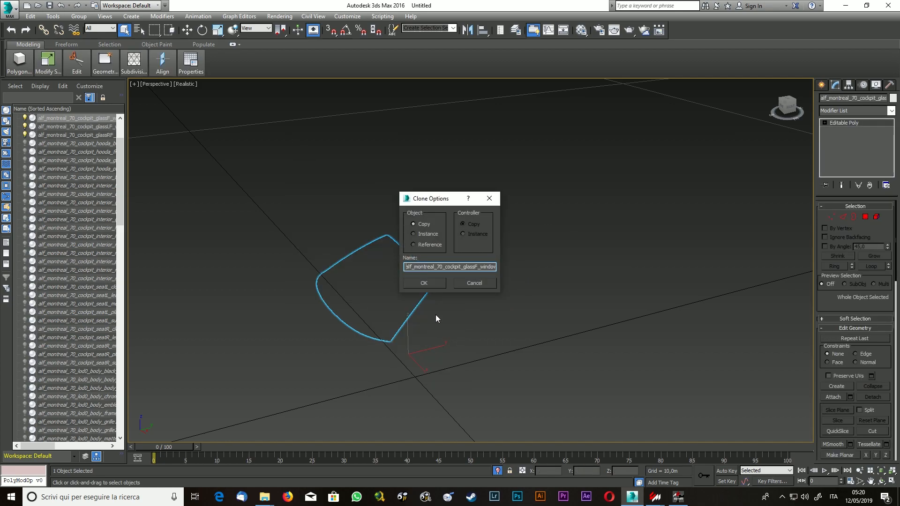
{"action": "double_click", "coordinate": [449, 267]}
{"action": "key", "text": "ctrl+v"}
{"action": "key", "text": "BackSpace"}
{"action": "key", "text": "BackSpace"}
{"action": "key", "text": "BackSpace"}
{"action": "key", "text": "BackSpace"}
{"action": "key", "text": "BackSpace"}
{"action": "type", "text": "CENTER"}
{"action": "key", "text": "Return"}
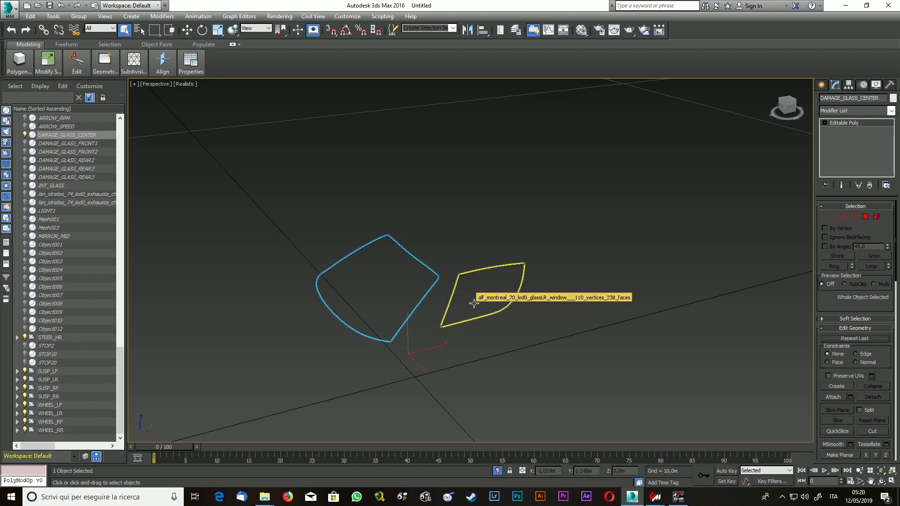
Clone the small front-left triangular window as a copy named DAMAGE_GLASS_LEFT1 and copy that name to the clipboard.
{"action": "left_click", "coordinate": [432, 321]}
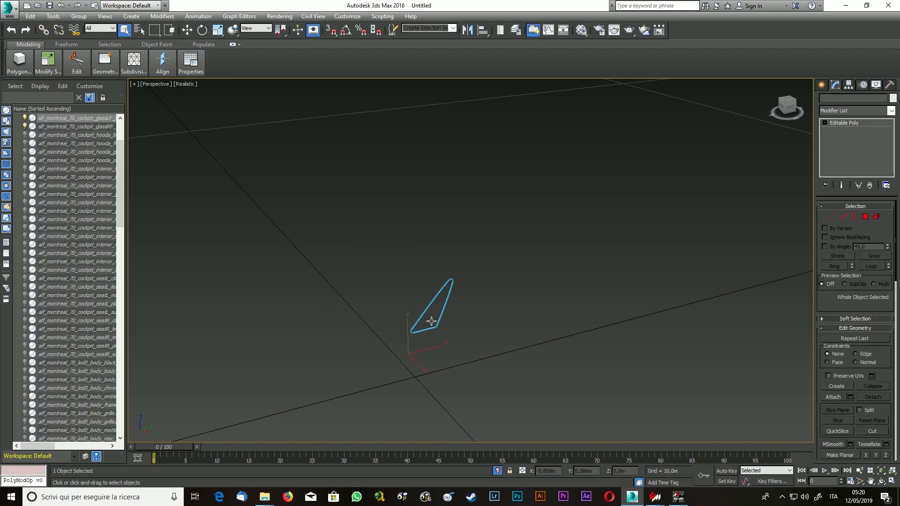
{"action": "right_click", "coordinate": [432, 322]}
{"action": "left_click", "coordinate": [466, 373]}
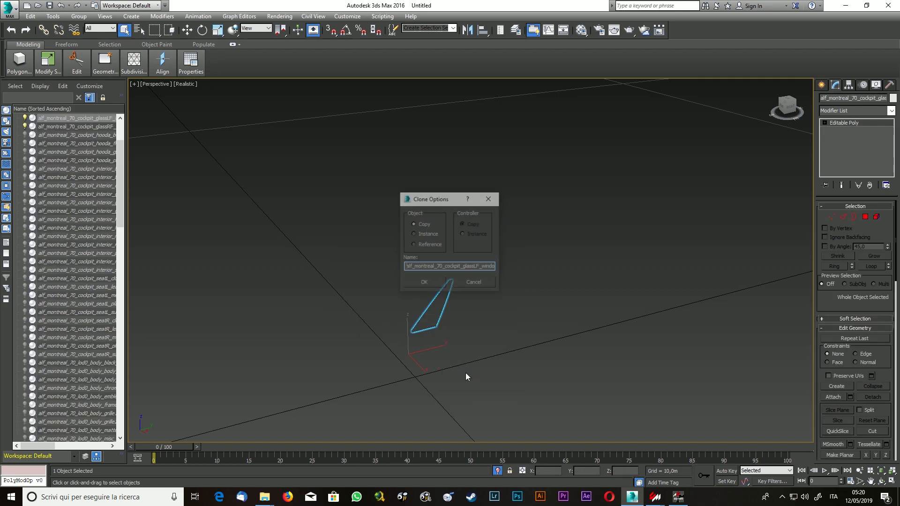
{"action": "key", "text": "ctrl+v"}
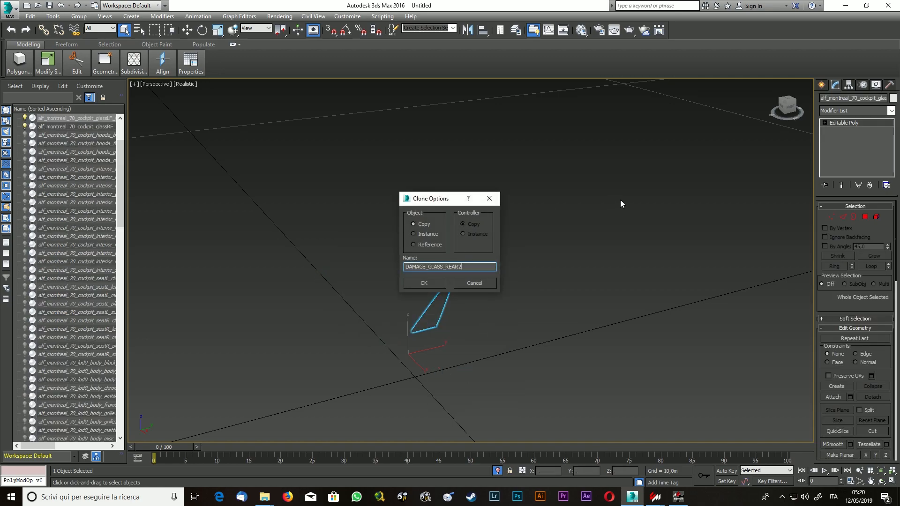
{"action": "key", "text": "BackSpace"}
{"action": "key", "text": "BackSpace"}
{"action": "key", "text": "BackSpace"}
{"action": "left_click_drag", "start_coordinate": [484, 266], "coordinate": [300, 261]}
{"action": "key", "text": "ctrl+c"}
{"action": "left_click", "coordinate": [427, 283]}
Clone the larger left side window glassLR_window as a copy named DAMAGE_GLASS_LEFT2.
{"action": "left_click", "coordinate": [476, 295]}
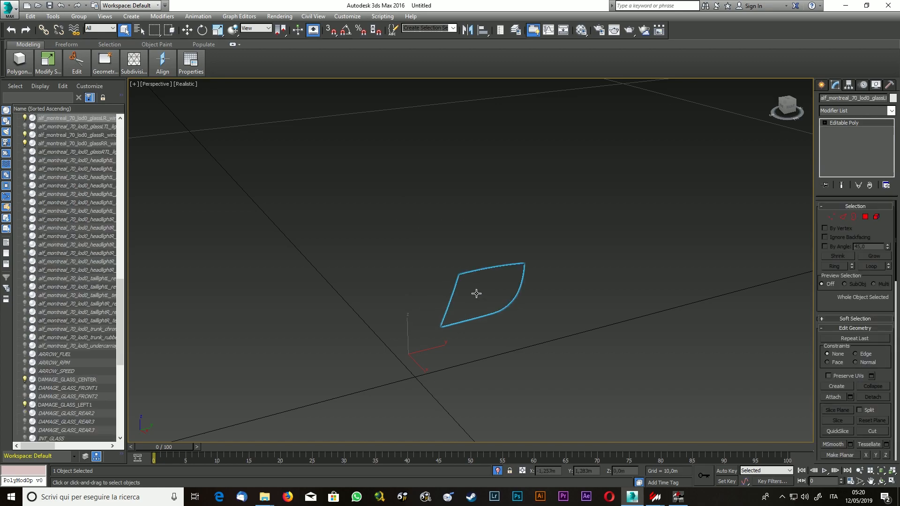
{"action": "right_click", "coordinate": [477, 293]}
{"action": "left_click", "coordinate": [511, 347]}
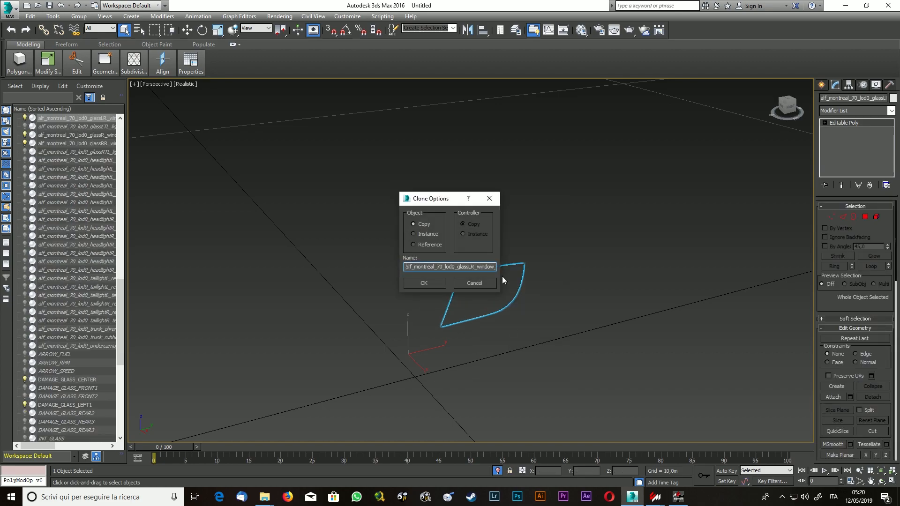
{"action": "double_click", "coordinate": [465, 267]}
{"action": "key", "text": "ctrl+v"}
{"action": "key", "text": "BackSpace"}
{"action": "type", "text": "2"}
{"action": "key", "text": "Return"}
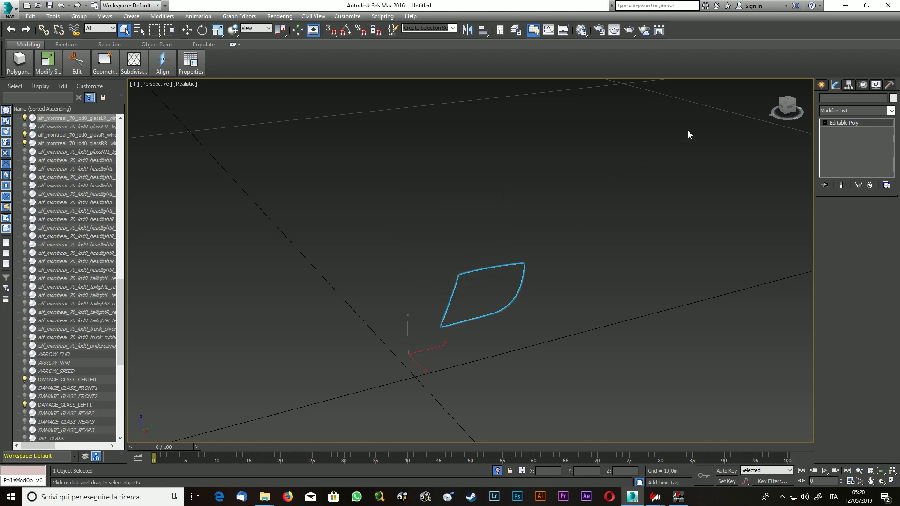
Clone the small front-right triangular window as a copy named DAMAGE_GLASS_RIGHT1 and copy that name to the clipboard.
{"action": "left_click_drag", "start_coordinate": [790, 104], "coordinate": [860, 91]}
{"action": "scroll", "coordinate": [586, 255], "scroll_direction": "down", "scroll_amount": 3}
{"action": "scroll", "coordinate": [539, 267], "scroll_direction": "down", "scroll_amount": 2}
{"action": "left_click_drag", "start_coordinate": [411, 178], "coordinate": [623, 371]}
{"action": "scroll", "coordinate": [556, 275], "scroll_direction": "up", "scroll_amount": 5}
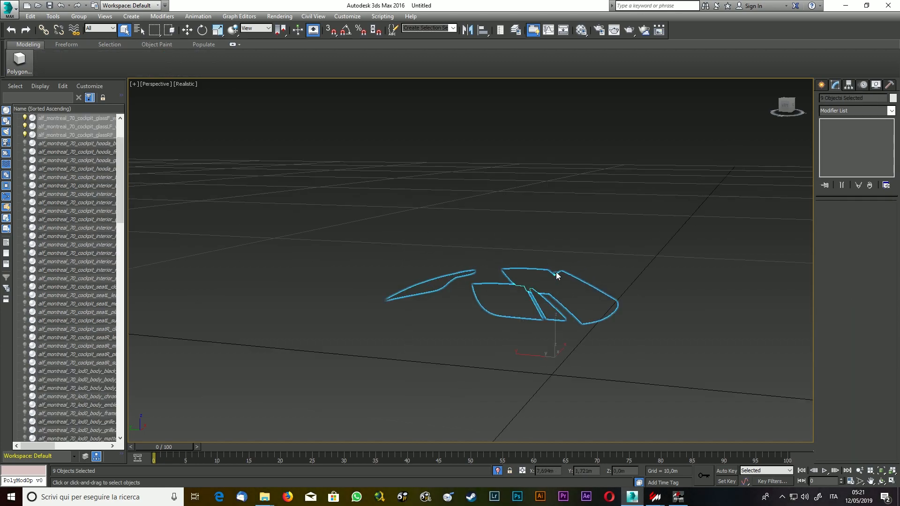
{"action": "left_click", "coordinate": [553, 308]}
{"action": "right_click", "coordinate": [548, 307]}
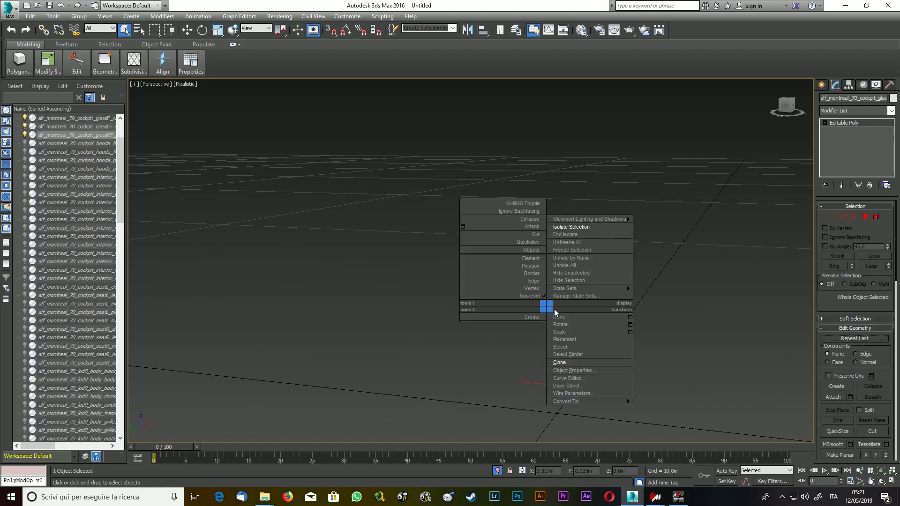
{"action": "left_click", "coordinate": [576, 364]}
{"action": "left_click_drag", "start_coordinate": [406, 267], "coordinate": [610, 220]}
{"action": "key", "text": "ctrl+v"}
{"action": "type", "text": "RIGH"}
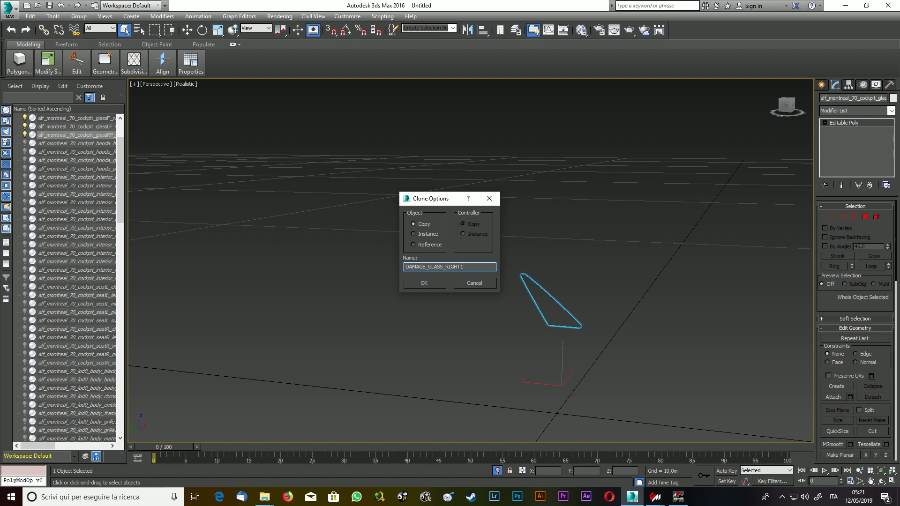
{"action": "left_click_drag", "start_coordinate": [470, 270], "coordinate": [316, 263]}
{"action": "key", "text": "ctrl+c"}
{"action": "left_click", "coordinate": [445, 287]}
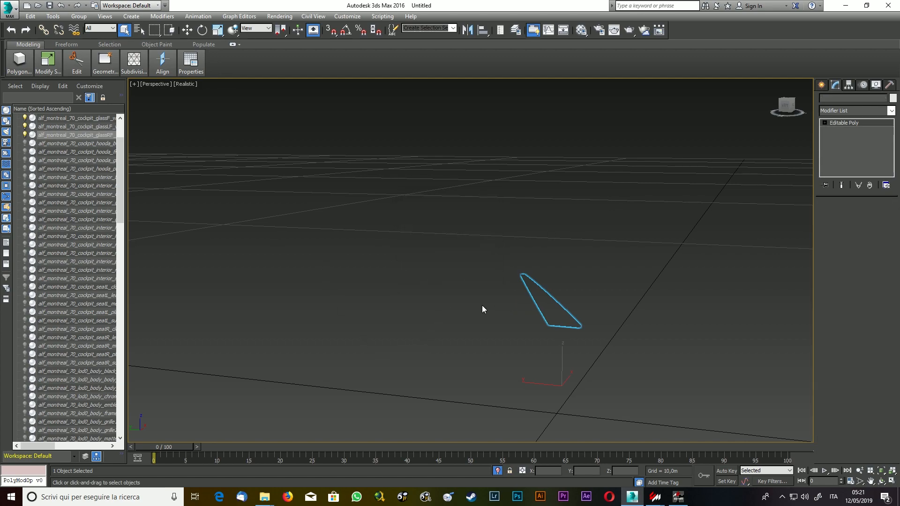
Clone the larger right side window glass as a copy named DAMAGE_GLASS_RIGHT2.
{"action": "left_click", "coordinate": [477, 304]}
{"action": "right_click", "coordinate": [482, 302]}
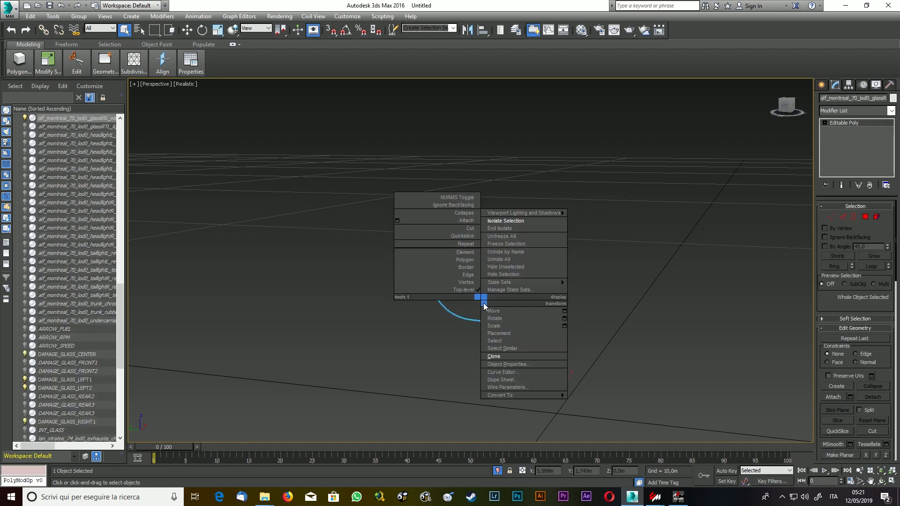
{"action": "left_click", "coordinate": [535, 357]}
{"action": "double_click", "coordinate": [464, 267]}
{"action": "key", "text": "Return"}
Clone the rear window glass as a copy named DAMAGE_GLASS_REAR.
{"action": "left_click_drag", "start_coordinate": [793, 107], "coordinate": [778, 118]}
{"action": "scroll", "coordinate": [641, 167], "scroll_direction": "down", "scroll_amount": 5}
{"action": "left_click_drag", "start_coordinate": [428, 102], "coordinate": [656, 253]}
{"action": "left_click", "coordinate": [524, 200]}
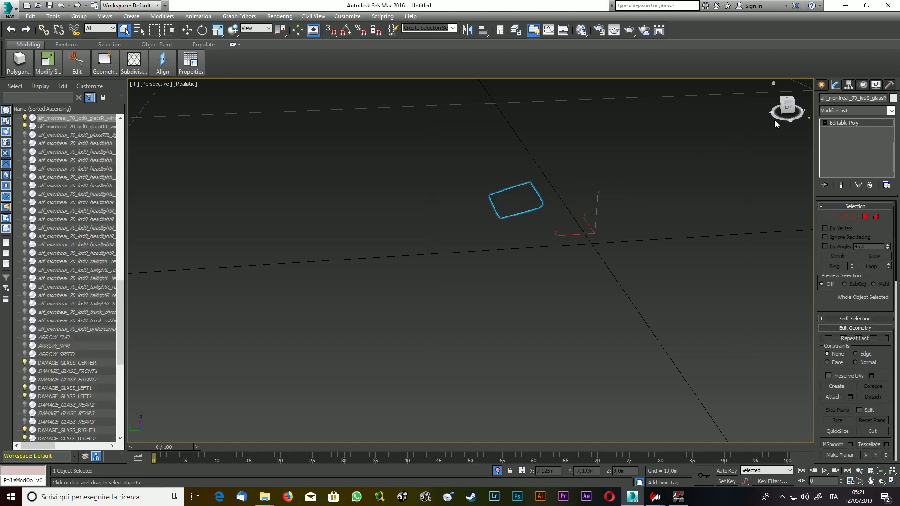
{"action": "scroll", "coordinate": [491, 174], "scroll_direction": "up", "scroll_amount": 2}
{"action": "scroll", "coordinate": [518, 199], "scroll_direction": "up", "scroll_amount": 3}
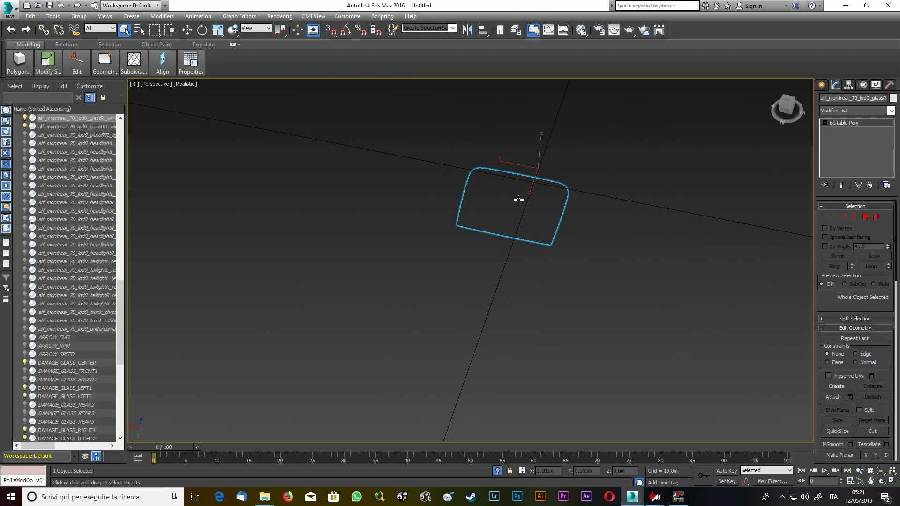
{"action": "right_click", "coordinate": [517, 199]}
{"action": "left_click", "coordinate": [539, 253]}
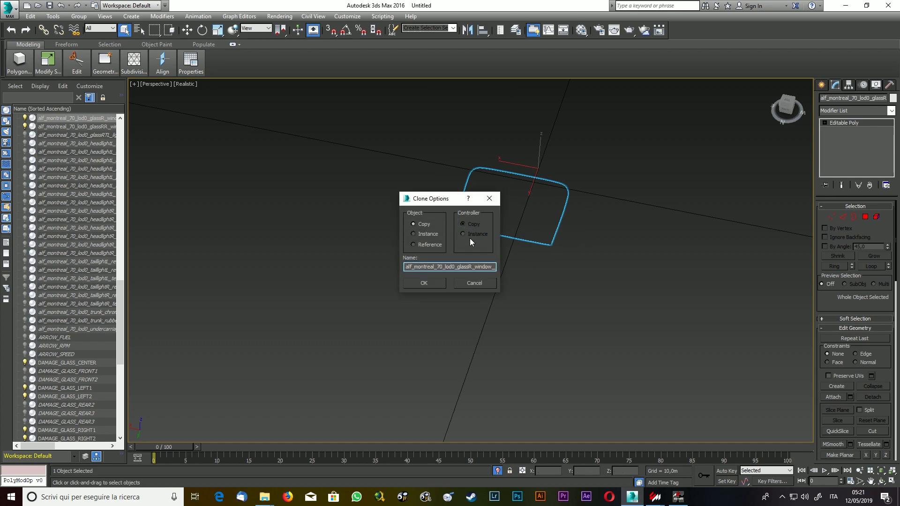
{"action": "double_click", "coordinate": [456, 267]}
{"action": "key", "text": "ctrl+v"}
{"action": "key", "text": "BackSpace"}
{"action": "key", "text": "BackSpace"}
{"action": "key", "text": "BackSpace"}
{"action": "key", "text": "Return"}
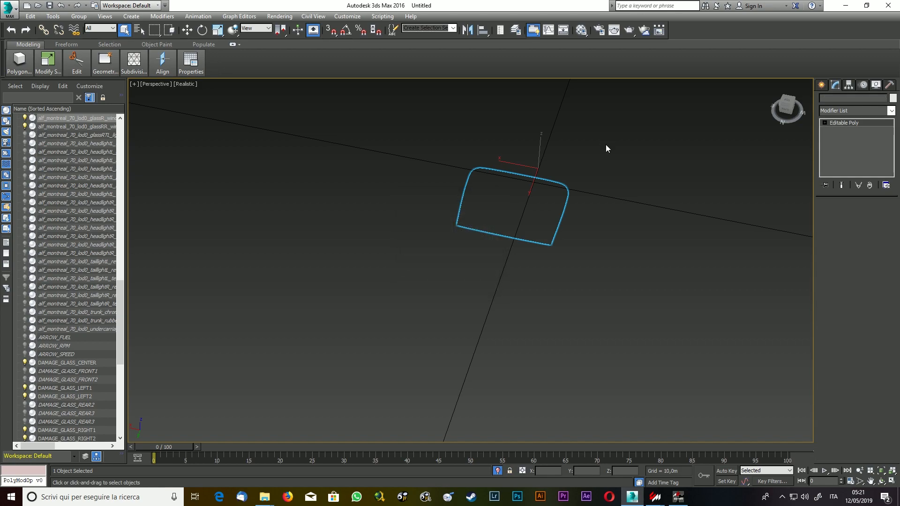
Select every DAMAGE_GLASS object from DAMAGE_GLASS_CENTER through DAMAGE_GLASS_RIGHT2 and isolate the selection.
{"action": "left_click_drag", "start_coordinate": [787, 111], "coordinate": [734, 69]}
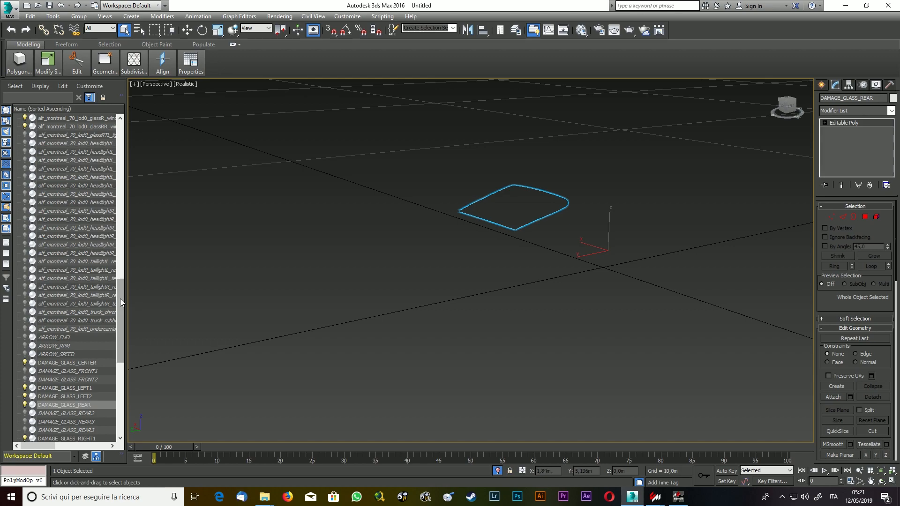
{"action": "scroll", "coordinate": [120, 300], "scroll_direction": "down", "scroll_amount": 6}
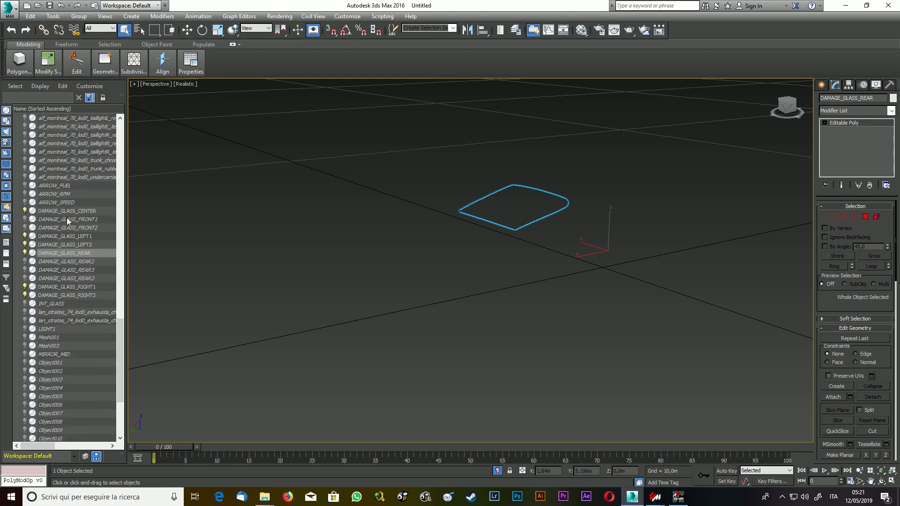
{"action": "left_click", "coordinate": [69, 212]}
{"action": "left_click", "coordinate": [69, 295], "text": "shift"}
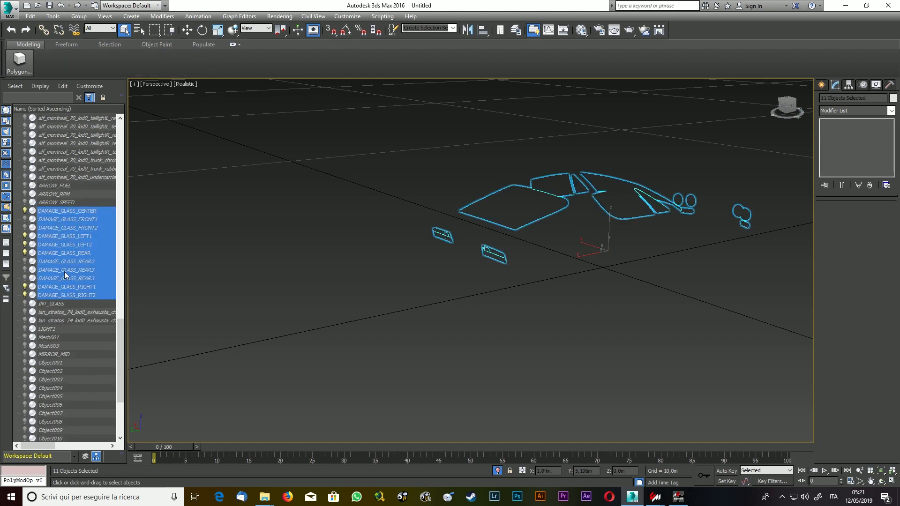
{"action": "right_click", "coordinate": [63, 232]}
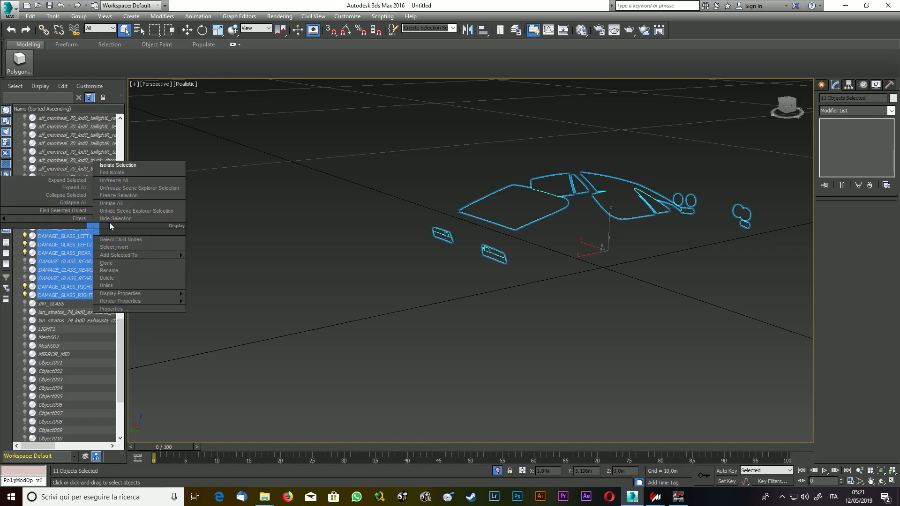
{"action": "left_click", "coordinate": [116, 166]}
{"action": "left_click", "coordinate": [787, 109]}
{"action": "left_click_drag", "start_coordinate": [733, 119], "coordinate": [602, 110]}
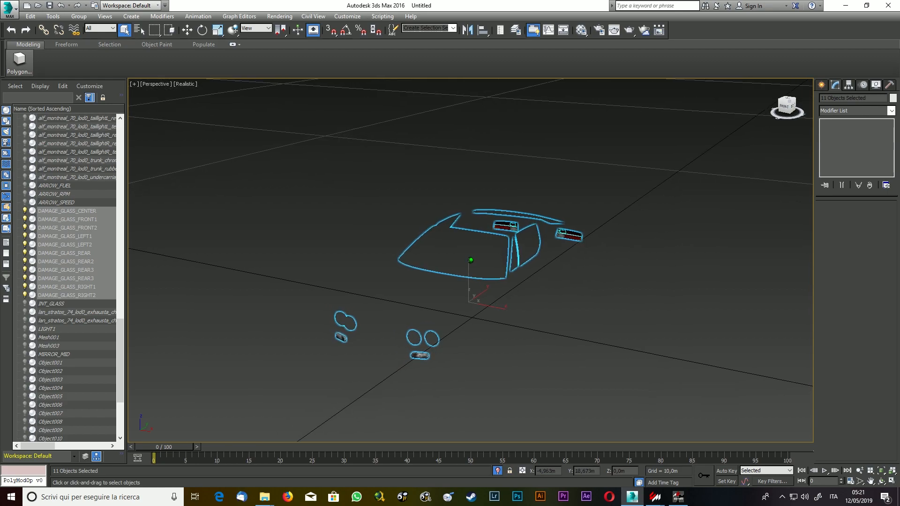
Examine which light glass pieces belong to DAMAGE_GLASS_FRONT1 and DAMAGE_GLASS_FRONT2 by selecting them in the viewport.
{"action": "left_click", "coordinate": [314, 322]}
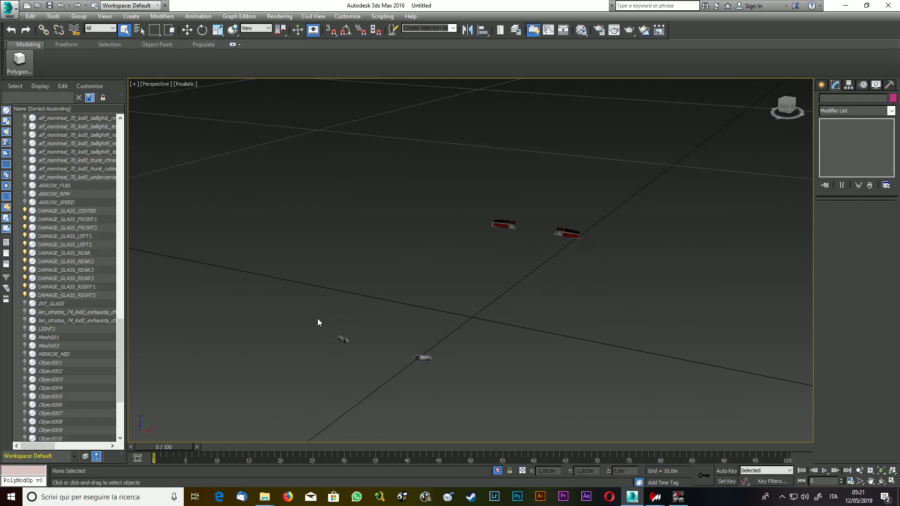
{"action": "left_click", "coordinate": [342, 339]}
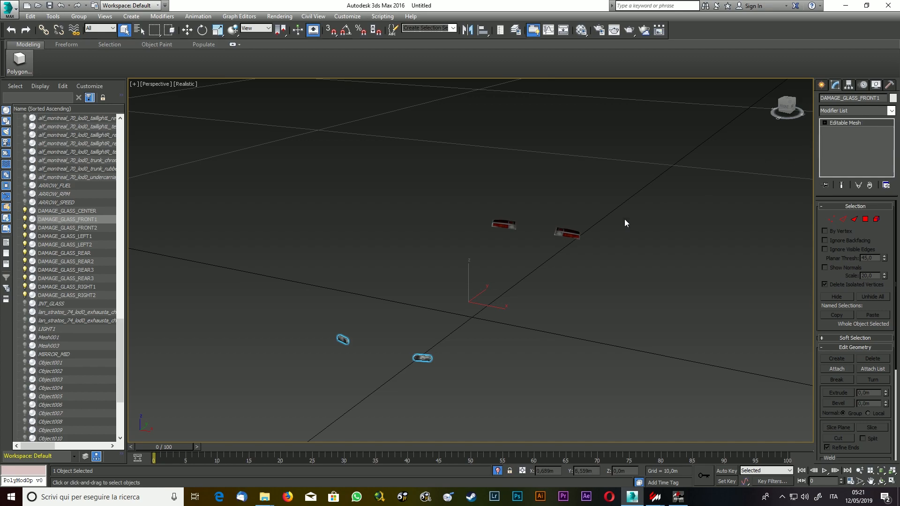
{"action": "left_click", "coordinate": [346, 321], "text": "ctrl"}
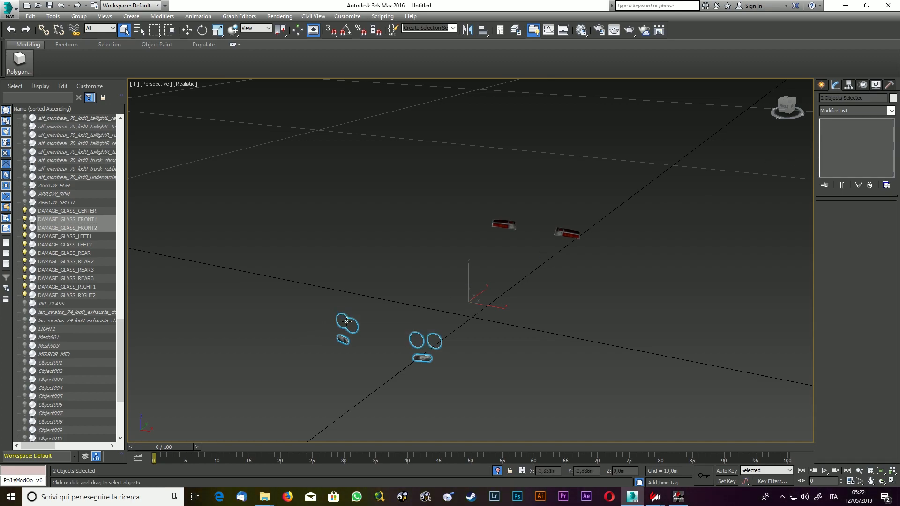
{"action": "left_click", "coordinate": [573, 237], "text": "ctrl"}
{"action": "left_click", "coordinate": [573, 237], "text": "ctrl"}
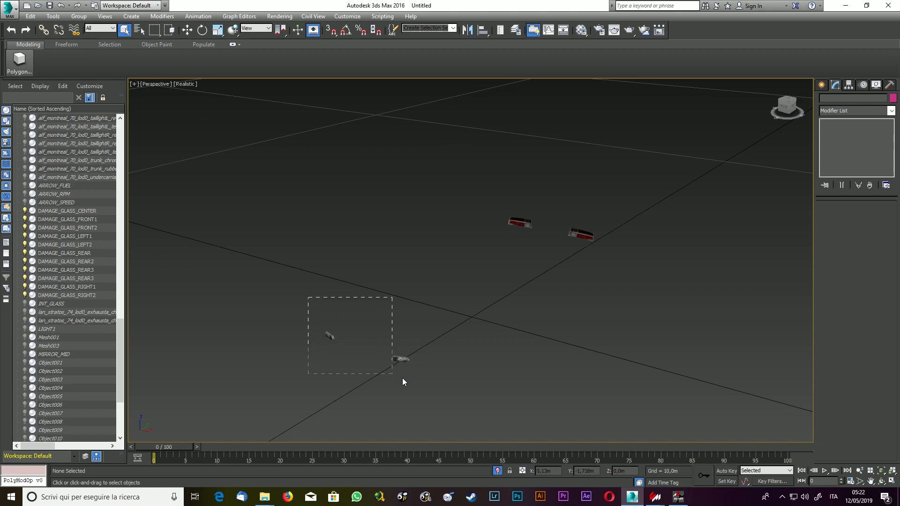
{"action": "left_click_drag", "start_coordinate": [402, 382], "coordinate": [428, 387]}
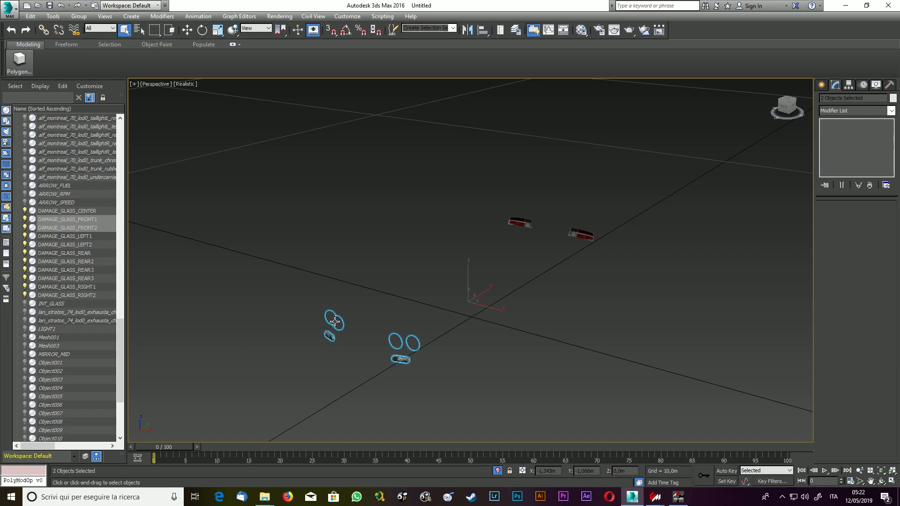
{"action": "left_click", "coordinate": [314, 374]}
{"action": "left_click", "coordinate": [339, 322]}
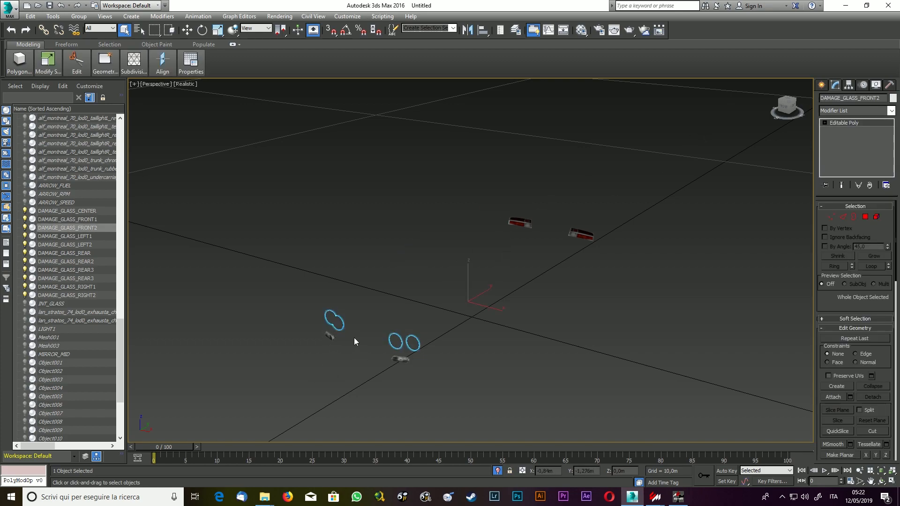
Select all elements of DAMAGE_GLASS_FRONT1 and attach the round headlight glass DAMAGE_GLASS_FRONT2 to it, matching material IDs to material.
{"action": "left_click", "coordinate": [89, 220]}
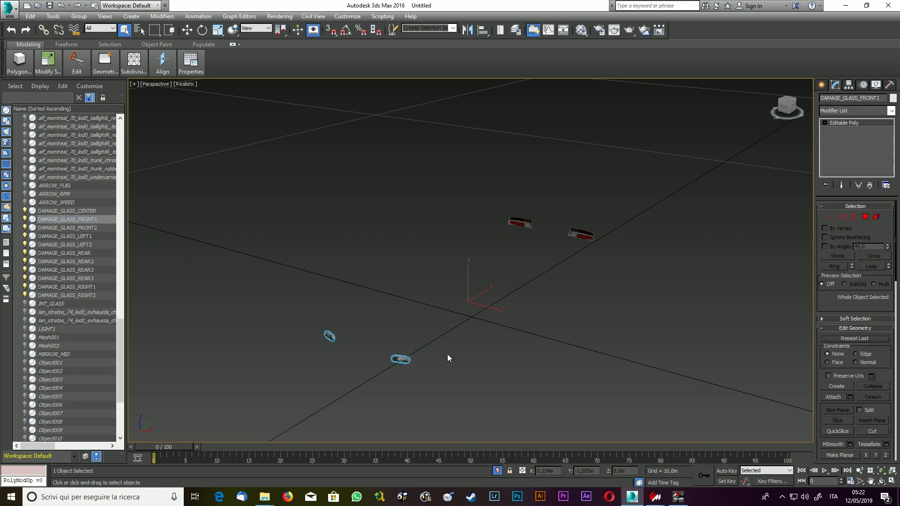
{"action": "left_click", "coordinate": [877, 217]}
{"action": "left_click_drag", "start_coordinate": [286, 303], "coordinate": [516, 435]}
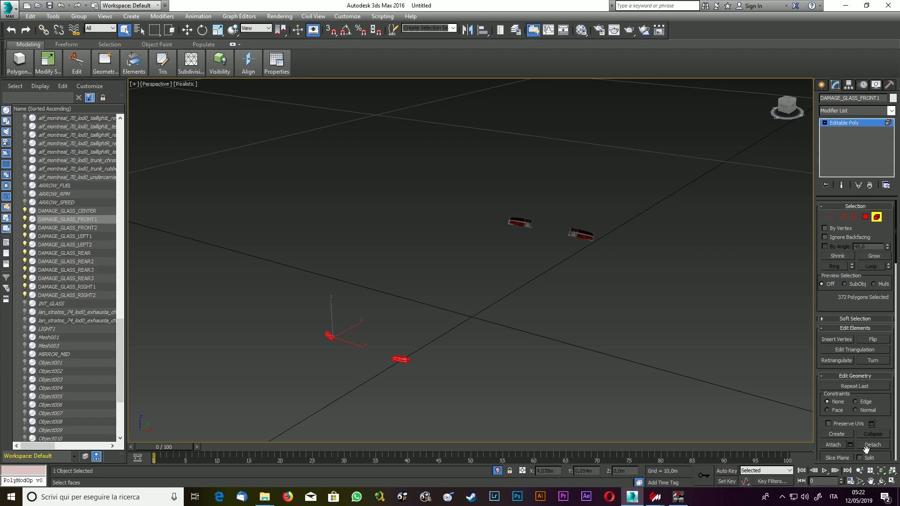
{"action": "left_click", "coordinate": [839, 446]}
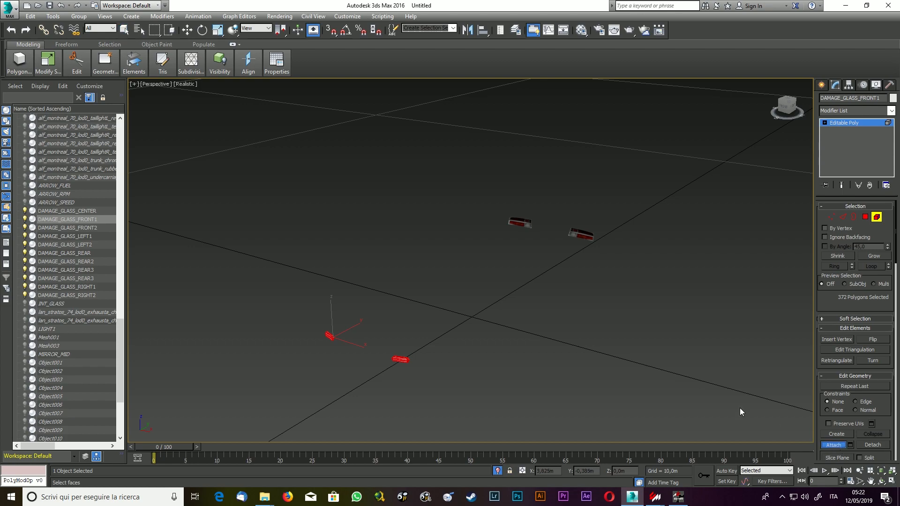
{"action": "left_click", "coordinate": [338, 325]}
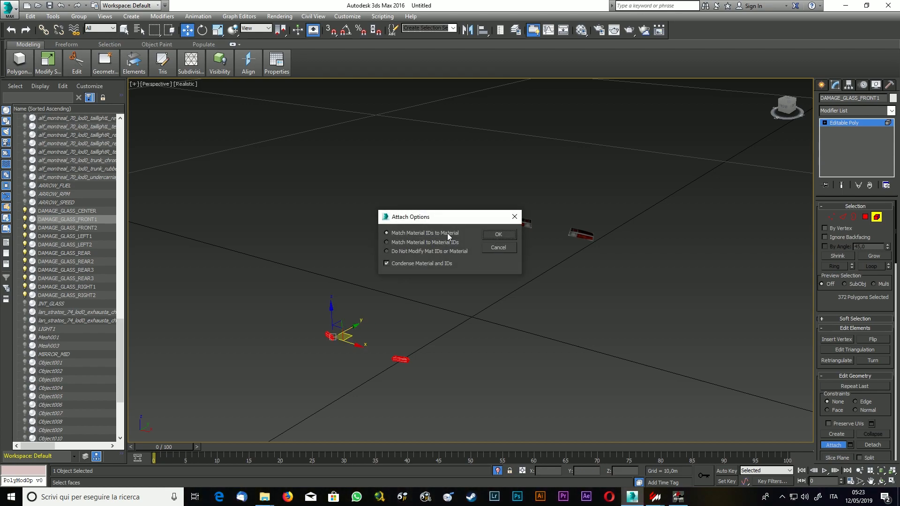
{"action": "left_click", "coordinate": [498, 235]}
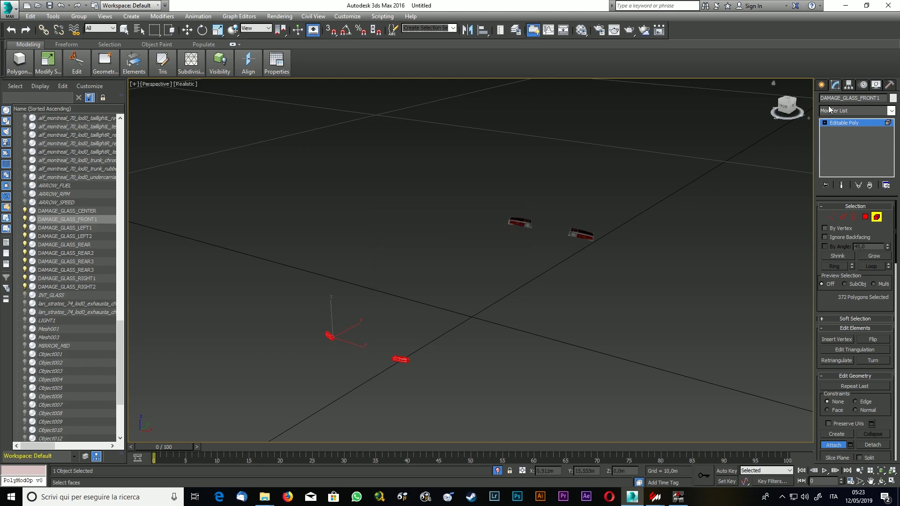
Leave element editing and rename the joined front light glass to DAMAGE_GLASS_FRONT.
{"action": "left_click", "coordinate": [829, 84]}
{"action": "left_click", "coordinate": [825, 83]}
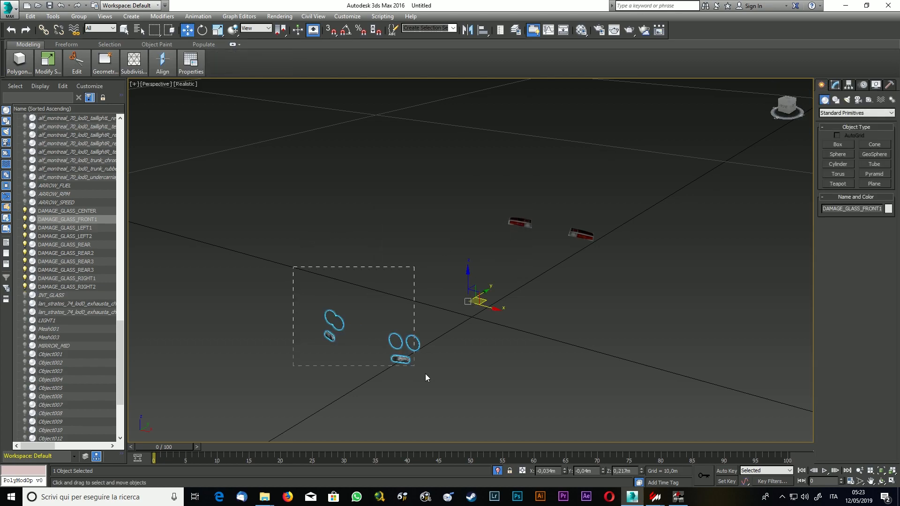
{"action": "left_click_drag", "start_coordinate": [420, 373], "coordinate": [422, 375], "text": "ctrl"}
{"action": "left_click_drag", "start_coordinate": [294, 305], "coordinate": [409, 382]}
{"action": "left_click", "coordinate": [103, 221]}
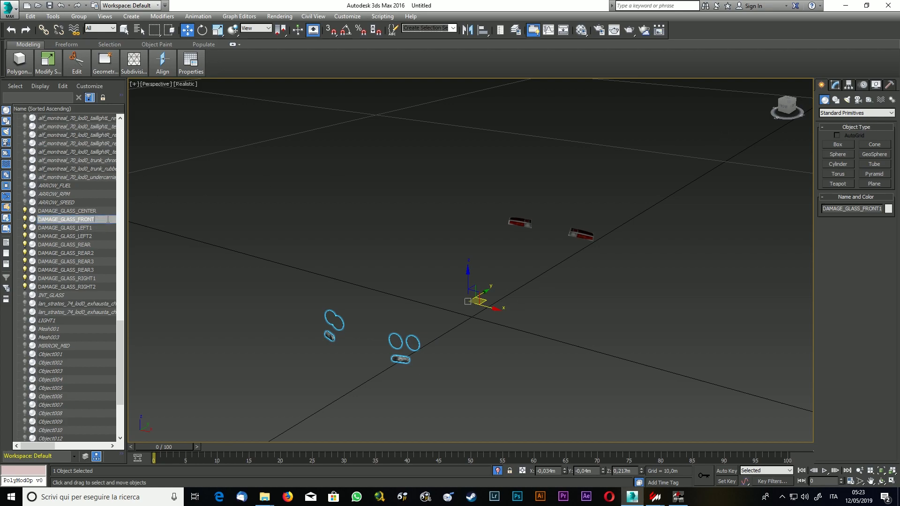
{"action": "key", "text": "Return"}
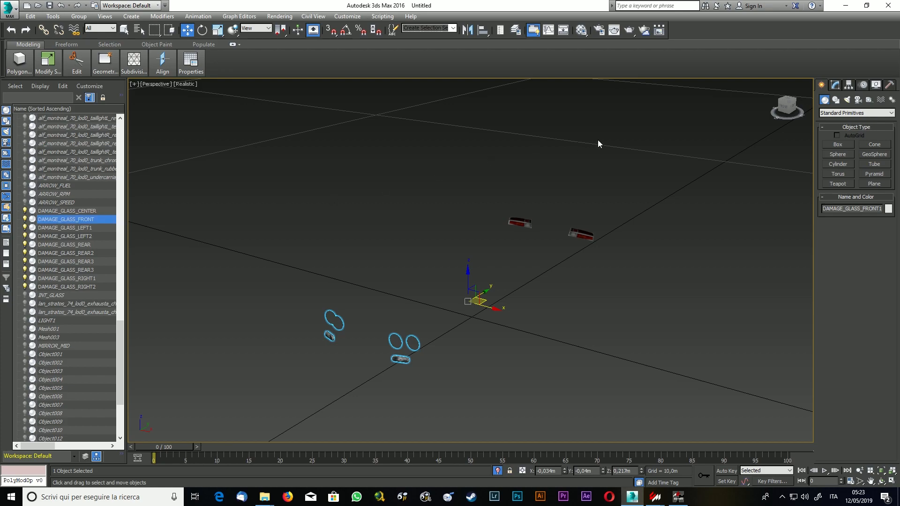
Select the rear light glass DAMAGE_GLASS_REAR2 and select all of its elements on both tail lights.
{"action": "left_click", "coordinate": [796, 108]}
{"action": "middle_click_drag", "start_coordinate": [710, 225], "coordinate": [710, 153], "text": "alt"}
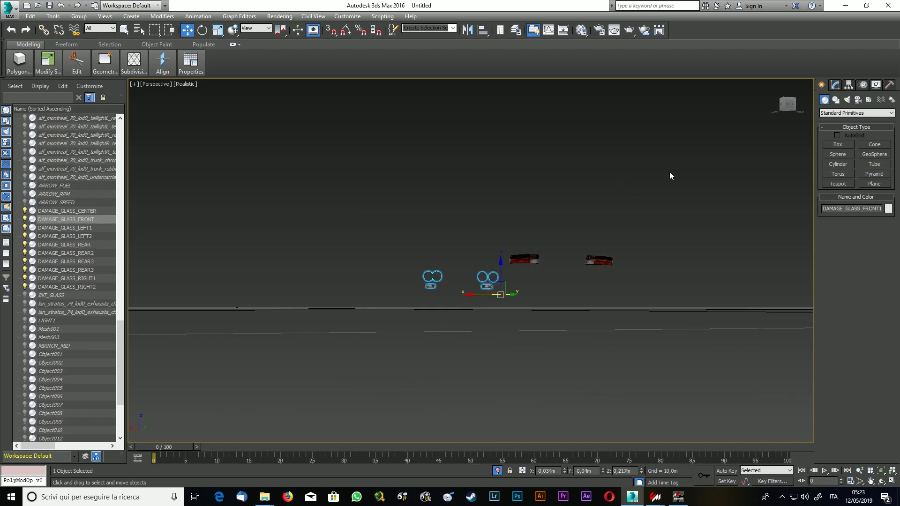
{"action": "left_click", "coordinate": [787, 99]}
{"action": "scroll", "coordinate": [576, 396], "scroll_direction": "up", "scroll_amount": 3}
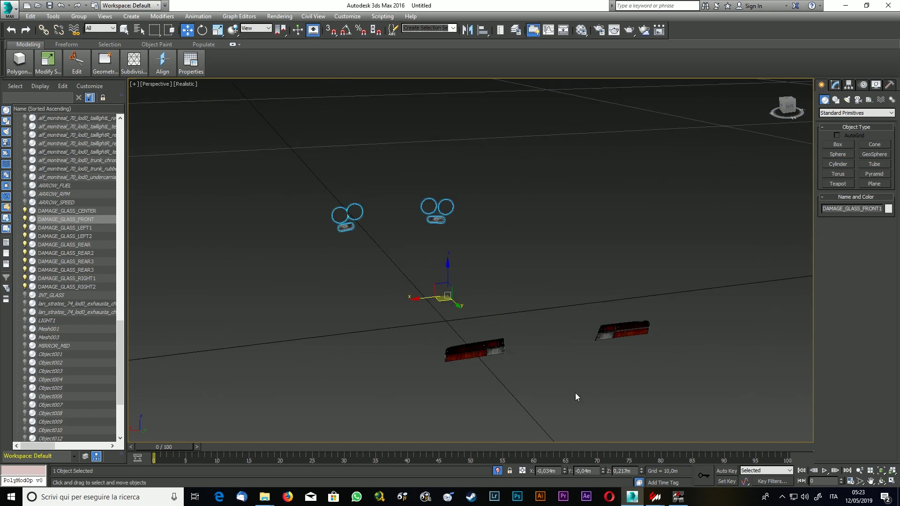
{"action": "left_click", "coordinate": [474, 348]}
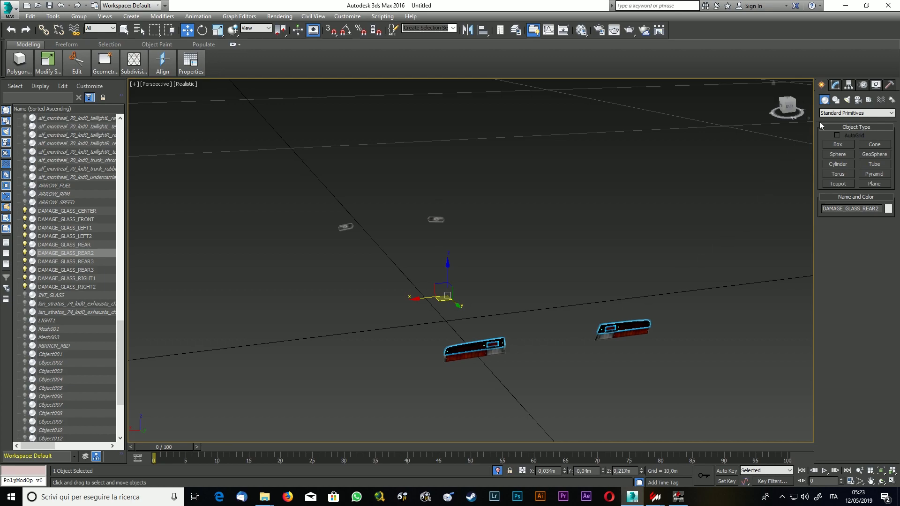
{"action": "left_click", "coordinate": [837, 87]}
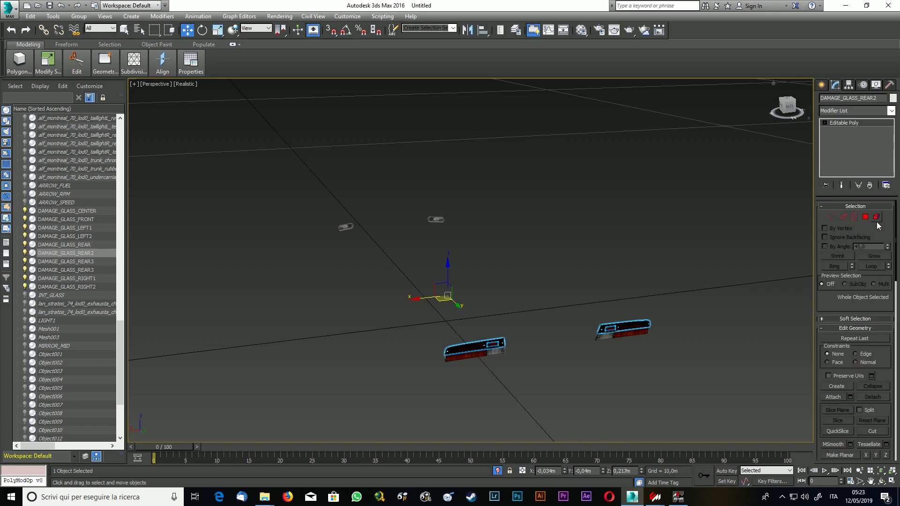
{"action": "left_click", "coordinate": [877, 217]}
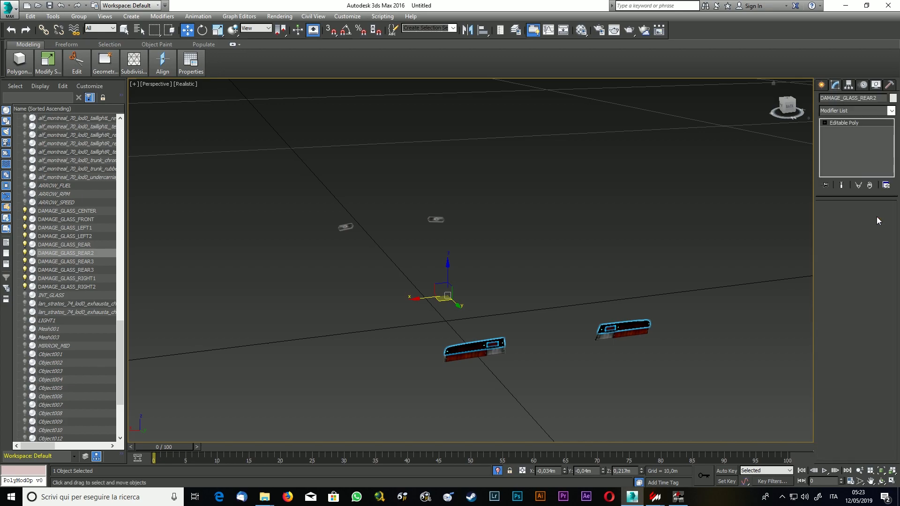
{"action": "left_click_drag", "start_coordinate": [433, 302], "coordinate": [709, 410]}
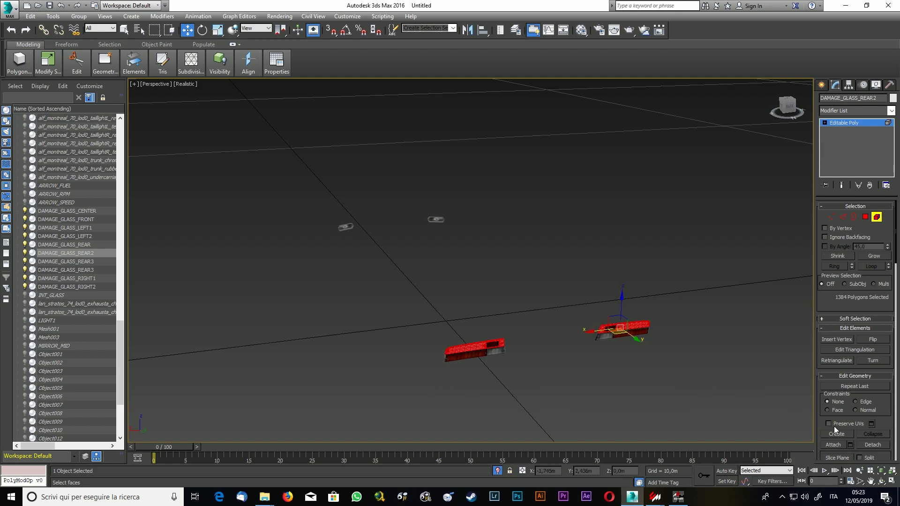
Attach both DAMAGE_GLASS_REAR3 tail light pieces to DAMAGE_GLASS_REAR2 and leave element editing.
{"action": "left_click", "coordinate": [842, 445]}
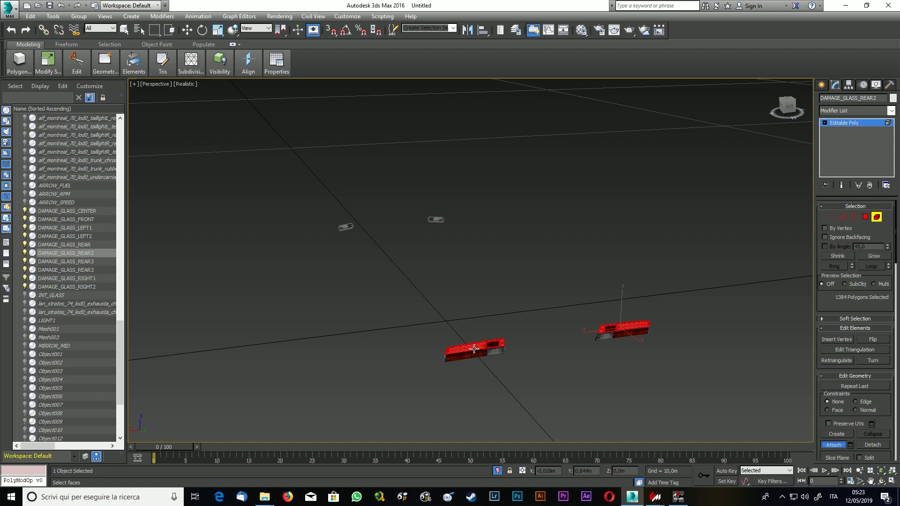
{"action": "scroll", "coordinate": [474, 356], "scroll_direction": "up", "scroll_amount": 5}
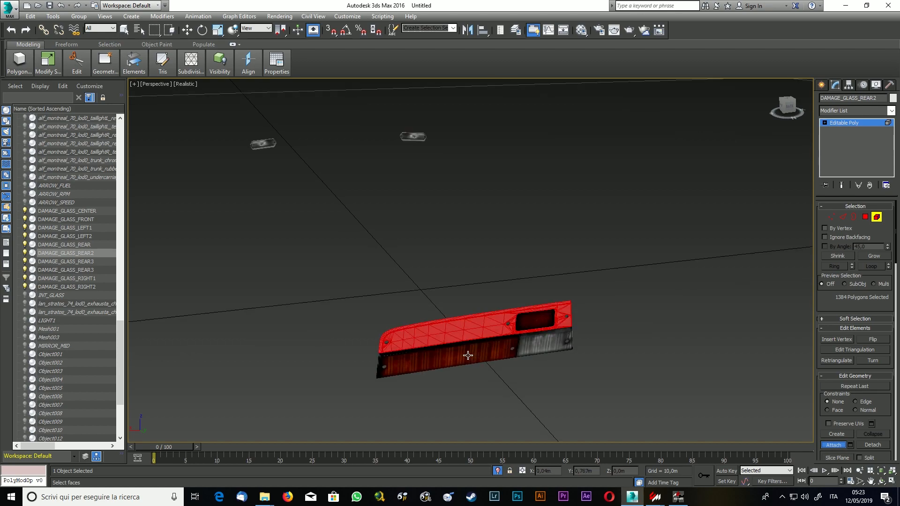
{"action": "scroll", "coordinate": [470, 356], "scroll_direction": "down", "scroll_amount": 5}
{"action": "left_click", "coordinate": [470, 355]}
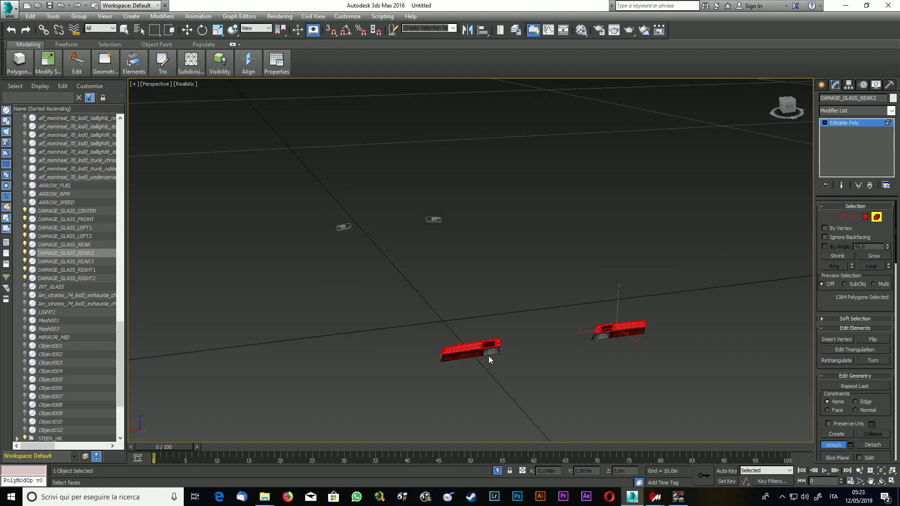
{"action": "left_click", "coordinate": [616, 335]}
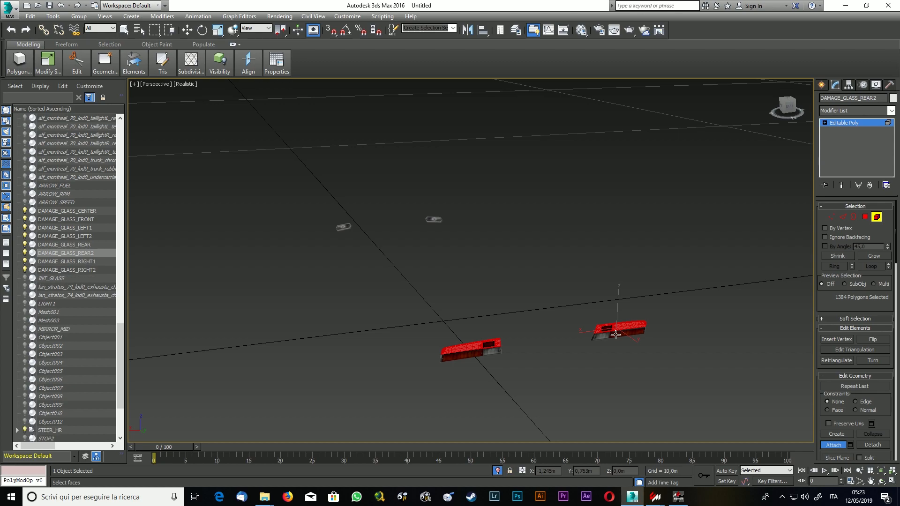
{"action": "left_click", "coordinate": [821, 85]}
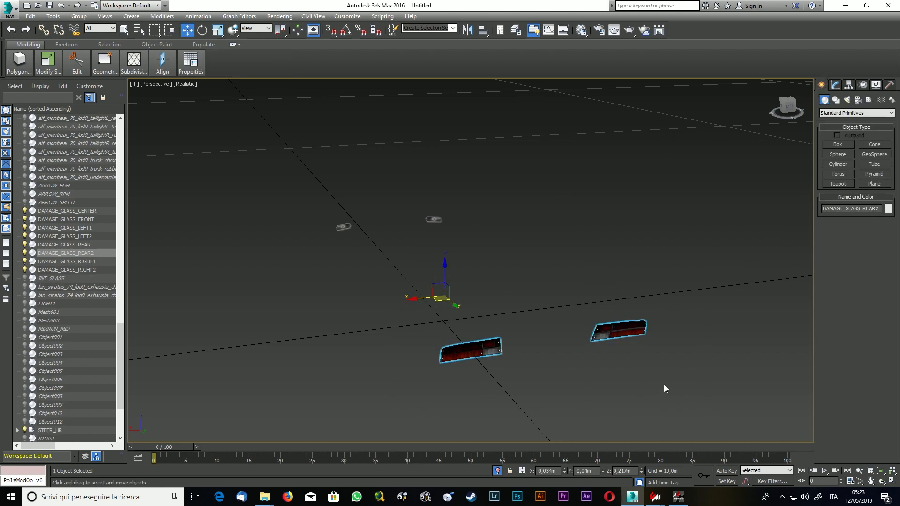
{"action": "left_click", "coordinate": [97, 255]}
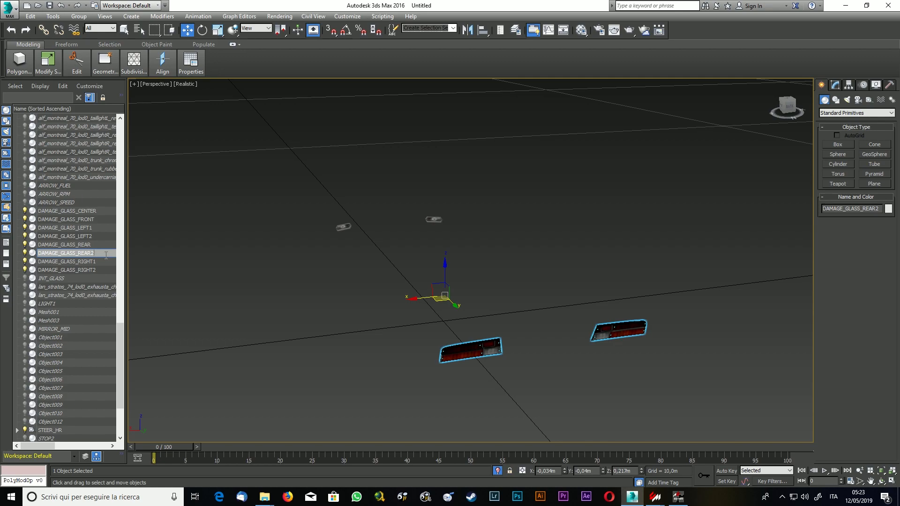
{"action": "key", "text": "Escape"}
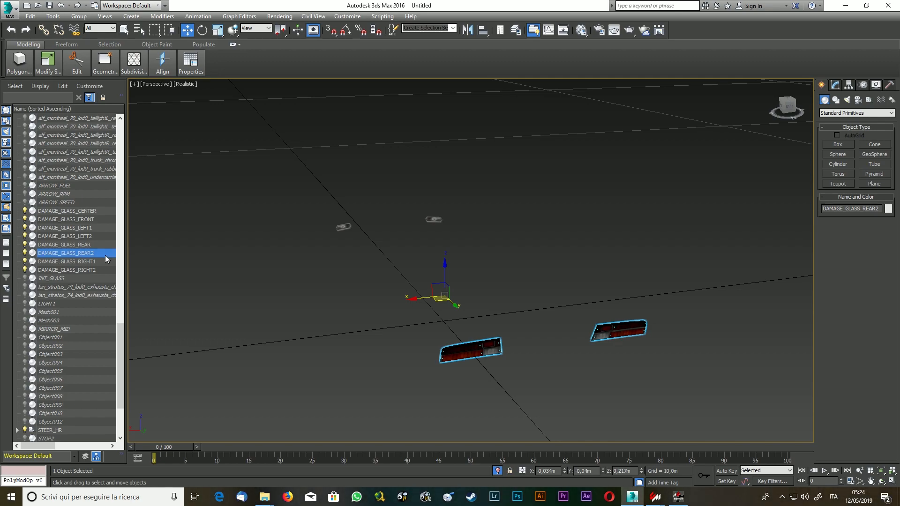
Select DAMAGE_GLASS_FRONT and center its pivot to the object, affecting the pivot only.
{"action": "left_click_drag", "start_coordinate": [786, 108], "coordinate": [834, 108]}
{"action": "scroll", "coordinate": [617, 242], "scroll_direction": "down", "scroll_amount": 5}
{"action": "scroll", "coordinate": [386, 261], "scroll_direction": "up", "scroll_amount": 2}
{"action": "scroll", "coordinate": [386, 261], "scroll_direction": "up", "scroll_amount": 2}
{"action": "left_click", "coordinate": [493, 258]}
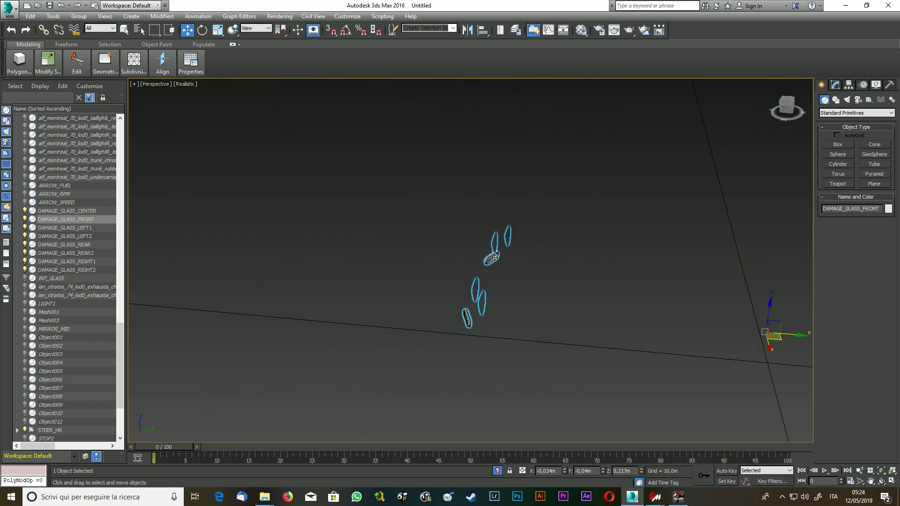
{"action": "mouse_move", "coordinate": [785, 112]}
{"action": "left_mouse_down"}
{"action": "mouse_move", "coordinate": [840, 114]}
{"action": "mouse_move", "coordinate": [779, 109]}
{"action": "left_mouse_up"}
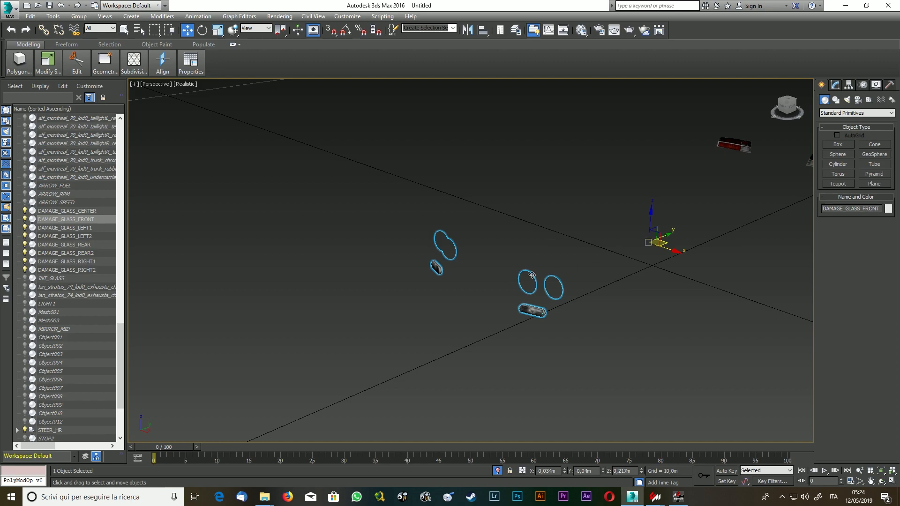
{"action": "left_click", "coordinate": [849, 85]}
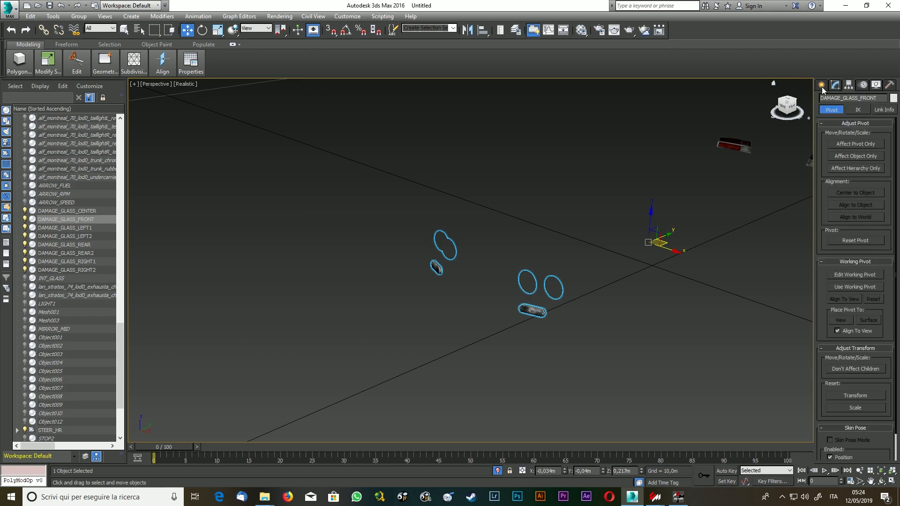
{"action": "left_click", "coordinate": [849, 145]}
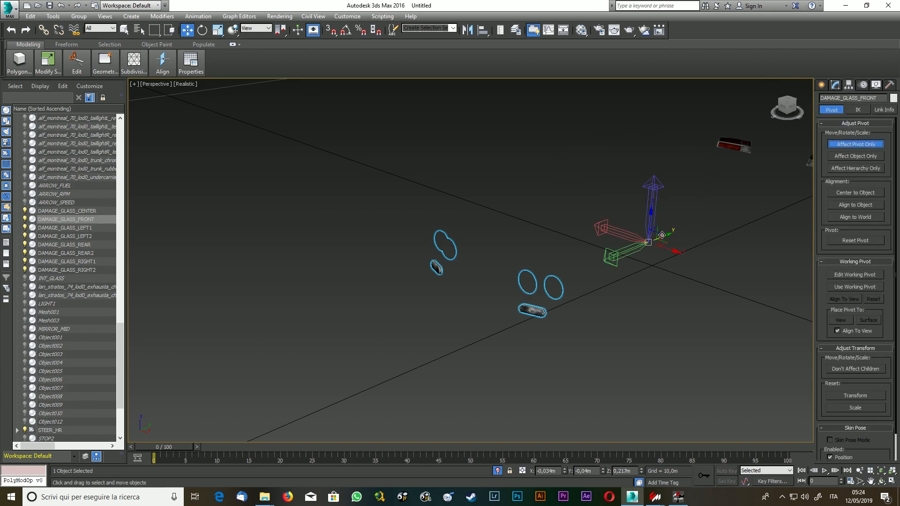
{"action": "left_click", "coordinate": [855, 193]}
Select the tail light glass DAMAGE_GLASS_REAR2 and center its pivot to the object.
{"action": "left_click_drag", "start_coordinate": [788, 105], "coordinate": [798, 110]}
{"action": "middle_click_drag", "start_coordinate": [579, 183], "coordinate": [565, 174], "text": "alt"}
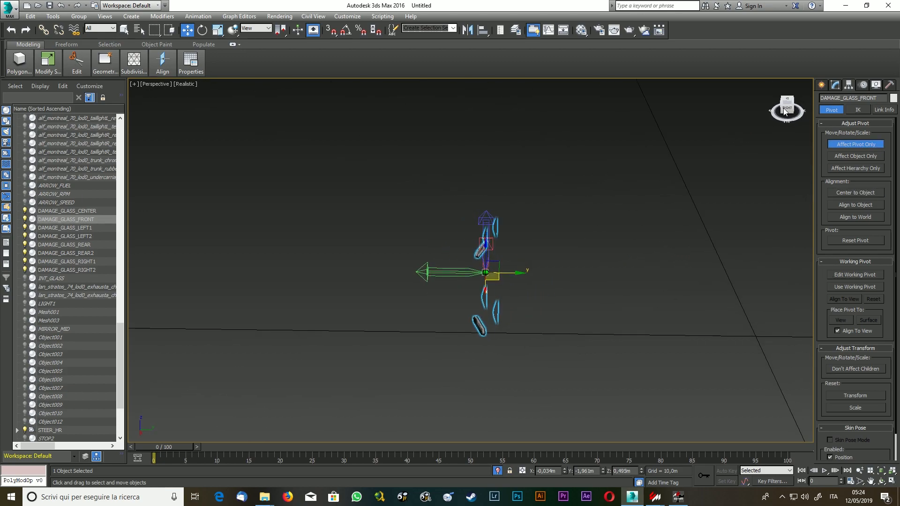
{"action": "scroll", "coordinate": [627, 189], "scroll_direction": "down", "scroll_amount": 8}
{"action": "scroll", "coordinate": [743, 182], "scroll_direction": "up", "scroll_amount": 3}
{"action": "scroll", "coordinate": [742, 181], "scroll_direction": "up", "scroll_amount": 5}
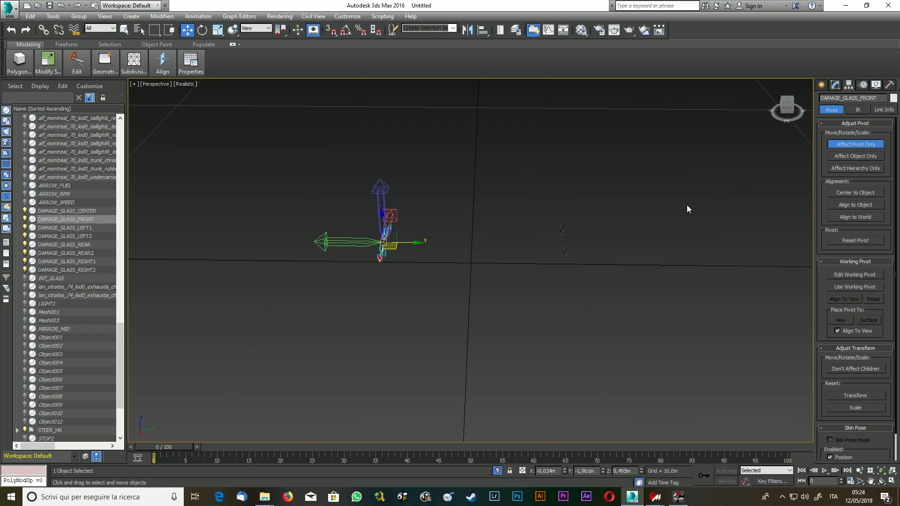
{"action": "left_click", "coordinate": [484, 280]}
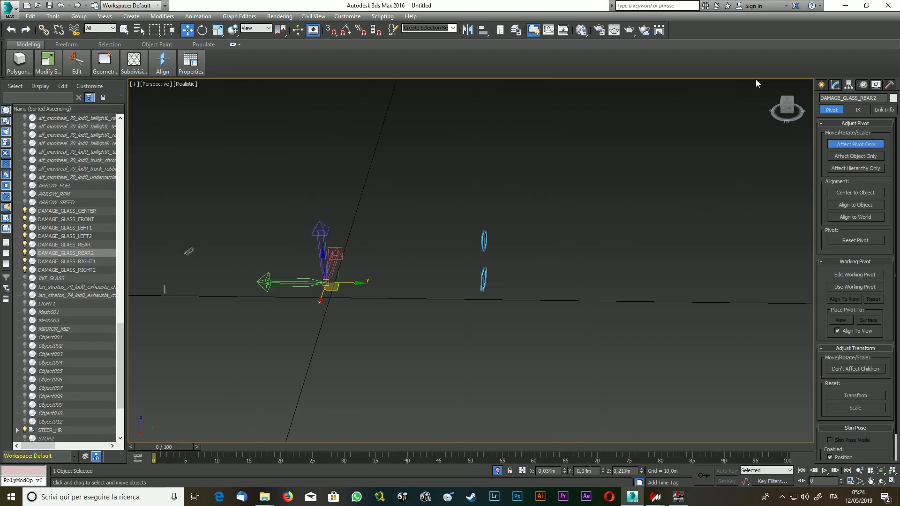
{"action": "left_click_drag", "start_coordinate": [788, 104], "coordinate": [783, 100]}
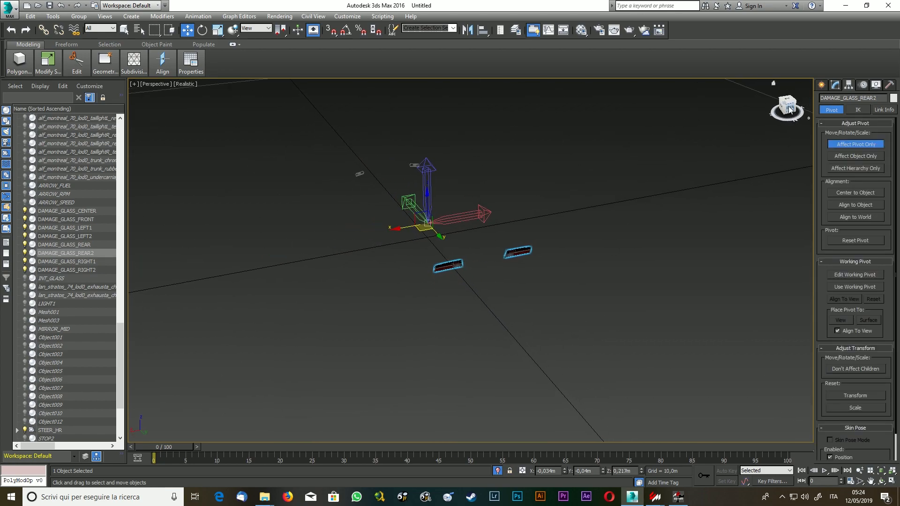
{"action": "left_click", "coordinate": [849, 192]}
Center the pivots of the windshield DAMAGE_GLASS_CENTER and the small side window DAMAGE_GLASS_LEFT1 to their objects.
{"action": "left_click_drag", "start_coordinate": [783, 103], "coordinate": [786, 101]}
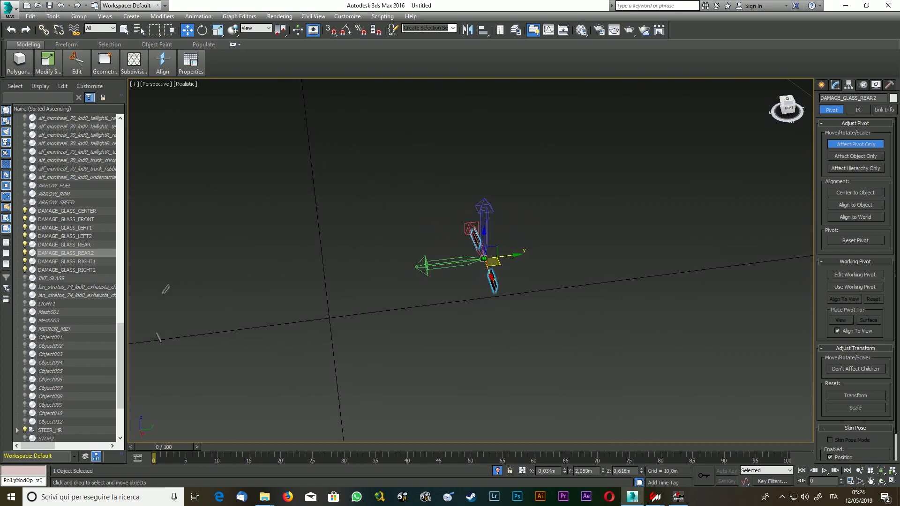
{"action": "left_click", "coordinate": [282, 258]}
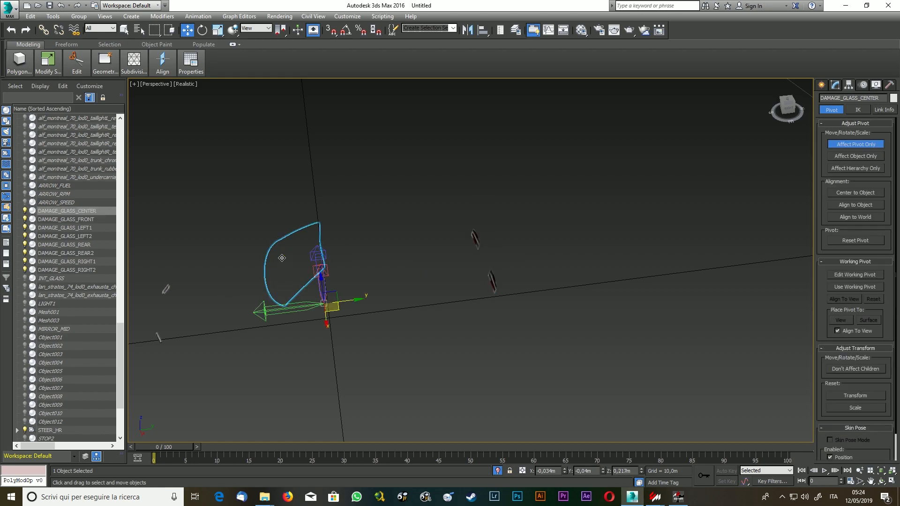
{"action": "left_click", "coordinate": [854, 194]}
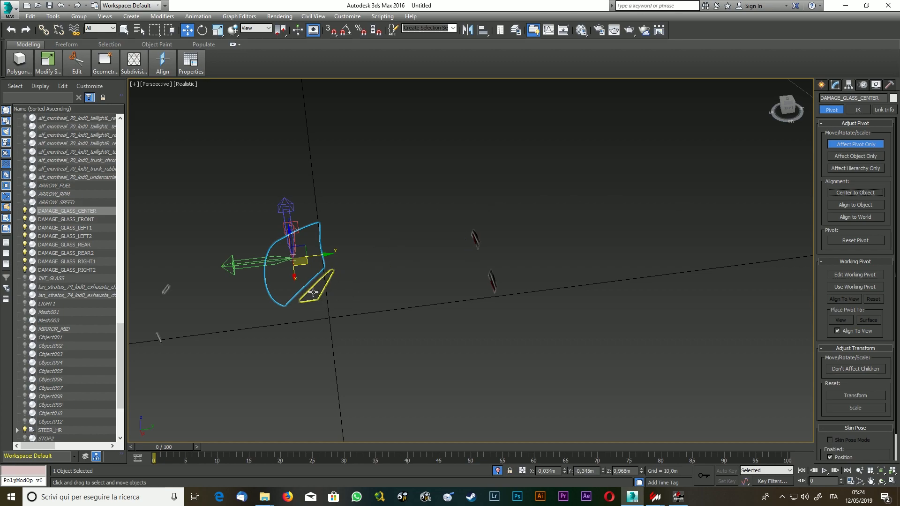
{"action": "left_click", "coordinate": [314, 292]}
{"action": "left_click", "coordinate": [856, 192]}
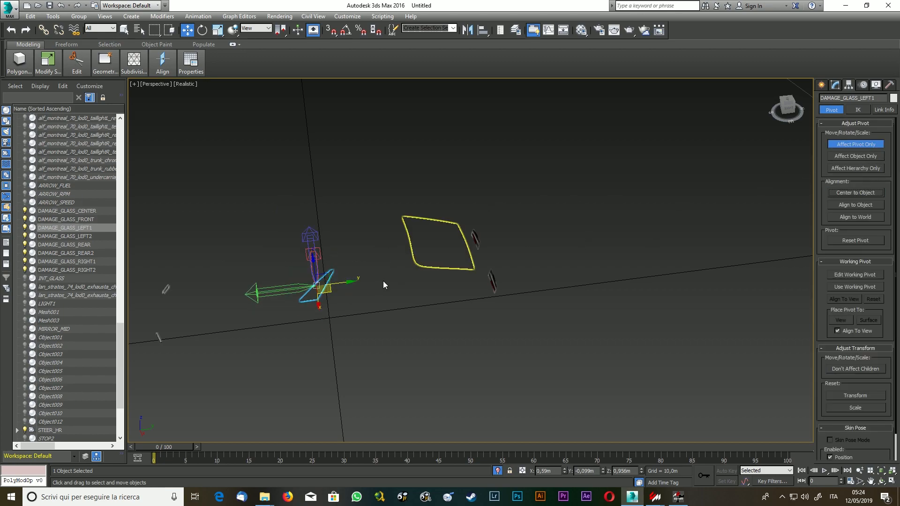
Center the pivots of the side window DAMAGE_GLASS_LEFT2 and the rear window DAMAGE_GLASS_REAR to their objects.
{"action": "left_click", "coordinate": [354, 292]}
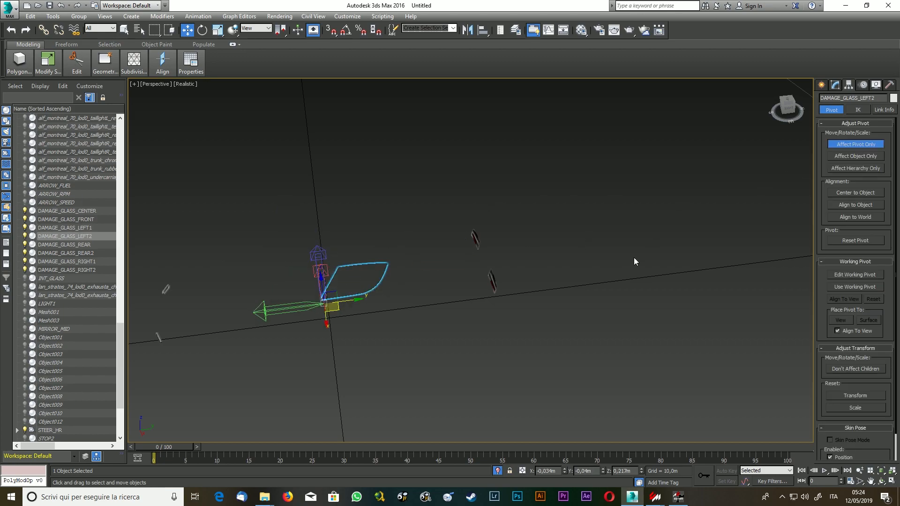
{"action": "left_click", "coordinate": [846, 193]}
{"action": "left_click", "coordinate": [436, 245]}
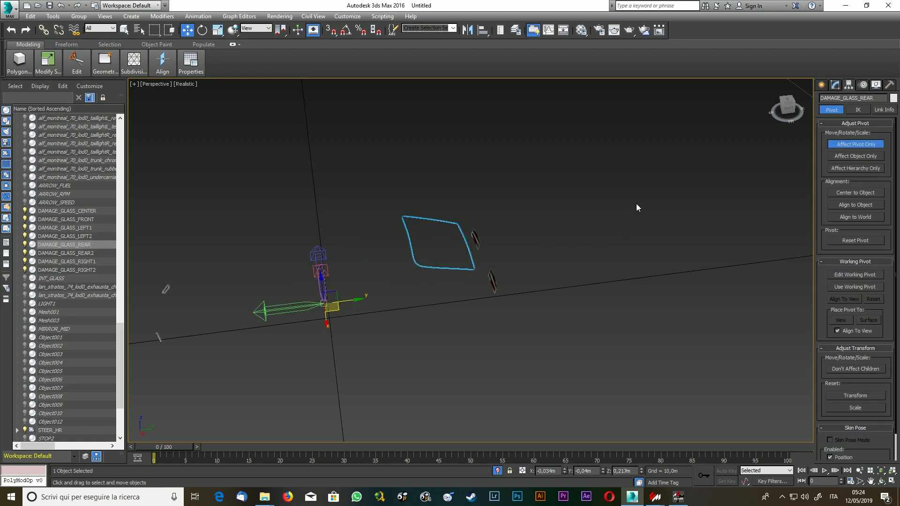
{"action": "left_click", "coordinate": [844, 193]}
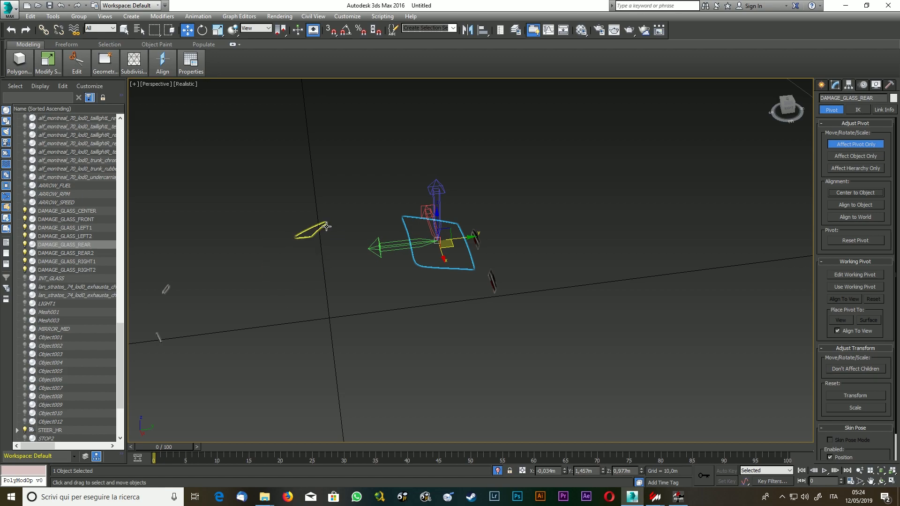
Center the pivots of side windows DAMAGE_GLASS_RIGHT1 and DAMAGE_GLASS_RIGHT2 to their objects, then leave pivot editing.
{"action": "left_click_drag", "start_coordinate": [782, 112], "coordinate": [700, 139]}
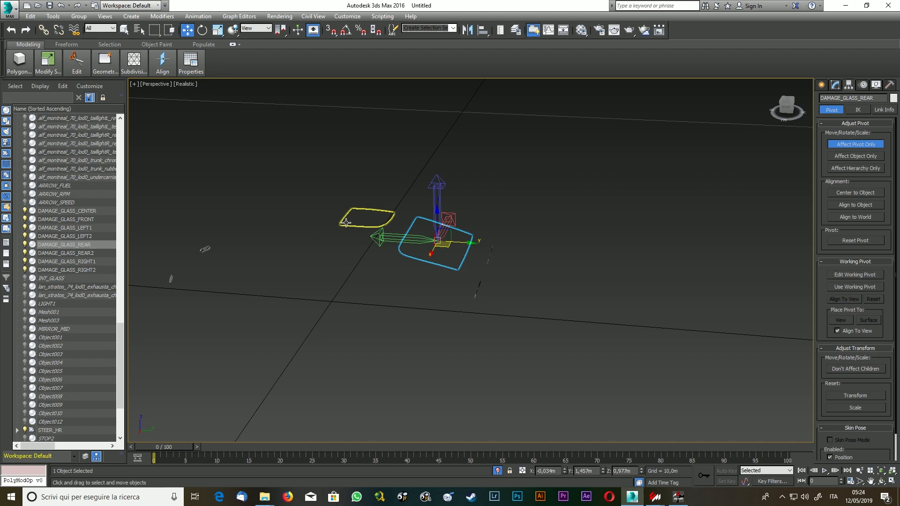
{"action": "left_click", "coordinate": [338, 218]}
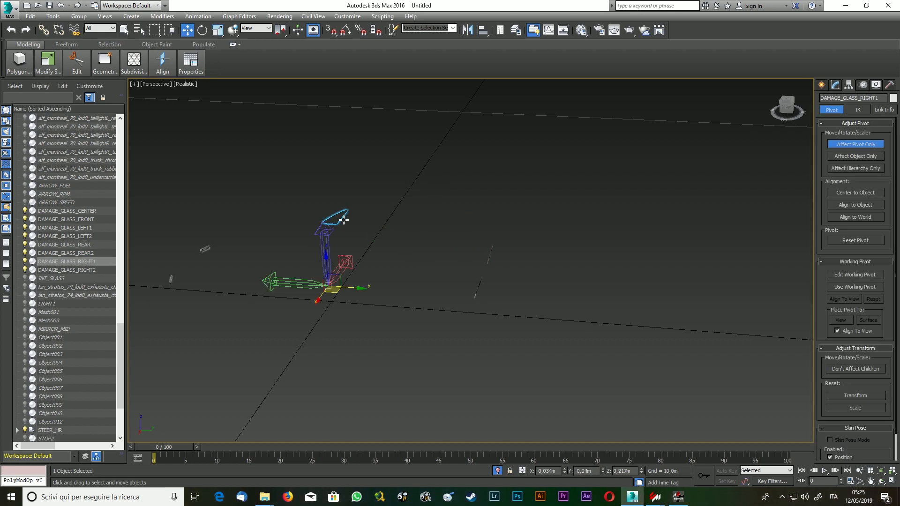
{"action": "left_click", "coordinate": [855, 192]}
{"action": "left_click", "coordinate": [383, 222]}
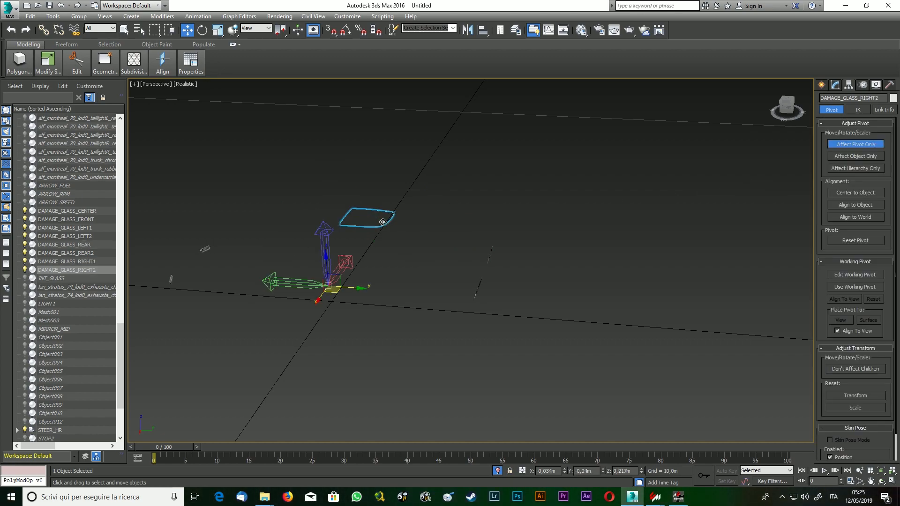
{"action": "left_click", "coordinate": [862, 195]}
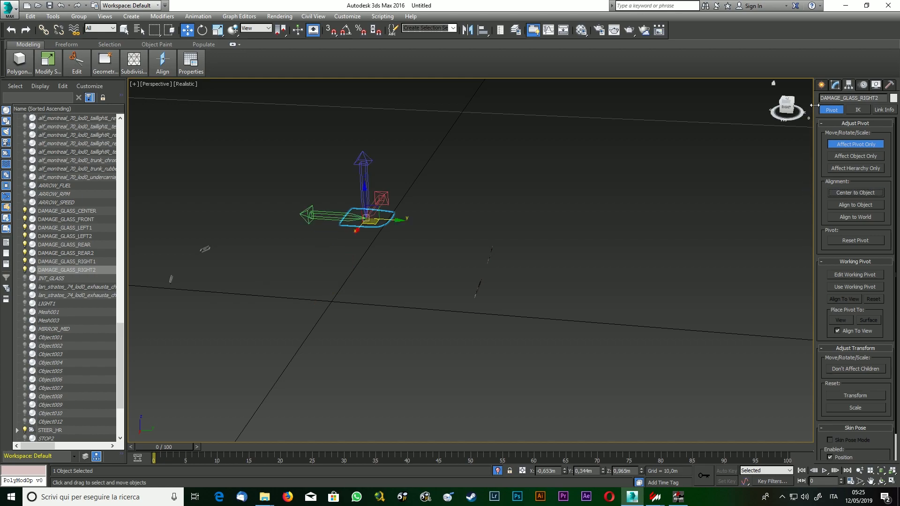
{"action": "left_click", "coordinate": [822, 85]}
Select the headlight glass DAMAGE_GLASS_FRONT, turn on 2D Pan Zoom Mode, and move the glass slightly outward along Y to about -1.965 m.
{"action": "left_click_drag", "start_coordinate": [787, 107], "coordinate": [815, 109]}
{"action": "left_click", "coordinate": [279, 368]}
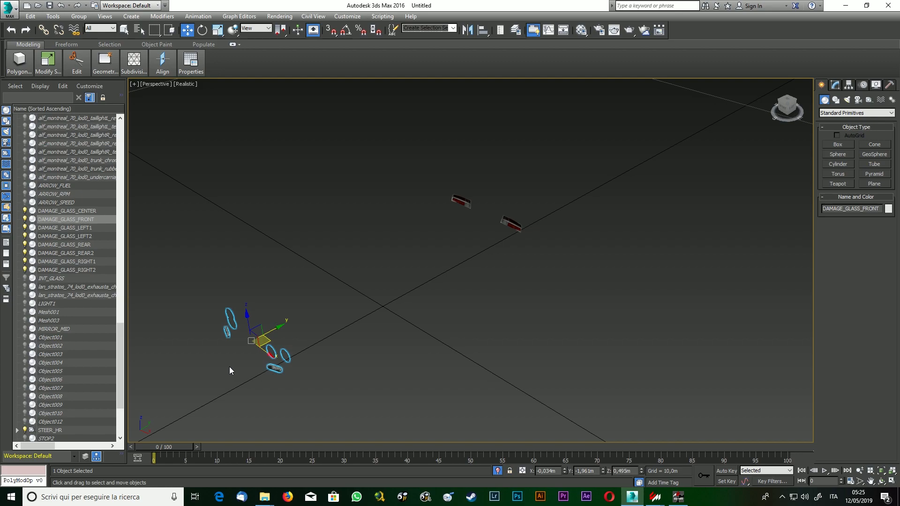
{"action": "left_click_drag", "start_coordinate": [787, 109], "coordinate": [767, 105]}
{"action": "scroll", "coordinate": [204, 378], "scroll_direction": "up", "scroll_amount": 5}
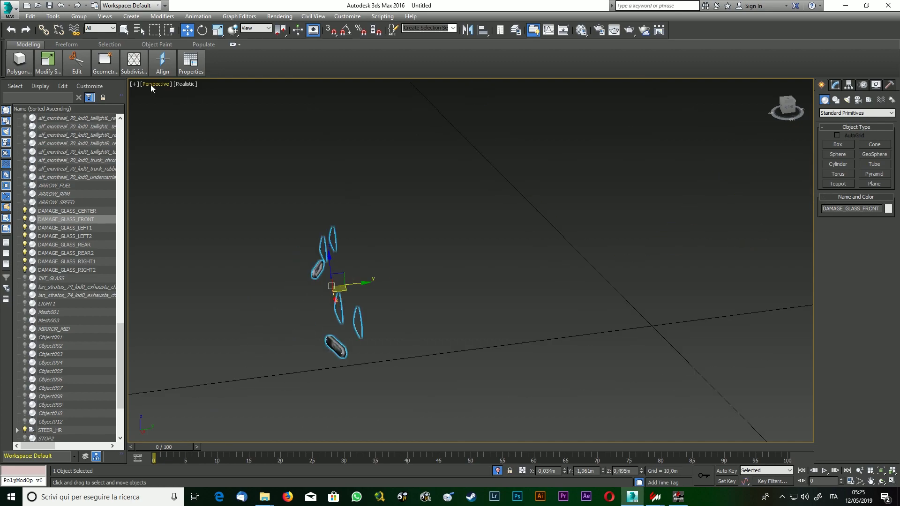
{"action": "left_click", "coordinate": [136, 84]}
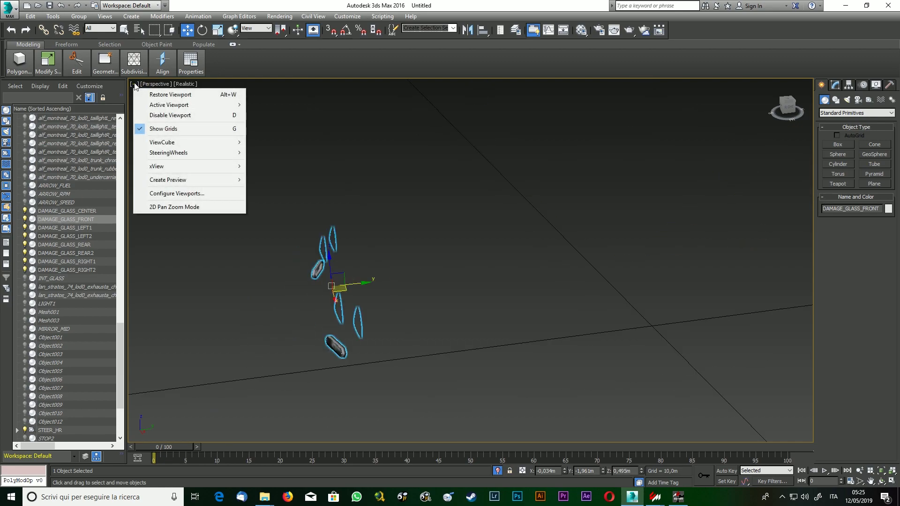
{"action": "left_click", "coordinate": [158, 208]}
{"action": "scroll", "coordinate": [286, 299], "scroll_direction": "up", "scroll_amount": 6}
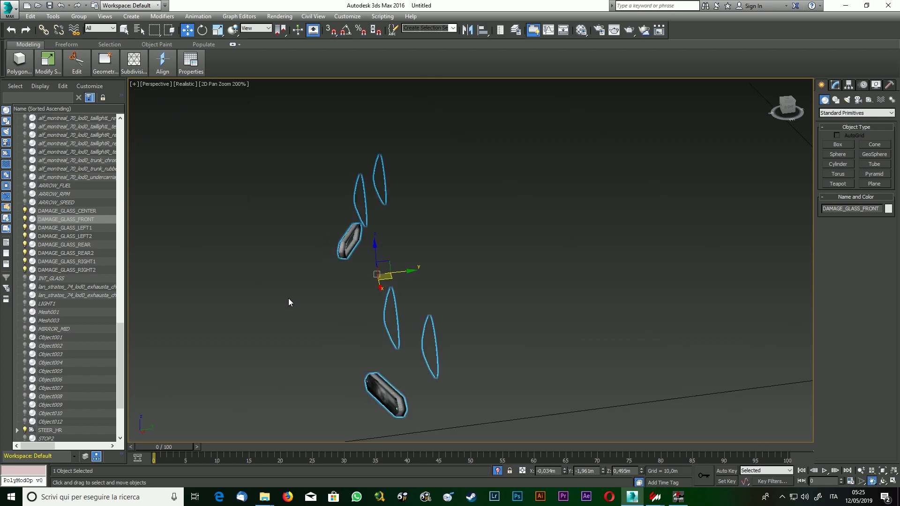
{"action": "scroll", "coordinate": [302, 296], "scroll_direction": "down", "scroll_amount": 2}
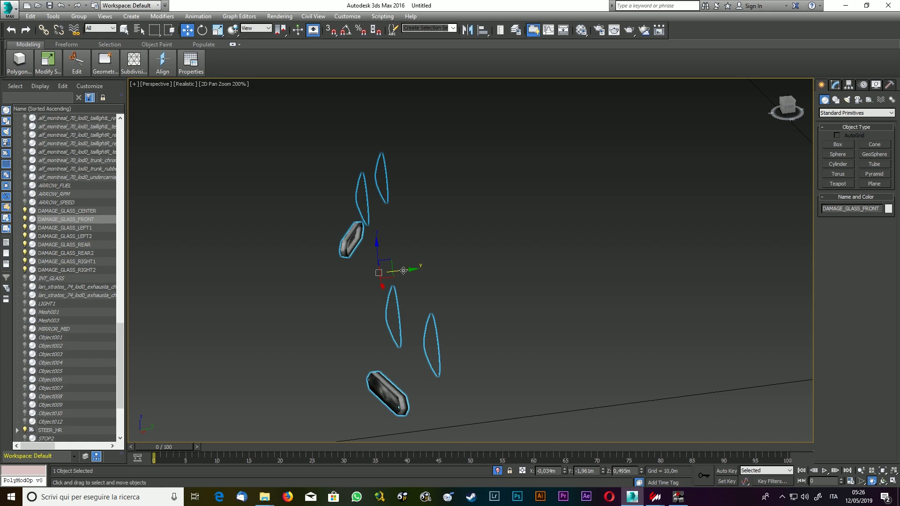
{"action": "left_click_drag", "start_coordinate": [404, 271], "coordinate": [403, 271]}
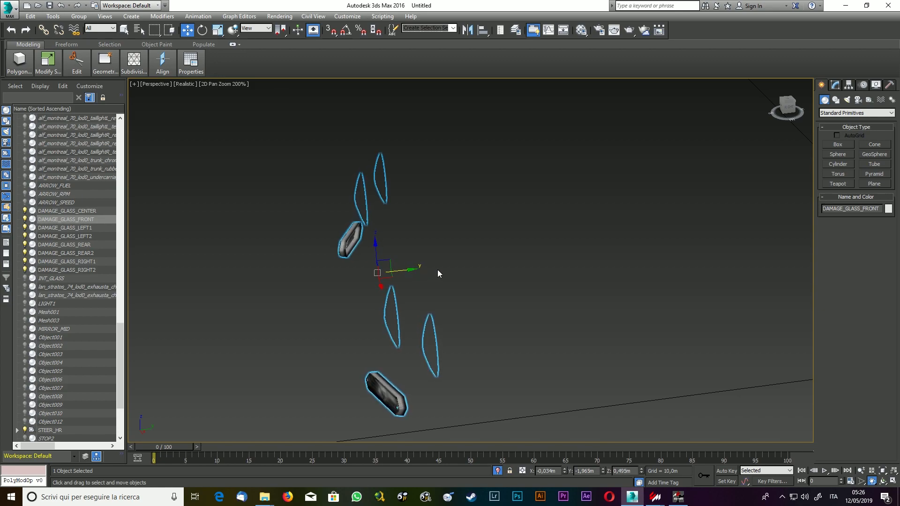
Select the tail light glass DAMAGE_GLASS_REAR2, turn off 2D Pan Zoom Mode, and move the glass outward along Y to about 2.063 m.
{"action": "scroll", "coordinate": [530, 271], "scroll_direction": "down", "scroll_amount": 5}
{"action": "scroll", "coordinate": [759, 230], "scroll_direction": "up", "scroll_amount": 2}
{"action": "scroll", "coordinate": [759, 232], "scroll_direction": "up", "scroll_amount": 3}
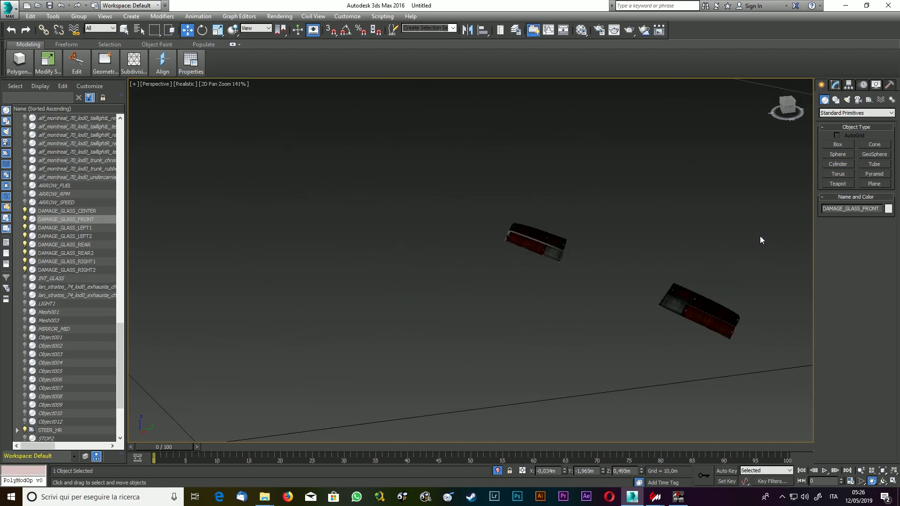
{"action": "left_click_drag", "start_coordinate": [788, 107], "coordinate": [797, 113]}
{"action": "key", "text": "shift+z"}
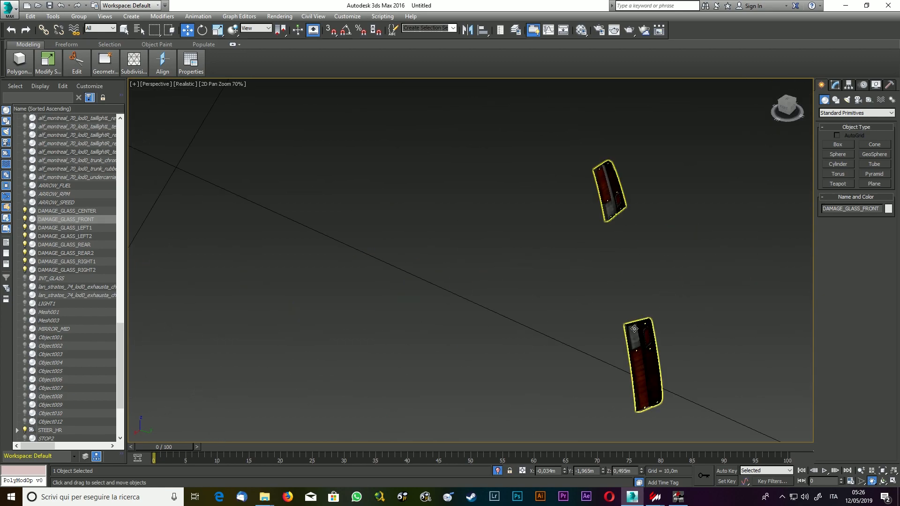
{"action": "left_click", "coordinate": [610, 190]}
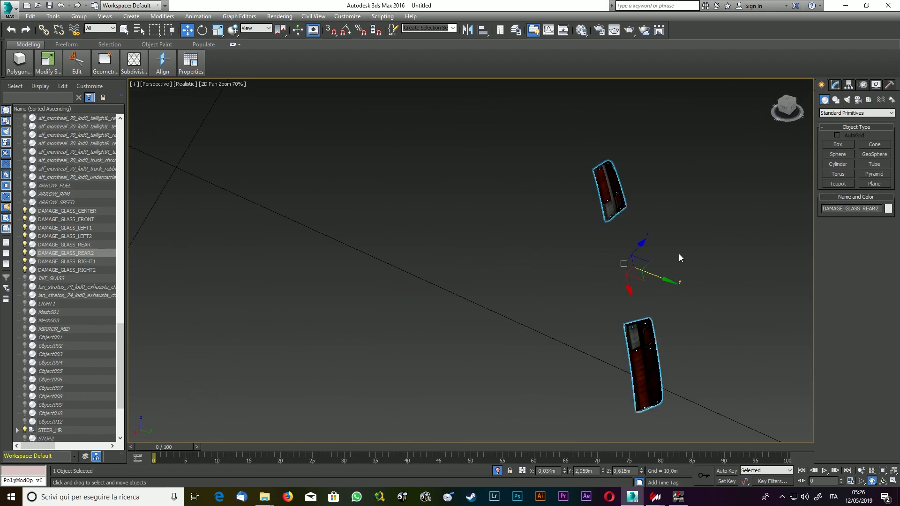
{"action": "left_click", "coordinate": [135, 84]}
{"action": "left_click", "coordinate": [163, 211]}
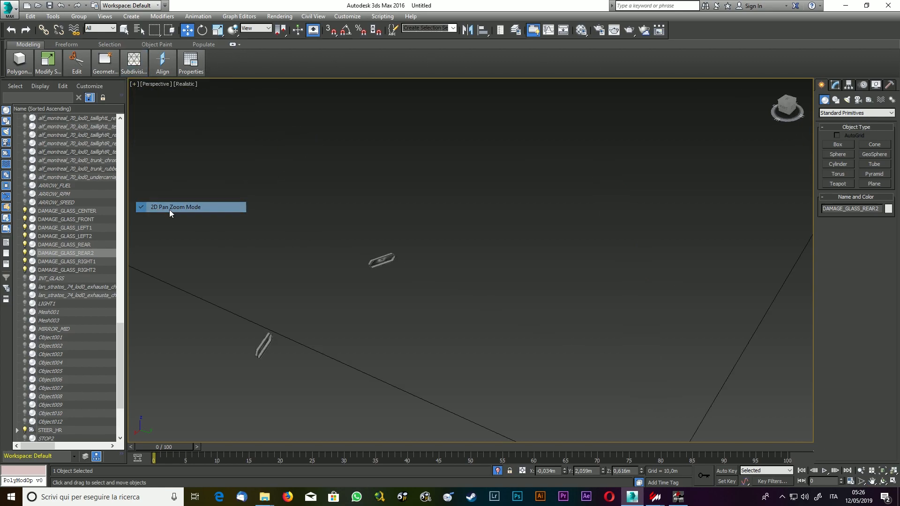
{"action": "scroll", "coordinate": [303, 332], "scroll_direction": "down", "scroll_amount": 5}
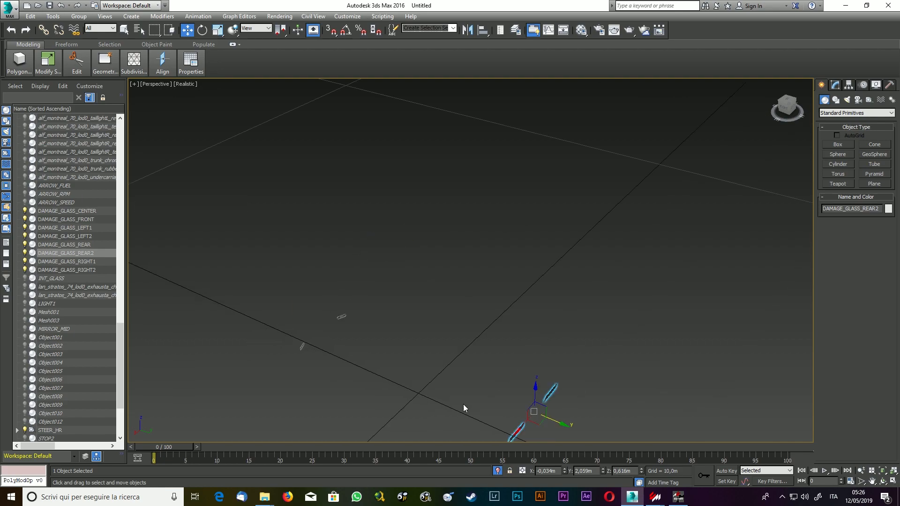
{"action": "scroll", "coordinate": [491, 436], "scroll_direction": "up", "scroll_amount": 8}
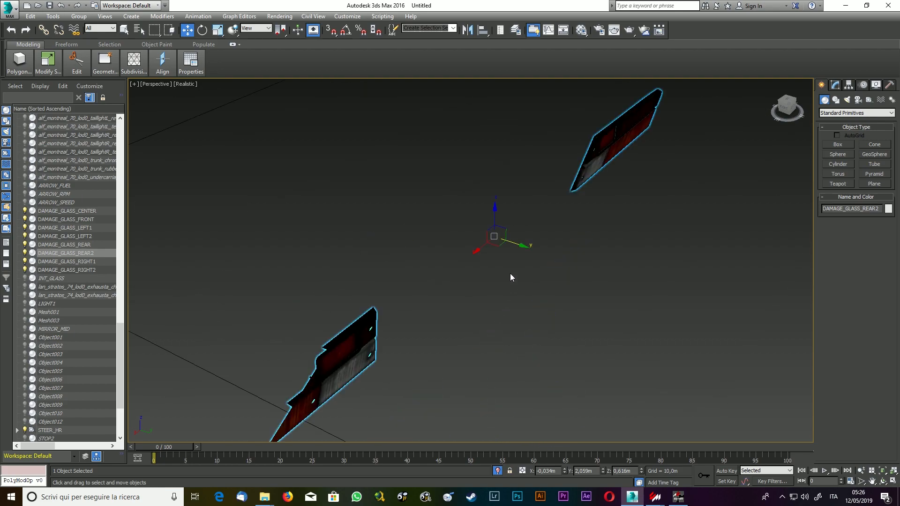
{"action": "left_click_drag", "start_coordinate": [784, 107], "coordinate": [685, 165]}
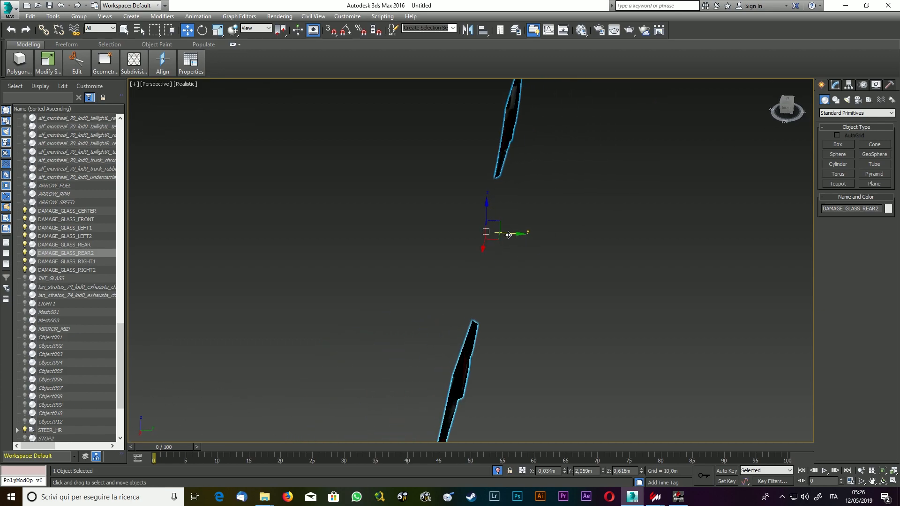
{"action": "left_click_drag", "start_coordinate": [509, 234], "coordinate": [511, 235]}
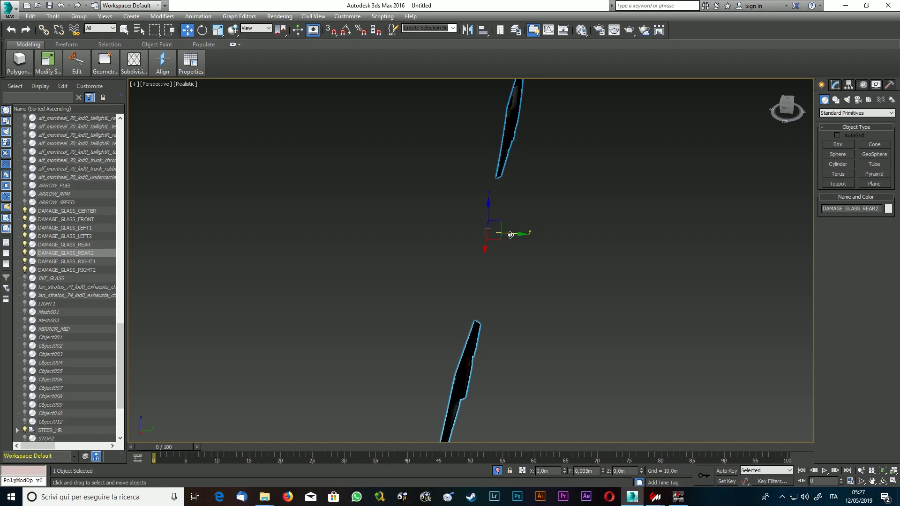
{"action": "left_click_drag", "start_coordinate": [511, 235], "coordinate": [512, 235]}
Select the rear window DAMAGE_GLASS_REAR and move it slightly outward along Y to about 1.462 m.
{"action": "scroll", "coordinate": [511, 235], "scroll_direction": "down", "scroll_amount": 8}
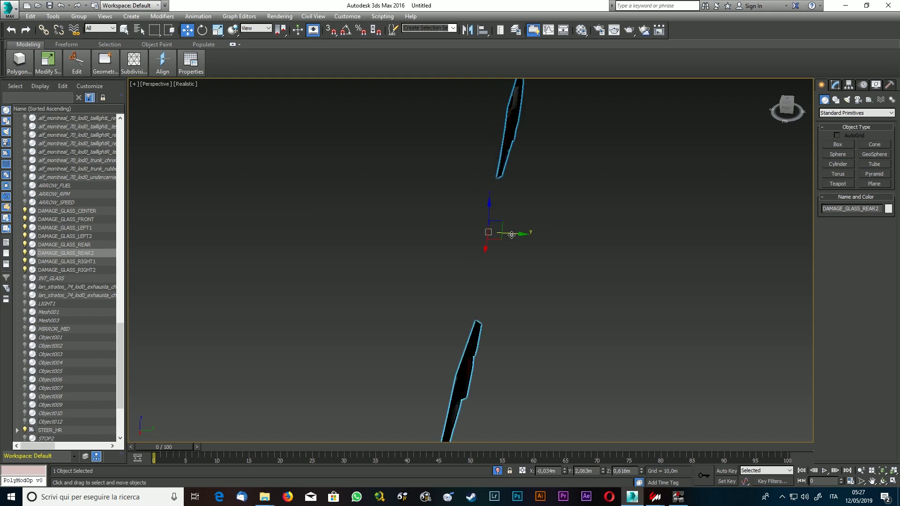
{"action": "scroll", "coordinate": [371, 285], "scroll_direction": "up", "scroll_amount": 3}
{"action": "mouse_move", "coordinate": [787, 108]}
{"action": "left_mouse_down"}
{"action": "mouse_move", "coordinate": [741, 105]}
{"action": "mouse_move", "coordinate": [780, 107]}
{"action": "mouse_move", "coordinate": [770, 107]}
{"action": "left_mouse_up"}
{"action": "scroll", "coordinate": [742, 105], "scroll_direction": "up", "scroll_amount": 3}
{"action": "left_click", "coordinate": [653, 124]}
{"action": "scroll", "coordinate": [702, 126], "scroll_direction": "up", "scroll_amount": 5}
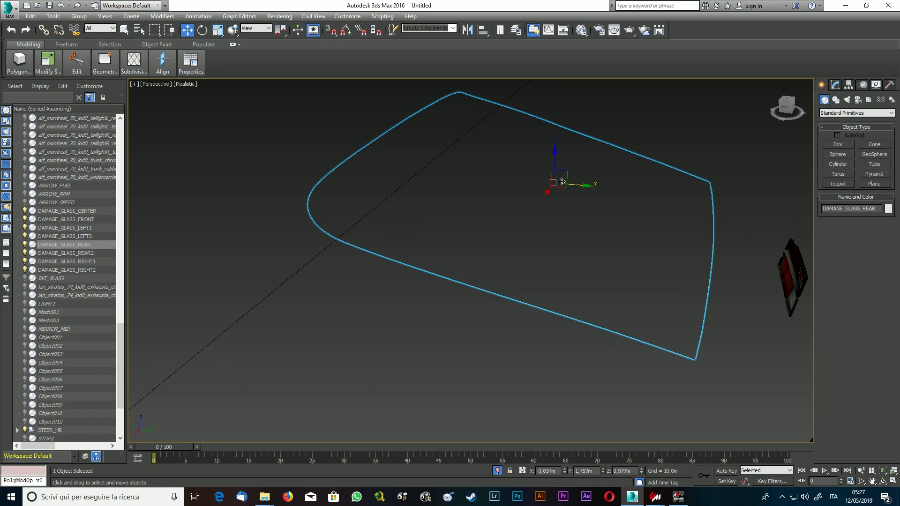
{"action": "left_click_drag", "start_coordinate": [569, 184], "coordinate": [571, 184]}
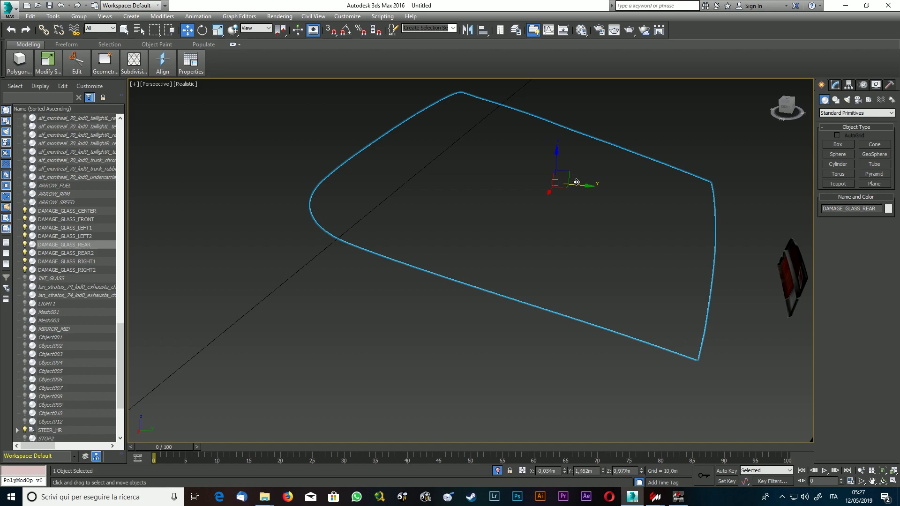
Select the small side window DAMAGE_GLASS_LEFT1 and move it slightly outward from the body along X.
{"action": "scroll", "coordinate": [398, 177], "scroll_direction": "down", "scroll_amount": 4}
{"action": "left_click", "coordinate": [789, 109]}
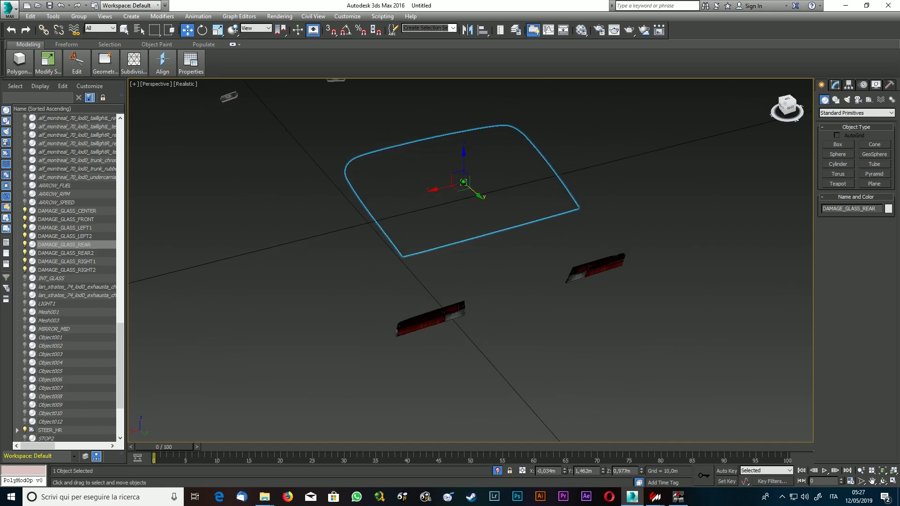
{"action": "scroll", "coordinate": [595, 115], "scroll_direction": "down", "scroll_amount": 5}
{"action": "scroll", "coordinate": [501, 95], "scroll_direction": "down", "scroll_amount": 3}
{"action": "scroll", "coordinate": [470, 92], "scroll_direction": "up", "scroll_amount": 7}
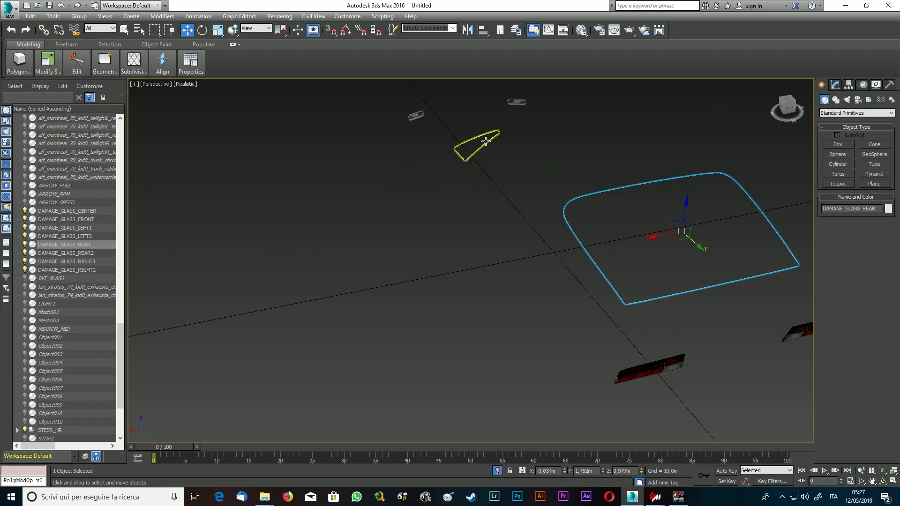
{"action": "left_click", "coordinate": [482, 136]}
{"action": "left_click_drag", "start_coordinate": [797, 108], "coordinate": [792, 107]}
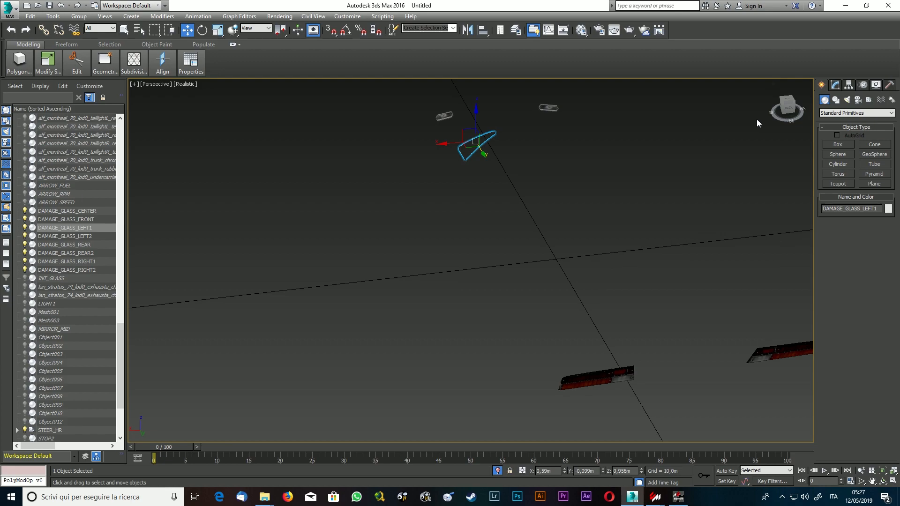
{"action": "scroll", "coordinate": [531, 124], "scroll_direction": "up", "scroll_amount": 3}
{"action": "scroll", "coordinate": [466, 136], "scroll_direction": "up", "scroll_amount": 2}
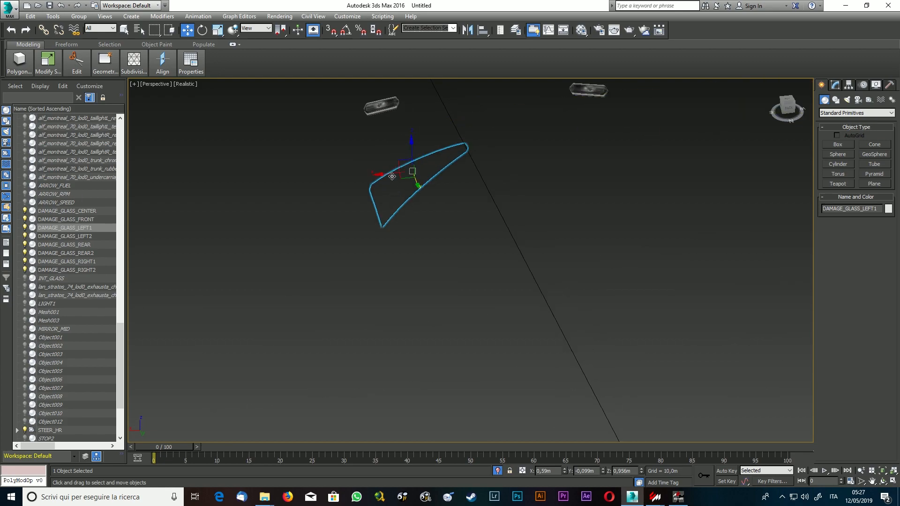
{"action": "scroll", "coordinate": [387, 177], "scroll_direction": "up", "scroll_amount": 2}
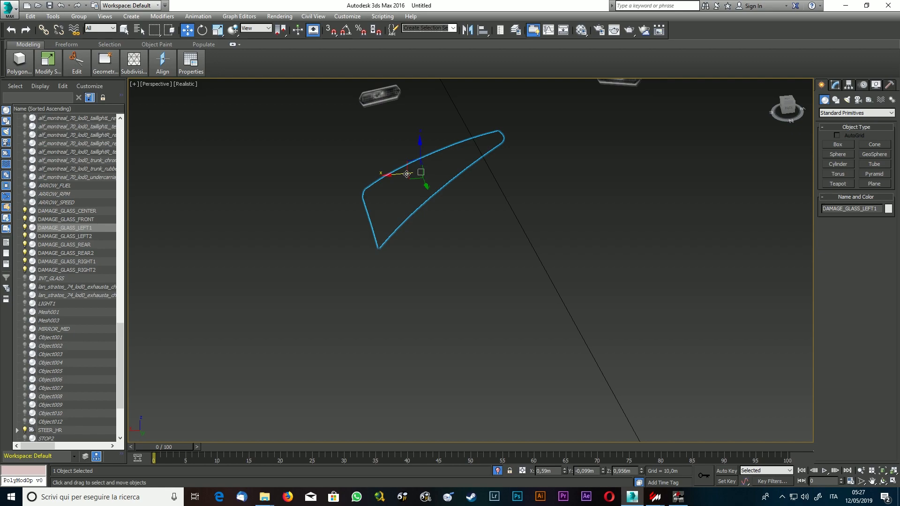
{"action": "left_click_drag", "start_coordinate": [406, 174], "coordinate": [404, 174]}
Select the side window DAMAGE_GLASS_LEFT2 and move it slightly outward along X to about 0.59 m.
{"action": "left_click", "coordinate": [451, 227]}
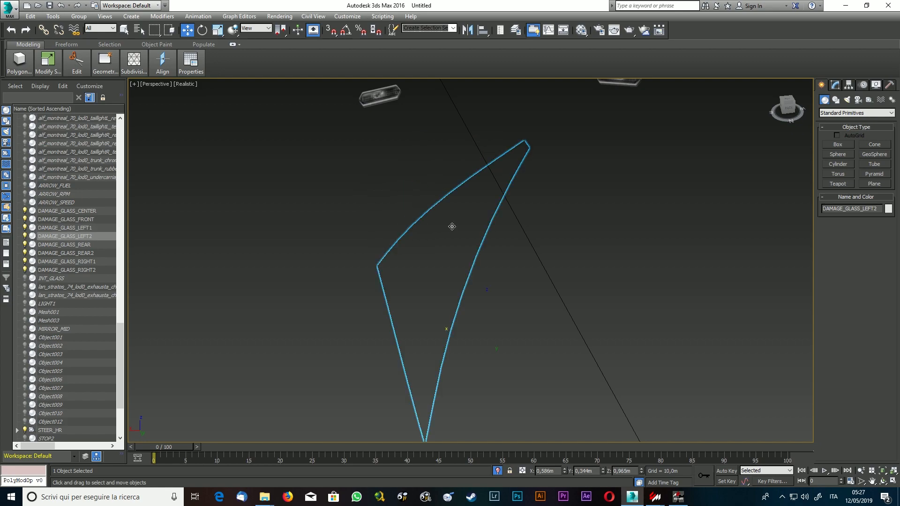
{"action": "key", "text": "z"}
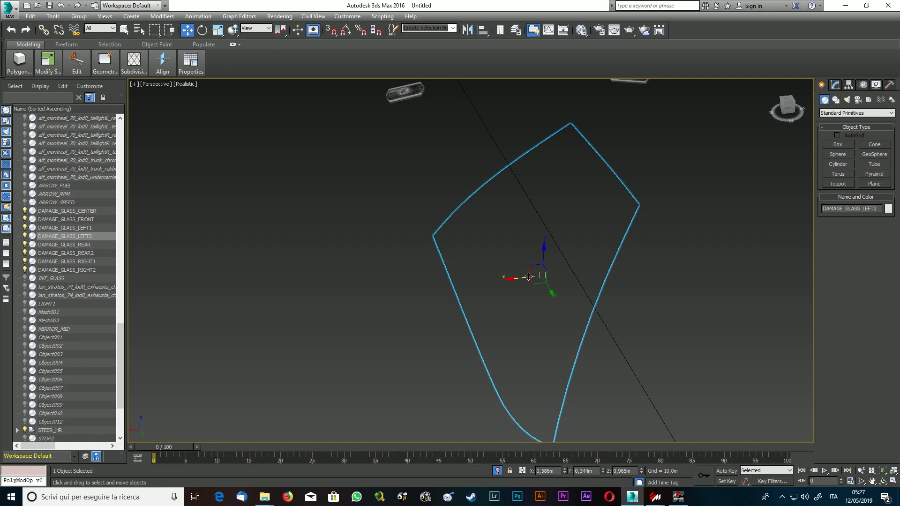
{"action": "left_click_drag", "start_coordinate": [529, 277], "coordinate": [527, 277]}
Select the small side window DAMAGE_GLASS_RIGHT1 and move it outward along X by about -0.004 m.
{"action": "scroll", "coordinate": [742, 188], "scroll_direction": "down", "scroll_amount": 10}
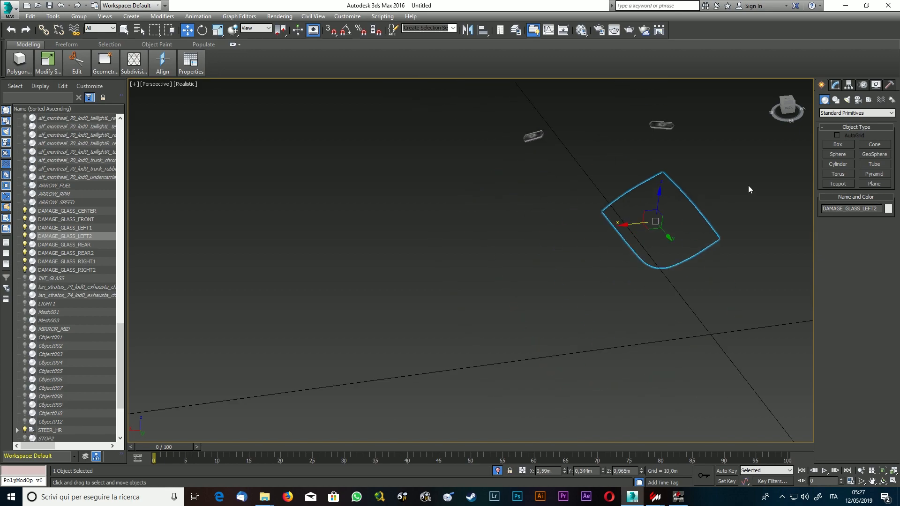
{"action": "left_click_drag", "start_coordinate": [790, 108], "coordinate": [813, 109]}
{"action": "scroll", "coordinate": [702, 229], "scroll_direction": "down", "scroll_amount": 5}
{"action": "scroll", "coordinate": [691, 271], "scroll_direction": "up", "scroll_amount": 4}
{"action": "scroll", "coordinate": [736, 187], "scroll_direction": "down", "scroll_amount": 4}
{"action": "scroll", "coordinate": [780, 194], "scroll_direction": "down", "scroll_amount": 3}
{"action": "scroll", "coordinate": [779, 194], "scroll_direction": "up", "scroll_amount": 7}
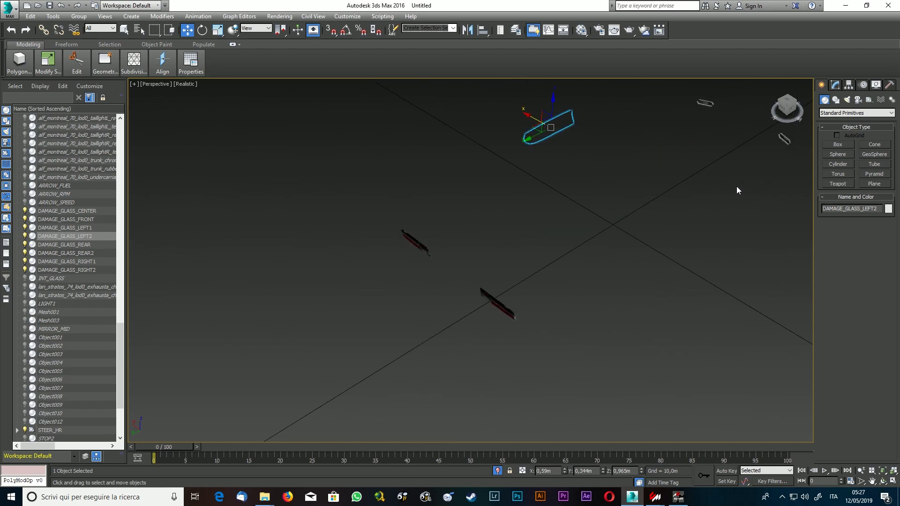
{"action": "left_click", "coordinate": [693, 171]}
{"action": "scroll", "coordinate": [701, 146], "scroll_direction": "up", "scroll_amount": 5}
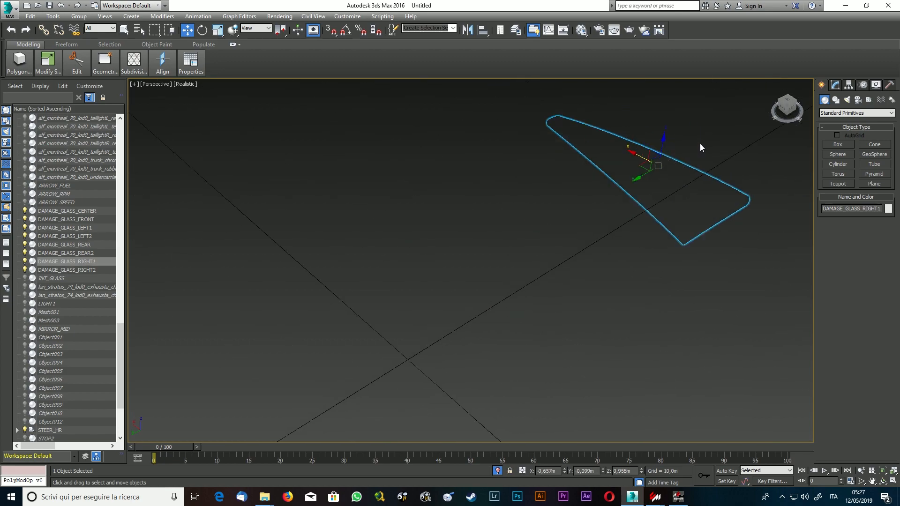
{"action": "scroll", "coordinate": [668, 147], "scroll_direction": "down", "scroll_amount": 1}
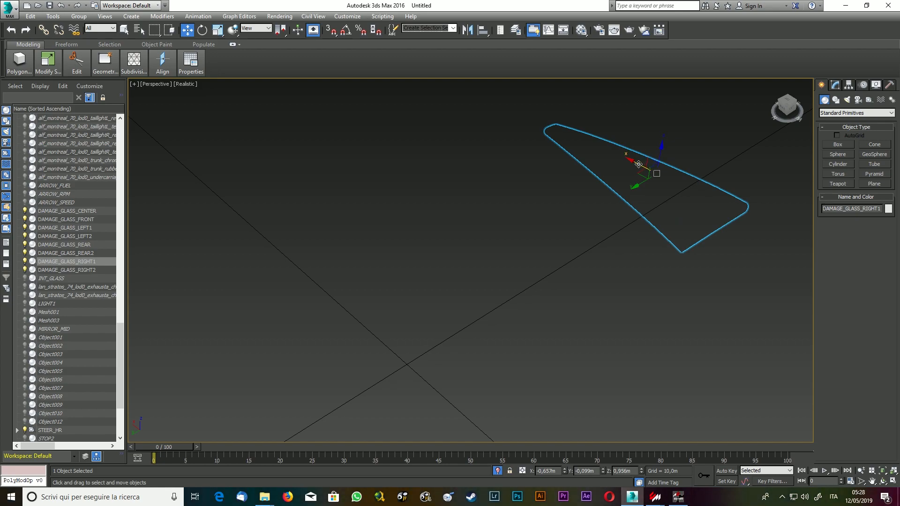
{"action": "left_click_drag", "start_coordinate": [639, 164], "coordinate": [640, 165]}
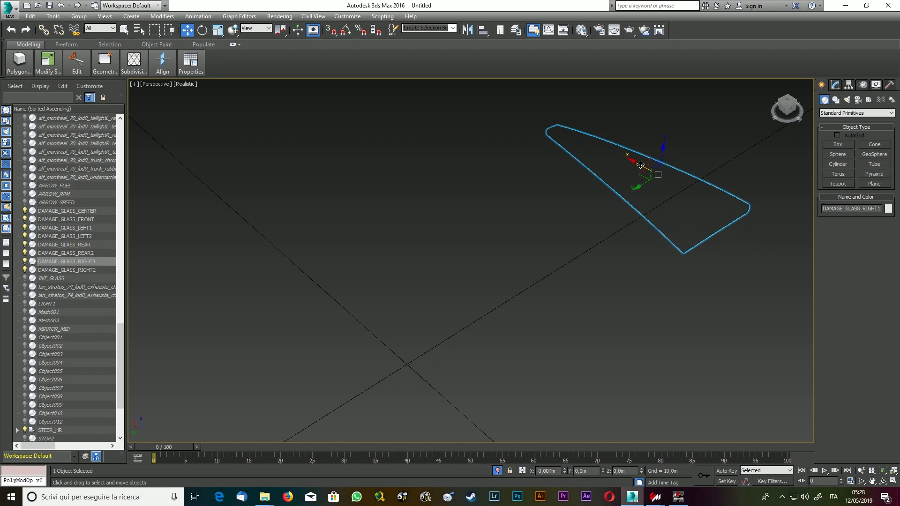
Select the side window DAMAGE_GLASS_RIGHT2 and move it slightly outward along X to about -0.658 m.
{"action": "left_click", "coordinate": [552, 201]}
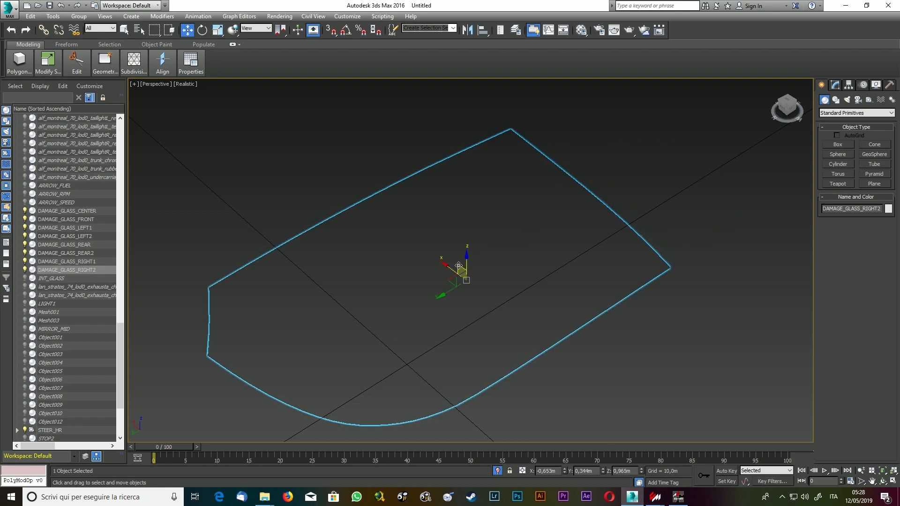
{"action": "left_click_drag", "start_coordinate": [451, 269], "coordinate": [455, 270]}
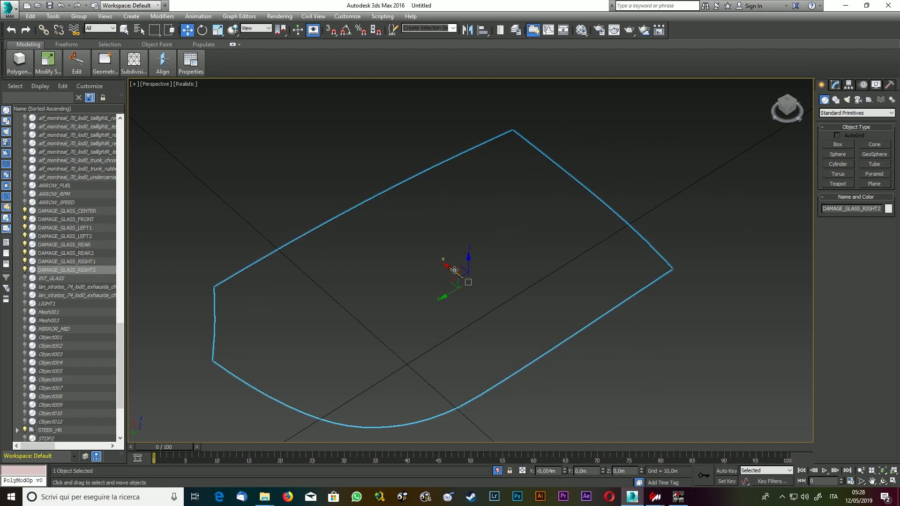
{"action": "scroll", "coordinate": [488, 235], "scroll_direction": "down", "scroll_amount": 5}
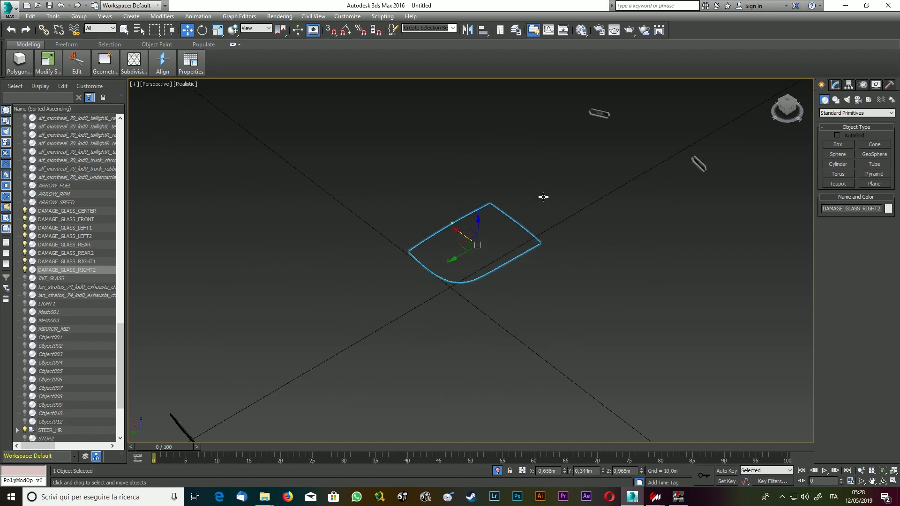
End isolation to show the whole car, and select all eight objects from DAMAGE_GLASS_CENTER through DAMAGE_GLASS_RIGHT2.
{"action": "left_click_drag", "start_coordinate": [790, 106], "coordinate": [800, 105]}
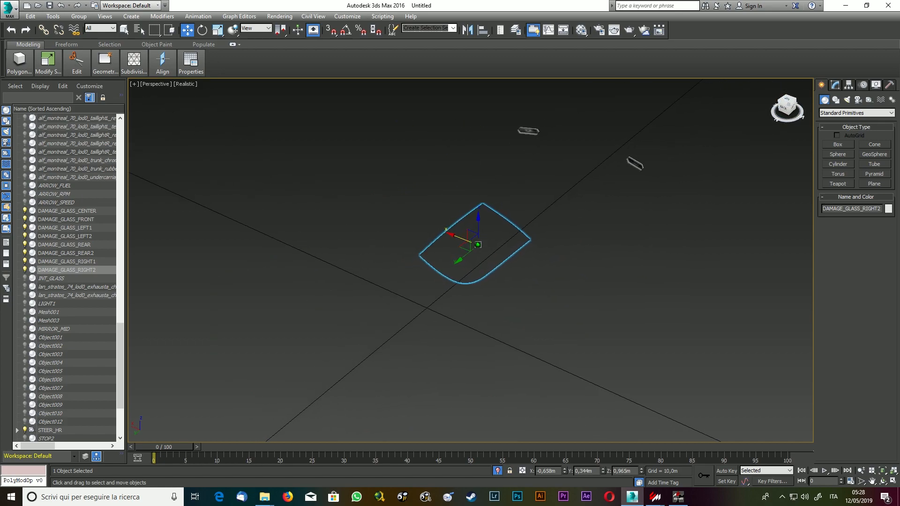
{"action": "key", "text": "alt+q"}
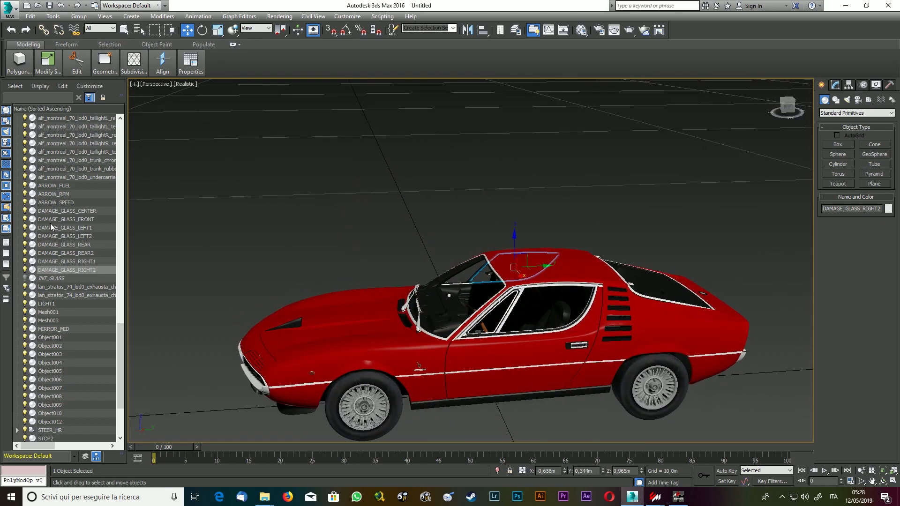
{"action": "left_click", "coordinate": [61, 211]}
{"action": "left_click", "coordinate": [94, 270], "text": "shift"}
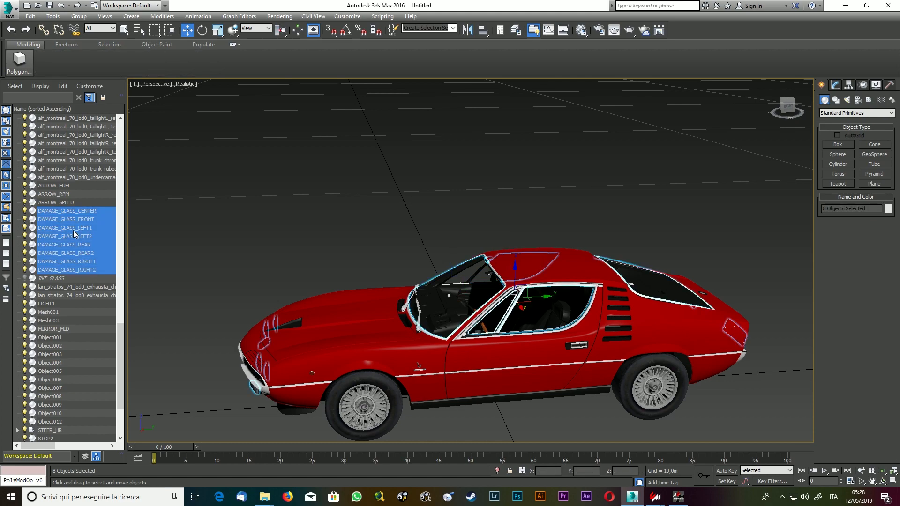
Isolate the damage glass objects and select all eight glass meshes from DAMAGE_GLASS_CENTER through DAMAGE_GLASS_RIGHT2.
{"action": "right_click", "coordinate": [70, 220]}
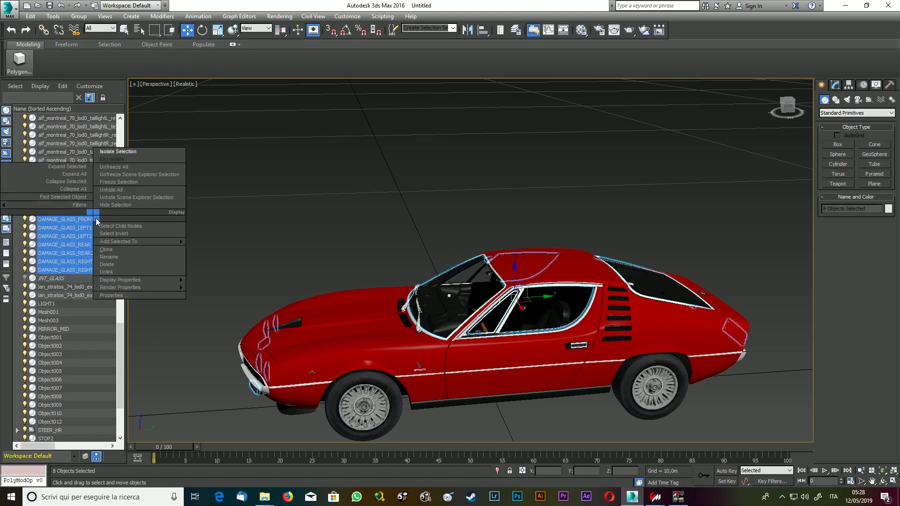
{"action": "left_click", "coordinate": [118, 152]}
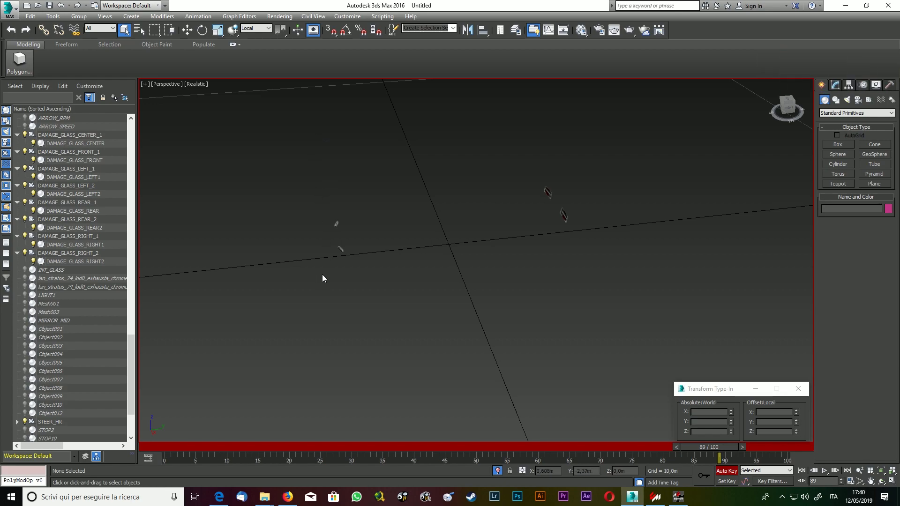
{"action": "left_click", "coordinate": [76, 144]}
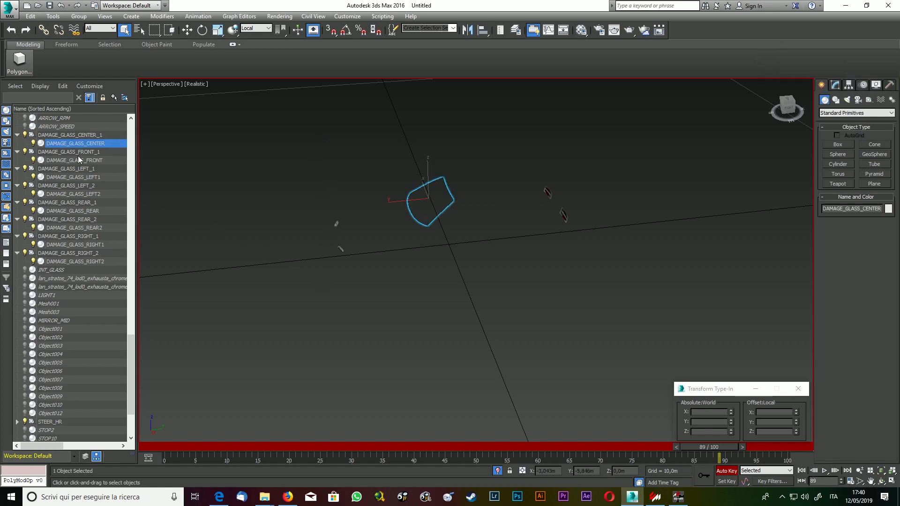
{"action": "left_click", "coordinate": [75, 161], "text": "ctrl"}
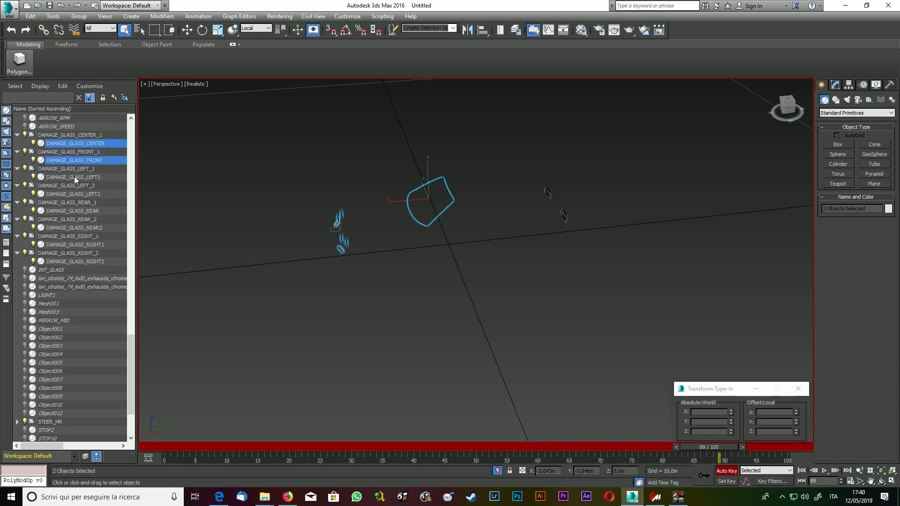
{"action": "left_click", "coordinate": [74, 176], "text": "ctrl"}
{"action": "left_click", "coordinate": [82, 194], "text": "ctrl"}
{"action": "left_click", "coordinate": [78, 212], "text": "ctrl"}
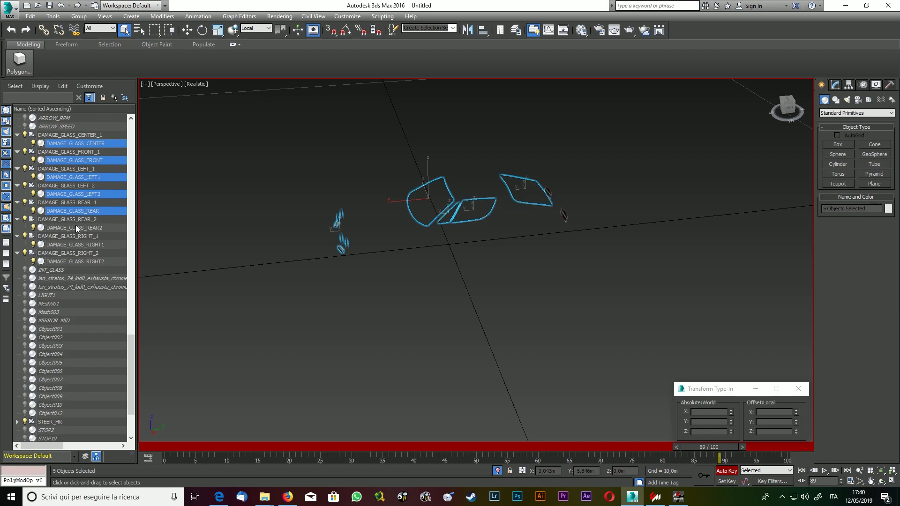
{"action": "left_click", "coordinate": [76, 228], "text": "ctrl"}
{"action": "left_click", "coordinate": [80, 245], "text": "ctrl"}
{"action": "left_click", "coordinate": [83, 262], "text": "ctrl"}
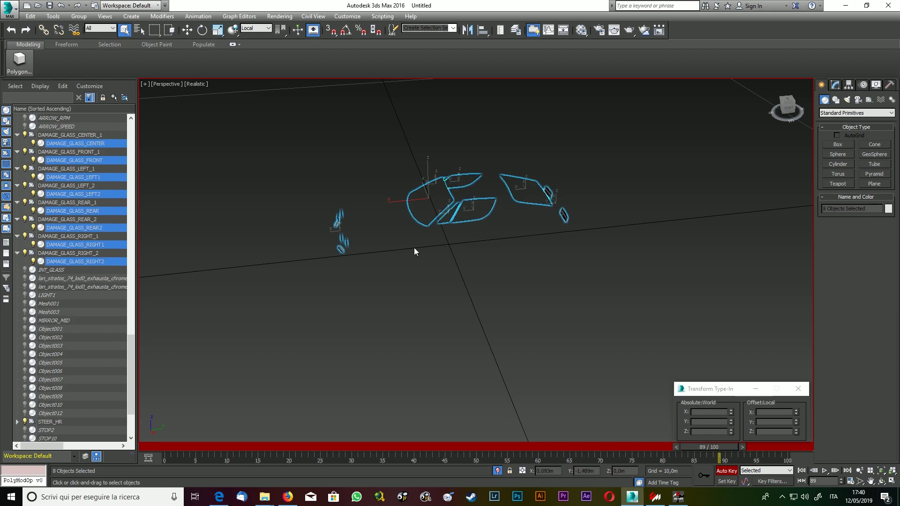
{"action": "scroll", "coordinate": [468, 153], "scroll_direction": "up", "scroll_amount": 4}
{"action": "scroll", "coordinate": [474, 172], "scroll_direction": "down", "scroll_amount": 2}
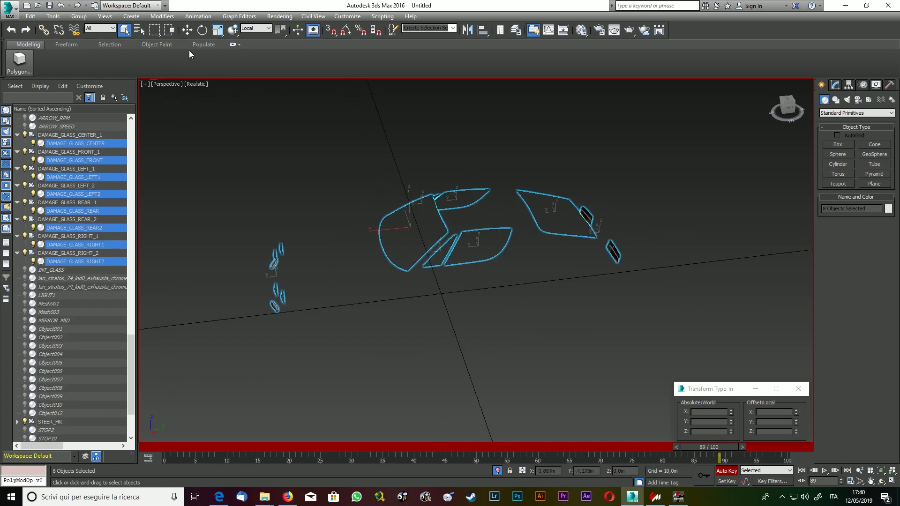
Open the Material Editor and load damage_glass_color.dds from the texture folder into the first material sample slot.
{"action": "left_click", "coordinate": [280, 16]}
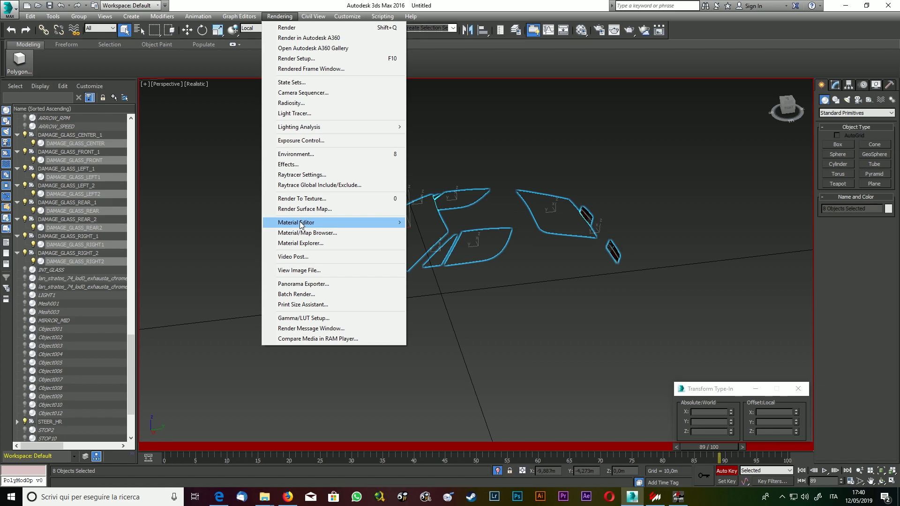
{"action": "mouse_move", "coordinate": [394, 225]}
{"action": "left_click", "coordinate": [460, 223]}
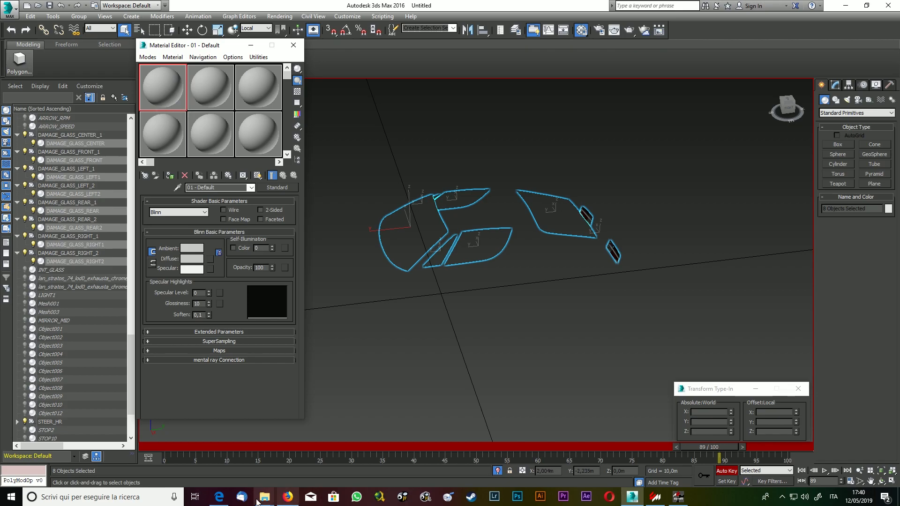
{"action": "mouse_move", "coordinate": [263, 499]}
{"action": "left_click", "coordinate": [344, 462]}
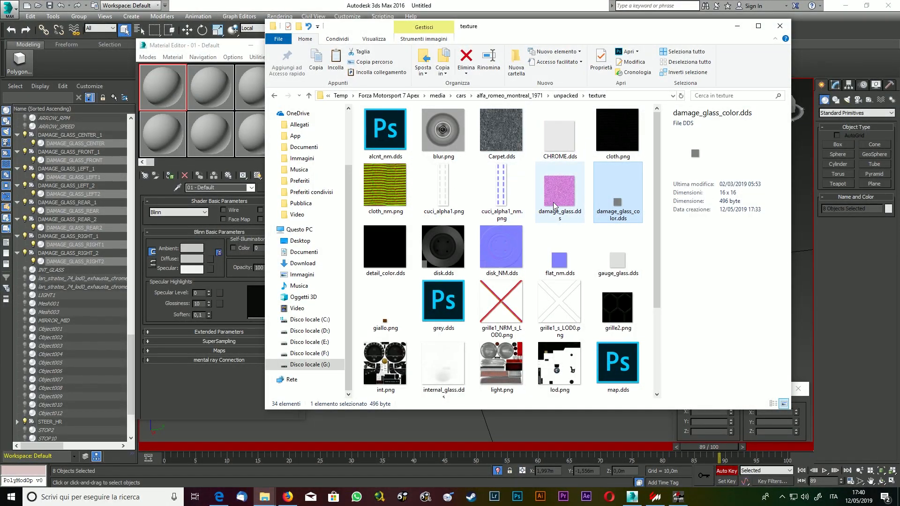
{"action": "mouse_move", "coordinate": [564, 201]}
{"action": "left_click", "coordinate": [562, 199]}
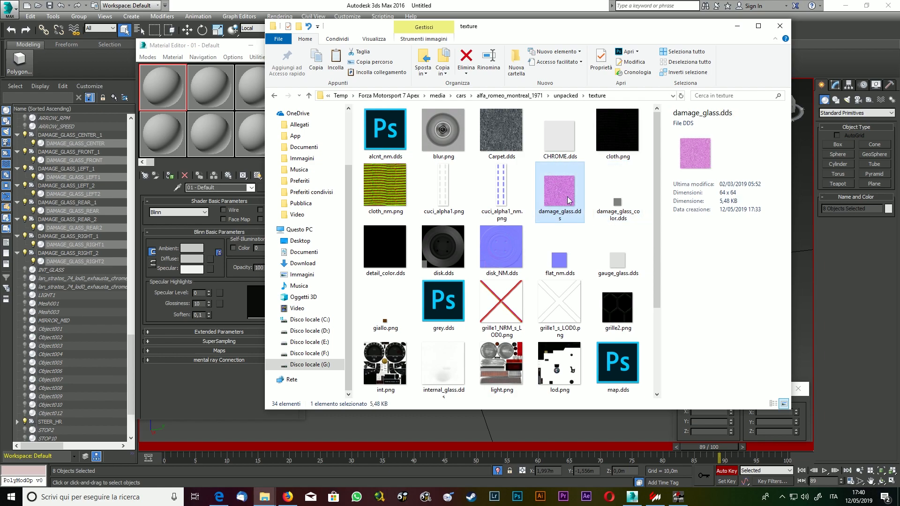
{"action": "left_click", "coordinate": [618, 201]}
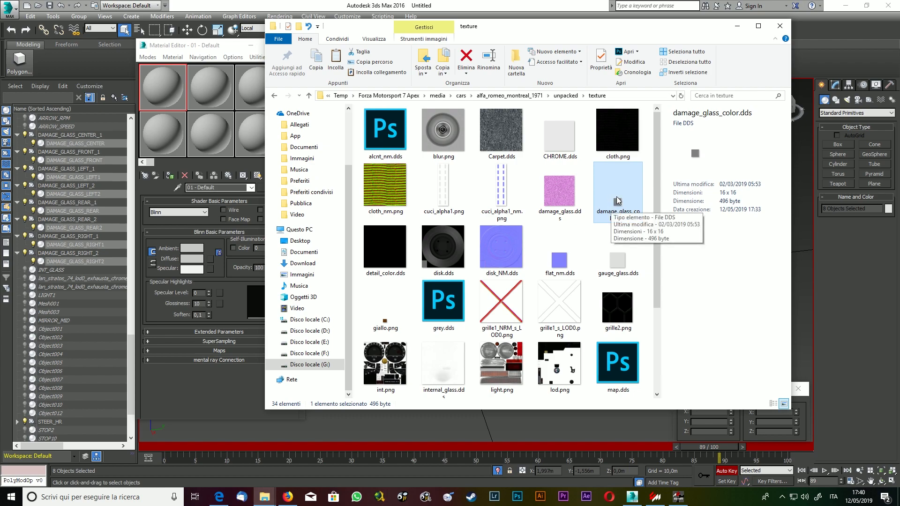
{"action": "left_click_drag", "start_coordinate": [621, 204], "coordinate": [157, 94]}
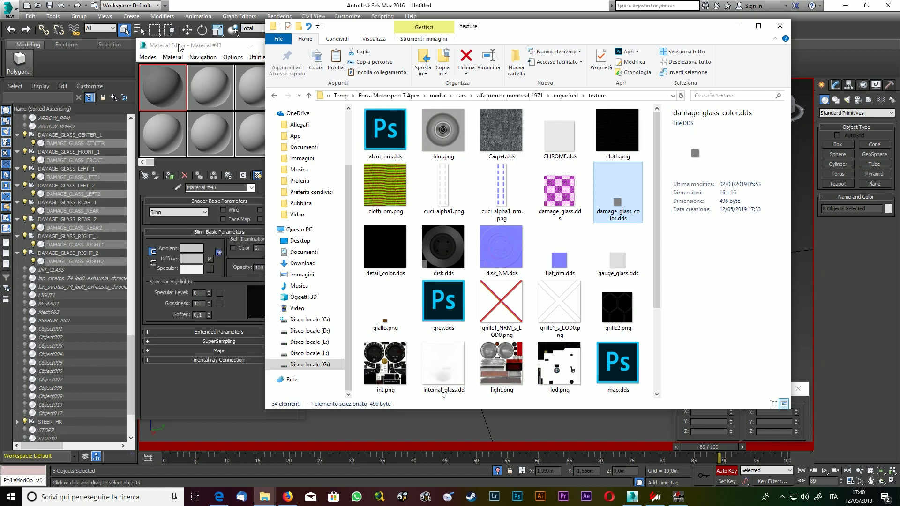
{"action": "left_click", "coordinate": [179, 47]}
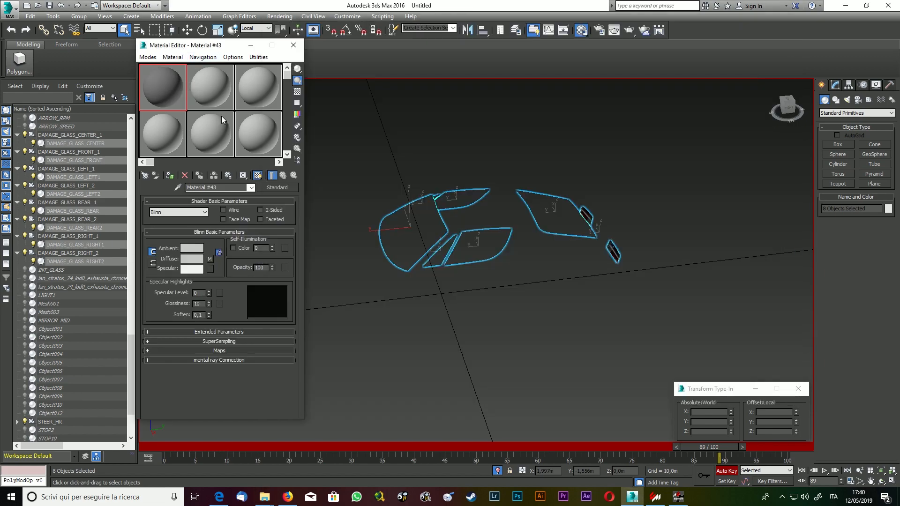
Name the new material DAMAGE_GLASS and assign it to the whole selection of glass meshes.
{"action": "left_click", "coordinate": [188, 187]}
{"action": "type", "text": "DAMAGE_GLASS"}
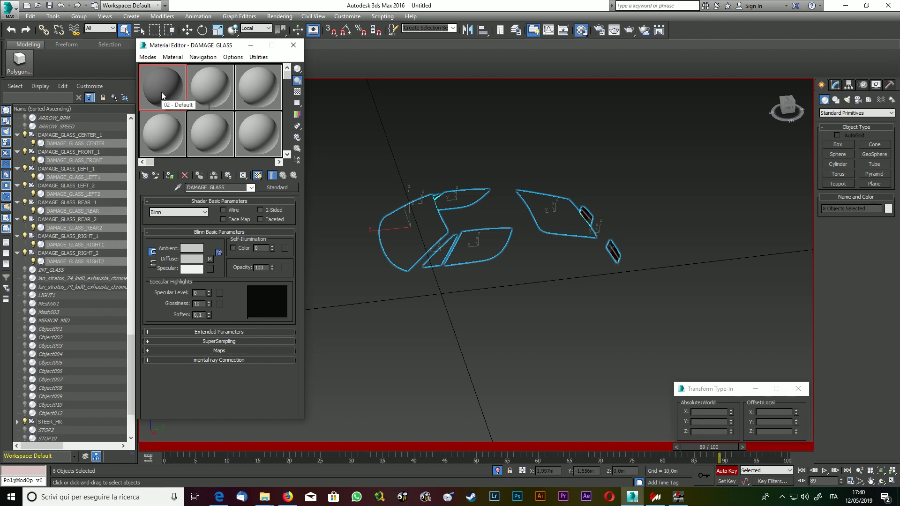
{"action": "left_click_drag", "start_coordinate": [161, 92], "coordinate": [415, 235]}
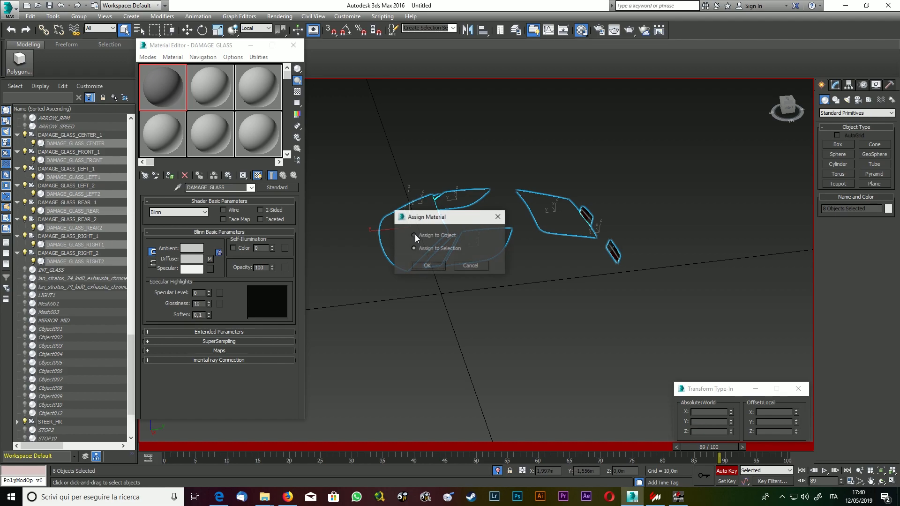
{"action": "left_click", "coordinate": [427, 266]}
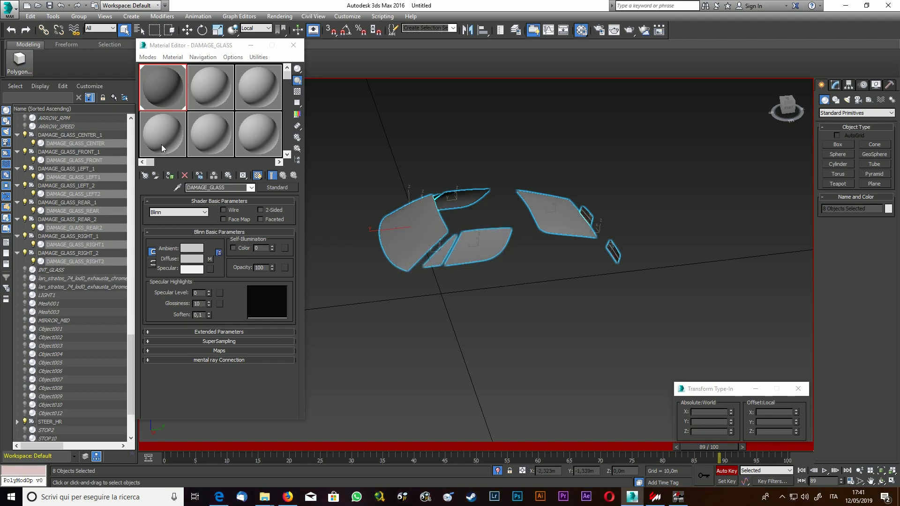
Check in the Material Explorer which objects use the DAMAGE_GLASS material, and close the material windows.
{"action": "left_click", "coordinate": [279, 16]}
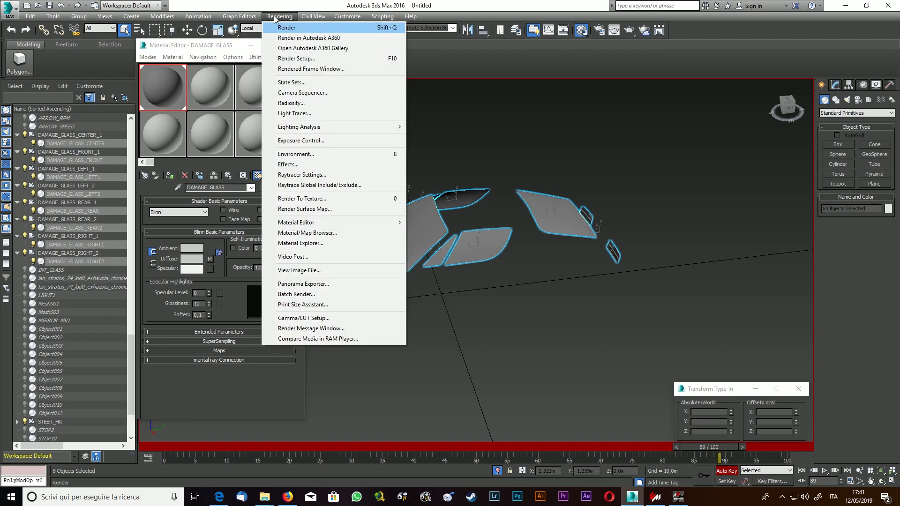
{"action": "left_click", "coordinate": [284, 244]}
{"action": "scroll", "coordinate": [65, 182], "scroll_direction": "down", "scroll_amount": 3}
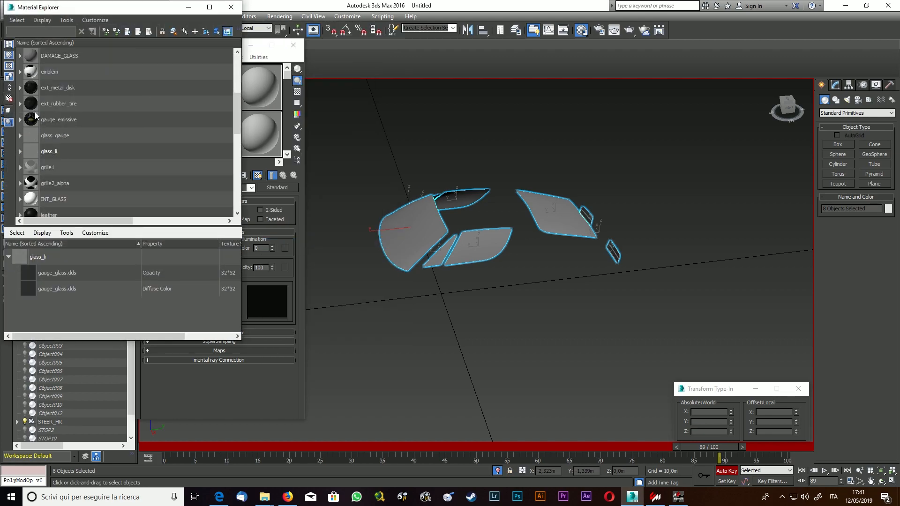
{"action": "left_click", "coordinate": [21, 56]}
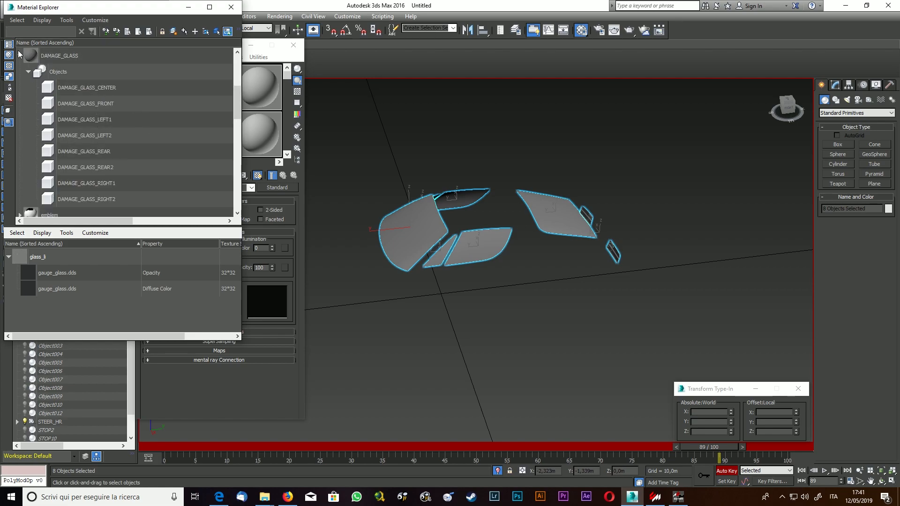
{"action": "left_click", "coordinate": [20, 55]}
{"action": "left_click", "coordinate": [232, 7]}
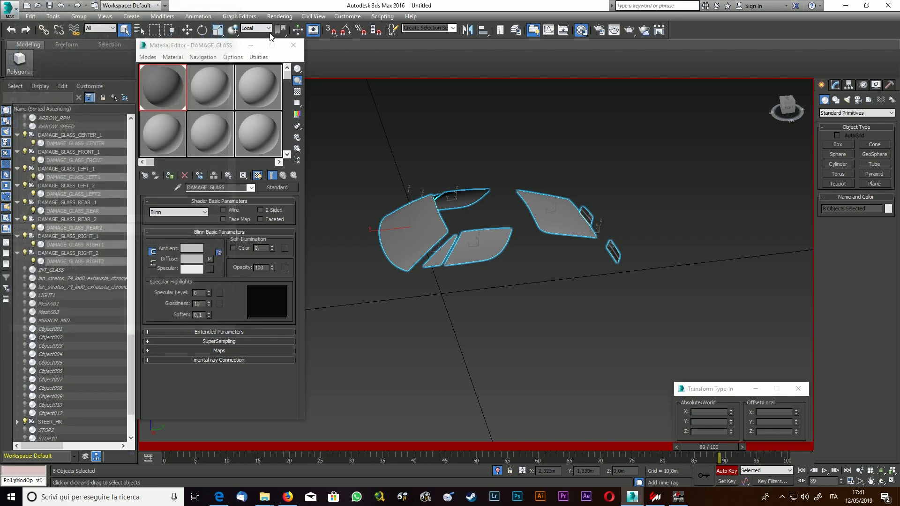
{"action": "left_click", "coordinate": [293, 45]}
Export to mont.FBX in the unpacked folder, replacing the existing file and keeping the current FBX export options.
{"action": "left_click", "coordinate": [8, 8]}
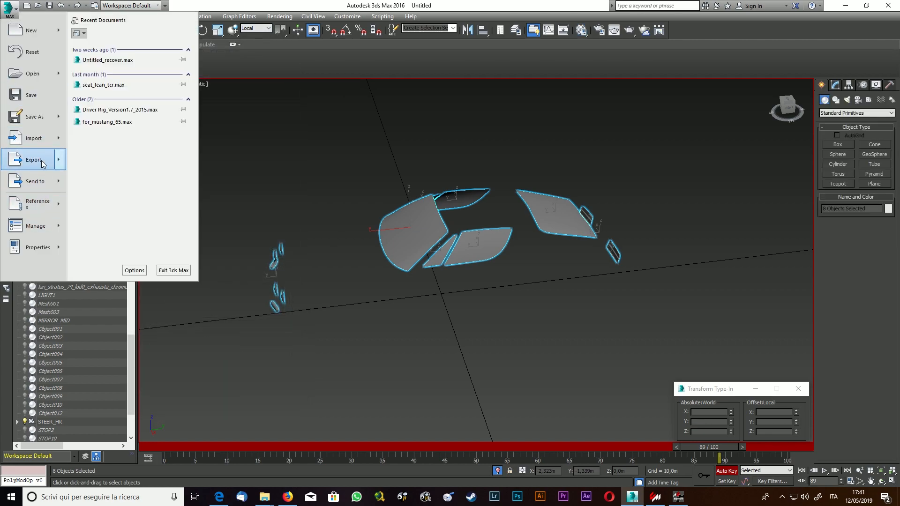
{"action": "mouse_move", "coordinate": [42, 163]}
{"action": "left_click", "coordinate": [123, 53]}
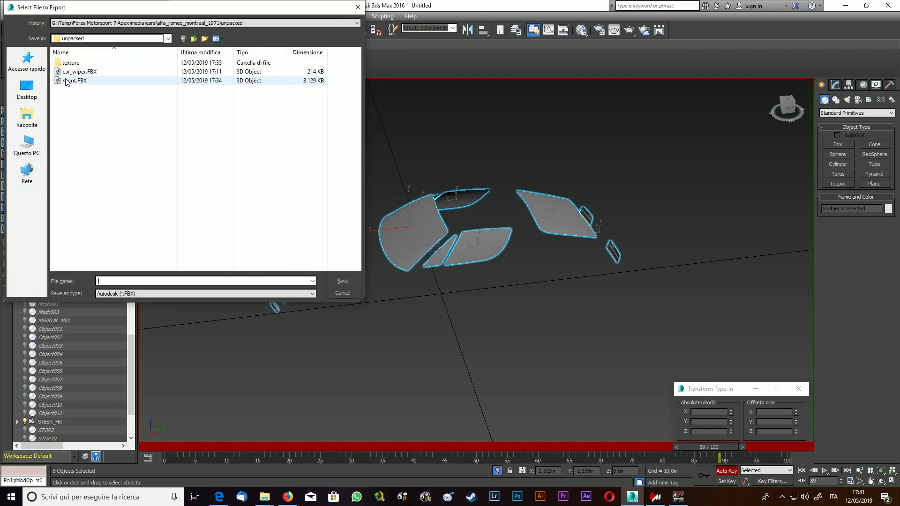
{"action": "double_click", "coordinate": [66, 81]}
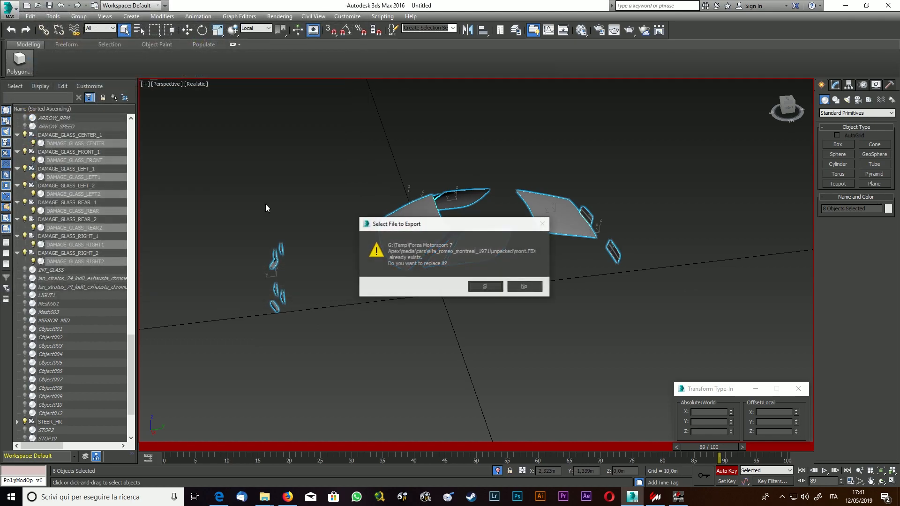
{"action": "left_click", "coordinate": [482, 287]}
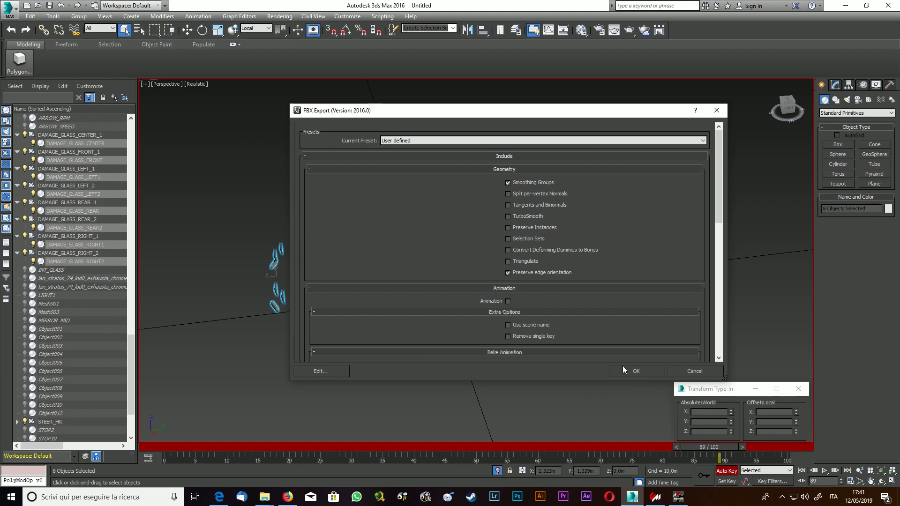
{"action": "left_click", "coordinate": [629, 371]}
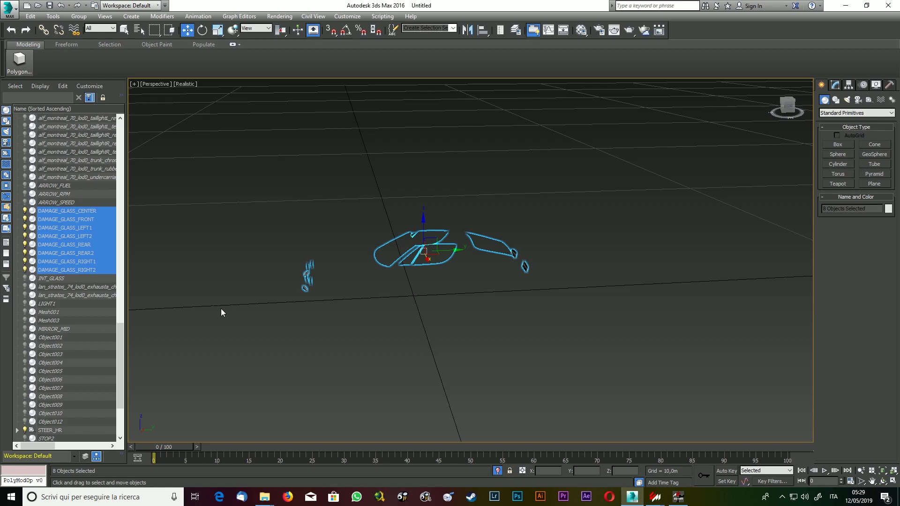
Create a small Dummy helper on the ground beside the isolated glass and name it DAMAGE_GLASS_FRONT_1.
{"action": "left_click", "coordinate": [230, 322]}
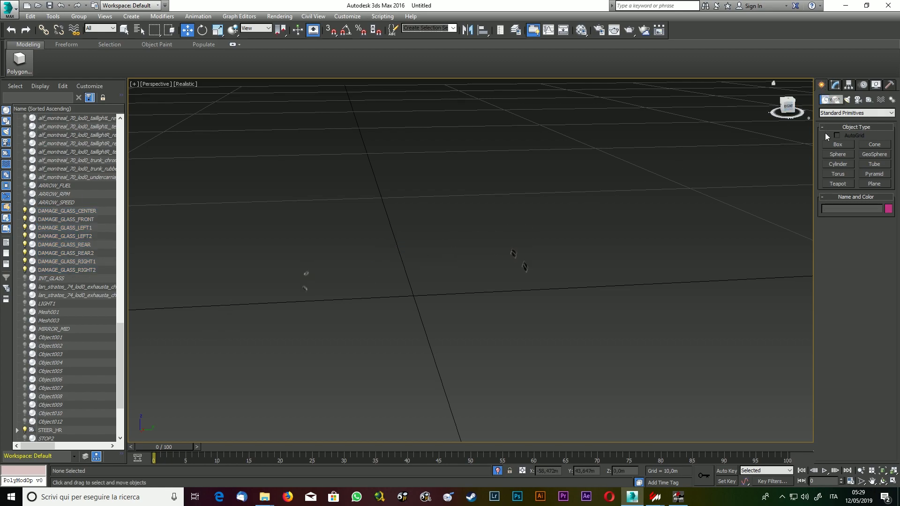
{"action": "left_click", "coordinate": [869, 99]}
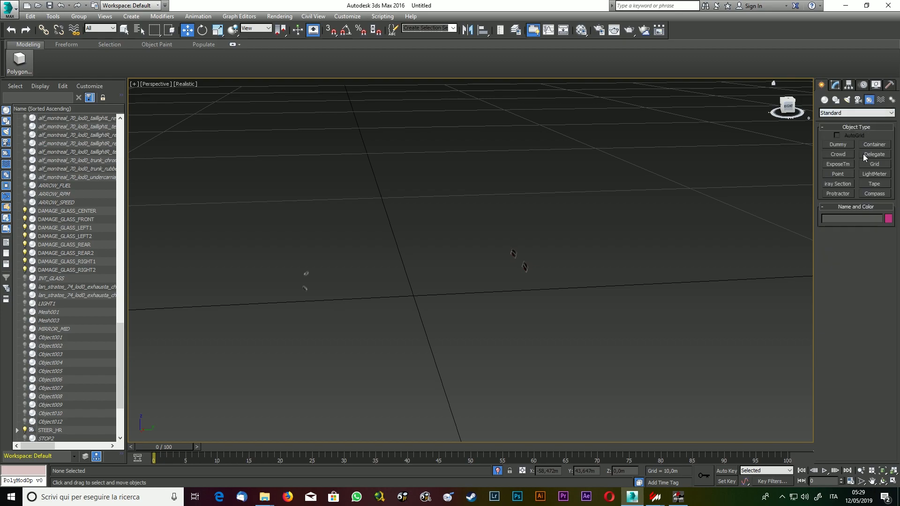
{"action": "left_click", "coordinate": [839, 145]}
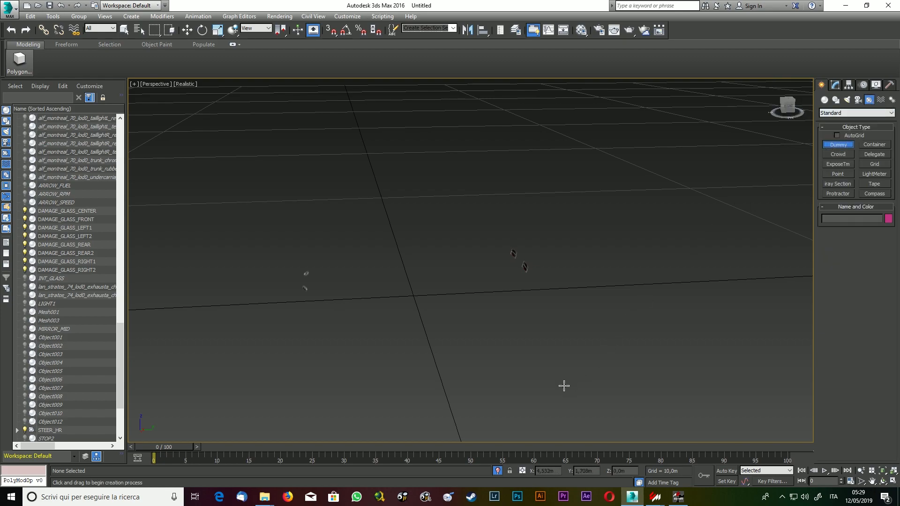
{"action": "left_click_drag", "start_coordinate": [540, 379], "coordinate": [547, 388]}
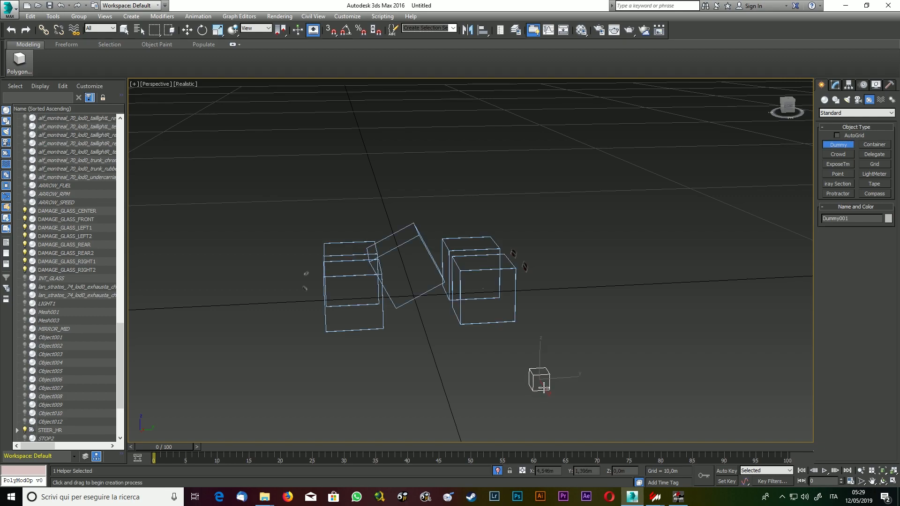
{"action": "left_click", "coordinate": [864, 220]}
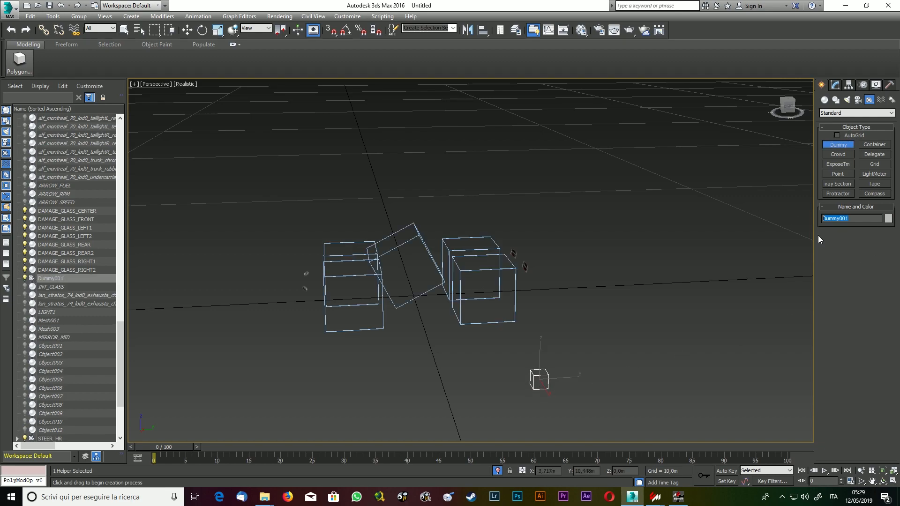
{"action": "type", "text": "DAMAGE_GLAS"}
{"action": "type", "text": "S_FRONT_1"}
{"action": "key", "text": "Return"}
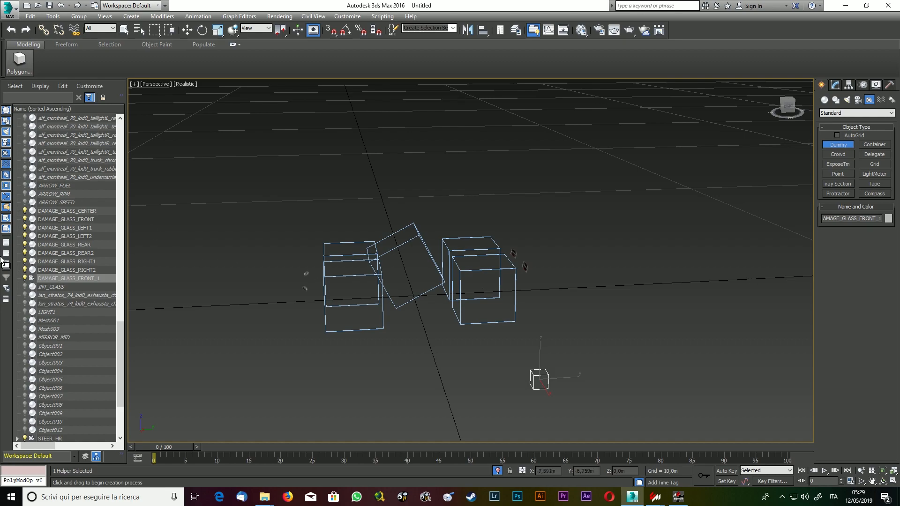
Clone the DAMAGE_GLASS_FRONT_1 dummy as a copy named DAMAGE_GLASS_CENTER_1.
{"action": "left_click", "coordinate": [53, 286]}
{"action": "left_click", "coordinate": [53, 278]}
{"action": "left_click", "coordinate": [124, 30]}
{"action": "right_click", "coordinate": [41, 280]}
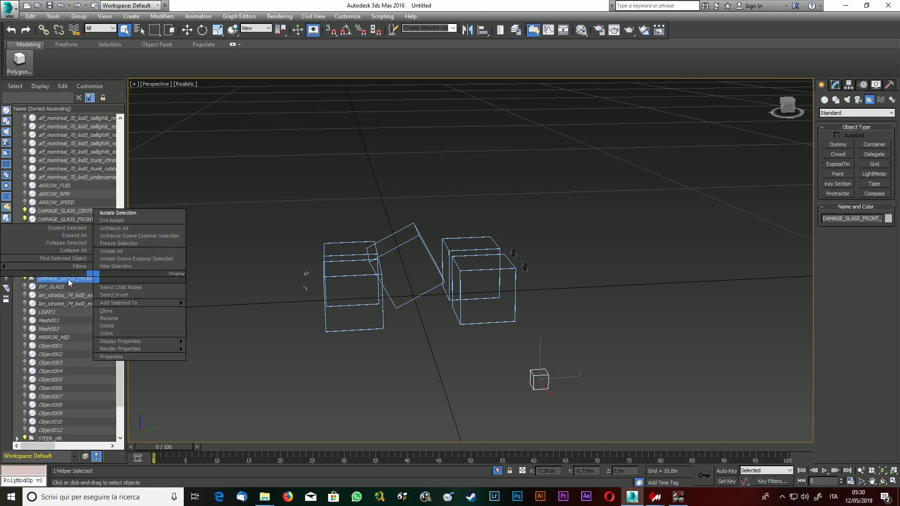
{"action": "left_click", "coordinate": [131, 311]}
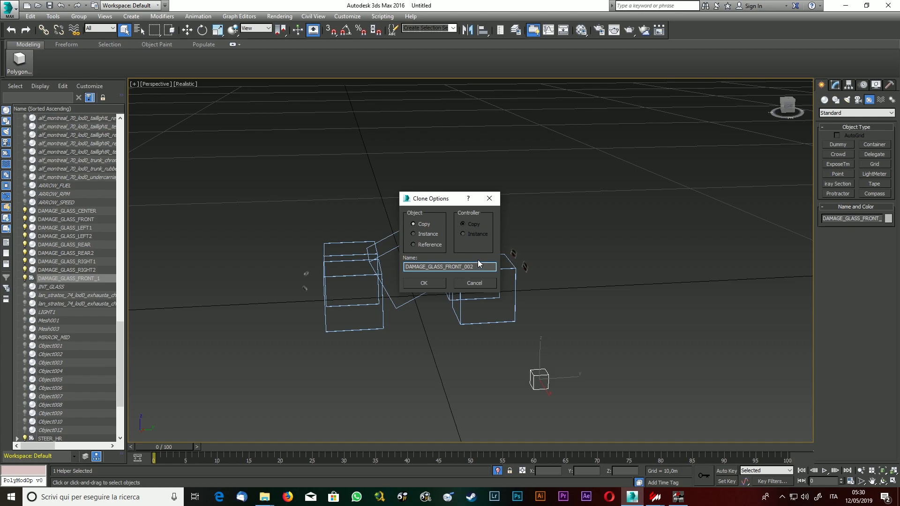
{"action": "key", "text": "BackSpace"}
{"action": "key", "text": "BackSpace"}
{"action": "key", "text": "BackSpace"}
{"action": "key", "text": "BackSpace"}
{"action": "key", "text": "BackSpace"}
{"action": "key", "text": "BackSpace"}
{"action": "key", "text": "BackSpace"}
{"action": "key", "text": "BackSpace"}
{"action": "type", "text": "CENTER_"}
{"action": "key", "text": "Return"}
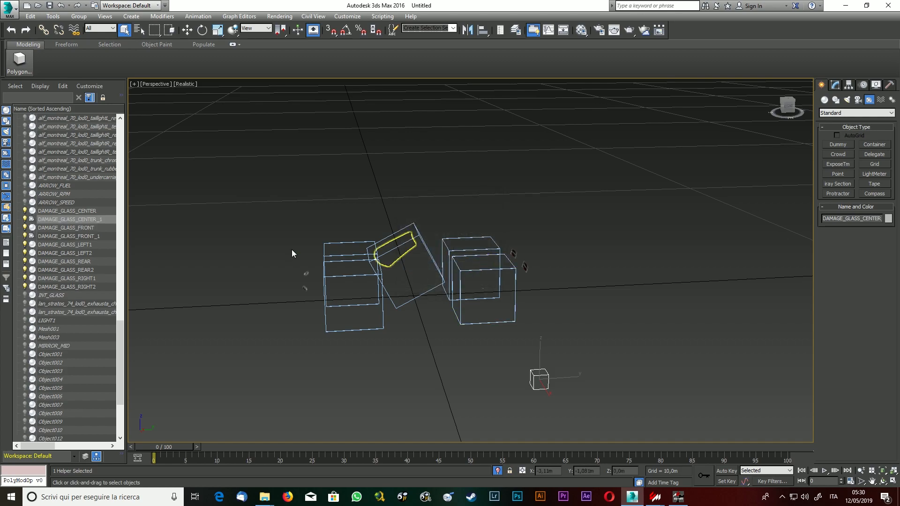
Clone the DAMAGE_GLASS_CENTER_1 dummy as a copy named DAMAGE_GLASS_REAR_1.
{"action": "right_click", "coordinate": [52, 218]}
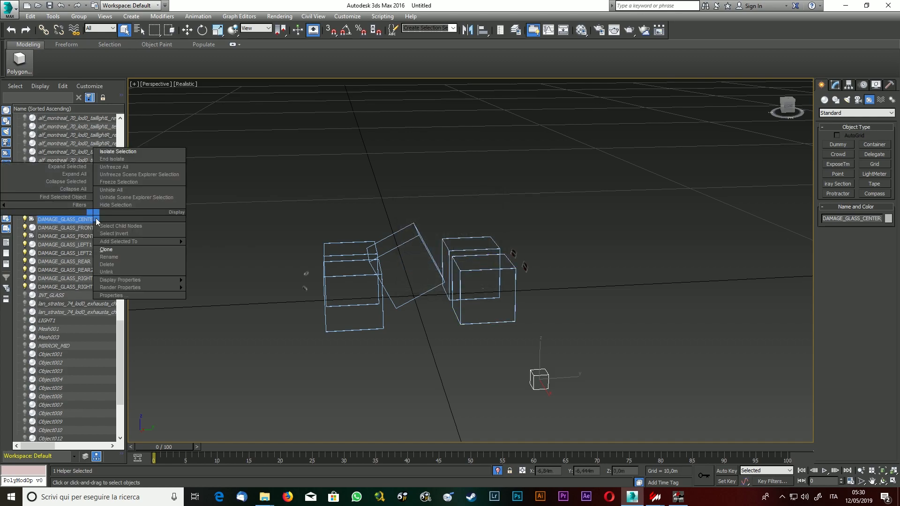
{"action": "left_click", "coordinate": [121, 252]}
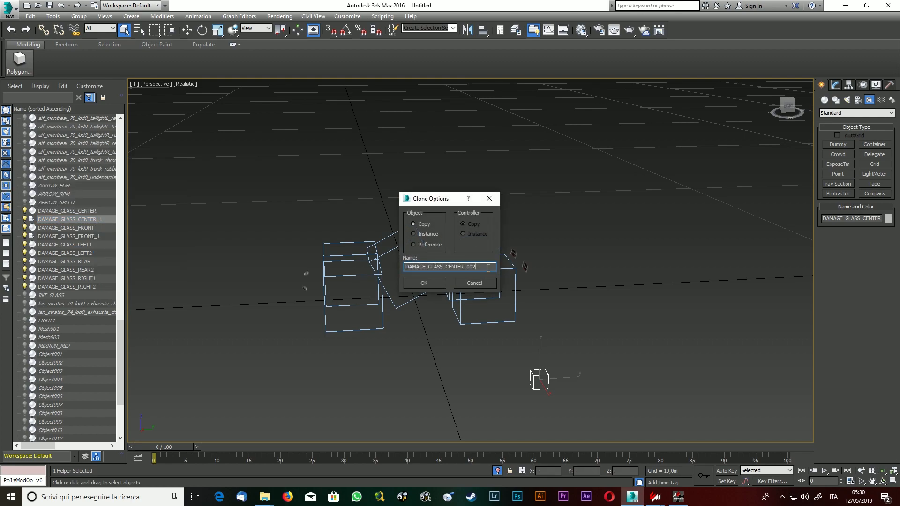
{"action": "key", "text": "BackSpace"}
{"action": "key", "text": "BackSpace"}
{"action": "key", "text": "BackSpace"}
{"action": "key", "text": "BackSpace"}
{"action": "key", "text": "BackSpace"}
{"action": "key", "text": "BackSpace"}
{"action": "key", "text": "BackSpace"}
{"action": "key", "text": "BackSpace"}
{"action": "key", "text": "BackSpace"}
{"action": "type", "text": "REAR"}
{"action": "key", "text": "Return"}
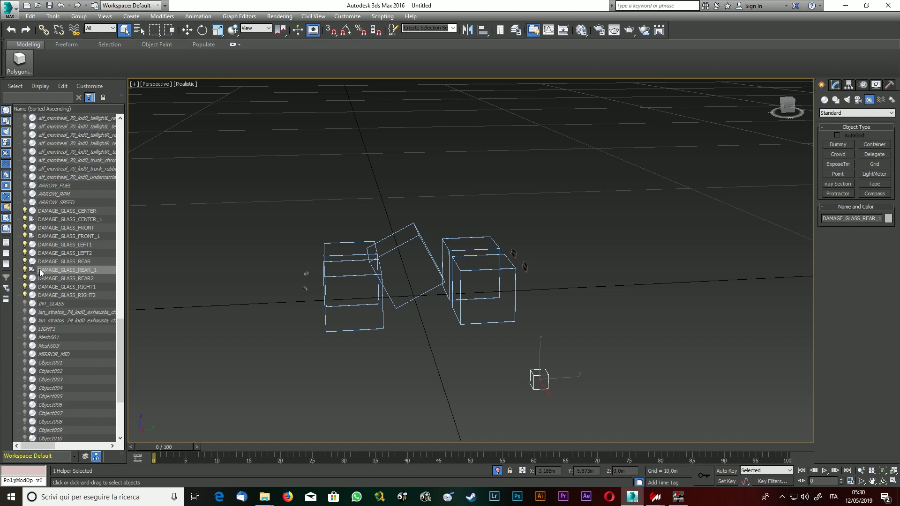
Clone the DAMAGE_GLASS_REAR_1 dummy as a copy named DAMAGE_GLASS_REAR_2.
{"action": "right_click", "coordinate": [93, 267]}
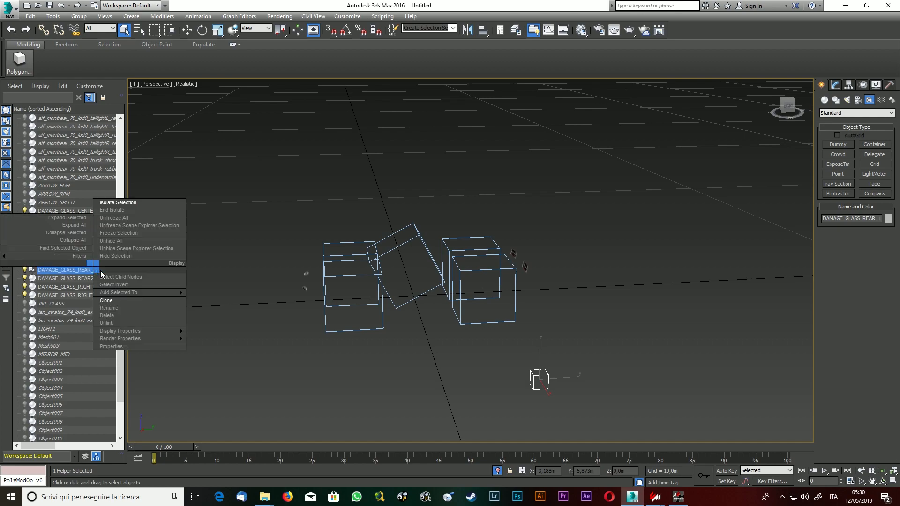
{"action": "left_click", "coordinate": [116, 306]}
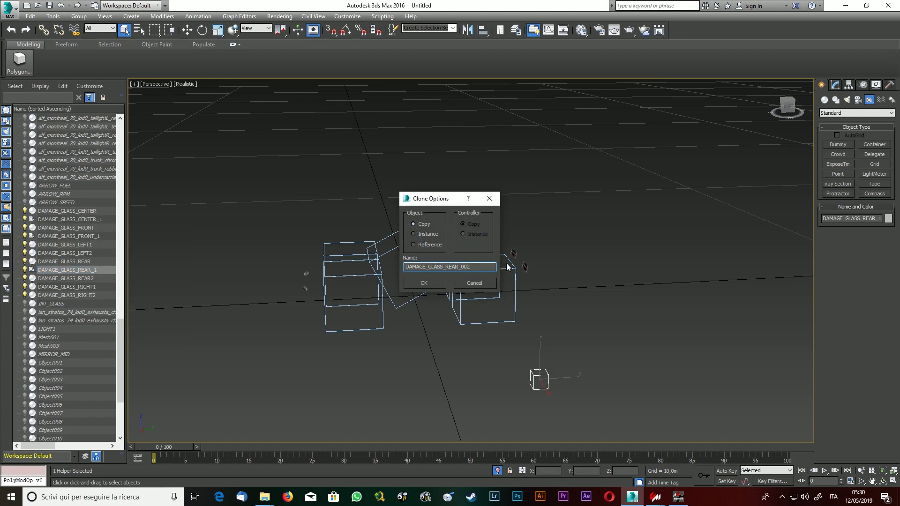
{"action": "key", "text": "BackSpace"}
{"action": "key", "text": "Return"}
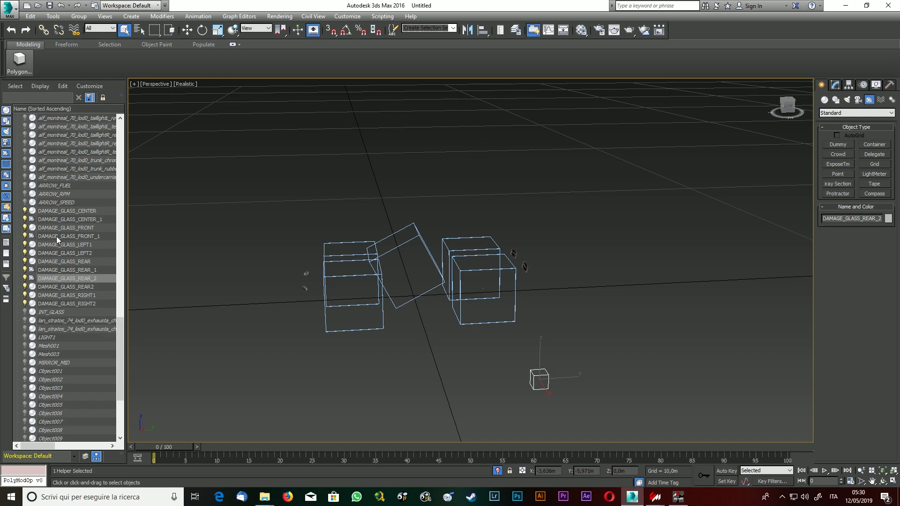
Clone the DAMAGE_GLASS_REAR_1 dummy as a copy named DAMAGE_GLASS_RIGHT_1.
{"action": "left_click", "coordinate": [55, 270]}
{"action": "right_click", "coordinate": [55, 270]}
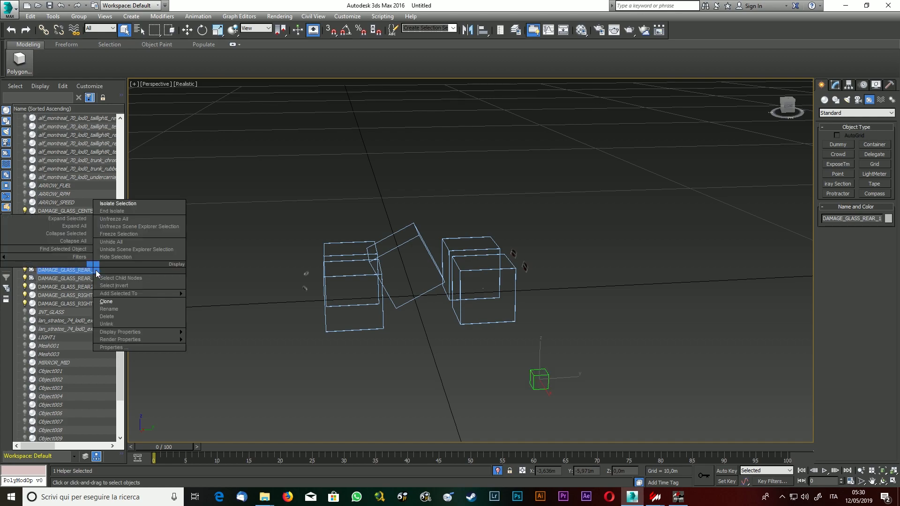
{"action": "left_click", "coordinate": [139, 301]}
{"action": "key", "text": "BackSpace"}
{"action": "key", "text": "BackSpace"}
{"action": "key", "text": "BackSpace"}
{"action": "key", "text": "BackSpace"}
{"action": "key", "text": "BackSpace"}
{"action": "key", "text": "BackSpace"}
{"action": "key", "text": "BackSpace"}
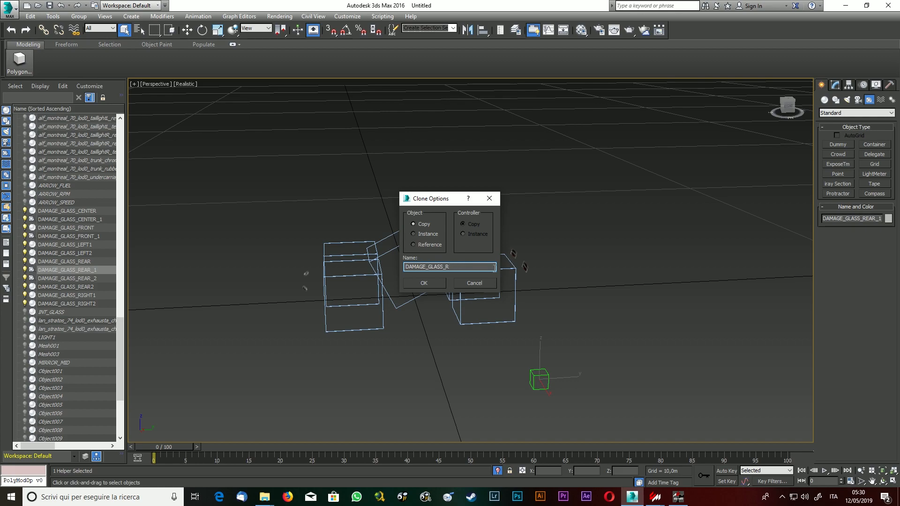
{"action": "type", "text": "IGHT_1"}
{"action": "key", "text": "Return"}
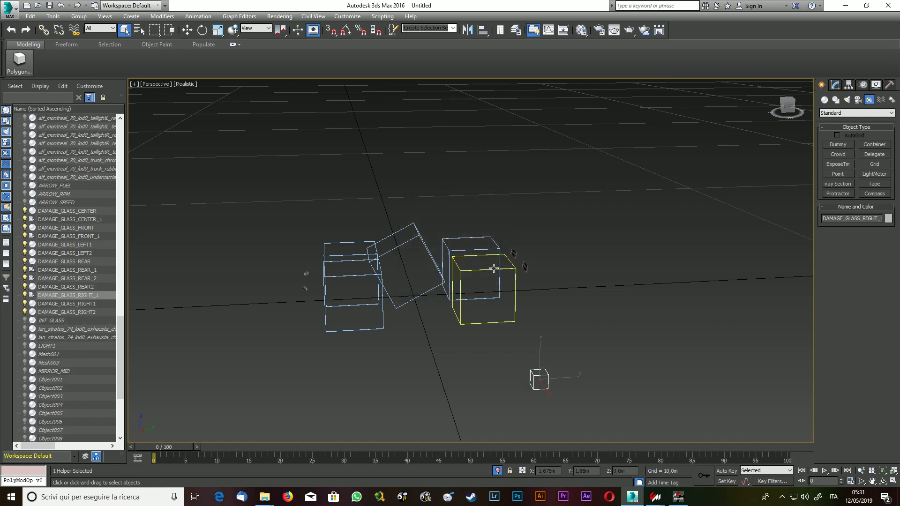
Clone the DAMAGE_GLASS_RIGHT_1 dummy as a copy named DAMAGE_GLASS_RIGHT_2.
{"action": "right_click", "coordinate": [93, 295]}
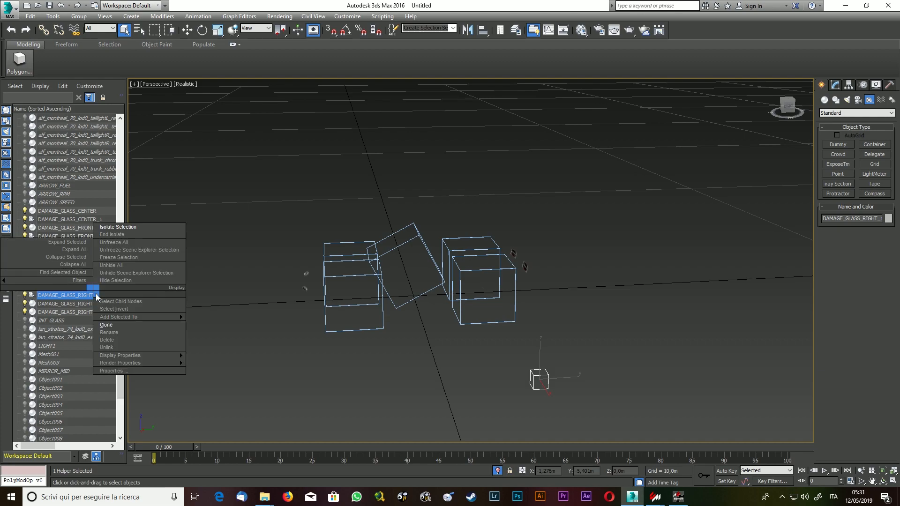
{"action": "left_click", "coordinate": [145, 328]}
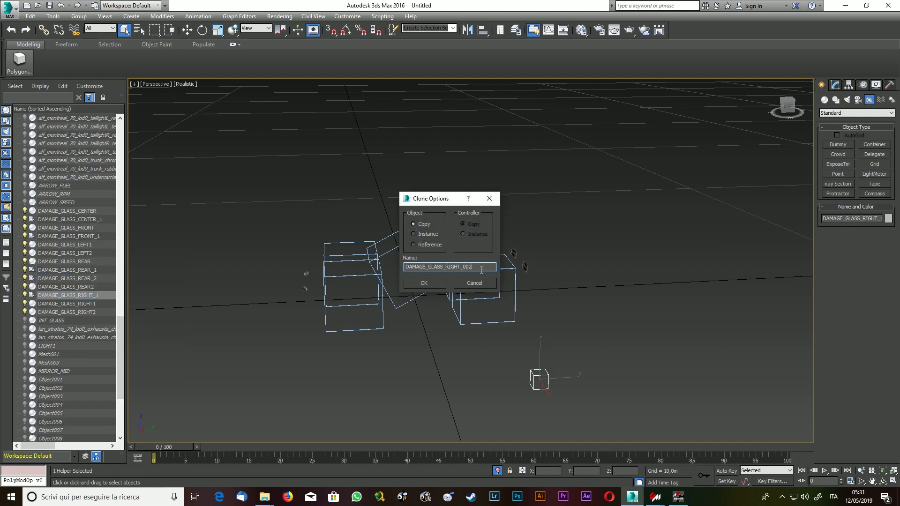
{"action": "key", "text": "BackSpace"}
{"action": "key", "text": "BackSpace"}
{"action": "key", "text": "BackSpace"}
{"action": "type", "text": "2"}
{"action": "key", "text": "Return"}
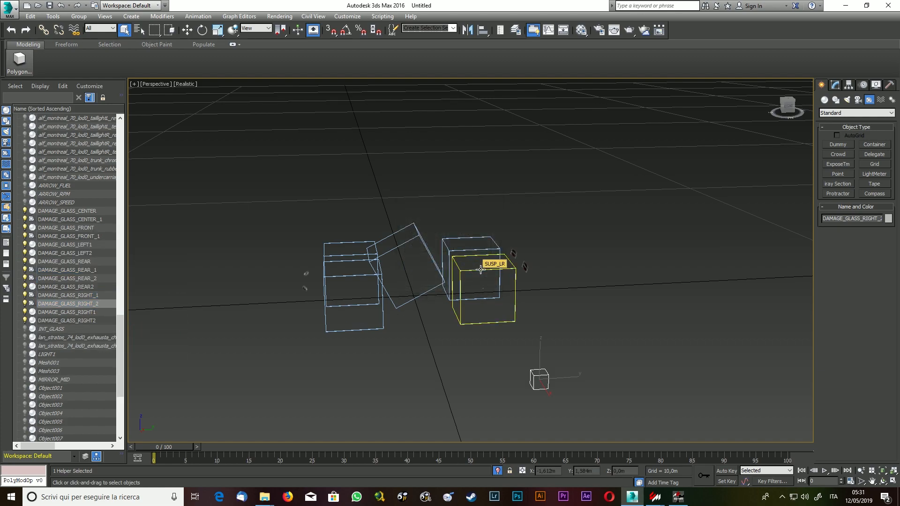
Clone the DAMAGE_GLASS_RIGHT_1 dummy as a copy named DAMAGE_GLASS_LEFT_1.
{"action": "right_click", "coordinate": [66, 295]}
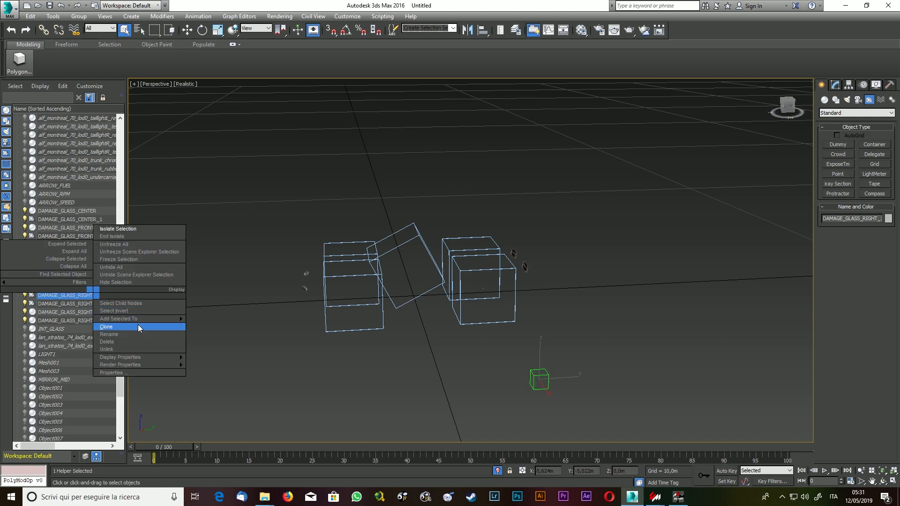
{"action": "left_click", "coordinate": [138, 326]}
{"action": "key", "text": "BackSpace"}
{"action": "key", "text": "BackSpace"}
{"action": "key", "text": "BackSpace"}
{"action": "key", "text": "BackSpace"}
{"action": "key", "text": "BackSpace"}
{"action": "key", "text": "BackSpace"}
{"action": "key", "text": "BackSpace"}
{"action": "key", "text": "BackSpace"}
{"action": "key", "text": "BackSpace"}
{"action": "type", "text": "LEFT_1"}
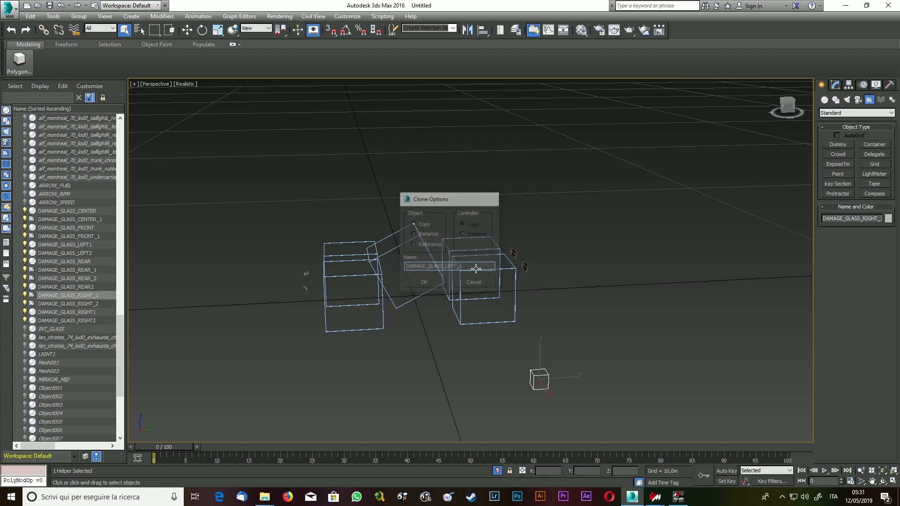
{"action": "key", "text": "Return"}
Clone the DAMAGE_GLASS_LEFT_1 dummy as a copy named DAMAGE_GLASS_LEFT_2.
{"action": "right_click", "coordinate": [60, 243]}
{"action": "left_click", "coordinate": [109, 273]}
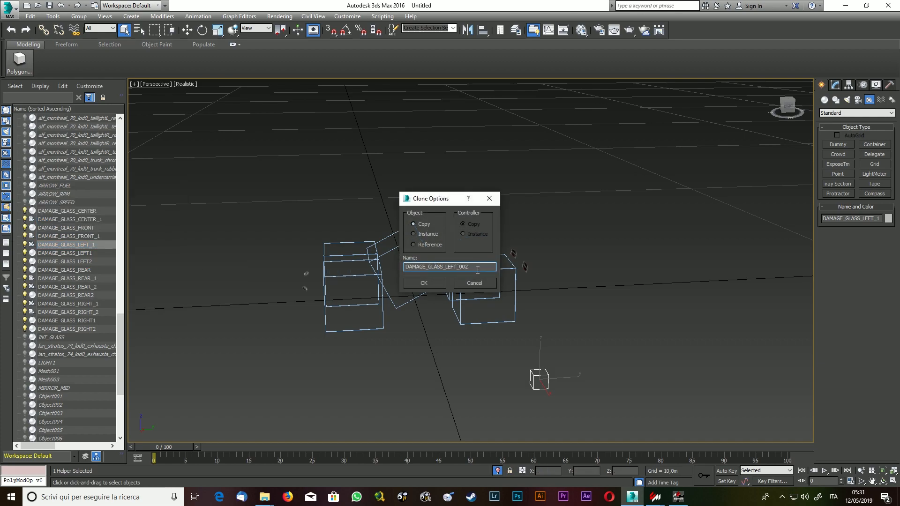
{"action": "key", "text": "BackSpace"}
{"action": "key", "text": "BackSpace"}
{"action": "key", "text": "BackSpace"}
{"action": "type", "text": "2"}
{"action": "key", "text": "Return"}
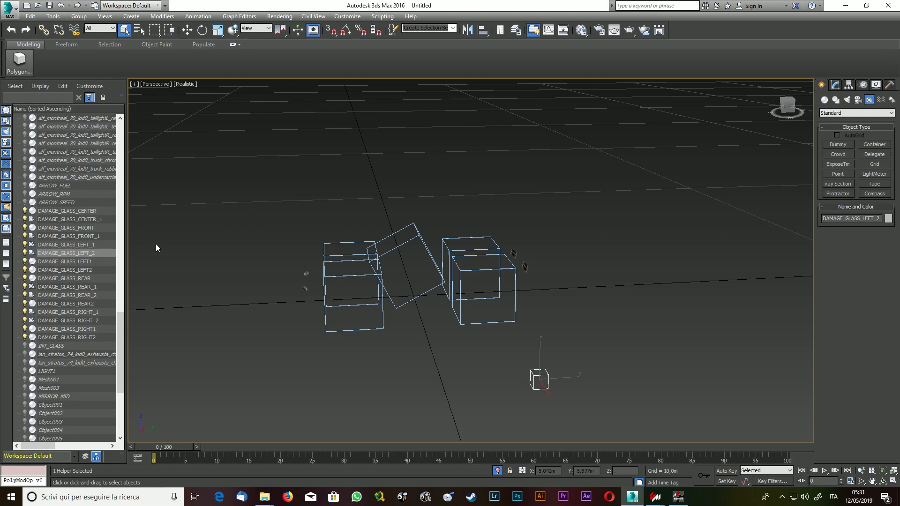
Align the DAMAGE_GLASS_FRONT_1 dummy to the DAMAGE_GLASS_FRONT mesh in X, Y and Z position, pivot point to pivot point.
{"action": "left_click_drag", "start_coordinate": [789, 111], "coordinate": [809, 120]}
{"action": "scroll", "coordinate": [226, 311], "scroll_direction": "up", "scroll_amount": 5}
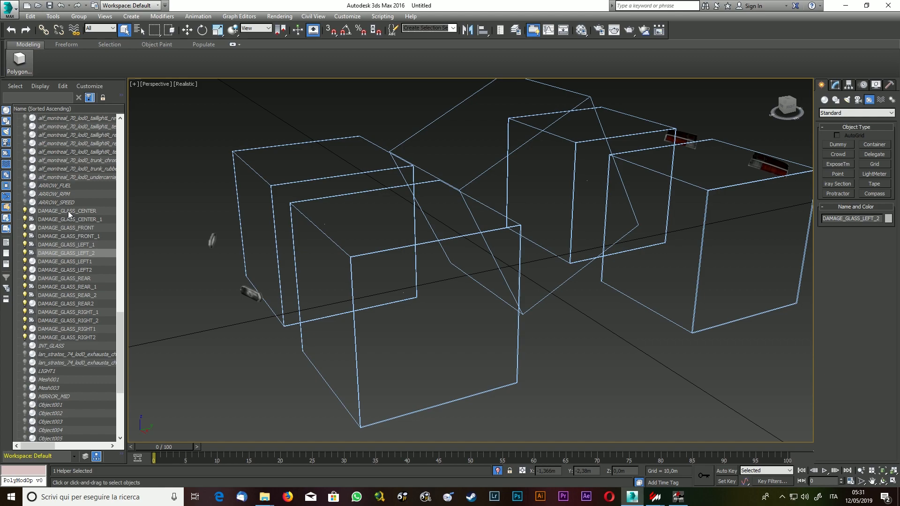
{"action": "left_click", "coordinate": [71, 234]}
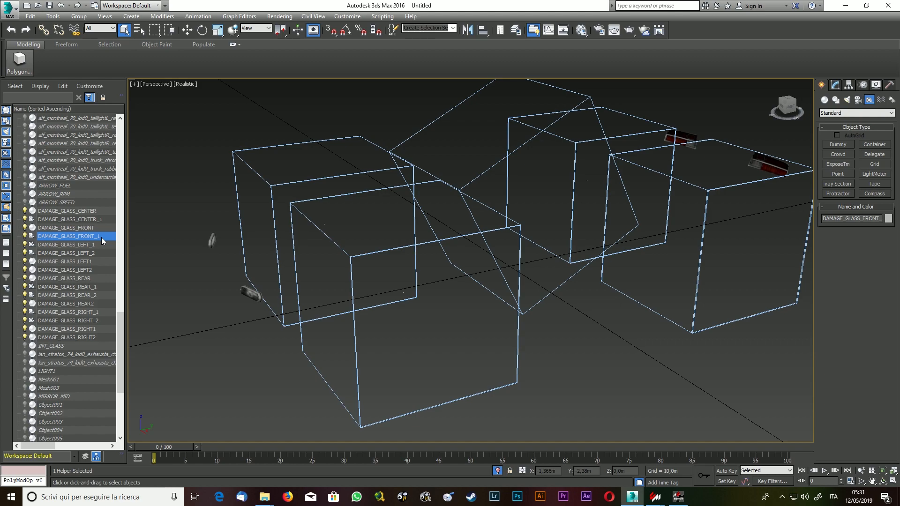
{"action": "left_click", "coordinate": [484, 31]}
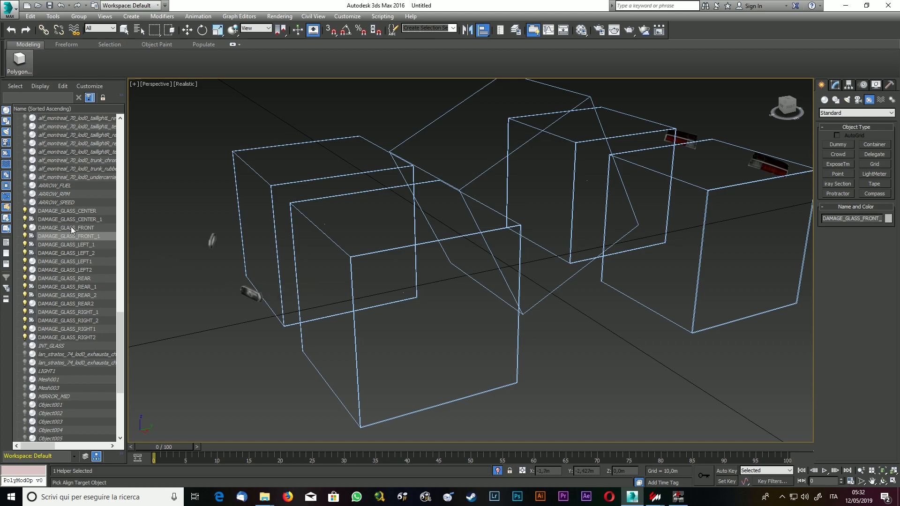
{"action": "left_click", "coordinate": [252, 293]}
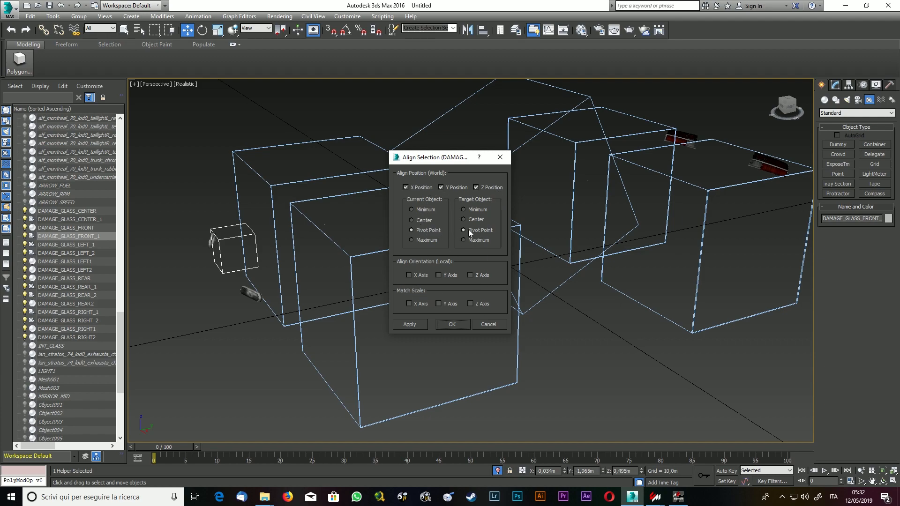
{"action": "left_click", "coordinate": [453, 324]}
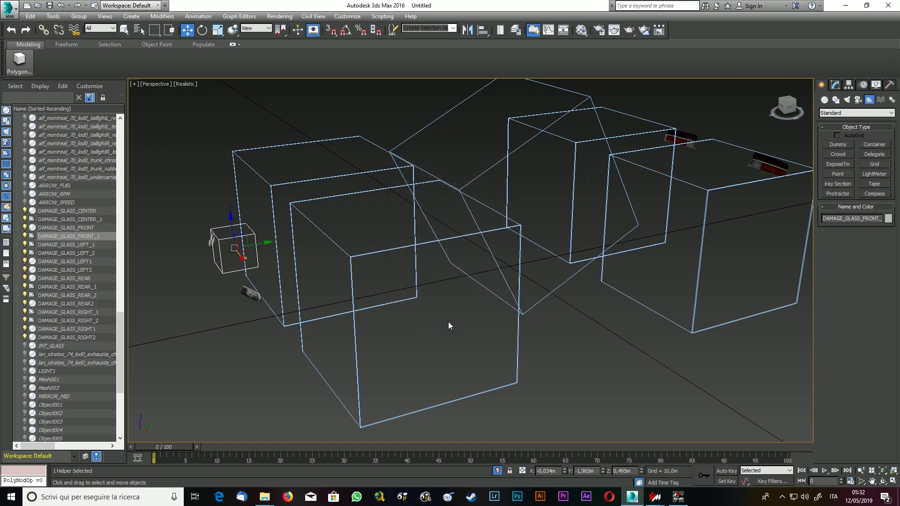
Make the DAMAGE_GLASS_FRONT mesh a child of the DAMAGE_GLASS_FRONT_1 dummy in the scene hierarchy.
{"action": "left_click", "coordinate": [786, 103]}
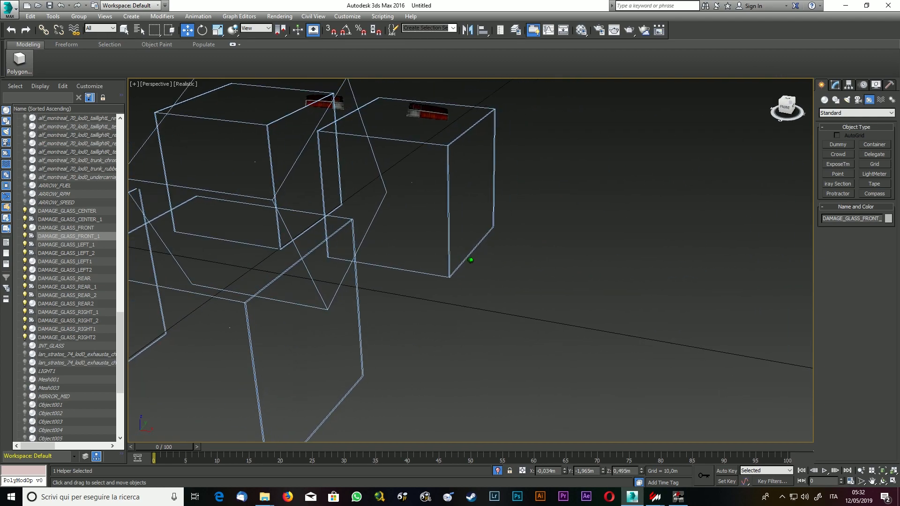
{"action": "scroll", "coordinate": [537, 225], "scroll_direction": "up", "scroll_amount": 8}
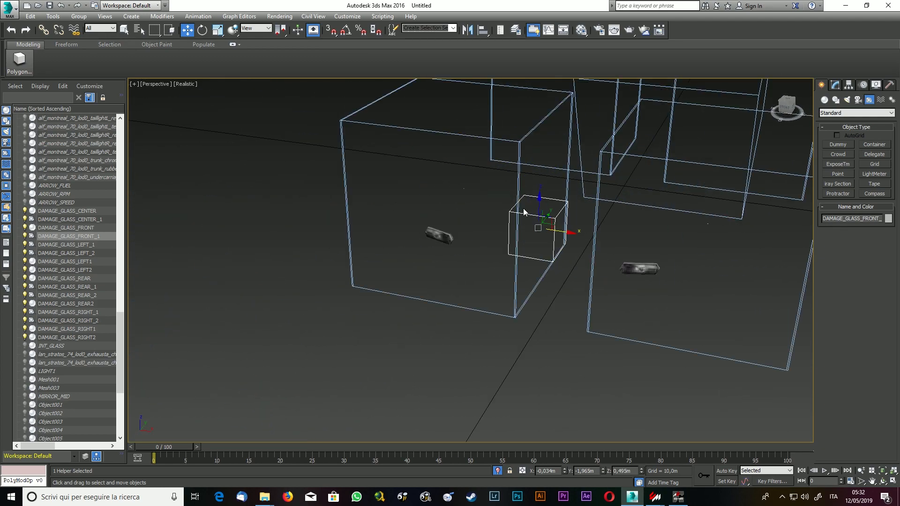
{"action": "left_click", "coordinate": [785, 105]}
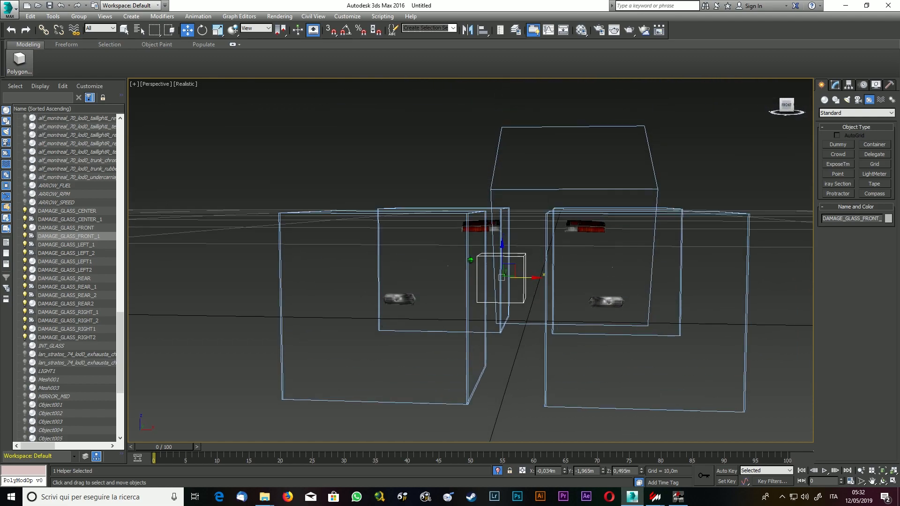
{"action": "left_click_drag", "start_coordinate": [787, 105], "coordinate": [776, 115]}
{"action": "scroll", "coordinate": [716, 142], "scroll_direction": "down", "scroll_amount": 5}
{"action": "scroll", "coordinate": [605, 281], "scroll_direction": "up", "scroll_amount": 5}
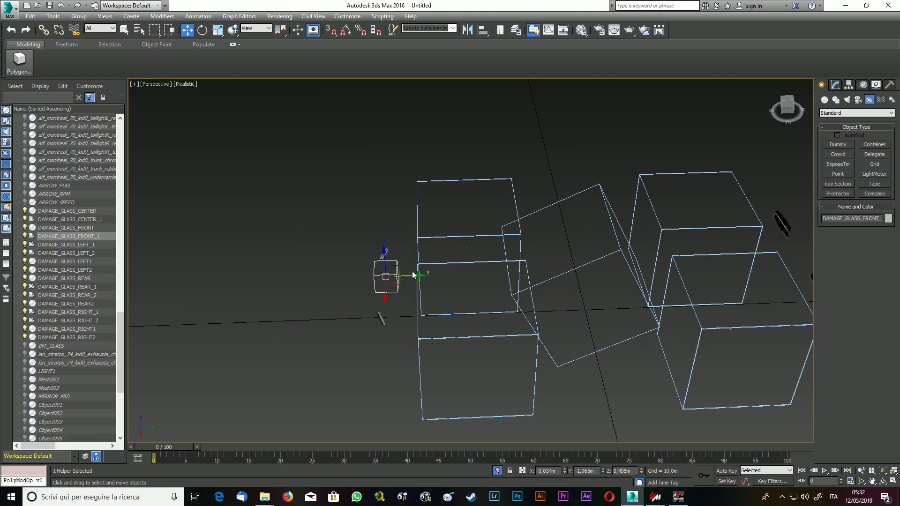
{"action": "left_click", "coordinate": [64, 228]}
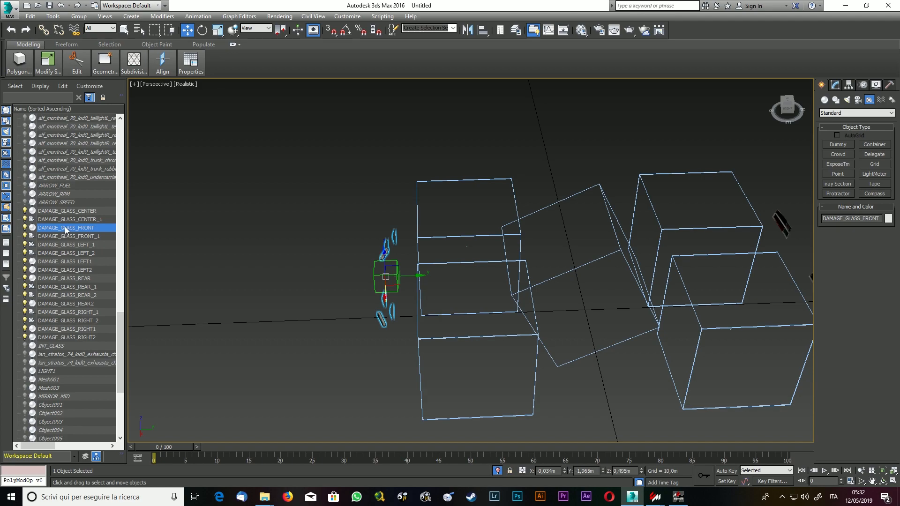
{"action": "left_click_drag", "start_coordinate": [66, 229], "coordinate": [66, 241]}
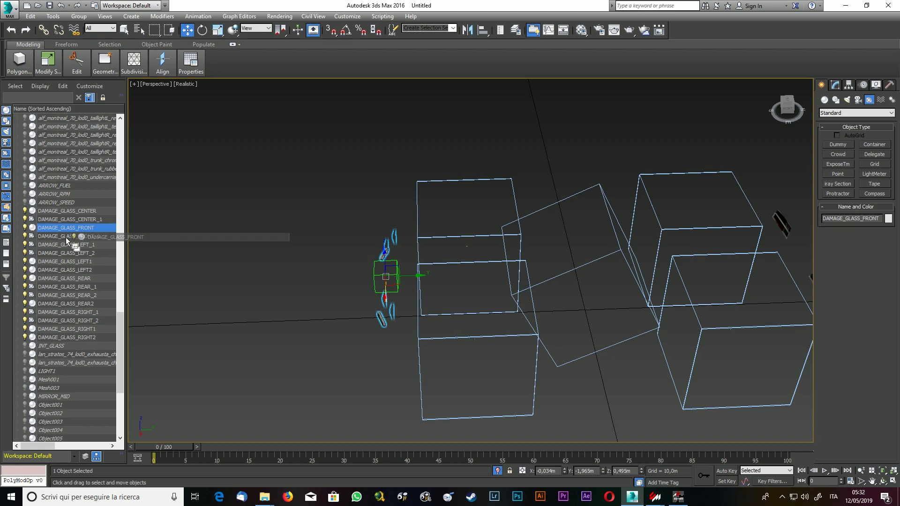
{"action": "left_click_drag", "start_coordinate": [66, 237], "coordinate": [66, 237]}
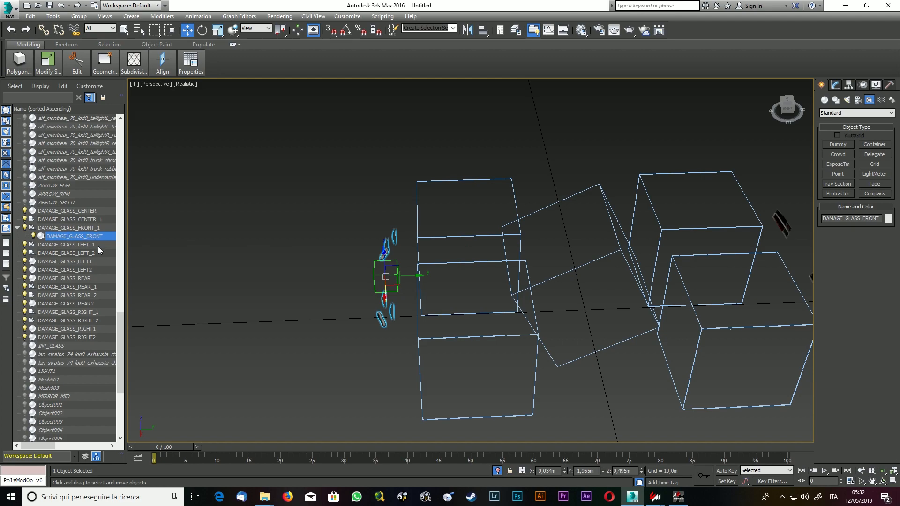
Align the DAMAGE_GLASS_CENTER_1 dummy to the DAMAGE_GLASS_CENTER mesh in X, Y and Z position, pivot point to pivot point.
{"action": "scroll", "coordinate": [610, 300], "scroll_direction": "down", "scroll_amount": 5}
{"action": "scroll", "coordinate": [500, 319], "scroll_direction": "up", "scroll_amount": 5}
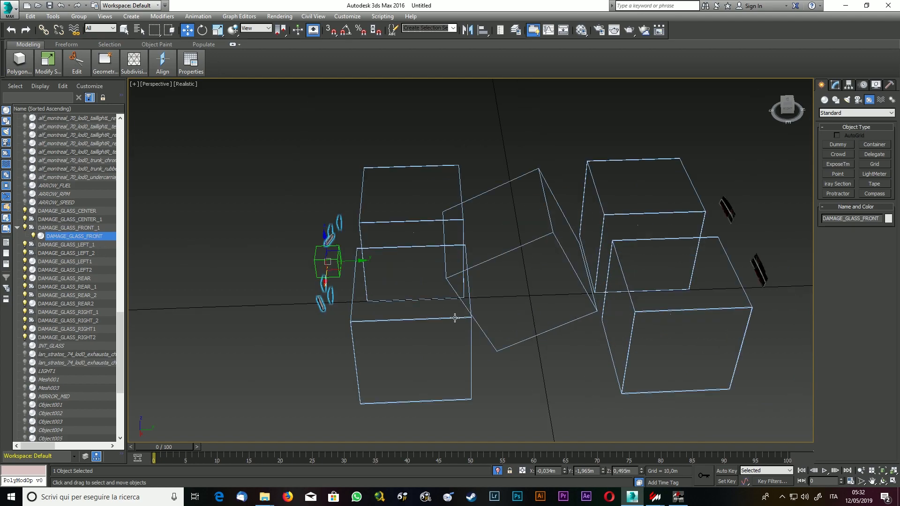
{"action": "left_click", "coordinate": [74, 211]}
{"action": "left_click", "coordinate": [67, 219]}
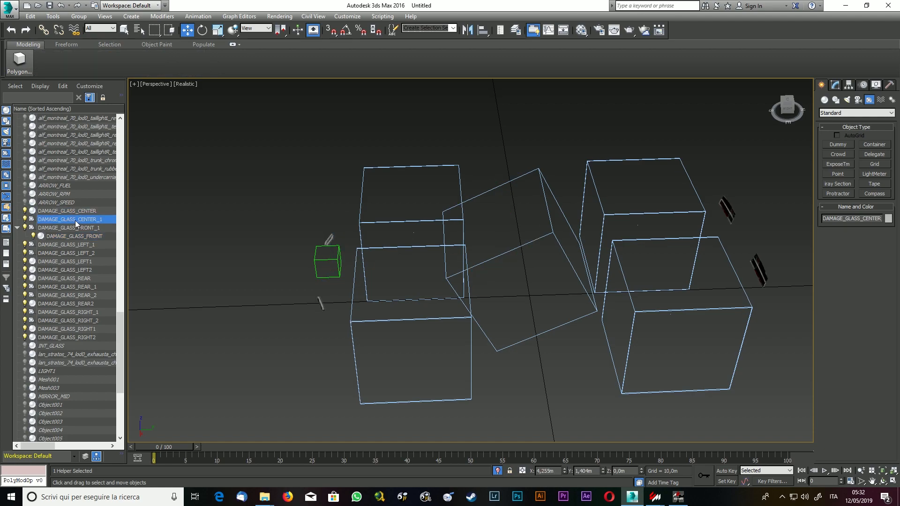
{"action": "left_click", "coordinate": [485, 31]}
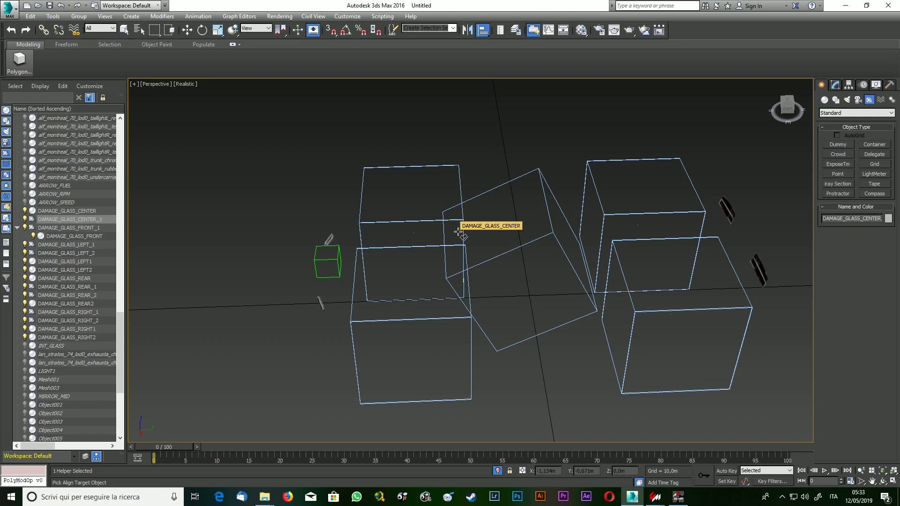
{"action": "left_click", "coordinate": [77, 211]}
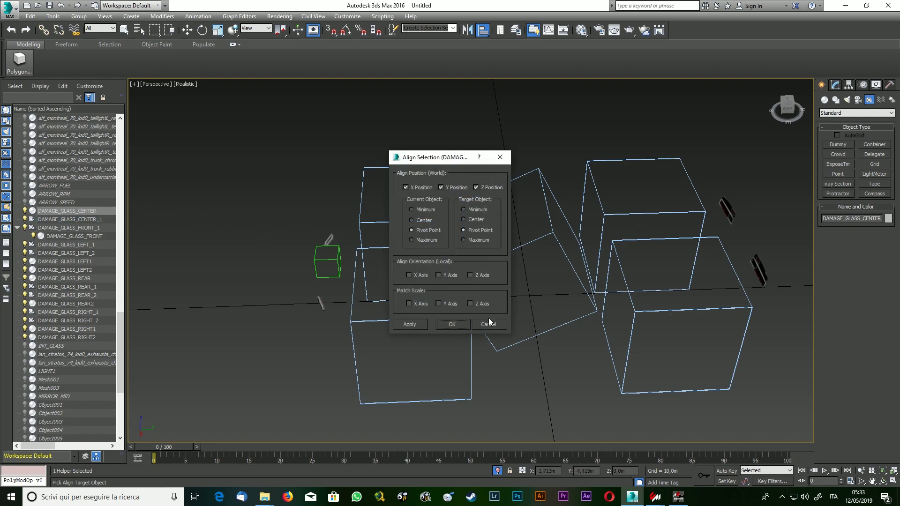
{"action": "left_click", "coordinate": [452, 323]}
{"action": "mouse_move", "coordinate": [788, 109]}
{"action": "left_mouse_down"}
{"action": "mouse_move", "coordinate": [797, 105]}
{"action": "mouse_move", "coordinate": [787, 108]}
{"action": "left_mouse_up"}
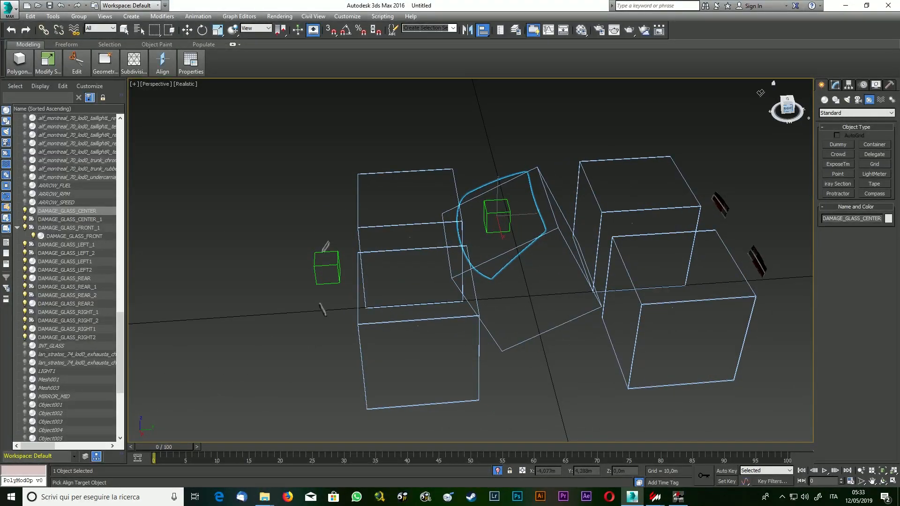
{"action": "left_click", "coordinate": [484, 31]}
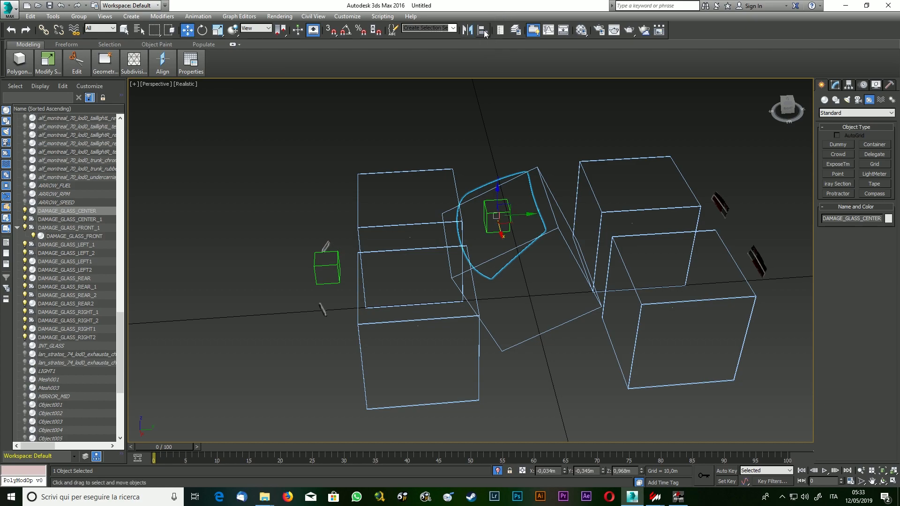
Align the DAMAGE_GLASS_LEFT_1 dummy to the DAMAGE_GLASS_LEFT1 mesh in X, Y and Z position, pivot point to pivot point.
{"action": "left_click", "coordinate": [63, 245]}
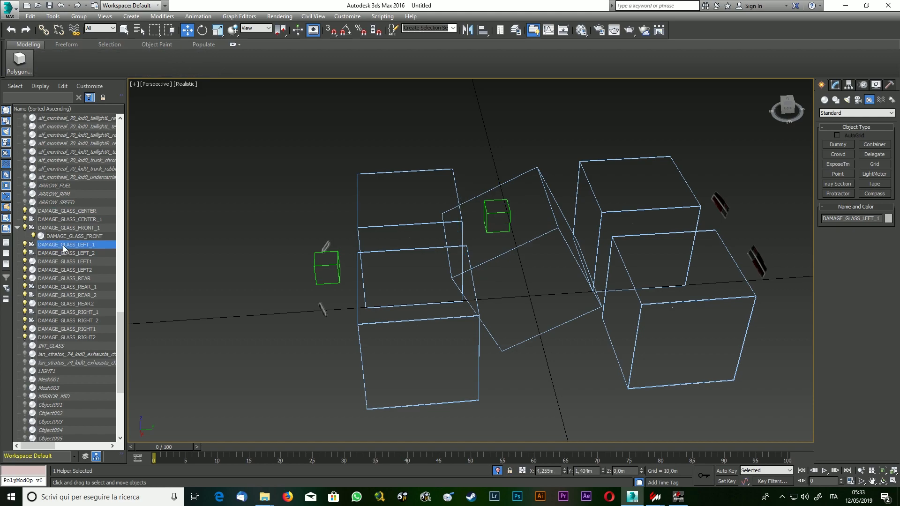
{"action": "left_click", "coordinate": [483, 31]}
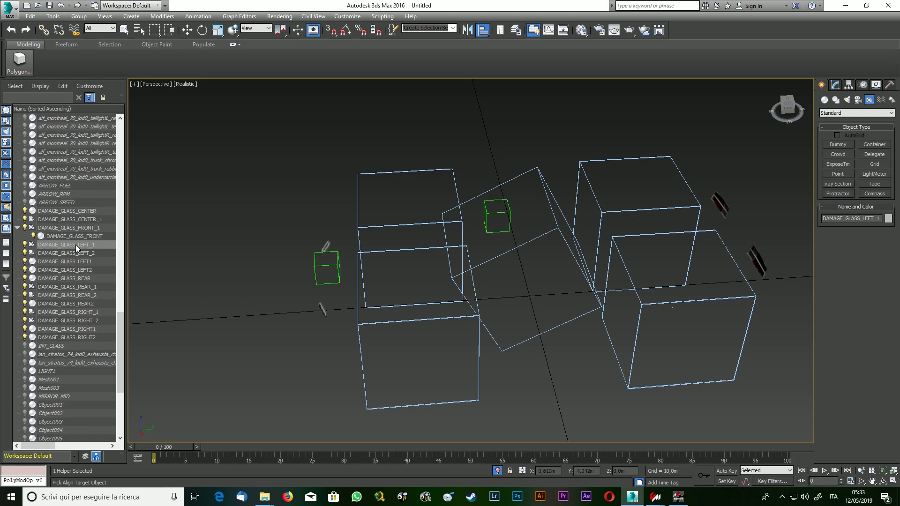
{"action": "left_click", "coordinate": [50, 261]}
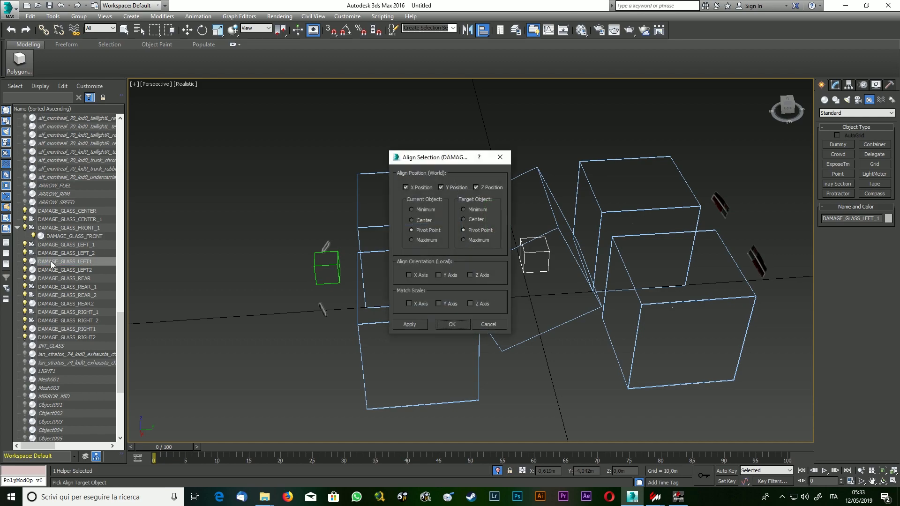
{"action": "left_click", "coordinate": [458, 324]}
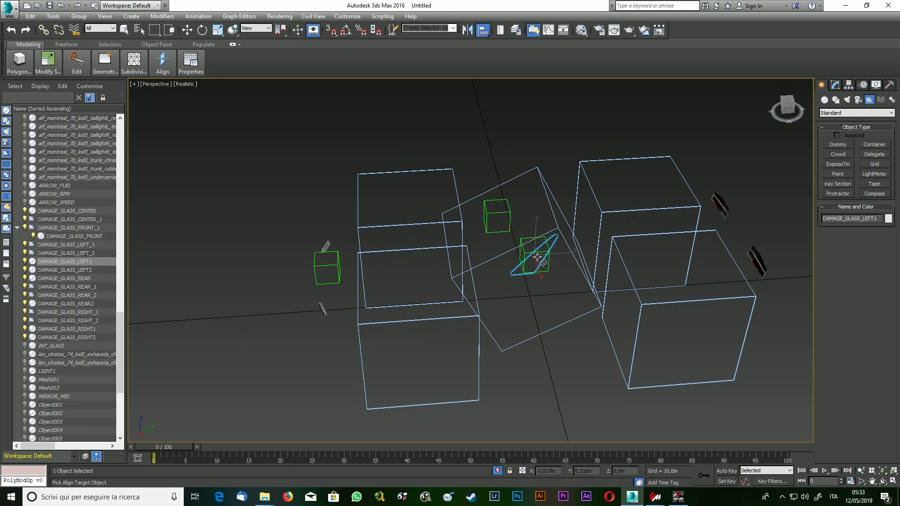
{"action": "left_click", "coordinate": [482, 31]}
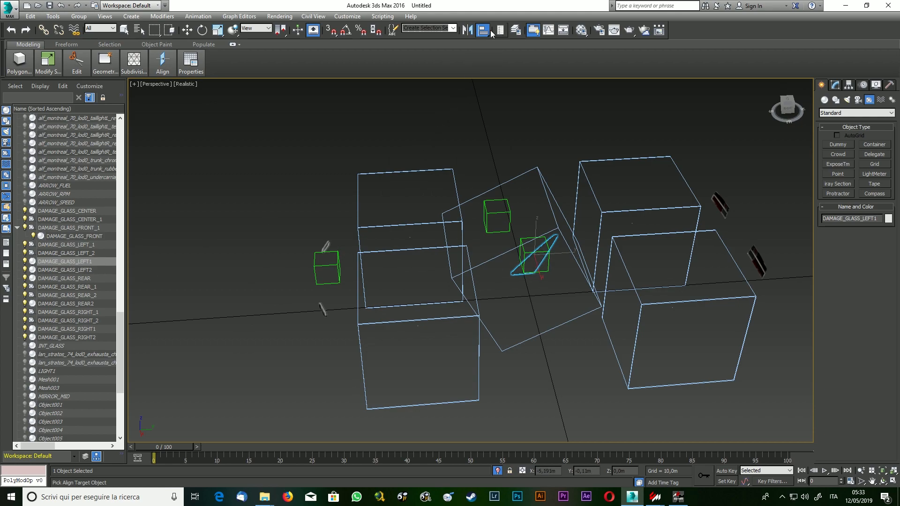
{"action": "left_click", "coordinate": [71, 271]}
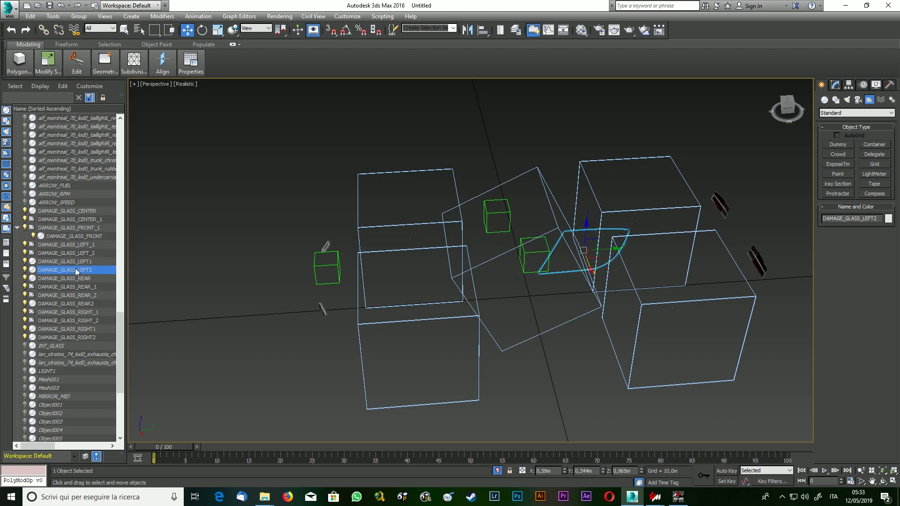
{"action": "left_click", "coordinate": [482, 30]}
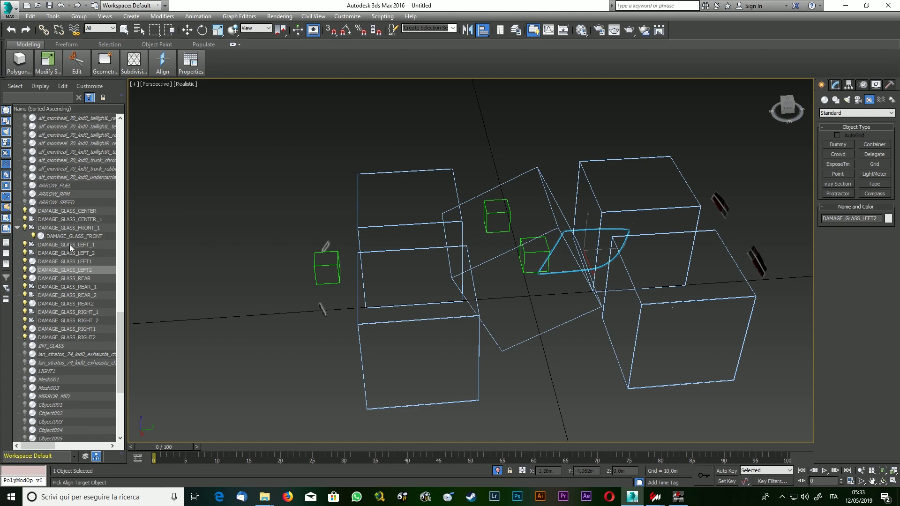
{"action": "key", "text": "Escape"}
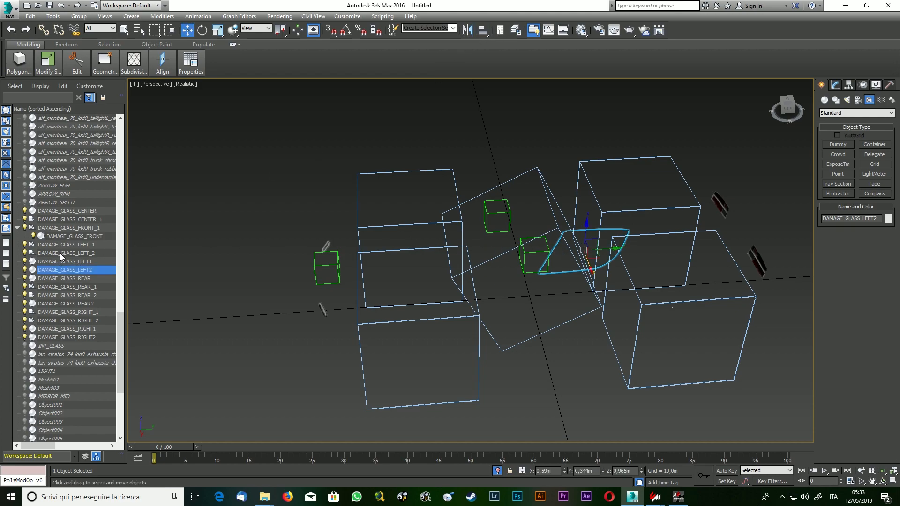
Align the DAMAGE_GLASS_LEFT_2 dummy to the DAMAGE_GLASS_LEFT2 mesh in X, Y and Z position, pivot point to pivot point.
{"action": "left_click", "coordinate": [60, 253]}
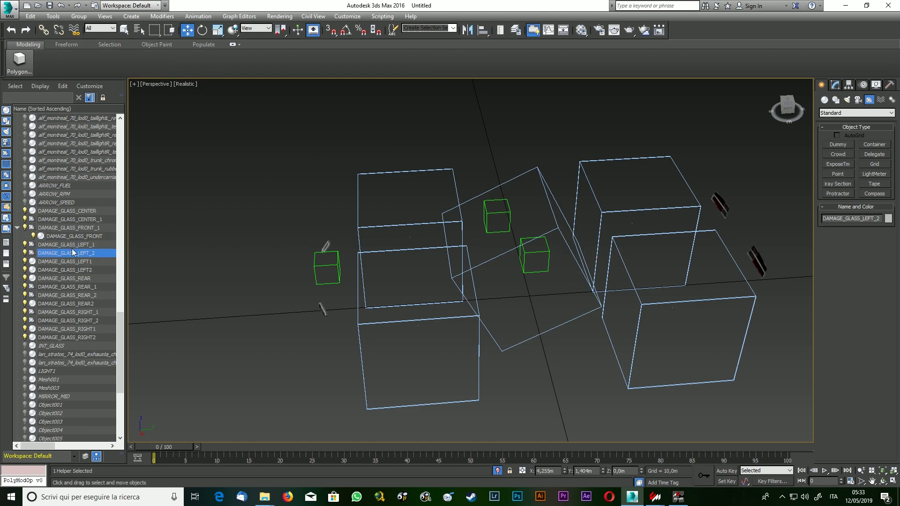
{"action": "left_click", "coordinate": [484, 30]}
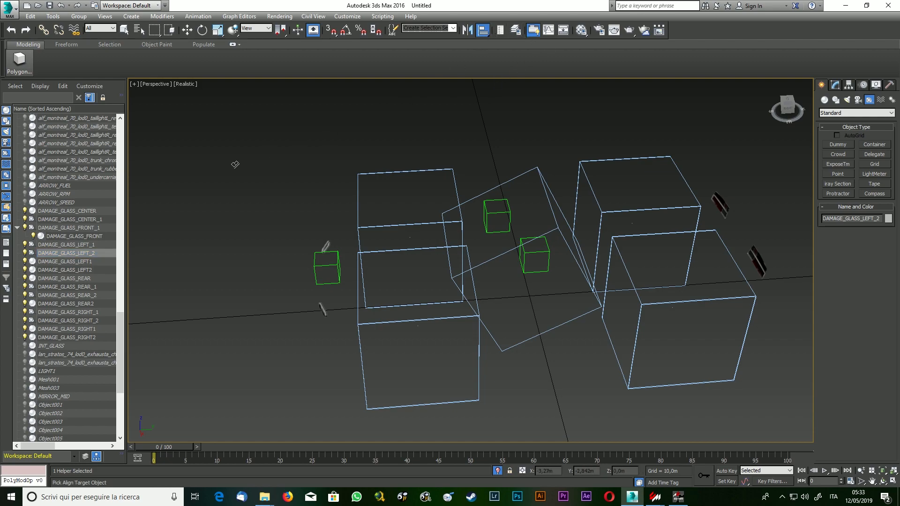
{"action": "left_click", "coordinate": [63, 269]}
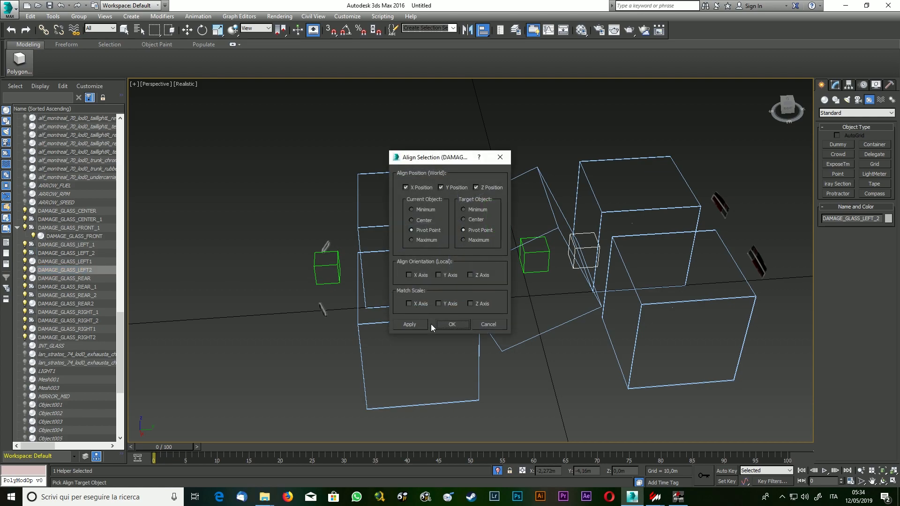
{"action": "left_click", "coordinate": [449, 324]}
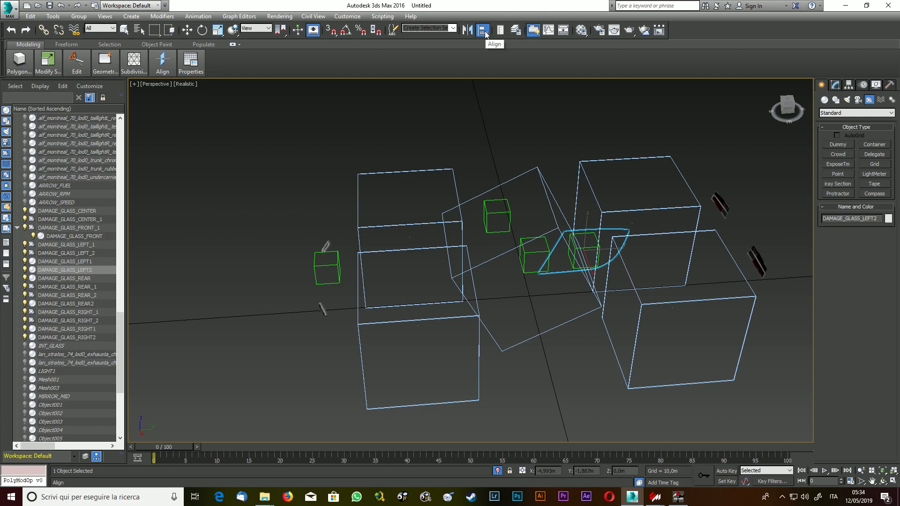
{"action": "key", "text": "w"}
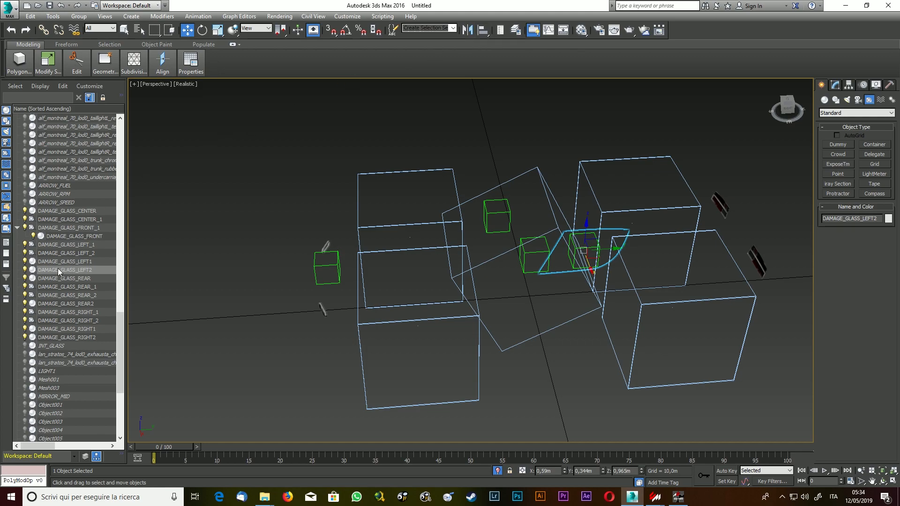
Parent the DAMAGE_GLASS_LEFT1 mesh to the DAMAGE_GLASS_LEFT_1 dummy and the DAMAGE_GLASS_LEFT2 mesh to the DAMAGE_GLASS_LEFT_2 dummy.
{"action": "left_click", "coordinate": [60, 245]}
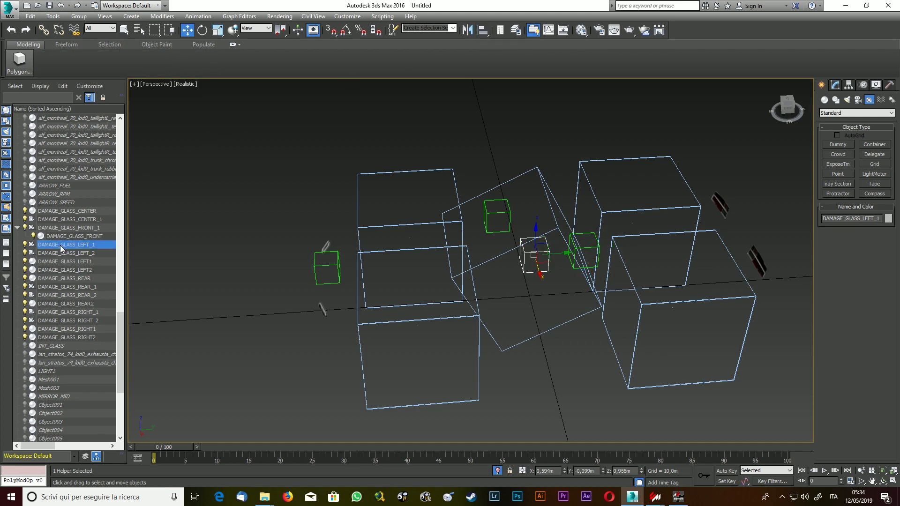
{"action": "left_click", "coordinate": [55, 263]}
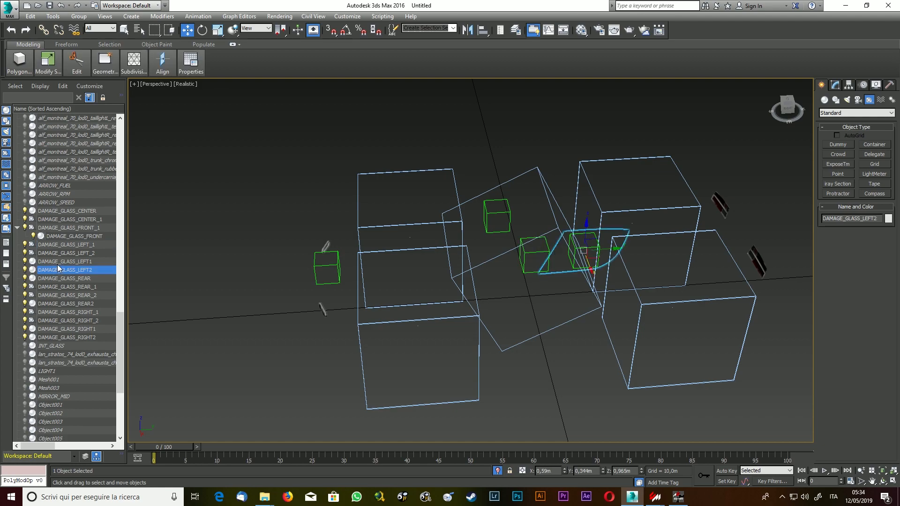
{"action": "mouse_move", "coordinate": [54, 263]}
{"action": "left_mouse_down"}
{"action": "mouse_move", "coordinate": [68, 254]}
{"action": "mouse_move", "coordinate": [58, 247]}
{"action": "left_mouse_up"}
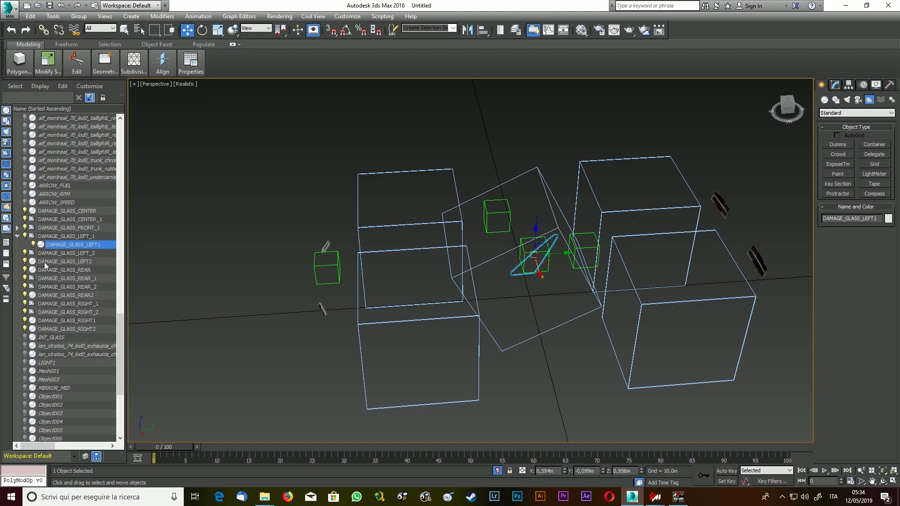
{"action": "left_click", "coordinate": [46, 262]}
{"action": "left_click_drag", "start_coordinate": [55, 263], "coordinate": [59, 255]}
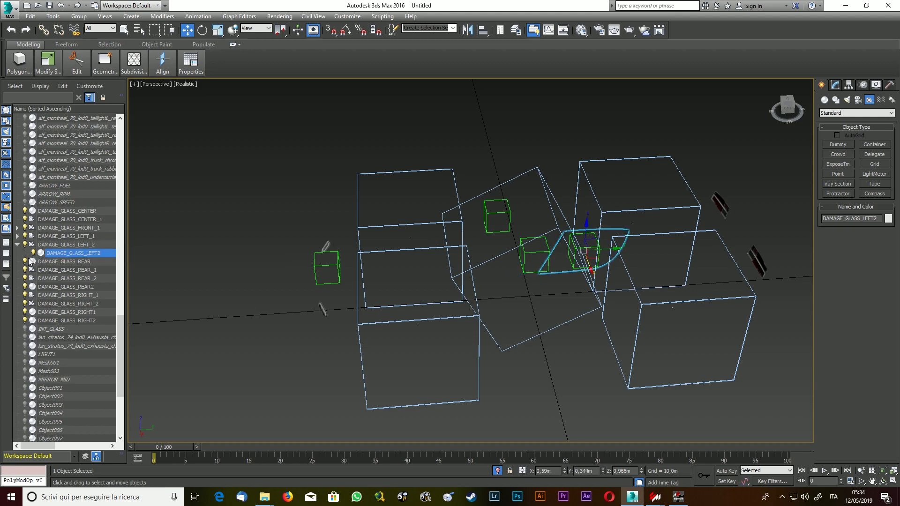
Align the DAMAGE_GLASS_REAR_1 dummy to the DAMAGE_GLASS_REAR mesh in X, Y and Z, pivot to pivot, and make the mesh its child.
{"action": "left_click", "coordinate": [60, 263]}
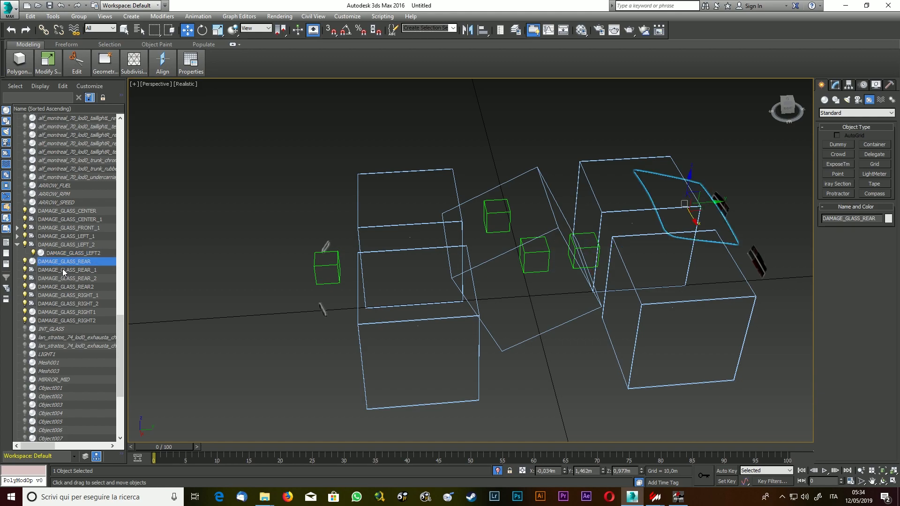
{"action": "left_click", "coordinate": [63, 269]}
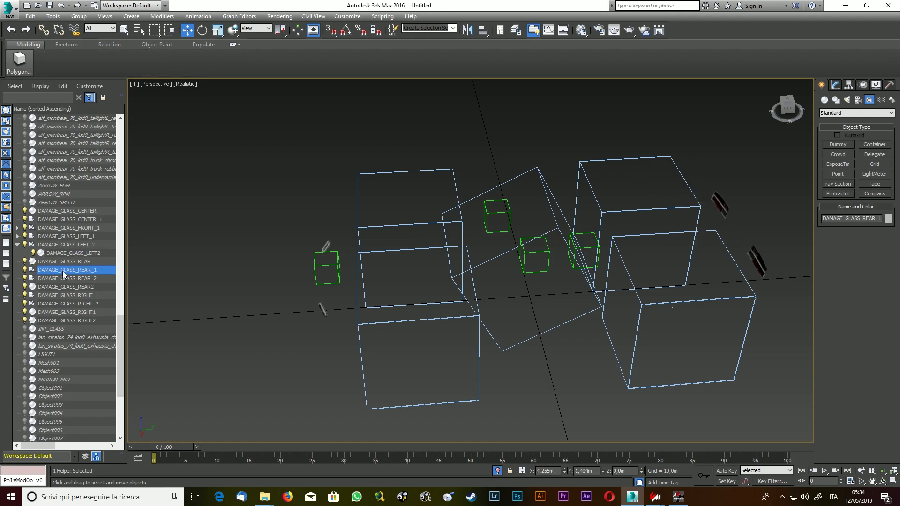
{"action": "left_click", "coordinate": [482, 30]}
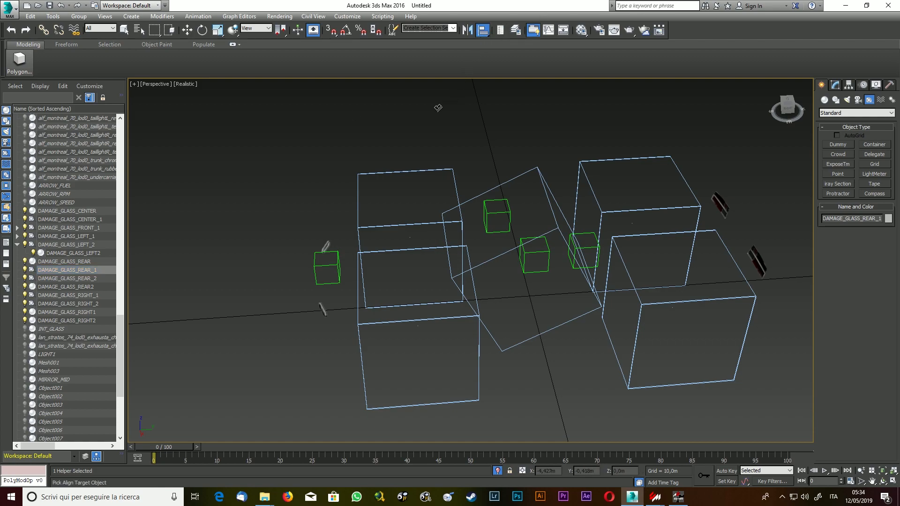
{"action": "left_click", "coordinate": [62, 262]}
{"action": "left_click", "coordinate": [449, 325]}
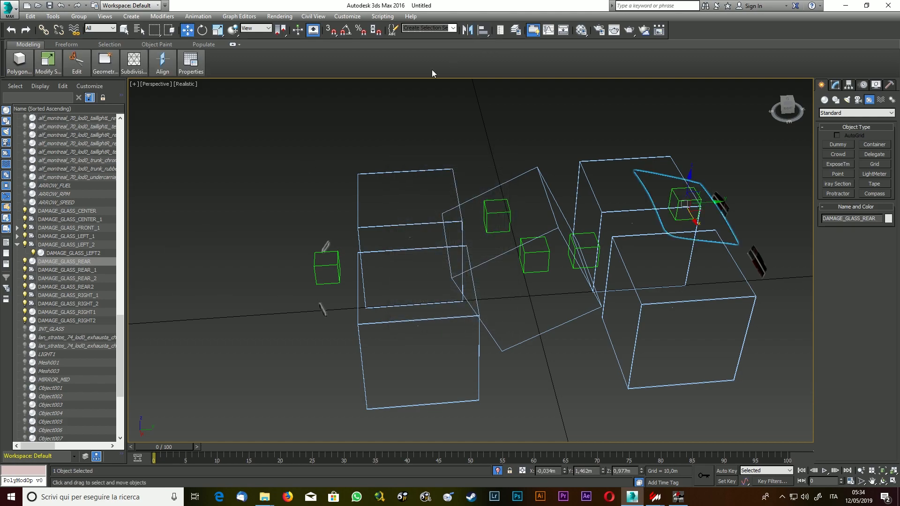
{"action": "left_click", "coordinate": [58, 261]}
{"action": "mouse_move", "coordinate": [59, 261]}
{"action": "left_mouse_down"}
{"action": "mouse_move", "coordinate": [69, 263]}
{"action": "mouse_move", "coordinate": [58, 271]}
{"action": "left_mouse_up"}
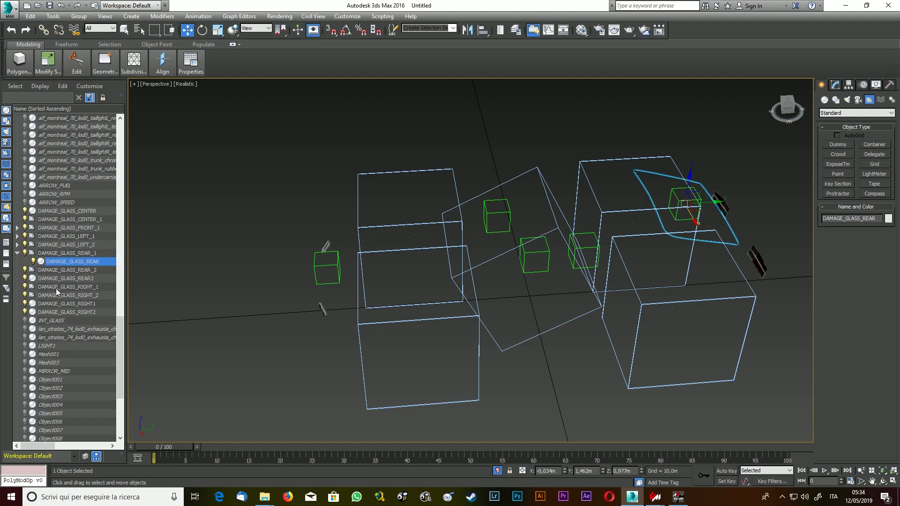
Align the DAMAGE_GLASS_REAR_2 dummy to the DAMAGE_GLASS_REAR2 mesh in X, Y and Z, pivot to pivot, and make the mesh its child.
{"action": "left_click", "coordinate": [57, 271]}
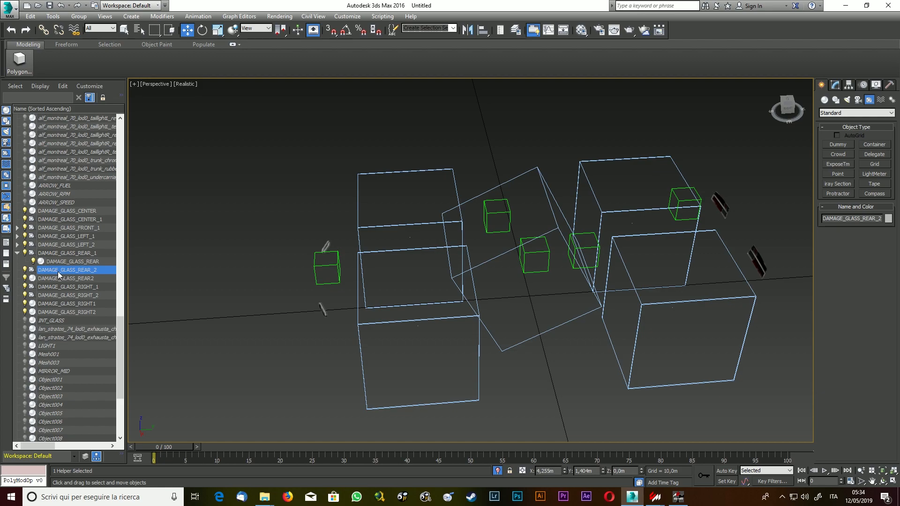
{"action": "left_click", "coordinate": [483, 30]}
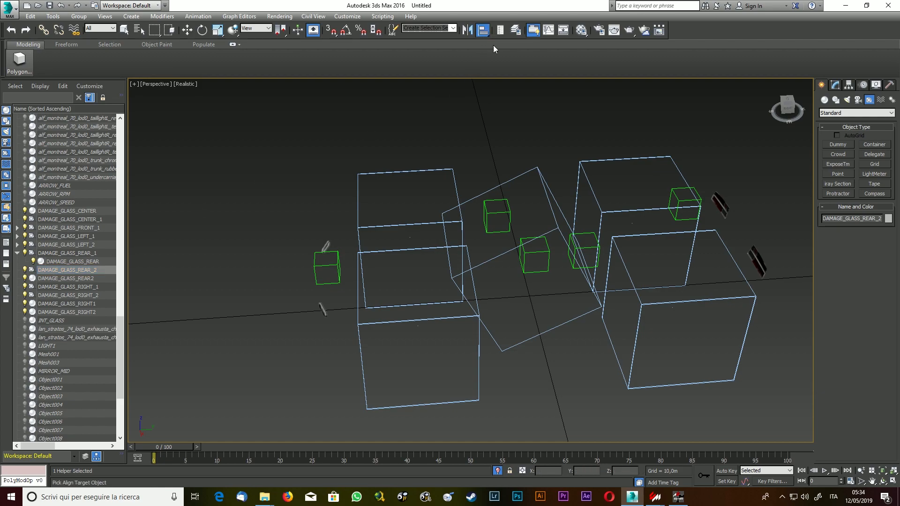
{"action": "left_click", "coordinate": [65, 279]}
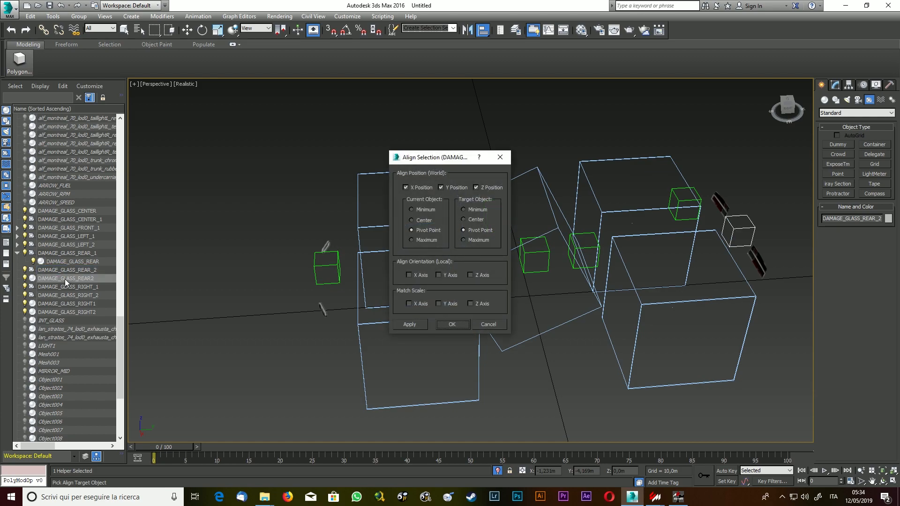
{"action": "left_click", "coordinate": [450, 321]}
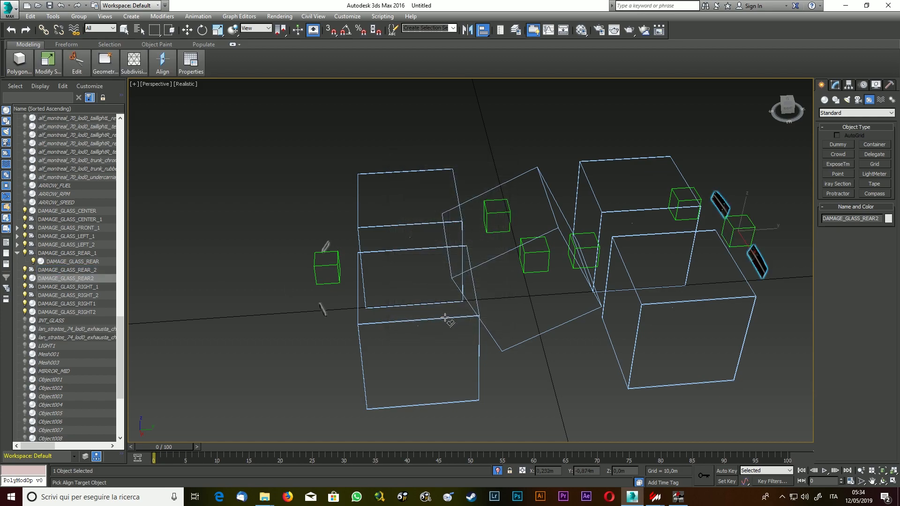
{"action": "left_click_drag", "start_coordinate": [791, 111], "coordinate": [761, 96]}
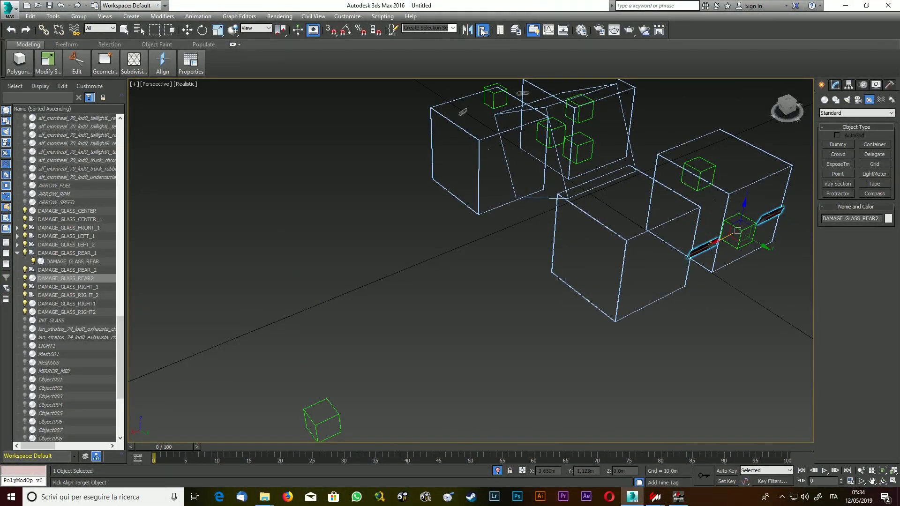
{"action": "key", "text": "w"}
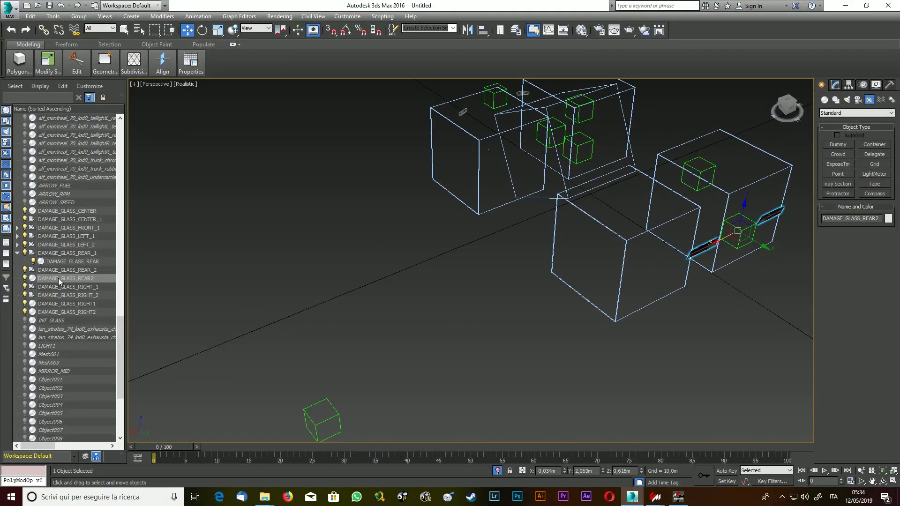
{"action": "left_click_drag", "start_coordinate": [57, 278], "coordinate": [58, 272]}
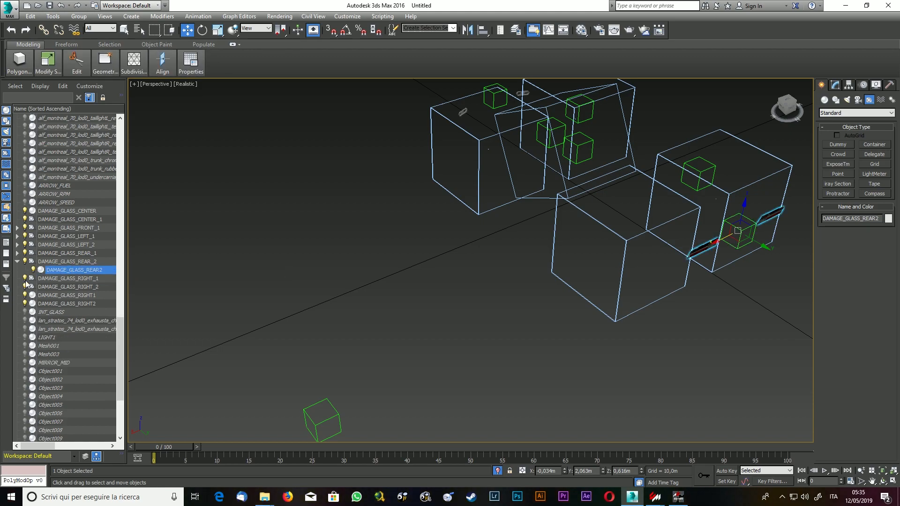
Align the DAMAGE_GLASS_RIGHT_1 dummy to the DAMAGE_GLASS_RIGHT1 mesh in X, Y and Z position, pivot point to pivot point.
{"action": "left_click_drag", "start_coordinate": [788, 105], "coordinate": [504, 219]}
{"action": "scroll", "coordinate": [504, 222], "scroll_direction": "down", "scroll_amount": 4}
{"action": "scroll", "coordinate": [615, 224], "scroll_direction": "up", "scroll_amount": 5}
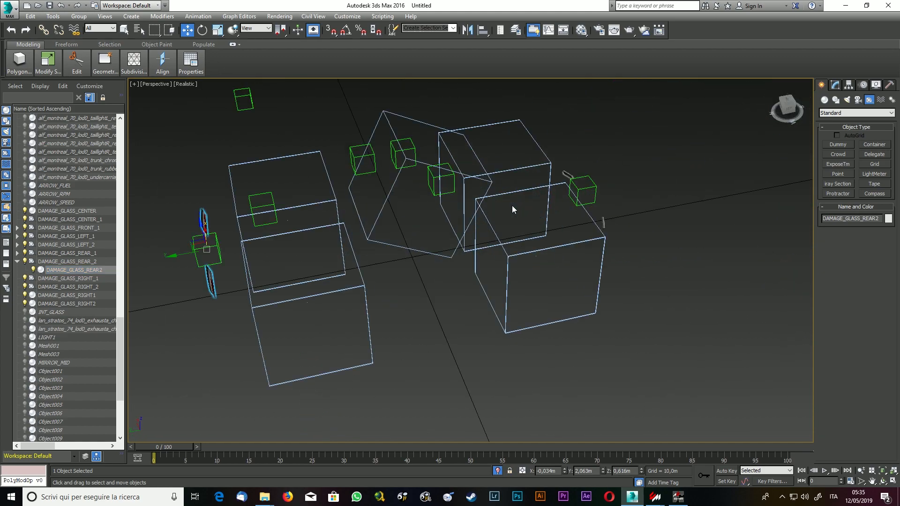
{"action": "scroll", "coordinate": [512, 207], "scroll_direction": "up", "scroll_amount": 4}
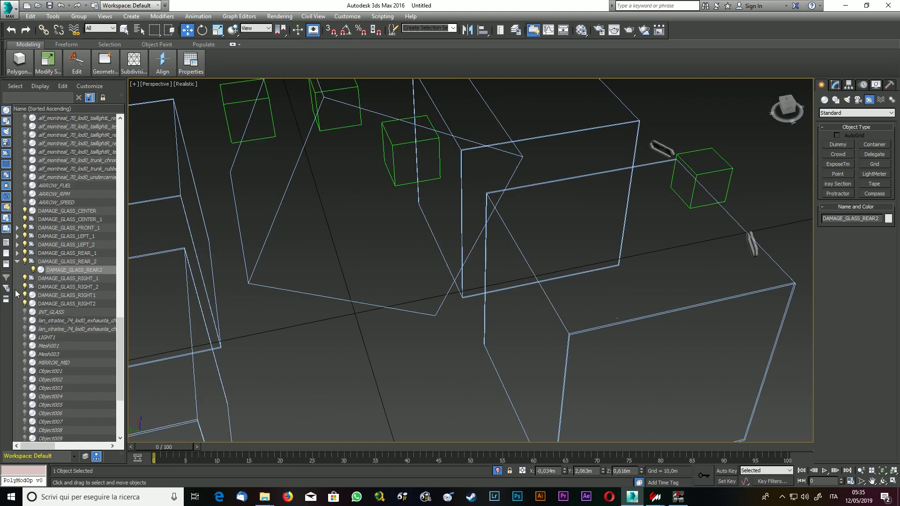
{"action": "left_click", "coordinate": [56, 279]}
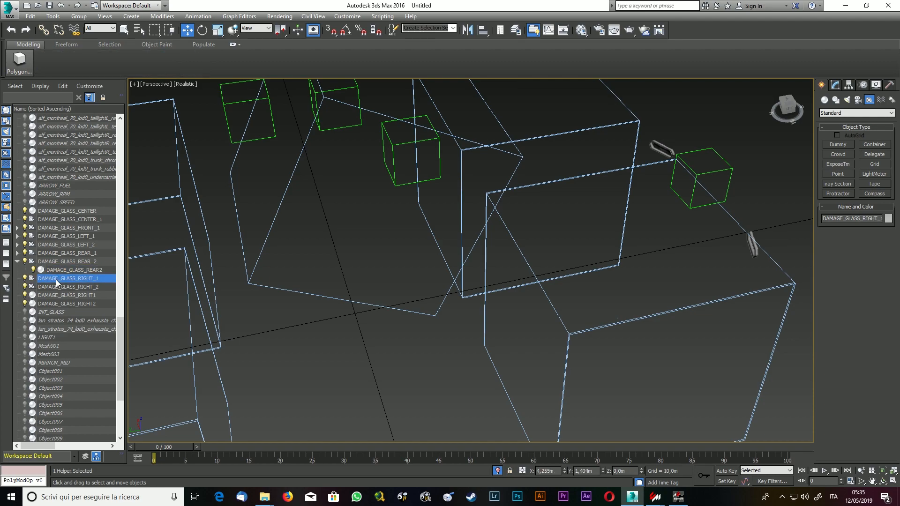
{"action": "left_click", "coordinate": [483, 30]}
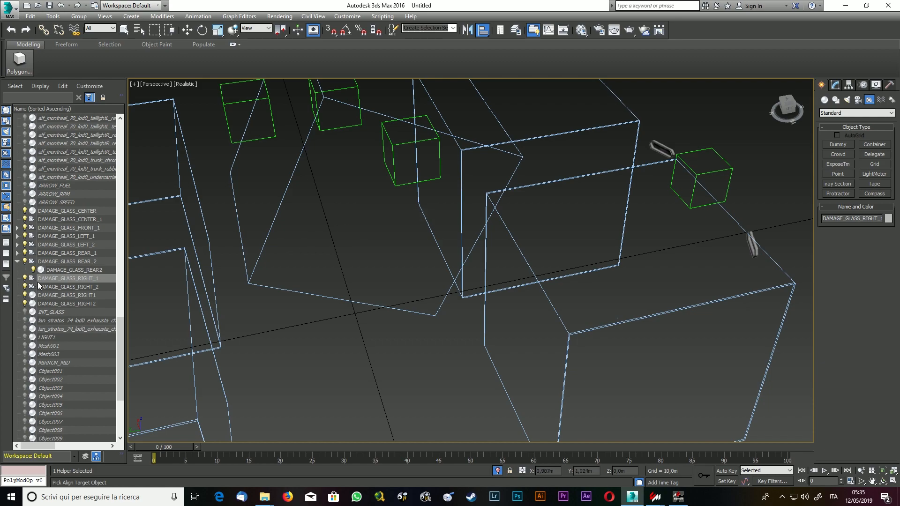
{"action": "left_click", "coordinate": [57, 295]}
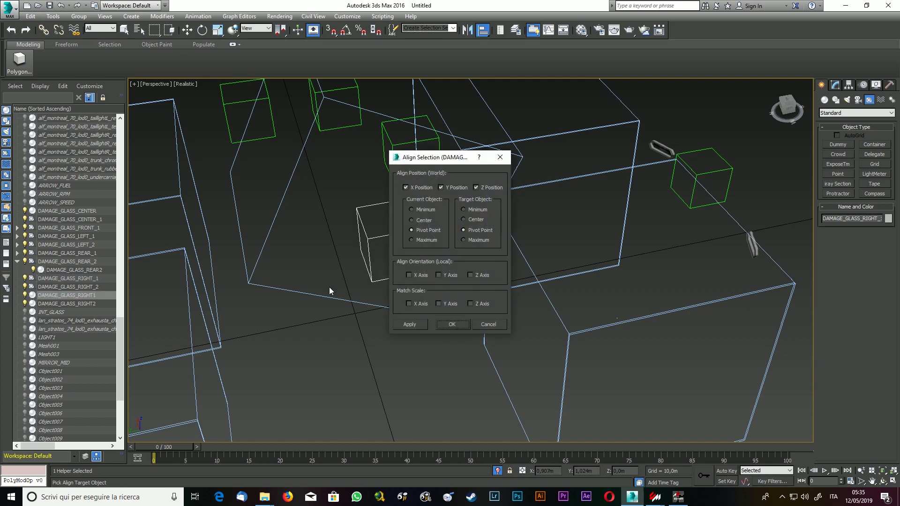
{"action": "left_click", "coordinate": [449, 323]}
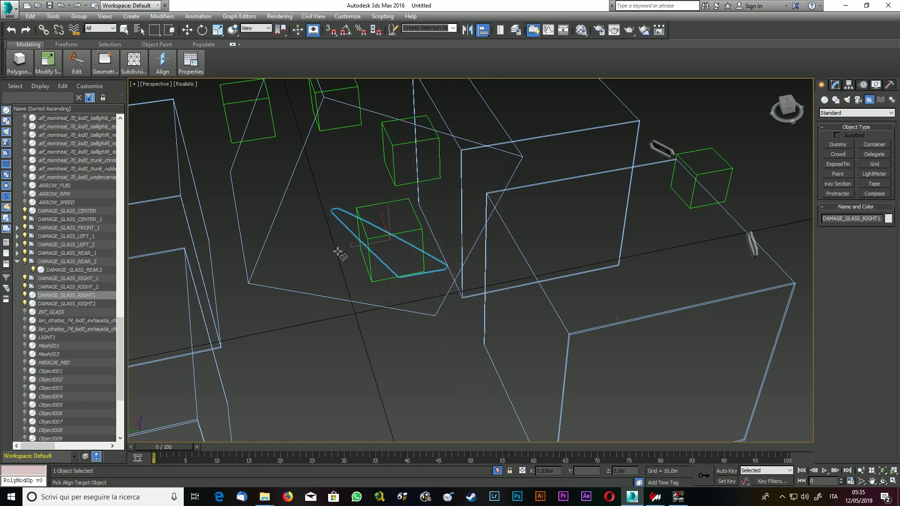
Make the DAMAGE_GLASS_RIGHT1 mesh a child of the DAMAGE_GLASS_RIGHT_1 dummy.
{"action": "left_click", "coordinate": [483, 29]}
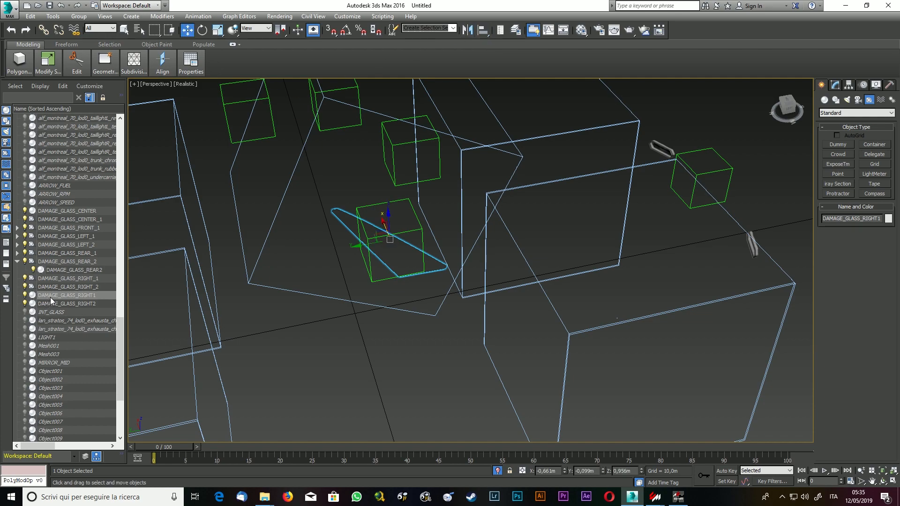
{"action": "left_click_drag", "start_coordinate": [51, 296], "coordinate": [44, 279]}
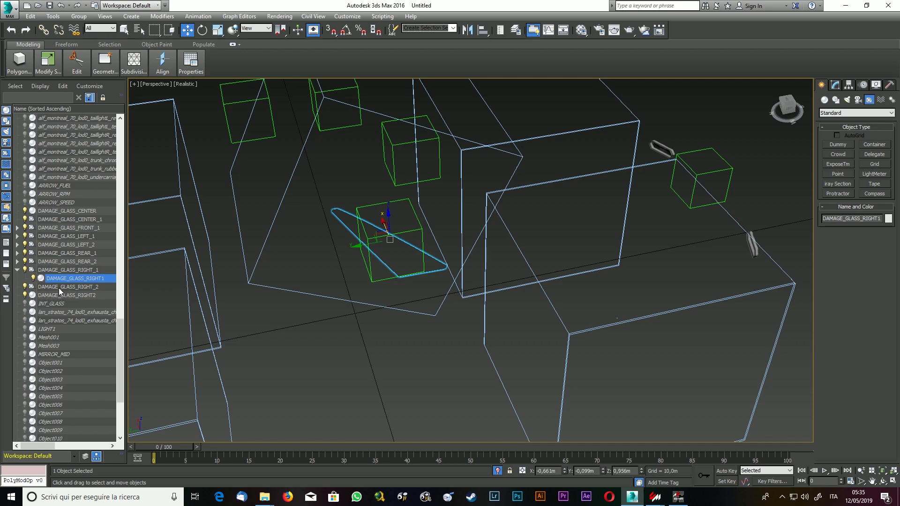
Align the DAMAGE_GLASS_RIGHT_2 dummy to the DAMAGE_GLASS_RIGHT2 mesh in X, Y and Z, pivot to pivot, and make the mesh its child.
{"action": "left_click", "coordinate": [59, 287]}
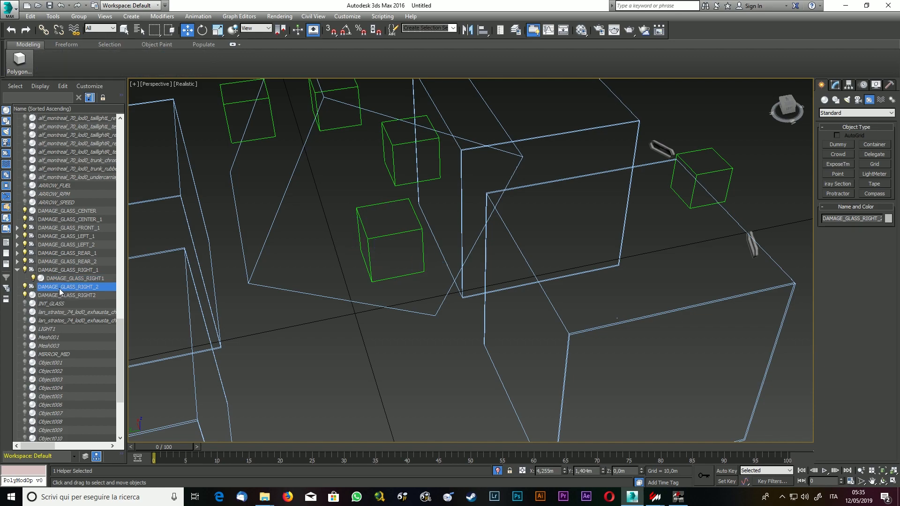
{"action": "left_click", "coordinate": [485, 30]}
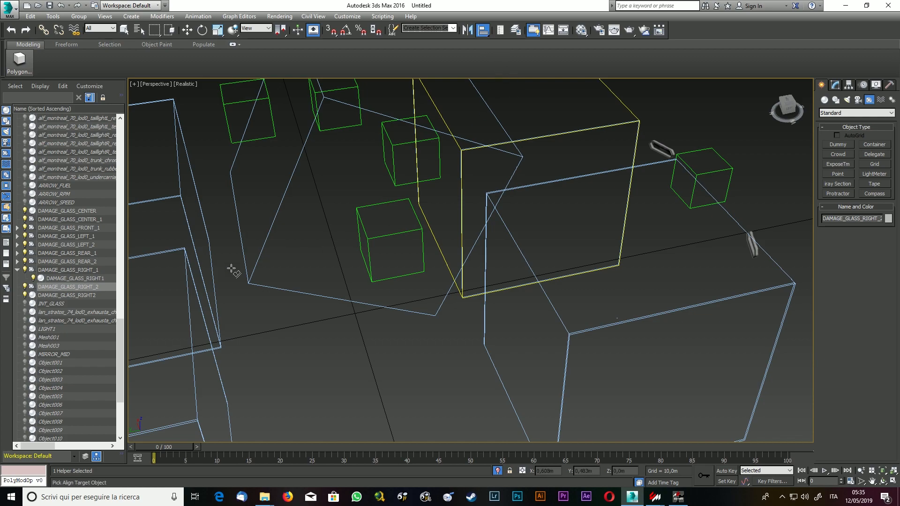
{"action": "left_click", "coordinate": [61, 297]}
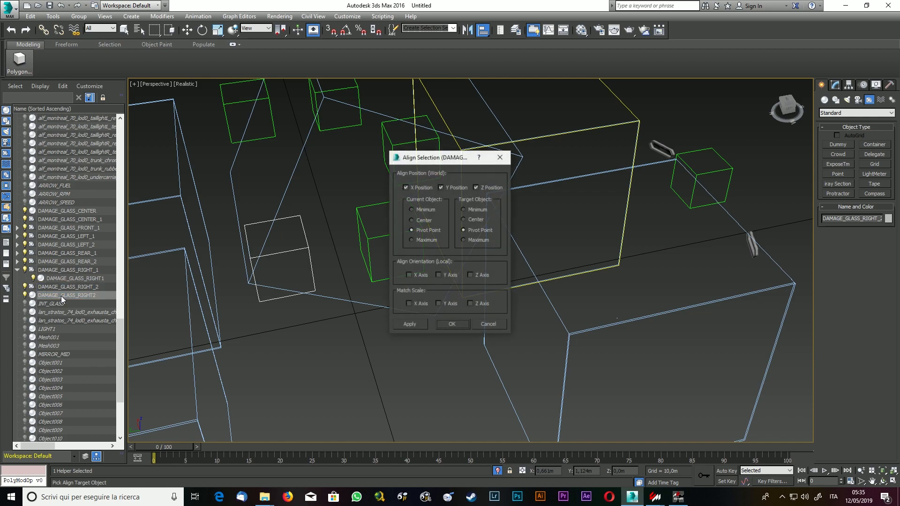
{"action": "left_click", "coordinate": [453, 323]}
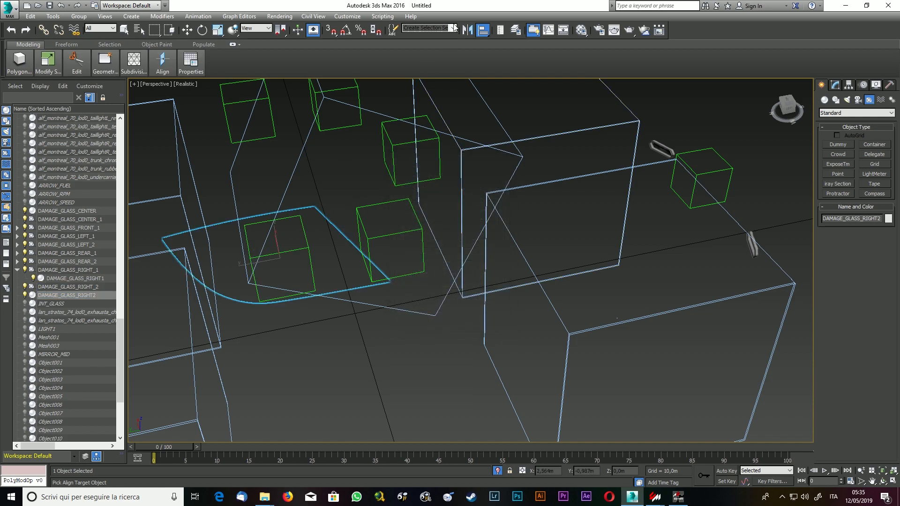
{"action": "key", "text": "w"}
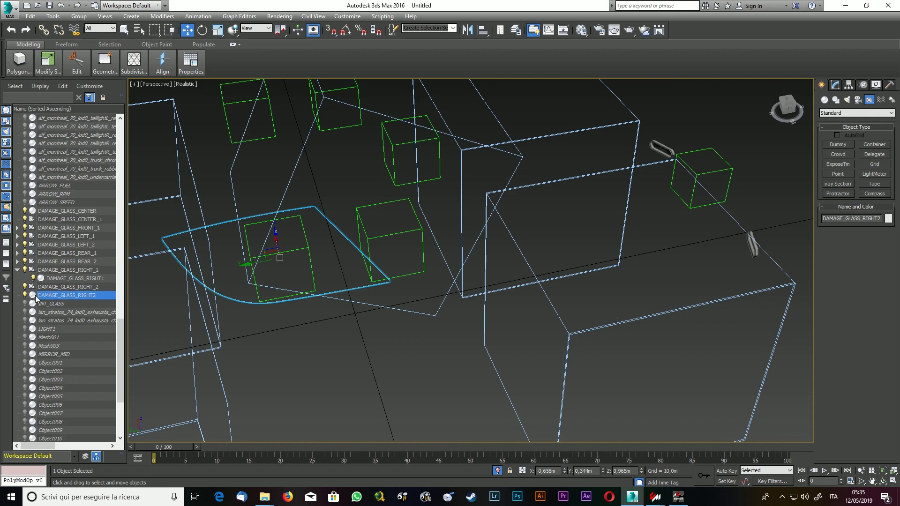
{"action": "left_click_drag", "start_coordinate": [47, 296], "coordinate": [44, 287]}
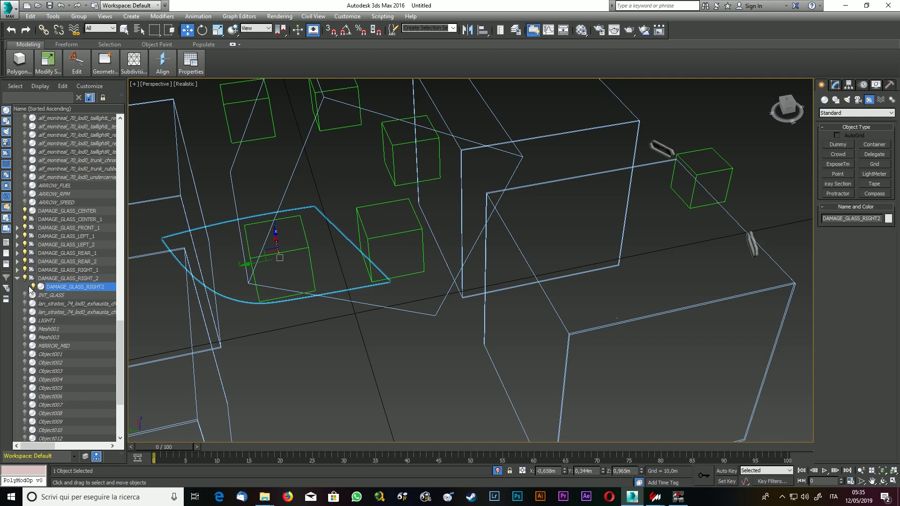
Unhide all hidden objects so the complete car is shown again with its glass dummies.
{"action": "scroll", "coordinate": [88, 281], "scroll_direction": "down", "scroll_amount": 3}
{"action": "scroll", "coordinate": [341, 236], "scroll_direction": "down", "scroll_amount": 10}
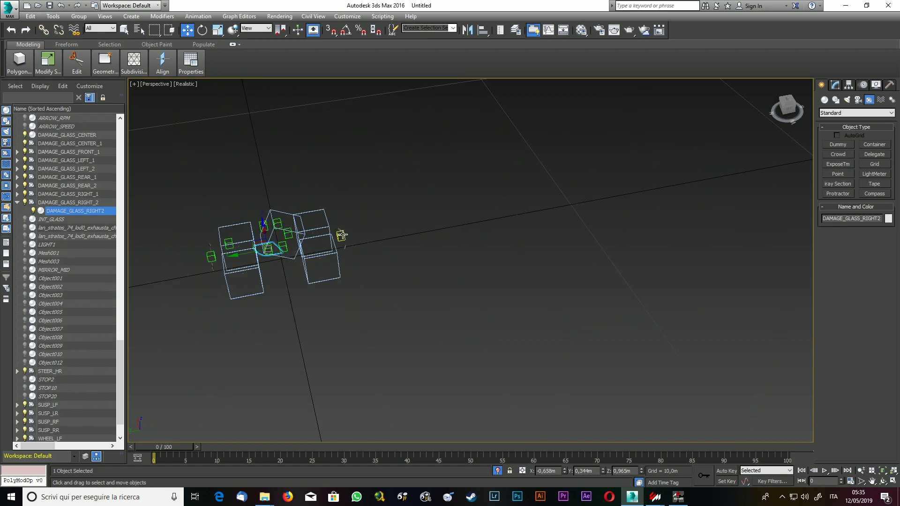
{"action": "scroll", "coordinate": [255, 251], "scroll_direction": "up", "scroll_amount": 5}
{"action": "scroll", "coordinate": [362, 191], "scroll_direction": "down", "scroll_amount": 4}
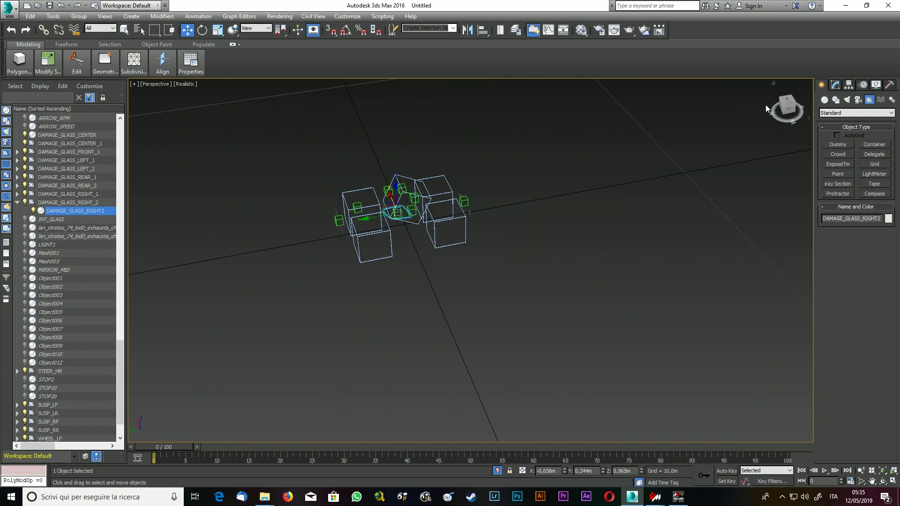
{"action": "left_click_drag", "start_coordinate": [807, 117], "coordinate": [795, 108]}
{"action": "right_click", "coordinate": [613, 96]}
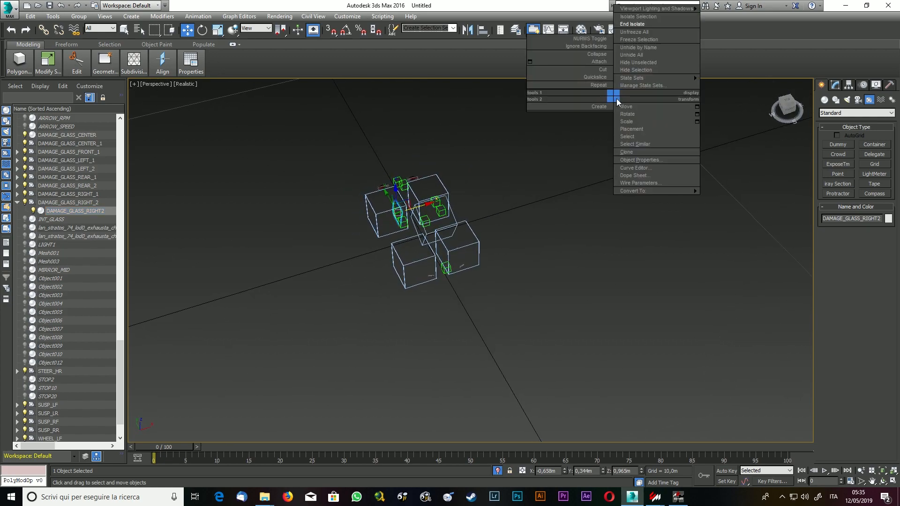
{"action": "left_click", "coordinate": [650, 57]}
{"action": "scroll", "coordinate": [469, 188], "scroll_direction": "up", "scroll_amount": 6}
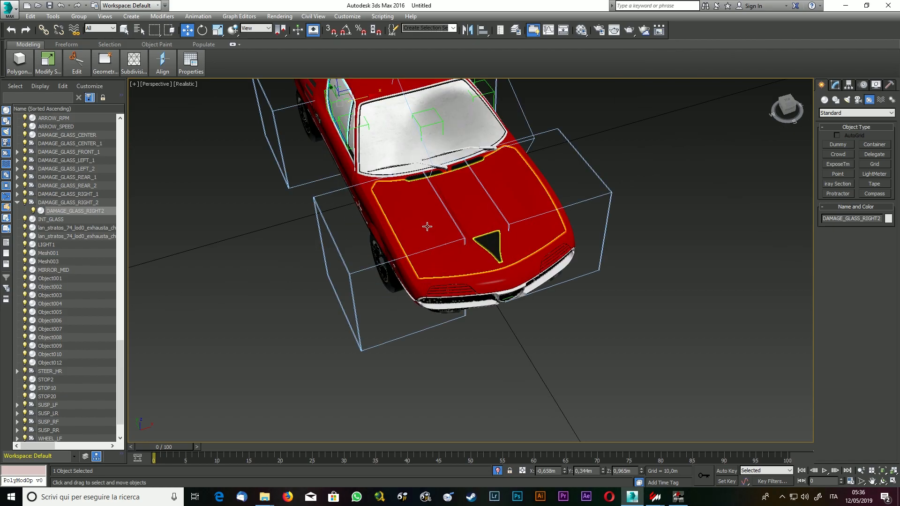
{"action": "scroll", "coordinate": [443, 186], "scroll_direction": "down", "scroll_amount": 5}
{"action": "scroll", "coordinate": [482, 126], "scroll_direction": "up", "scroll_amount": 3}
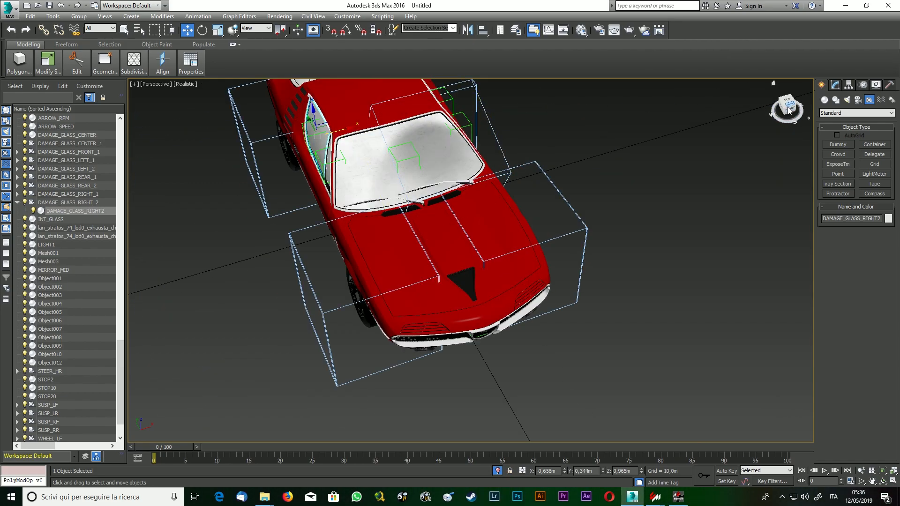
{"action": "left_click_drag", "start_coordinate": [789, 107], "coordinate": [774, 108]}
{"action": "middle_click_drag", "start_coordinate": [451, 234], "coordinate": [637, 145], "text": "alt"}
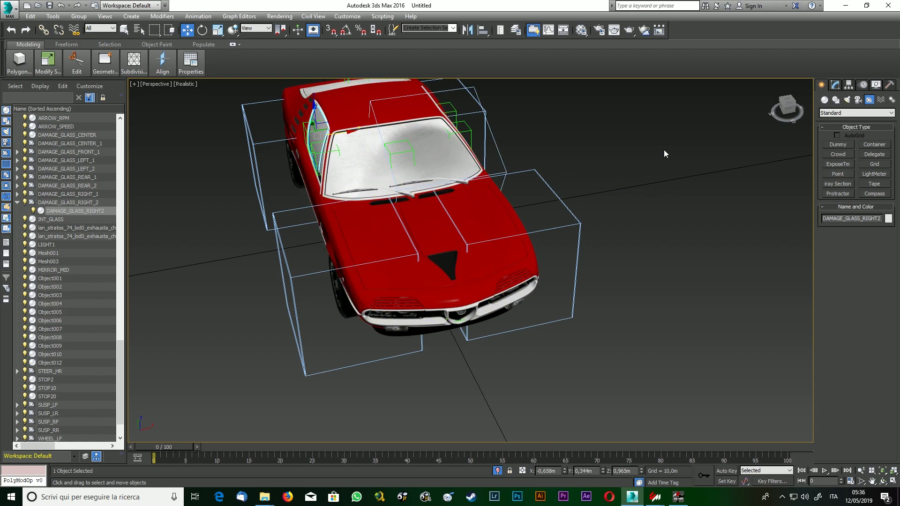
Isolate the body chrome mesh that contains the windshield wipers and the windshield trim.
{"action": "scroll", "coordinate": [633, 121], "scroll_direction": "up", "scroll_amount": 5}
{"action": "scroll", "coordinate": [445, 123], "scroll_direction": "down", "scroll_amount": 8}
{"action": "scroll", "coordinate": [317, 331], "scroll_direction": "up", "scroll_amount": 10}
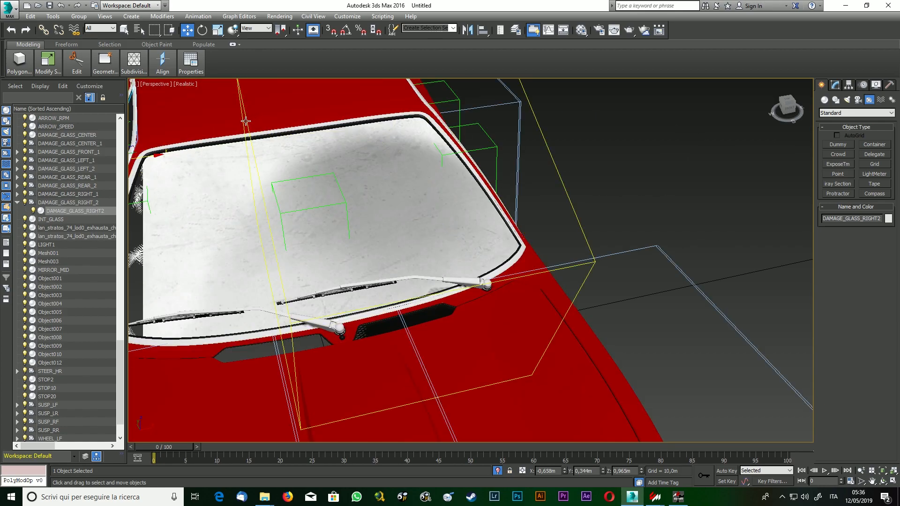
{"action": "left_click", "coordinate": [317, 331]}
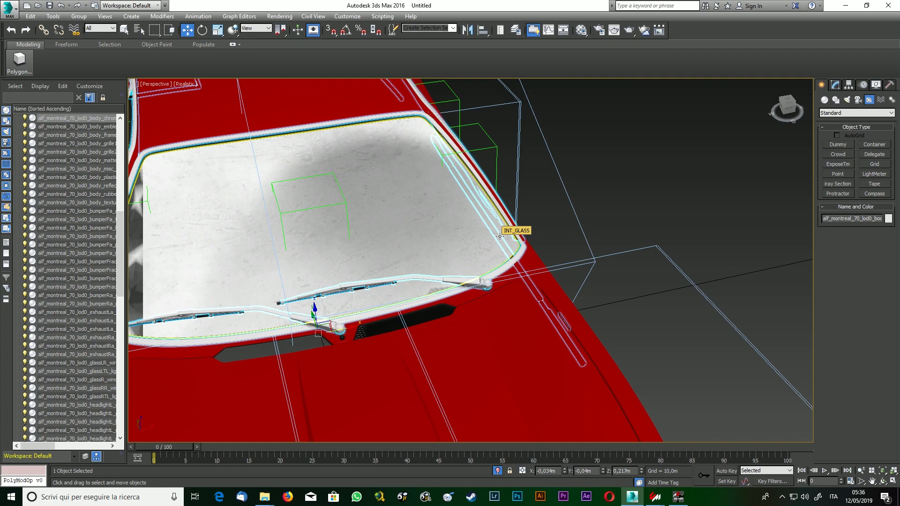
{"action": "right_click", "coordinate": [428, 278]}
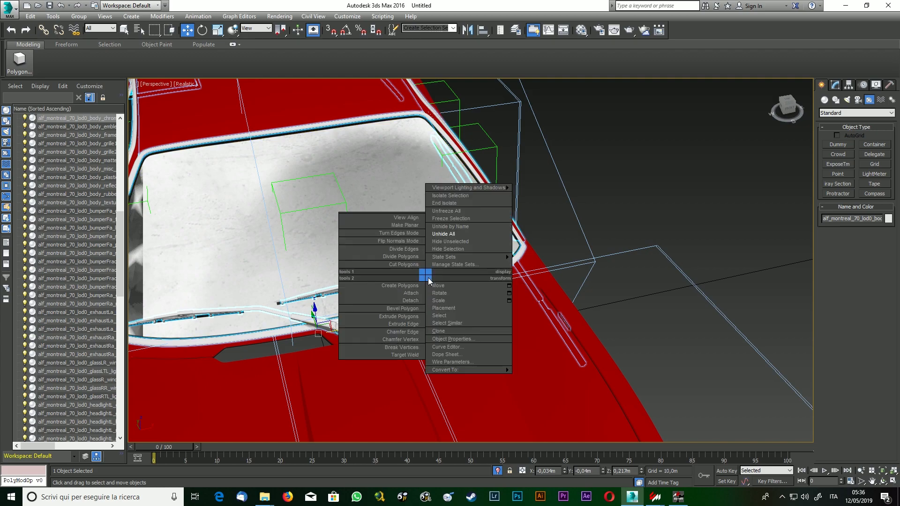
{"action": "left_click", "coordinate": [456, 197]}
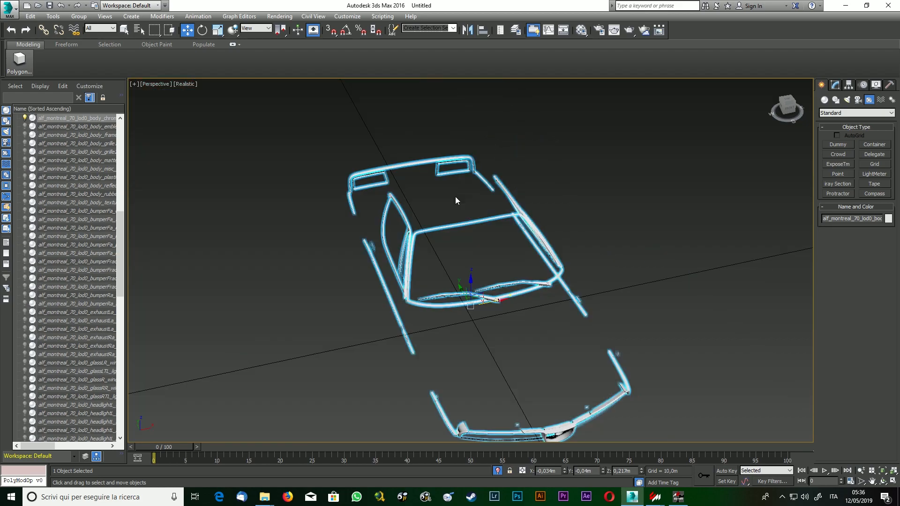
{"action": "left_click_drag", "start_coordinate": [788, 106], "coordinate": [711, 146]}
{"action": "scroll", "coordinate": [482, 311], "scroll_direction": "up", "scroll_amount": 8}
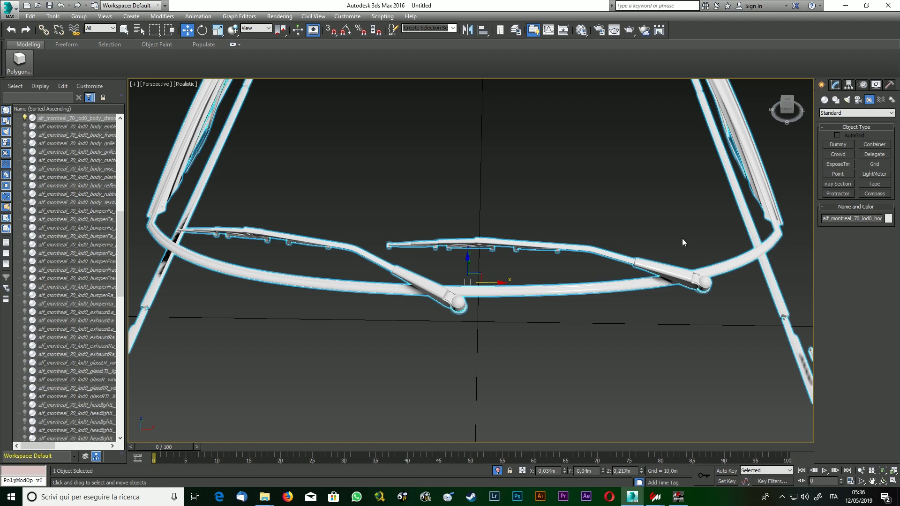
Convert the isolated chrome mesh to an Editable Poly and switch to Element sub-object level.
{"action": "right_click", "coordinate": [604, 253]}
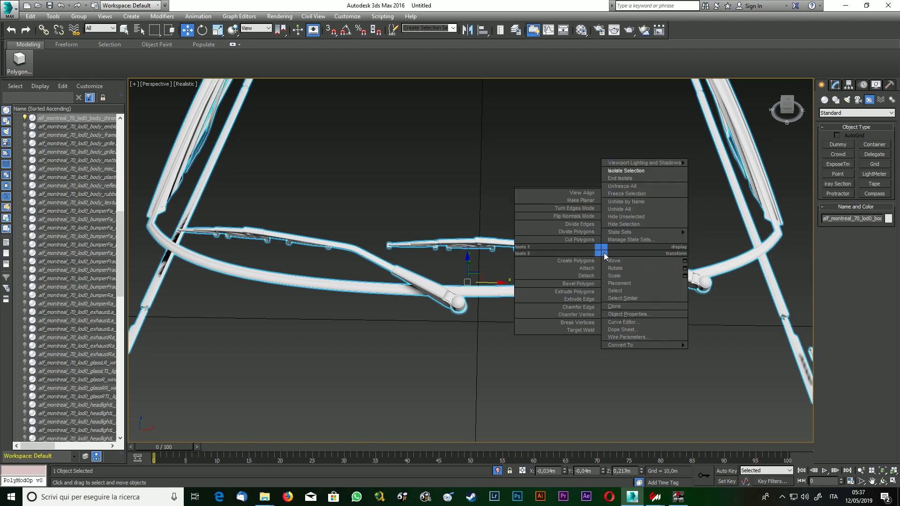
{"action": "mouse_move", "coordinate": [650, 346]}
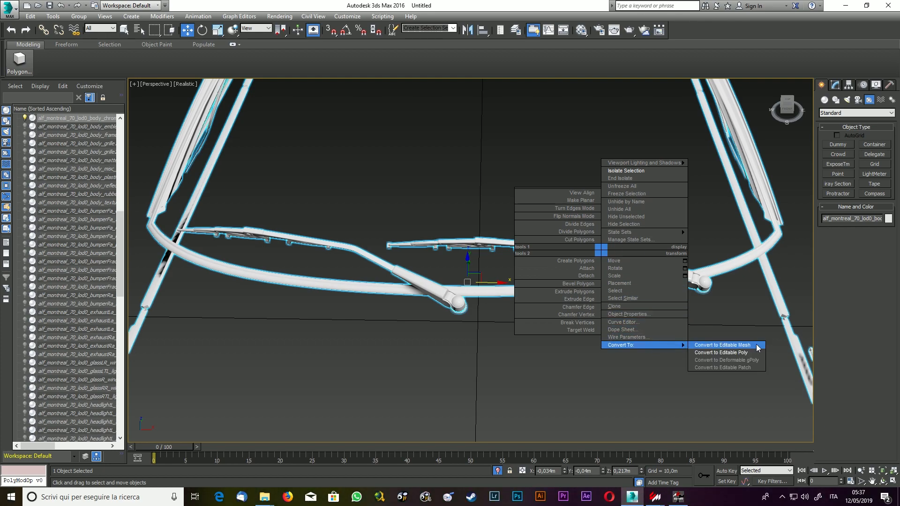
{"action": "left_click", "coordinate": [721, 353]}
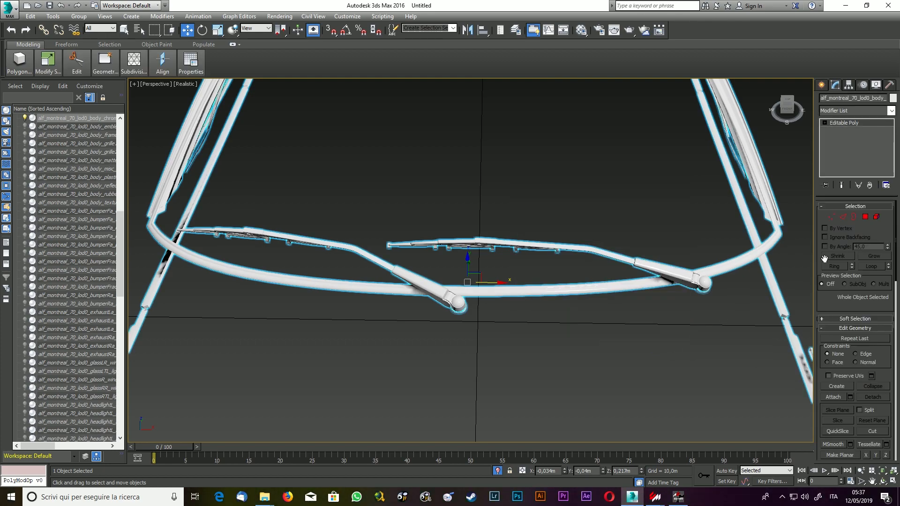
{"action": "left_click", "coordinate": [877, 216]}
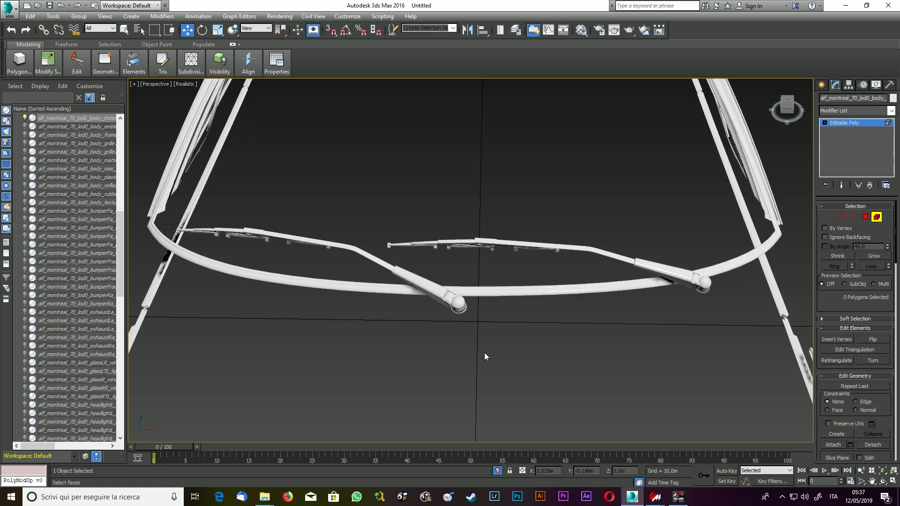
Try to select the elements of both windshield wipers together with one selection region.
{"action": "scroll", "coordinate": [485, 353], "scroll_direction": "down", "scroll_amount": 5}
{"action": "scroll", "coordinate": [469, 361], "scroll_direction": "up", "scroll_amount": 3}
{"action": "scroll", "coordinate": [441, 341], "scroll_direction": "up", "scroll_amount": 3}
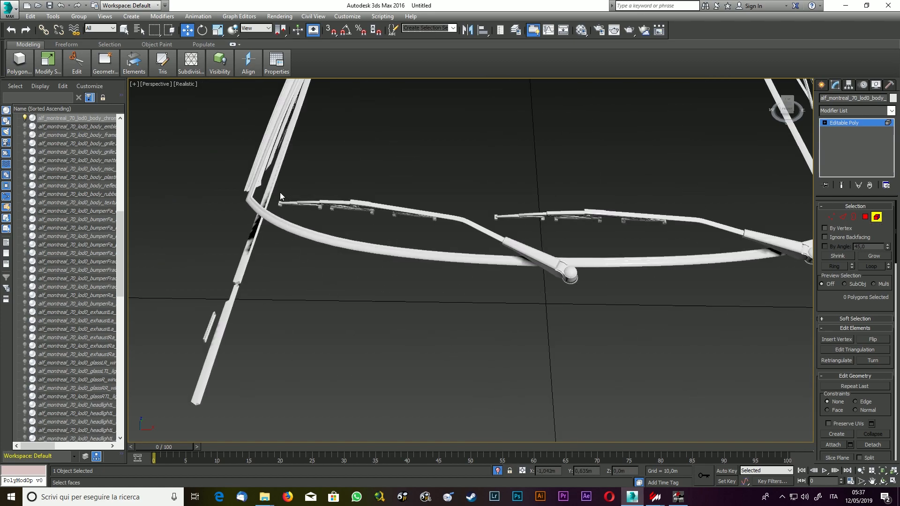
{"action": "left_click_drag", "start_coordinate": [291, 209], "coordinate": [753, 213]}
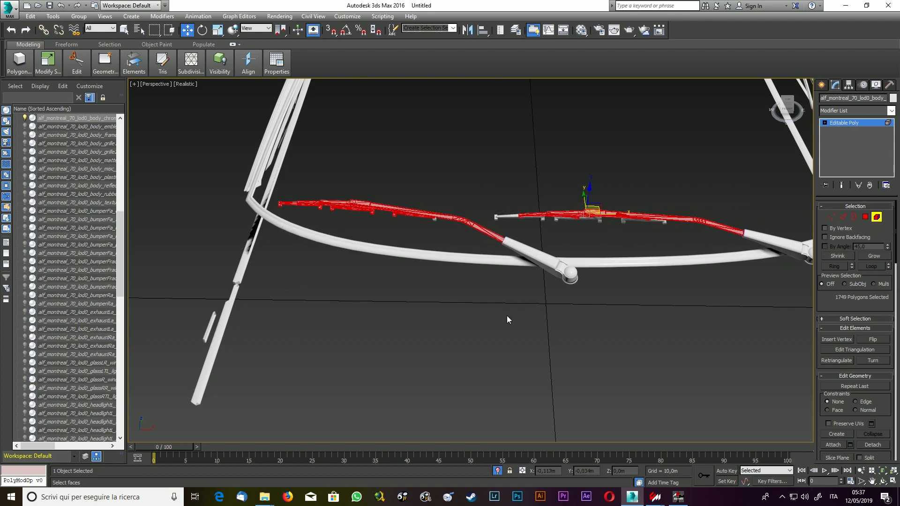
{"action": "scroll", "coordinate": [510, 315], "scroll_direction": "up", "scroll_amount": 3}
{"action": "scroll", "coordinate": [499, 191], "scroll_direction": "down", "scroll_amount": 6}
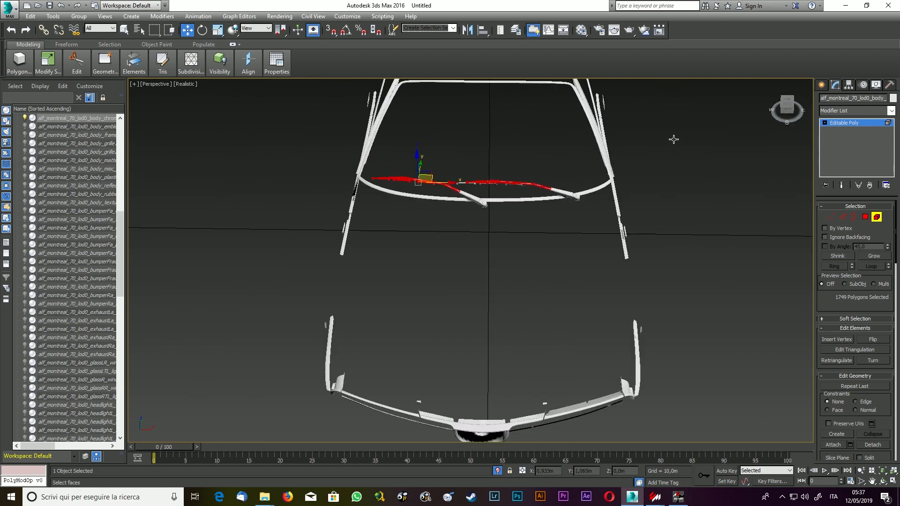
{"action": "left_click_drag", "start_coordinate": [788, 105], "coordinate": [802, 107]}
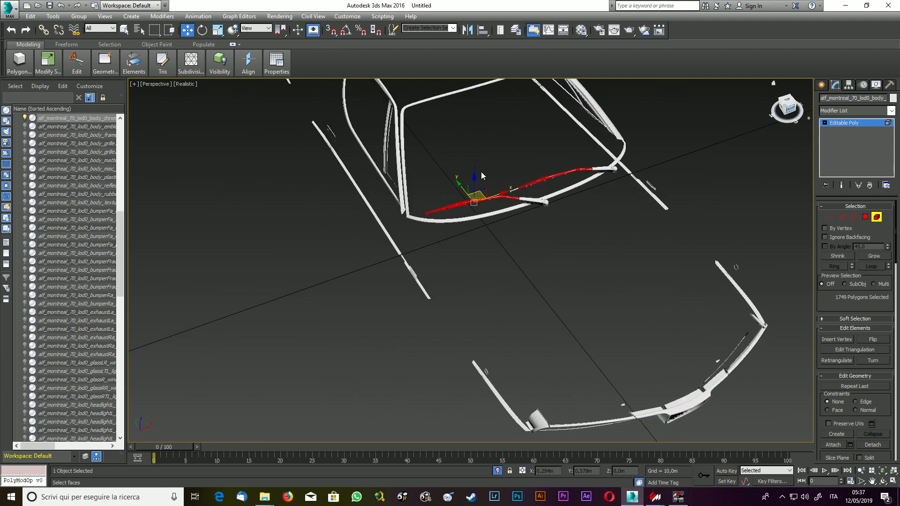
{"action": "scroll", "coordinate": [477, 189], "scroll_direction": "up", "scroll_amount": 5}
{"action": "scroll", "coordinate": [474, 186], "scroll_direction": "up", "scroll_amount": 2}
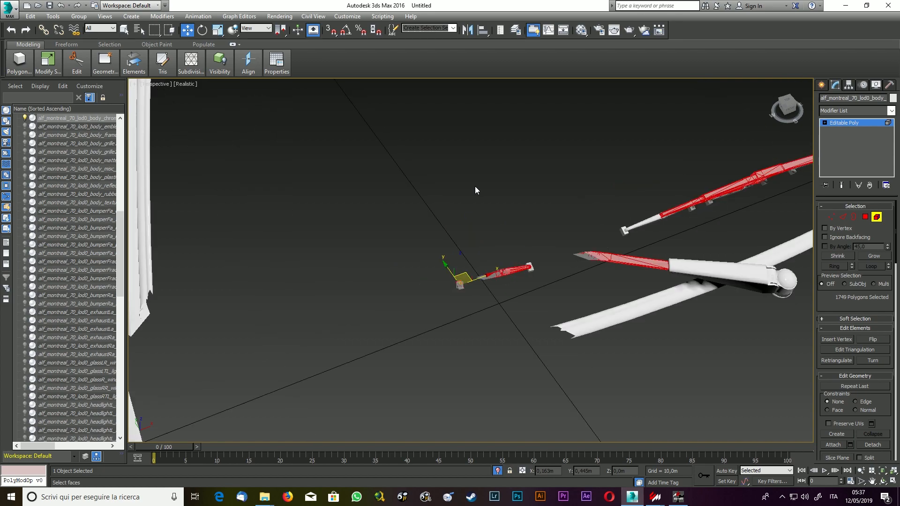
{"action": "scroll", "coordinate": [475, 187], "scroll_direction": "down", "scroll_amount": 3}
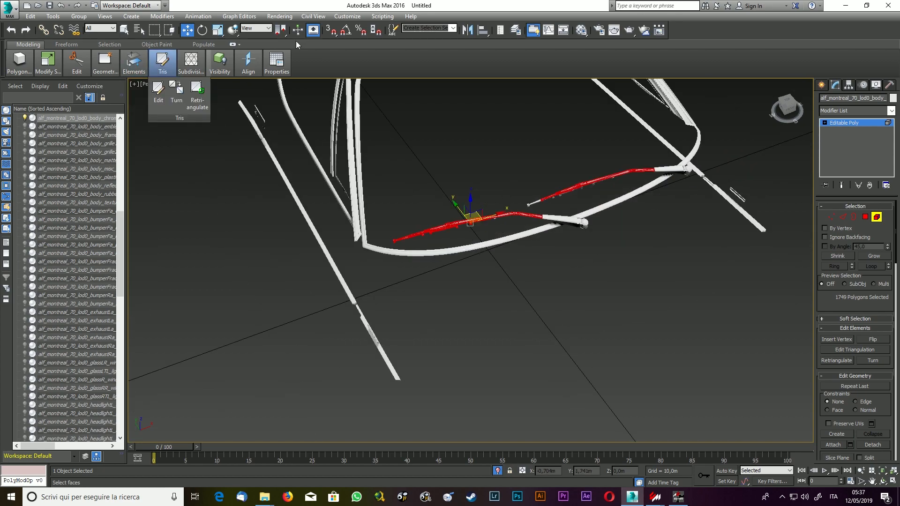
Enable 2D Pan Zoom mode and select the blade and arm elements of the wiper pivoting near the windshield's centre.
{"action": "left_click", "coordinate": [134, 86]}
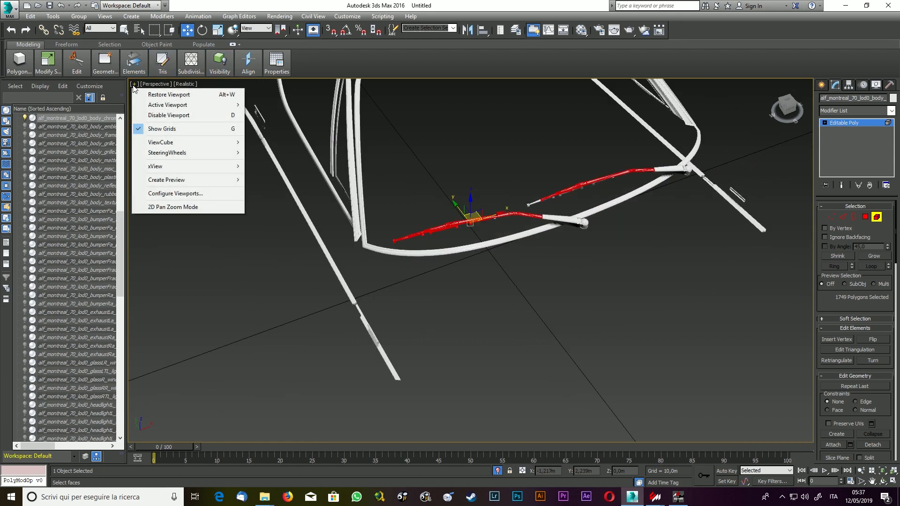
{"action": "left_click", "coordinate": [177, 207]}
{"action": "scroll", "coordinate": [466, 210], "scroll_direction": "up", "scroll_amount": 6}
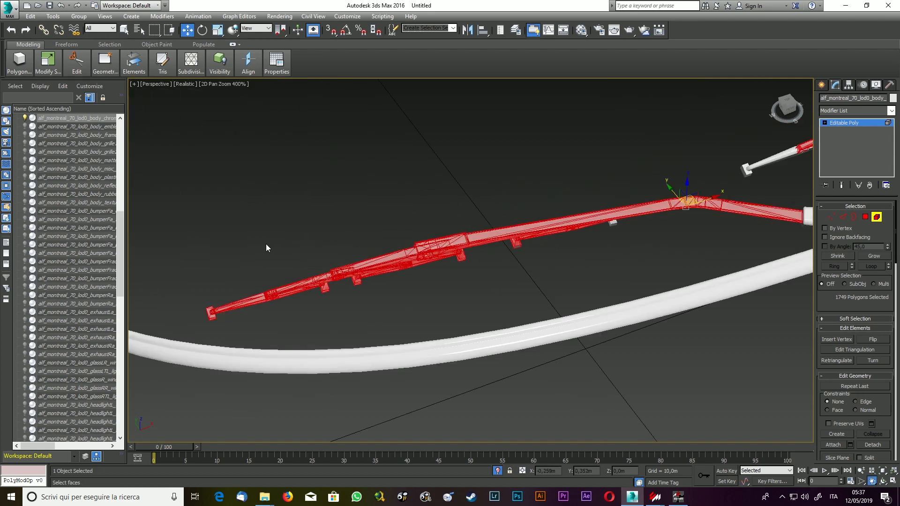
{"action": "left_click_drag", "start_coordinate": [285, 316], "coordinate": [415, 316]}
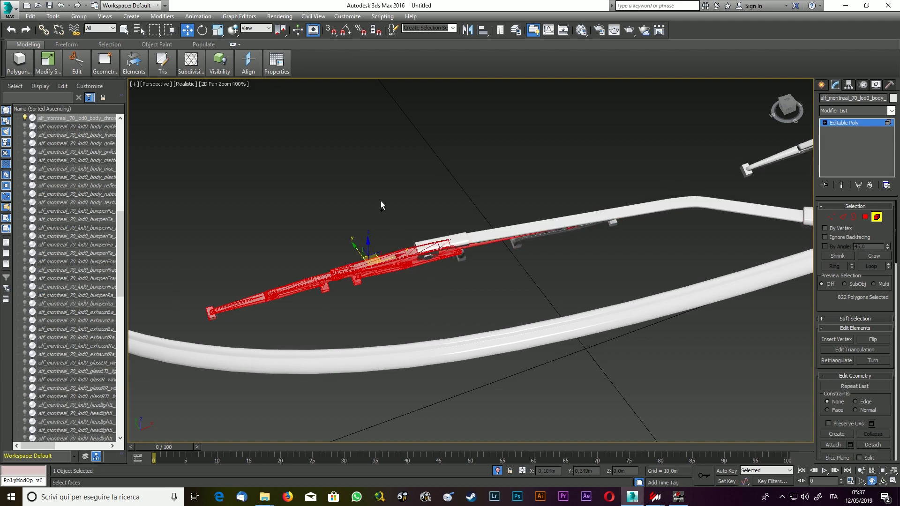
{"action": "left_click_drag", "start_coordinate": [674, 271], "coordinate": [665, 270], "text": "ctrl"}
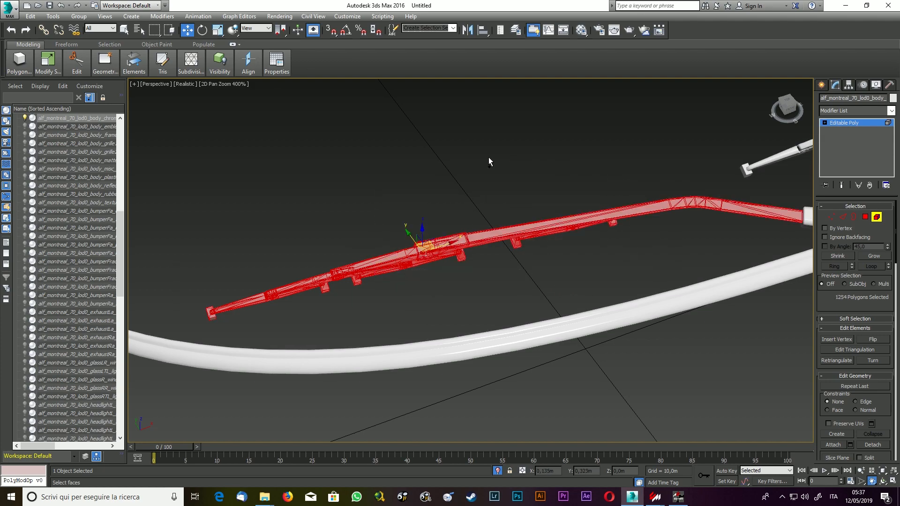
Add the base and pivot cap elements of the same centre-mounted wiper to the element selection.
{"action": "left_click_drag", "start_coordinate": [747, 238], "coordinate": [761, 241]}
{"action": "scroll", "coordinate": [750, 328], "scroll_direction": "down", "scroll_amount": 4}
{"action": "scroll", "coordinate": [783, 324], "scroll_direction": "up", "scroll_amount": 2}
{"action": "scroll", "coordinate": [742, 300], "scroll_direction": "down", "scroll_amount": 2}
{"action": "scroll", "coordinate": [769, 295], "scroll_direction": "down", "scroll_amount": 2}
{"action": "scroll", "coordinate": [722, 311], "scroll_direction": "up", "scroll_amount": 6}
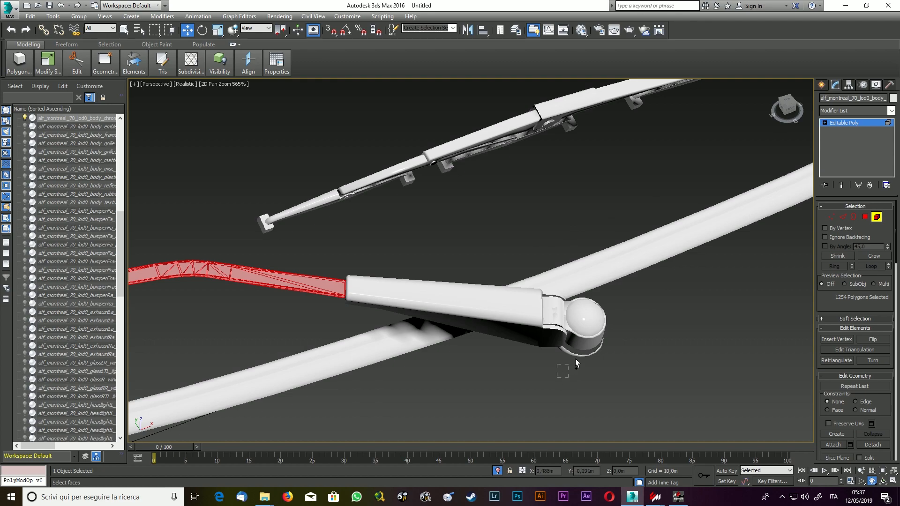
{"action": "left_click_drag", "start_coordinate": [606, 319], "coordinate": [606, 319], "text": "ctrl"}
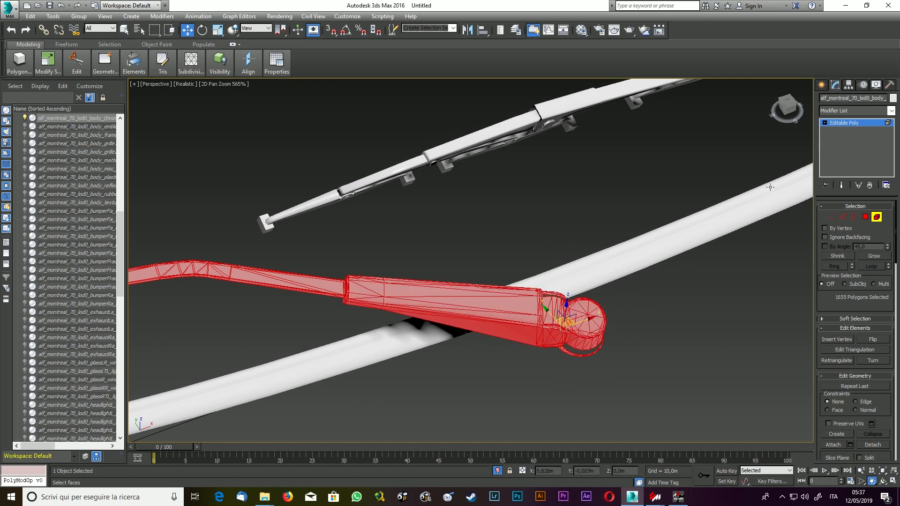
Add the missing underside elements of the centre-mounted wiper's arm base and pivot to the element selection.
{"action": "left_click", "coordinate": [792, 109]}
{"action": "scroll", "coordinate": [688, 192], "scroll_direction": "down", "scroll_amount": 2}
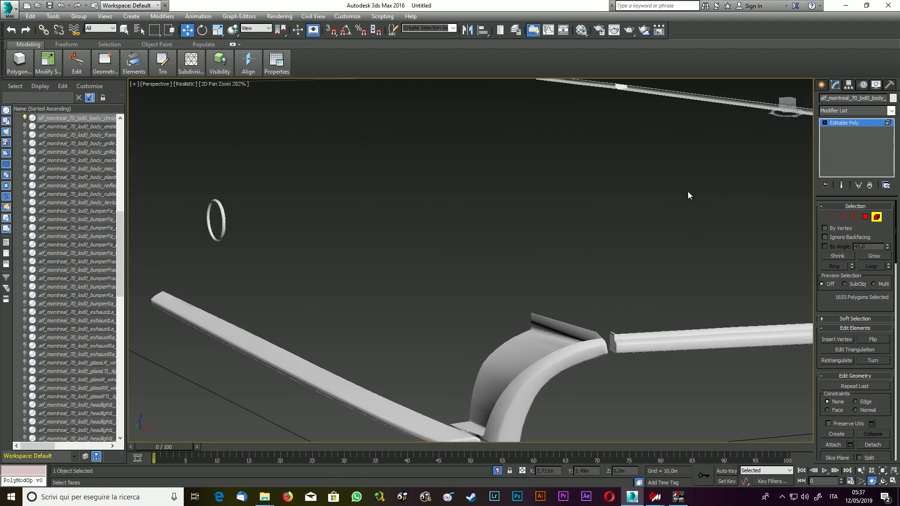
{"action": "scroll", "coordinate": [694, 158], "scroll_direction": "down", "scroll_amount": 2}
{"action": "scroll", "coordinate": [666, 153], "scroll_direction": "up", "scroll_amount": 2}
{"action": "scroll", "coordinate": [676, 143], "scroll_direction": "down", "scroll_amount": 2}
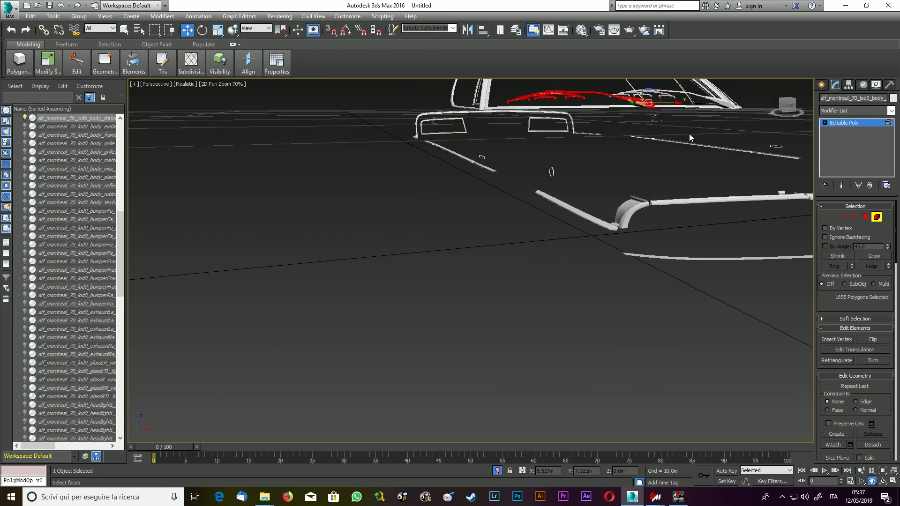
{"action": "left_click_drag", "start_coordinate": [792, 106], "coordinate": [791, 64]}
{"action": "scroll", "coordinate": [584, 165], "scroll_direction": "down", "scroll_amount": 3}
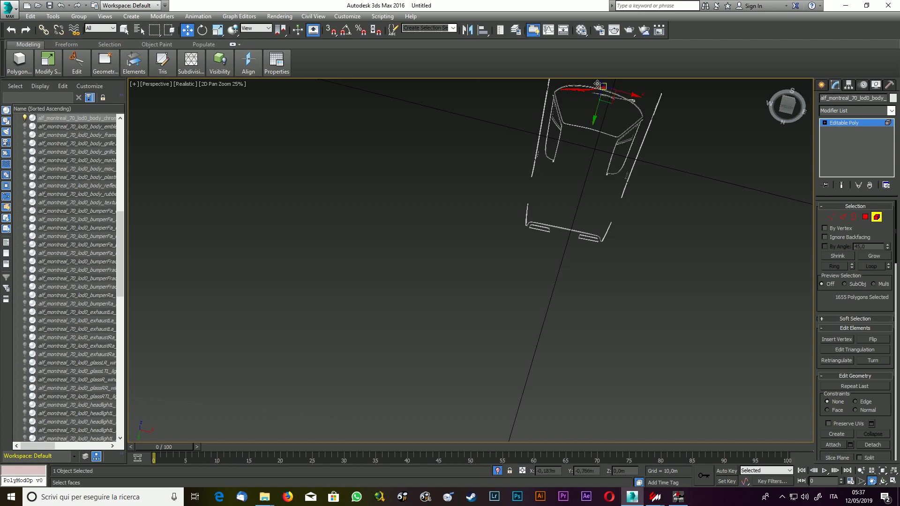
{"action": "scroll", "coordinate": [596, 89], "scroll_direction": "up", "scroll_amount": 10}
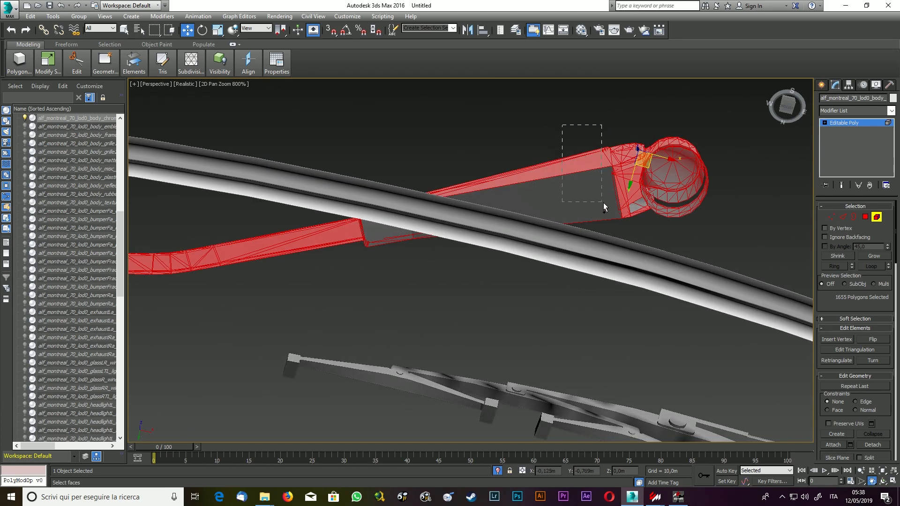
{"action": "left_click_drag", "start_coordinate": [604, 203], "coordinate": [605, 204], "text": "ctrl"}
{"action": "left_click_drag", "start_coordinate": [622, 120], "coordinate": [708, 202], "text": "ctrl"}
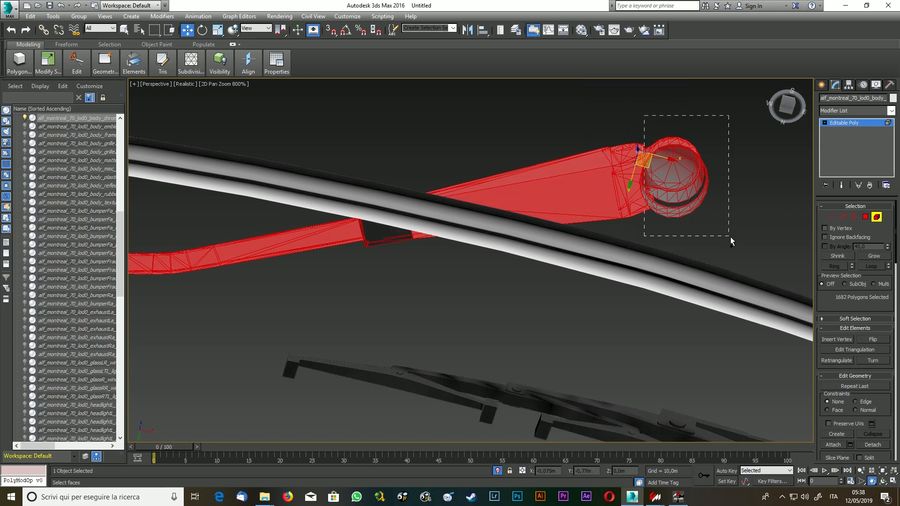
{"action": "left_click_drag", "start_coordinate": [383, 240], "coordinate": [383, 242], "text": "ctrl"}
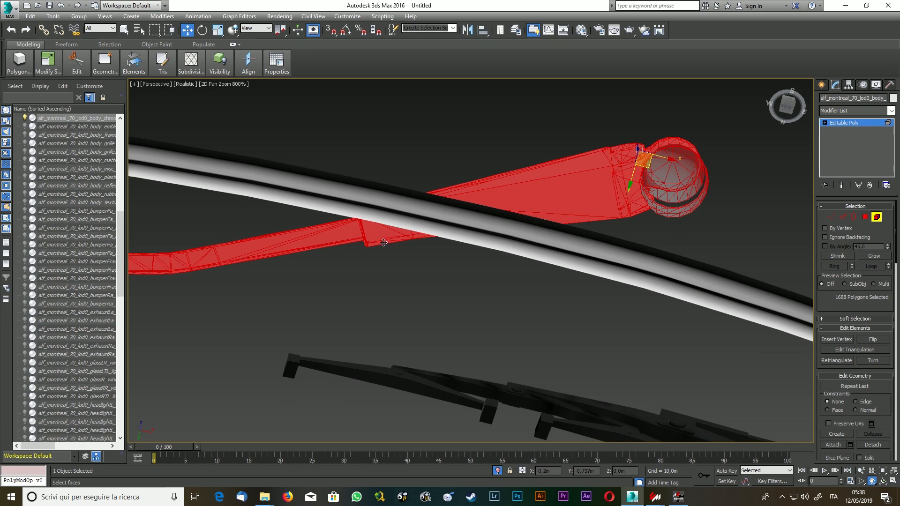
Add the remaining small elements along the same wiper's blade and arm to the selection.
{"action": "scroll", "coordinate": [368, 284], "scroll_direction": "down", "scroll_amount": 3}
{"action": "scroll", "coordinate": [232, 278], "scroll_direction": "down", "scroll_amount": 3}
{"action": "scroll", "coordinate": [160, 283], "scroll_direction": "down", "scroll_amount": 3}
{"action": "scroll", "coordinate": [150, 300], "scroll_direction": "down", "scroll_amount": 3}
{"action": "scroll", "coordinate": [149, 304], "scroll_direction": "up", "scroll_amount": 6}
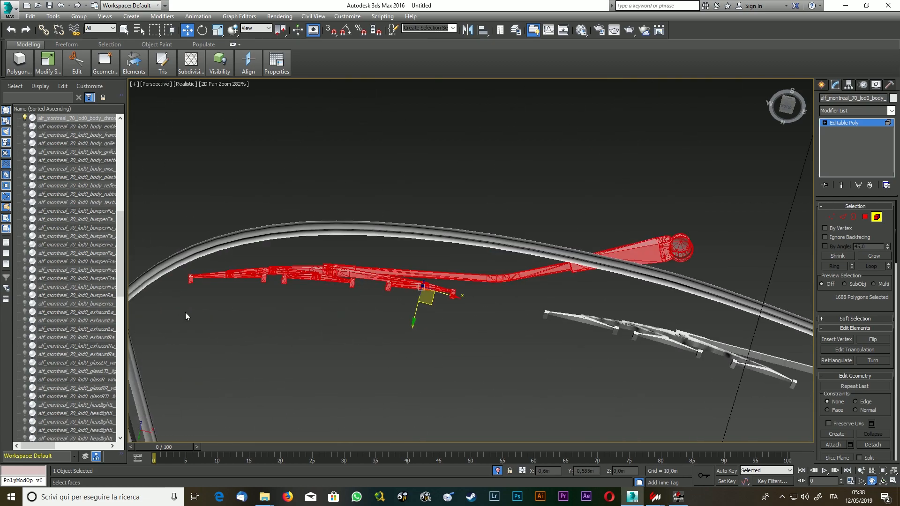
{"action": "left_click_drag", "start_coordinate": [204, 281], "coordinate": [502, 270], "text": "ctrl"}
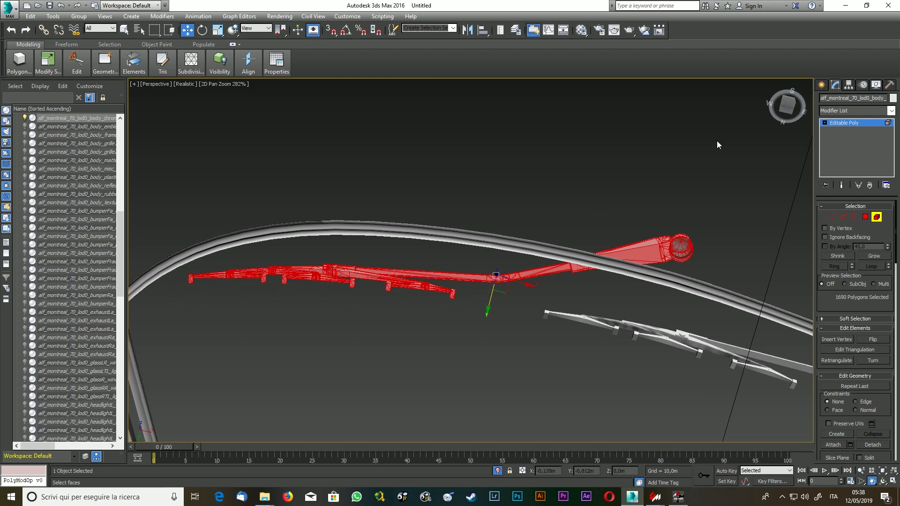
Detach the selected wiper elements as a separate object named wiper_right and hide that object.
{"action": "left_click", "coordinate": [790, 99]}
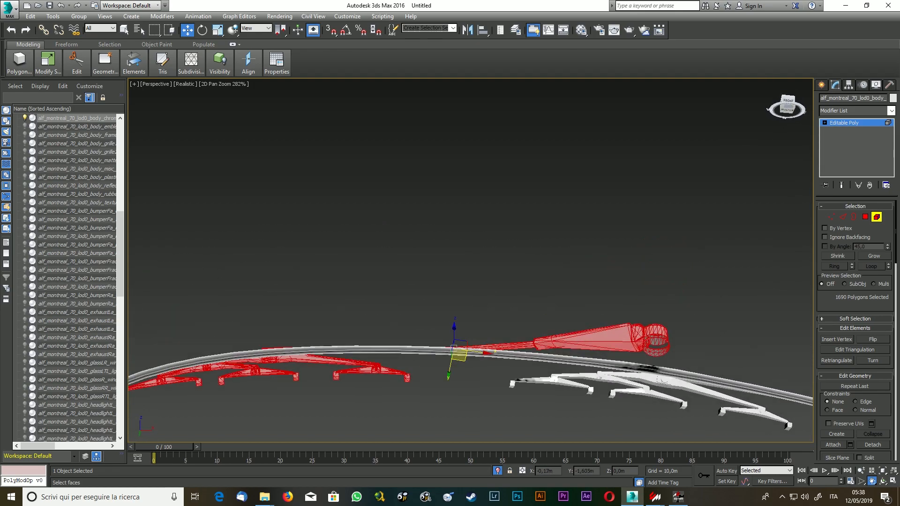
{"action": "scroll", "coordinate": [631, 248], "scroll_direction": "down", "scroll_amount": 2}
{"action": "scroll", "coordinate": [631, 248], "scroll_direction": "down", "scroll_amount": 3}
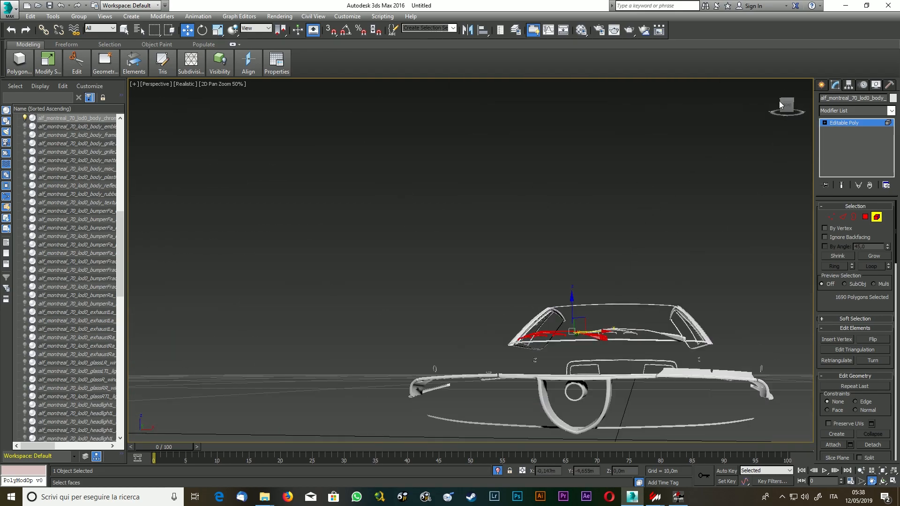
{"action": "left_click_drag", "start_coordinate": [786, 104], "coordinate": [789, 123]}
{"action": "scroll", "coordinate": [608, 426], "scroll_direction": "up", "scroll_amount": 5}
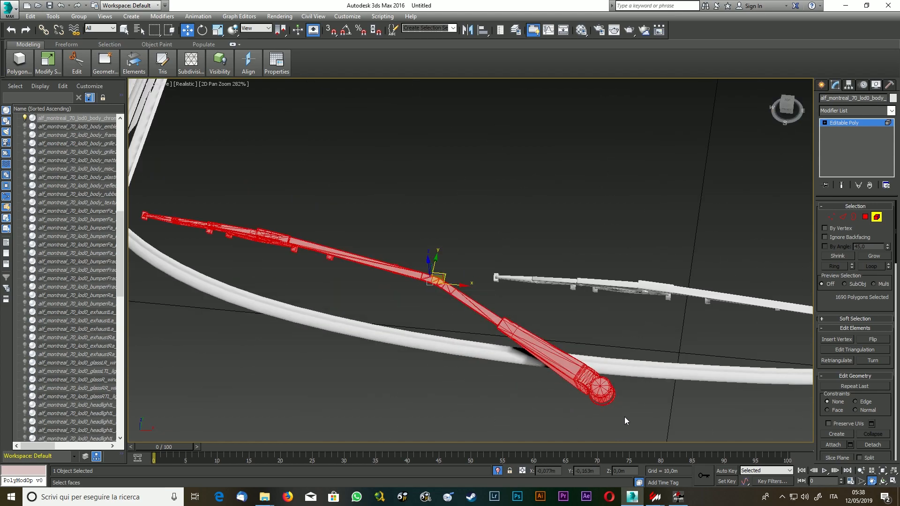
{"action": "left_click", "coordinate": [879, 445]}
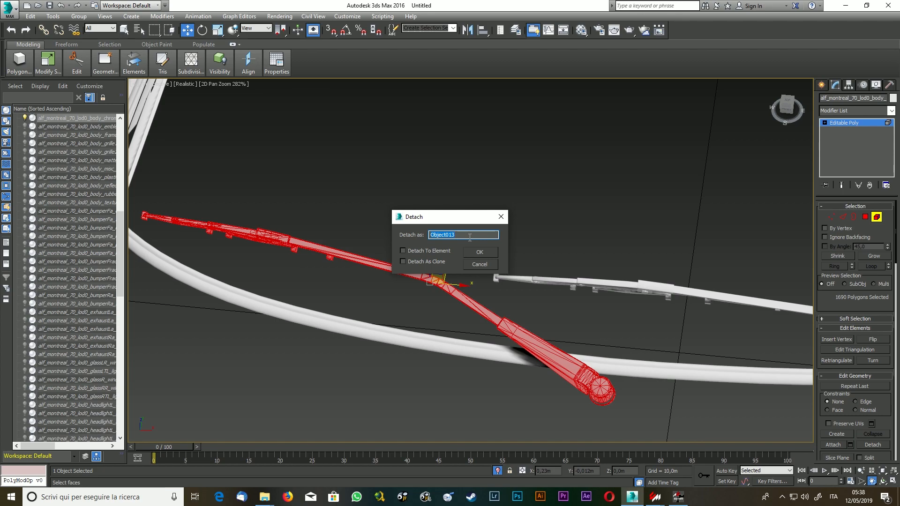
{"action": "type", "text": "wiper_right"}
{"action": "key", "text": "Return"}
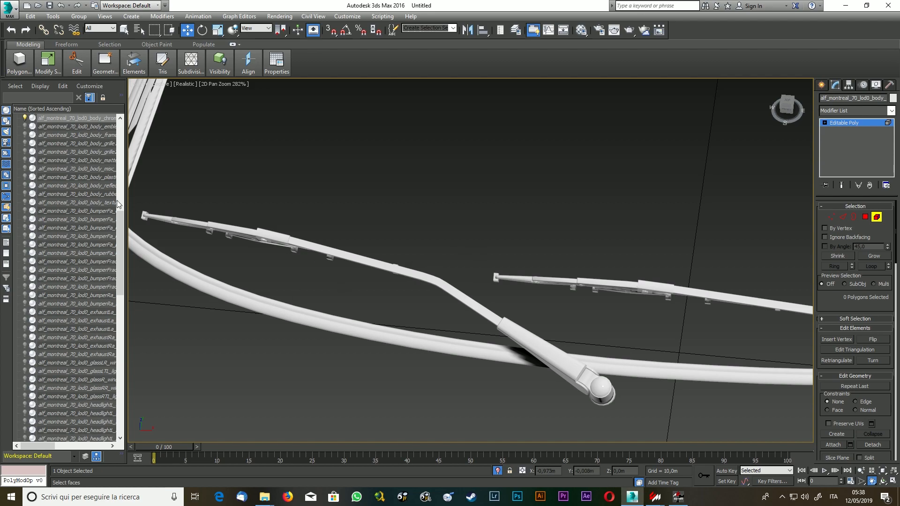
{"action": "left_click_drag", "start_coordinate": [120, 215], "coordinate": [123, 396]}
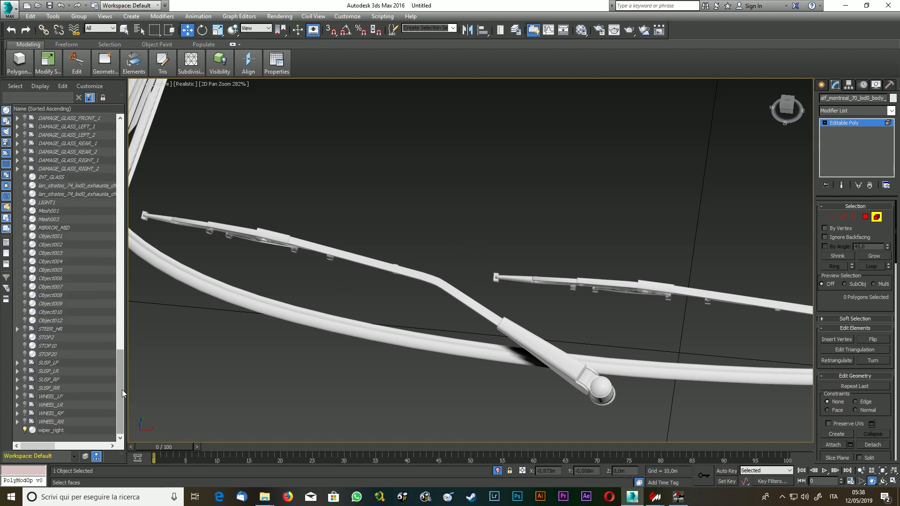
{"action": "left_click", "coordinate": [25, 430]}
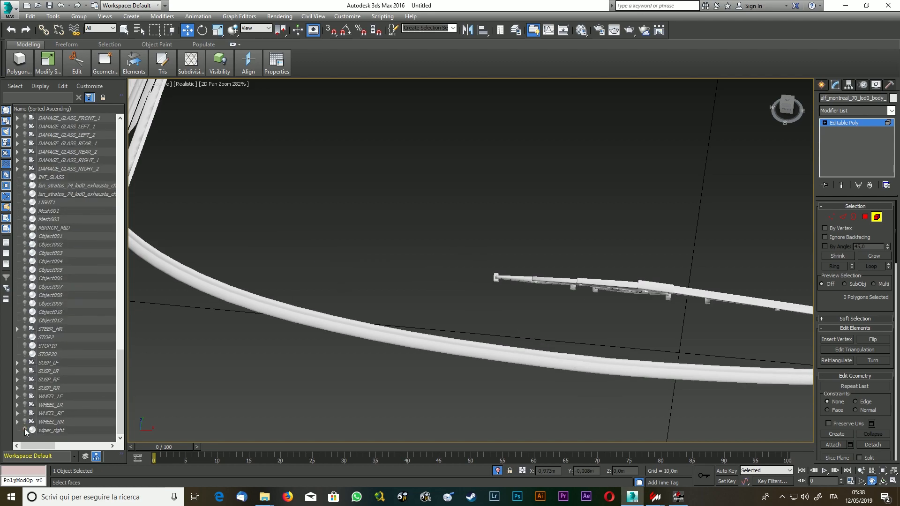
Select the blade and slim arm elements of the remaining windshield wiper in the chrome mesh.
{"action": "mouse_move", "coordinate": [785, 107]}
{"action": "left_mouse_down"}
{"action": "mouse_move", "coordinate": [797, 106]}
{"action": "mouse_move", "coordinate": [788, 111]}
{"action": "left_mouse_up"}
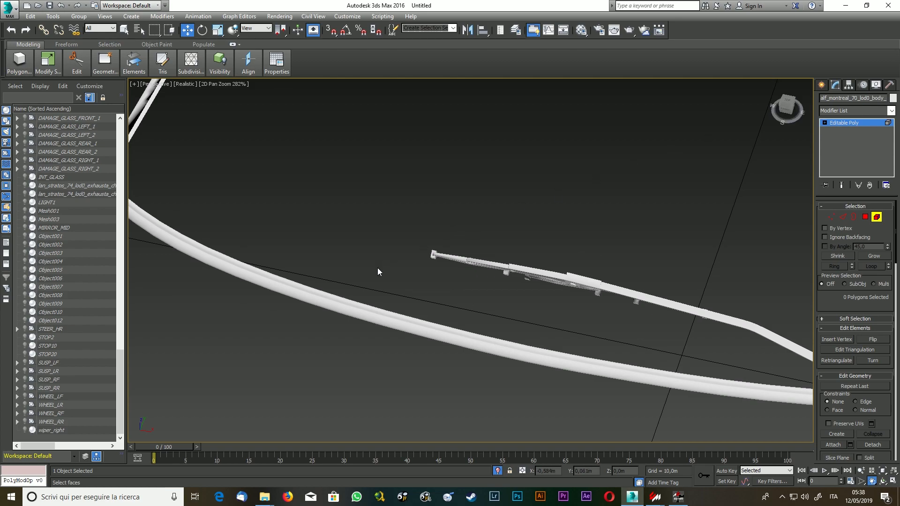
{"action": "scroll", "coordinate": [384, 278], "scroll_direction": "down", "scroll_amount": 3}
{"action": "scroll", "coordinate": [555, 359], "scroll_direction": "up", "scroll_amount": 2}
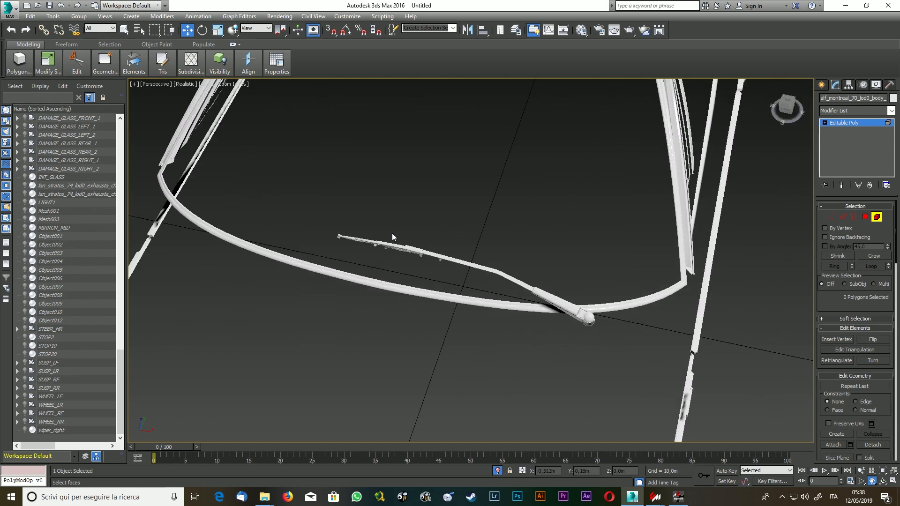
{"action": "left_click", "coordinate": [401, 249]}
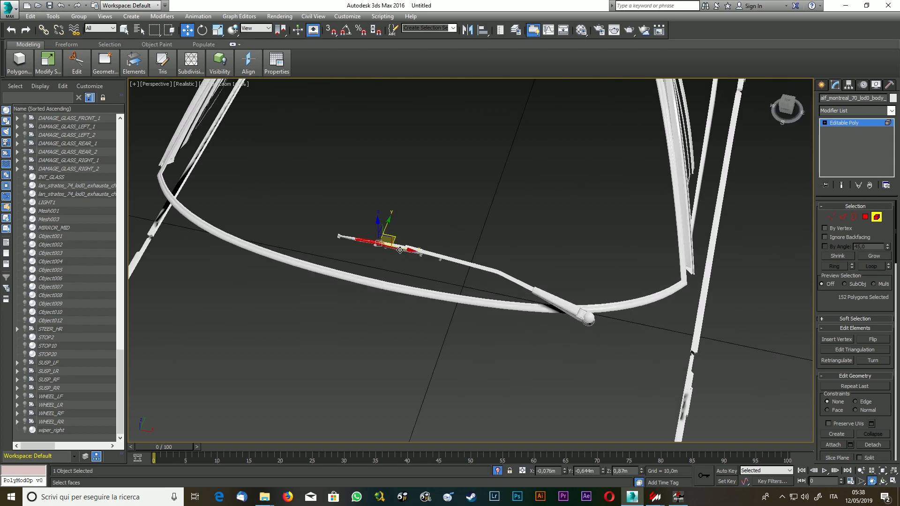
{"action": "left_click", "coordinate": [370, 194]}
{"action": "left_click_drag", "start_coordinate": [463, 263], "coordinate": [481, 253]}
{"action": "left_click_drag", "start_coordinate": [546, 254], "coordinate": [558, 254]}
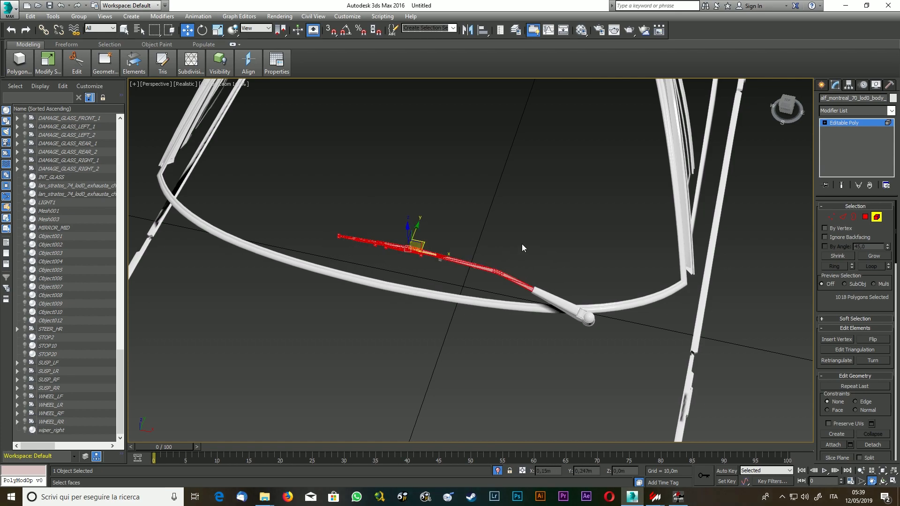
Add the wide arm base, hinge and pivot cap elements of the remaining wiper to the selection.
{"action": "scroll", "coordinate": [580, 365], "scroll_direction": "up", "scroll_amount": 3}
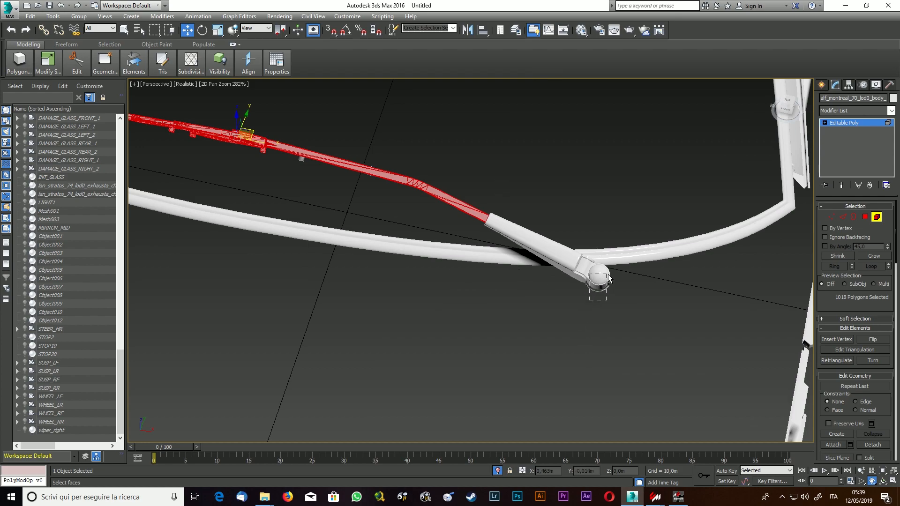
{"action": "left_click_drag", "start_coordinate": [609, 274], "coordinate": [608, 275], "text": "ctrl"}
{"action": "left_click_drag", "start_coordinate": [565, 238], "coordinate": [617, 241], "text": "ctrl"}
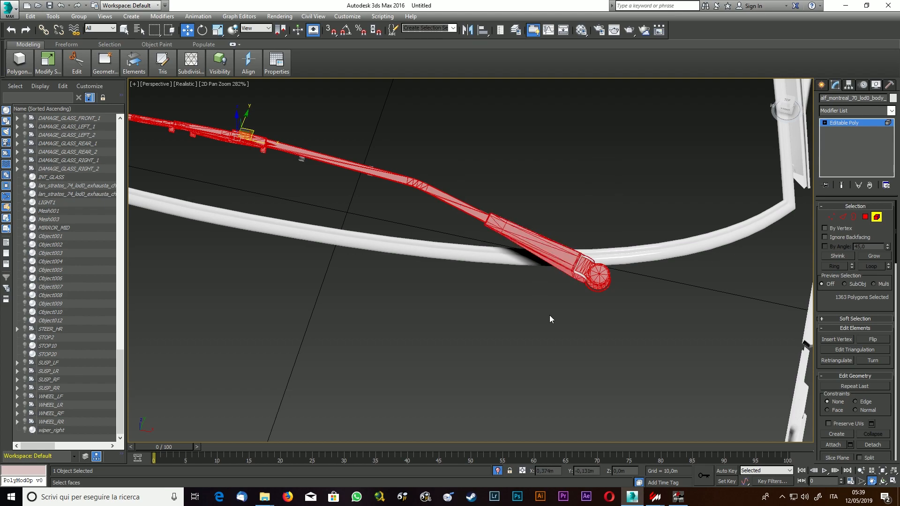
{"action": "left_click_drag", "start_coordinate": [586, 281], "coordinate": [591, 257], "text": "ctrl"}
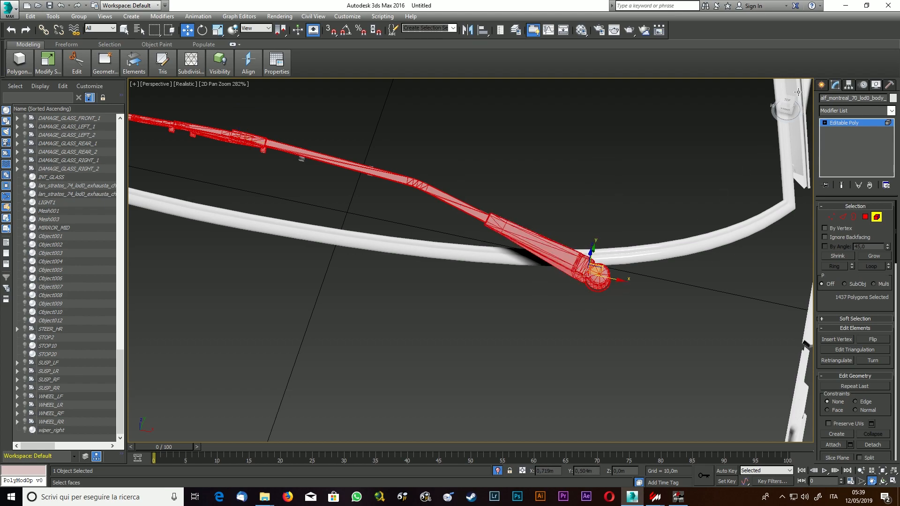
Add the unselected blade bracket and clip elements on the underside of the same wiper to the selection.
{"action": "scroll", "coordinate": [750, 124], "scroll_direction": "down", "scroll_amount": 3}
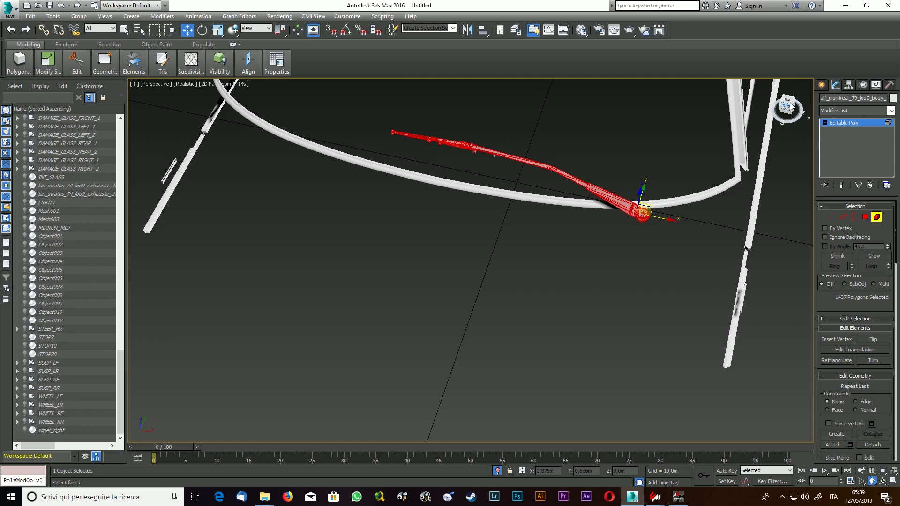
{"action": "left_click", "coordinate": [788, 107]}
{"action": "scroll", "coordinate": [599, 173], "scroll_direction": "down", "scroll_amount": 6}
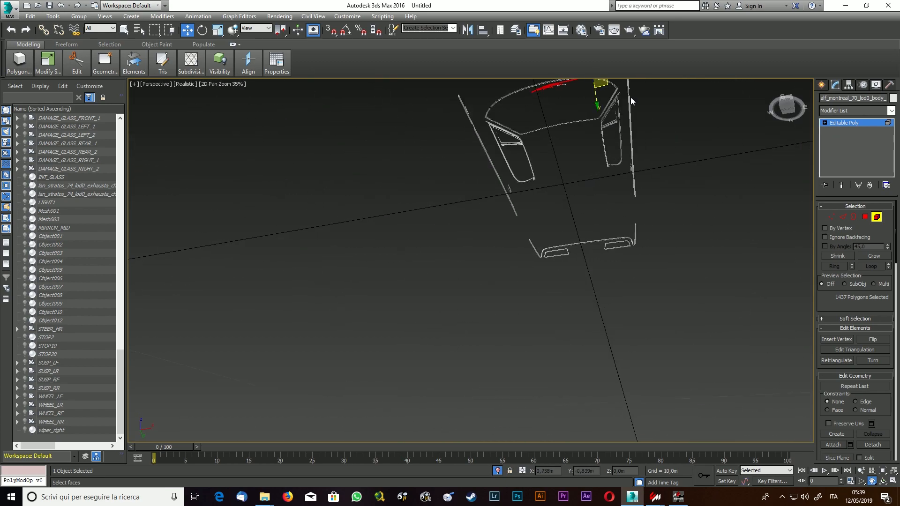
{"action": "scroll", "coordinate": [634, 94], "scroll_direction": "up", "scroll_amount": 2}
{"action": "scroll", "coordinate": [555, 121], "scroll_direction": "up", "scroll_amount": 1}
{"action": "scroll", "coordinate": [249, 351], "scroll_direction": "down", "scroll_amount": 1}
{"action": "scroll", "coordinate": [187, 392], "scroll_direction": "up", "scroll_amount": 1}
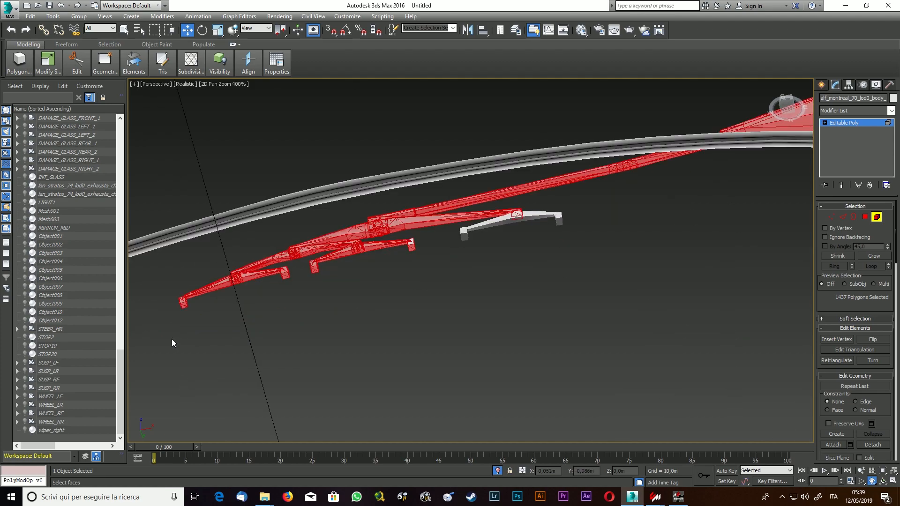
{"action": "left_click_drag", "start_coordinate": [313, 255], "coordinate": [552, 279]}
{"action": "left_click_drag", "start_coordinate": [292, 302], "coordinate": [513, 235], "text": "ctrl"}
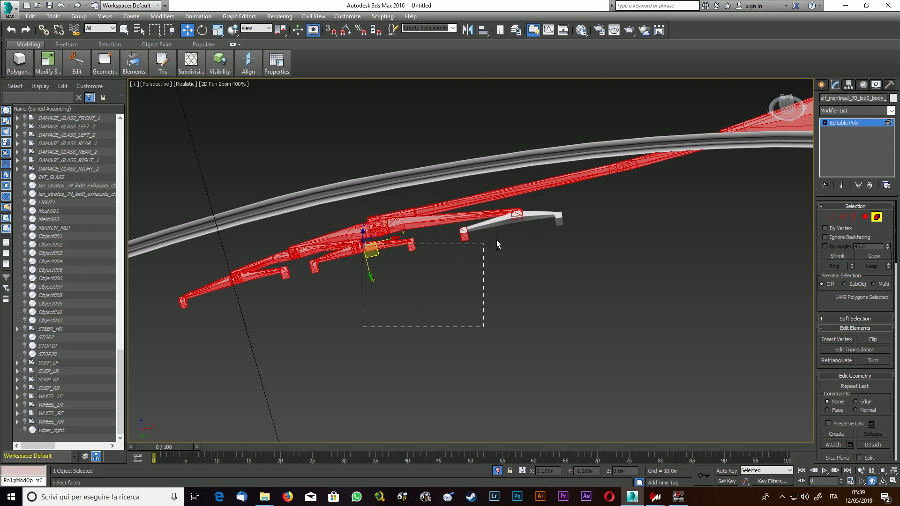
{"action": "left_click_drag", "start_coordinate": [576, 209], "coordinate": [593, 203], "text": "ctrl"}
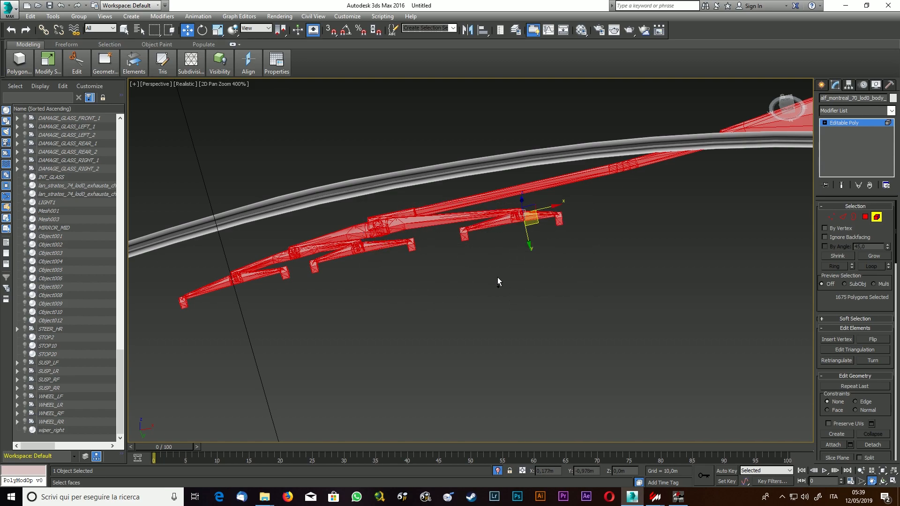
{"action": "scroll", "coordinate": [499, 277], "scroll_direction": "down", "scroll_amount": 3}
{"action": "scroll", "coordinate": [636, 239], "scroll_direction": "up", "scroll_amount": 4}
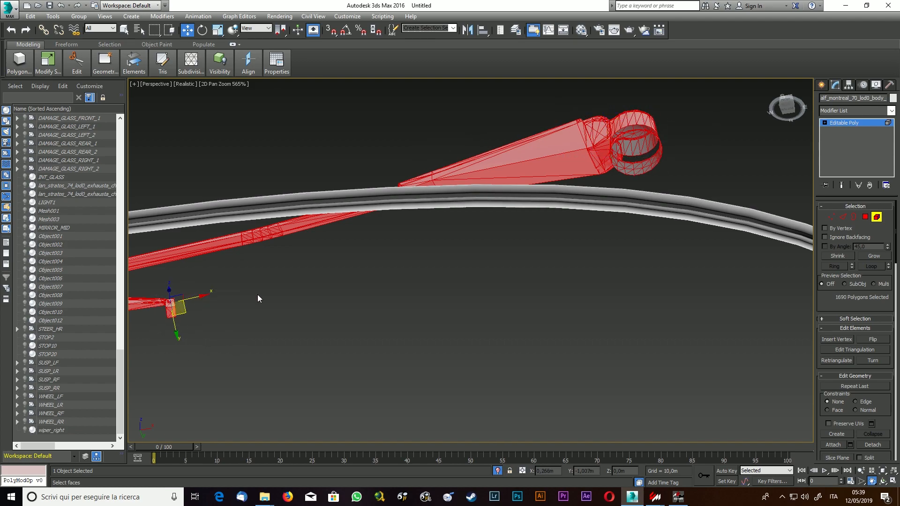
Detach the selected wiper elements as a separate object named wiper_left.
{"action": "scroll", "coordinate": [257, 295], "scroll_direction": "down", "scroll_amount": 5}
{"action": "left_click_drag", "start_coordinate": [802, 104], "coordinate": [546, 132]}
{"action": "scroll", "coordinate": [545, 262], "scroll_direction": "down", "scroll_amount": 11}
{"action": "scroll", "coordinate": [533, 413], "scroll_direction": "up", "scroll_amount": 8}
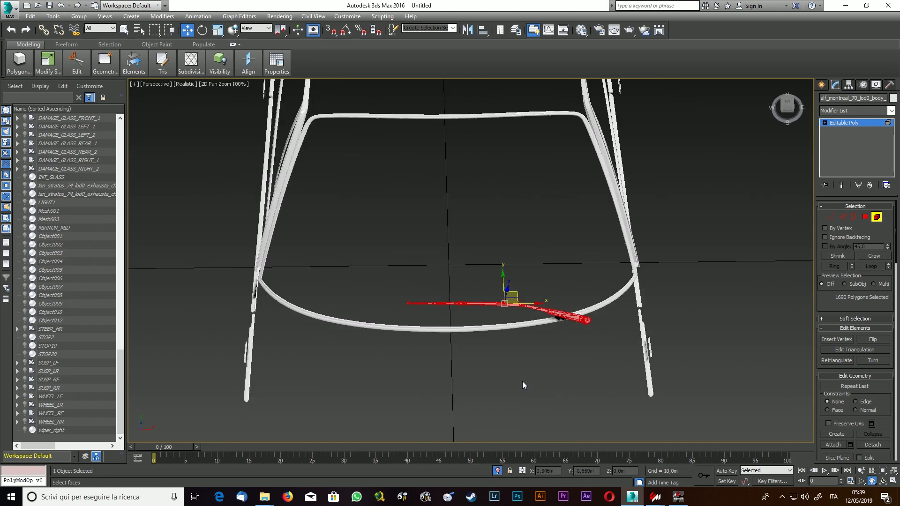
{"action": "scroll", "coordinate": [524, 366], "scroll_direction": "up", "scroll_amount": 3}
{"action": "scroll", "coordinate": [538, 333], "scroll_direction": "up", "scroll_amount": 3}
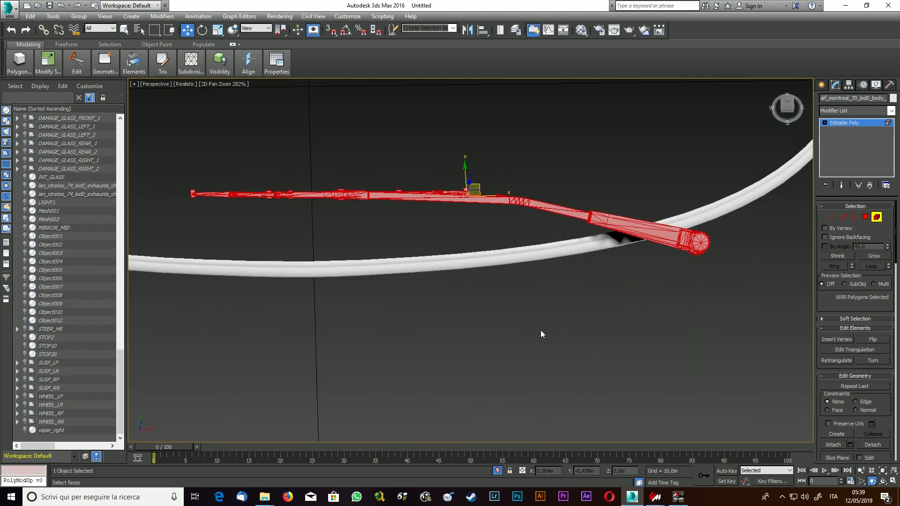
{"action": "left_click", "coordinate": [880, 445]}
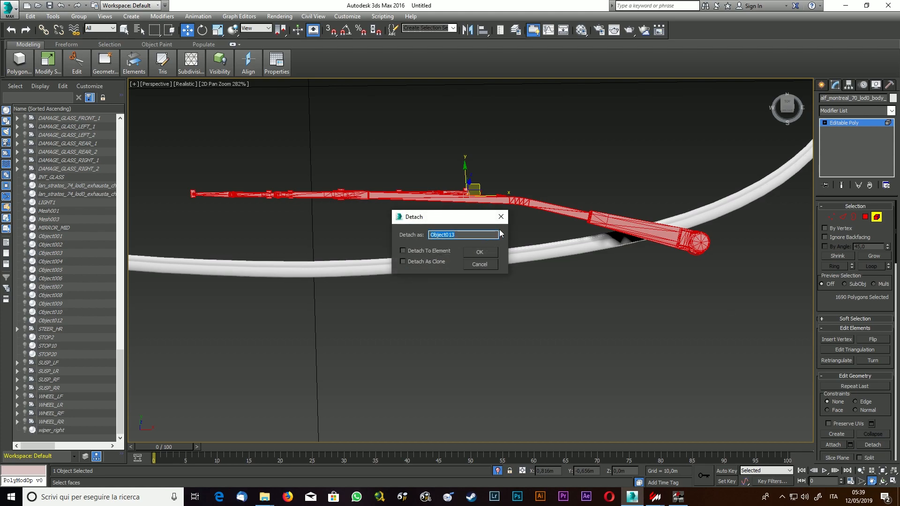
{"action": "type", "text": "wiper_left"}
{"action": "left_click", "coordinate": [482, 253]}
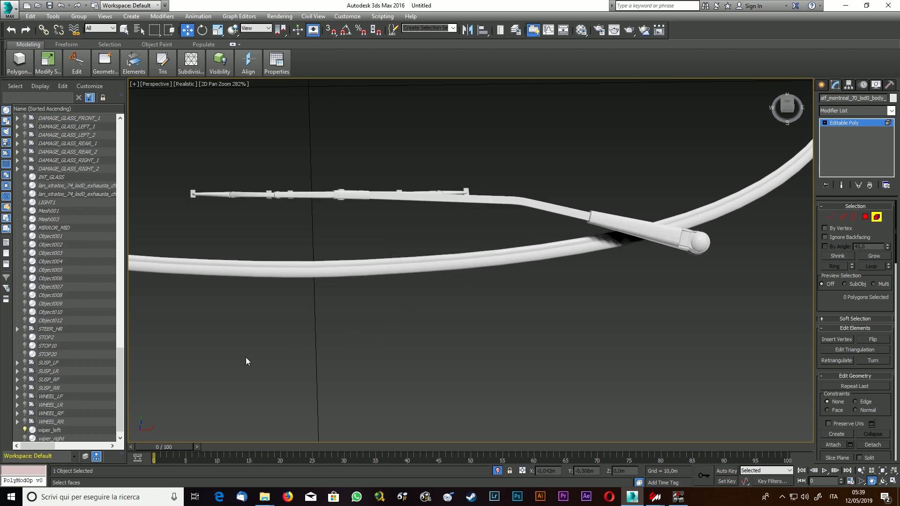
Hide the wiper_left object and check the windshield frame for leftover wiper elements.
{"action": "scroll", "coordinate": [56, 415], "scroll_direction": "down", "scroll_amount": 1}
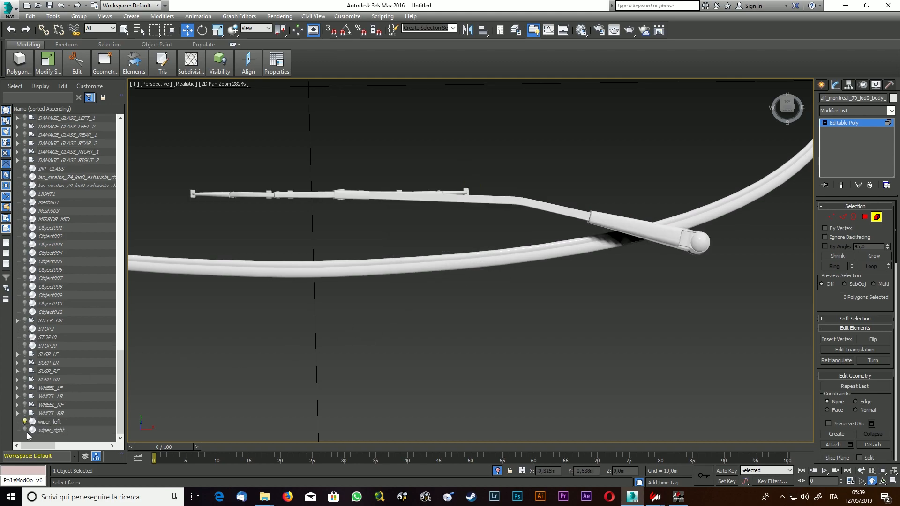
{"action": "left_click", "coordinate": [25, 422]}
{"action": "left_click", "coordinate": [26, 422]}
{"action": "left_click", "coordinate": [25, 422]}
{"action": "scroll", "coordinate": [628, 113], "scroll_direction": "down", "scroll_amount": 6}
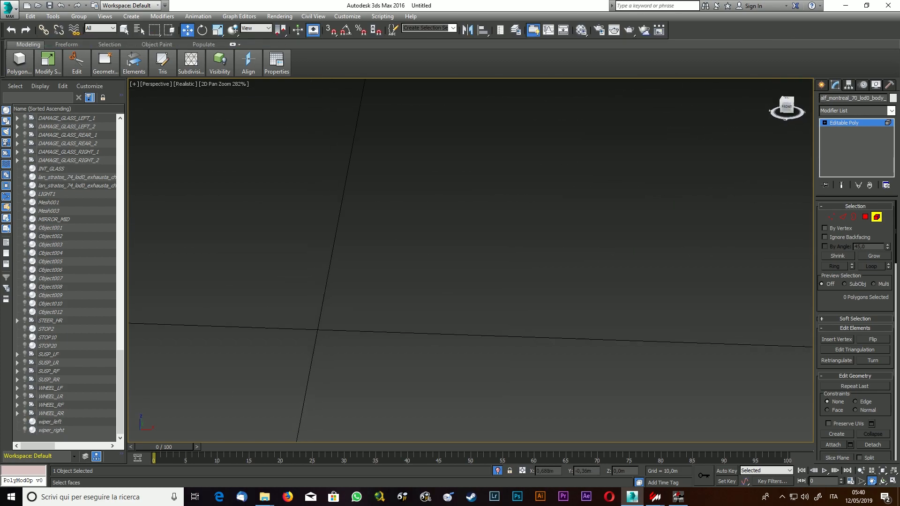
{"action": "scroll", "coordinate": [626, 107], "scroll_direction": "up", "scroll_amount": 6}
{"action": "scroll", "coordinate": [623, 107], "scroll_direction": "down", "scroll_amount": 3}
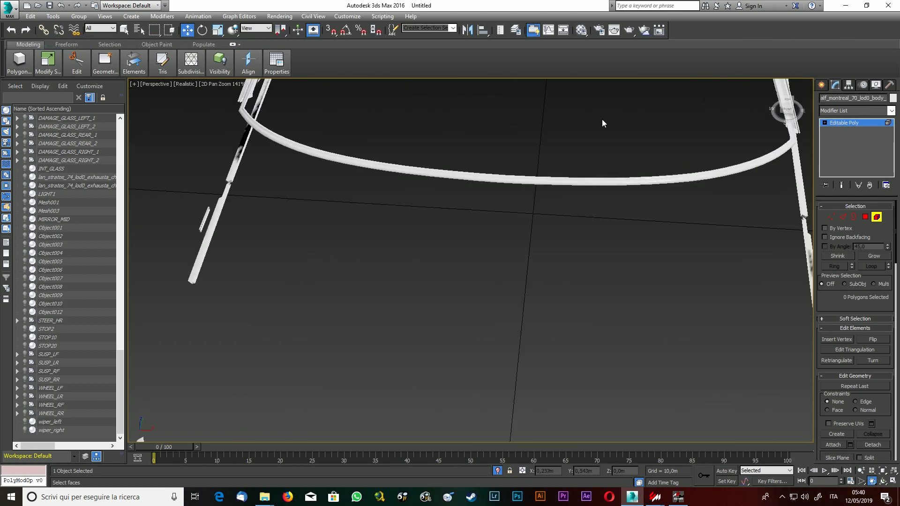
Leave element editing of the body chrome mesh, then unhide and isolate wiper_left and wiper_right.
{"action": "left_click_drag", "start_coordinate": [787, 109], "coordinate": [790, 124]}
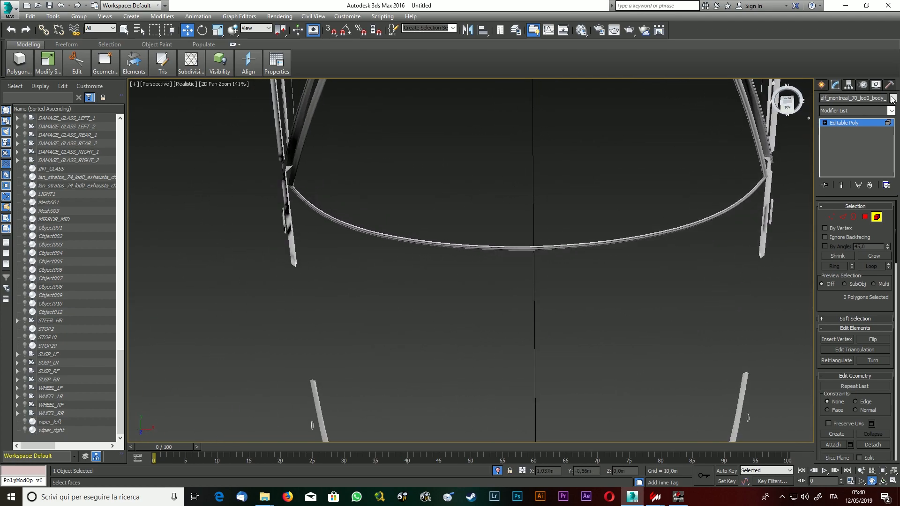
{"action": "left_click", "coordinate": [821, 85]}
{"action": "scroll", "coordinate": [504, 138], "scroll_direction": "down", "scroll_amount": 10}
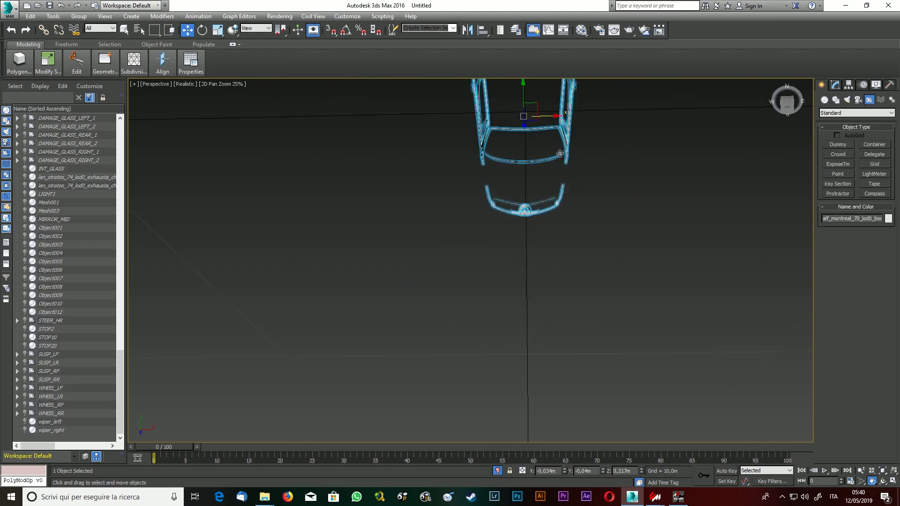
{"action": "scroll", "coordinate": [608, 124], "scroll_direction": "up", "scroll_amount": 7}
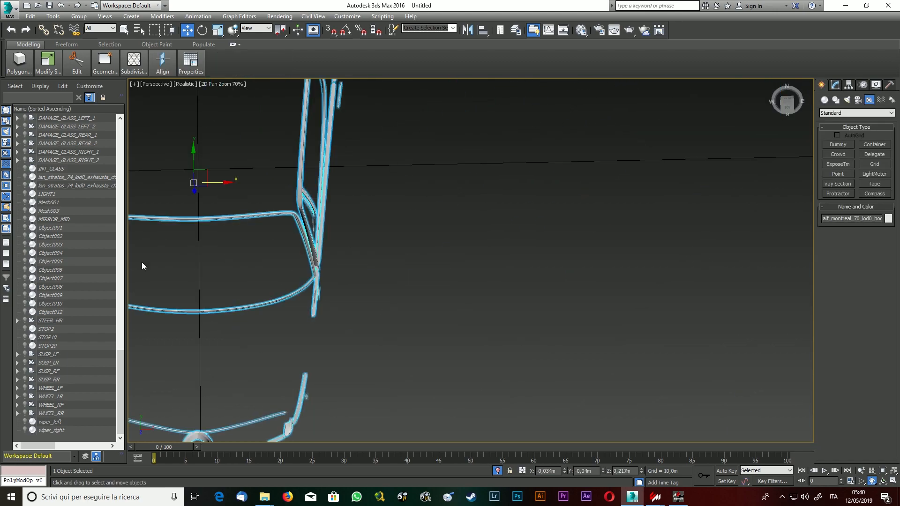
{"action": "left_click", "coordinate": [45, 422]}
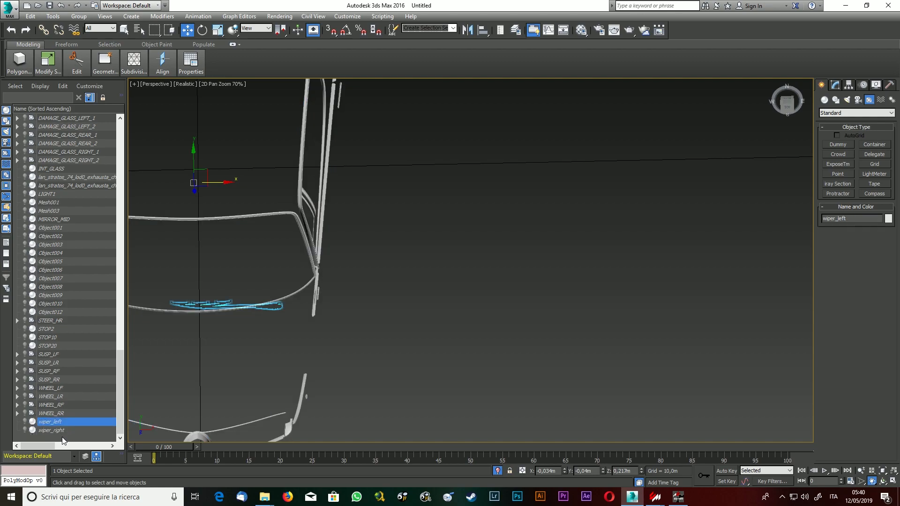
{"action": "left_click", "coordinate": [55, 431], "text": "ctrl"}
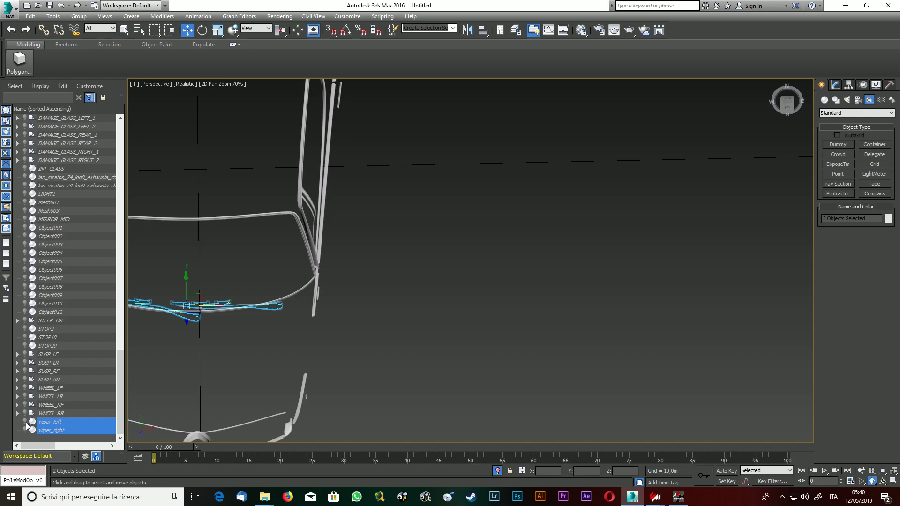
{"action": "left_click", "coordinate": [26, 423]}
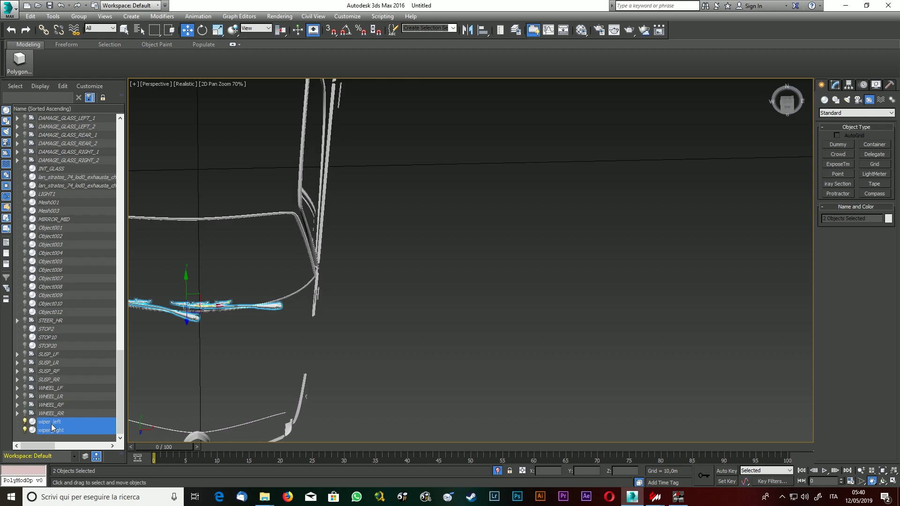
{"action": "right_click", "coordinate": [96, 406]}
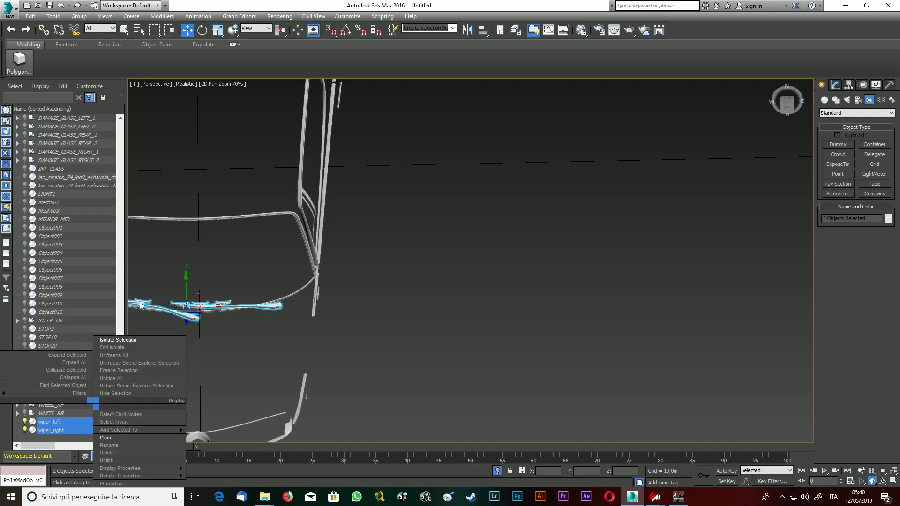
{"action": "left_click", "coordinate": [122, 340]}
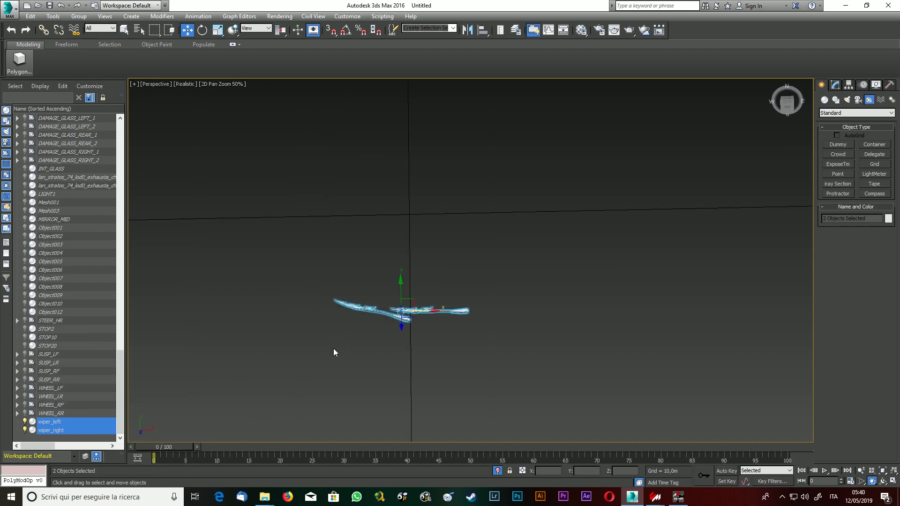
Inspect both isolated wipers and hide wiper_left, keeping only wiper_right displayed.
{"action": "scroll", "coordinate": [355, 328], "scroll_direction": "up", "scroll_amount": 2}
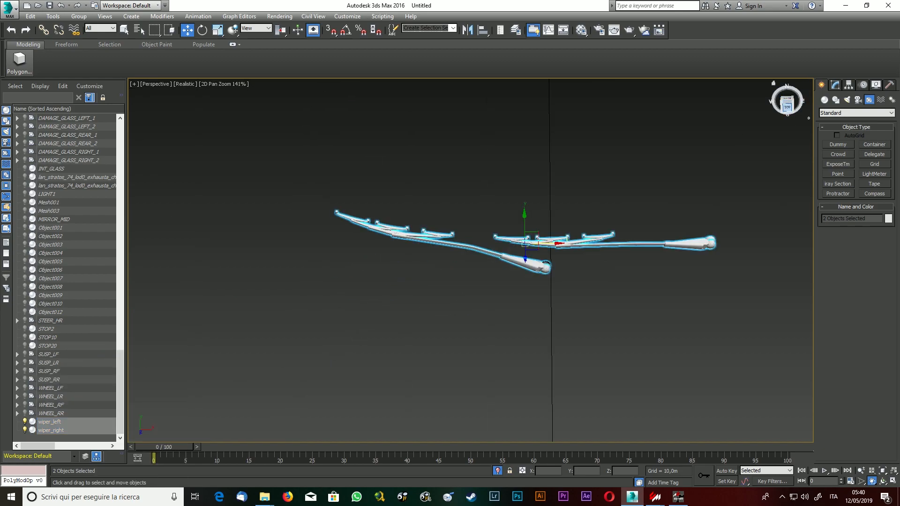
{"action": "left_click", "coordinate": [789, 112]}
{"action": "middle_click_drag", "start_coordinate": [474, 281], "coordinate": [443, 291], "text": "alt"}
{"action": "scroll", "coordinate": [488, 189], "scroll_direction": "up", "scroll_amount": 8}
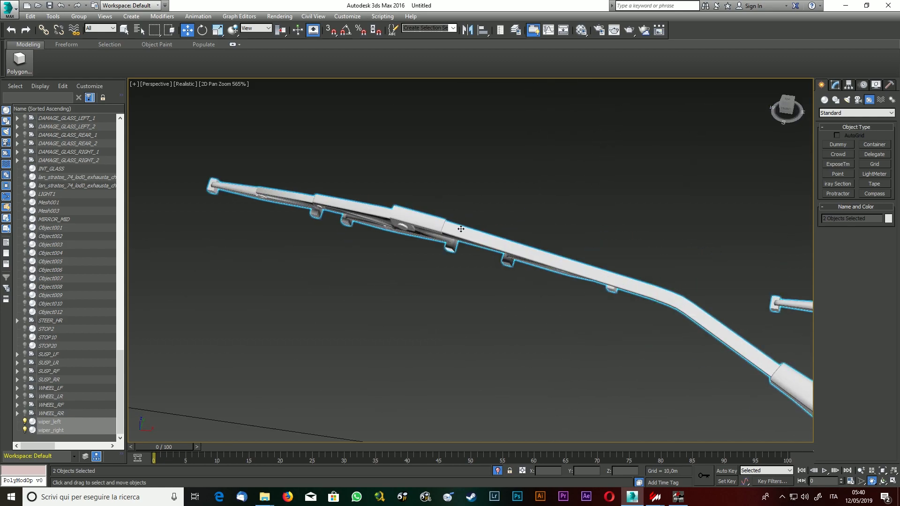
{"action": "scroll", "coordinate": [466, 249], "scroll_direction": "down", "scroll_amount": 4}
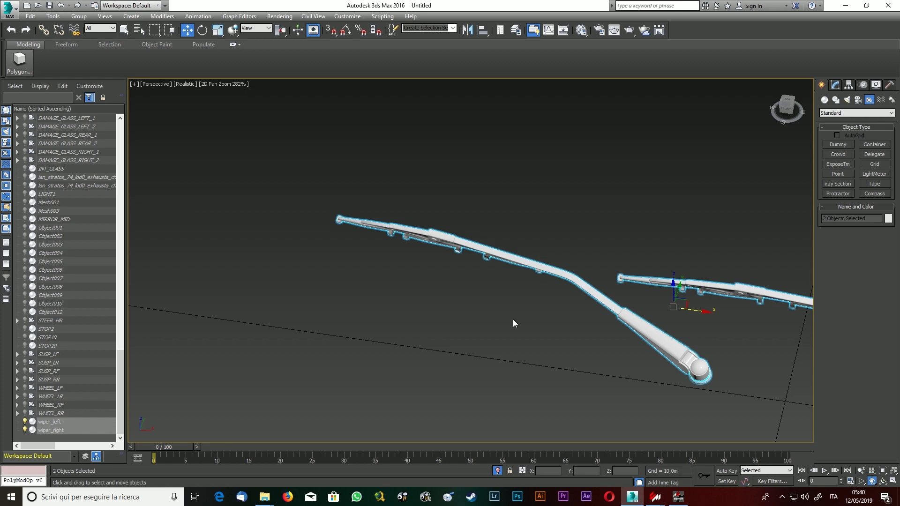
{"action": "mouse_move", "coordinate": [789, 110]}
{"action": "left_mouse_down"}
{"action": "mouse_move", "coordinate": [786, 89]}
{"action": "mouse_move", "coordinate": [786, 104]}
{"action": "mouse_move", "coordinate": [791, 99]}
{"action": "left_mouse_up"}
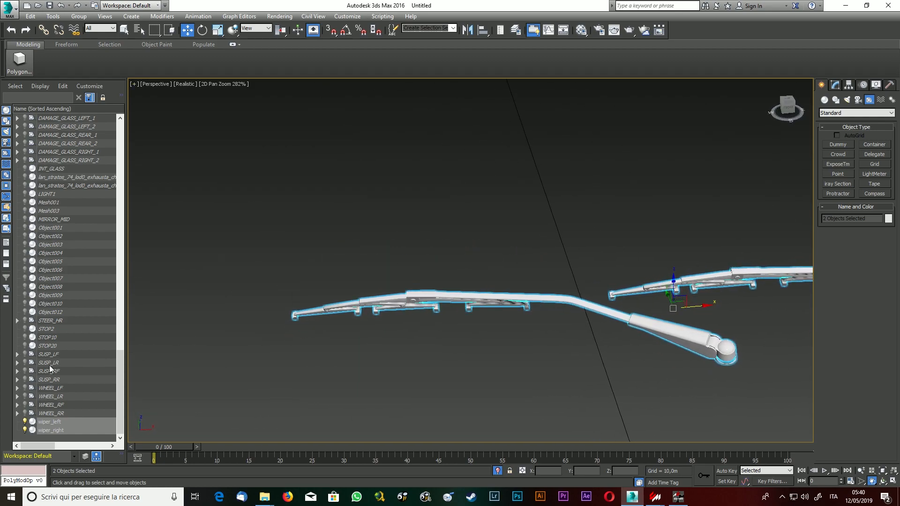
{"action": "left_click", "coordinate": [25, 430]}
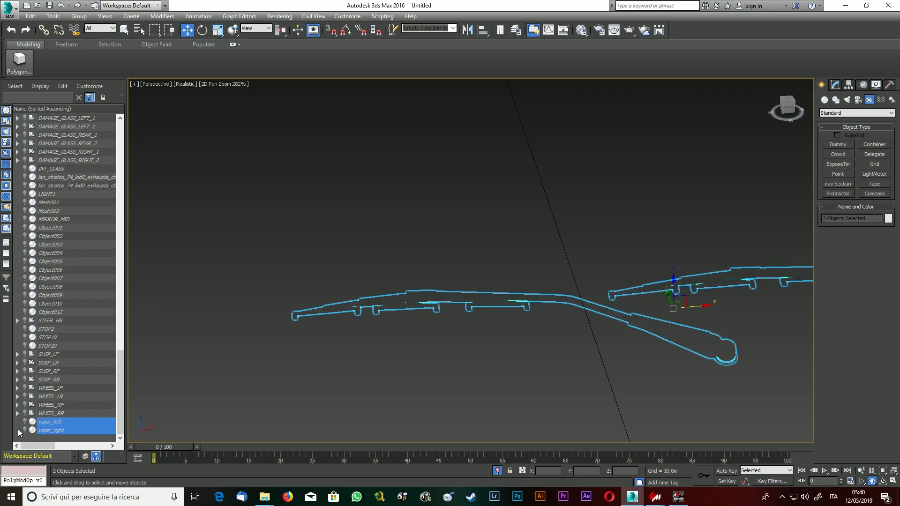
{"action": "left_click", "coordinate": [15, 430]}
{"action": "left_click", "coordinate": [25, 429]}
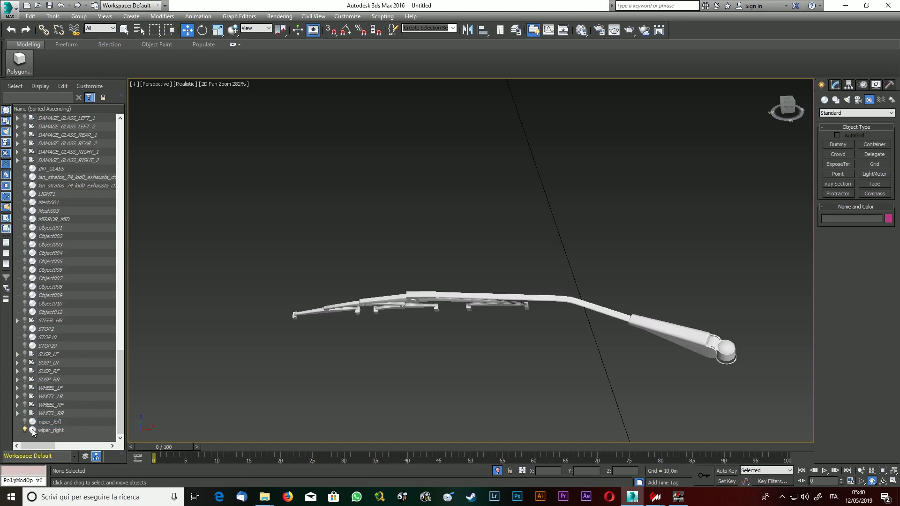
Open wiper_right for editing at Element level and select all its elements.
{"action": "scroll", "coordinate": [453, 359], "scroll_direction": "up", "scroll_amount": 3}
{"action": "scroll", "coordinate": [453, 358], "scroll_direction": "down", "scroll_amount": 3}
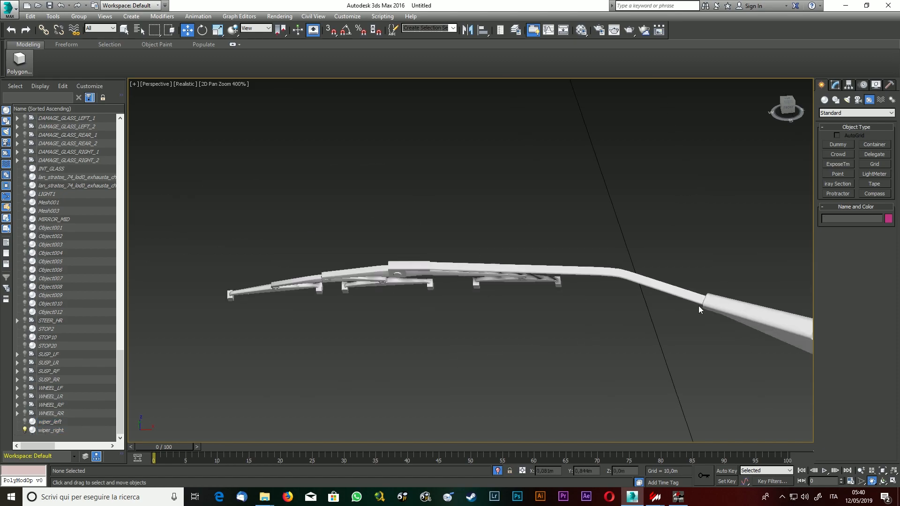
{"action": "scroll", "coordinate": [739, 239], "scroll_direction": "down", "scroll_amount": 2}
{"action": "scroll", "coordinate": [770, 277], "scroll_direction": "up", "scroll_amount": 2}
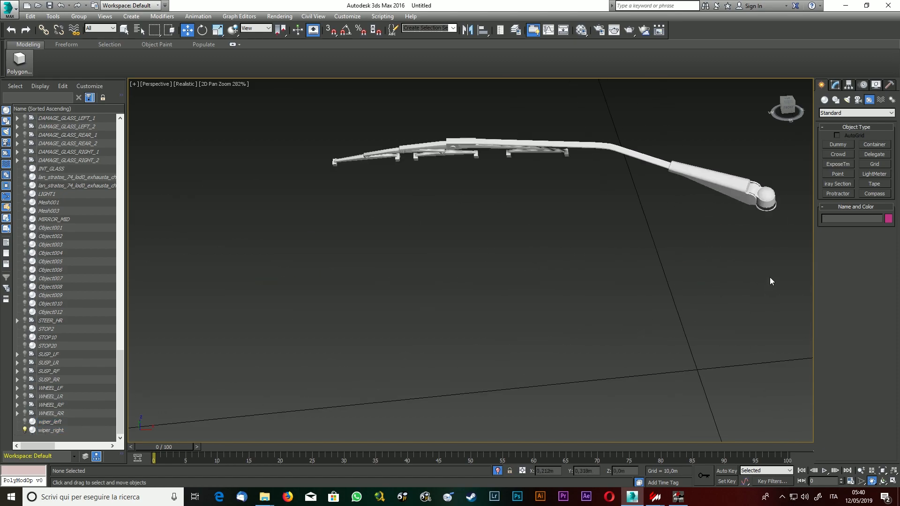
{"action": "left_click", "coordinate": [740, 190]}
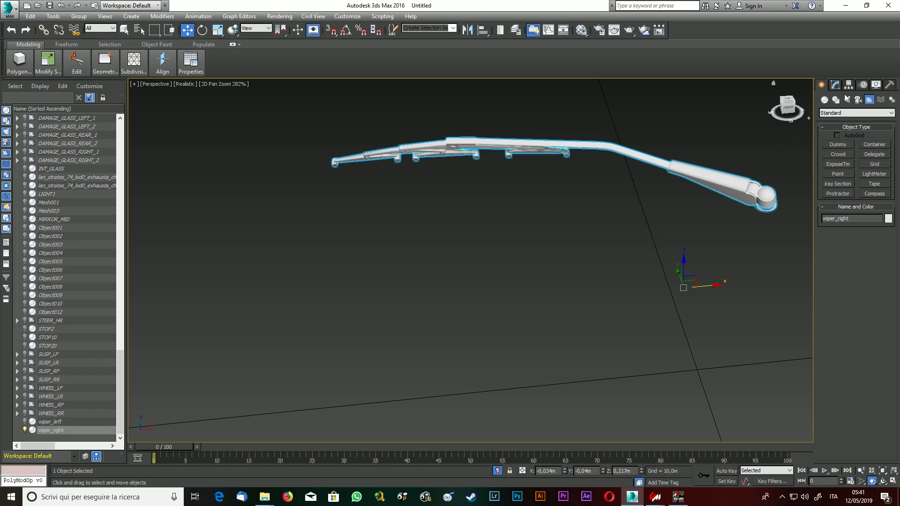
{"action": "left_click", "coordinate": [835, 85]}
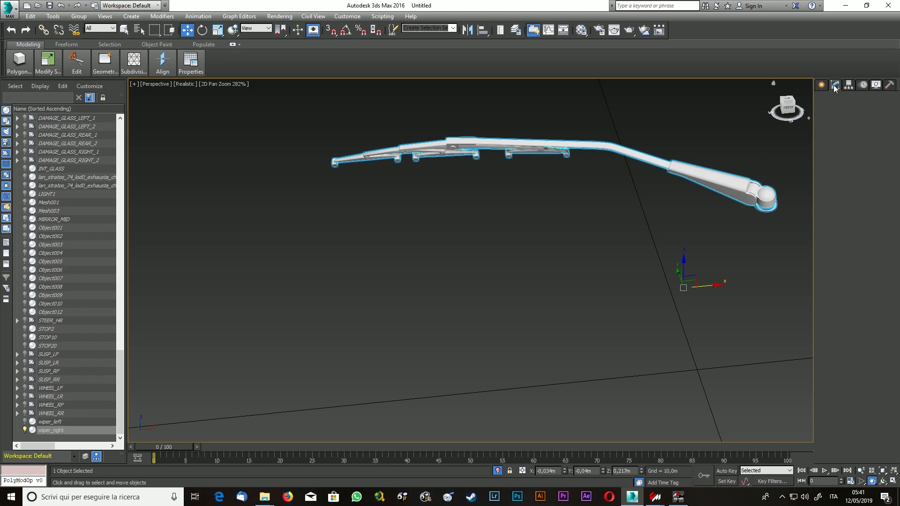
{"action": "left_click", "coordinate": [877, 218]}
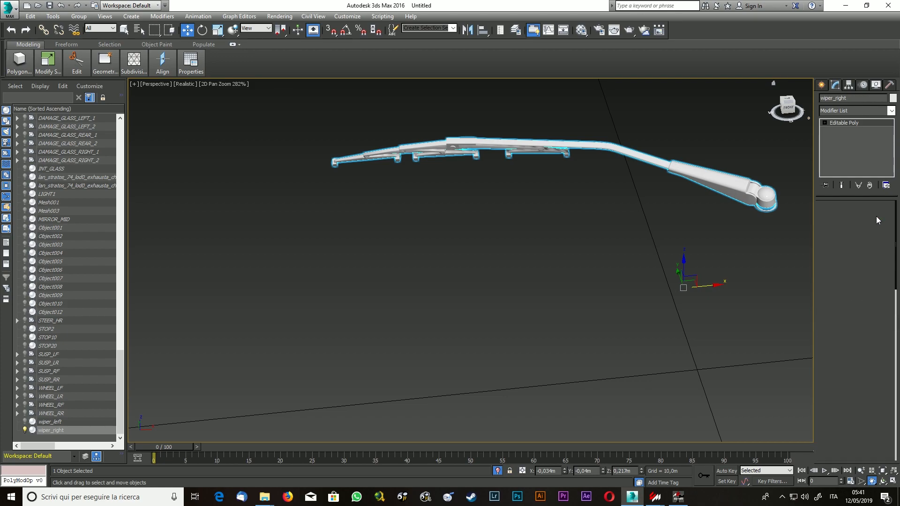
{"action": "key", "text": "ctrl+a"}
{"action": "scroll", "coordinate": [731, 140], "scroll_direction": "up", "scroll_amount": 3}
{"action": "scroll", "coordinate": [658, 133], "scroll_direction": "down", "scroll_amount": 3}
{"action": "scroll", "coordinate": [581, 125], "scroll_direction": "up", "scroll_amount": 2}
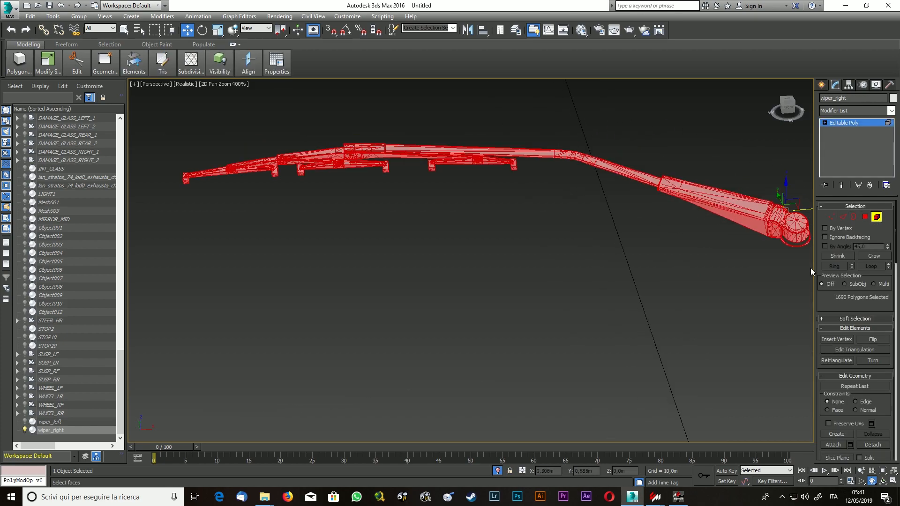
Select only the arm, hinge and pivot elements of wiper_right, plus the bracket joining the arm to the blade.
{"action": "scroll", "coordinate": [789, 251], "scroll_direction": "down", "scroll_amount": 3}
{"action": "scroll", "coordinate": [802, 252], "scroll_direction": "up", "scroll_amount": 3}
{"action": "left_click_drag", "start_coordinate": [798, 277], "coordinate": [713, 155]}
{"action": "left_click_drag", "start_coordinate": [639, 145], "coordinate": [639, 145]}
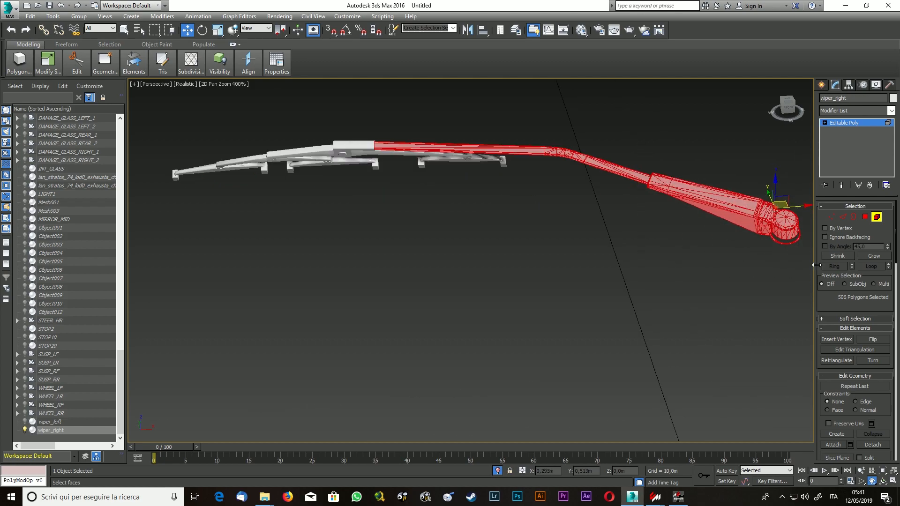
{"action": "left_click_drag", "start_coordinate": [805, 265], "coordinate": [726, 153]}
{"action": "left_click_drag", "start_coordinate": [544, 130], "coordinate": [522, 120]}
{"action": "scroll", "coordinate": [283, 125], "scroll_direction": "up", "scroll_amount": 4}
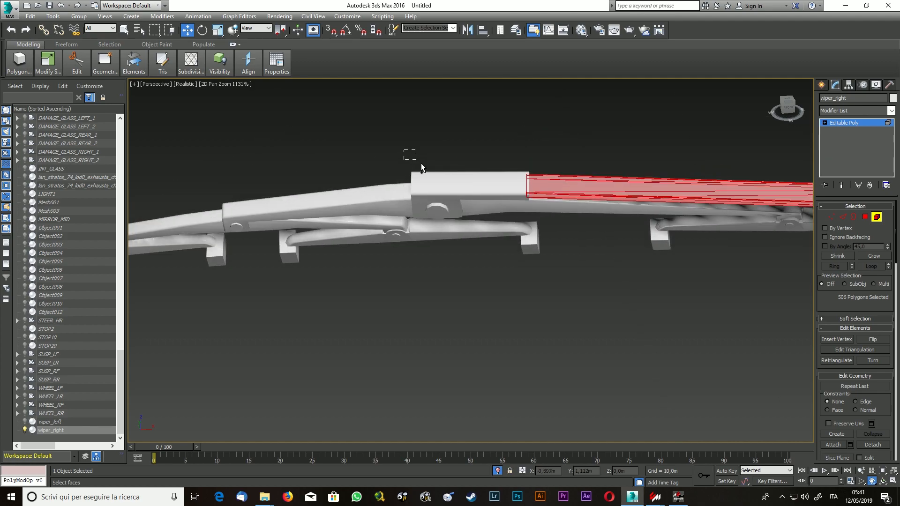
{"action": "left_click_drag", "start_coordinate": [448, 178], "coordinate": [449, 179], "text": "ctrl"}
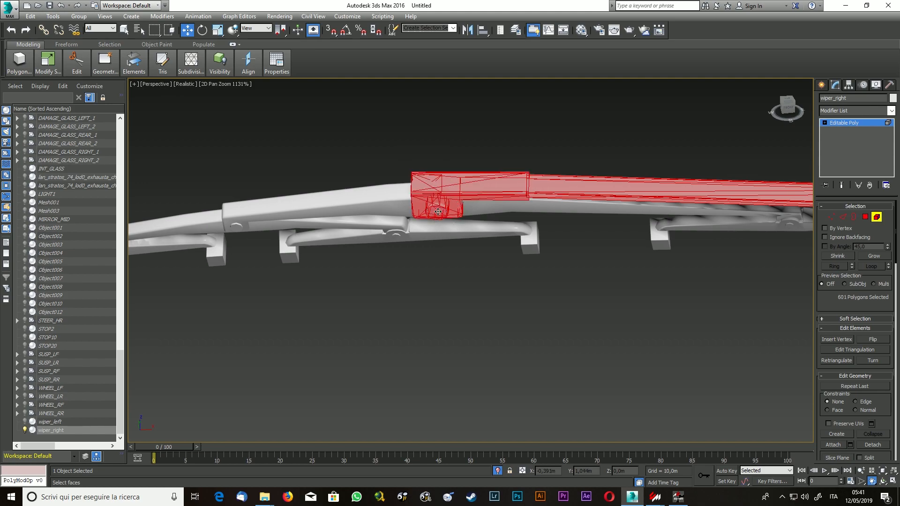
{"action": "scroll", "coordinate": [529, 187], "scroll_direction": "down", "scroll_amount": 3}
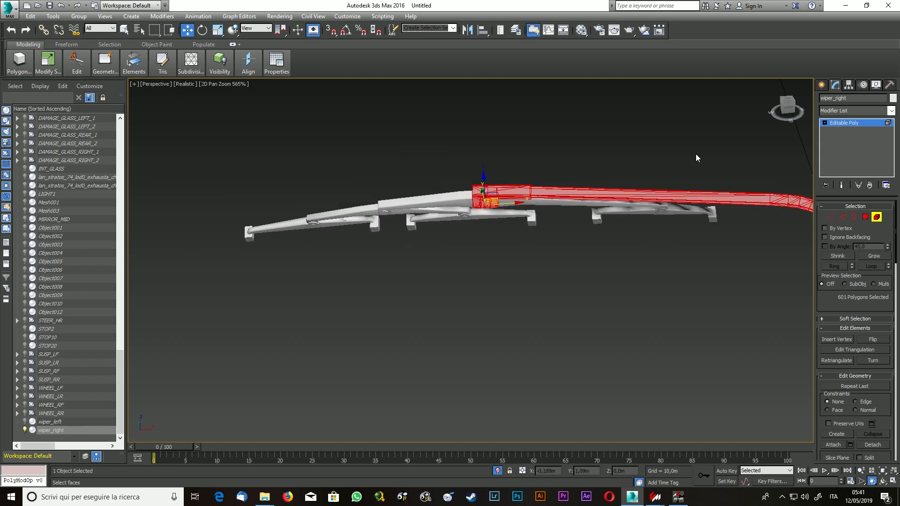
Add the unselected small elements on the underside and outer end of the arm bracket to the selection.
{"action": "middle_click_drag", "start_coordinate": [529, 186], "coordinate": [485, 324], "text": "alt"}
{"action": "scroll", "coordinate": [492, 309], "scroll_direction": "up", "scroll_amount": 6}
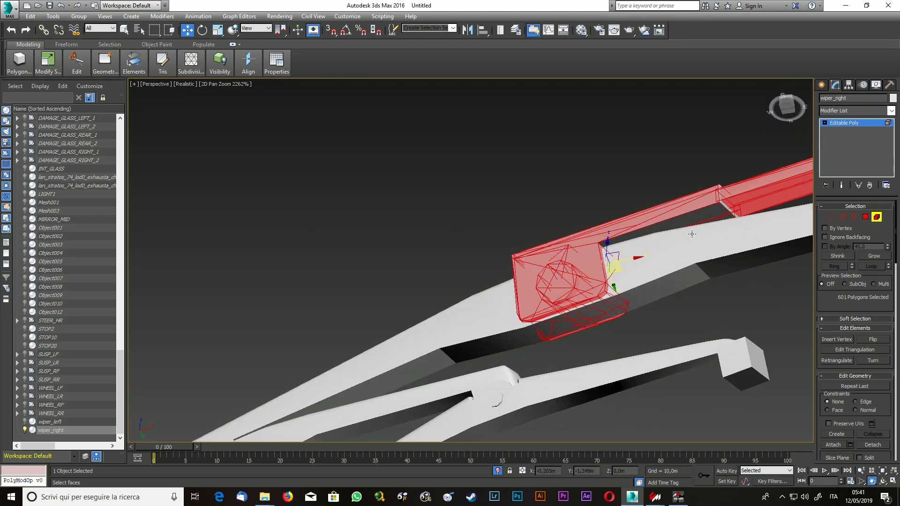
{"action": "left_click_drag", "start_coordinate": [664, 150], "coordinate": [738, 220]}
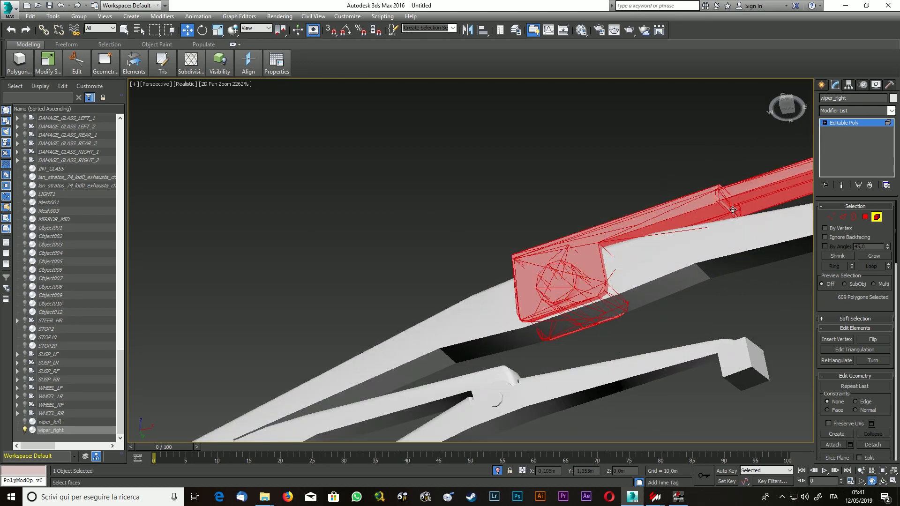
{"action": "left_click", "coordinate": [785, 112]}
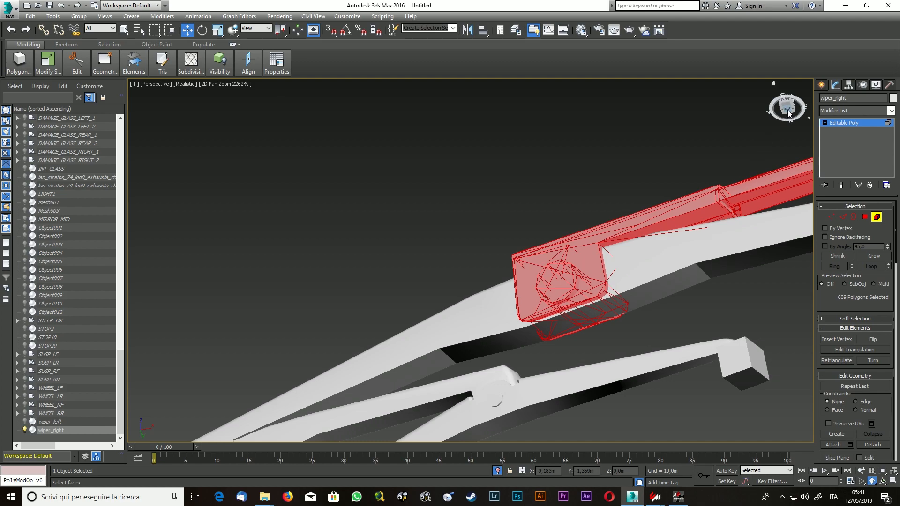
{"action": "scroll", "coordinate": [632, 155], "scroll_direction": "down", "scroll_amount": 8}
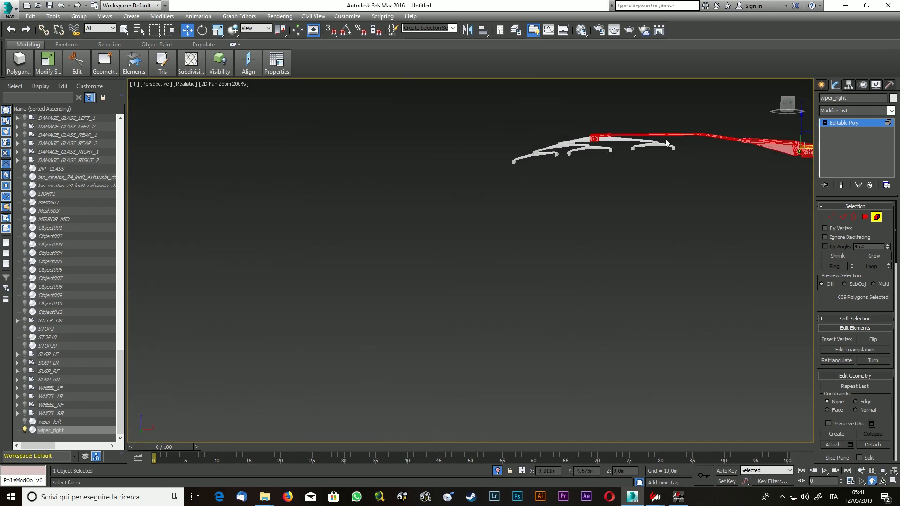
{"action": "middle_click_drag", "start_coordinate": [662, 147], "coordinate": [758, 122], "text": "alt"}
{"action": "scroll", "coordinate": [703, 135], "scroll_direction": "up", "scroll_amount": 8}
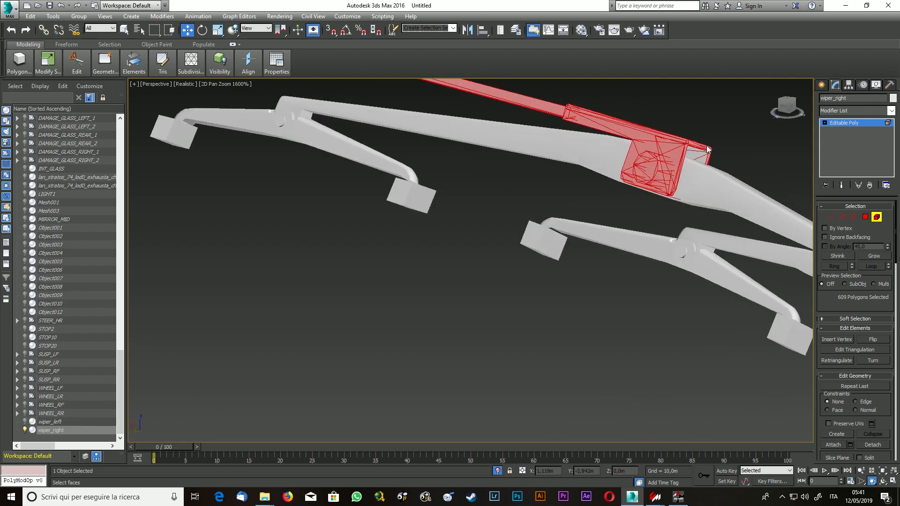
{"action": "left_click_drag", "start_coordinate": [712, 148], "coordinate": [719, 154], "text": "ctrl"}
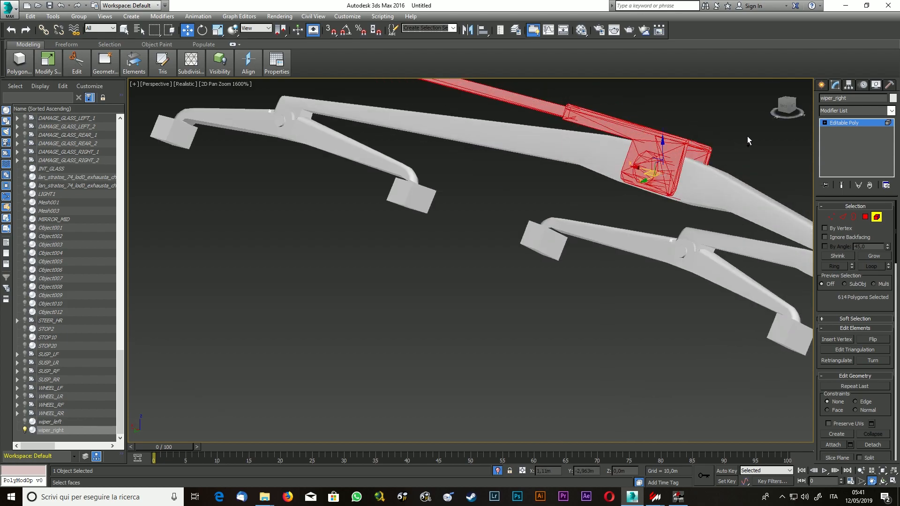
Check the arm selection from several angles and detach it as a separate object named wiper_right_base.
{"action": "mouse_move", "coordinate": [786, 112]}
{"action": "left_mouse_down"}
{"action": "mouse_move", "coordinate": [738, 111]}
{"action": "mouse_move", "coordinate": [808, 101]}
{"action": "mouse_move", "coordinate": [775, 115]}
{"action": "left_mouse_up"}
{"action": "scroll", "coordinate": [558, 137], "scroll_direction": "down", "scroll_amount": 3}
{"action": "scroll", "coordinate": [642, 117], "scroll_direction": "up", "scroll_amount": 2}
{"action": "left_click_drag", "start_coordinate": [688, 186], "coordinate": [737, 105]}
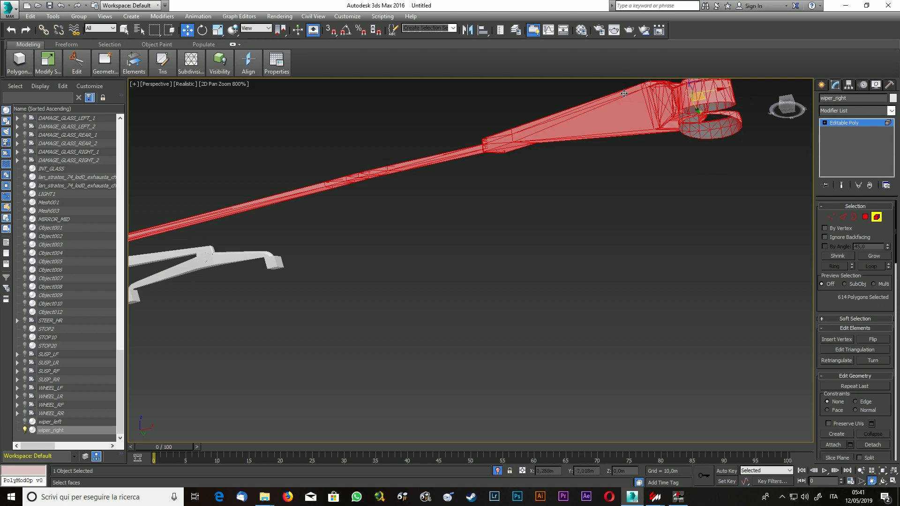
{"action": "scroll", "coordinate": [624, 91], "scroll_direction": "down", "scroll_amount": 1}
{"action": "left_click_drag", "start_coordinate": [788, 105], "coordinate": [781, 110]}
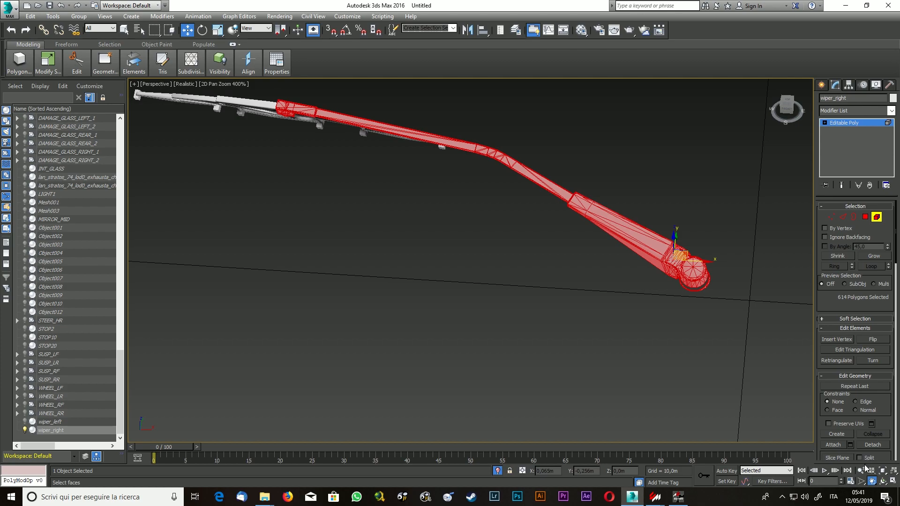
{"action": "left_click", "coordinate": [873, 446]}
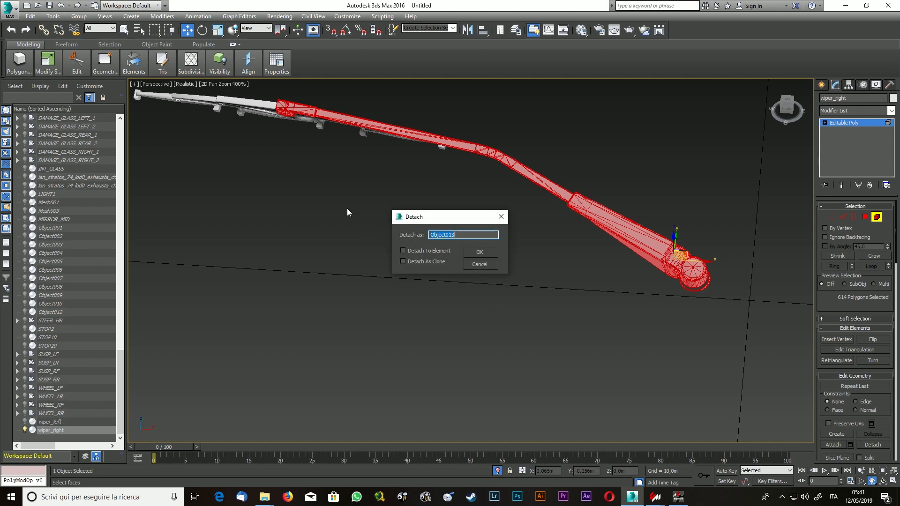
{"action": "type", "text": "wiper_right_base"}
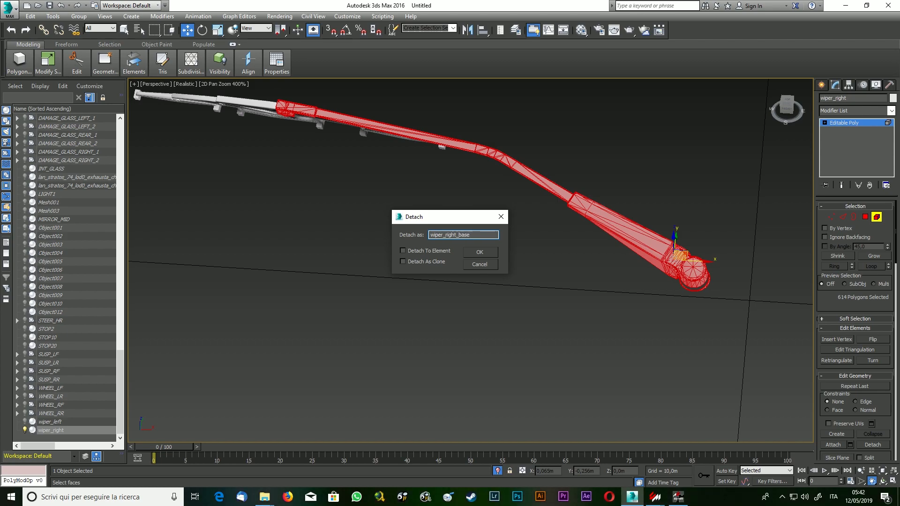
{"action": "key", "text": "Return"}
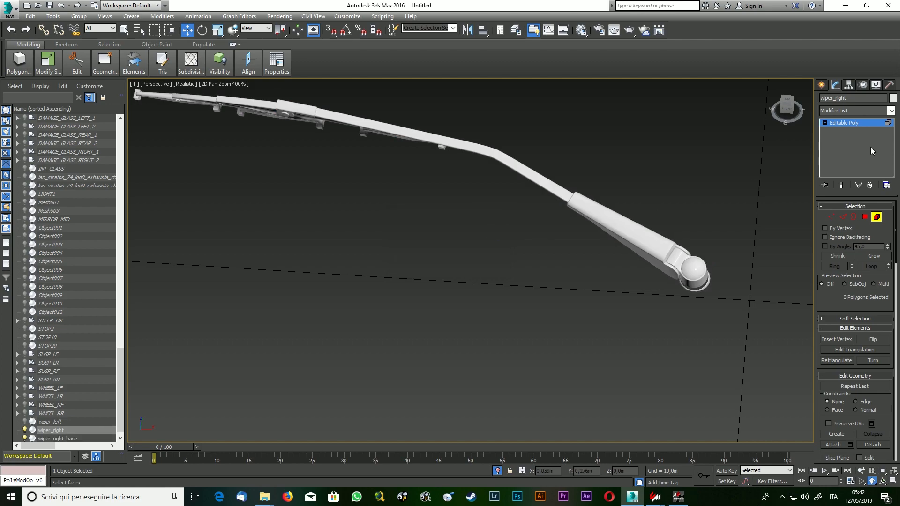
Leave element editing of wiper_right and toggle the visibility of wiper_right_base to check the detached arm.
{"action": "left_click", "coordinate": [821, 84]}
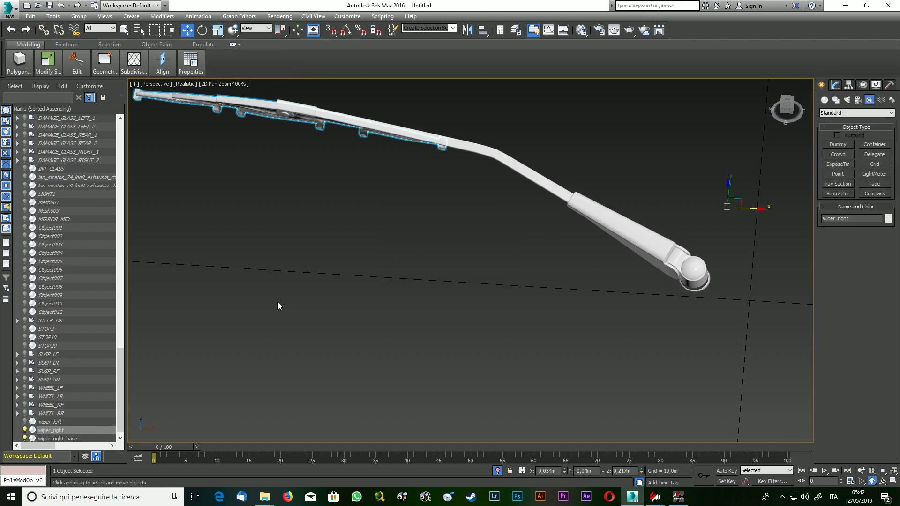
{"action": "scroll", "coordinate": [65, 416], "scroll_direction": "down", "scroll_amount": 1}
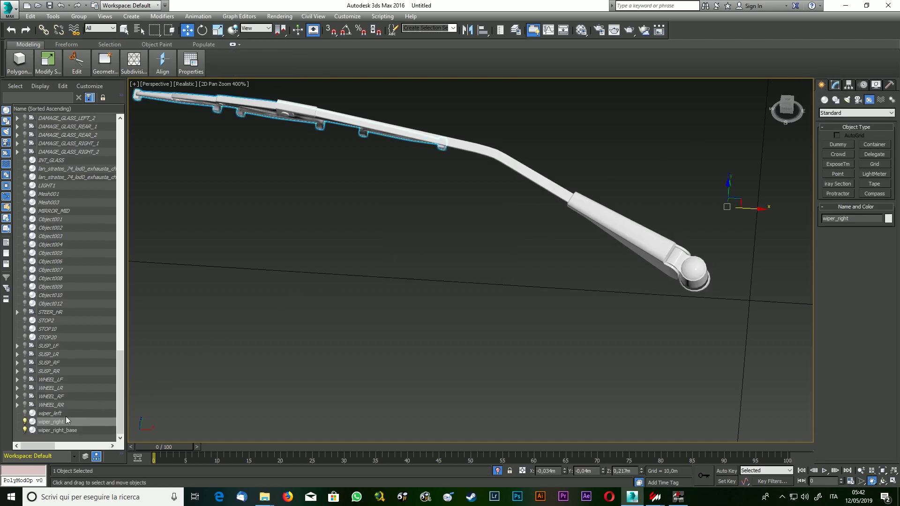
{"action": "left_click", "coordinate": [25, 430]}
{"action": "left_click", "coordinate": [26, 431]}
{"action": "left_click", "coordinate": [25, 431]}
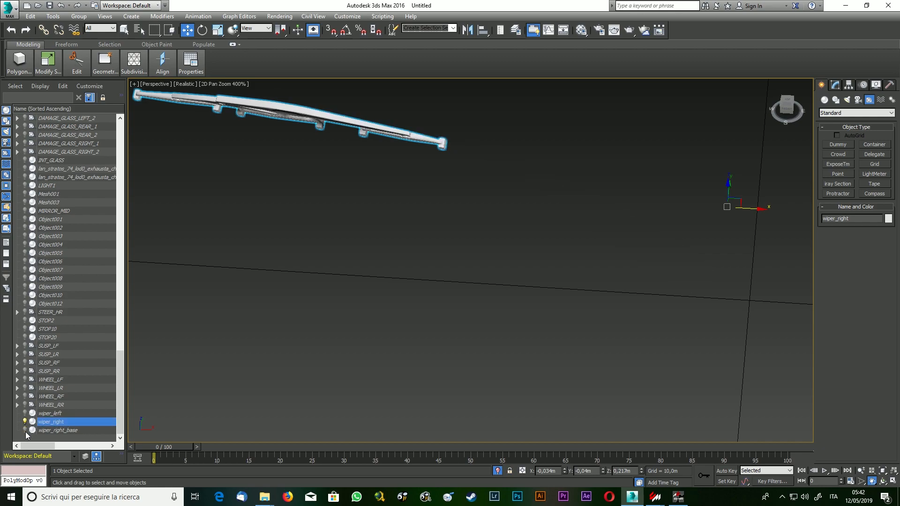
{"action": "left_click", "coordinate": [26, 431]}
{"action": "left_click", "coordinate": [25, 431]}
{"action": "left_click", "coordinate": [25, 431]}
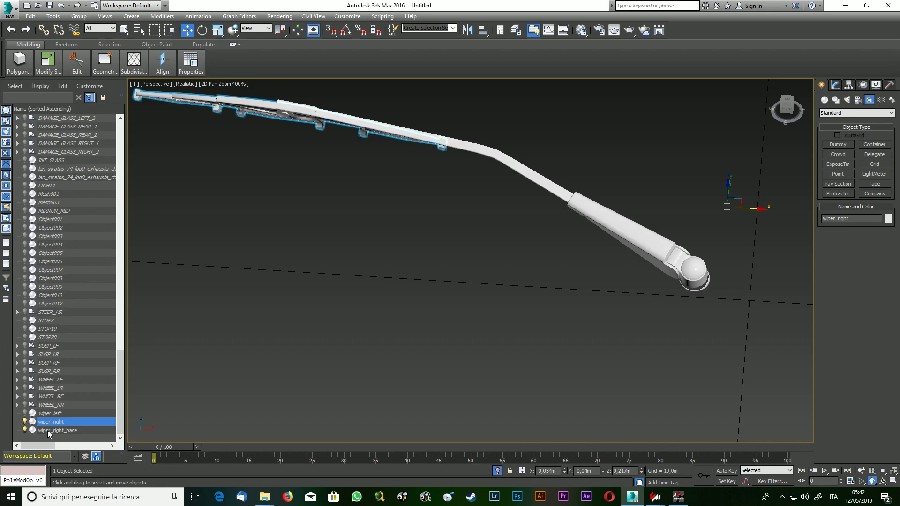
Toggle the visibility of wiper_right to check the remaining blade, and rename that object wiper_right_rubber.
{"action": "left_click", "coordinate": [25, 422]}
{"action": "left_click", "coordinate": [25, 422]}
{"action": "left_click", "coordinate": [25, 422]}
{"action": "left_click", "coordinate": [26, 422]}
{"action": "left_click", "coordinate": [68, 422]}
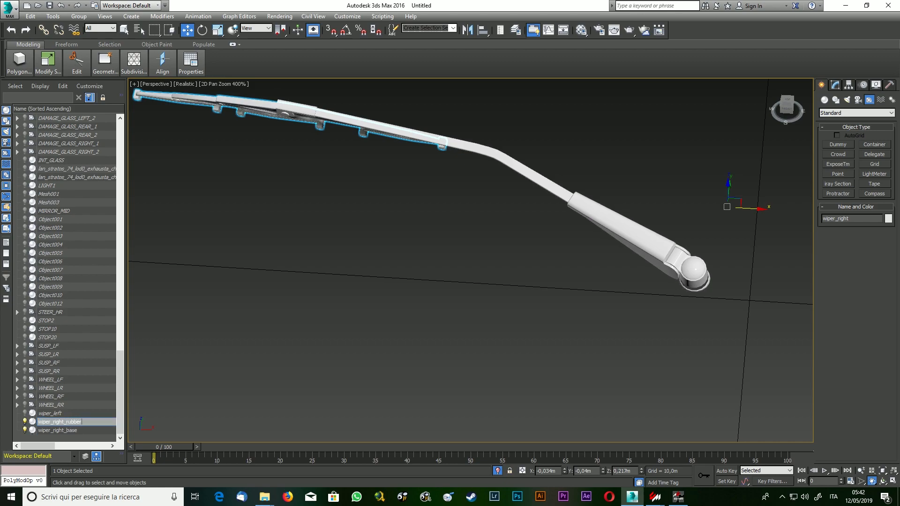
{"action": "key", "text": "Return"}
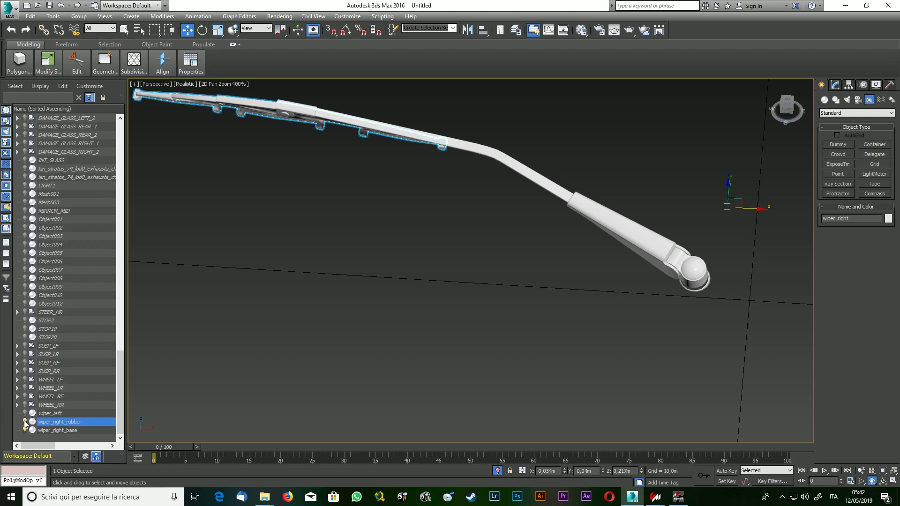
Hide wiper_right_rubber and wiper_right_base, then select wiper_left and make it visible.
{"action": "left_click", "coordinate": [25, 422]}
{"action": "left_click", "coordinate": [25, 431]}
{"action": "left_click", "coordinate": [39, 413]}
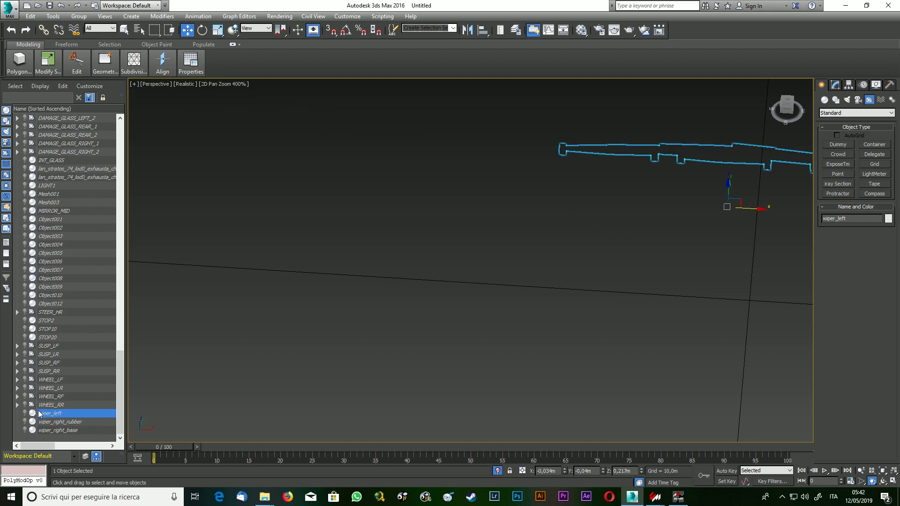
{"action": "left_click", "coordinate": [25, 414]}
{"action": "scroll", "coordinate": [573, 294], "scroll_direction": "down", "scroll_amount": 5}
{"action": "scroll", "coordinate": [725, 322], "scroll_direction": "up", "scroll_amount": 10}
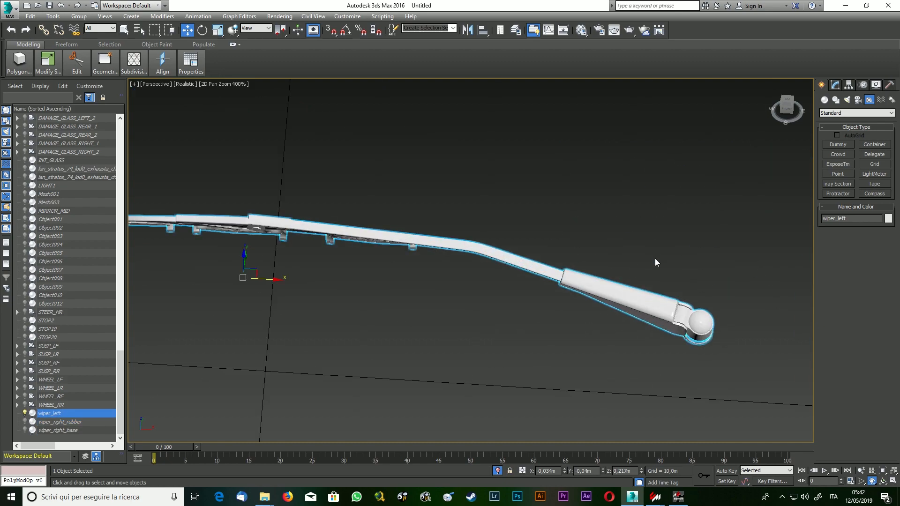
Open wiper_left for editing at Element level and select only its arm, hinge and pivot elements.
{"action": "left_click", "coordinate": [835, 86]}
{"action": "left_click", "coordinate": [877, 217]}
{"action": "key", "text": "ctrl+a"}
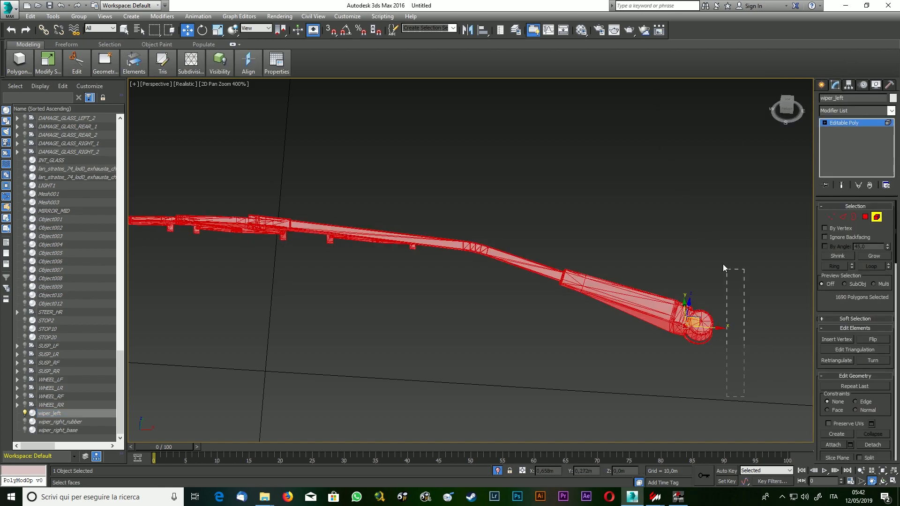
{"action": "left_click_drag", "start_coordinate": [451, 185], "coordinate": [421, 182]}
Add the bracket joining the left arm to the blade, its pin and the small element at the arm joint to the selection.
{"action": "scroll", "coordinate": [266, 213], "scroll_direction": "up", "scroll_amount": 3}
{"action": "scroll", "coordinate": [241, 239], "scroll_direction": "up", "scroll_amount": 3}
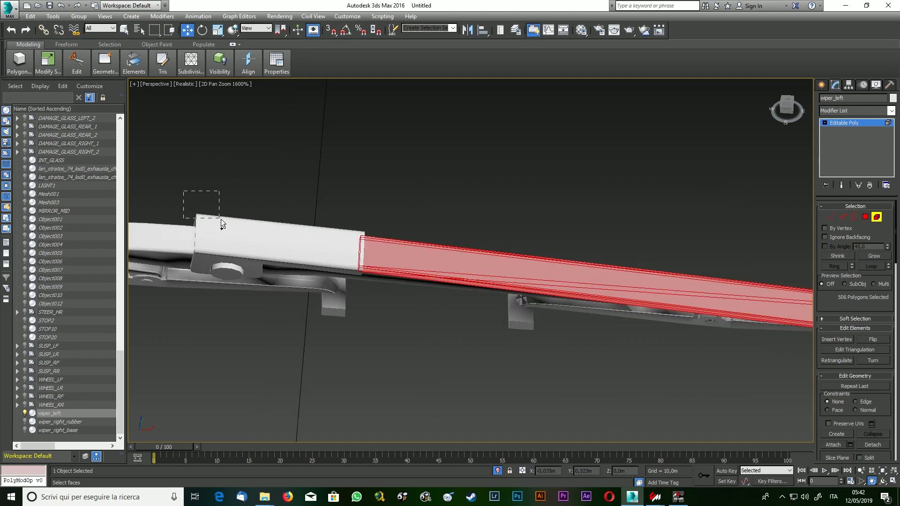
{"action": "left_click_drag", "start_coordinate": [221, 219], "coordinate": [223, 221], "text": "ctrl"}
{"action": "left_click", "coordinate": [229, 272], "text": "ctrl"}
{"action": "left_click_drag", "start_coordinate": [785, 113], "coordinate": [781, 96]}
{"action": "scroll", "coordinate": [514, 402], "scroll_direction": "down", "scroll_amount": 3}
{"action": "scroll", "coordinate": [466, 428], "scroll_direction": "up", "scroll_amount": 2}
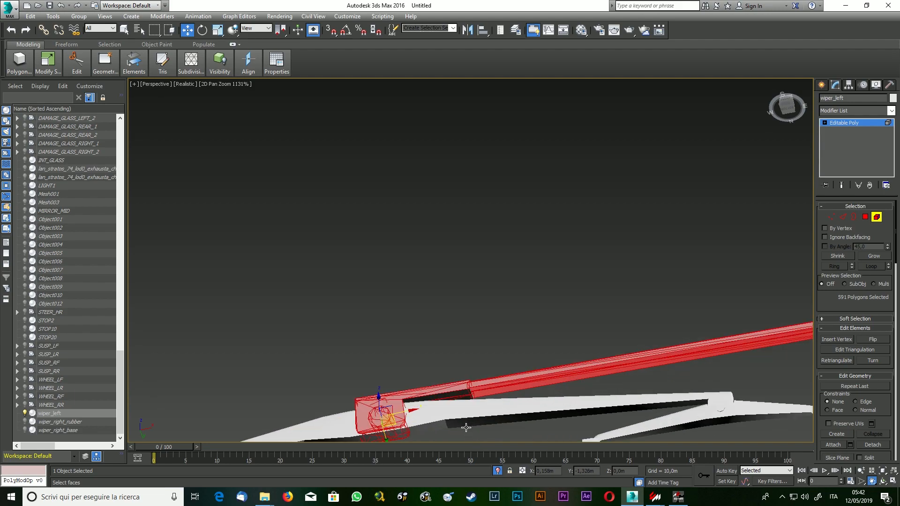
{"action": "scroll", "coordinate": [466, 428], "scroll_direction": "up", "scroll_amount": 5}
{"action": "left_click_drag", "start_coordinate": [522, 330], "coordinate": [525, 331], "text": "ctrl"}
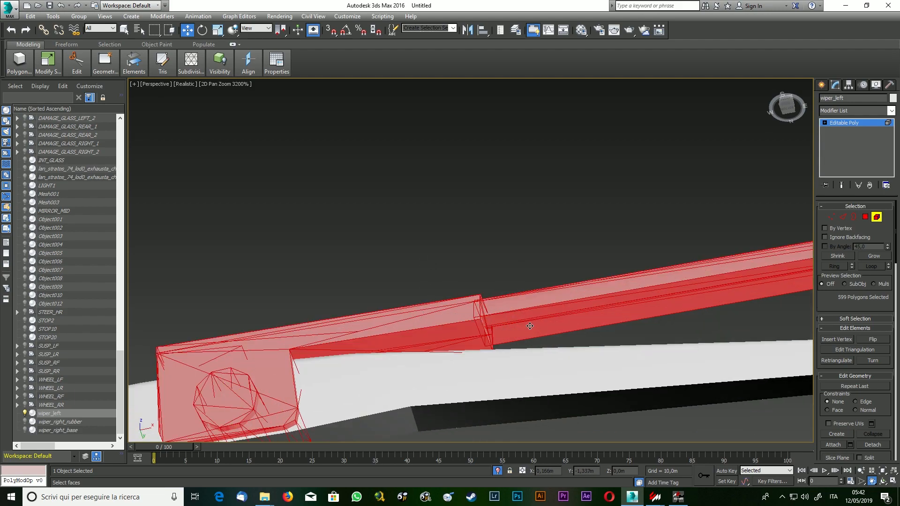
Add the unselected small elements on the outer end and far side of the left arm bracket to the selection.
{"action": "left_click_drag", "start_coordinate": [793, 114], "coordinate": [824, 108]}
{"action": "scroll", "coordinate": [474, 181], "scroll_direction": "down", "scroll_amount": 3}
{"action": "scroll", "coordinate": [540, 260], "scroll_direction": "down", "scroll_amount": 5}
{"action": "scroll", "coordinate": [613, 272], "scroll_direction": "up", "scroll_amount": 5}
{"action": "left_click_drag", "start_coordinate": [527, 108], "coordinate": [553, 137], "text": "ctrl"}
{"action": "left_click_drag", "start_coordinate": [517, 103], "coordinate": [540, 132], "text": "ctrl"}
{"action": "left_click", "coordinate": [501, 140], "text": "ctrl"}
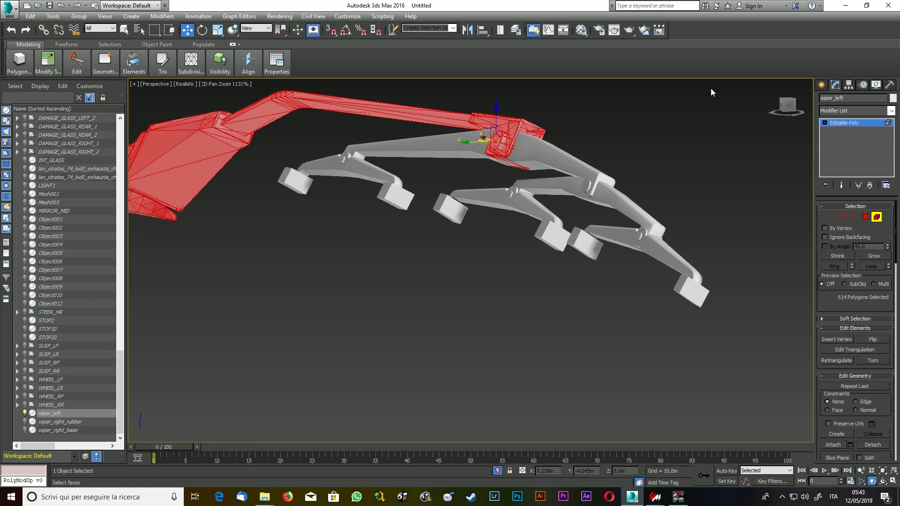
Check the left arm selection from several angles and detach it as a separate object named wiper_left_base.
{"action": "middle_click_drag", "start_coordinate": [402, 200], "coordinate": [462, 201], "text": "alt"}
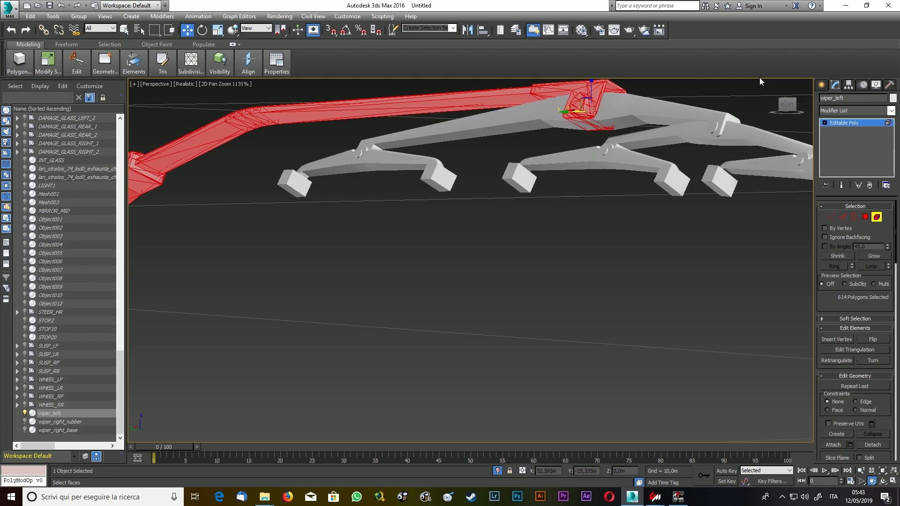
{"action": "left_click_drag", "start_coordinate": [791, 104], "coordinate": [734, 104]}
{"action": "scroll", "coordinate": [598, 213], "scroll_direction": "down", "scroll_amount": 5}
{"action": "scroll", "coordinate": [707, 211], "scroll_direction": "up", "scroll_amount": 3}
{"action": "scroll", "coordinate": [611, 195], "scroll_direction": "up", "scroll_amount": 1}
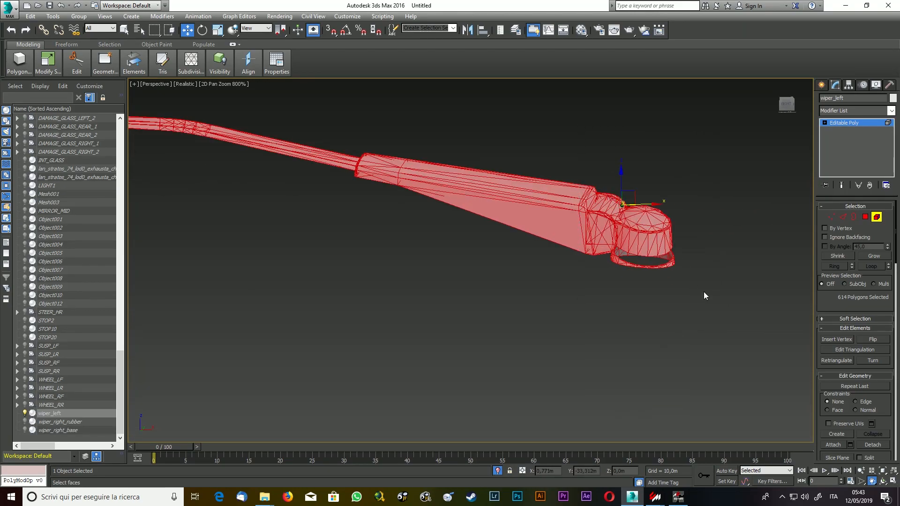
{"action": "left_click_drag", "start_coordinate": [793, 103], "coordinate": [790, 127]}
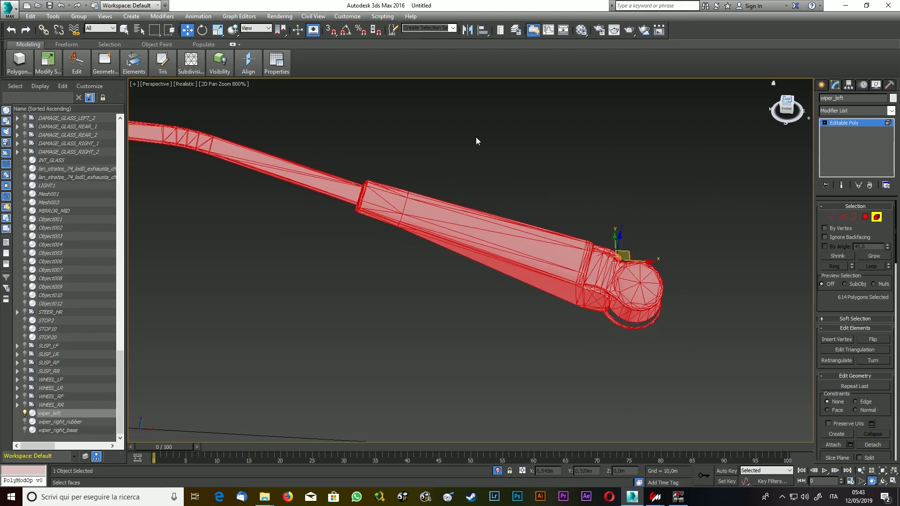
{"action": "scroll", "coordinate": [462, 148], "scroll_direction": "down", "scroll_amount": 4}
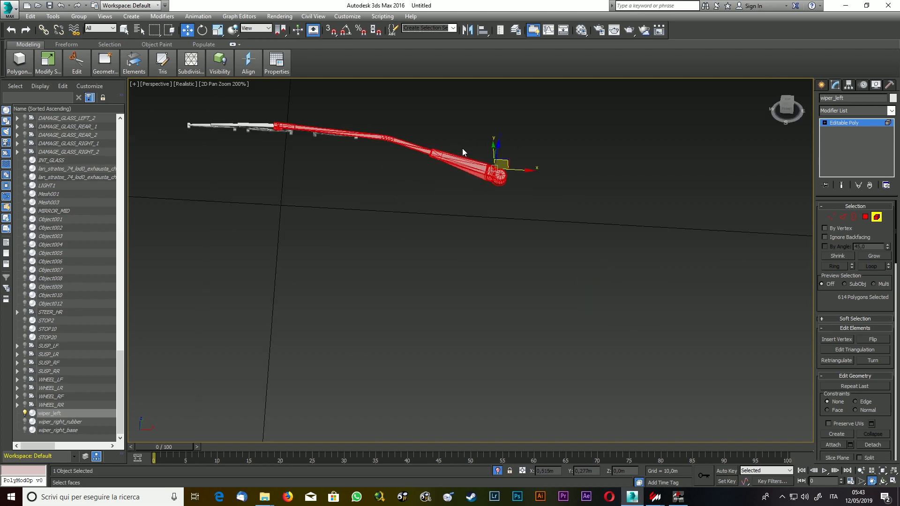
{"action": "left_click", "coordinate": [874, 445]}
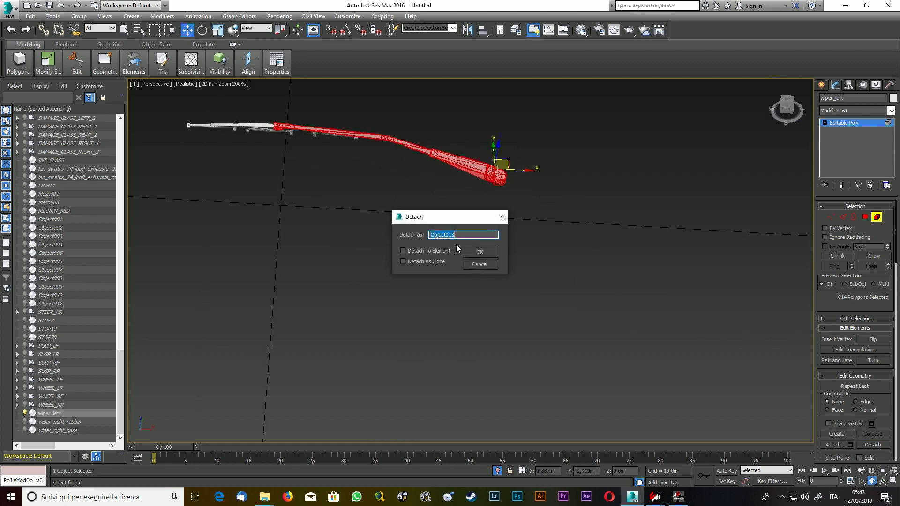
{"action": "type", "text": "wiper_left_base"}
{"action": "key", "text": "Return"}
Toggle the visibility of wiper_left to check the remaining blade, and rename that object wiper_left_rubber.
{"action": "scroll", "coordinate": [80, 420], "scroll_direction": "down", "scroll_amount": 1}
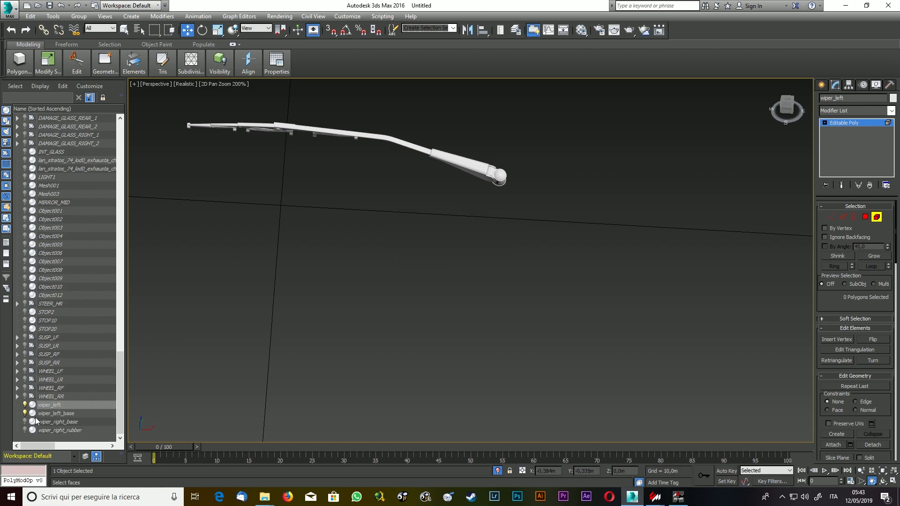
{"action": "left_click", "coordinate": [52, 412]}
{"action": "left_click", "coordinate": [55, 406]}
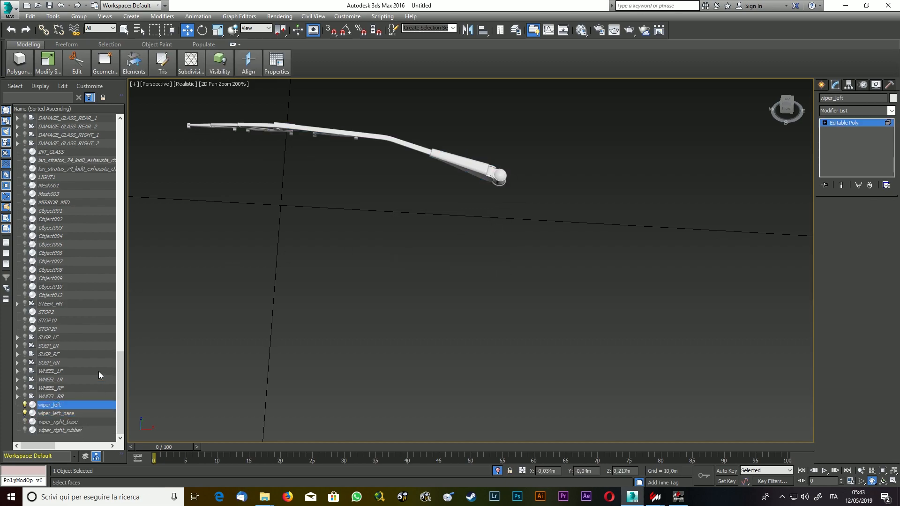
{"action": "left_click", "coordinate": [25, 405]}
{"action": "left_click", "coordinate": [25, 405]}
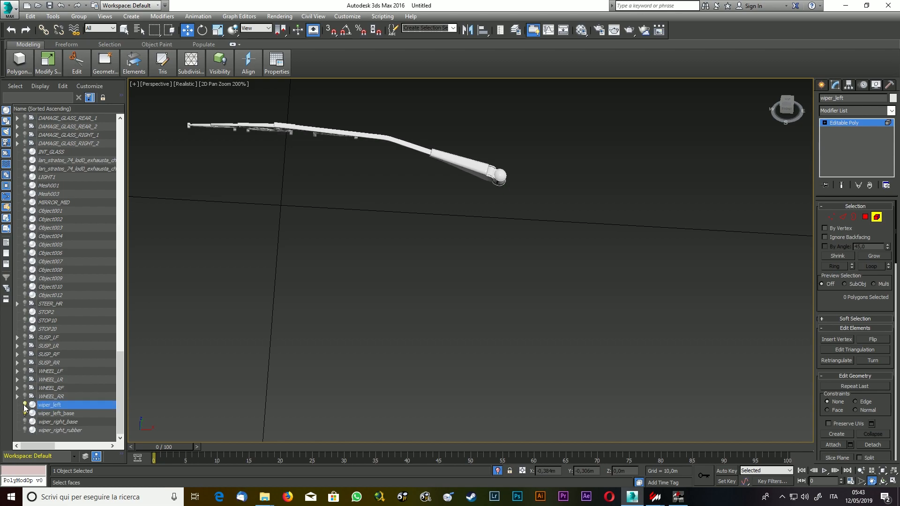
{"action": "left_click", "coordinate": [62, 405]}
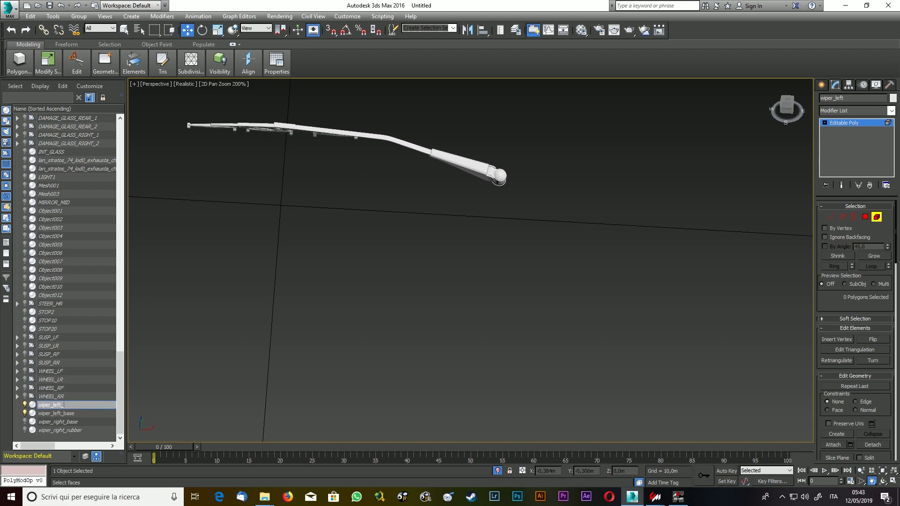
{"action": "key", "text": "Return"}
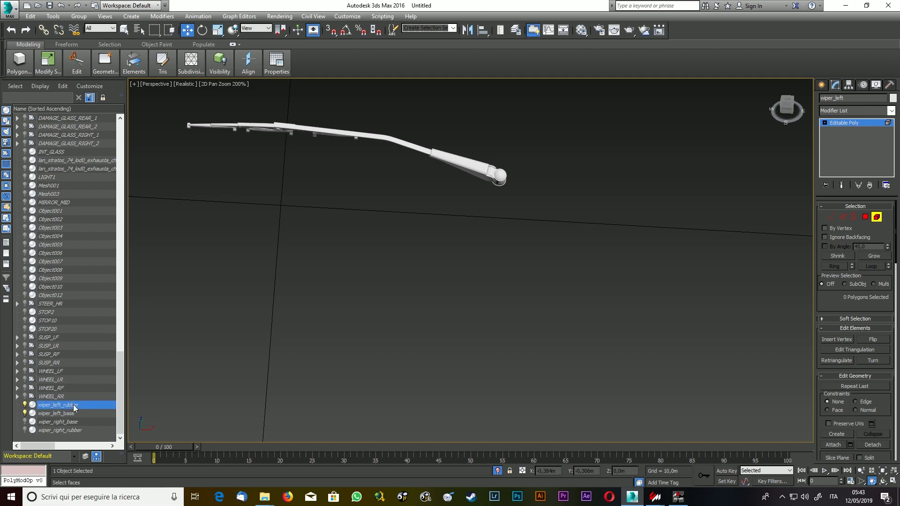
Make wiper_right_base and wiper_right_rubber visible alongside the left wiper parts.
{"action": "left_click", "coordinate": [25, 423]}
{"action": "left_click", "coordinate": [25, 430]}
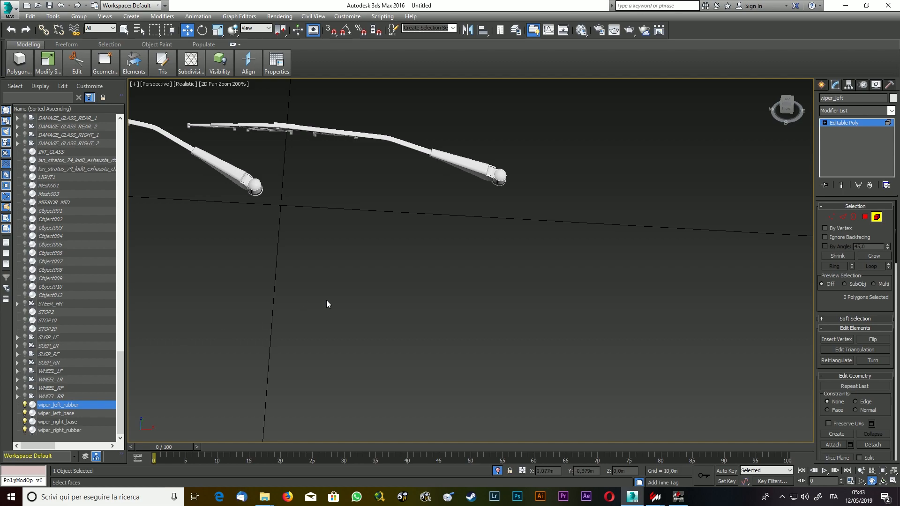
{"action": "scroll", "coordinate": [302, 307], "scroll_direction": "down", "scroll_amount": 4}
{"action": "scroll", "coordinate": [268, 246], "scroll_direction": "up", "scroll_amount": 3}
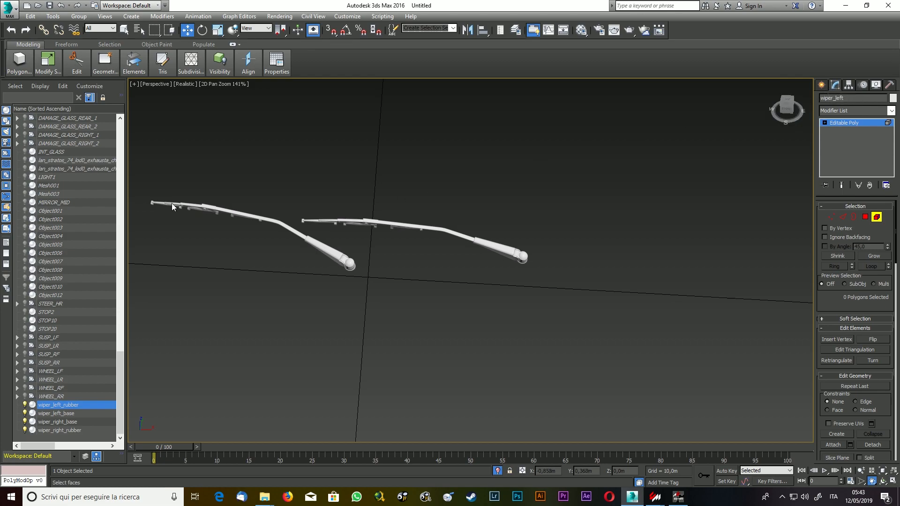
Leave element editing and center the pivot of wiper_right_rubber to the object with Affect Pivot Only.
{"action": "left_click", "coordinate": [822, 85]}
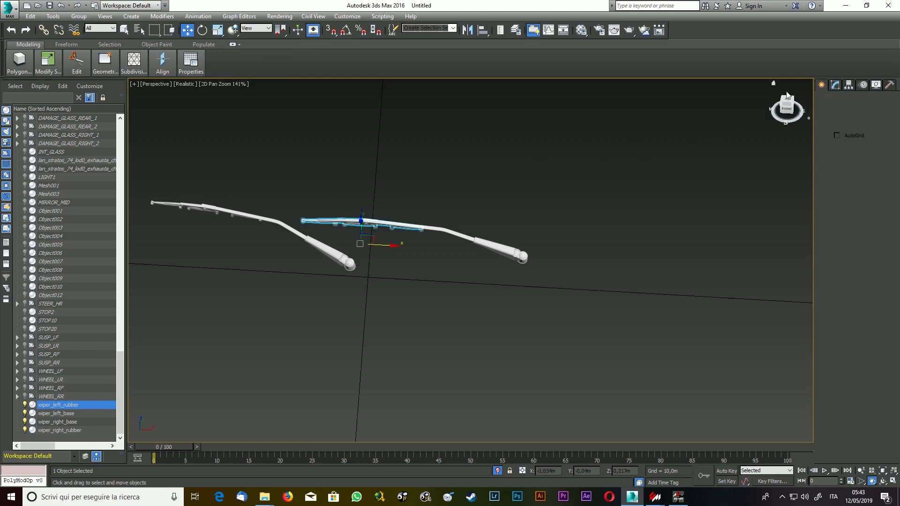
{"action": "left_click", "coordinate": [169, 204]}
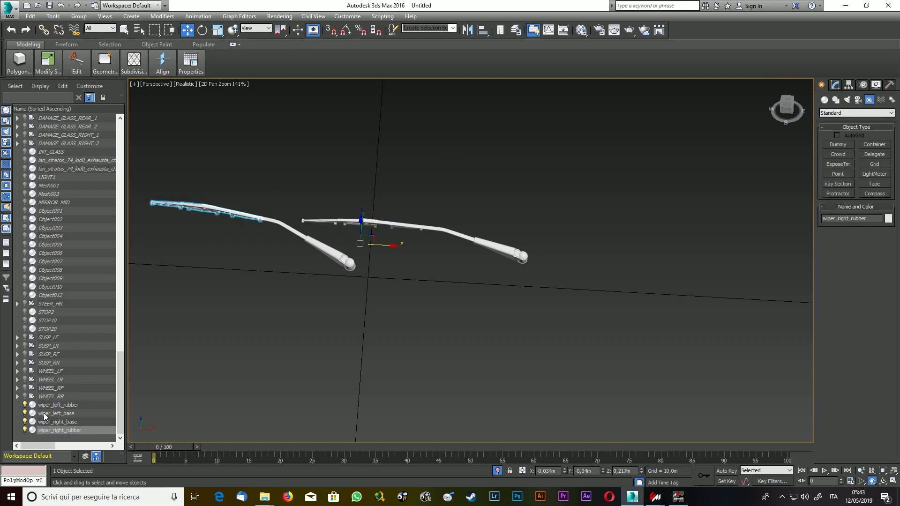
{"action": "left_click", "coordinate": [848, 86]}
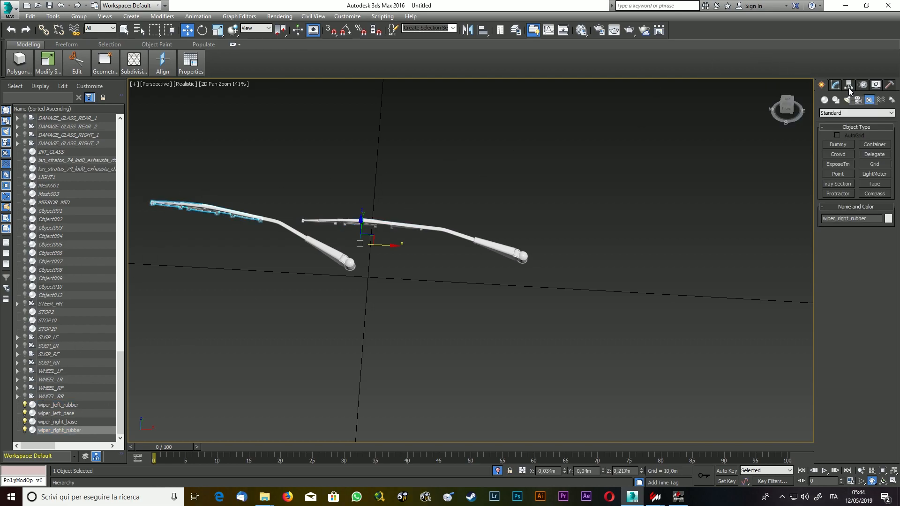
{"action": "left_click", "coordinate": [859, 145]}
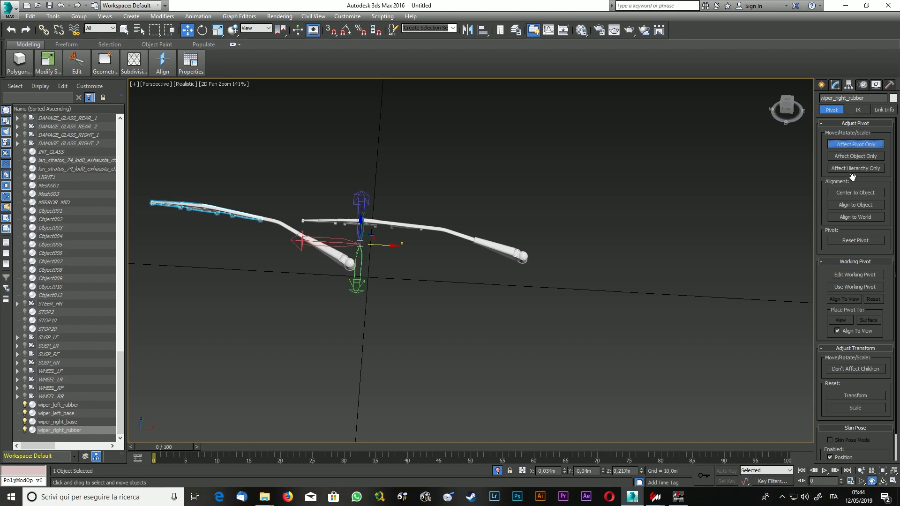
{"action": "left_click", "coordinate": [862, 193]}
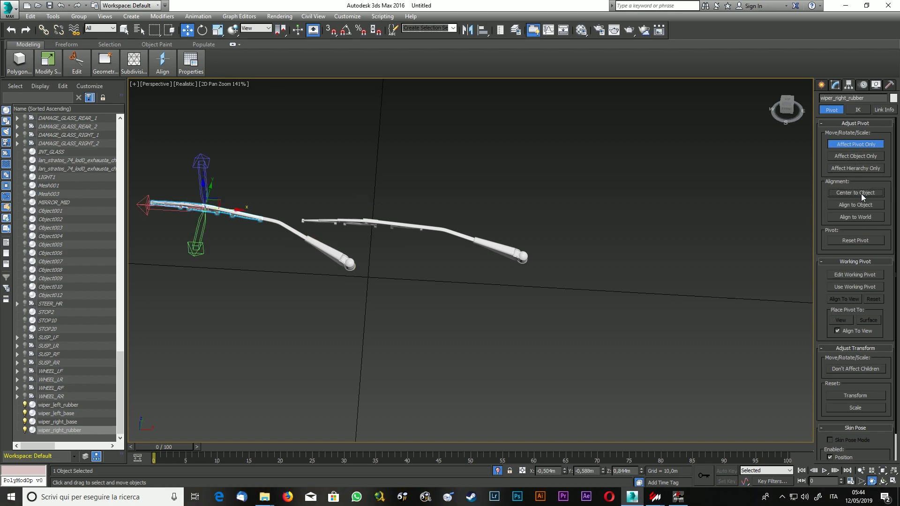
Center the pivot of wiper_right_base to the object, then move it onto the round hinge cap at the arm's base.
{"action": "left_click", "coordinate": [329, 249]}
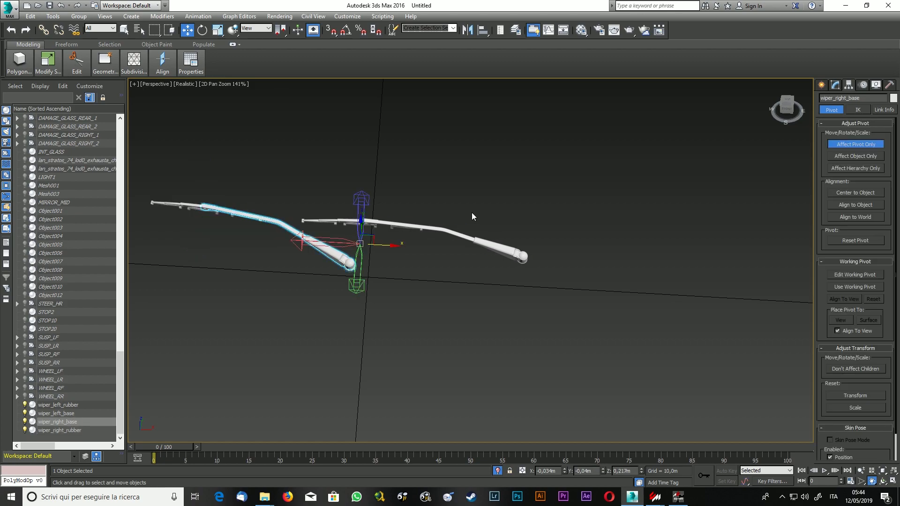
{"action": "left_click", "coordinate": [851, 193]}
{"action": "scroll", "coordinate": [299, 256], "scroll_direction": "up", "scroll_amount": 4}
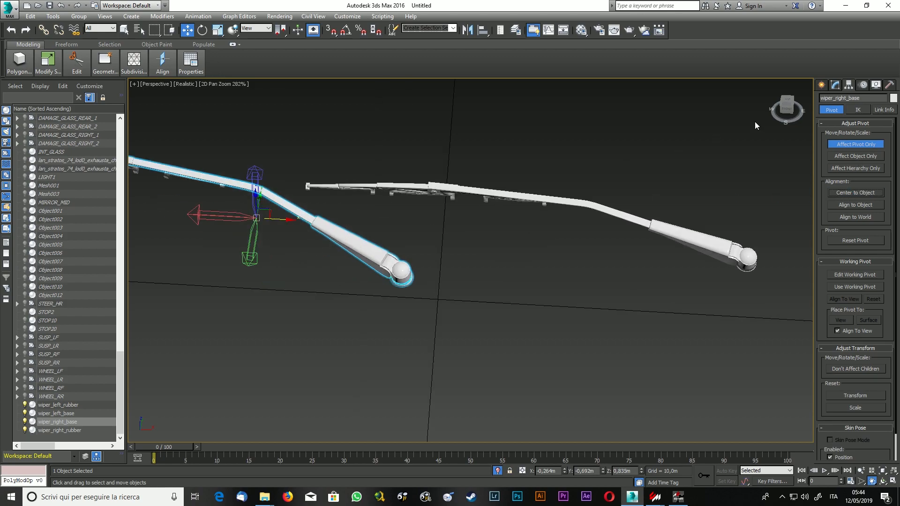
{"action": "left_click", "coordinate": [788, 108]}
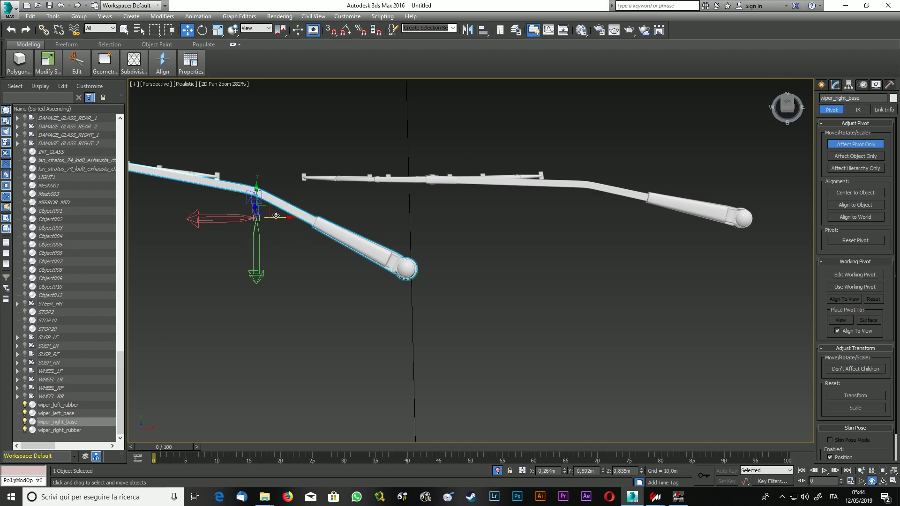
{"action": "left_click_drag", "start_coordinate": [276, 217], "coordinate": [411, 240]}
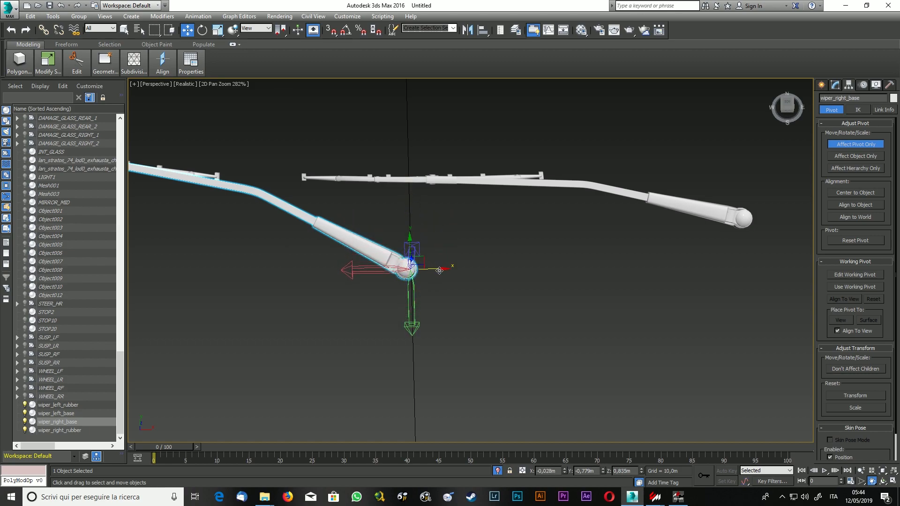
{"action": "left_click_drag", "start_coordinate": [440, 271], "coordinate": [436, 270]}
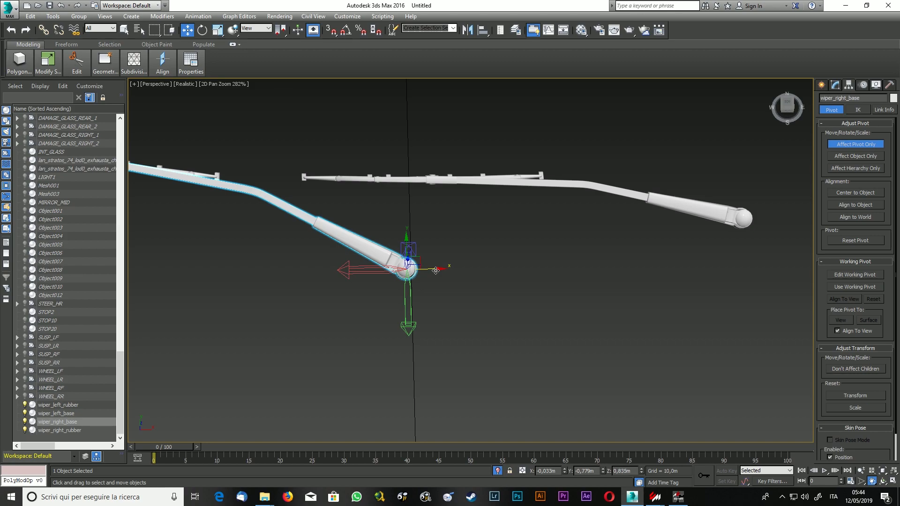
Lower the pivot of wiper_right_base about 0.037 m to the hinge cap's base and nudge it along Y to centre it.
{"action": "left_click_drag", "start_coordinate": [790, 107], "coordinate": [793, 75]}
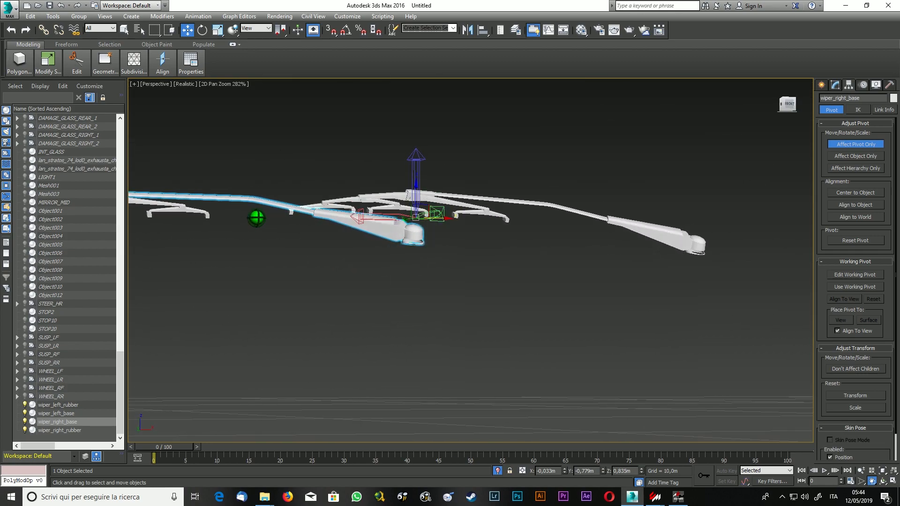
{"action": "left_click_drag", "start_coordinate": [416, 187], "coordinate": [415, 211]}
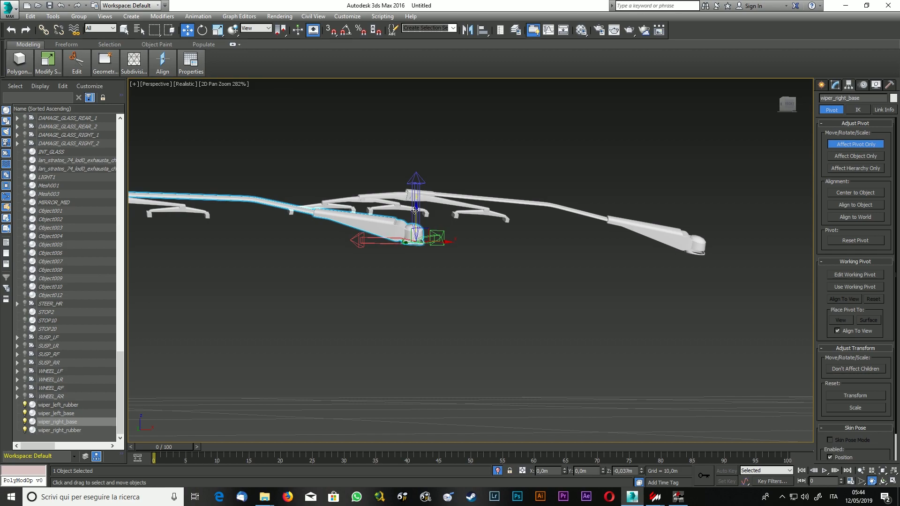
{"action": "left_click_drag", "start_coordinate": [796, 104], "coordinate": [792, 121]}
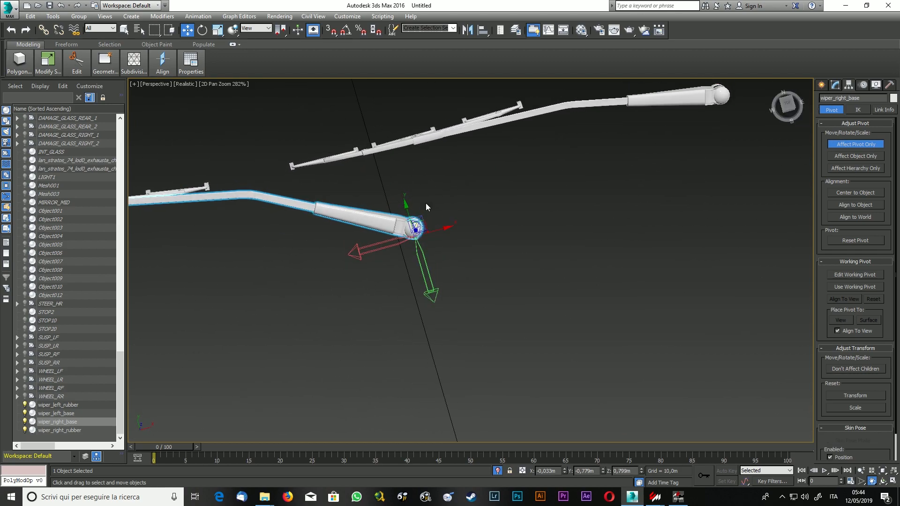
{"action": "left_click_drag", "start_coordinate": [406, 210], "coordinate": [406, 206]}
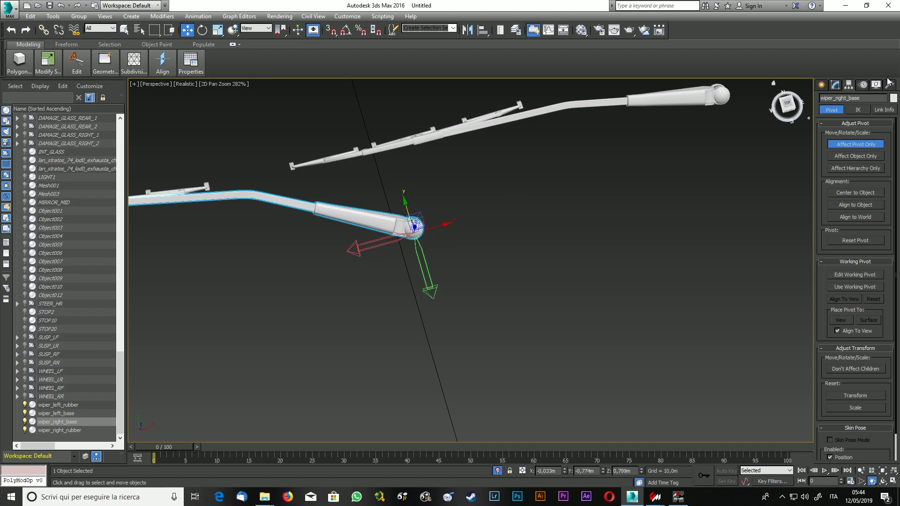
{"action": "mouse_move", "coordinate": [790, 104]}
{"action": "left_mouse_down"}
{"action": "mouse_move", "coordinate": [790, 92]}
{"action": "mouse_move", "coordinate": [805, 94]}
{"action": "mouse_move", "coordinate": [790, 103]}
{"action": "left_mouse_up"}
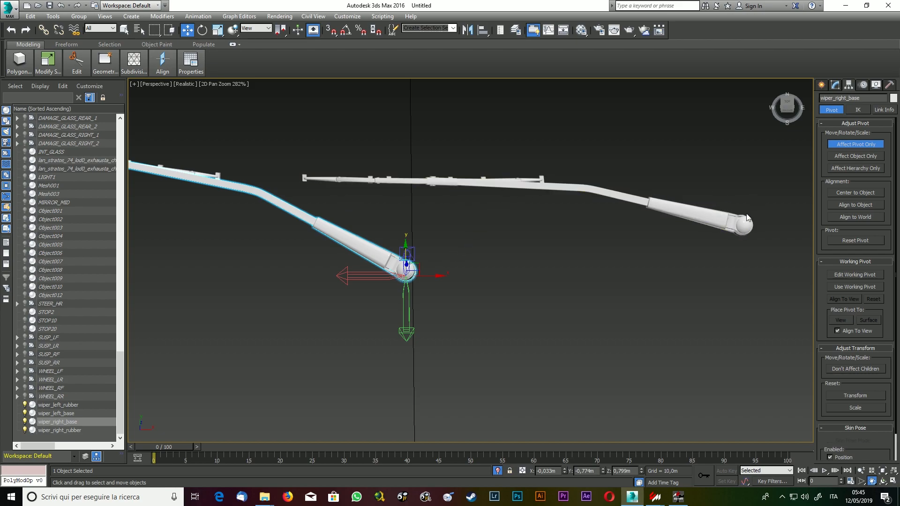
Center the pivots of wiper_left_rubber and wiper_left_base to their respective objects.
{"action": "left_click", "coordinate": [375, 178]}
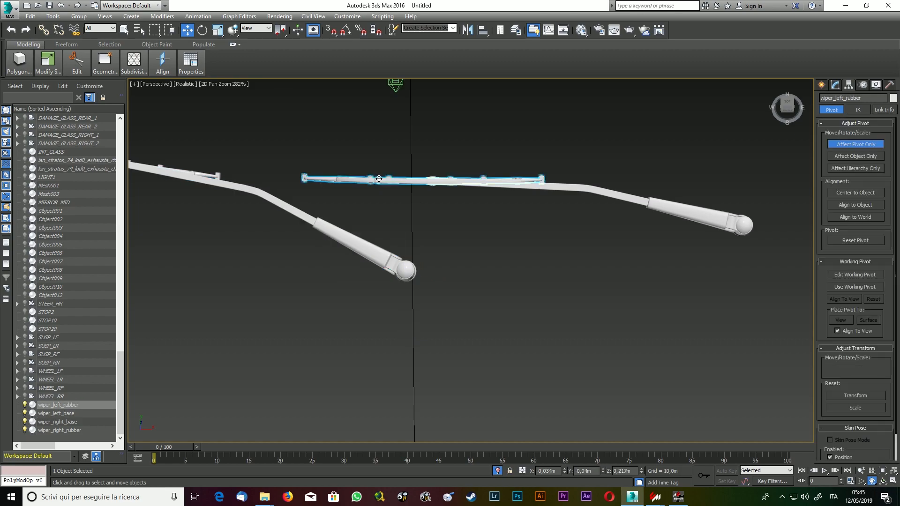
{"action": "left_click", "coordinate": [854, 193]}
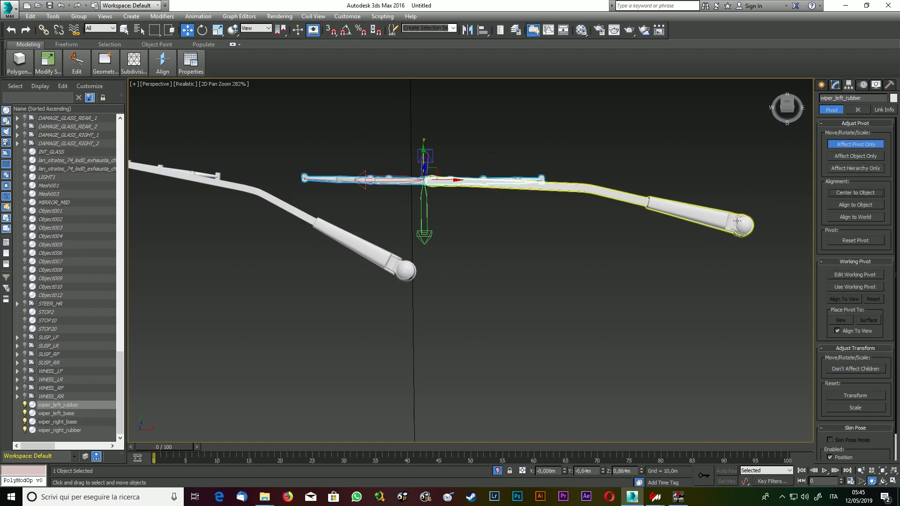
{"action": "left_click", "coordinate": [601, 195]}
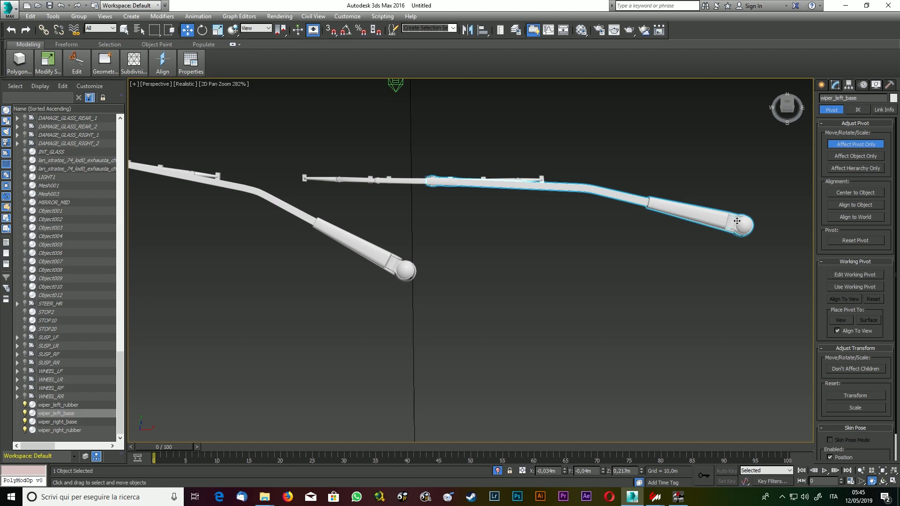
{"action": "left_click", "coordinate": [855, 194]}
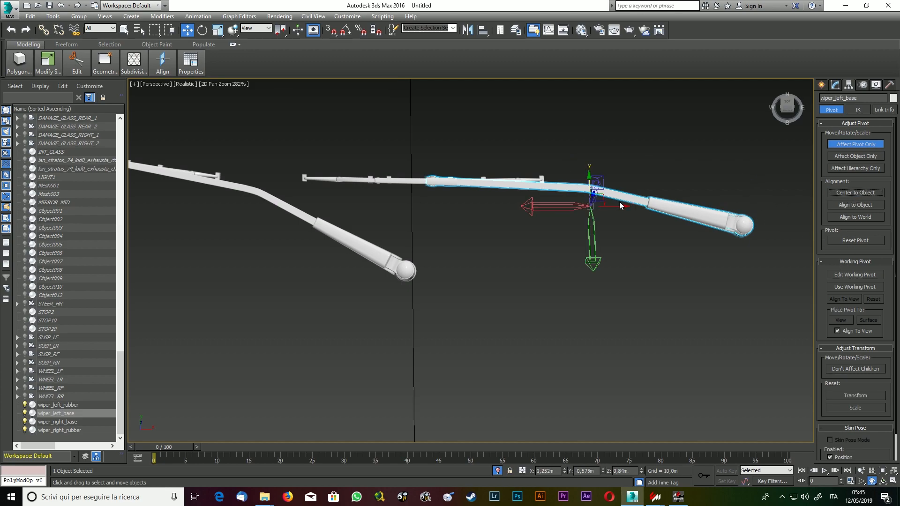
Move the pivot of wiper_left_base onto its round hinge cap, at about X 0.496 m, Y -0.689 m, Z 0.794 m.
{"action": "left_click_drag", "start_coordinate": [613, 205], "coordinate": [739, 202]}
{"action": "middle_click_drag", "start_coordinate": [590, 206], "coordinate": [592, 154], "text": "alt"}
{"action": "left_click_drag", "start_coordinate": [747, 173], "coordinate": [747, 206]}
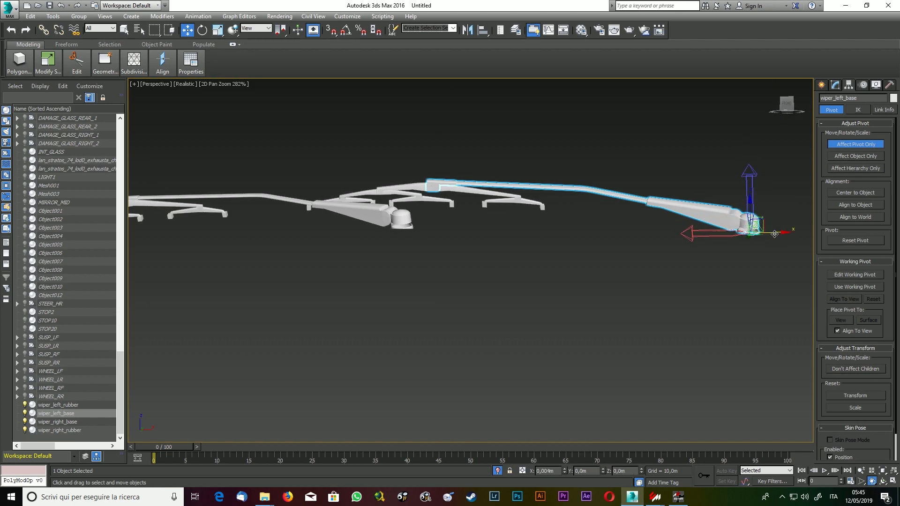
{"action": "left_click_drag", "start_coordinate": [786, 95], "coordinate": [788, 103]}
{"action": "left_click_drag", "start_coordinate": [739, 229], "coordinate": [759, 241]}
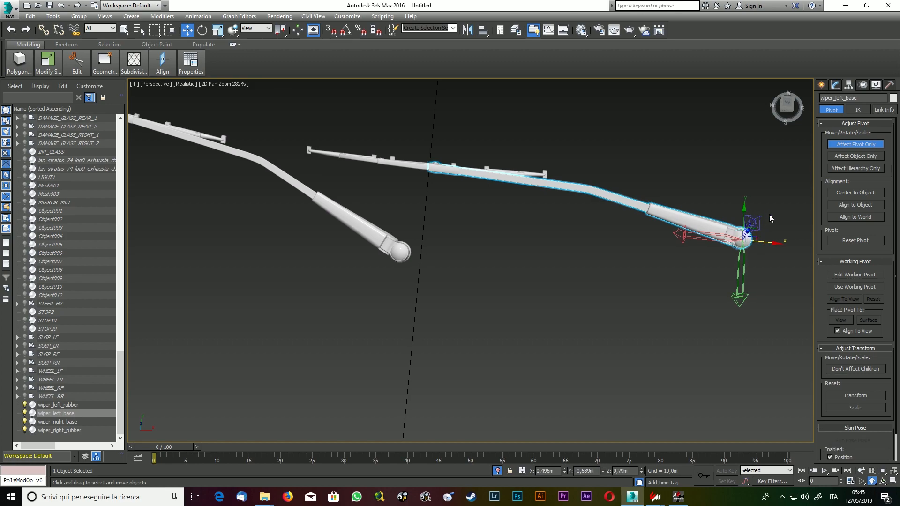
{"action": "left_click", "coordinate": [796, 113]}
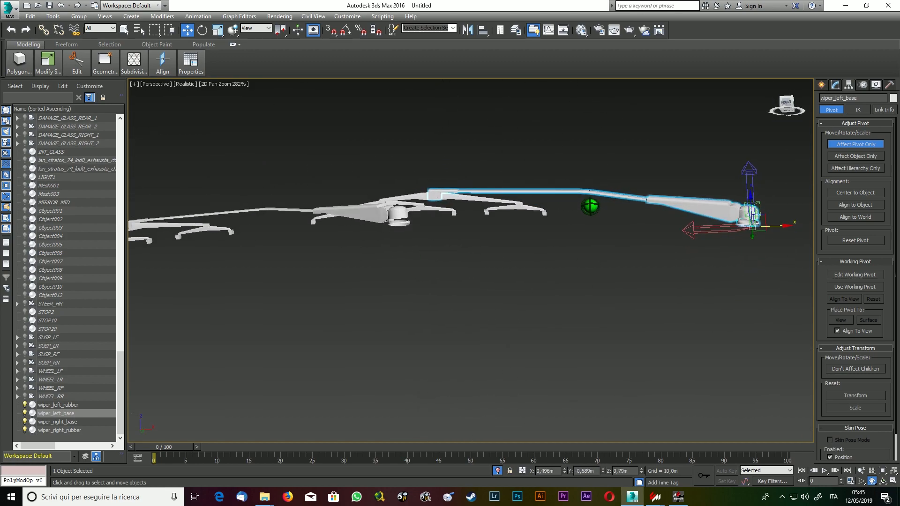
{"action": "left_click_drag", "start_coordinate": [751, 194], "coordinate": [751, 193]}
{"action": "middle_click_drag", "start_coordinate": [589, 206], "coordinate": [572, 218], "text": "alt"}
{"action": "scroll", "coordinate": [440, 106], "scroll_direction": "down", "scroll_amount": 2}
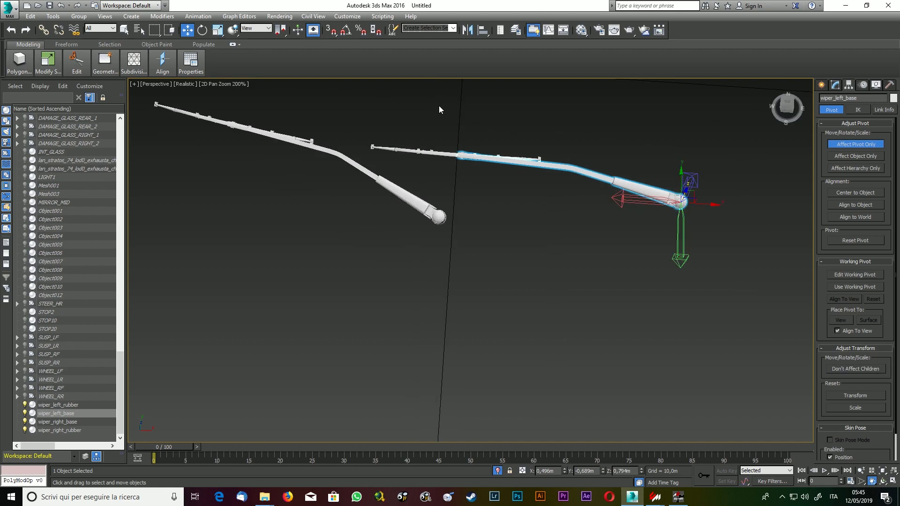
{"action": "scroll", "coordinate": [438, 105], "scroll_direction": "down", "scroll_amount": 2}
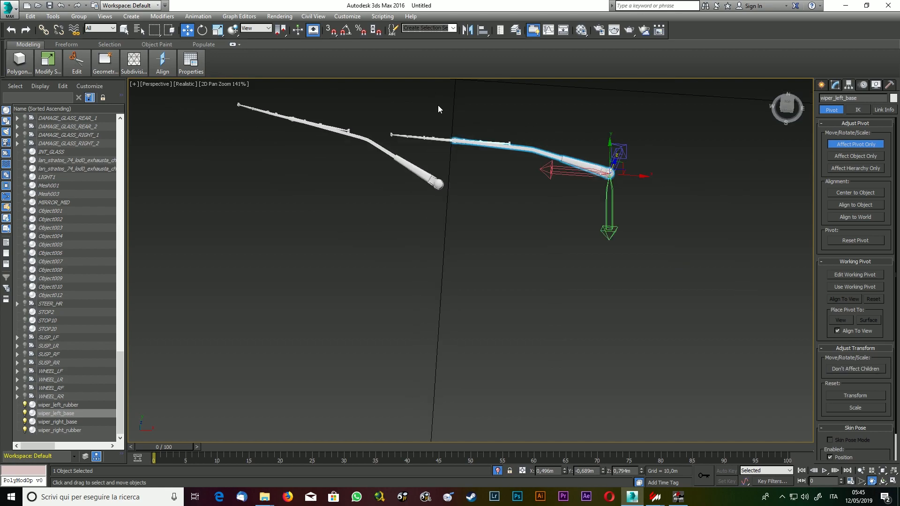
Create a small Dummy helper in the empty space near the wipers and name it WIPER_RIGHT_1.
{"action": "left_click", "coordinate": [828, 86]}
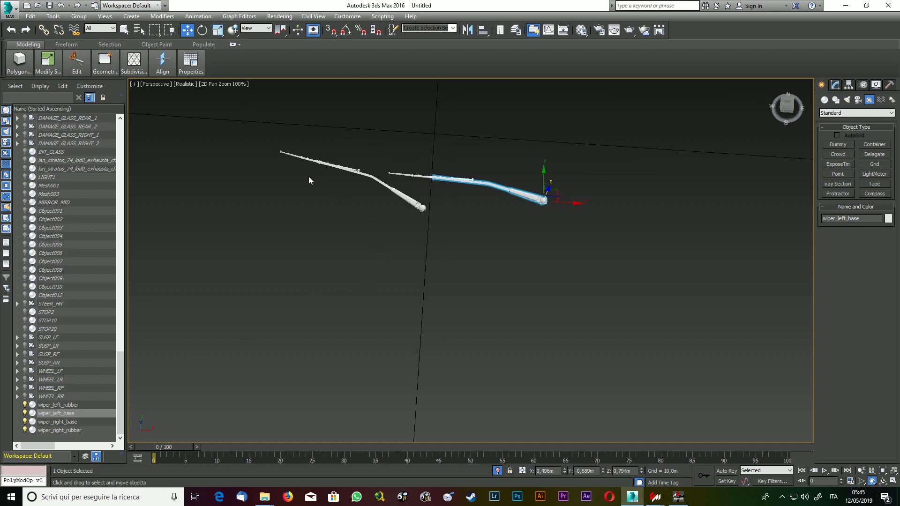
{"action": "scroll", "coordinate": [310, 181], "scroll_direction": "up", "scroll_amount": 3}
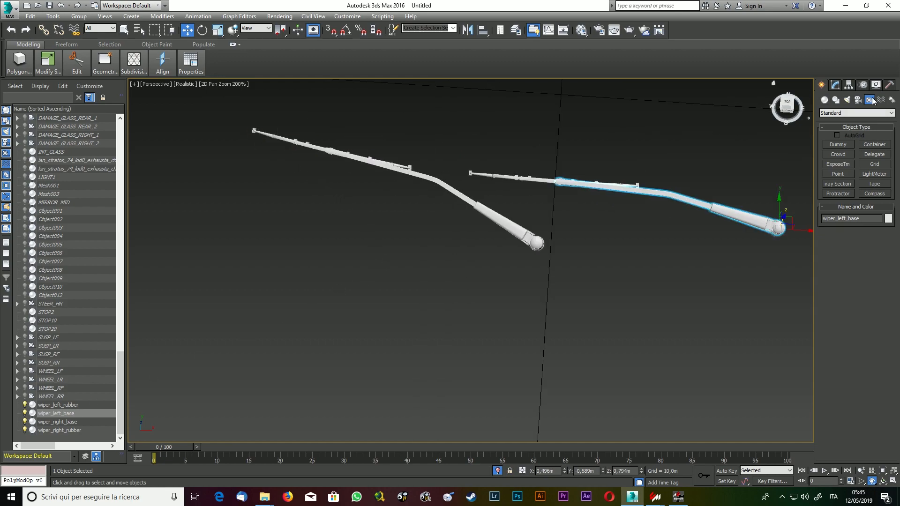
{"action": "left_click", "coordinate": [842, 142]}
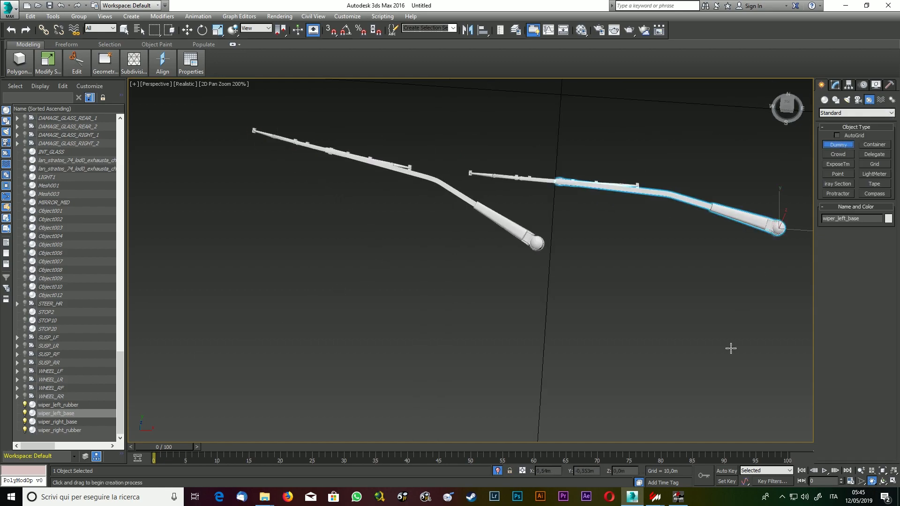
{"action": "left_click_drag", "start_coordinate": [712, 395], "coordinate": [722, 408]}
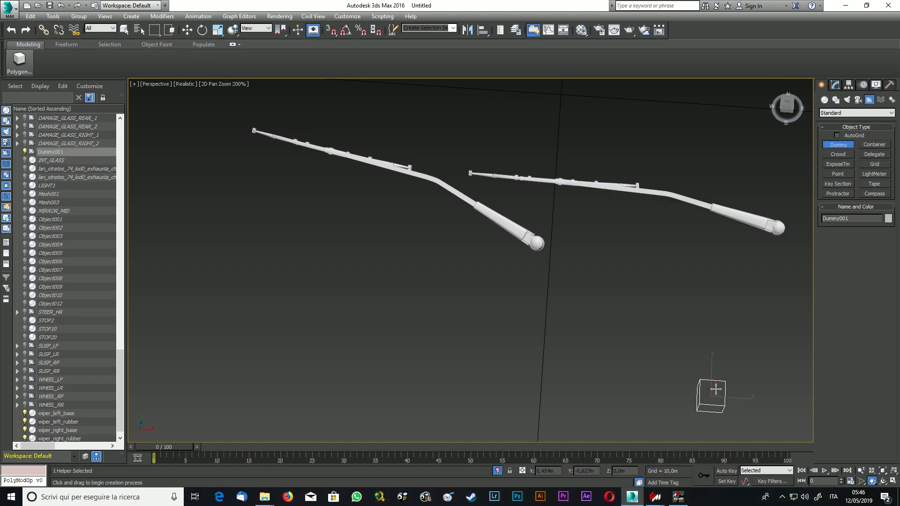
{"action": "scroll", "coordinate": [718, 392], "scroll_direction": "down", "scroll_amount": 2}
{"action": "scroll", "coordinate": [722, 403], "scroll_direction": "up", "scroll_amount": 2}
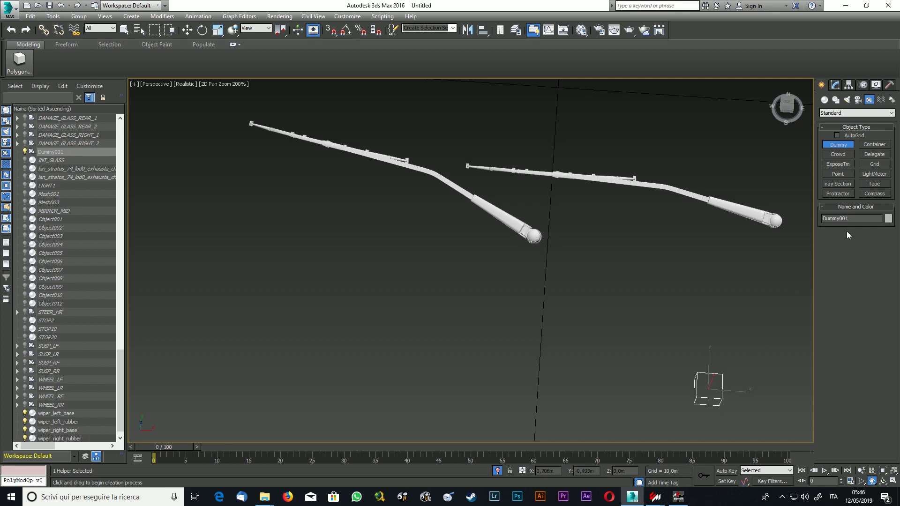
{"action": "left_click", "coordinate": [840, 219]}
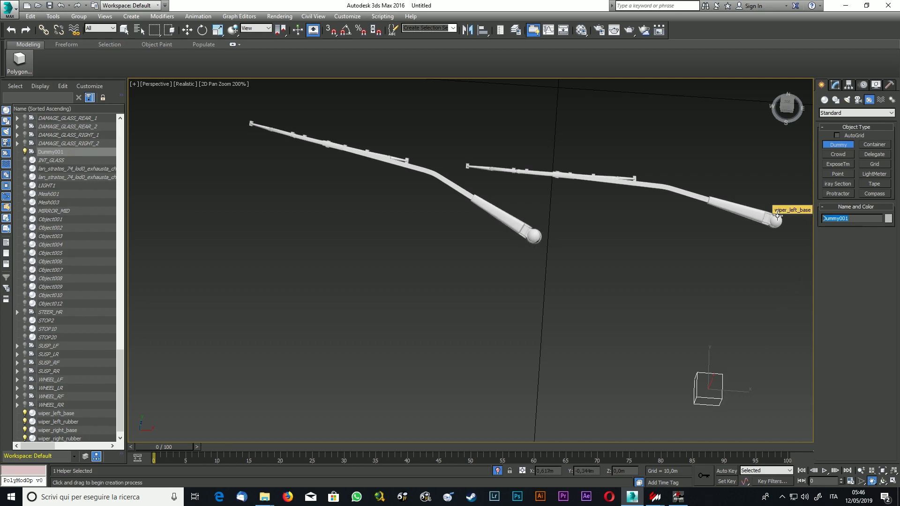
{"action": "type", "text": "WIPER_RIGHT_1"}
{"action": "key", "text": "Return"}
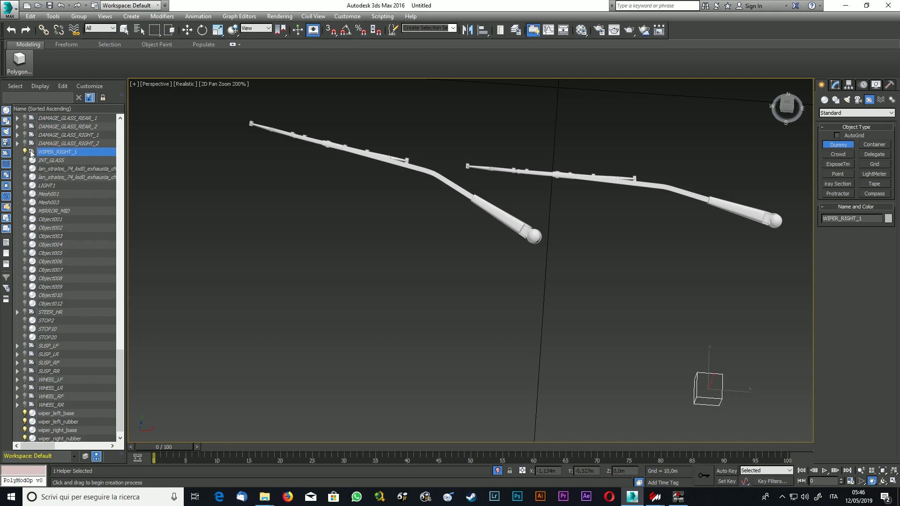
Clone the WIPER_RIGHT_1 dummy as a copy named WIPER_RIGHT_2.
{"action": "left_click", "coordinate": [125, 30]}
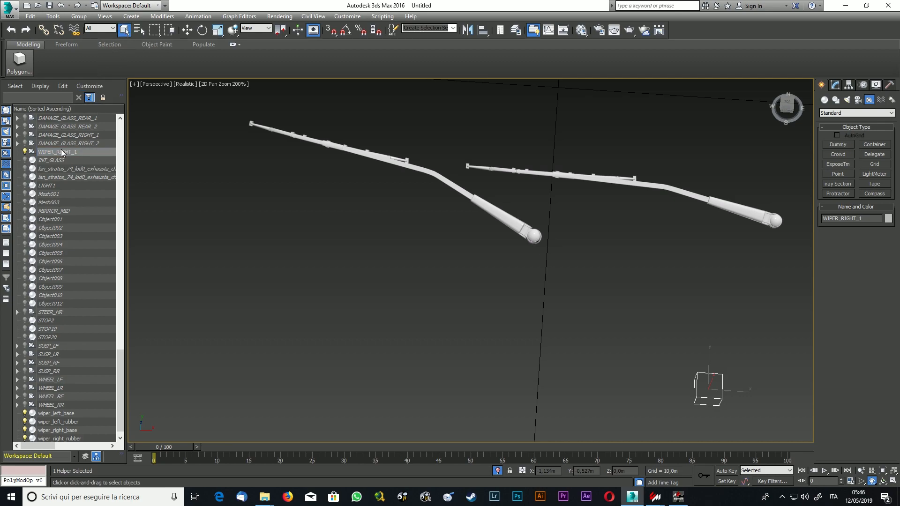
{"action": "right_click", "coordinate": [33, 152]}
{"action": "left_click", "coordinate": [129, 184]}
{"action": "left_click", "coordinate": [461, 267]}
{"action": "key", "text": "BackSpace"}
{"action": "key", "text": "BackSpace"}
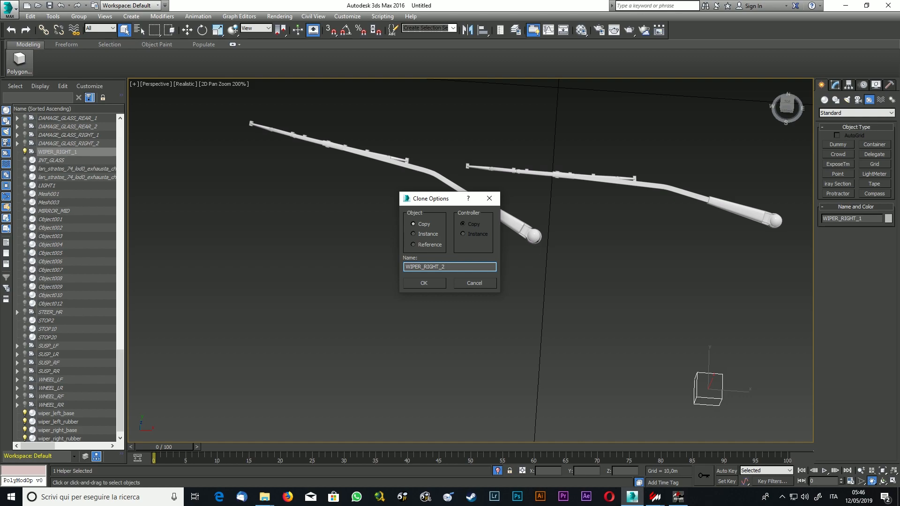
{"action": "key", "text": "Return"}
Clone the WIPER_RIGHT_1 dummy as a copy named WIPER_LEFT_1.
{"action": "scroll", "coordinate": [59, 416], "scroll_direction": "down", "scroll_amount": 1}
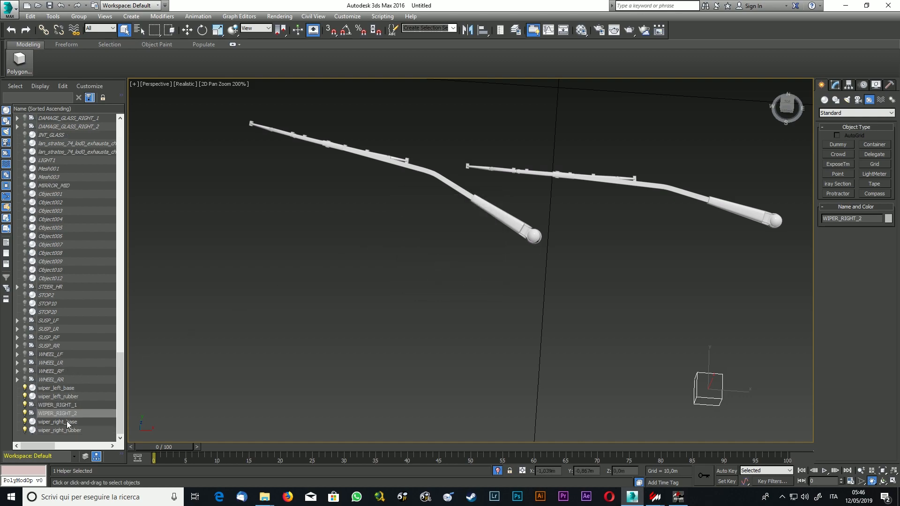
{"action": "left_click", "coordinate": [37, 406]}
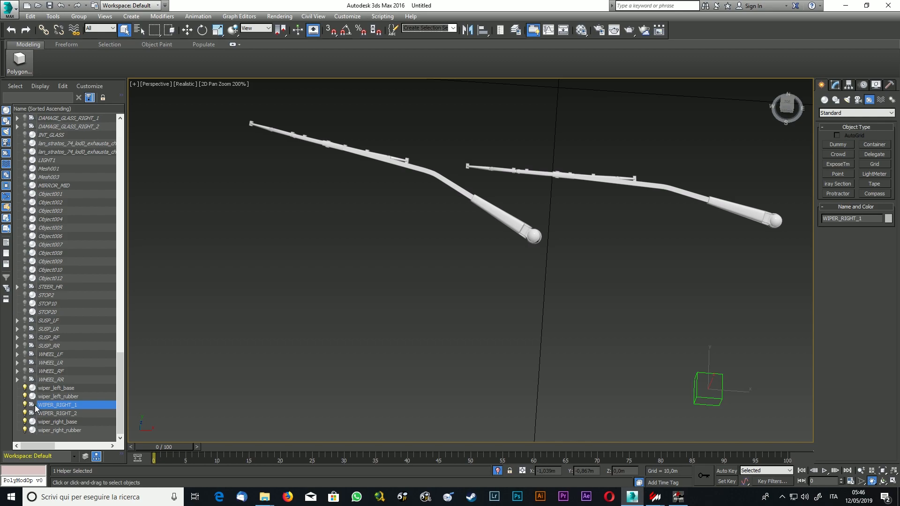
{"action": "right_click", "coordinate": [96, 406]}
{"action": "left_click", "coordinate": [127, 436]}
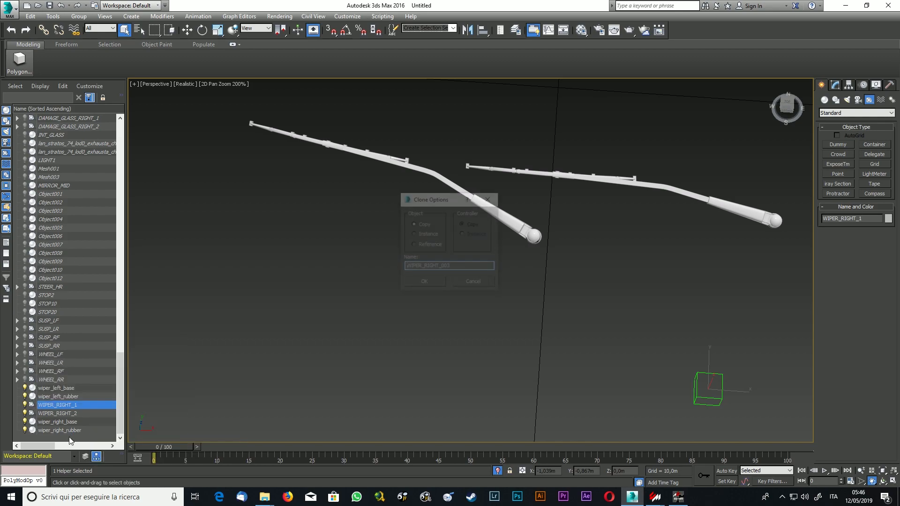
{"action": "left_click", "coordinate": [453, 267]}
{"action": "key", "text": "BackSpace"}
{"action": "key", "text": "BackSpace"}
{"action": "key", "text": "BackSpace"}
{"action": "key", "text": "BackSpace"}
{"action": "key", "text": "BackSpace"}
{"action": "key", "text": "BackSpace"}
{"action": "key", "text": "BackSpace"}
{"action": "key", "text": "BackSpace"}
{"action": "key", "text": "BackSpace"}
{"action": "type", "text": "LEFT_1"}
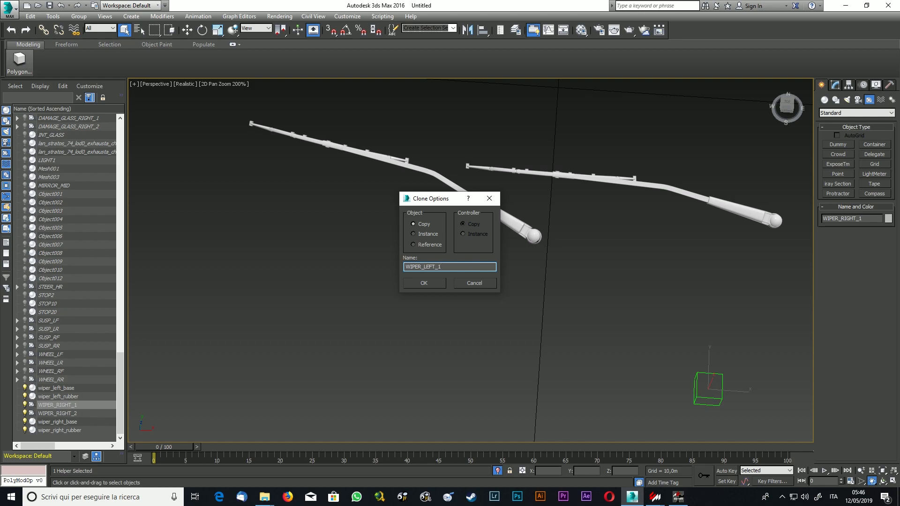
{"action": "key", "text": "Return"}
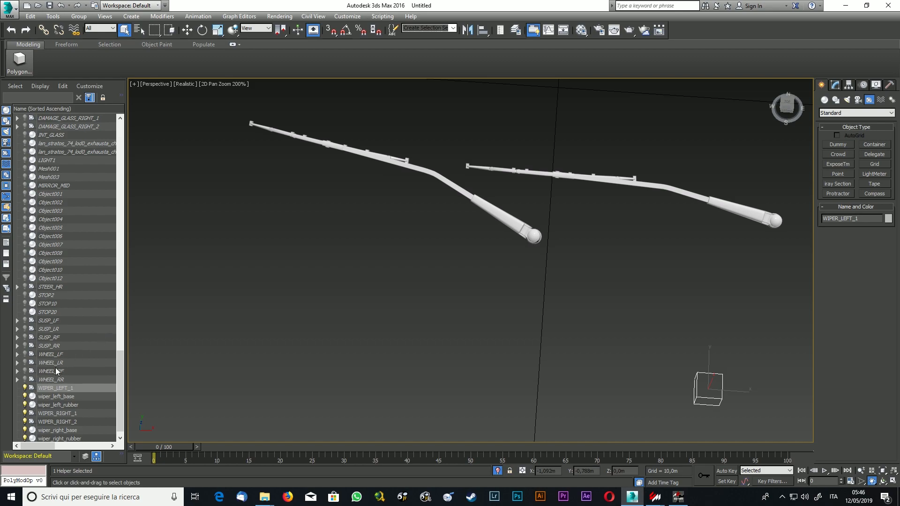
Clone the WIPER_LEFT_1 dummy as a copy named WIPER_LEFT_2.
{"action": "right_click", "coordinate": [96, 388]}
{"action": "left_click", "coordinate": [112, 419]}
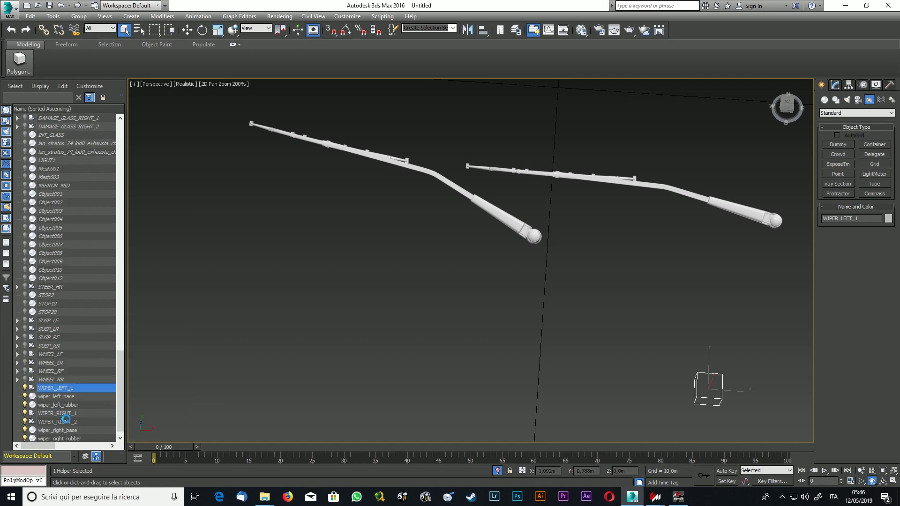
{"action": "key", "text": "Left"}
{"action": "key", "text": "BackSpace"}
{"action": "key", "text": "BackSpace"}
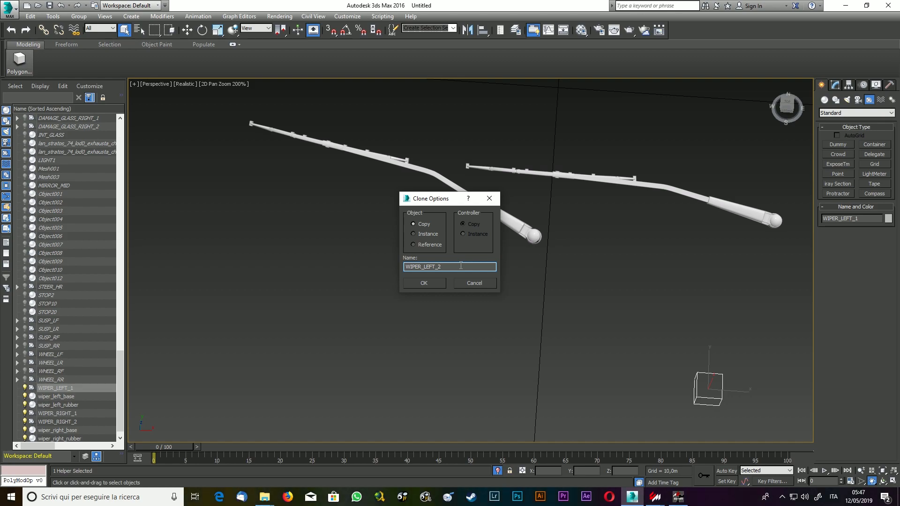
{"action": "key", "text": "Return"}
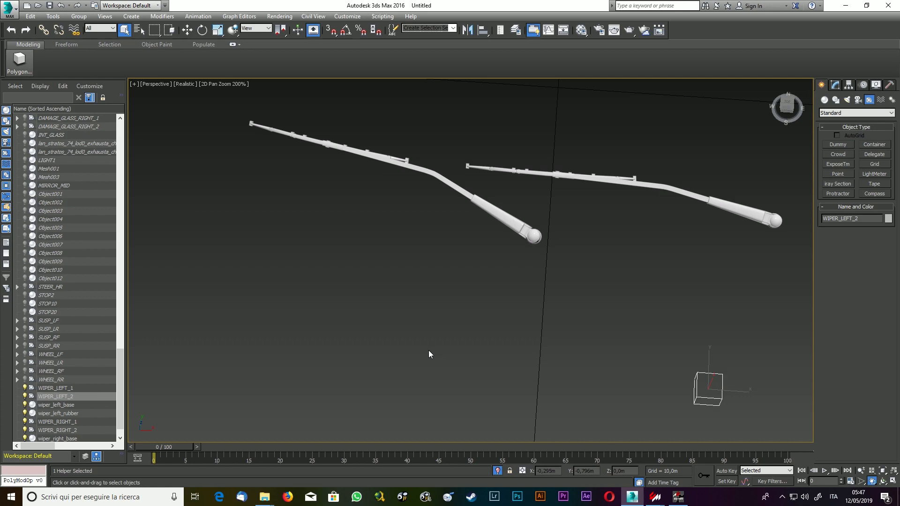
Align the WIPER_LEFT_1 dummy to wiper_left_base in X, Y and Z position, pivot point to pivot point.
{"action": "scroll", "coordinate": [428, 350], "scroll_direction": "down", "scroll_amount": 5}
{"action": "scroll", "coordinate": [486, 341], "scroll_direction": "up", "scroll_amount": 4}
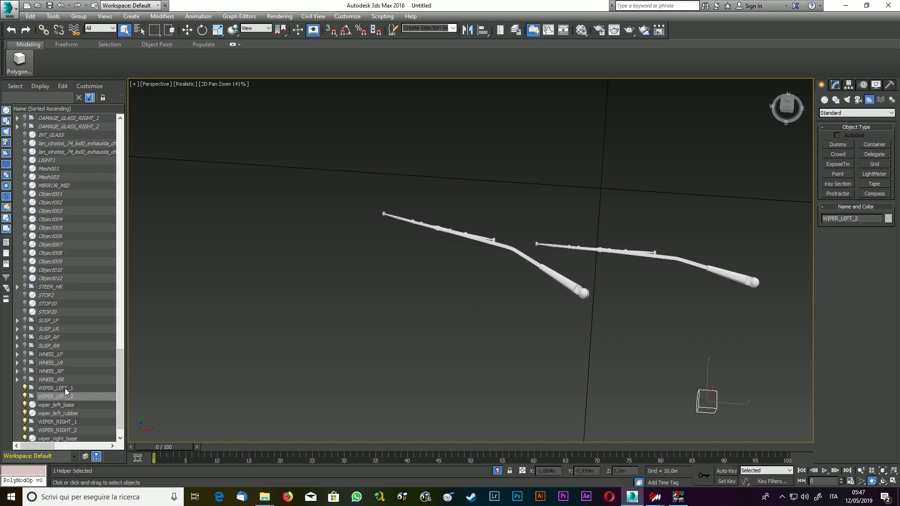
{"action": "scroll", "coordinate": [66, 405], "scroll_direction": "down", "scroll_amount": 1}
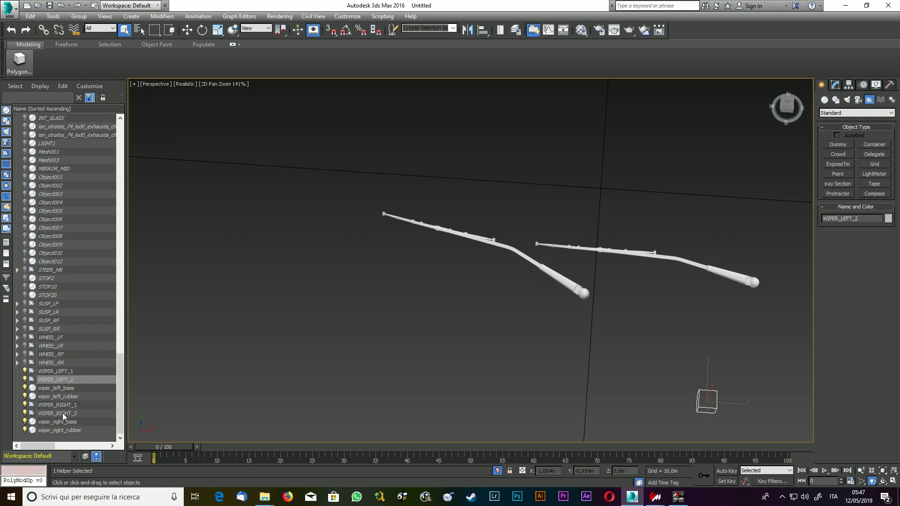
{"action": "left_click", "coordinate": [51, 371]}
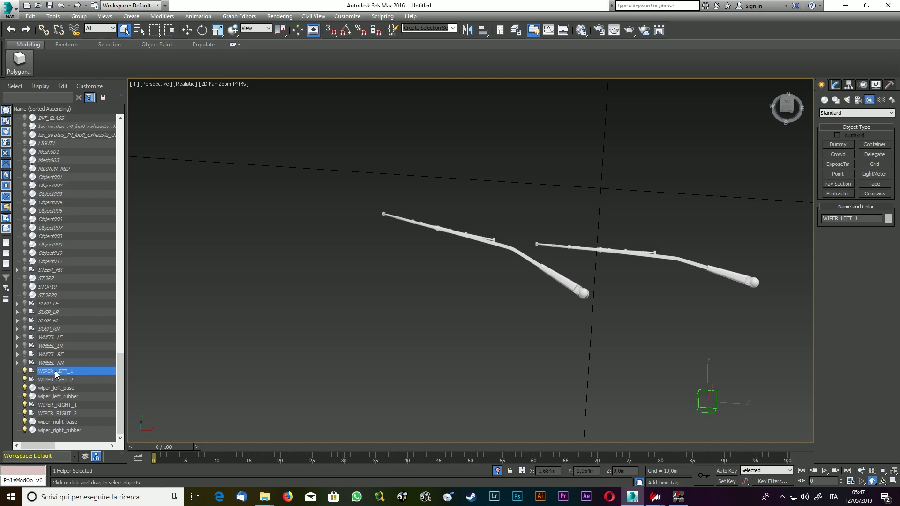
{"action": "left_click", "coordinate": [484, 32]}
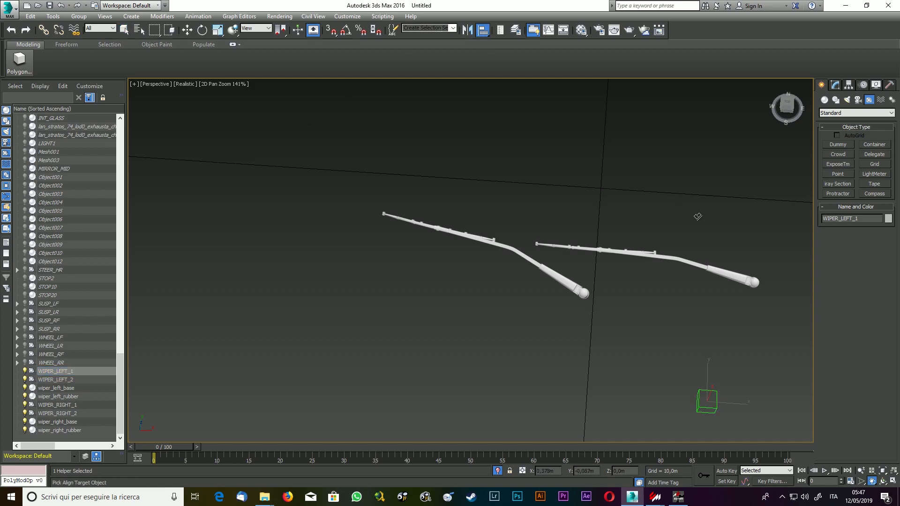
{"action": "left_click", "coordinate": [750, 280]}
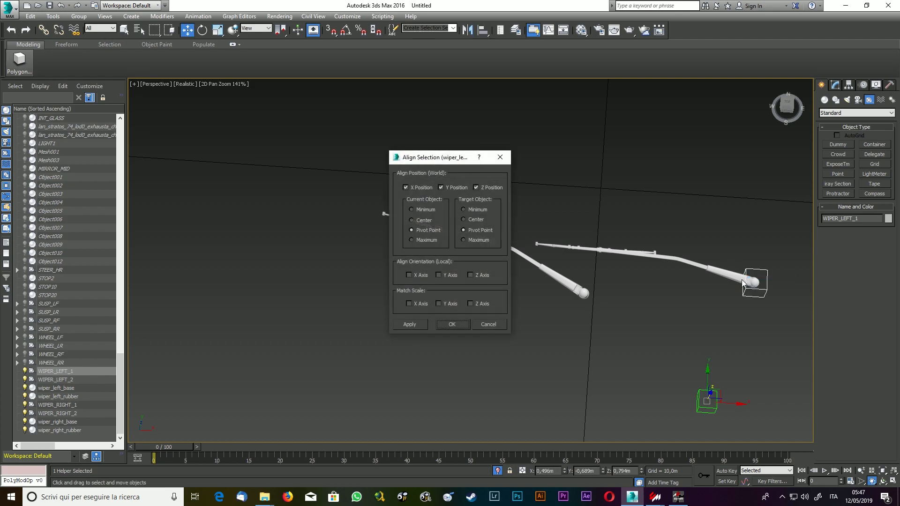
{"action": "left_click", "coordinate": [452, 324]}
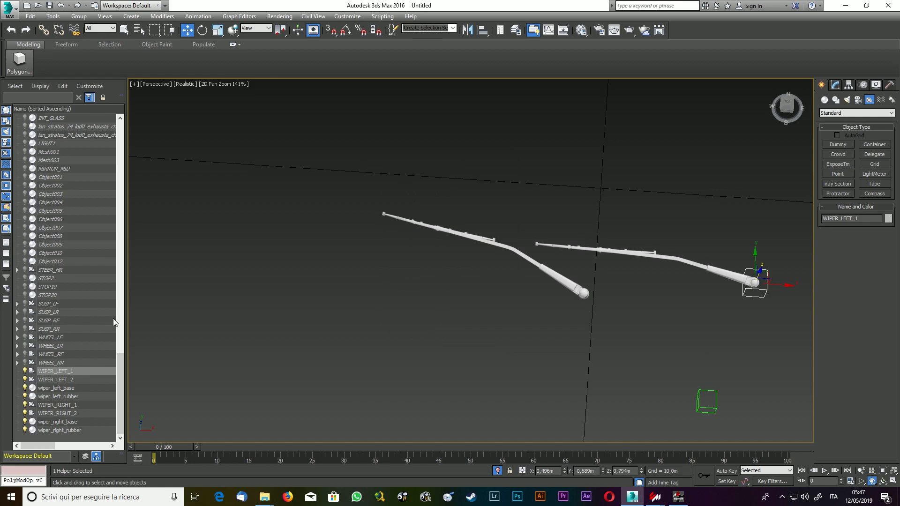
Align the WIPER_LEFT_2 dummy to the pivot point of wiper_left_rubber.
{"action": "left_click", "coordinate": [57, 379]}
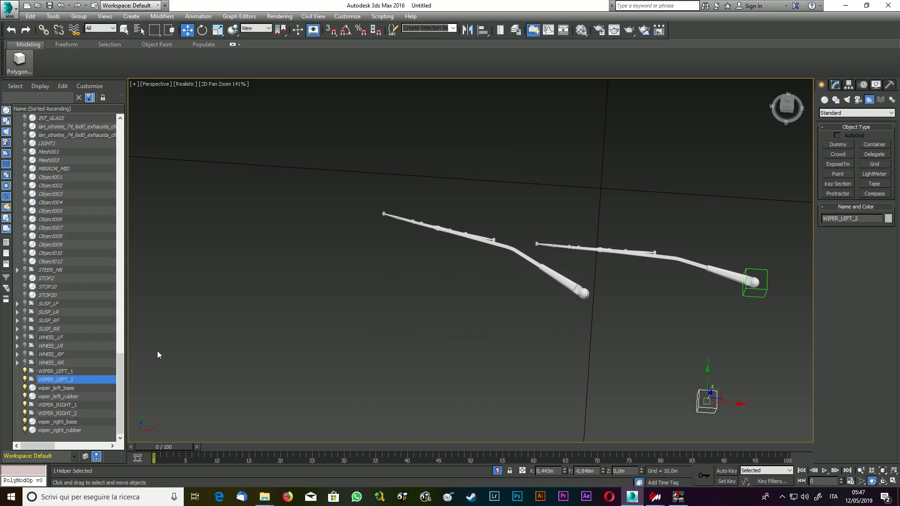
{"action": "left_click", "coordinate": [483, 30]}
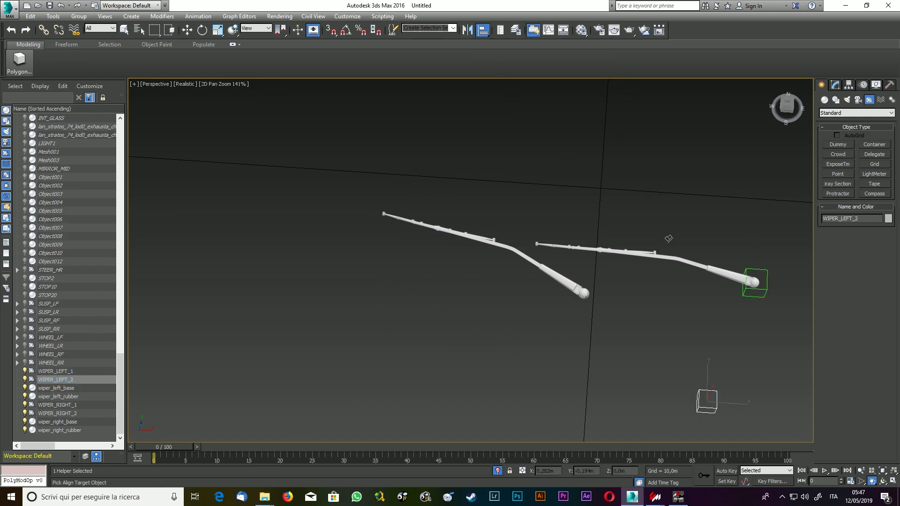
{"action": "left_click", "coordinate": [549, 244]}
{"action": "left_click", "coordinate": [454, 325]}
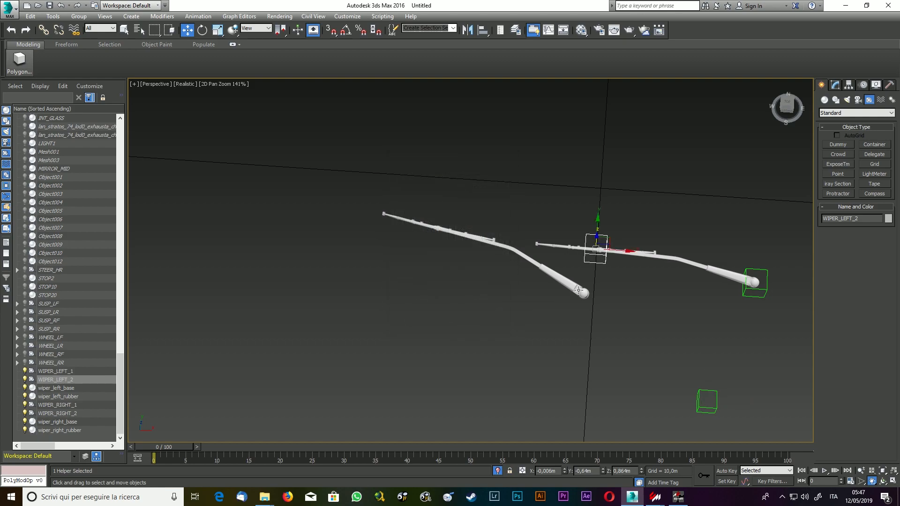
Align the WIPER_RIGHT_1 dummy to wiper_right_base in X, Y and Z position, pivot point to pivot point.
{"action": "left_click", "coordinate": [67, 406]}
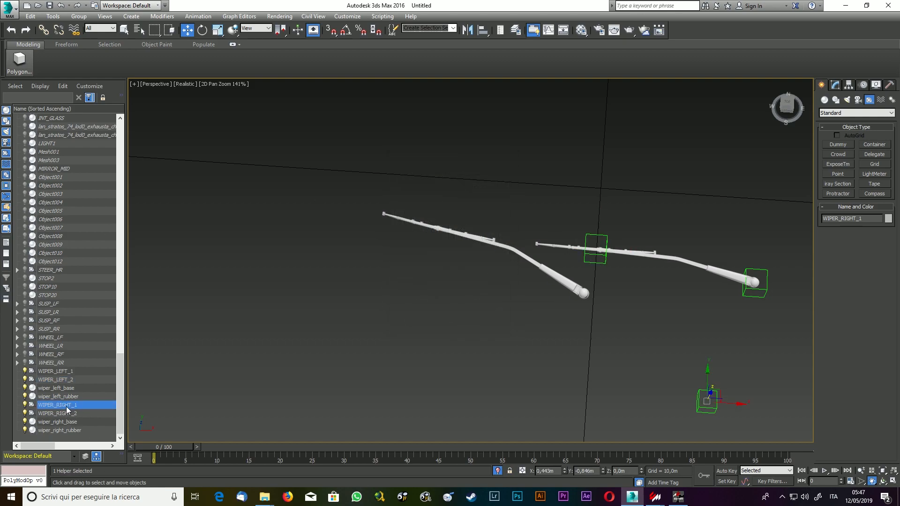
{"action": "left_click", "coordinate": [485, 33]}
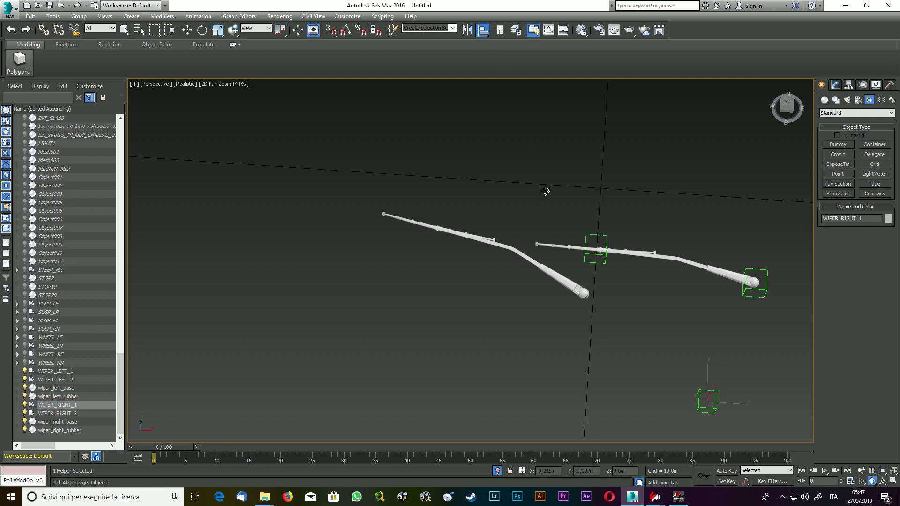
{"action": "left_click", "coordinate": [583, 291]}
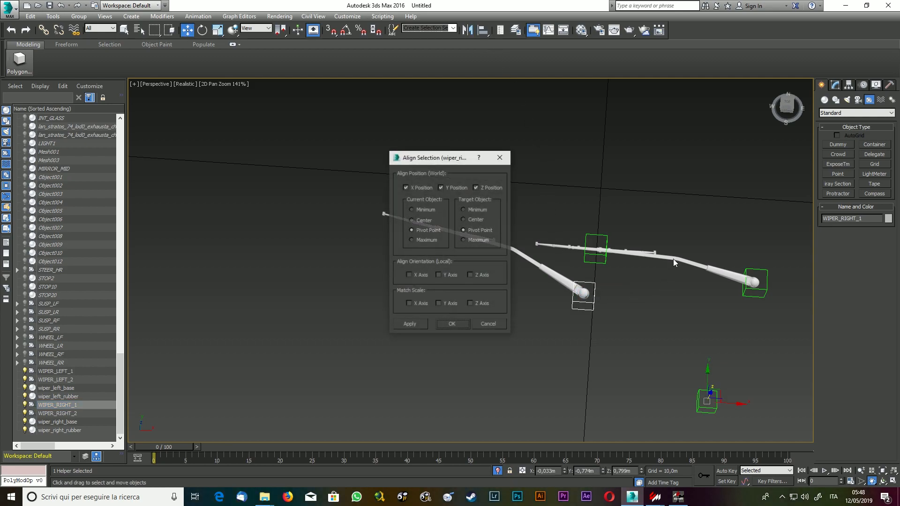
{"action": "left_click", "coordinate": [451, 325]}
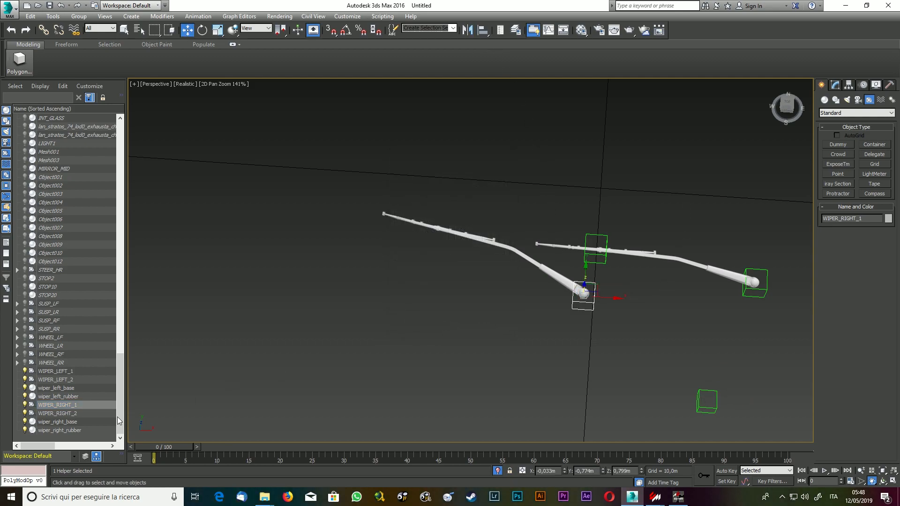
Align the WIPER_RIGHT_2 dummy to wiper_right_rubber in X, Y and Z position, pivot point to pivot point.
{"action": "left_click", "coordinate": [53, 412]}
{"action": "left_click", "coordinate": [483, 30]}
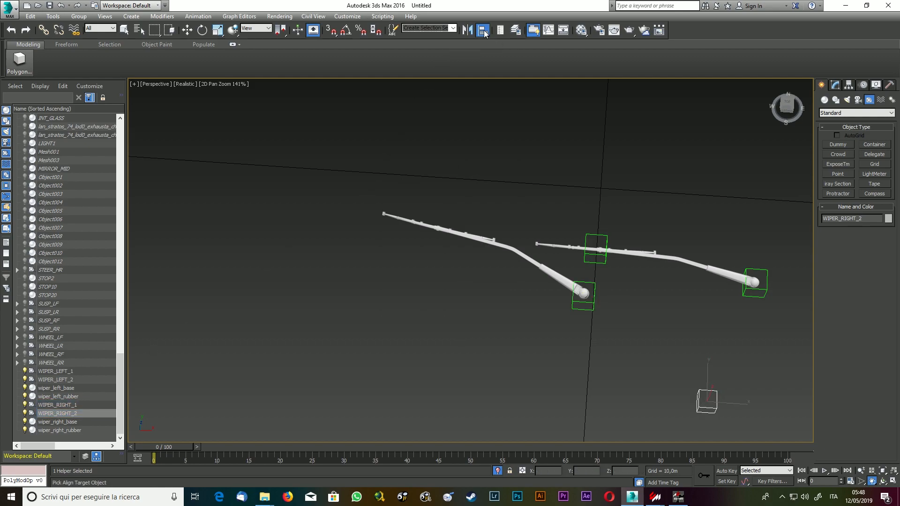
{"action": "left_click", "coordinate": [395, 217]}
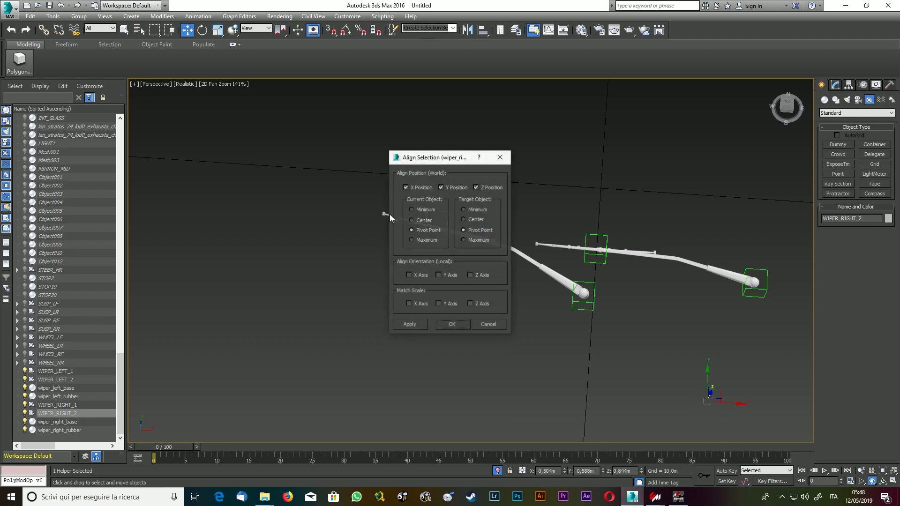
{"action": "left_click", "coordinate": [451, 323]}
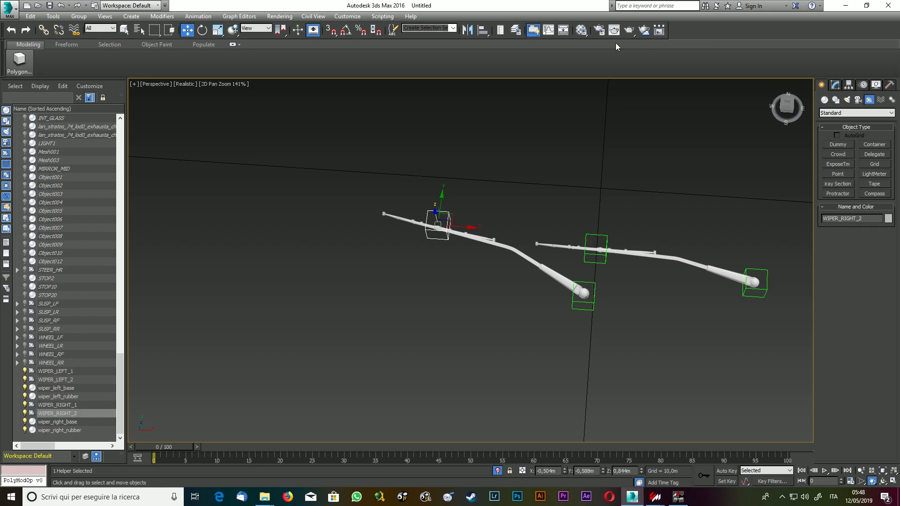
Parent the wiper_left_base mesh to the WIPER_LEFT_1 dummy in the scene hierarchy.
{"action": "left_click", "coordinate": [49, 389]}
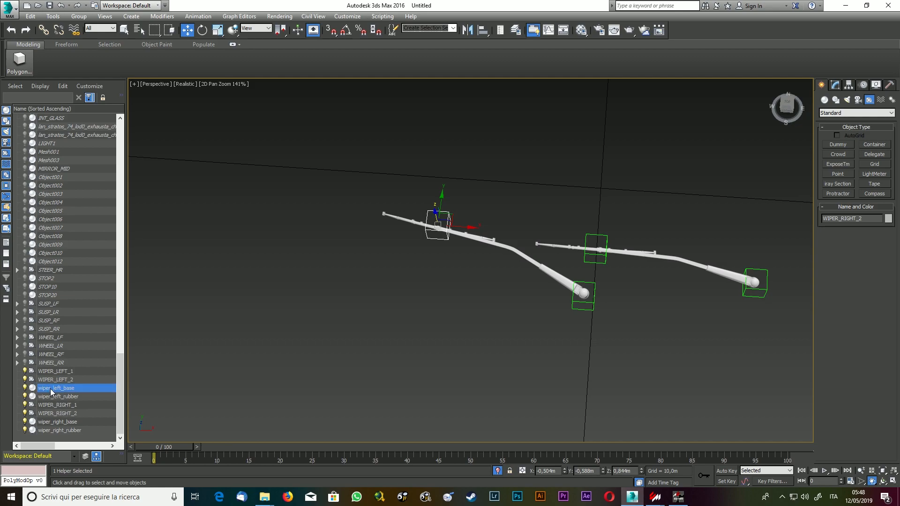
{"action": "left_click_drag", "start_coordinate": [50, 390], "coordinate": [44, 372]}
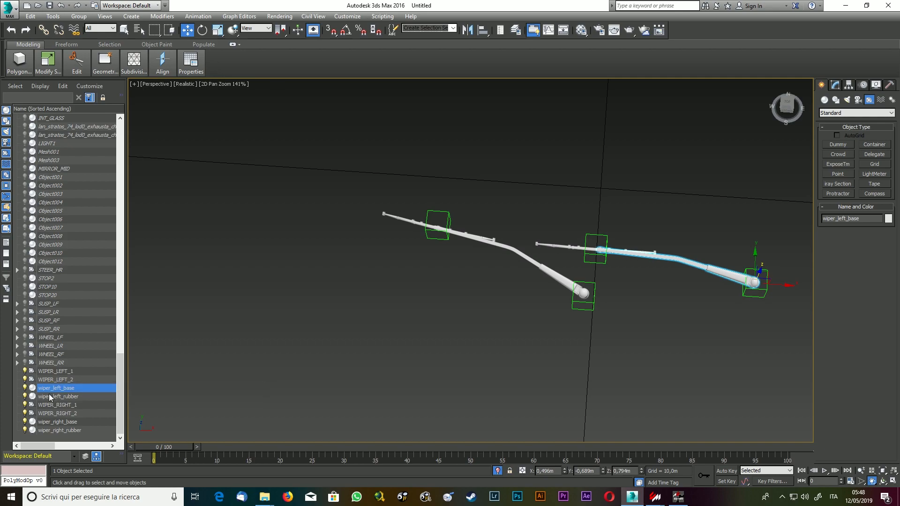
{"action": "left_click_drag", "start_coordinate": [125, 221], "coordinate": [142, 222]}
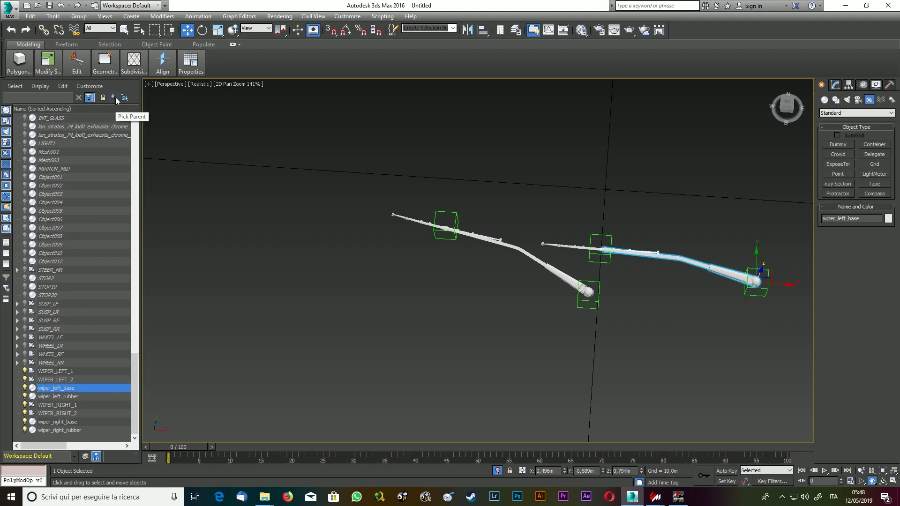
{"action": "left_click", "coordinate": [114, 97]}
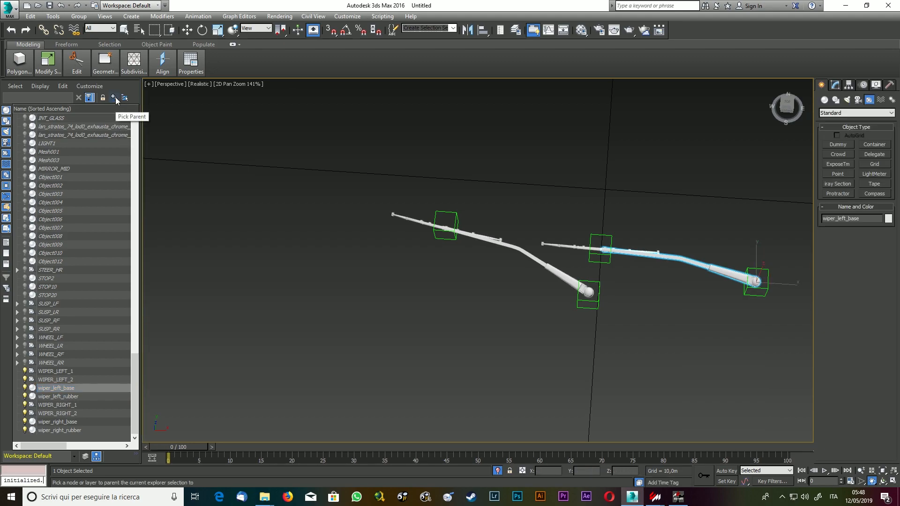
{"action": "left_click", "coordinate": [59, 371]}
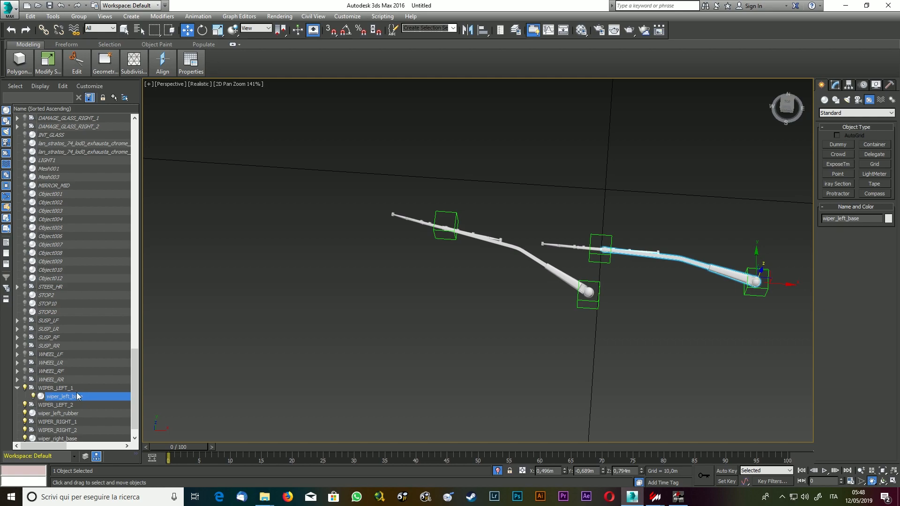
Parent the wiper_left_rubber mesh to the WIPER_LEFT_2 dummy in the scene hierarchy.
{"action": "scroll", "coordinate": [87, 396], "scroll_direction": "down", "scroll_amount": 1}
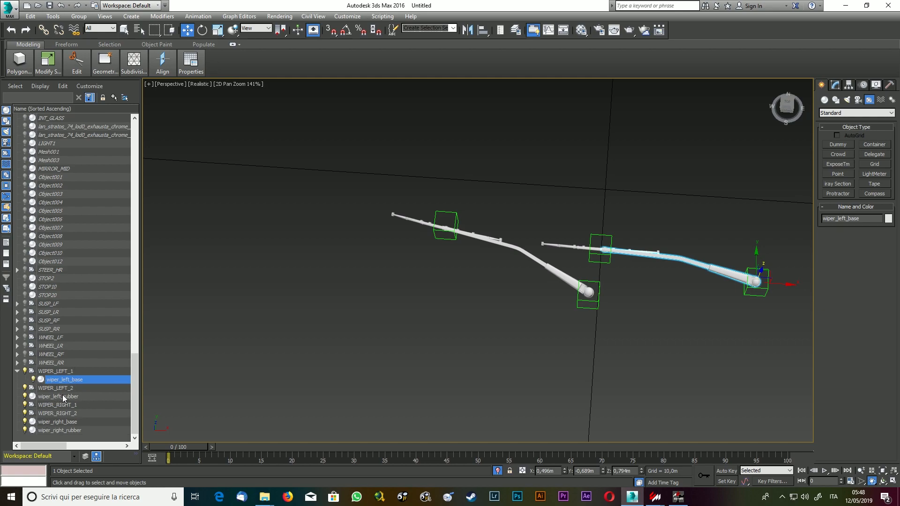
{"action": "left_click", "coordinate": [62, 396]}
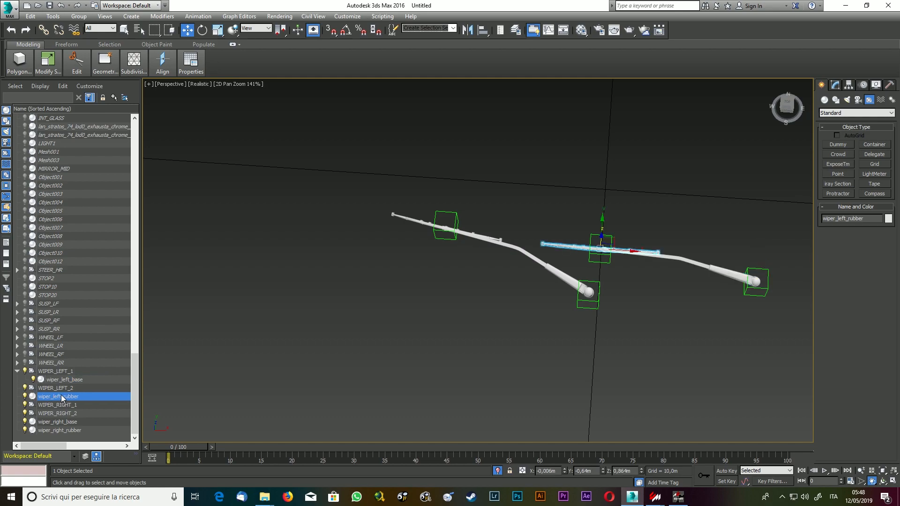
{"action": "left_click", "coordinate": [113, 98]}
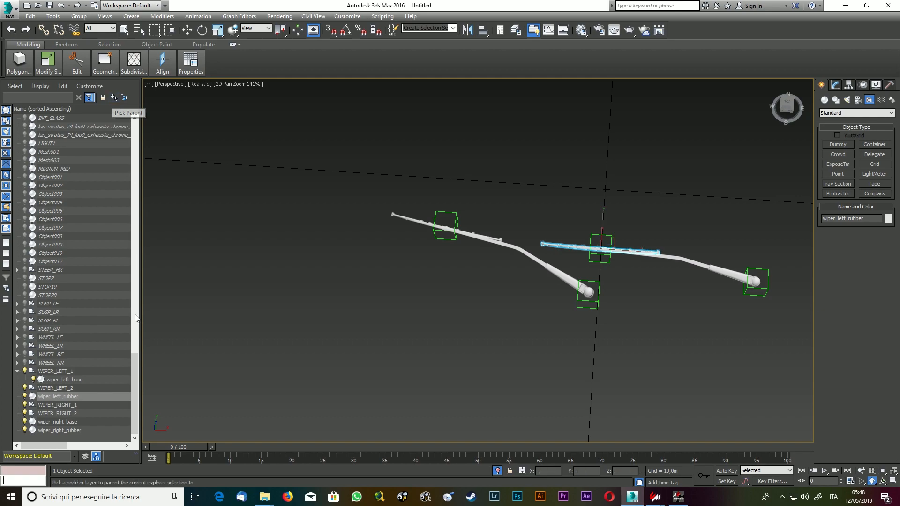
{"action": "left_click", "coordinate": [66, 388]}
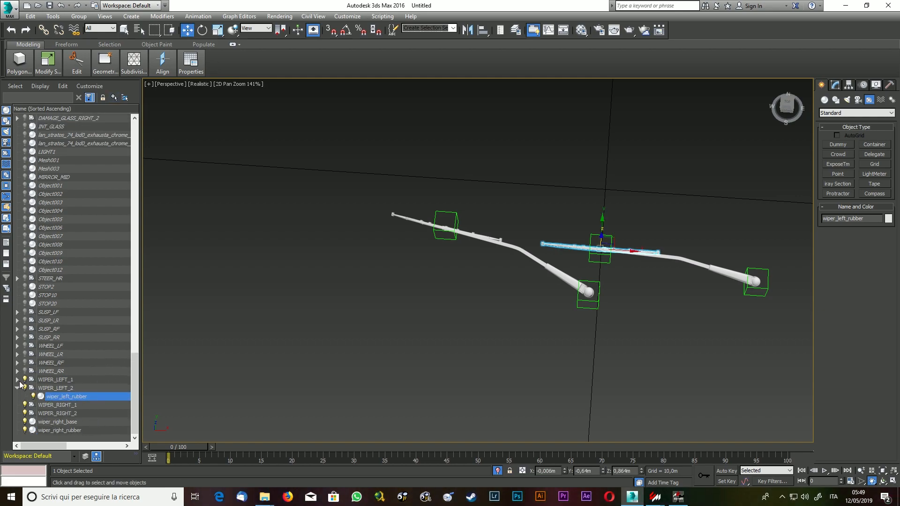
Make the WIPER_LEFT_2 dummy, together with its rubber mesh, a child of WIPER_LEFT_1.
{"action": "left_click", "coordinate": [18, 380]}
{"action": "scroll", "coordinate": [80, 389], "scroll_direction": "down", "scroll_amount": 1}
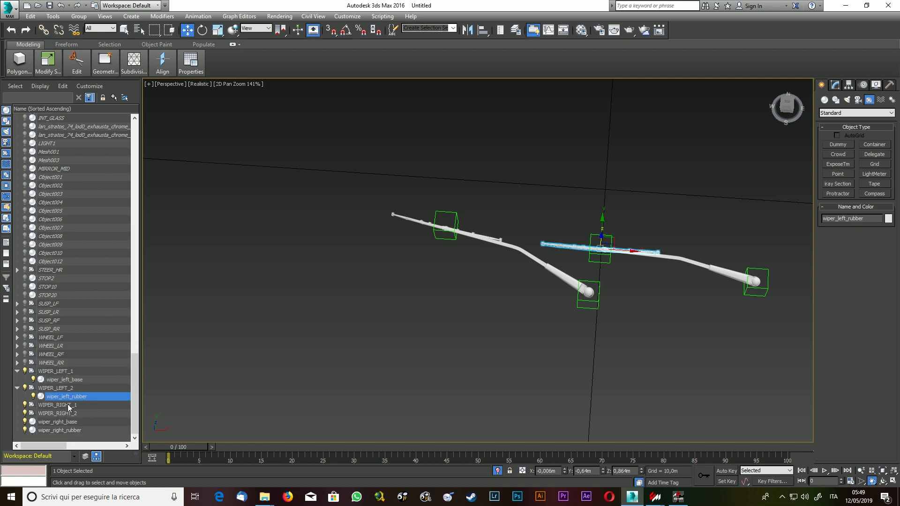
{"action": "left_click", "coordinate": [55, 388]}
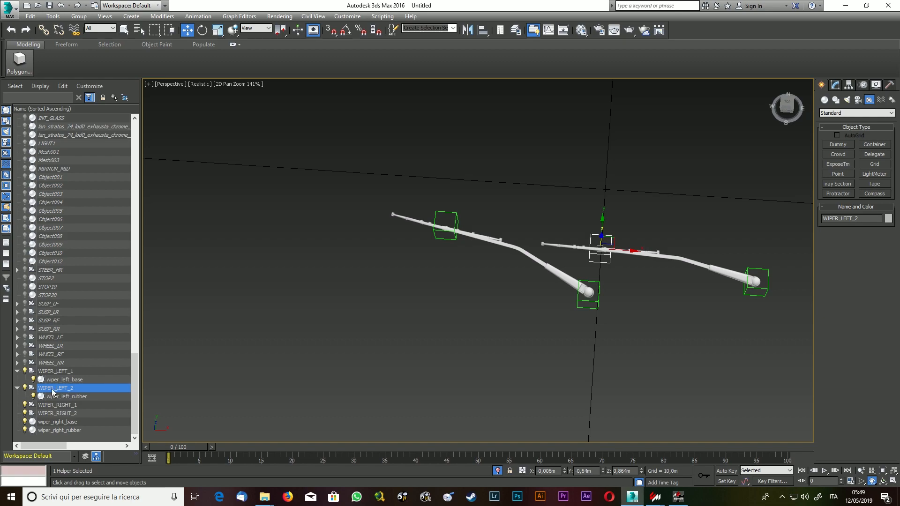
{"action": "left_click_drag", "start_coordinate": [53, 392], "coordinate": [57, 375]}
{"action": "scroll", "coordinate": [60, 399], "scroll_direction": "down", "scroll_amount": 2}
{"action": "left_click", "coordinate": [25, 388]}
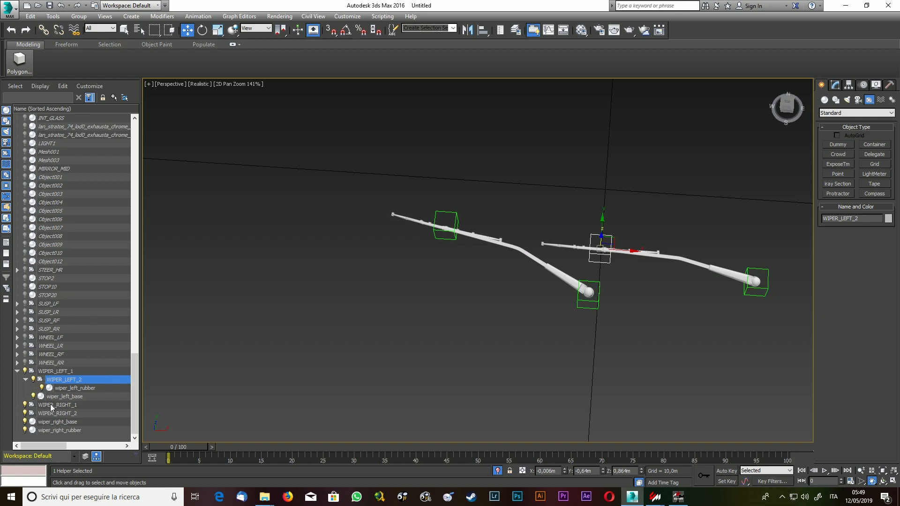
{"action": "left_click", "coordinate": [52, 406]}
{"action": "left_click", "coordinate": [483, 31]}
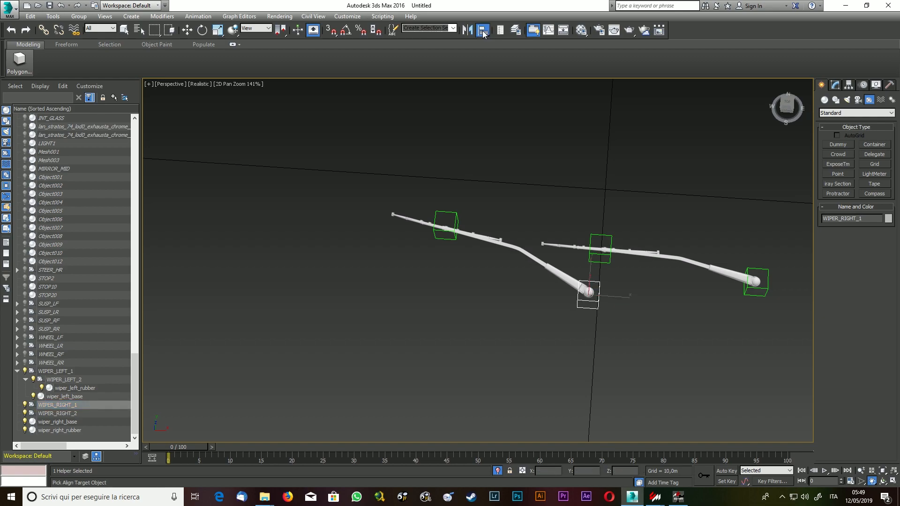
{"action": "key", "text": "Escape"}
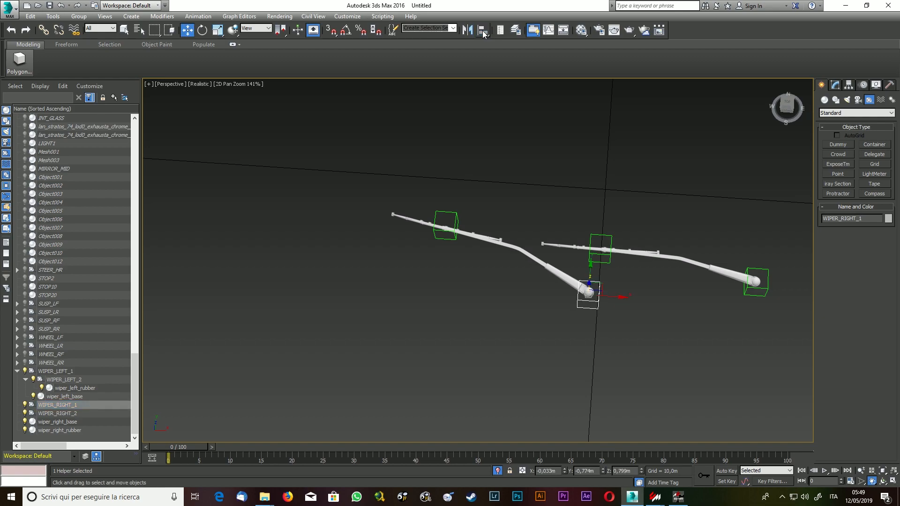
Parent wiper_right_base to the WIPER_RIGHT_1 dummy and wiper_right_rubber to the WIPER_RIGHT_2 dummy.
{"action": "left_click_drag", "start_coordinate": [41, 422], "coordinate": [54, 406]}
{"action": "left_click", "coordinate": [57, 430]}
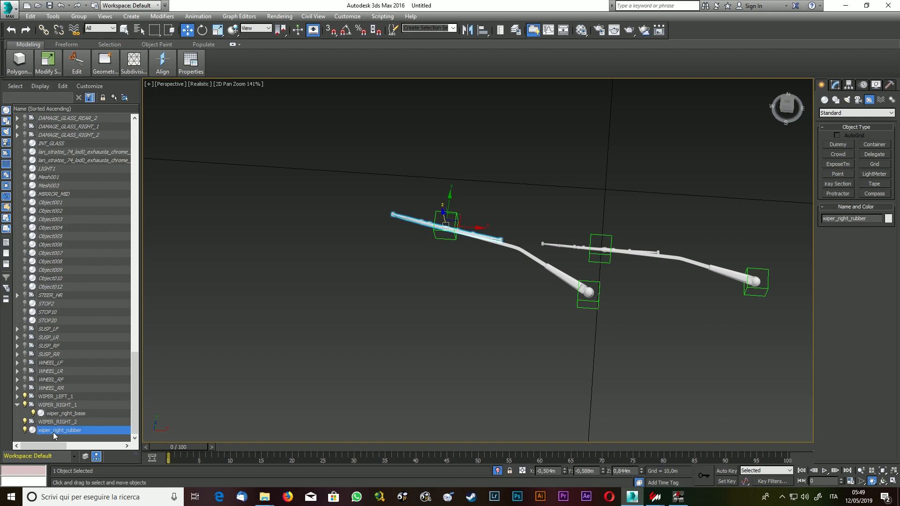
{"action": "left_click_drag", "start_coordinate": [60, 425], "coordinate": [55, 407]}
Make WIPER_RIGHT_2 a child of WIPER_RIGHT_1 and expand the left and right wiper hierarchies to show all their members.
{"action": "left_click", "coordinate": [18, 414]}
{"action": "left_click", "coordinate": [59, 422]}
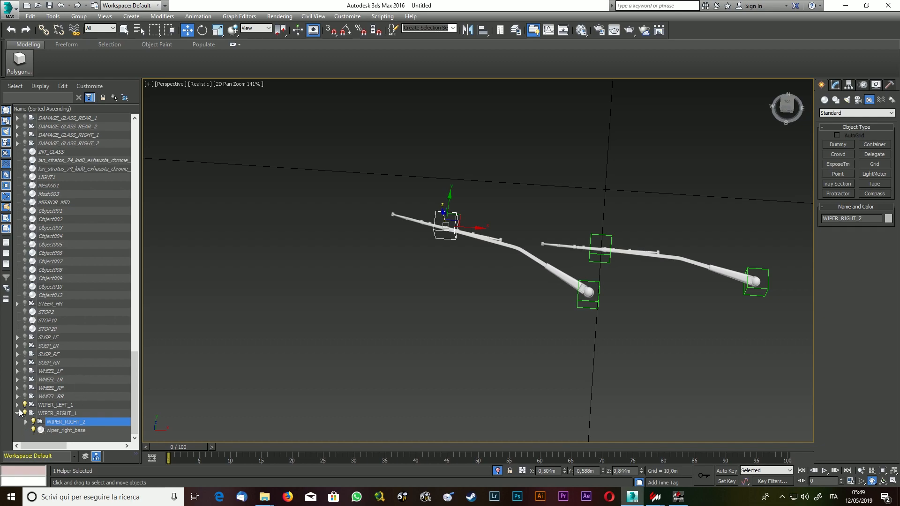
{"action": "left_click", "coordinate": [17, 405]}
{"action": "left_click", "coordinate": [26, 422]}
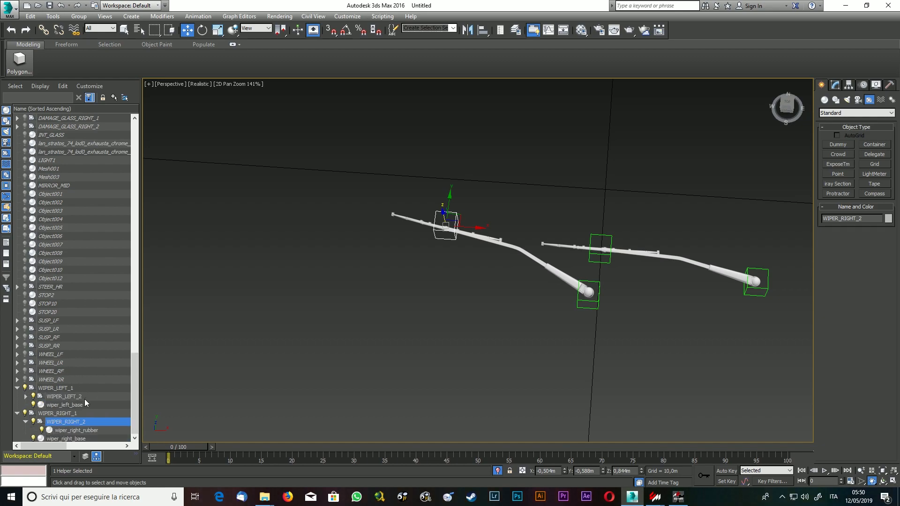
{"action": "left_click", "coordinate": [26, 388]}
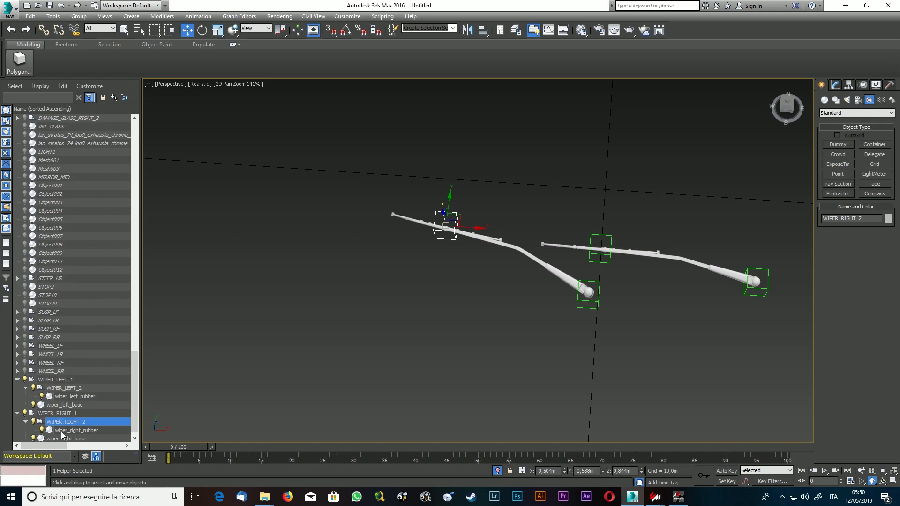
{"action": "scroll", "coordinate": [85, 429], "scroll_direction": "down", "scroll_amount": 1}
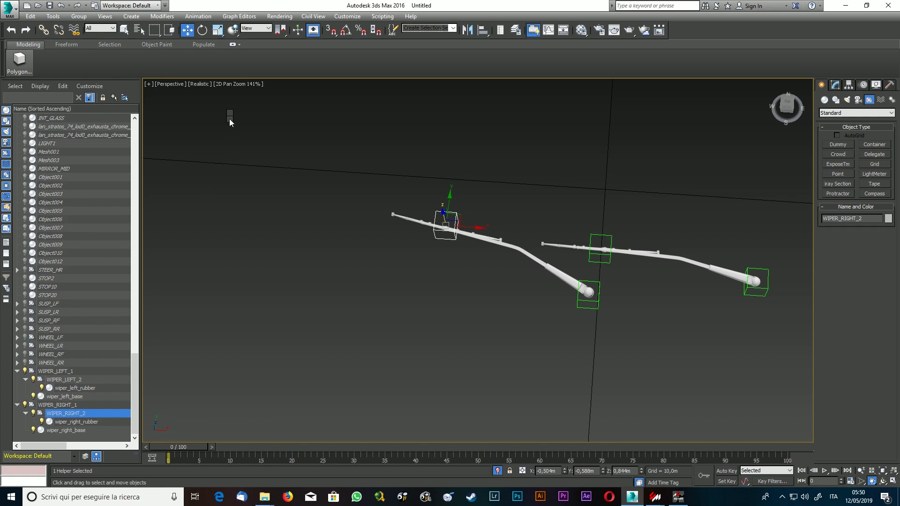
Unhide all objects in the scene and hide the Helpers category.
{"action": "right_click", "coordinate": [230, 123]}
{"action": "left_click", "coordinate": [252, 75]}
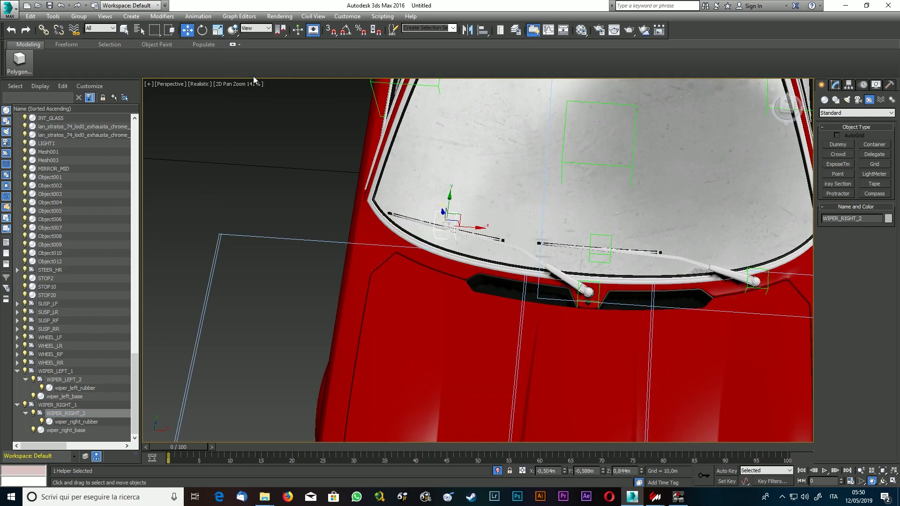
{"action": "left_click", "coordinate": [877, 85]}
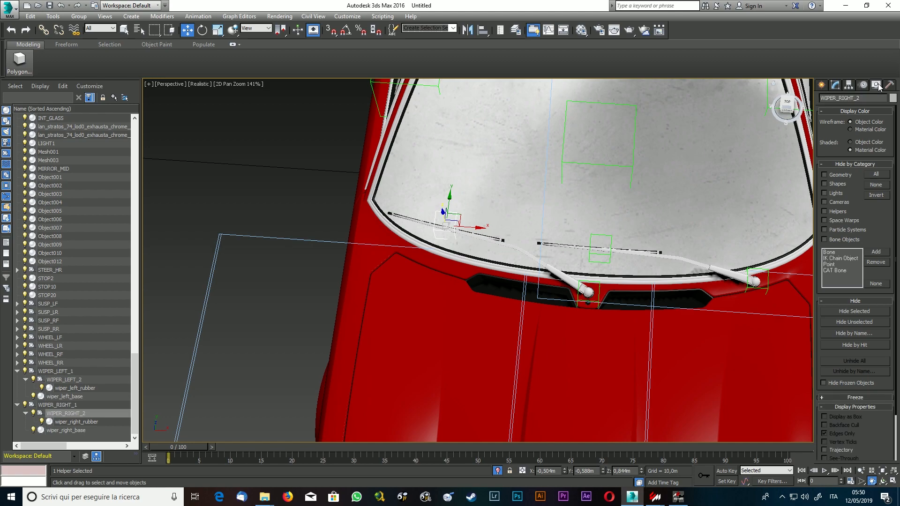
{"action": "left_click", "coordinate": [838, 212]}
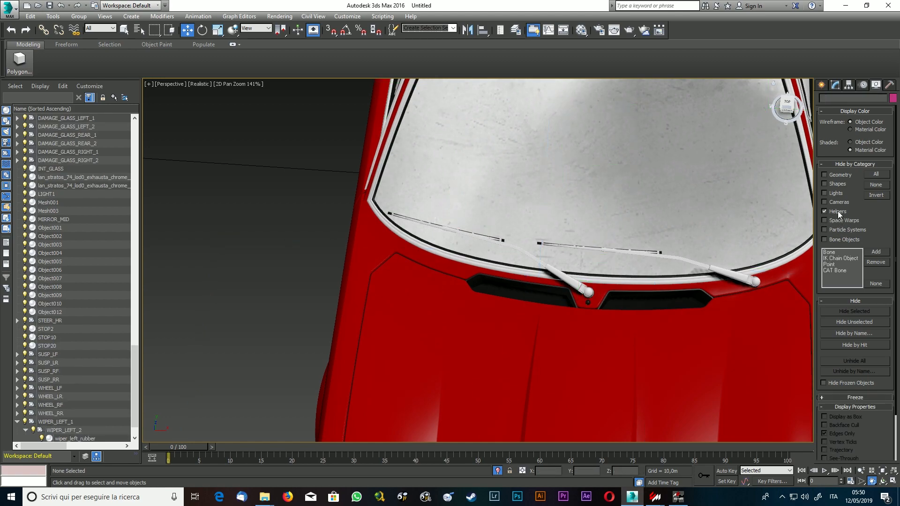
Select the WIPER_LEFT_1 dummy for rotation and set the reference coordinate system to Local.
{"action": "left_click_drag", "start_coordinate": [789, 107], "coordinate": [814, 85]}
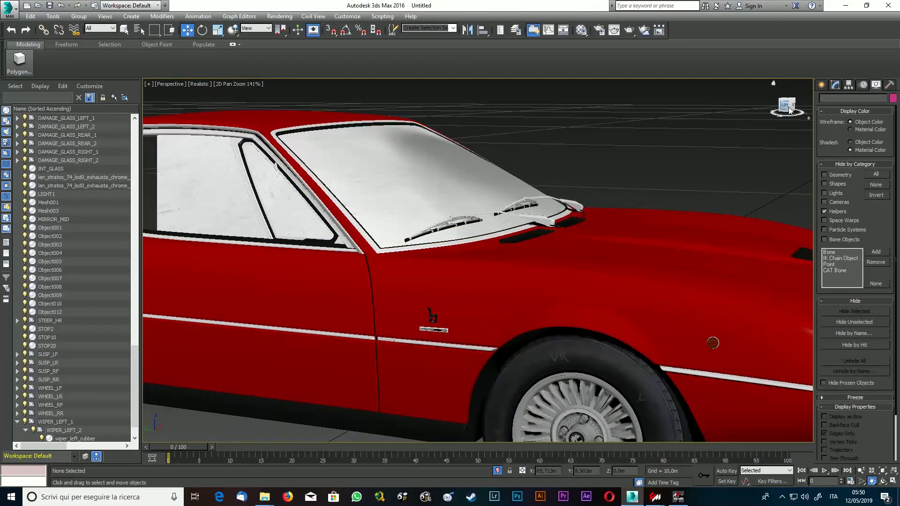
{"action": "scroll", "coordinate": [83, 414], "scroll_direction": "down", "scroll_amount": 1}
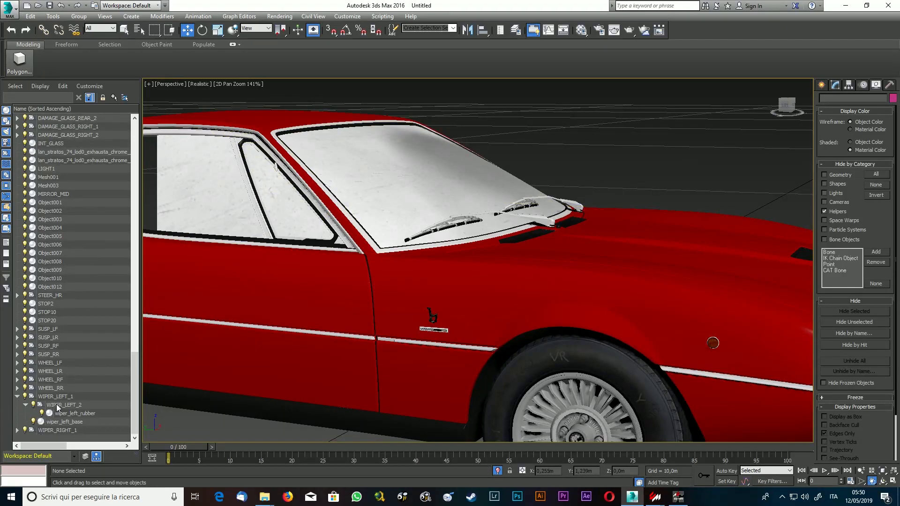
{"action": "left_click", "coordinate": [18, 430]}
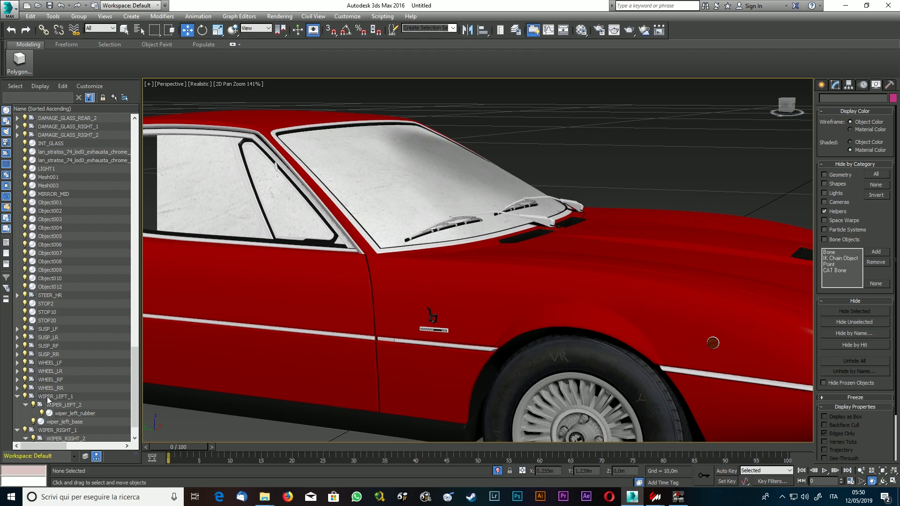
{"action": "left_click", "coordinate": [48, 398]}
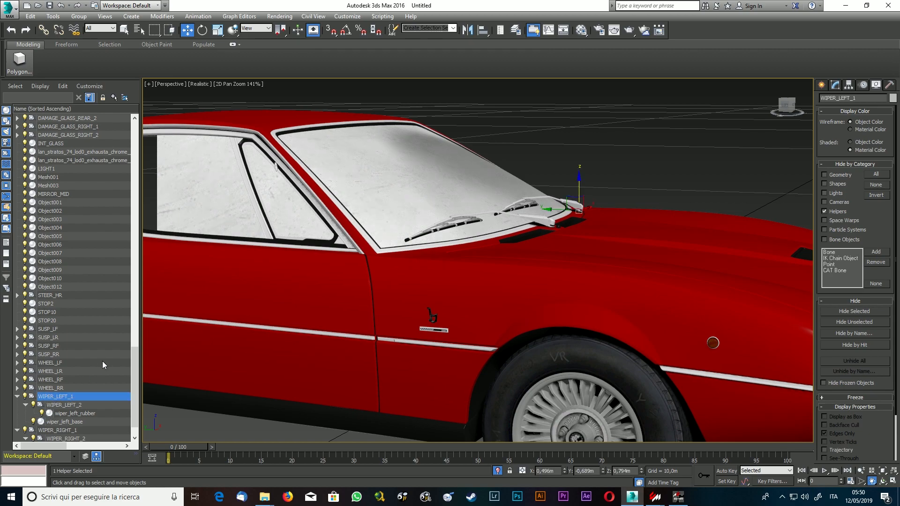
{"action": "left_click", "coordinate": [203, 31]}
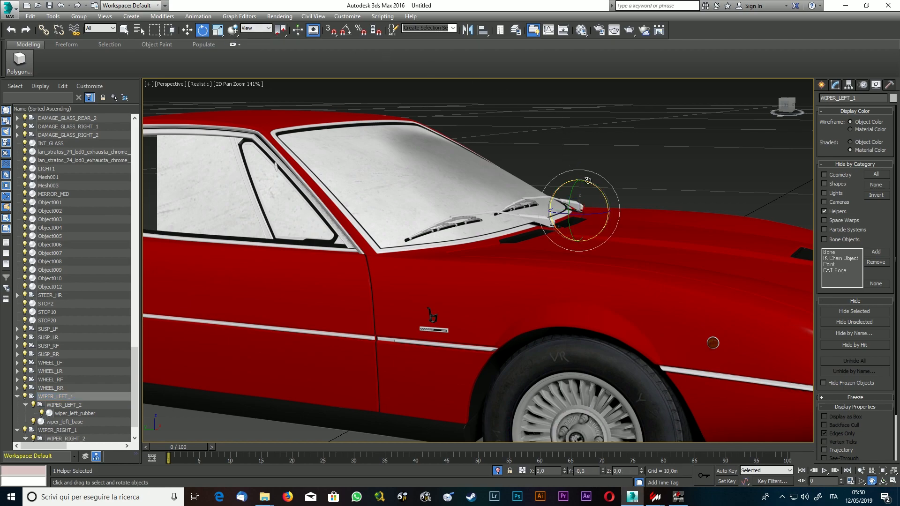
{"action": "left_click", "coordinate": [263, 31]}
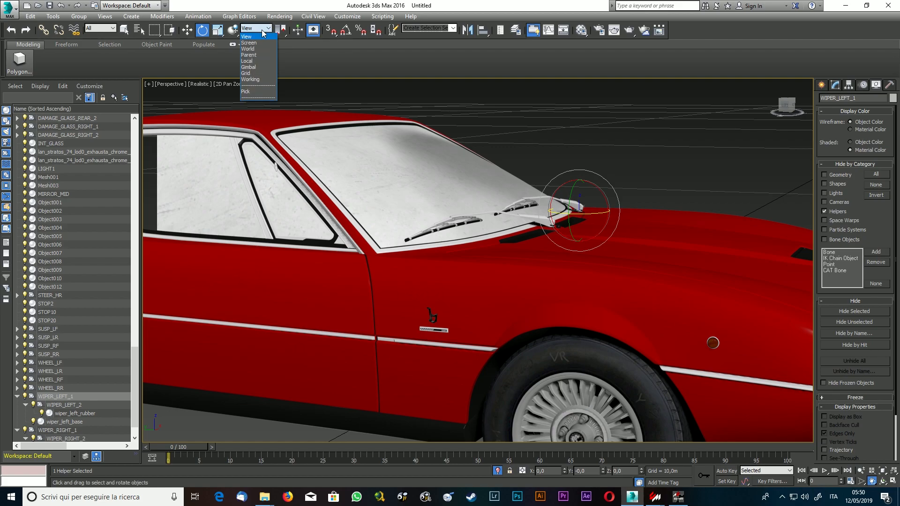
{"action": "left_click", "coordinate": [263, 61]}
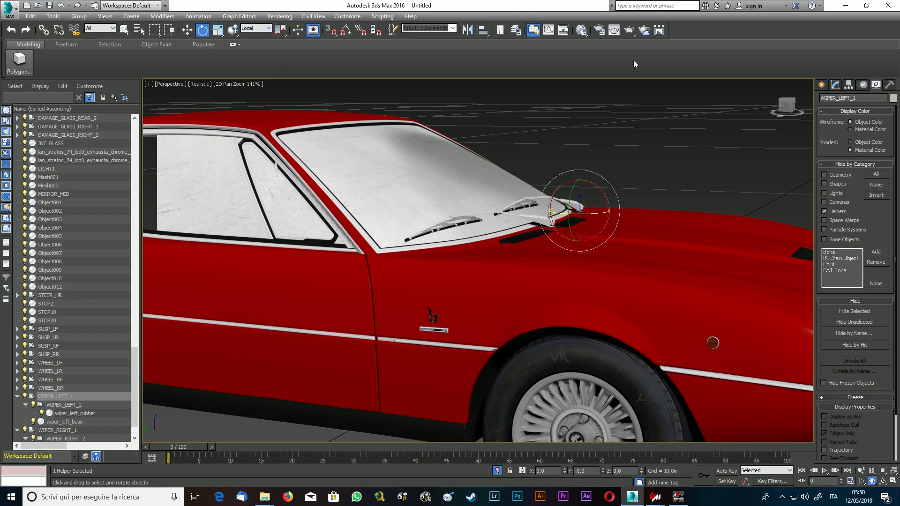
Rotate only the pivot of WIPER_LEFT_1 about 22° around its local X axis to match the windshield's slope.
{"action": "left_click_drag", "start_coordinate": [790, 113], "coordinate": [808, 113]}
{"action": "scroll", "coordinate": [600, 190], "scroll_direction": "up", "scroll_amount": 5}
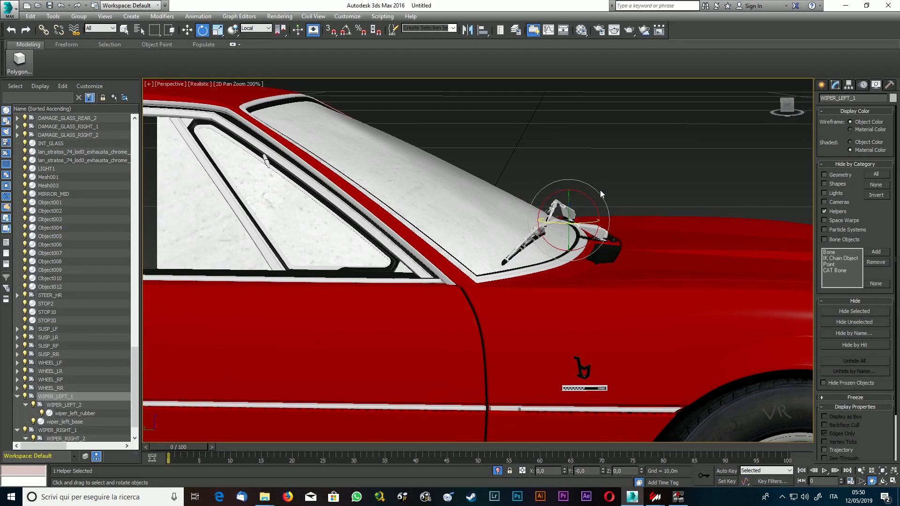
{"action": "scroll", "coordinate": [589, 193], "scroll_direction": "up", "scroll_amount": 2}
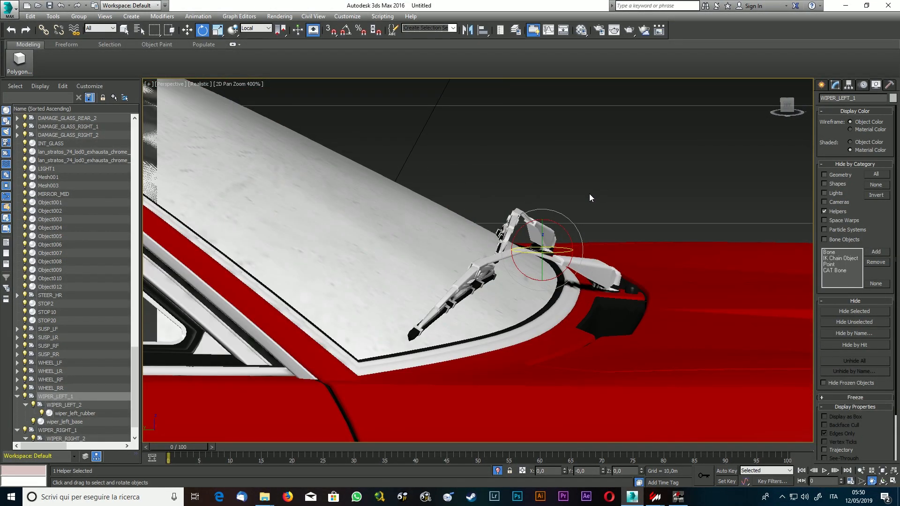
{"action": "scroll", "coordinate": [589, 193], "scroll_direction": "up", "scroll_amount": 2}
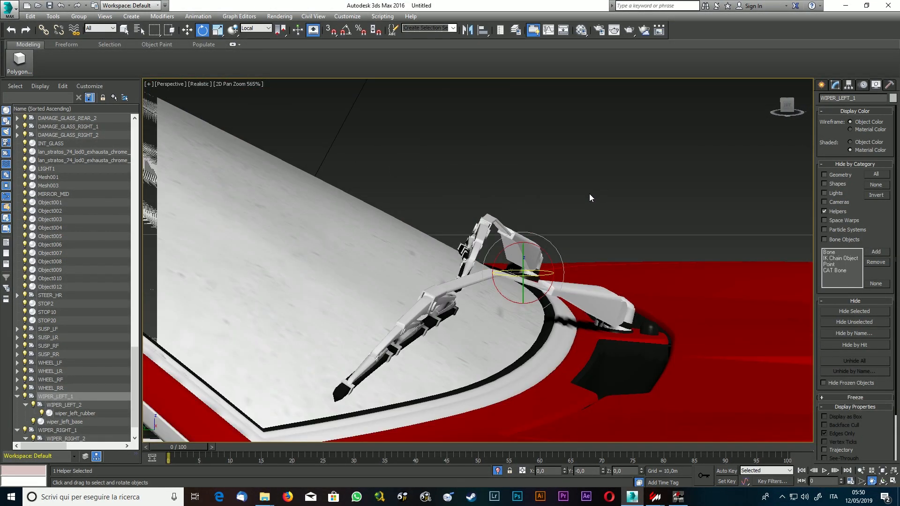
{"action": "left_click", "coordinate": [849, 85]}
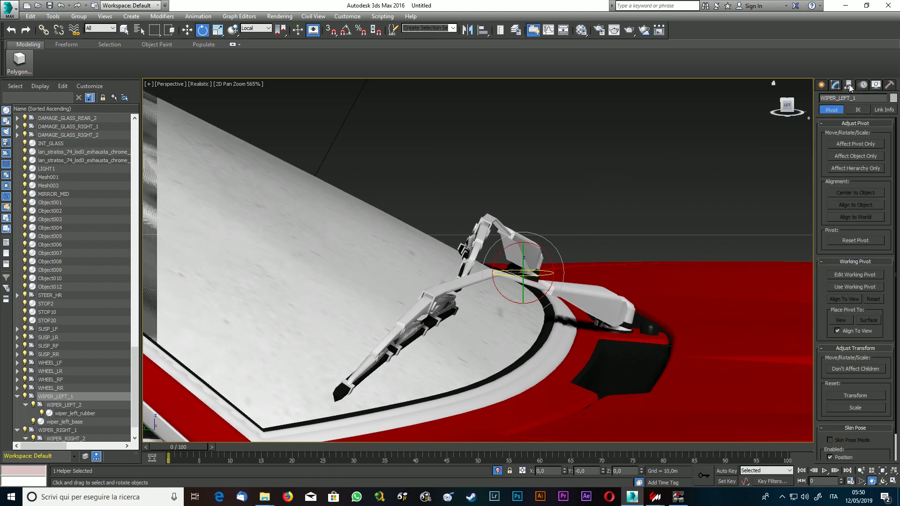
{"action": "left_click", "coordinate": [862, 144]}
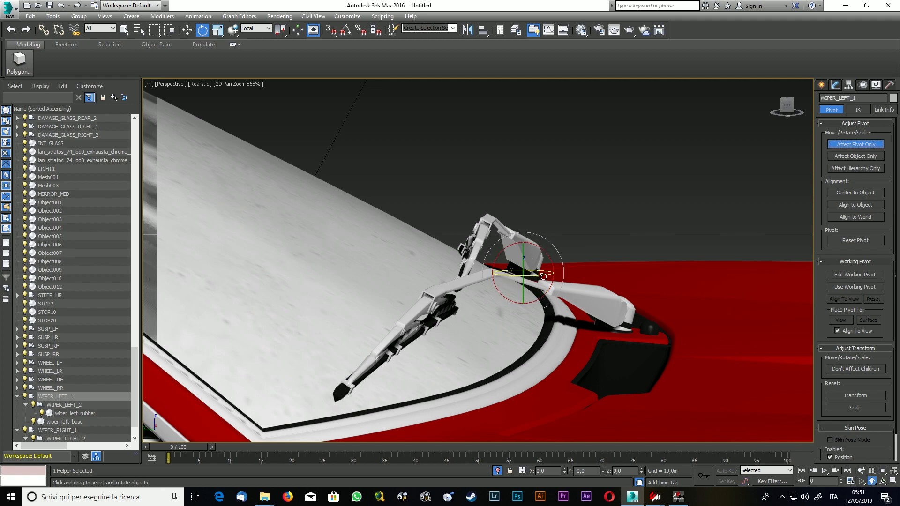
{"action": "left_click_drag", "start_coordinate": [534, 244], "coordinate": [549, 259]}
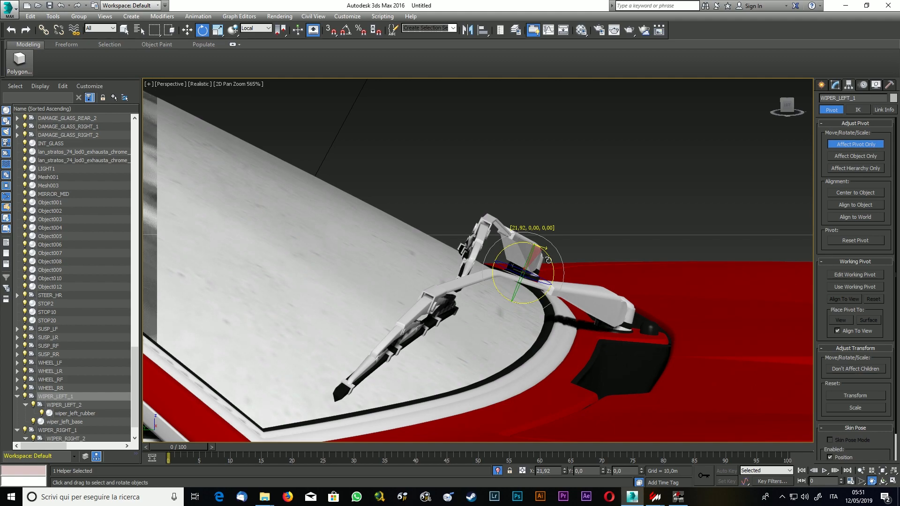
{"action": "left_click_drag", "start_coordinate": [548, 260], "coordinate": [549, 262]}
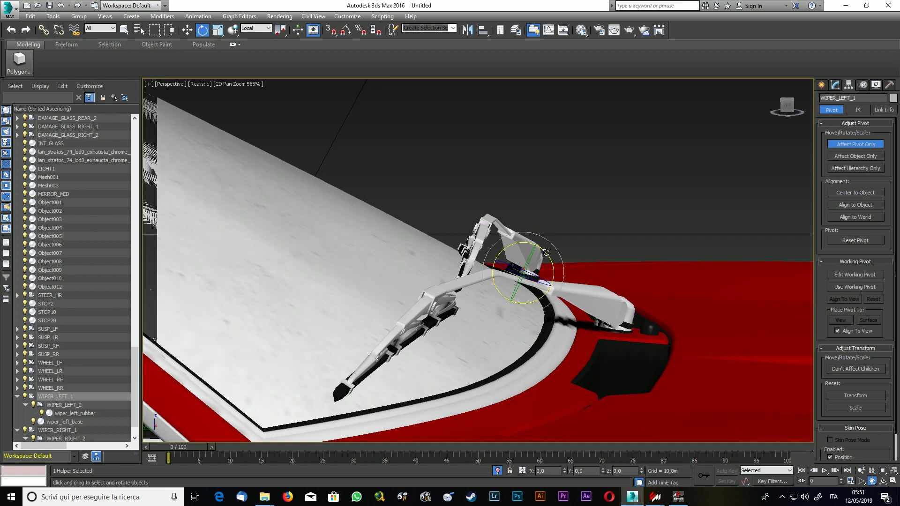
Rotate only the pivot of WIPER_RIGHT_1 about 26° around its local X axis to match the windshield's slope.
{"action": "left_click", "coordinate": [61, 430]}
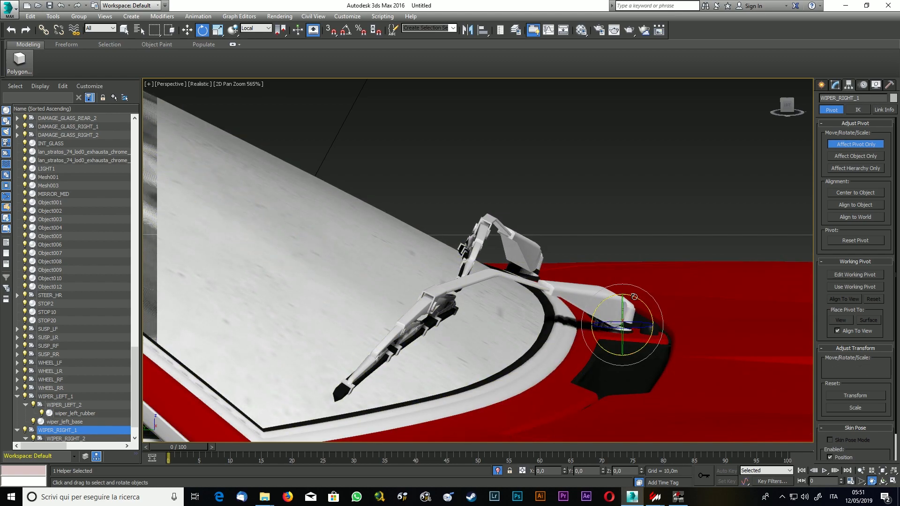
{"action": "left_click_drag", "start_coordinate": [635, 297], "coordinate": [649, 318]}
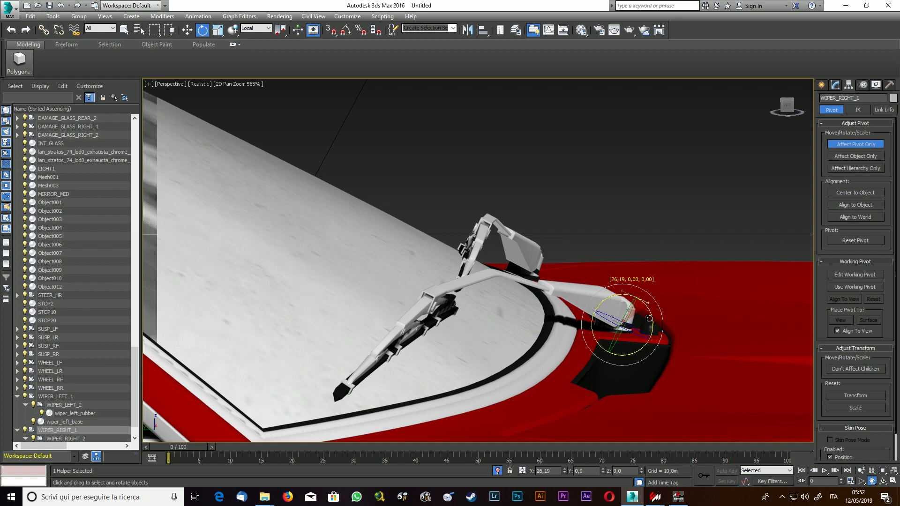
{"action": "left_click_drag", "start_coordinate": [649, 318], "coordinate": [650, 318]}
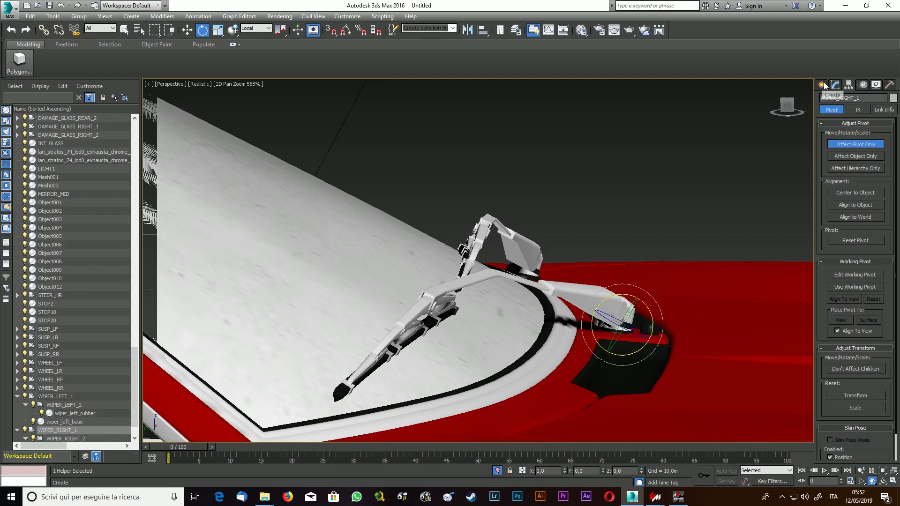
Turn on Auto Key and set a starting key for the WIPER_LEFT_1 dummy at frame 0.
{"action": "middle_click_drag", "start_coordinate": [516, 235], "coordinate": [539, 118], "text": "alt"}
{"action": "scroll", "coordinate": [561, 80], "scroll_direction": "down", "scroll_amount": 5}
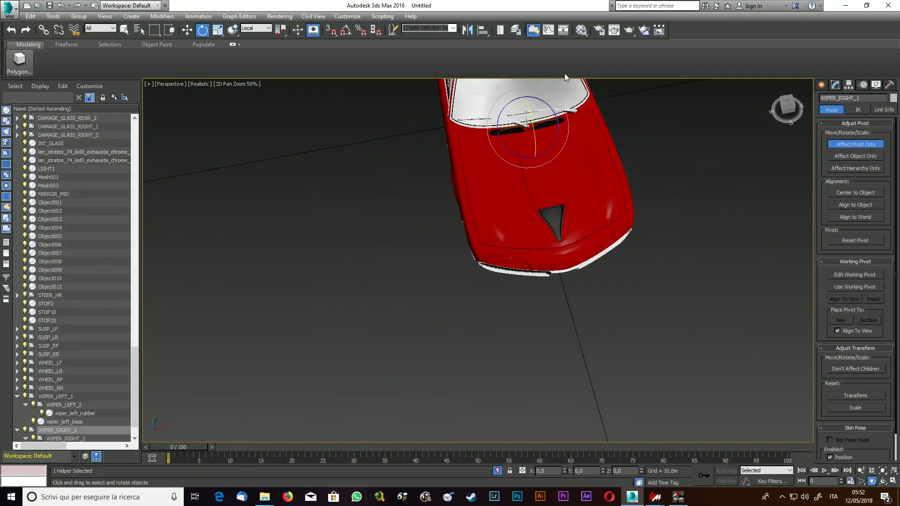
{"action": "scroll", "coordinate": [561, 80], "scroll_direction": "down", "scroll_amount": 3}
{"action": "scroll", "coordinate": [549, 107], "scroll_direction": "up", "scroll_amount": 6}
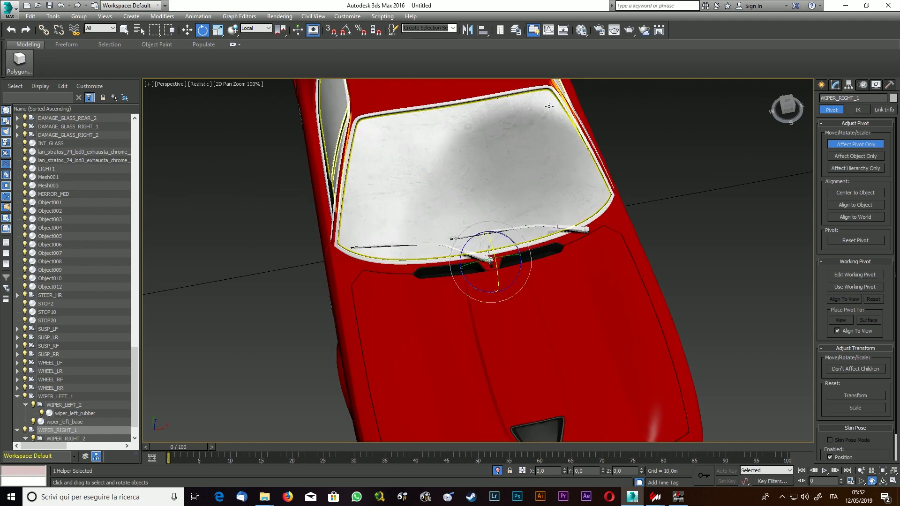
{"action": "middle_click_drag", "start_coordinate": [549, 107], "coordinate": [549, 141], "text": "alt"}
{"action": "scroll", "coordinate": [549, 140], "scroll_direction": "up", "scroll_amount": 2}
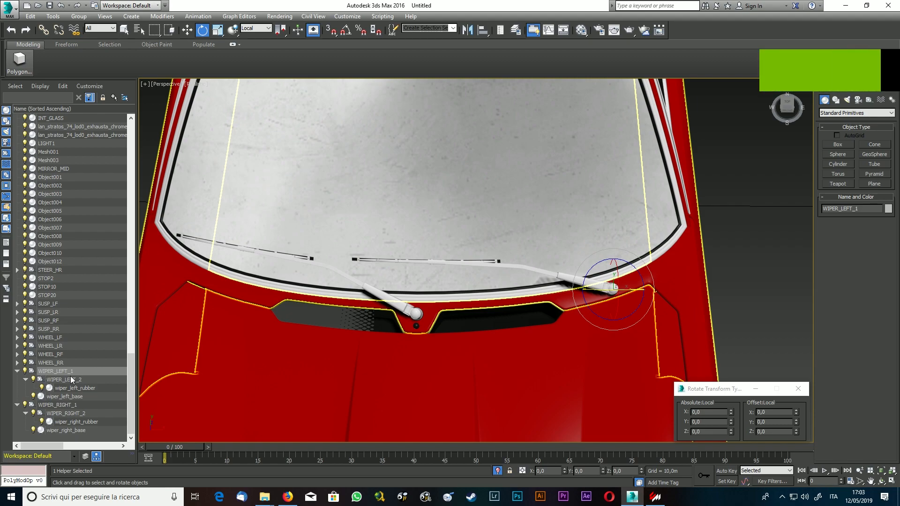
{"action": "left_click", "coordinate": [52, 371]}
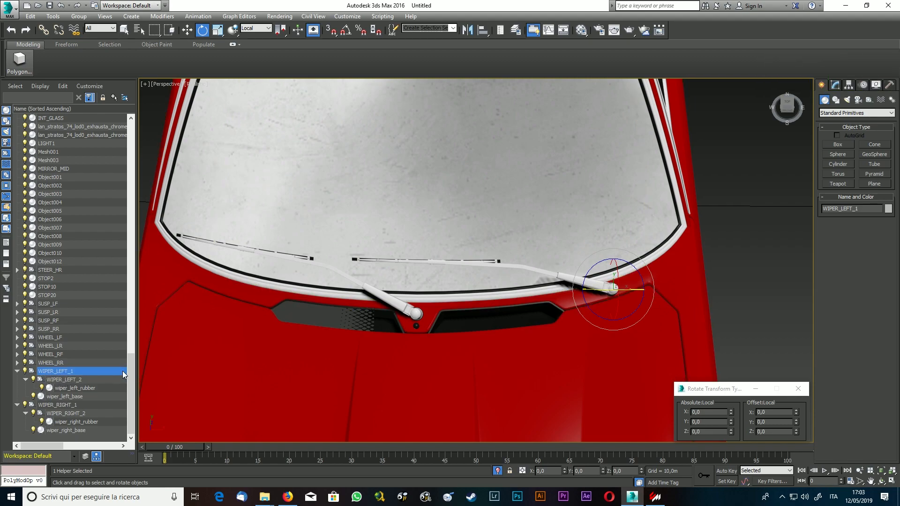
{"action": "left_click", "coordinate": [726, 471]}
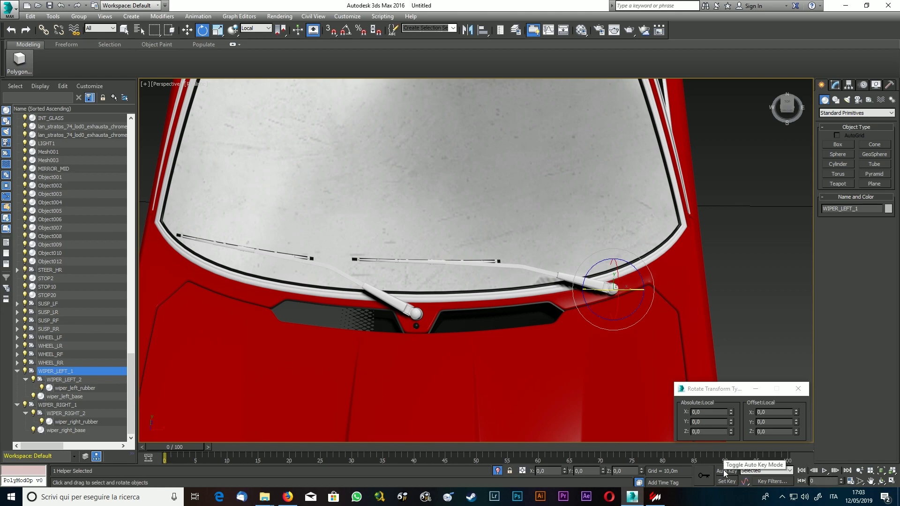
{"action": "mouse_move", "coordinate": [160, 446]}
{"action": "left_mouse_down"}
{"action": "mouse_move", "coordinate": [220, 446]}
{"action": "mouse_move", "coordinate": [160, 445]}
{"action": "left_mouse_up"}
{"action": "key", "text": "e"}
{"action": "left_click", "coordinate": [726, 471]}
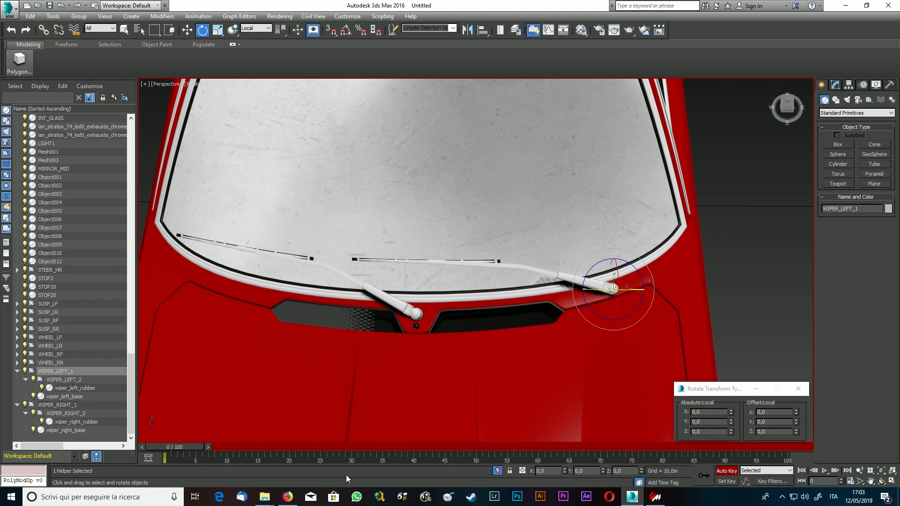
{"action": "left_click", "coordinate": [705, 476]}
Select the WIPER_RIGHT_1 dummy for keyframing at frame 0.
{"action": "left_click", "coordinate": [57, 405]}
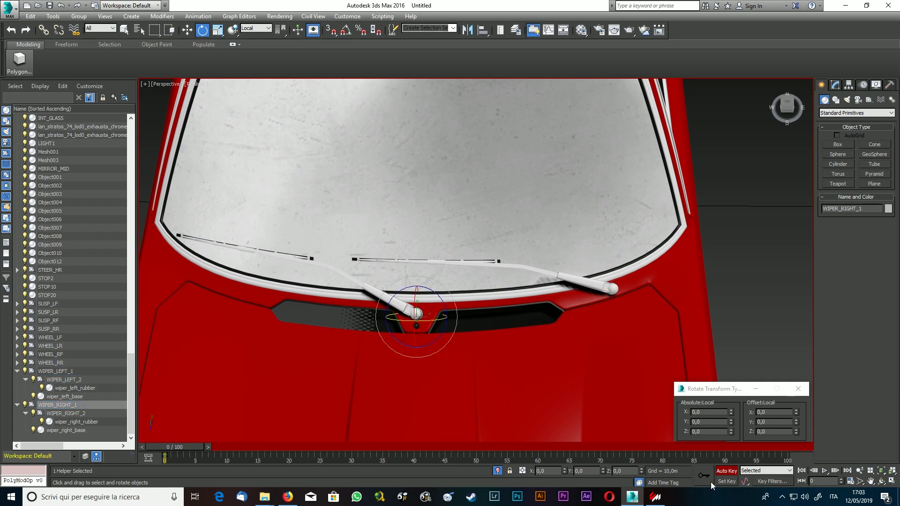
At frame 5, rotate WIPER_LEFT_1 by -20 degrees about its local Z axis and tilt it to lift the blade onto the windshield.
{"action": "left_click", "coordinate": [67, 373]}
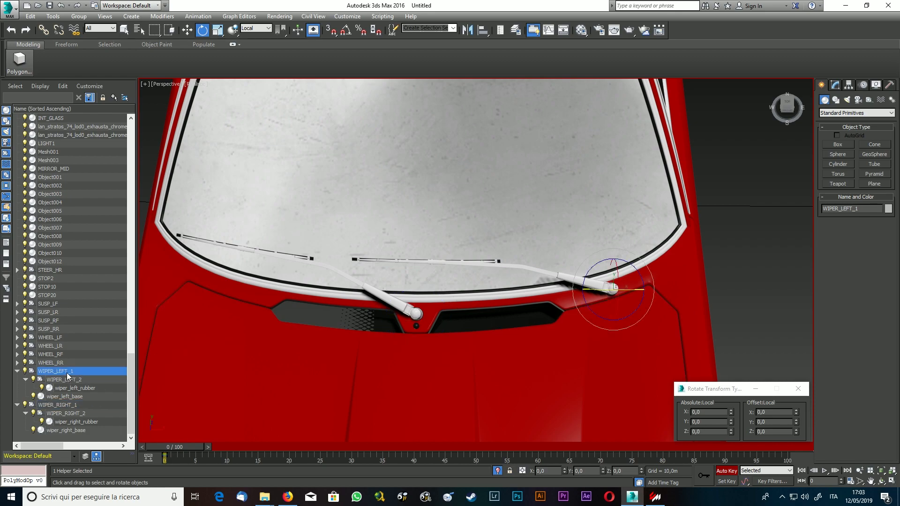
{"action": "left_click_drag", "start_coordinate": [184, 449], "coordinate": [206, 445]}
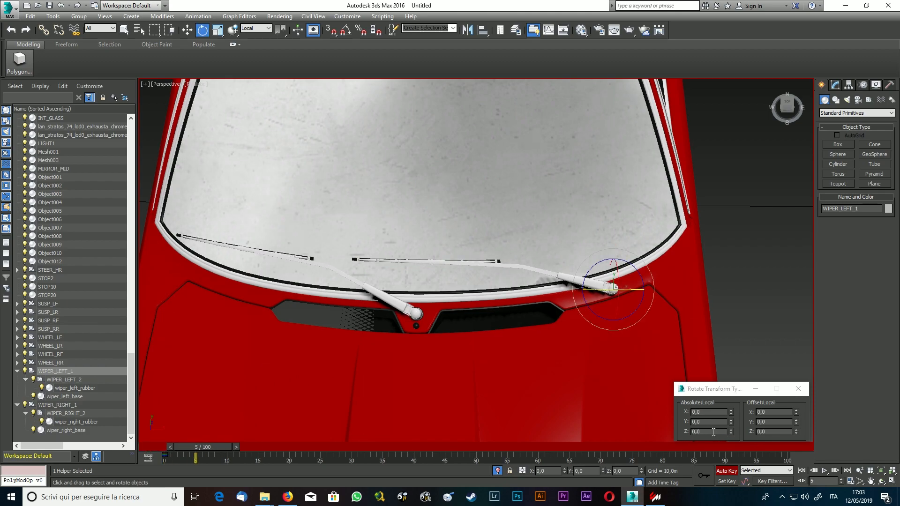
{"action": "left_click_drag", "start_coordinate": [713, 431], "coordinate": [692, 432]}
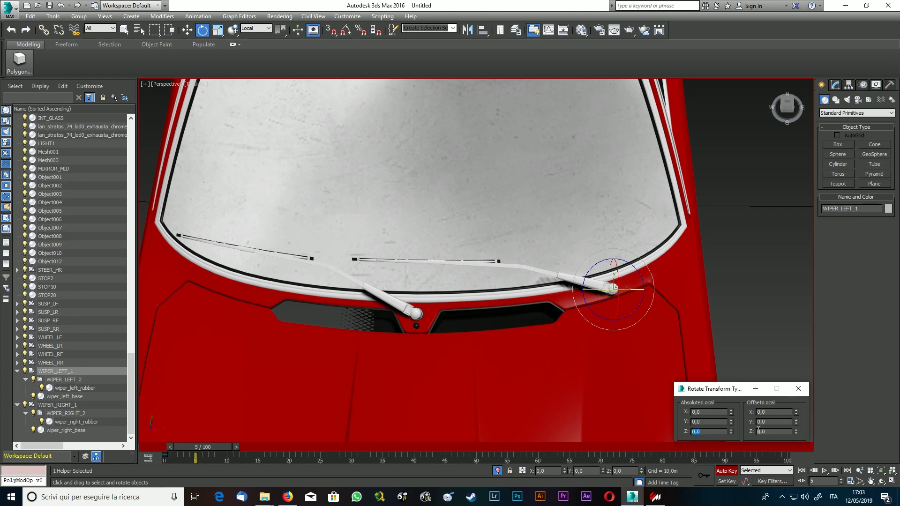
{"action": "type", "text": "-20"}
{"action": "key", "text": "Return"}
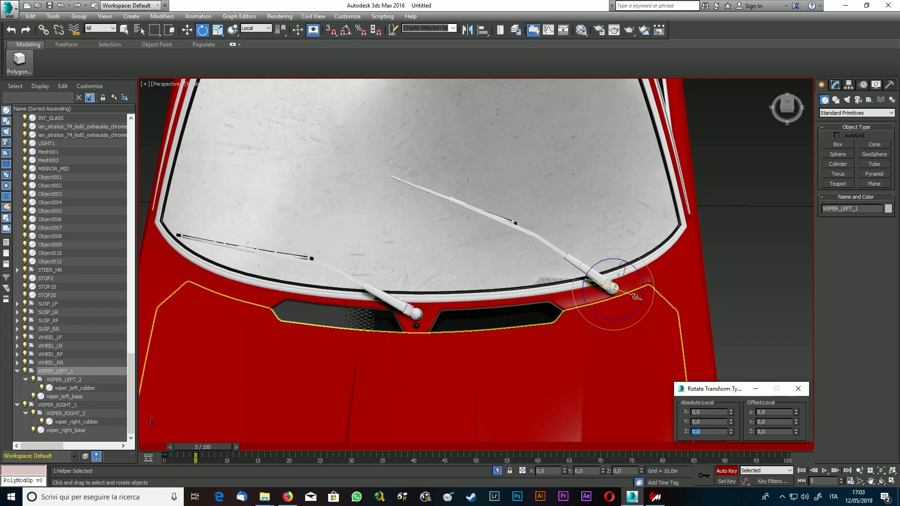
{"action": "left_click", "coordinate": [591, 280]}
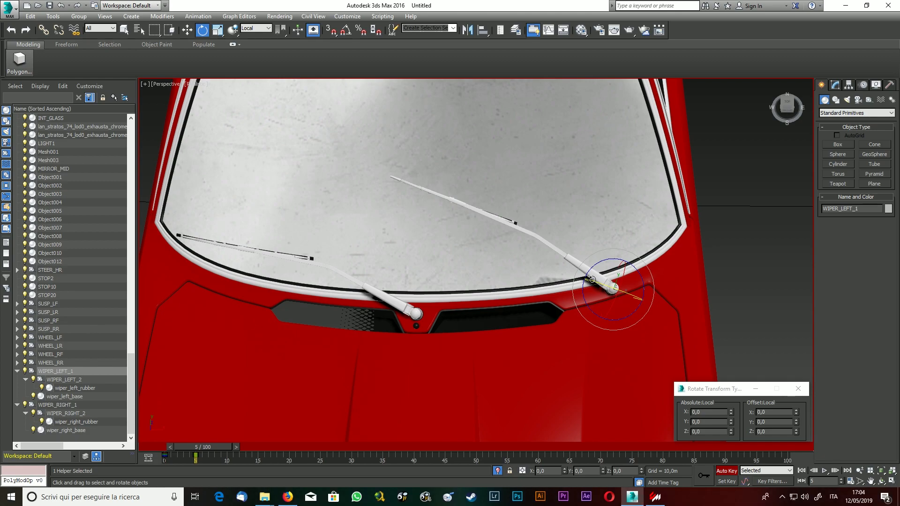
{"action": "left_click_drag", "start_coordinate": [592, 280], "coordinate": [591, 280]}
Still at frame 5, rotate WIPER_RIGHT_1 by -20 degrees about local Z and fine-tune both wipers' tilt against the glass.
{"action": "left_click", "coordinate": [66, 405]}
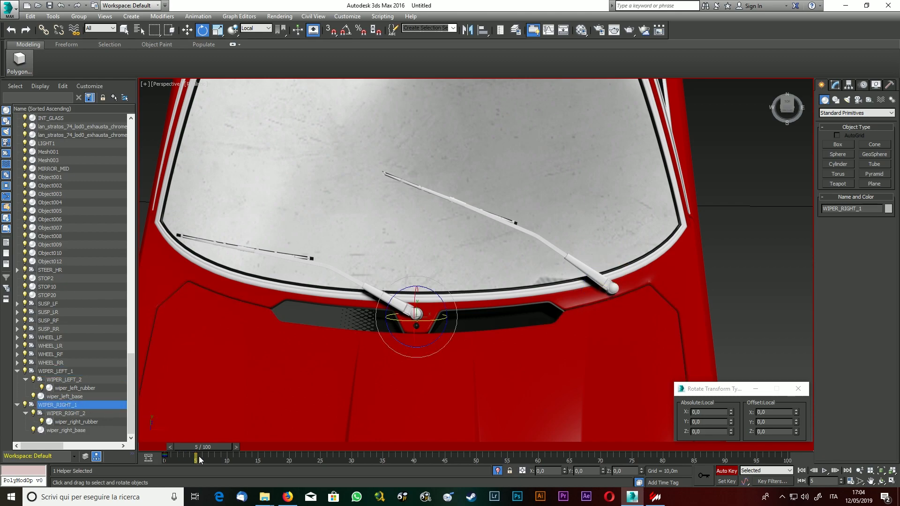
{"action": "left_click", "coordinate": [694, 432]}
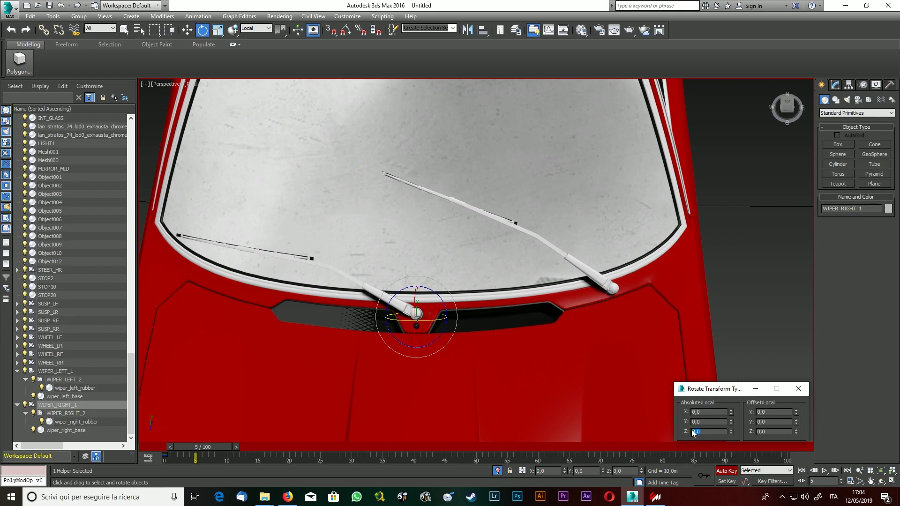
{"action": "type", "text": "-20"}
{"action": "key", "text": "Return"}
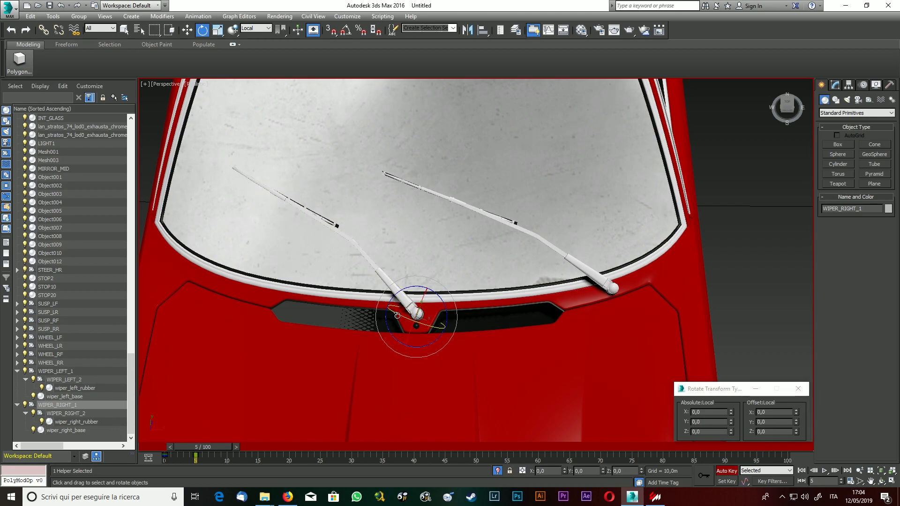
{"action": "left_click_drag", "start_coordinate": [398, 316], "coordinate": [399, 316]}
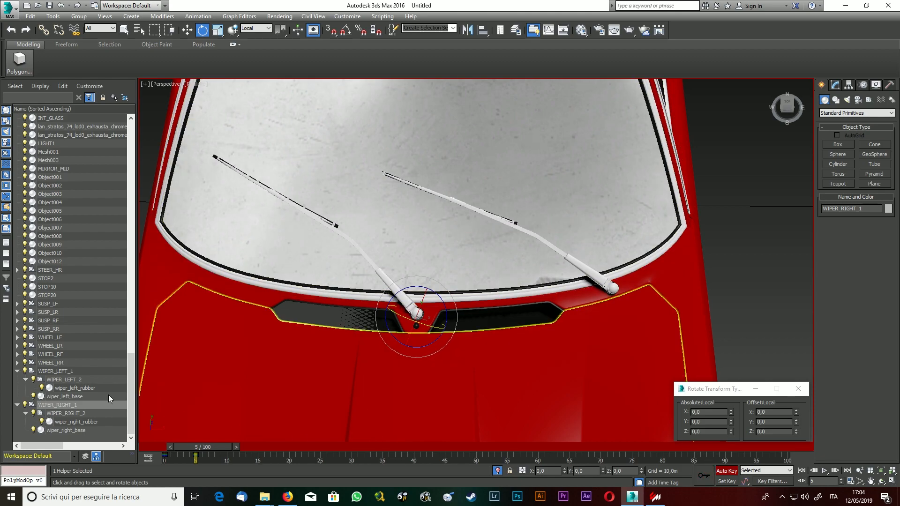
{"action": "left_click", "coordinate": [60, 374]}
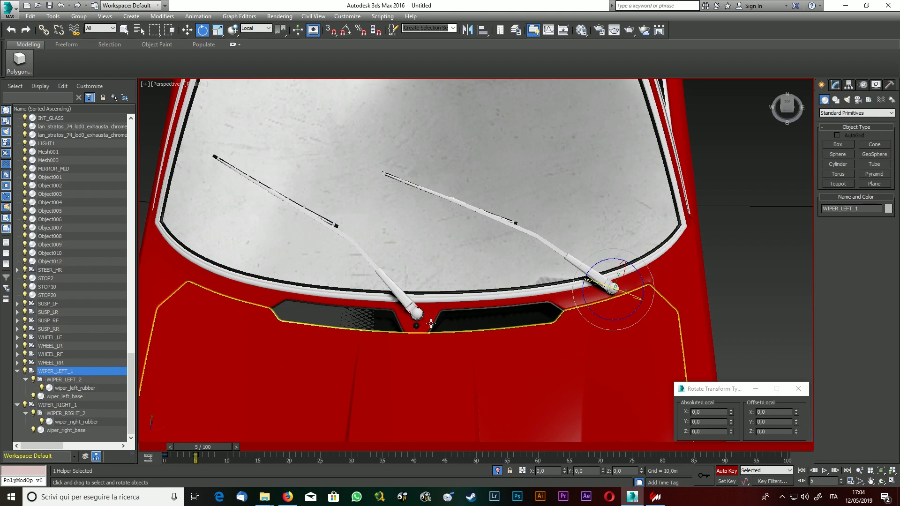
{"action": "left_click_drag", "start_coordinate": [597, 284], "coordinate": [599, 284]}
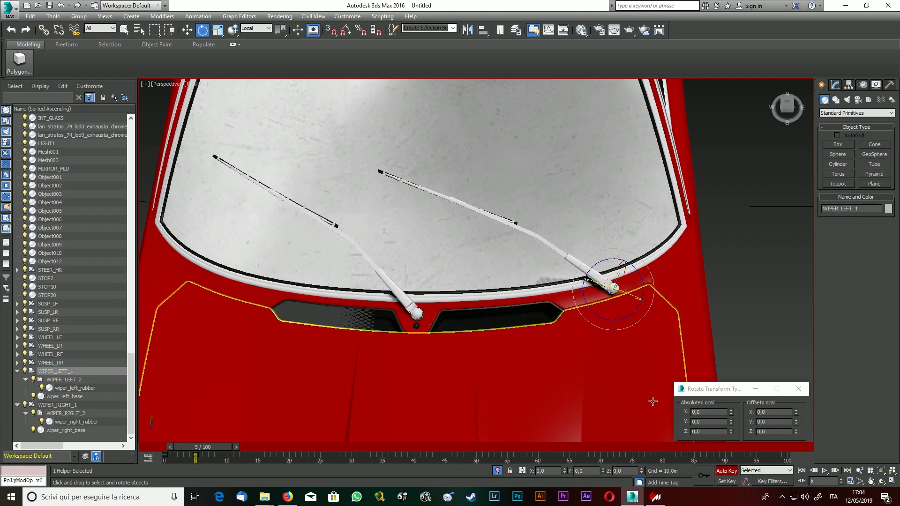
At frame 10, rotate WIPER_LEFT_1 another -20 degrees about local Z and tilt its blade out of the windshield glass.
{"action": "left_click_drag", "start_coordinate": [205, 448], "coordinate": [240, 447]}
{"action": "key", "text": "e"}
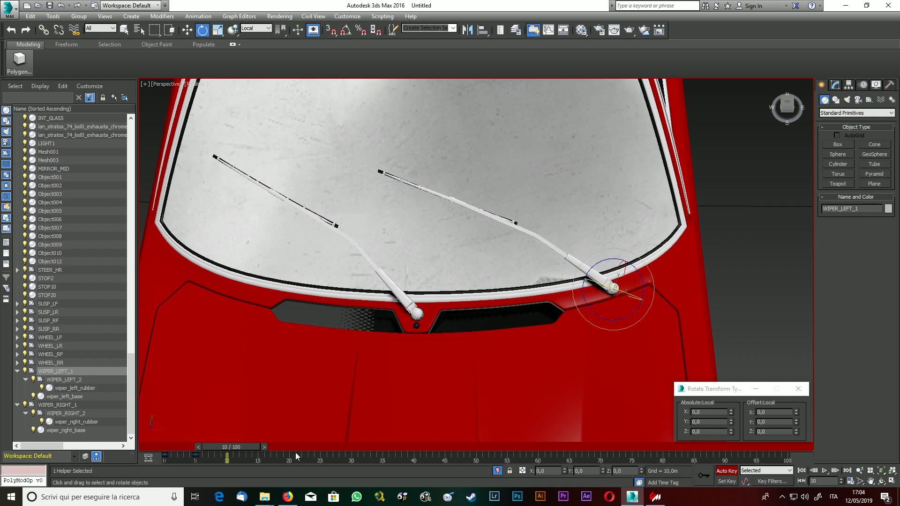
{"action": "left_click", "coordinate": [711, 432]}
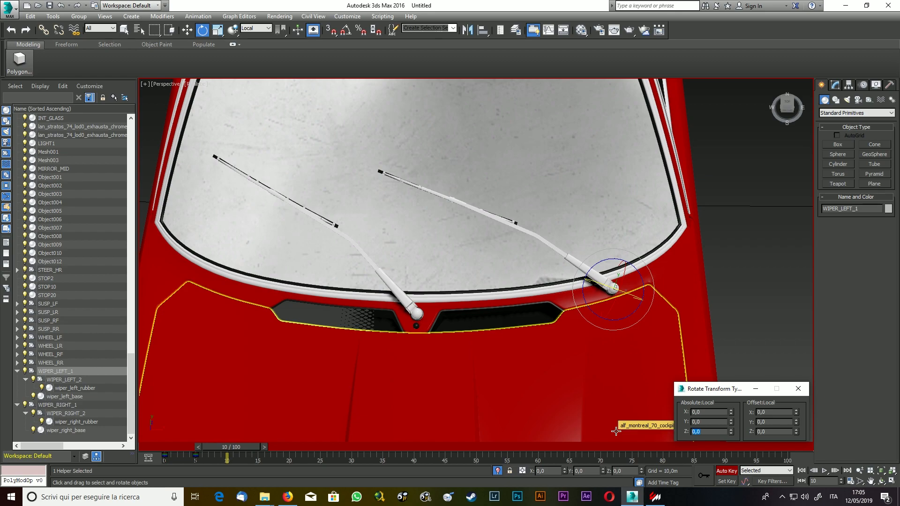
{"action": "type", "text": "-20"}
{"action": "key", "text": "Return"}
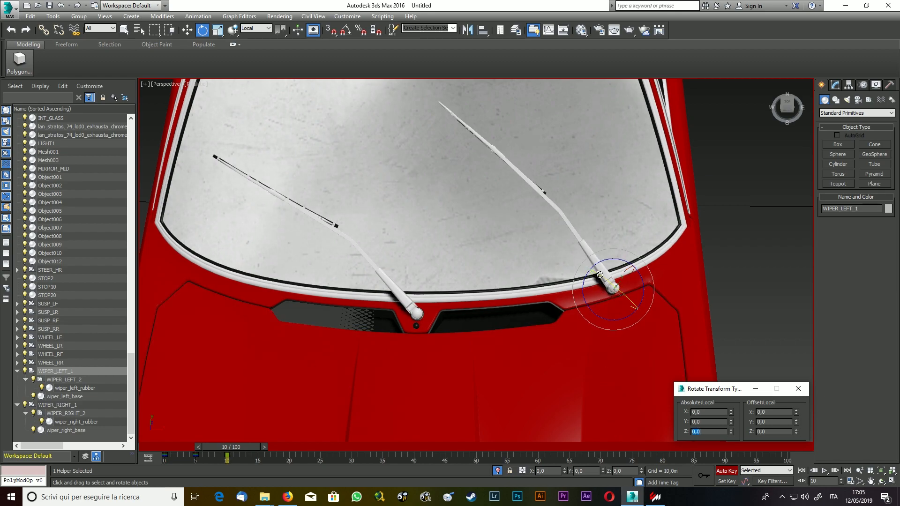
{"action": "left_click_drag", "start_coordinate": [601, 276], "coordinate": [601, 276]}
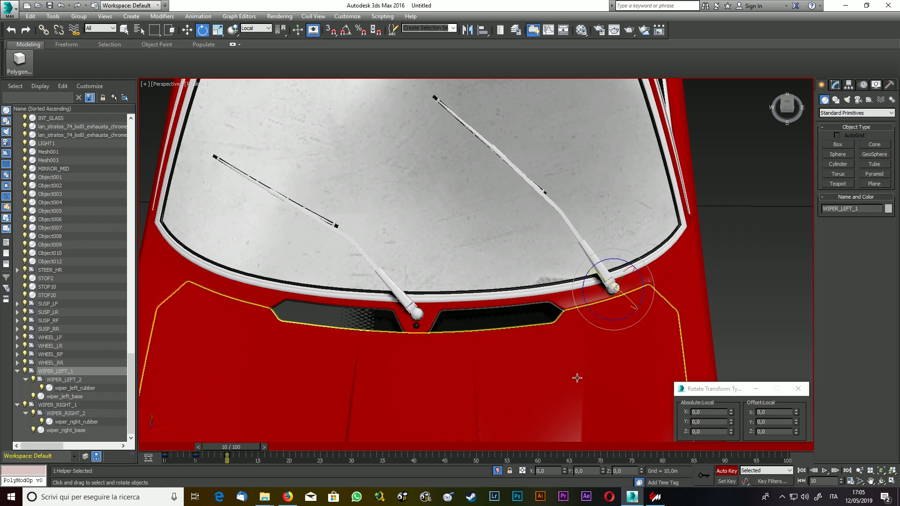
Key WIPER_RIGHT_1 at frame 10 with a further -20 degree local Z rotation and tilt its blade onto the glass surface.
{"action": "left_click", "coordinate": [59, 405]}
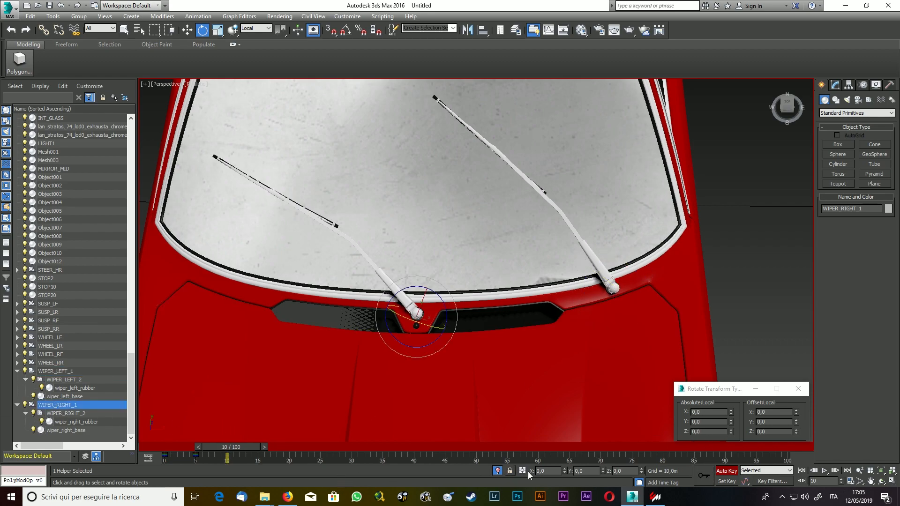
{"action": "double_click", "coordinate": [723, 429]}
{"action": "type", "text": "-20"}
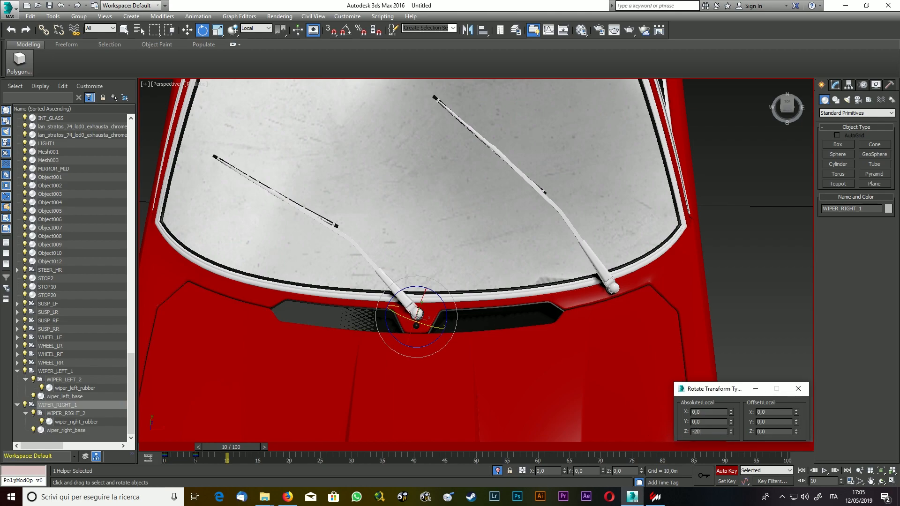
{"action": "key", "text": "Return"}
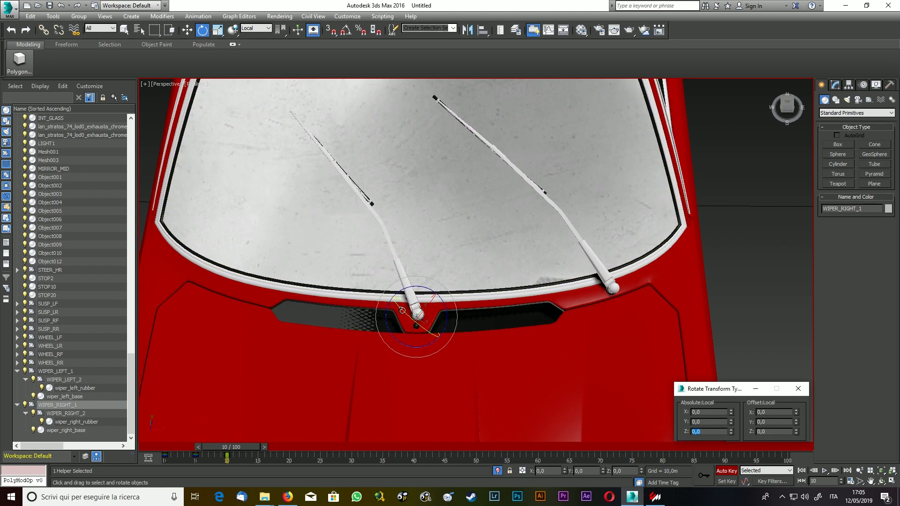
{"action": "left_click", "coordinate": [401, 310]}
{"action": "left_click_drag", "start_coordinate": [401, 310], "coordinate": [401, 311]}
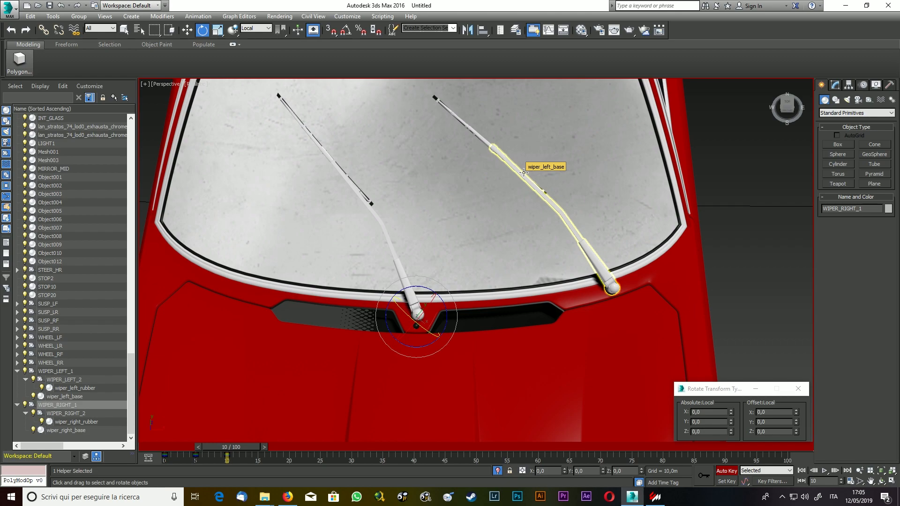
At frame 15, rotate WIPER_LEFT_1 by -20 degrees about local Z and check that its blade sits on the windshield.
{"action": "left_click", "coordinate": [61, 371]}
{"action": "left_click_drag", "start_coordinate": [237, 447], "coordinate": [272, 451]}
{"action": "key", "text": "e"}
{"action": "double_click", "coordinate": [715, 432]}
{"action": "type", "text": "-20"}
{"action": "key", "text": "Return"}
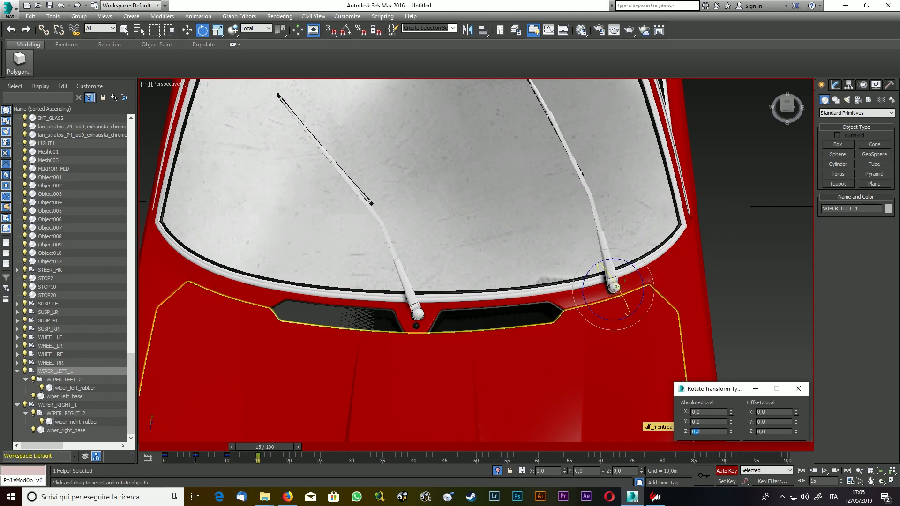
{"action": "scroll", "coordinate": [563, 126], "scroll_direction": "down", "scroll_amount": 5}
{"action": "scroll", "coordinate": [563, 127], "scroll_direction": "up", "scroll_amount": 6}
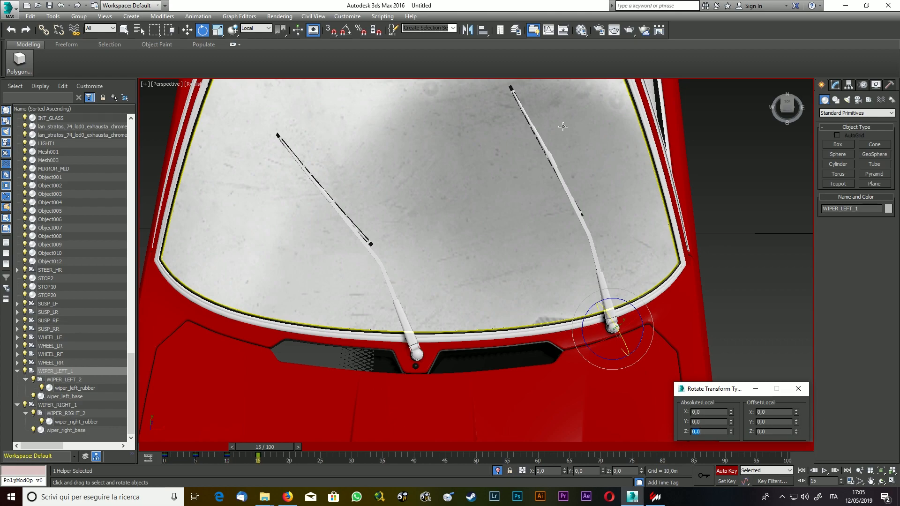
{"action": "scroll", "coordinate": [563, 126], "scroll_direction": "up", "scroll_amount": 3}
{"action": "scroll", "coordinate": [564, 127], "scroll_direction": "down", "scroll_amount": 3}
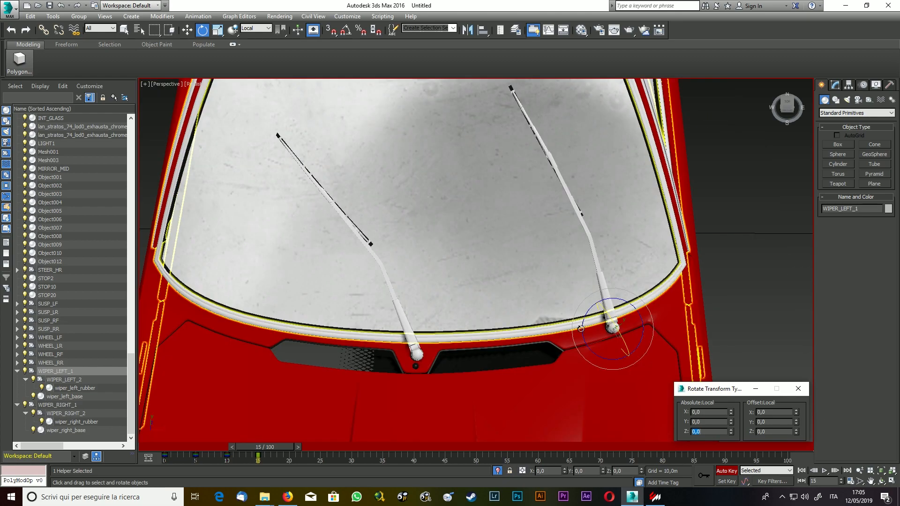
{"action": "left_click", "coordinate": [616, 327]}
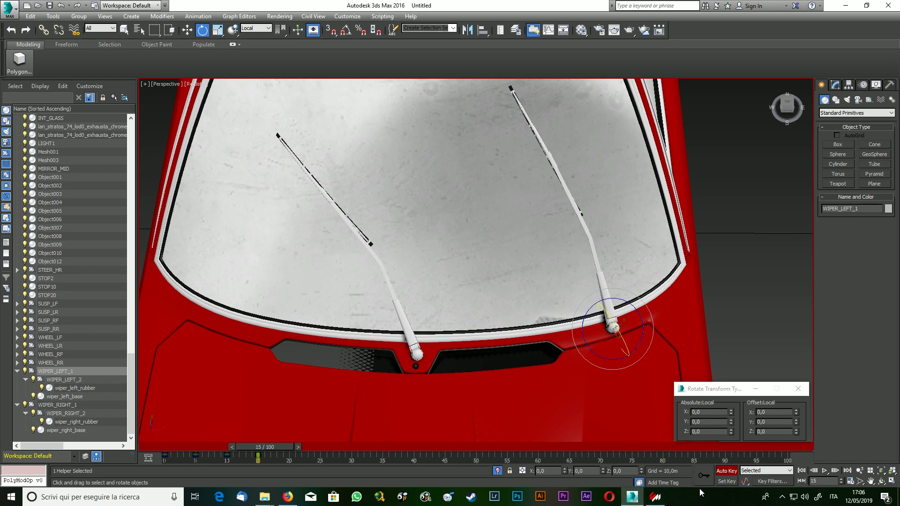
Rotate WIPER_RIGHT_1 by -20 degrees about local Z at frame 15 and tilt the blade to lie on the windshield.
{"action": "left_click", "coordinate": [73, 419]}
{"action": "left_click", "coordinate": [70, 405]}
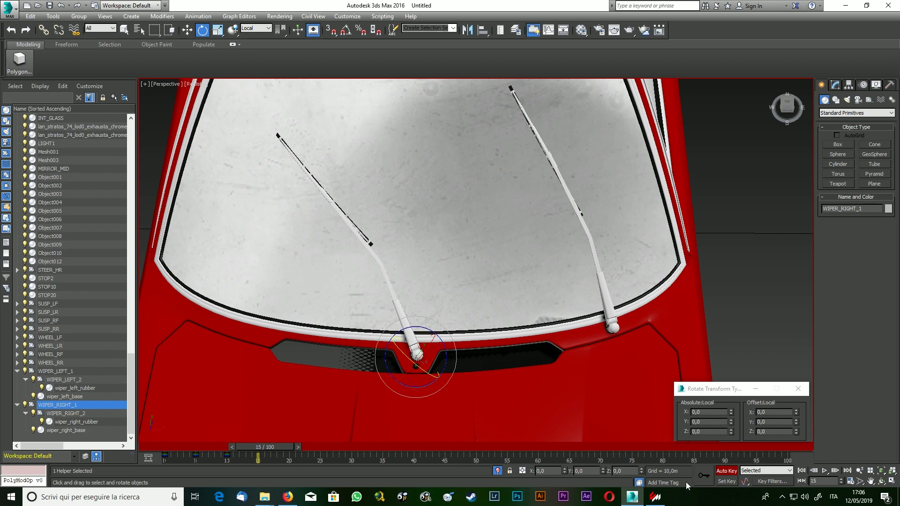
{"action": "left_click", "coordinate": [710, 432]}
{"action": "type", "text": "-20"}
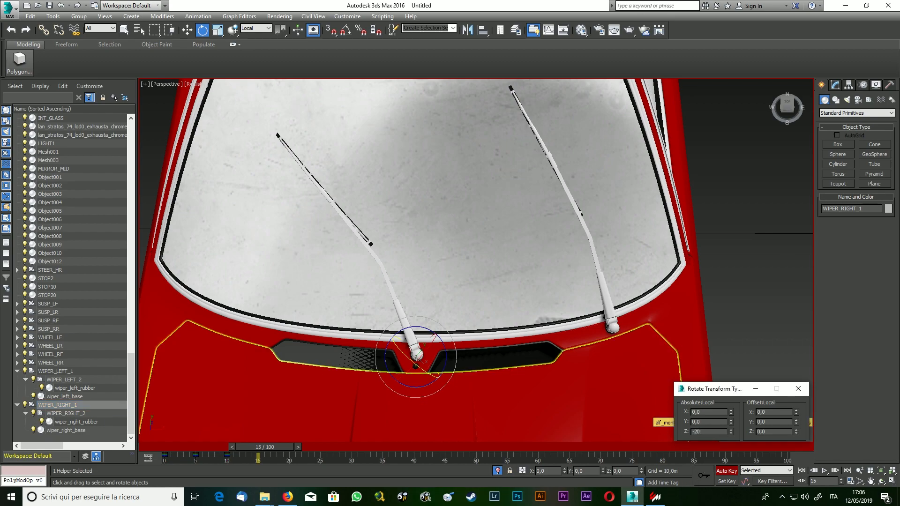
{"action": "key", "text": "Return"}
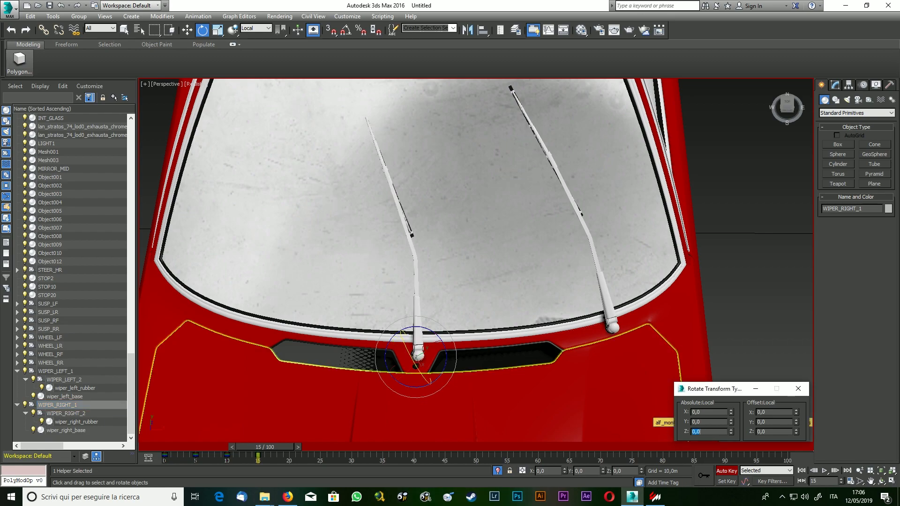
{"action": "left_click", "coordinate": [405, 347]}
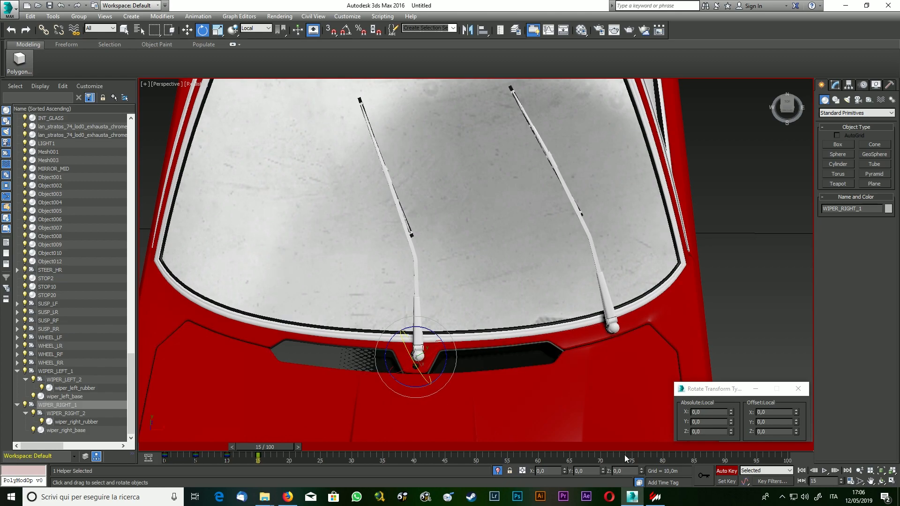
At frame 20, rotate WIPER_LEFT_1 further in the negative direction about local Z and adjust its tilt to follow the glass.
{"action": "left_click", "coordinate": [45, 372]}
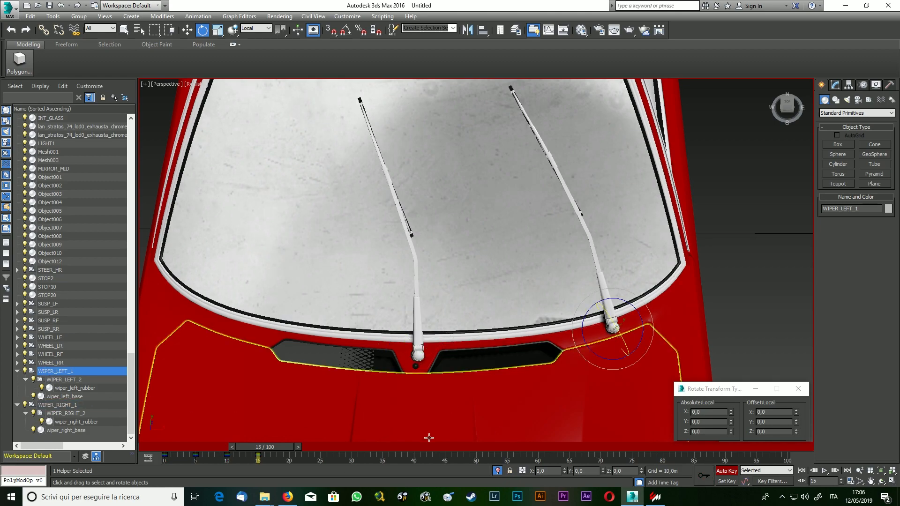
{"action": "left_click_drag", "start_coordinate": [275, 448], "coordinate": [302, 446]}
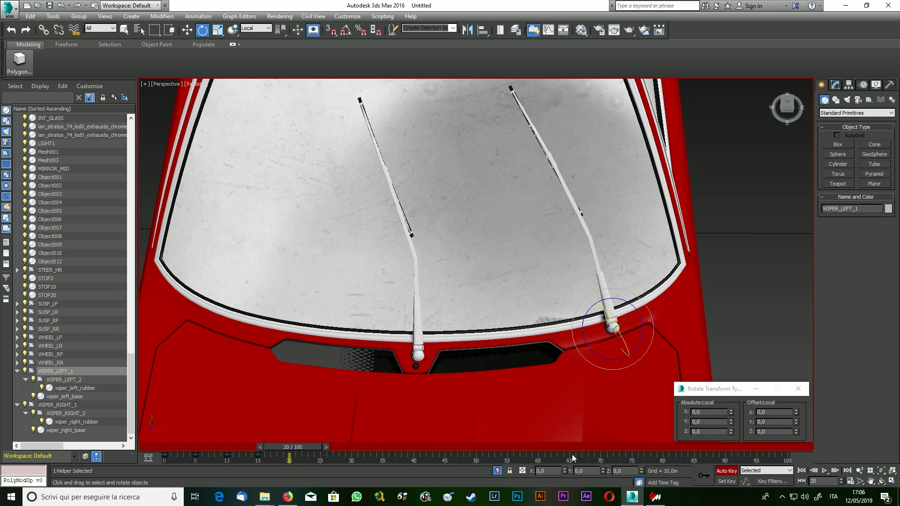
{"action": "left_click", "coordinate": [717, 431]}
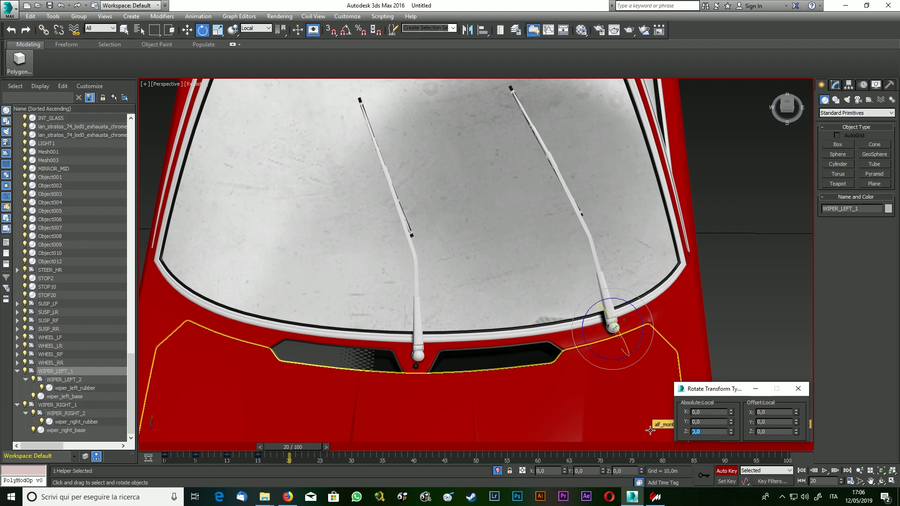
{"action": "type", "text": "-"}
{"action": "key", "text": "Return"}
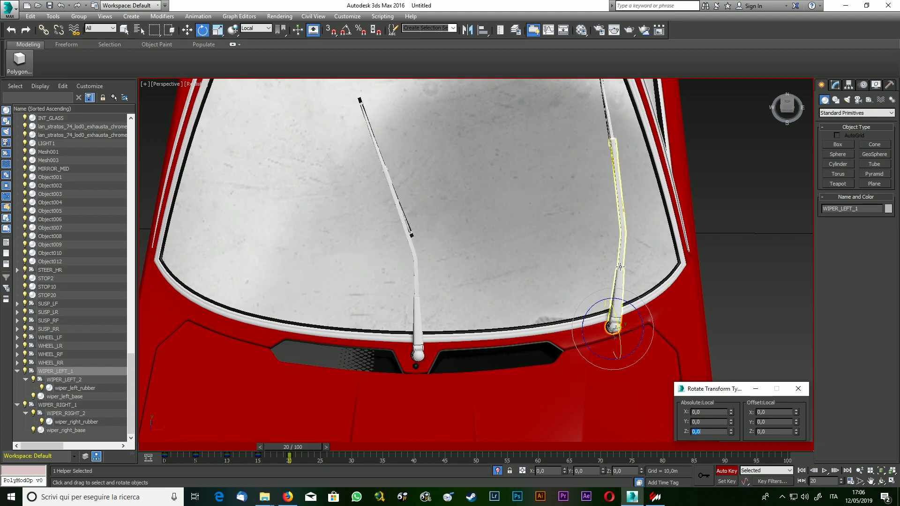
{"action": "scroll", "coordinate": [591, 208], "scroll_direction": "down", "scroll_amount": 3}
{"action": "scroll", "coordinate": [582, 188], "scroll_direction": "up", "scroll_amount": 3}
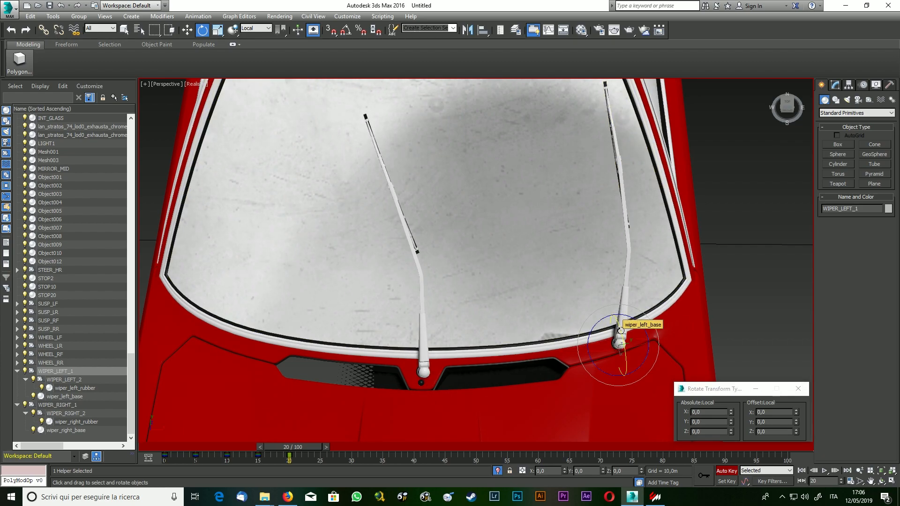
{"action": "left_click_drag", "start_coordinate": [621, 331], "coordinate": [621, 329]}
{"action": "left_click", "coordinate": [708, 484]}
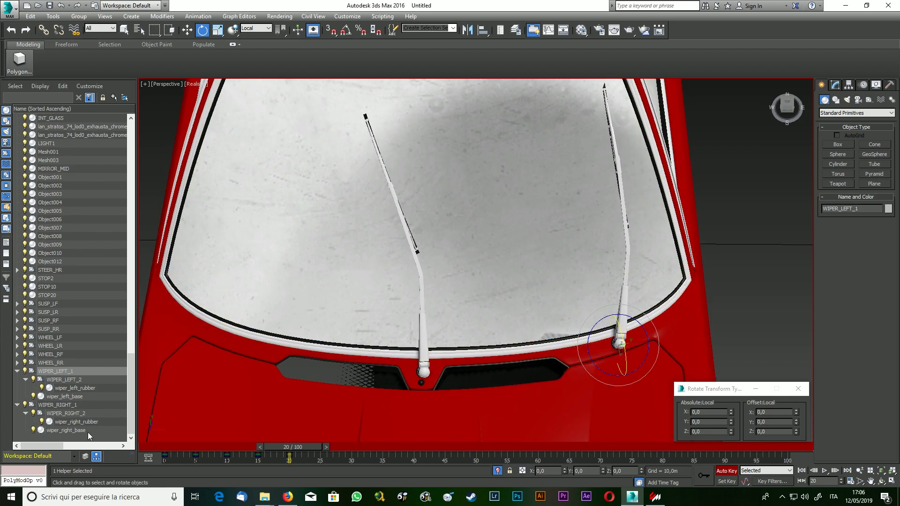
Rotate WIPER_RIGHT_1 by -20 degrees about local Z at frame 20, tilt its blade onto the windshield, and set a key.
{"action": "left_click", "coordinate": [87, 406]}
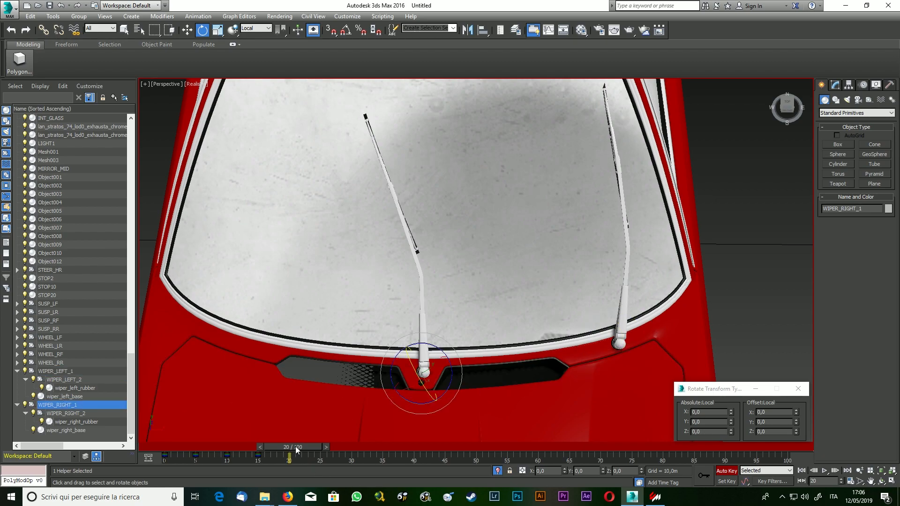
{"action": "left_click", "coordinate": [702, 434]}
{"action": "type", "text": "-20"}
{"action": "key", "text": "Return"}
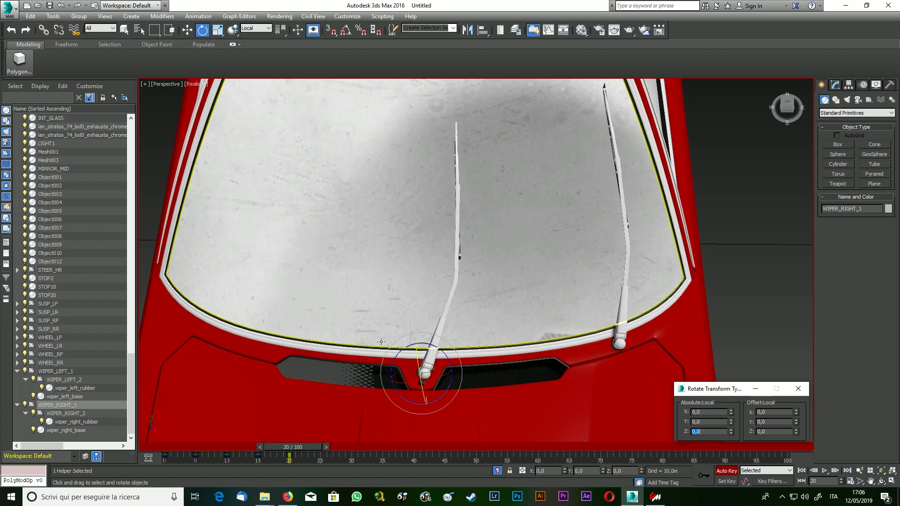
{"action": "left_click_drag", "start_coordinate": [416, 360], "coordinate": [417, 361]}
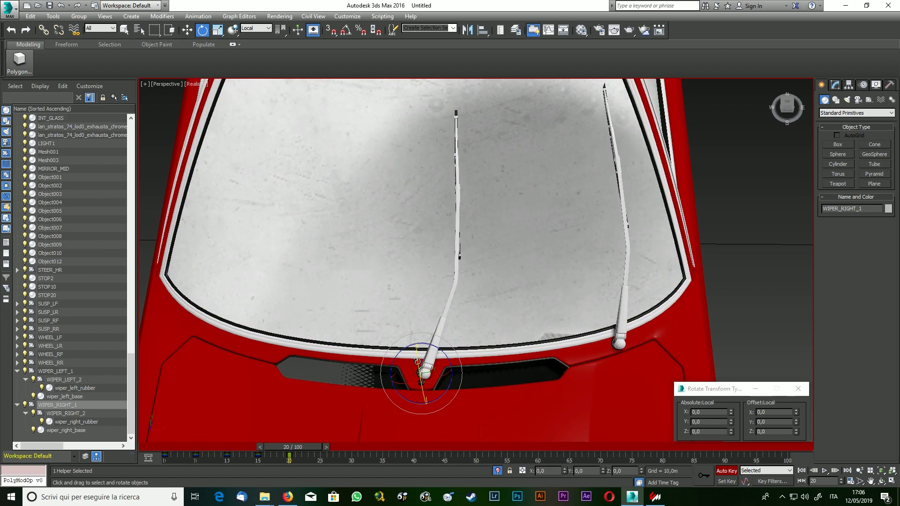
{"action": "left_click", "coordinate": [702, 474]}
Move to frame 25 and try rotating WIPER_LEFT_1 by -5 degrees about its local Z axis.
{"action": "left_click", "coordinate": [63, 372]}
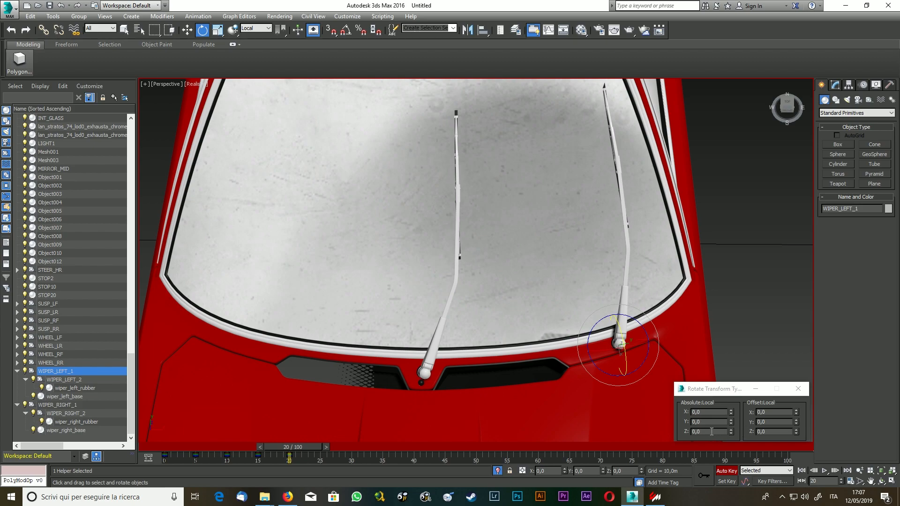
{"action": "left_click_drag", "start_coordinate": [309, 448], "coordinate": [345, 447]}
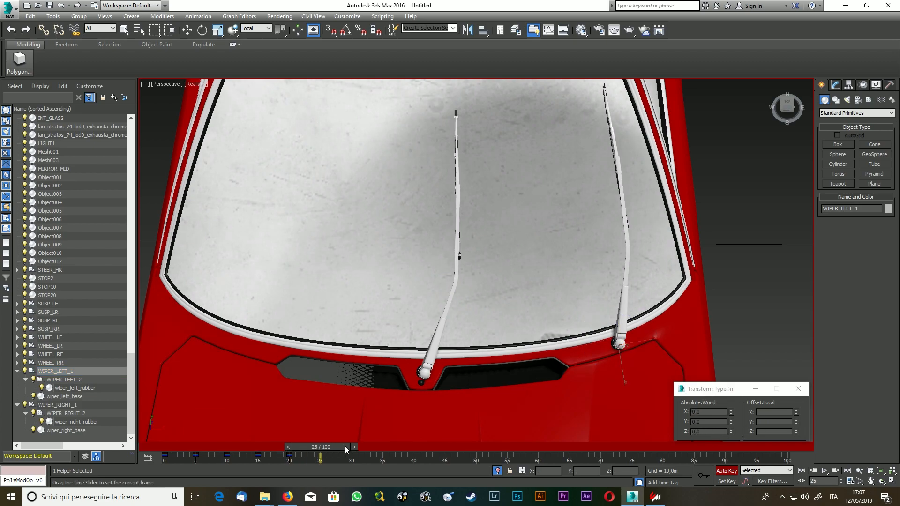
{"action": "left_click_drag", "start_coordinate": [717, 433], "coordinate": [659, 433]}
{"action": "type", "text": "-5"}
{"action": "key", "text": "Return"}
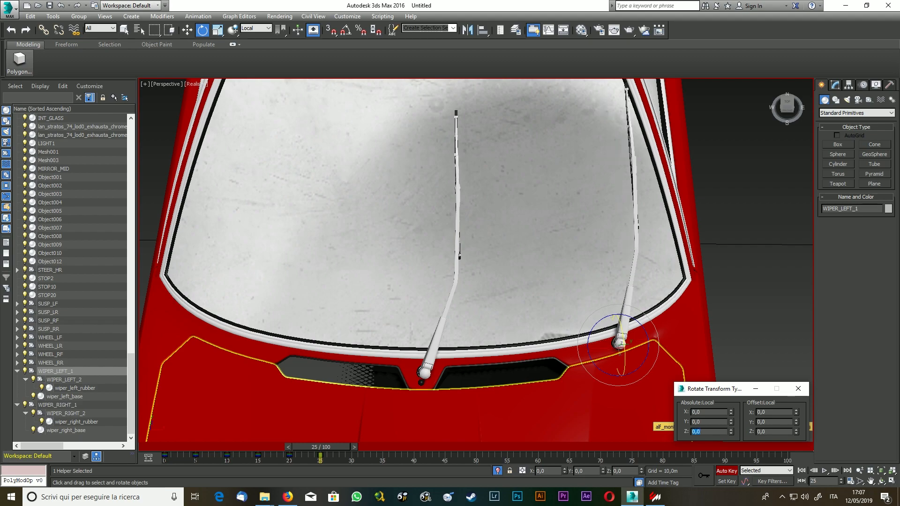
Undo the -5 degree rotation, rotate WIPER_LEFT_1 by a smaller negative angle about local Z, and set a key.
{"action": "left_click", "coordinate": [12, 30]}
{"action": "left_click_drag", "start_coordinate": [712, 432], "coordinate": [672, 433]}
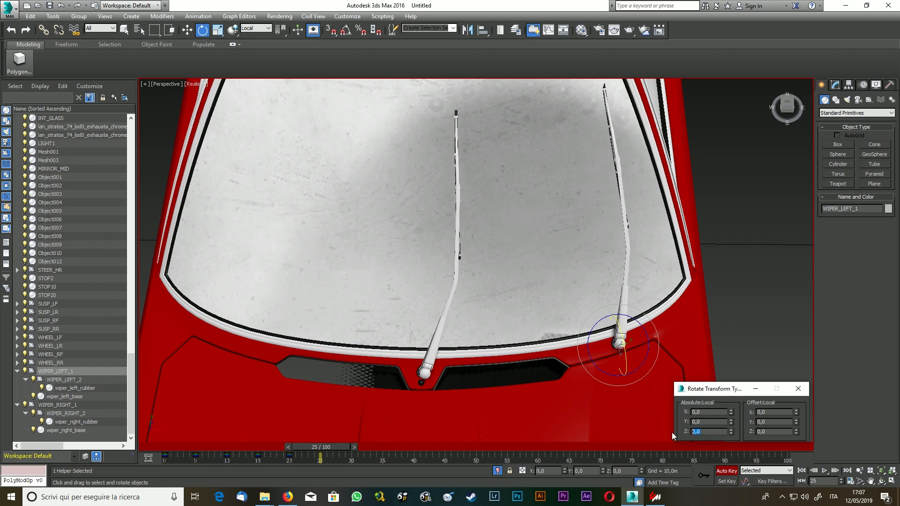
{"action": "key", "text": "Return"}
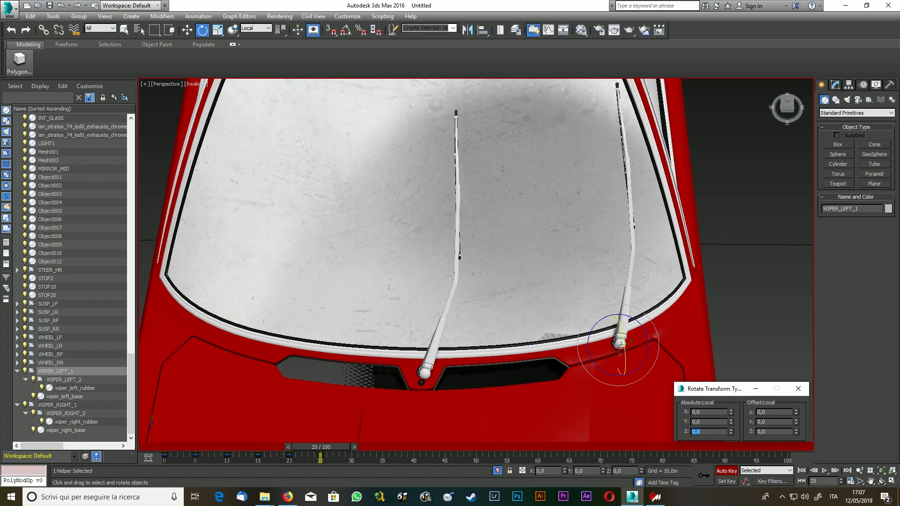
{"action": "left_click", "coordinate": [705, 477]}
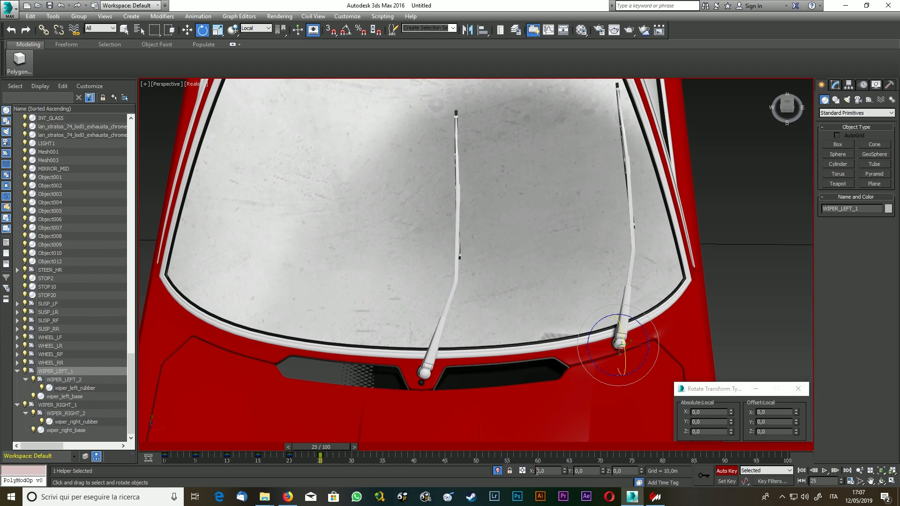
Rotate WIPER_RIGHT_1 by -3 degrees about local Z at frame 25 and set a key.
{"action": "left_click", "coordinate": [71, 405]}
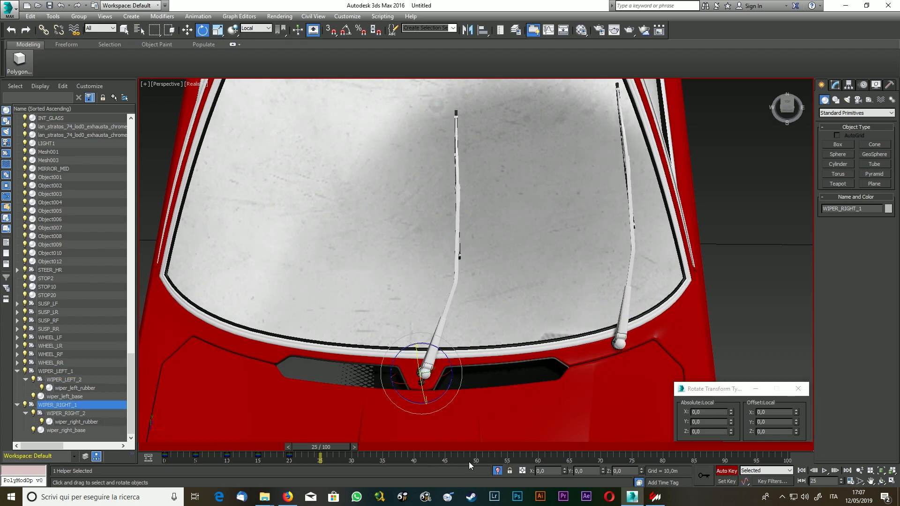
{"action": "left_click_drag", "start_coordinate": [715, 432], "coordinate": [599, 428]}
{"action": "type", "text": "-3"}
{"action": "key", "text": "Return"}
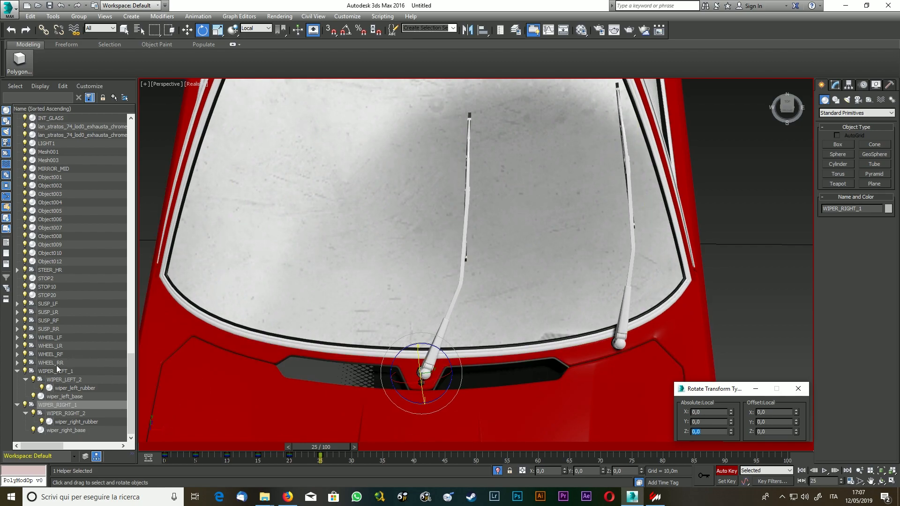
{"action": "left_click", "coordinate": [703, 473]}
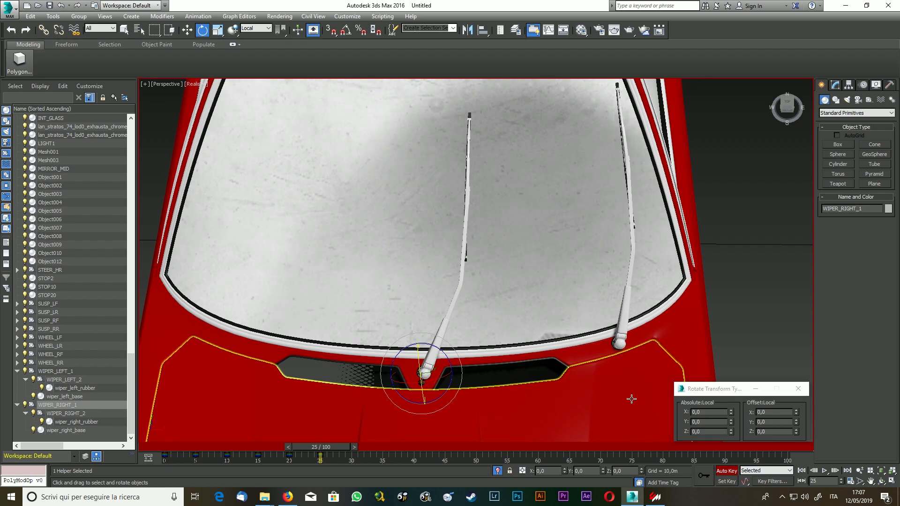
Rotate WIPER_LEFT_1 back by 3 degrees about local Z at frame 25.
{"action": "left_click", "coordinate": [66, 372]}
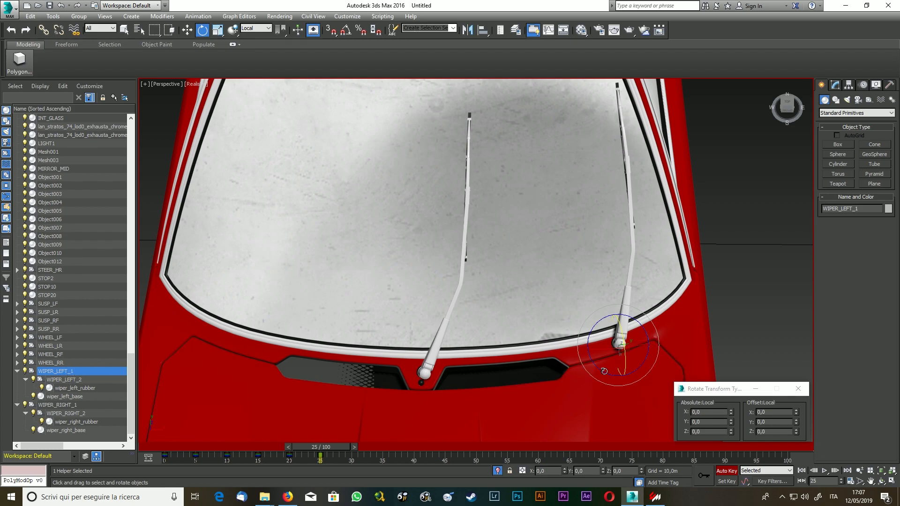
{"action": "left_click", "coordinate": [709, 432]}
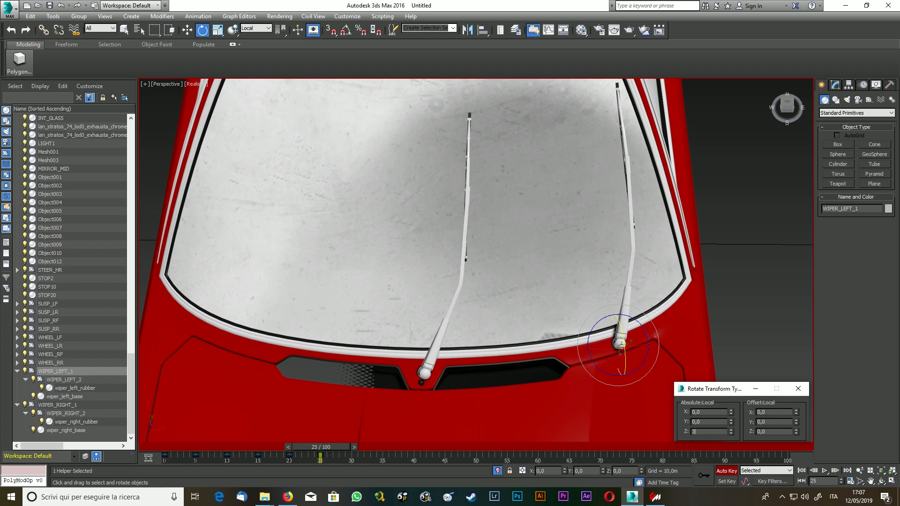
{"action": "type", "text": "3"}
{"action": "key", "text": "Return"}
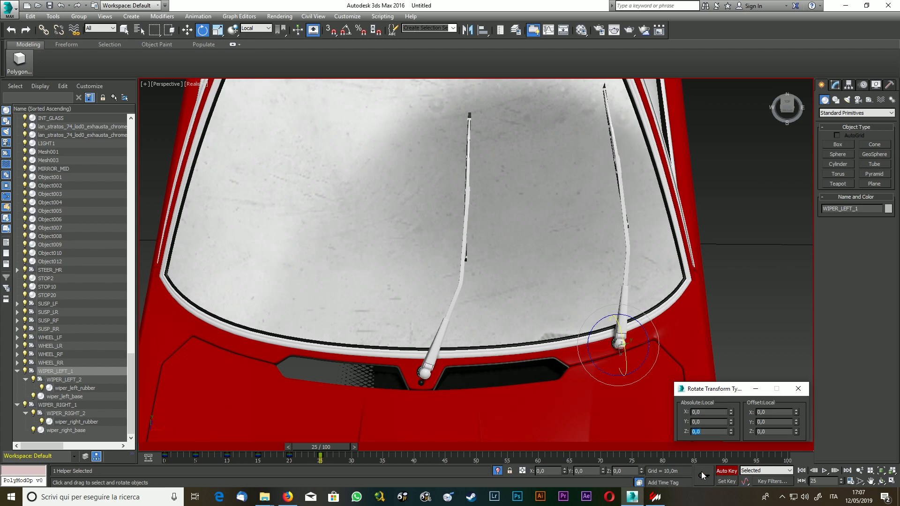
Rotate WIPER_RIGHT_1 back by 3 degrees about local Z at frame 25.
{"action": "left_click", "coordinate": [49, 404]}
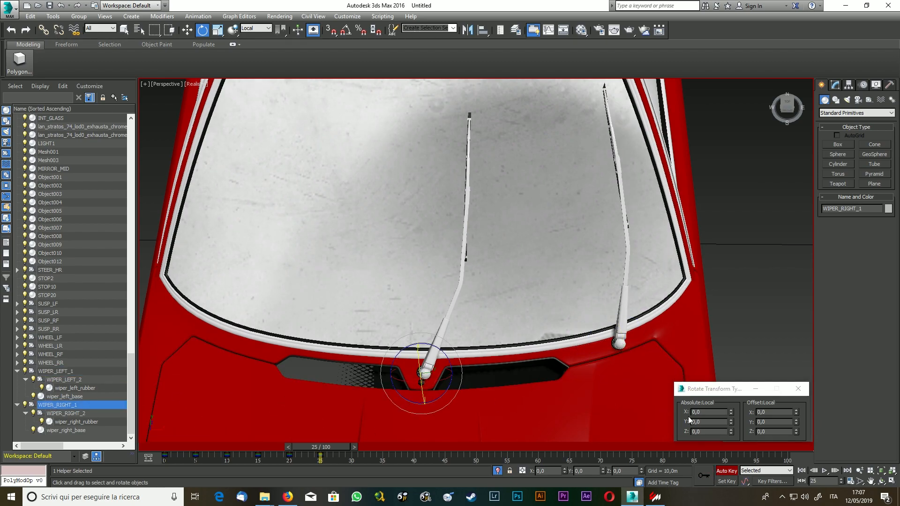
{"action": "double_click", "coordinate": [705, 432]}
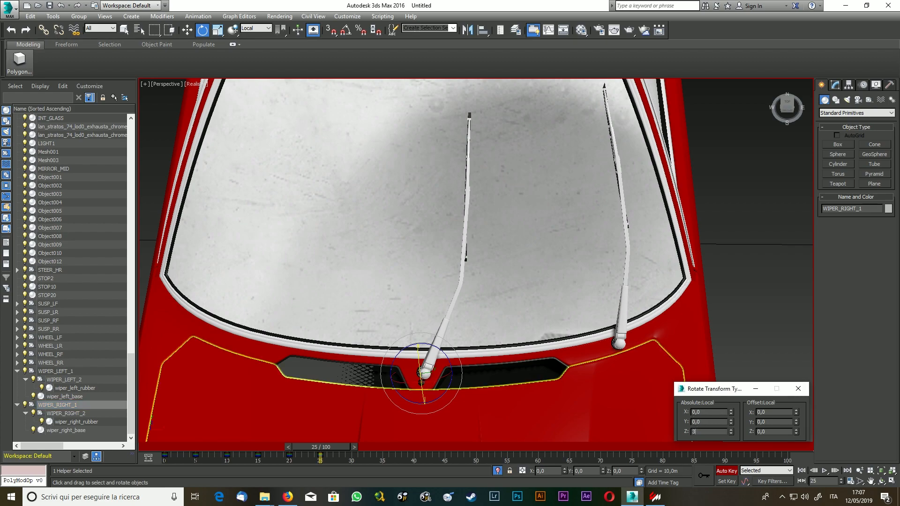
{"action": "type", "text": "3"}
{"action": "key", "text": "Return"}
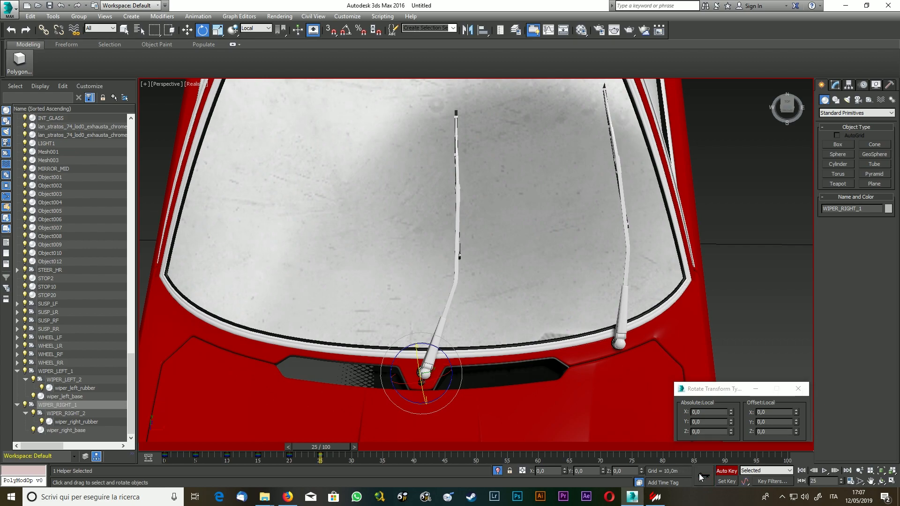
At frame 30, rotate WIPER_LEFT_1 in the positive direction about local Z for the return sweep and tilt its blade onto the glass.
{"action": "left_click", "coordinate": [52, 372]}
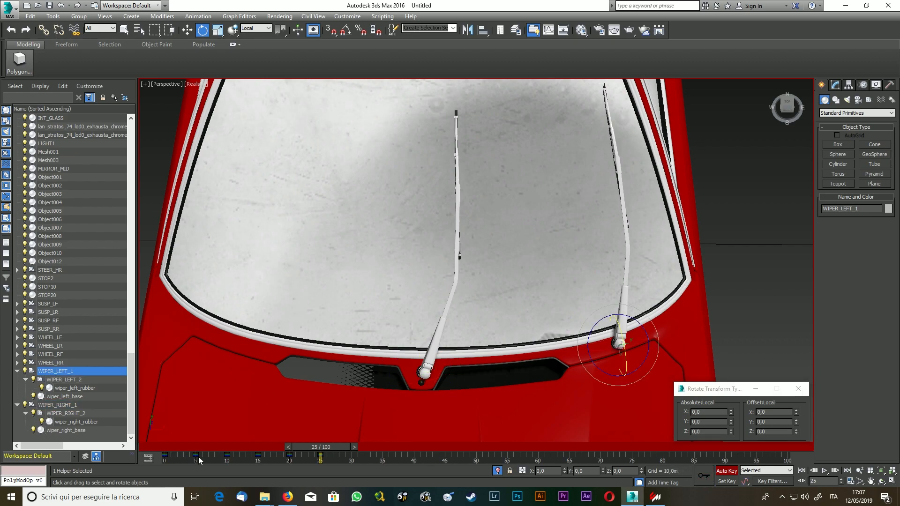
{"action": "left_click_drag", "start_coordinate": [322, 446], "coordinate": [356, 450]}
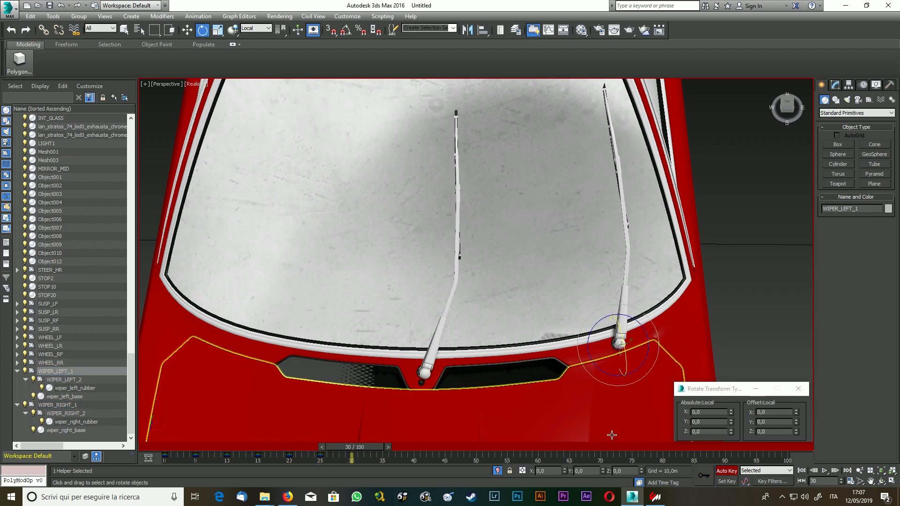
{"action": "type", "text": "-2"}
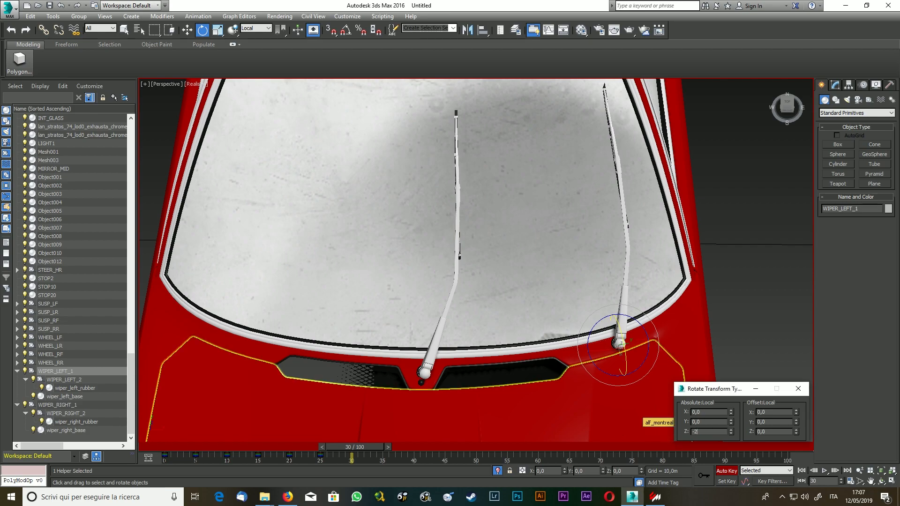
{"action": "key", "text": "Return"}
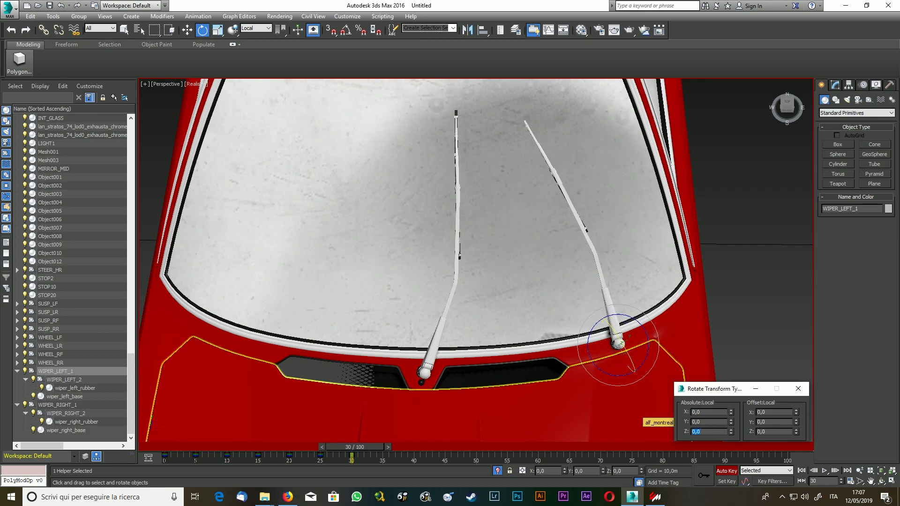
{"action": "left_click_drag", "start_coordinate": [608, 329], "coordinate": [611, 327]}
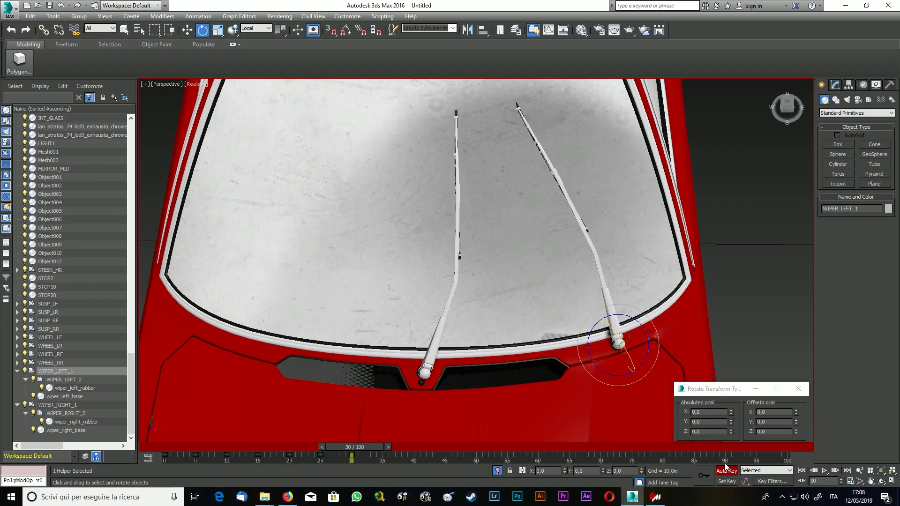
Rotate WIPER_RIGHT_1 by 20 degrees about local Z at frame 30 for its return sweep.
{"action": "left_click", "coordinate": [59, 405]}
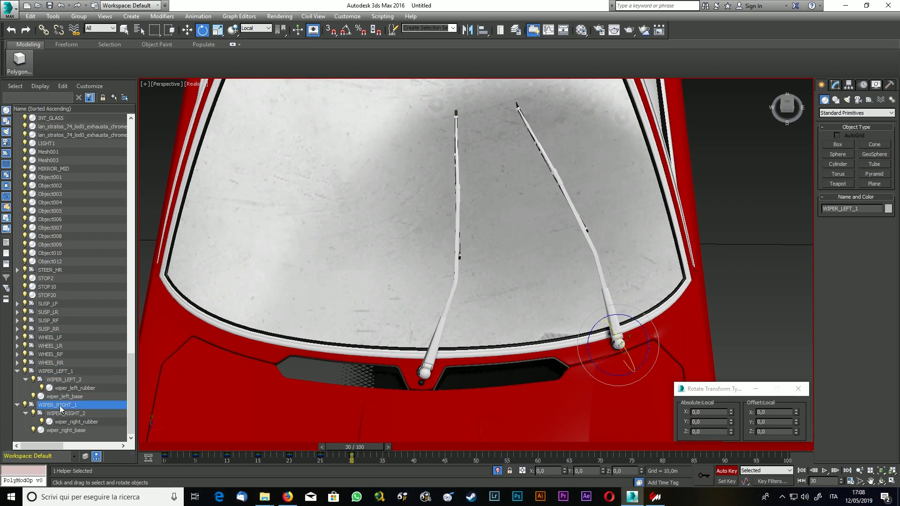
{"action": "left_click_drag", "start_coordinate": [701, 431], "coordinate": [640, 428]}
{"action": "type", "text": "20"}
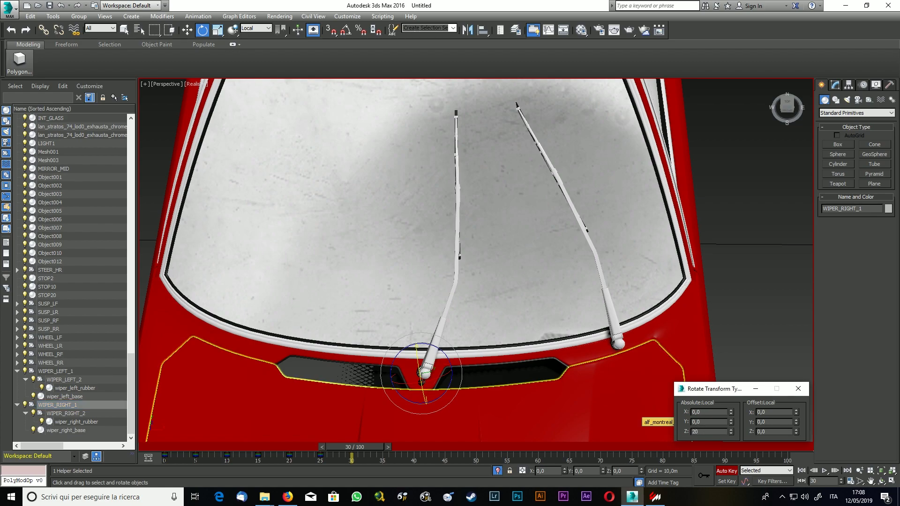
{"action": "key", "text": "Return"}
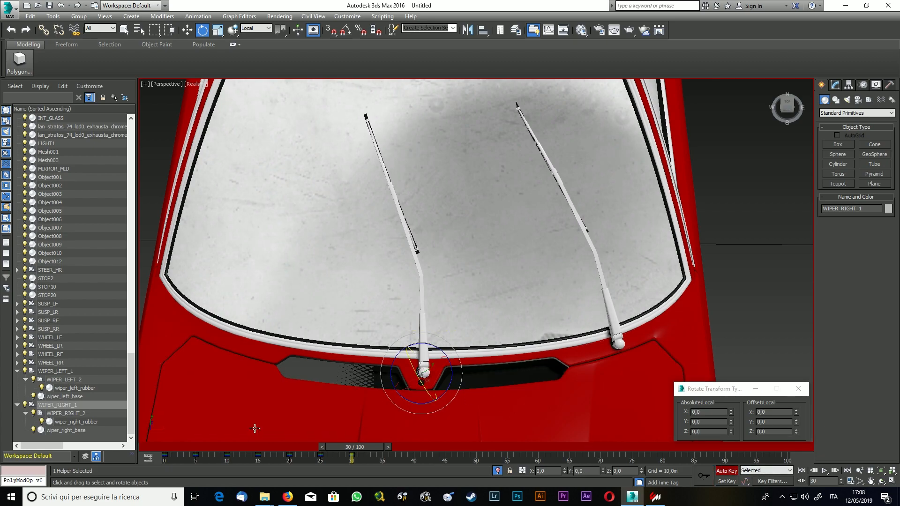
At frame 35, rotate WIPER_LEFT_1 by a further 20 degrees about local Z.
{"action": "left_click", "coordinate": [57, 371]}
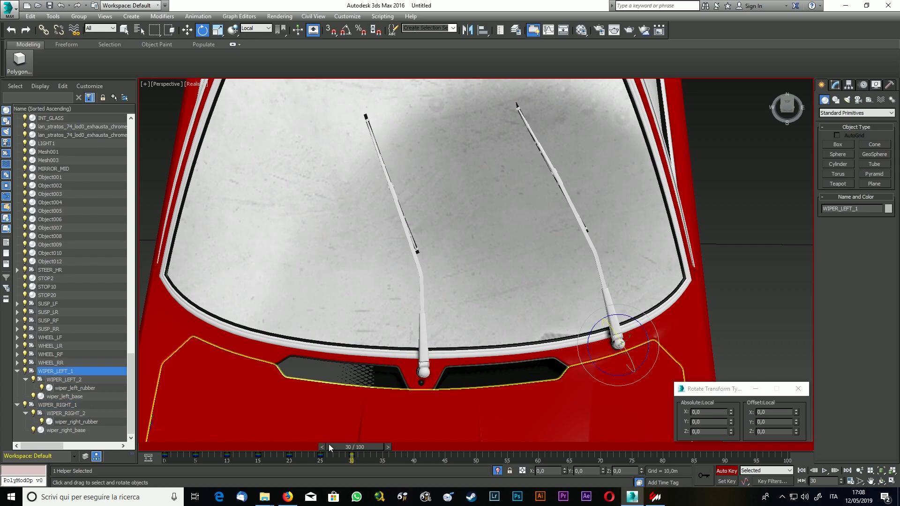
{"action": "left_click_drag", "start_coordinate": [361, 449], "coordinate": [391, 448]}
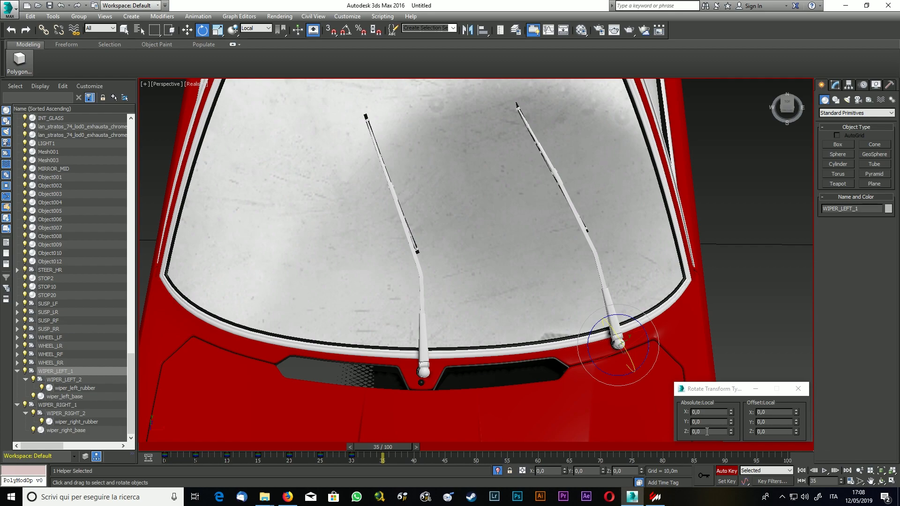
{"action": "left_click_drag", "start_coordinate": [707, 432], "coordinate": [689, 431]}
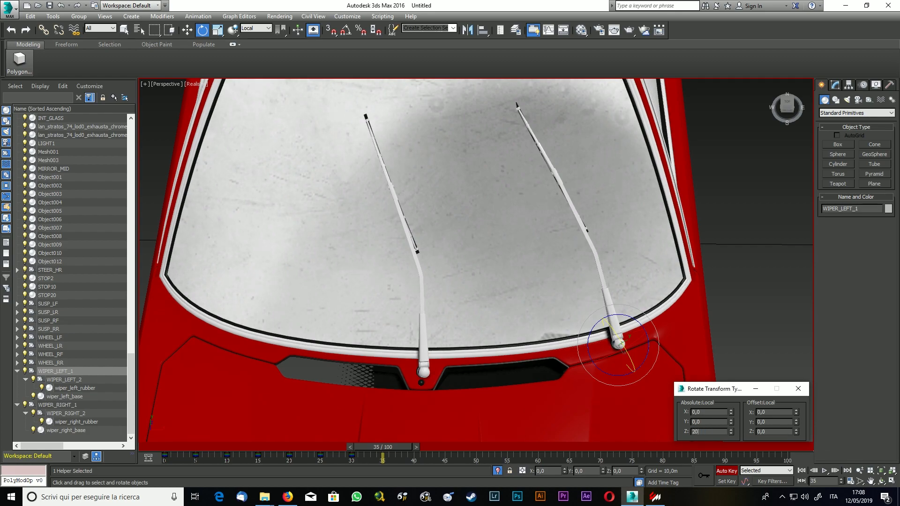
{"action": "type", "text": "0"}
{"action": "key", "text": "Return"}
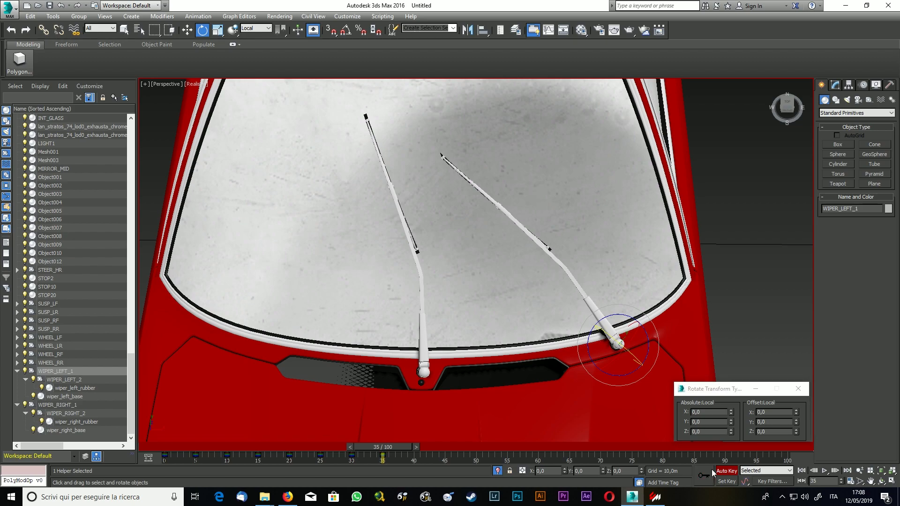
Rotate WIPER_RIGHT_1 by 20 degrees about local Z at frame 35 and slightly adjust its tilt to follow the glass.
{"action": "left_click", "coordinate": [68, 404]}
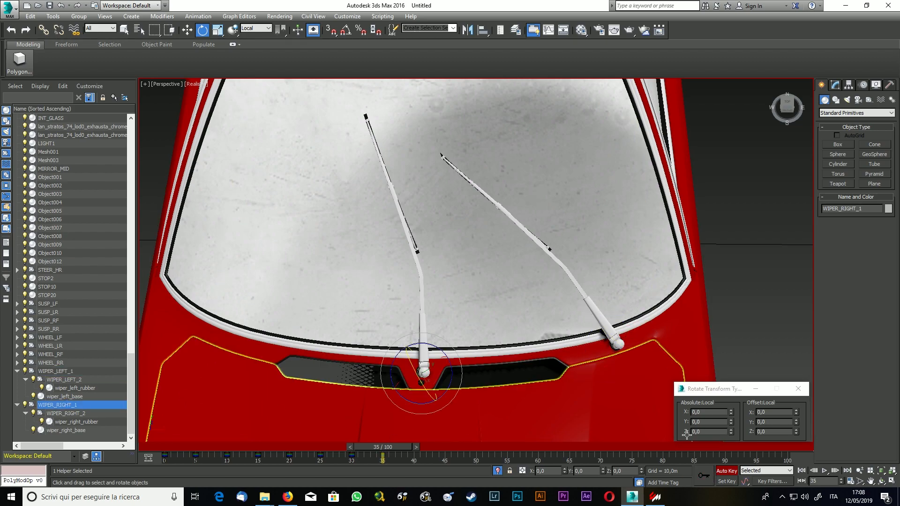
{"action": "left_click_drag", "start_coordinate": [722, 430], "coordinate": [635, 428]}
{"action": "type", "text": "20"}
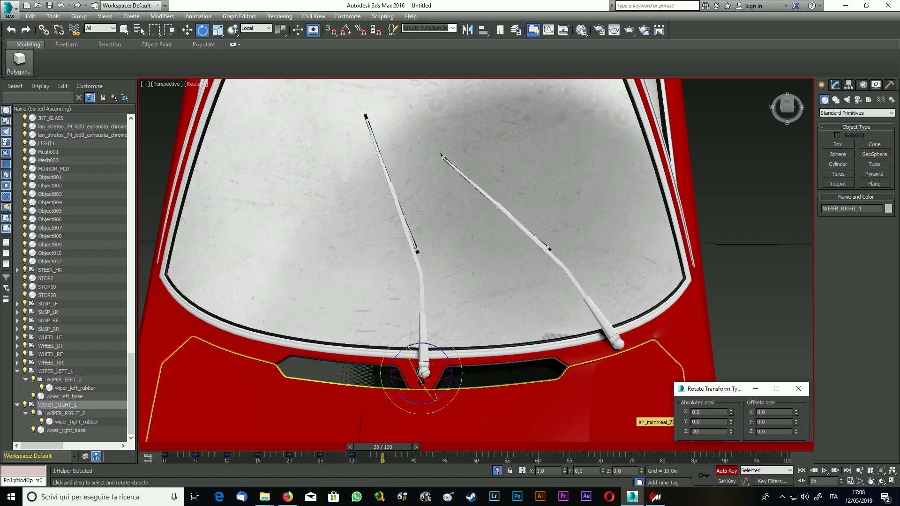
{"action": "key", "text": "Return"}
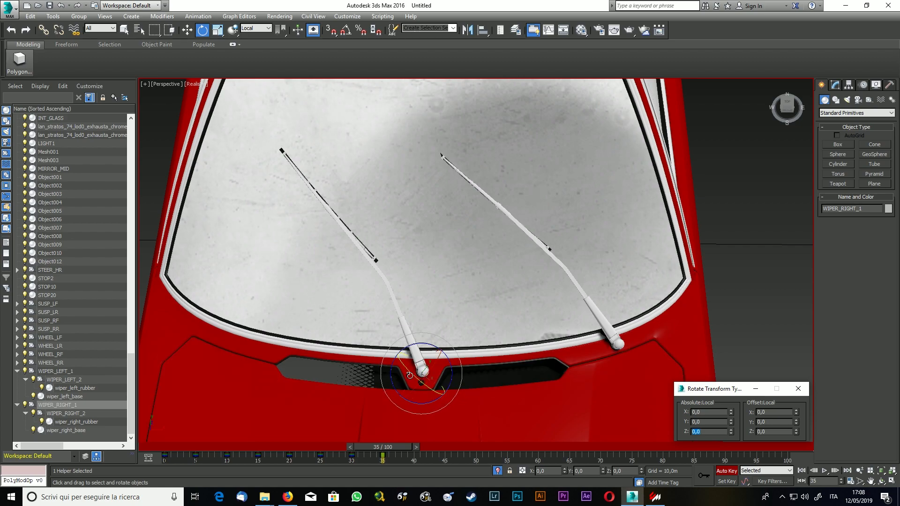
{"action": "left_click_drag", "start_coordinate": [411, 375], "coordinate": [411, 374]}
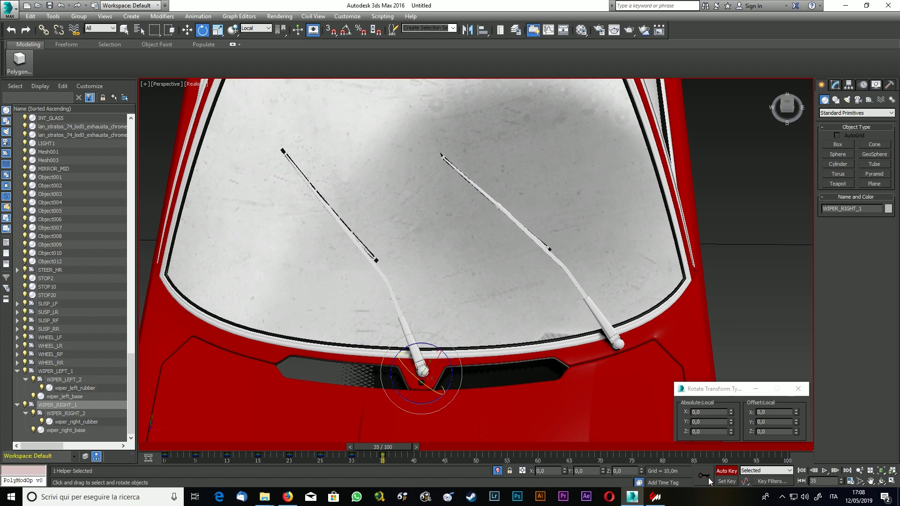
At frame 40, rotate WIPER_LEFT_1 by 20 degrees about local Z and fine-tune its tilt against the glass.
{"action": "left_click", "coordinate": [67, 371]}
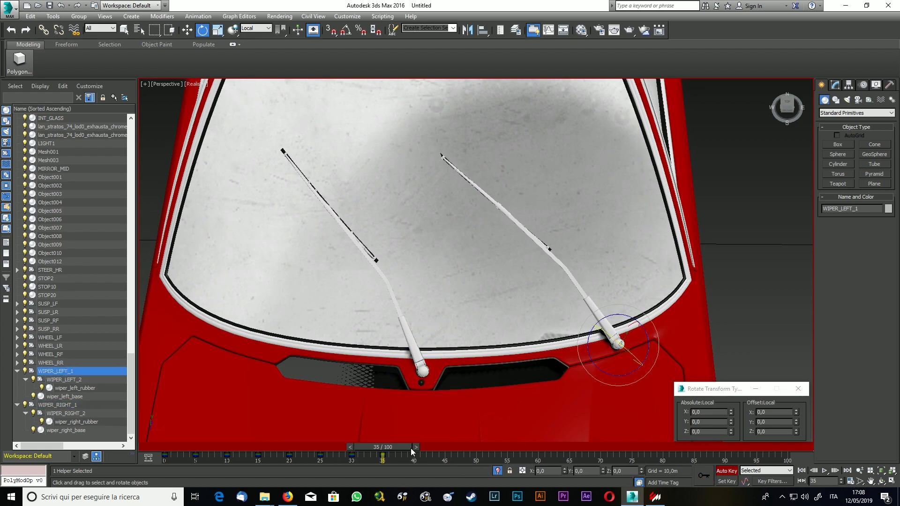
{"action": "left_click_drag", "start_coordinate": [409, 447], "coordinate": [432, 450]}
{"action": "left_click", "coordinate": [712, 430]}
{"action": "type", "text": "20"}
{"action": "key", "text": "Return"}
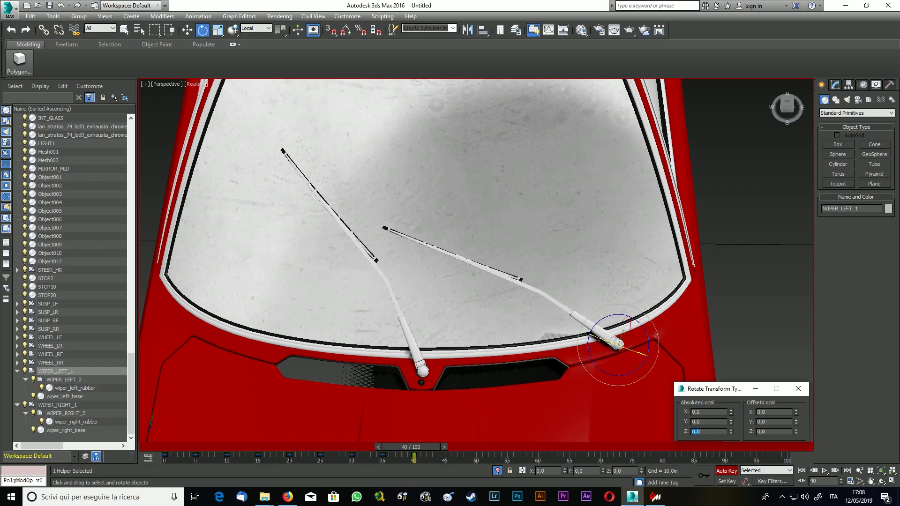
{"action": "left_click", "coordinate": [613, 343]}
{"action": "left_click_drag", "start_coordinate": [612, 343], "coordinate": [612, 344]}
Rotate WIPER_RIGHT_1 by 20 degrees about local Z at frame 40 and slightly adjust its tilt to follow the glass.
{"action": "left_click", "coordinate": [39, 406]}
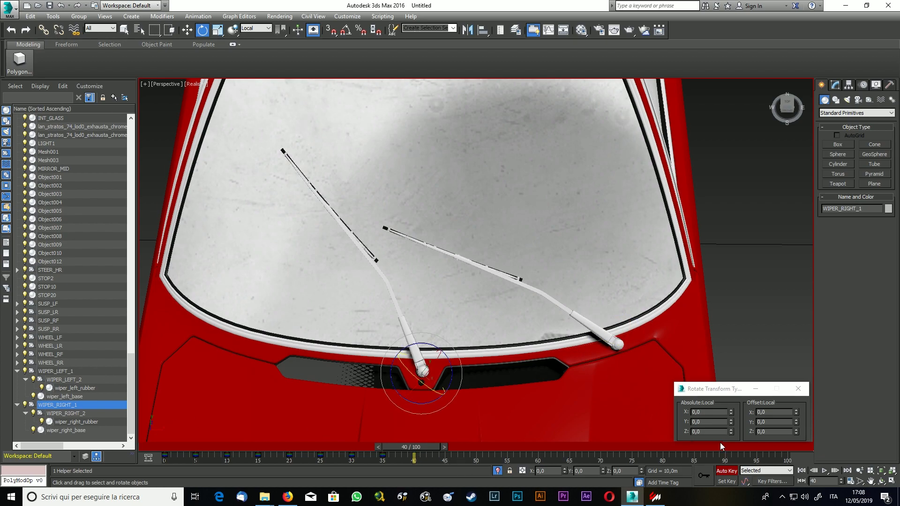
{"action": "left_click_drag", "start_coordinate": [712, 434], "coordinate": [652, 430]}
{"action": "type", "text": "20"}
{"action": "key", "text": "Return"}
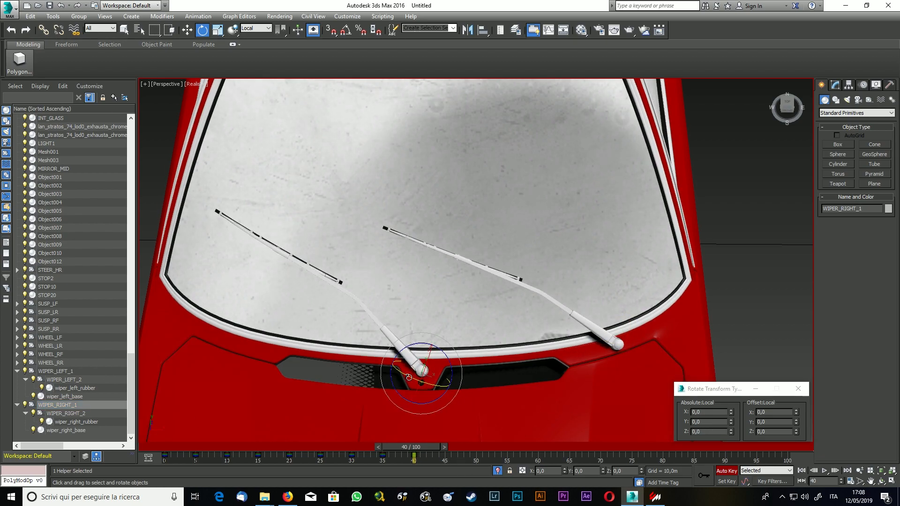
{"action": "left_click_drag", "start_coordinate": [409, 377], "coordinate": [407, 377]}
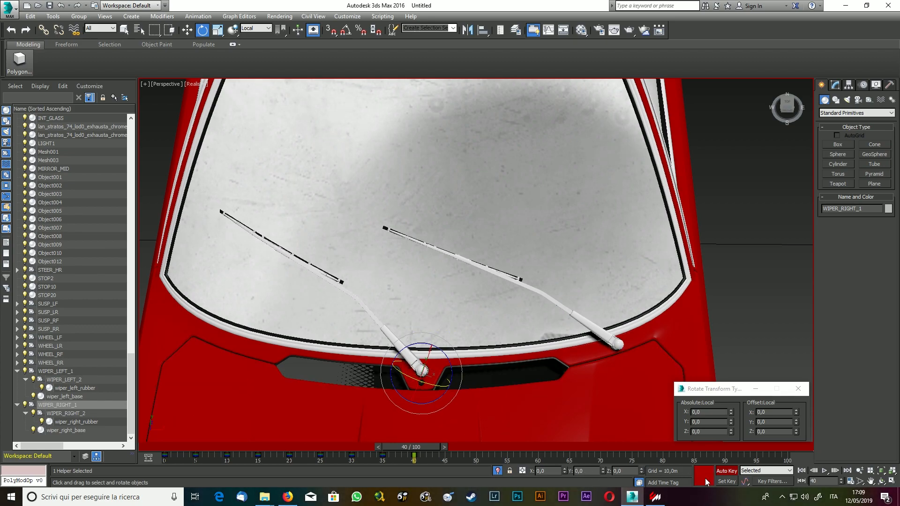
At frame 45, rotate WIPER_LEFT_1 by 20 degrees about local Z and slightly correct its tilt on the windshield.
{"action": "left_click", "coordinate": [55, 371]}
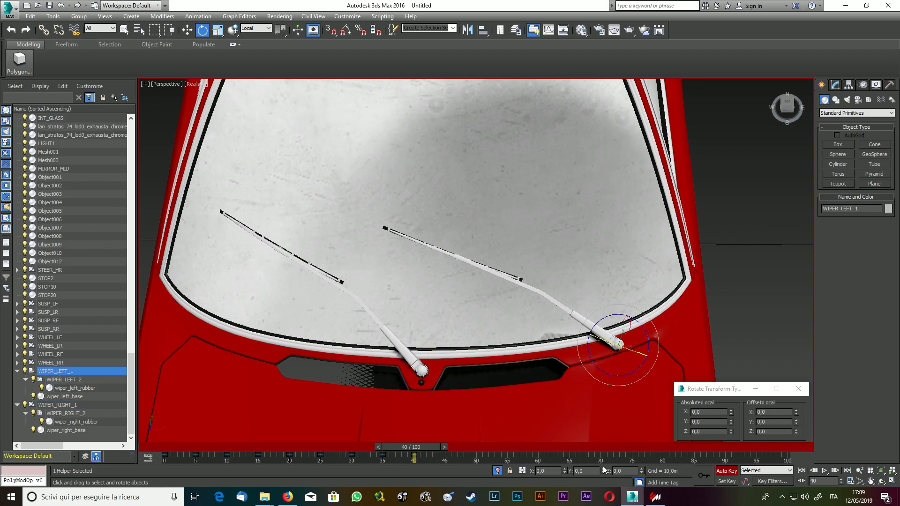
{"action": "left_click_drag", "start_coordinate": [420, 449], "coordinate": [457, 451]}
{"action": "key", "text": "e"}
{"action": "left_click", "coordinate": [718, 432]}
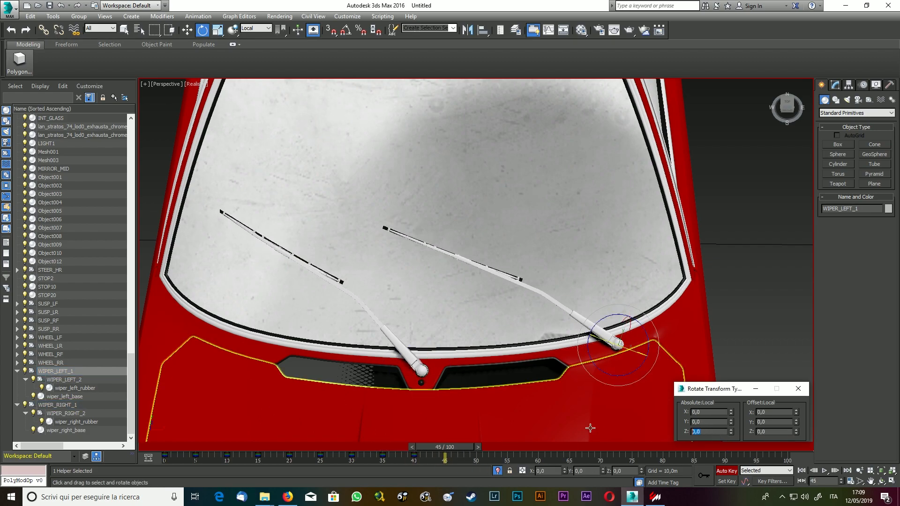
{"action": "type", "text": "2"}
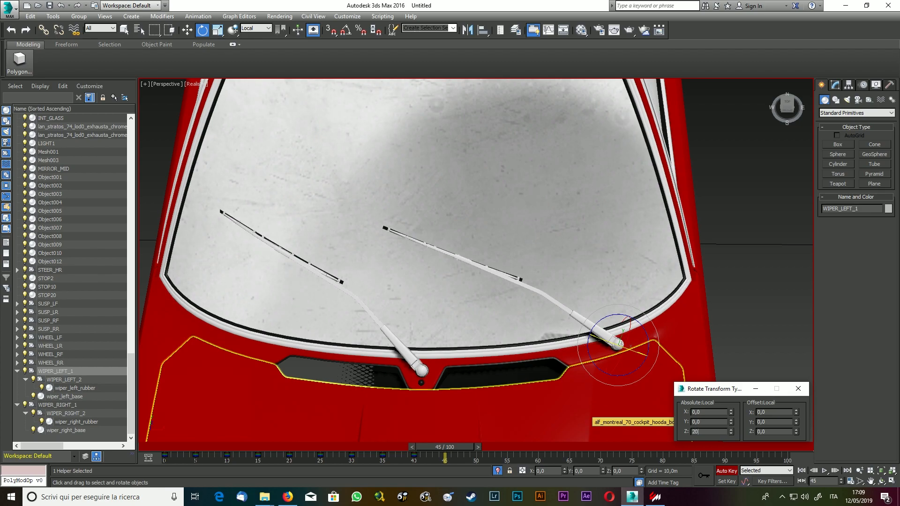
{"action": "type", "text": "0"}
{"action": "key", "text": "Return"}
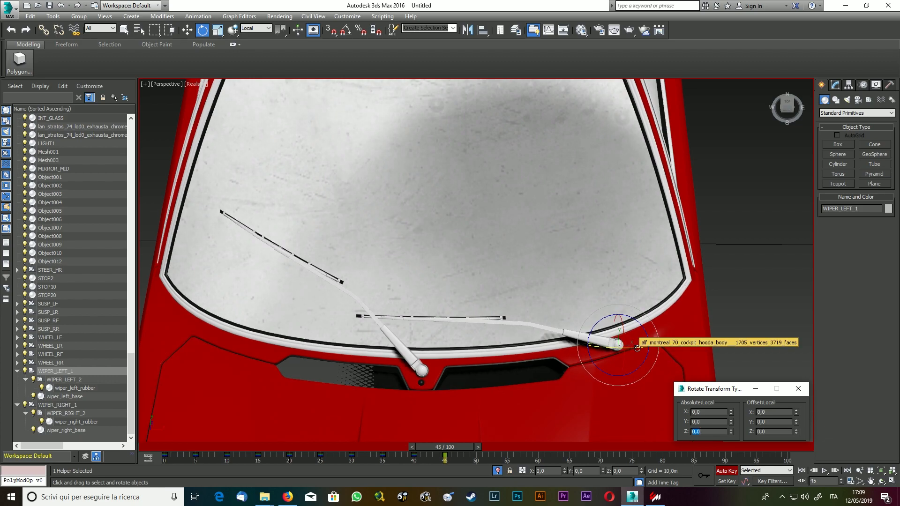
{"action": "left_click_drag", "start_coordinate": [637, 348], "coordinate": [635, 349]}
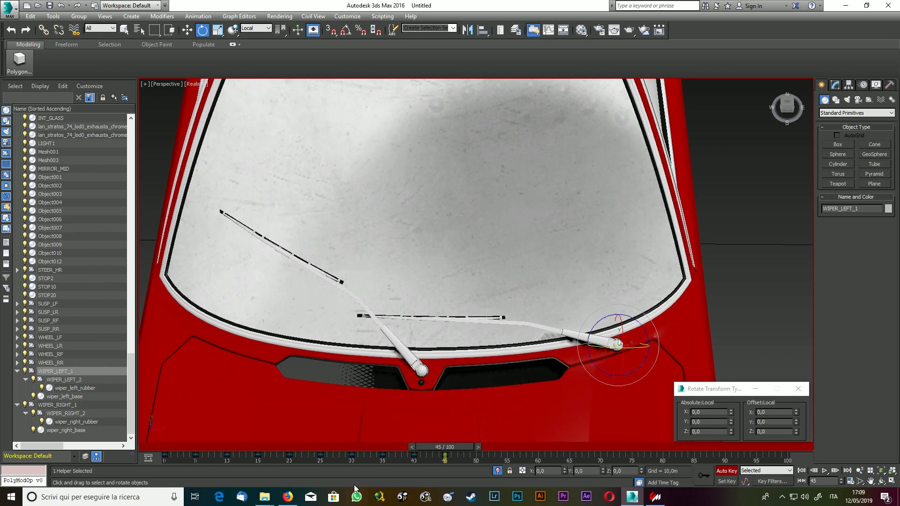
Rotate WIPER_RIGHT_1 by 20 degrees about local Z at frame 45 and nudge its tilt onto the glass.
{"action": "left_click", "coordinate": [61, 405]}
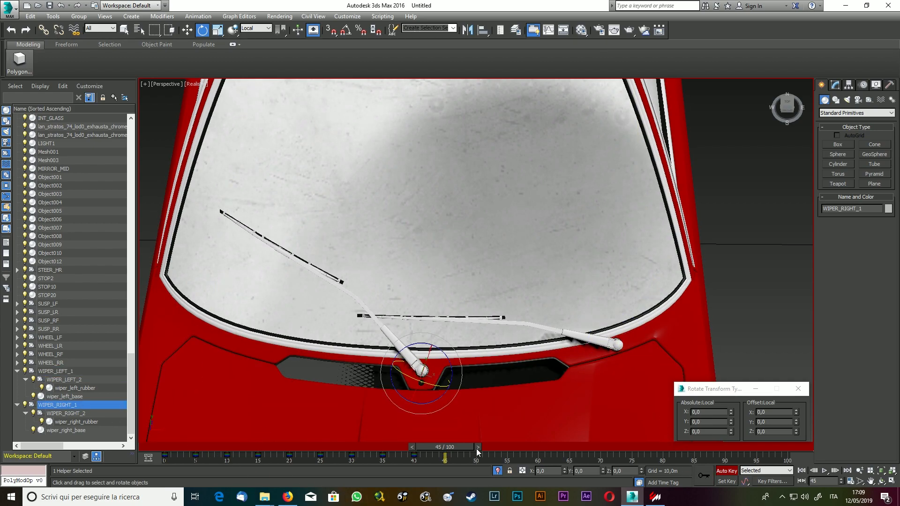
{"action": "left_click", "coordinate": [721, 431]}
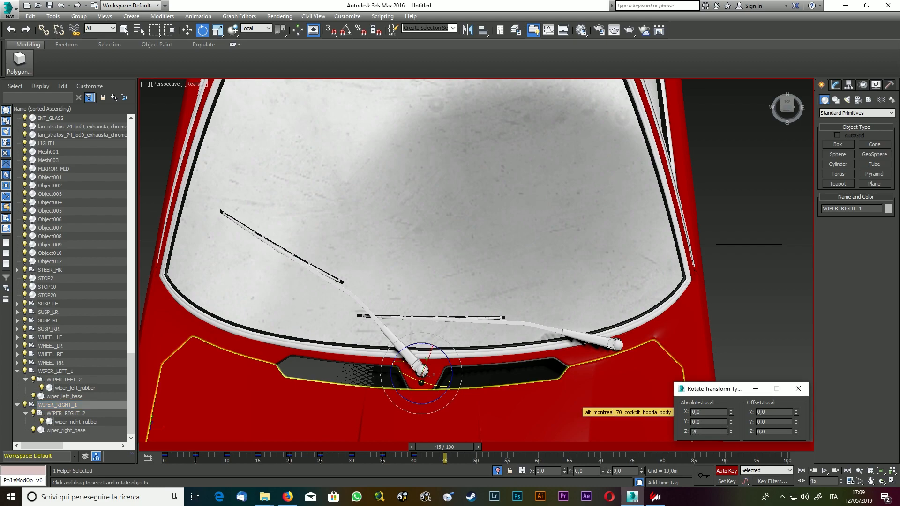
{"action": "type", "text": "-20"}
{"action": "key", "text": "Return"}
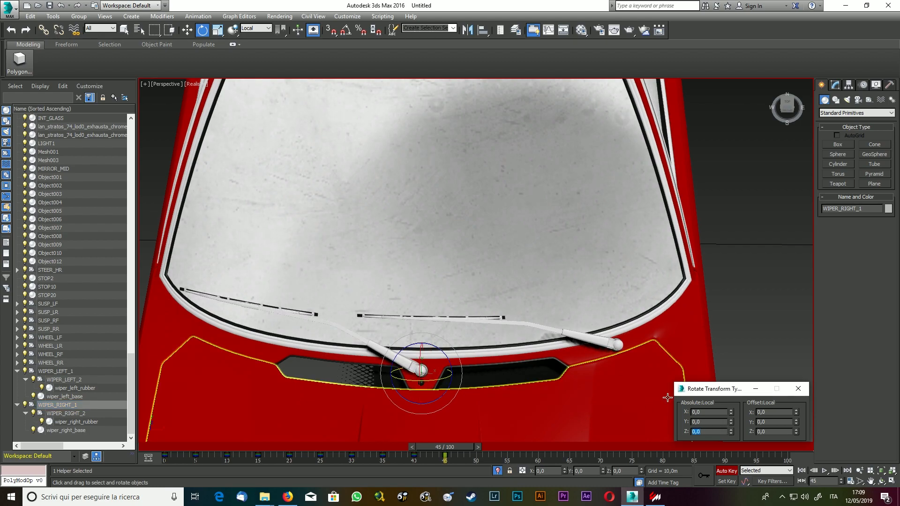
{"action": "left_click_drag", "start_coordinate": [410, 380], "coordinate": [409, 380]}
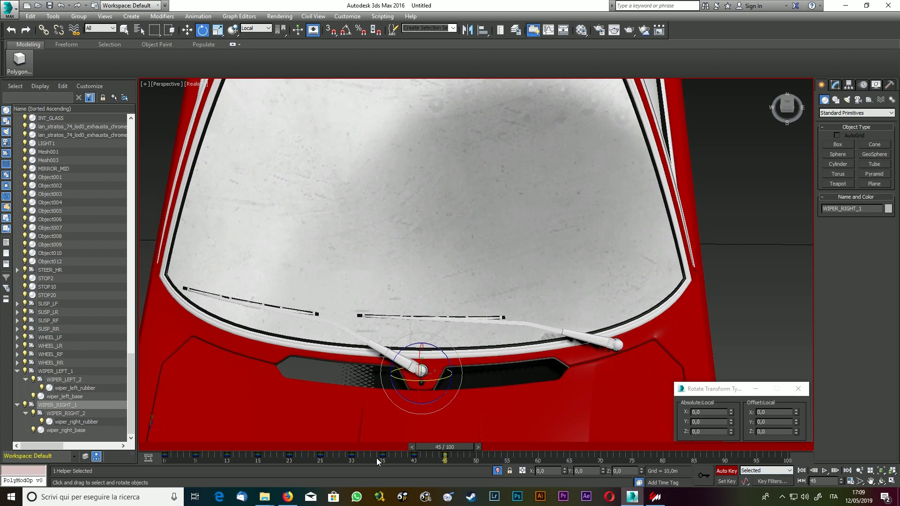
Scrub through and play back the animation to check the complete wiper sweep.
{"action": "left_click_drag", "start_coordinate": [446, 449], "coordinate": [431, 448]}
{"action": "left_click_drag", "start_coordinate": [335, 440], "coordinate": [447, 458]}
{"action": "key", "text": "e"}
{"action": "left_click", "coordinate": [825, 471]}
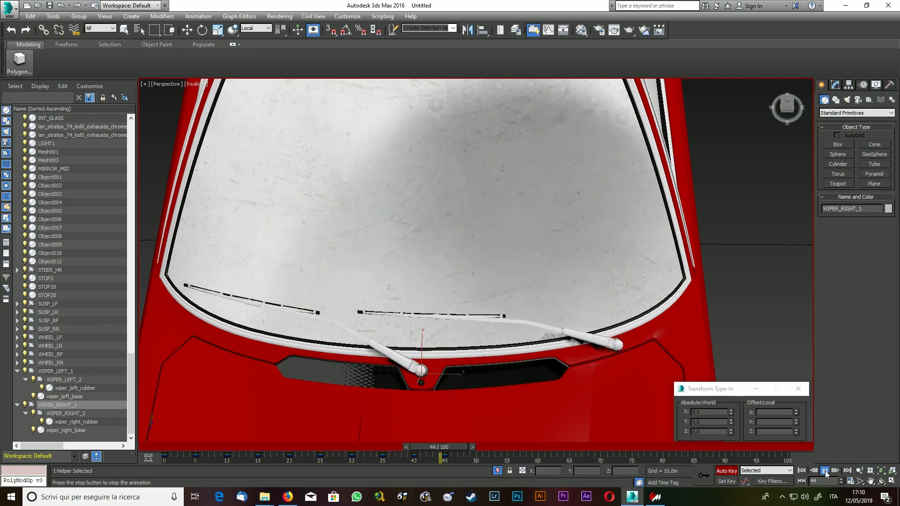
{"action": "key", "text": "e"}
{"action": "left_click", "coordinate": [825, 471]}
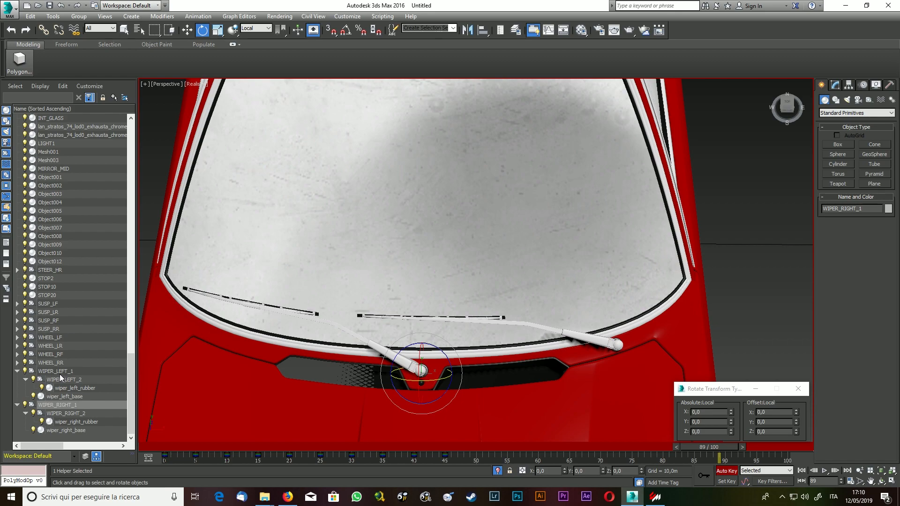
Select both wiper hierarchies from WIPER_LEFT_1 to wiper_right_base and start saving their animation in the alfa_romeo_montreal_1971 folder.
{"action": "left_click", "coordinate": [59, 372]}
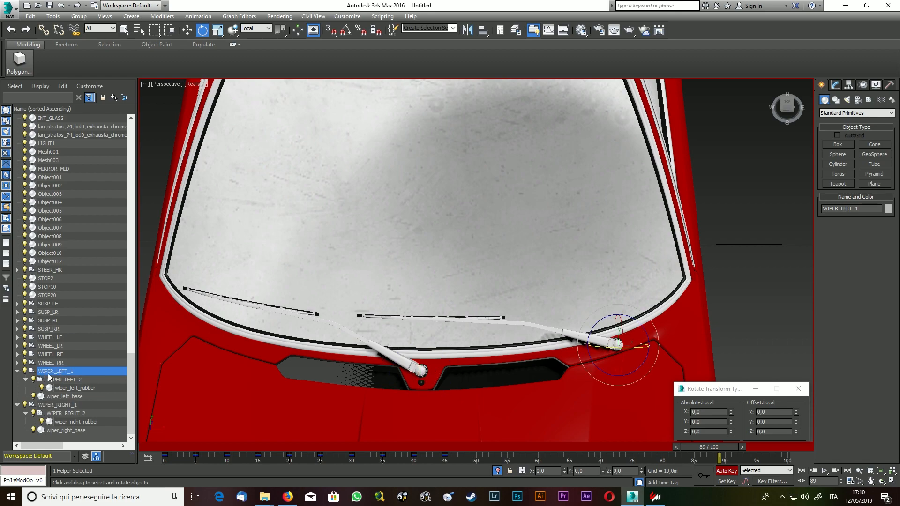
{"action": "left_click", "coordinate": [60, 431], "text": "shift"}
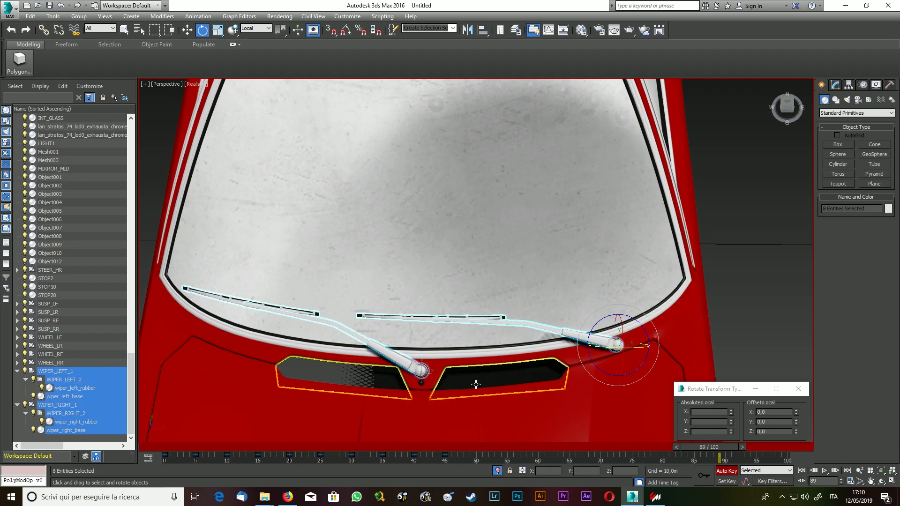
{"action": "left_click", "coordinate": [199, 19]}
{"action": "left_click", "coordinate": [213, 37]}
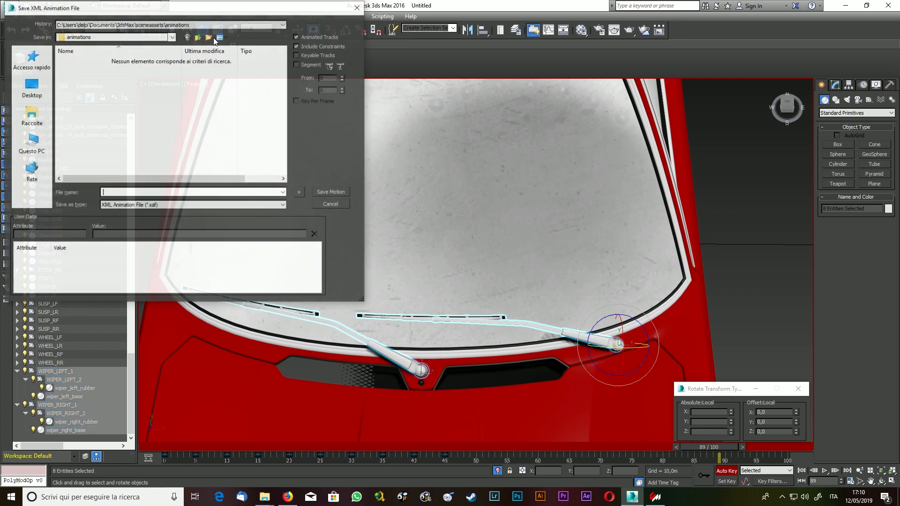
{"action": "left_click", "coordinate": [180, 24]}
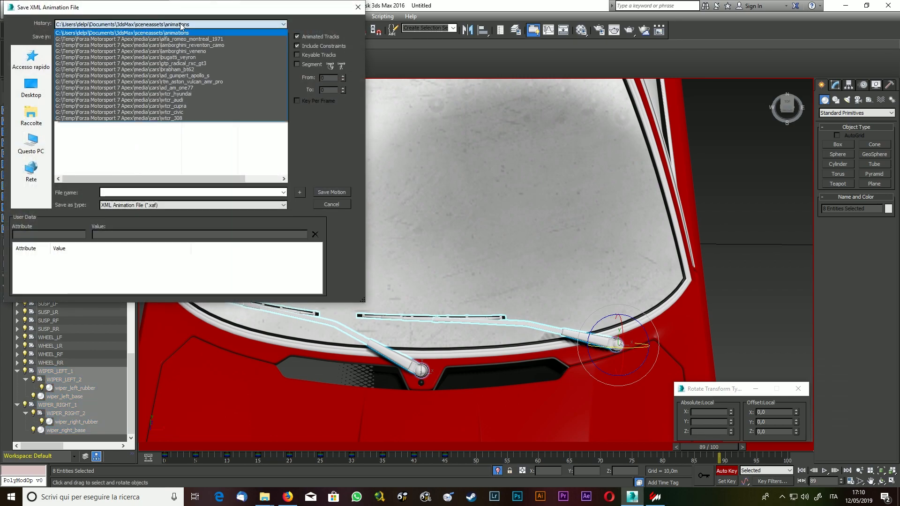
{"action": "left_click", "coordinate": [180, 39]}
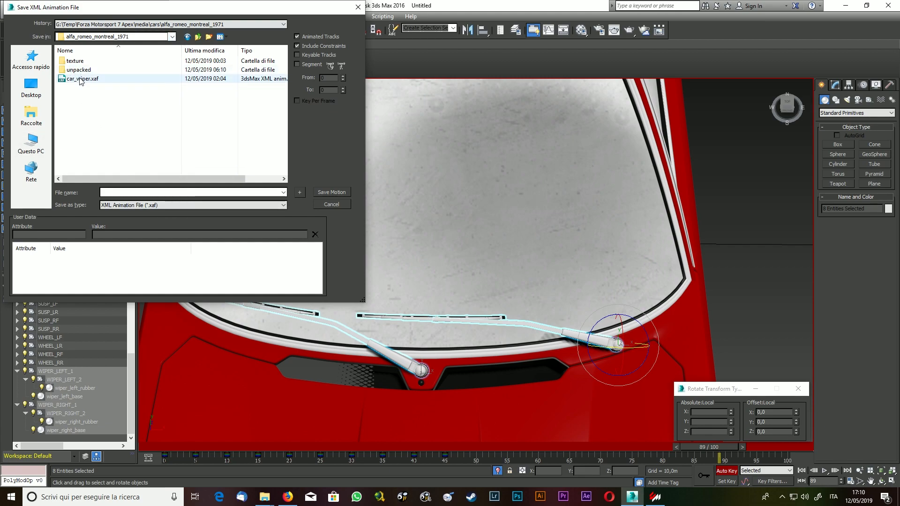
Enable the Segment option and save the wiper motion as car_wiper1.xaf.
{"action": "left_click", "coordinate": [307, 65]}
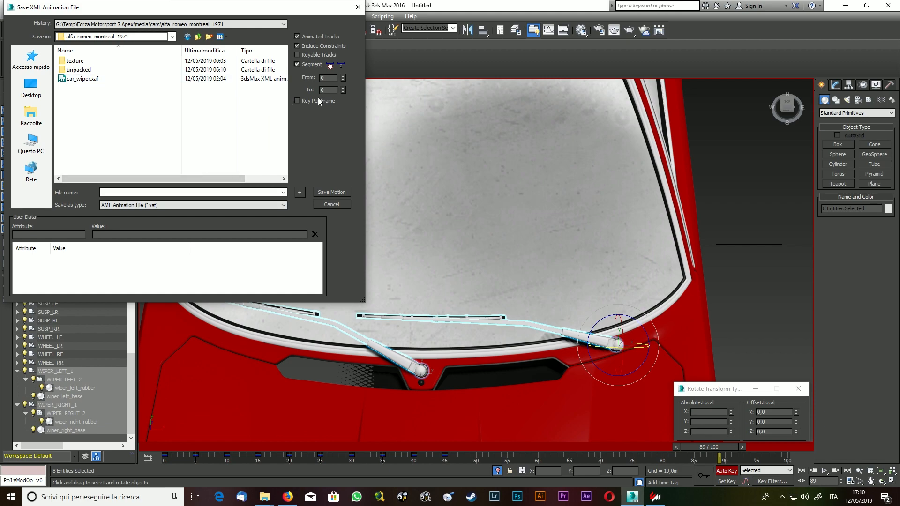
{"action": "left_click", "coordinate": [80, 78]}
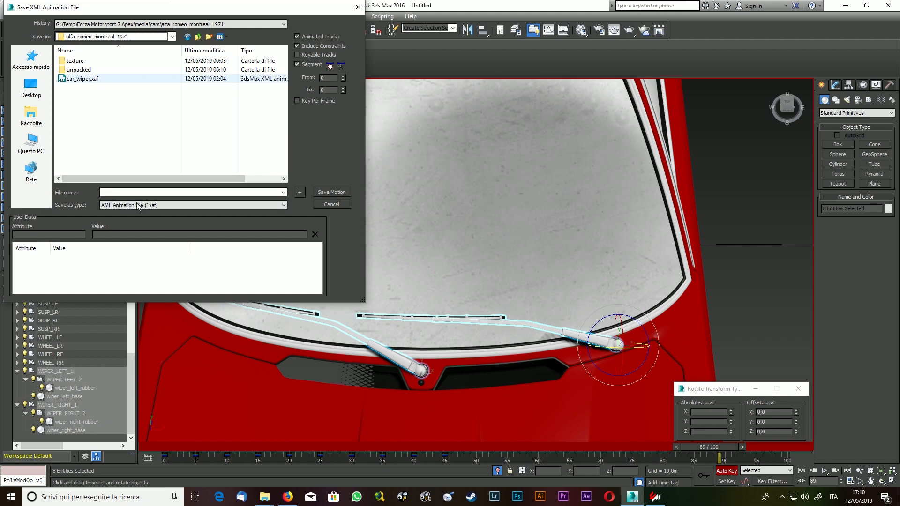
{"action": "left_click", "coordinate": [158, 192]}
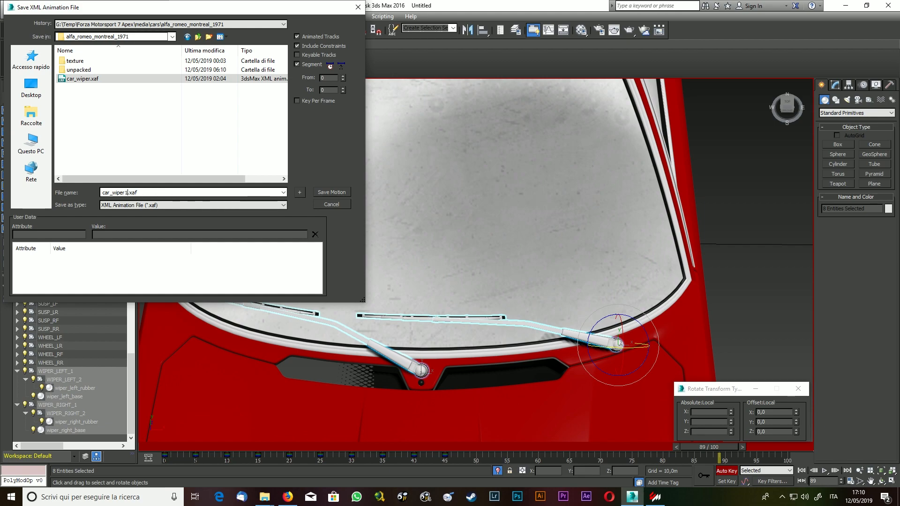
{"action": "key", "text": "Return"}
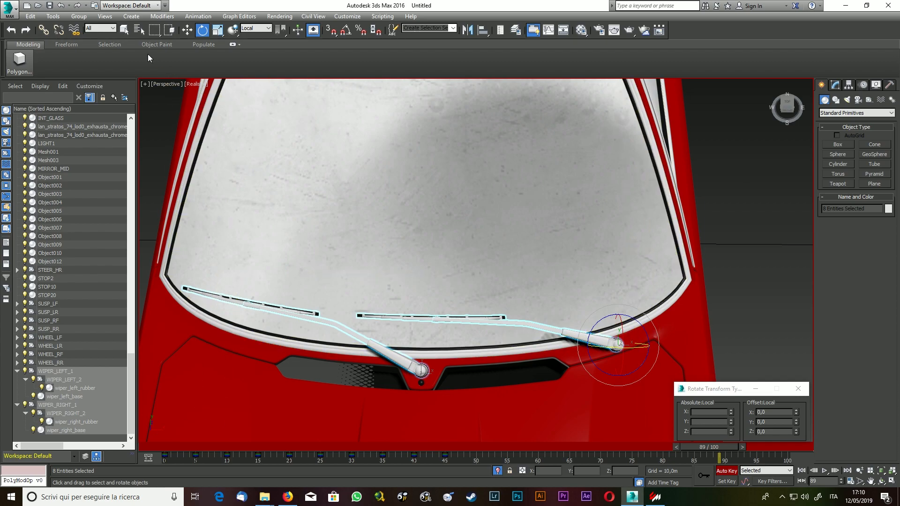
Set up an FBX export of only the selected wiper objects, named car_wiper, in the alfa_romeo_montreal_1971\unpacked folder.
{"action": "left_click", "coordinate": [7, 9]}
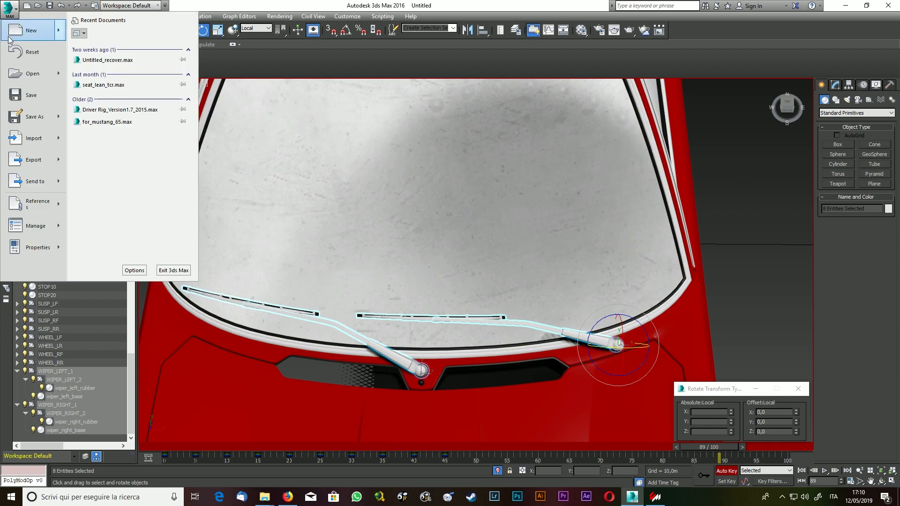
{"action": "mouse_move", "coordinate": [18, 167]}
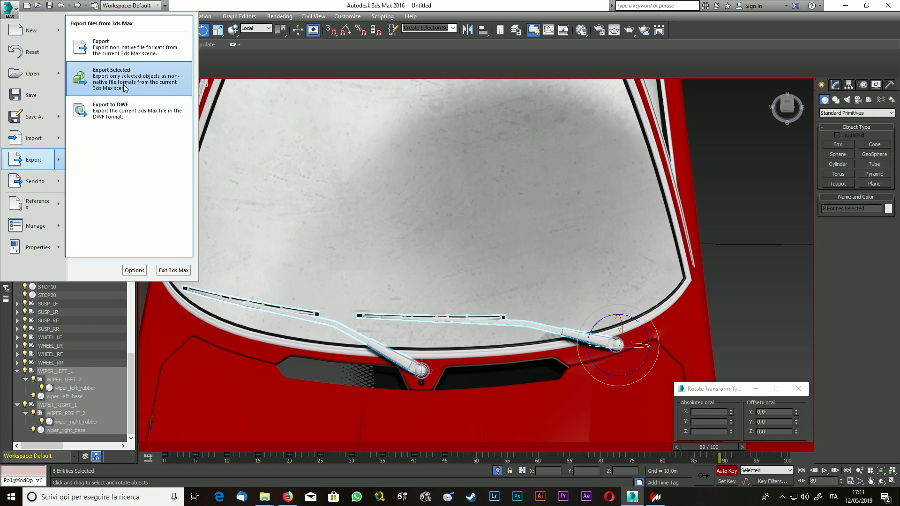
{"action": "left_click", "coordinate": [103, 76]}
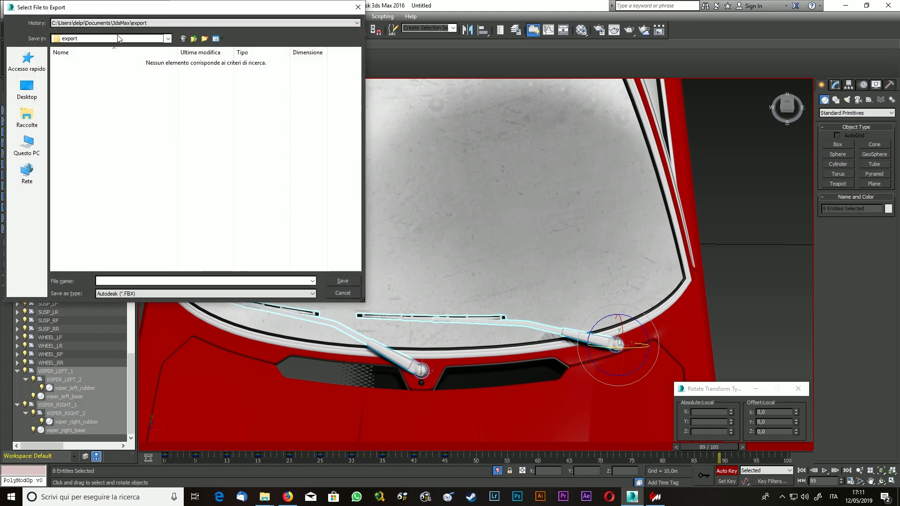
{"action": "left_click", "coordinate": [136, 24]}
{"action": "left_click", "coordinate": [151, 39]}
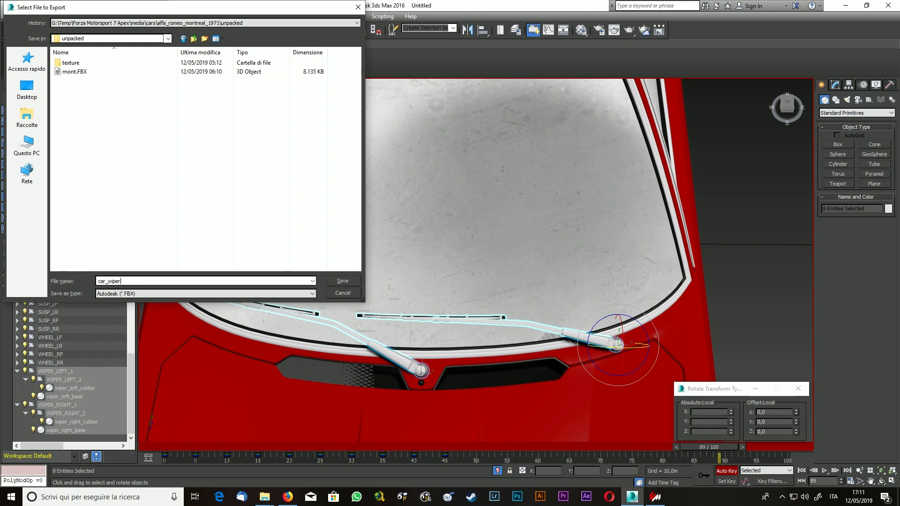
Switch to File Explorer and check the wiper animation's file name in the car's animations folder.
{"action": "left_click", "coordinate": [265, 497]}
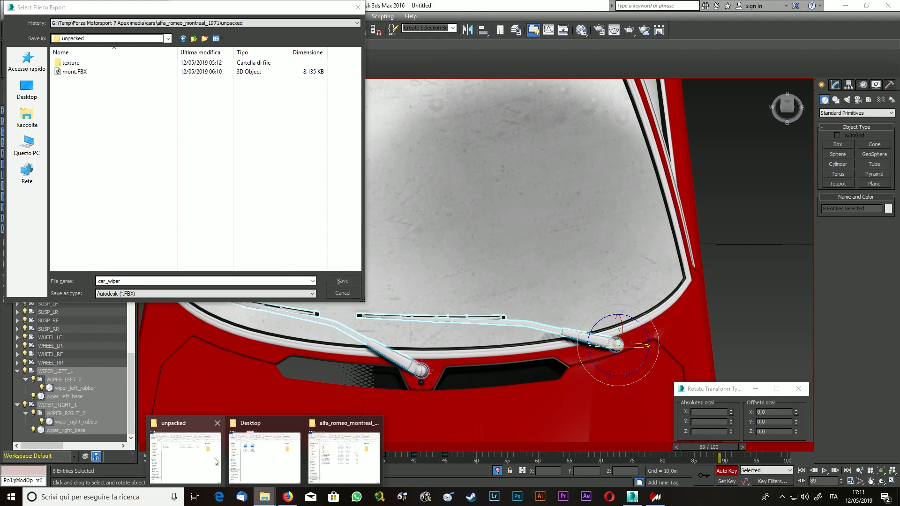
{"action": "left_click", "coordinate": [345, 457]}
{"action": "double_click", "coordinate": [398, 149]}
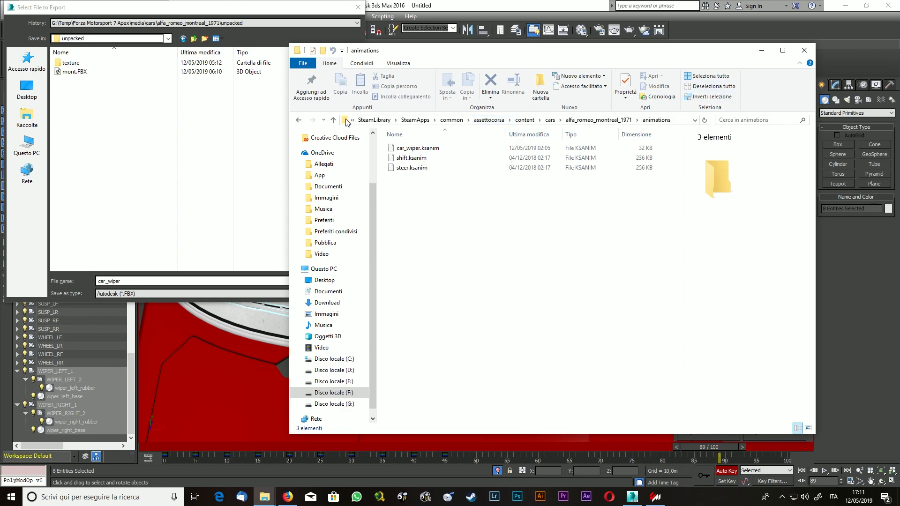
{"action": "left_click", "coordinate": [333, 120]}
{"action": "left_click", "coordinate": [160, 238]}
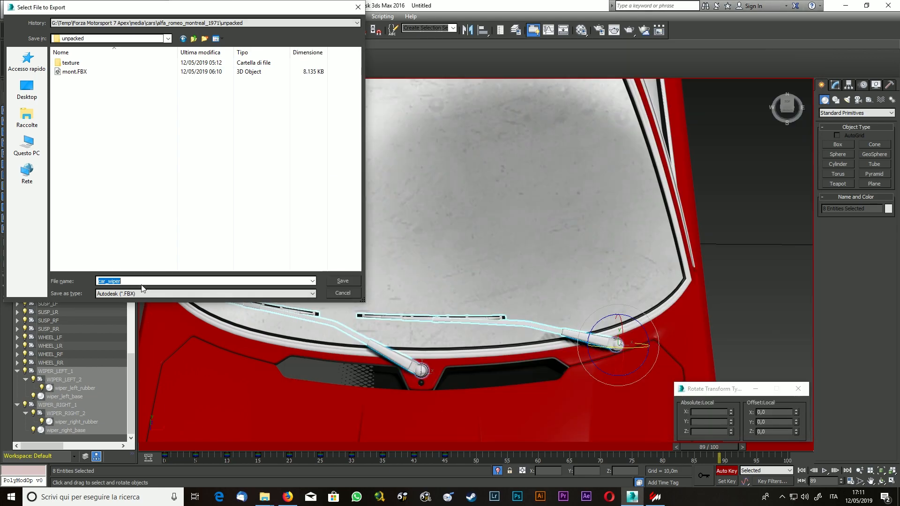
Export the car_wiper FBX file with the Animation option enabled.
{"action": "left_click", "coordinate": [287, 281]}
{"action": "left_click", "coordinate": [343, 281]}
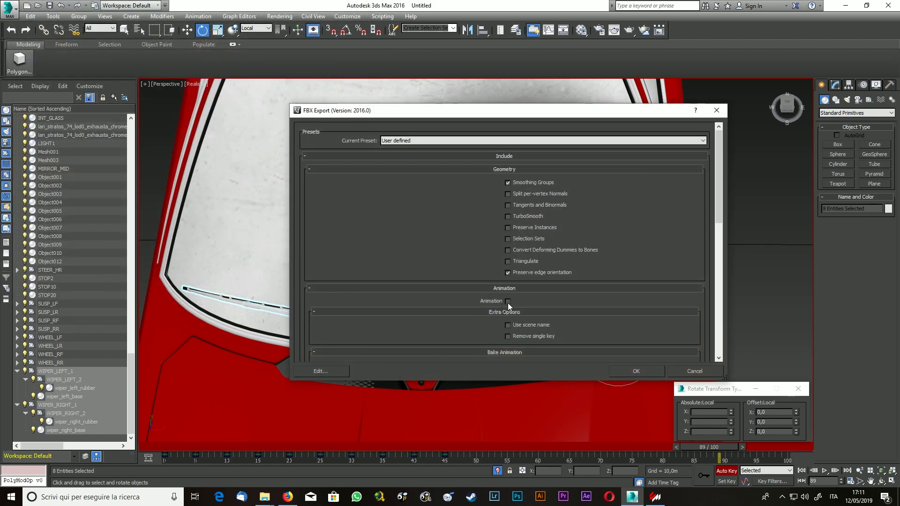
{"action": "left_click", "coordinate": [507, 301]}
{"action": "left_click", "coordinate": [635, 371]}
Export the full scene as FBX over the existing mont.FBX in the unpacked folder, with the Animation option disabled.
{"action": "key", "text": "q"}
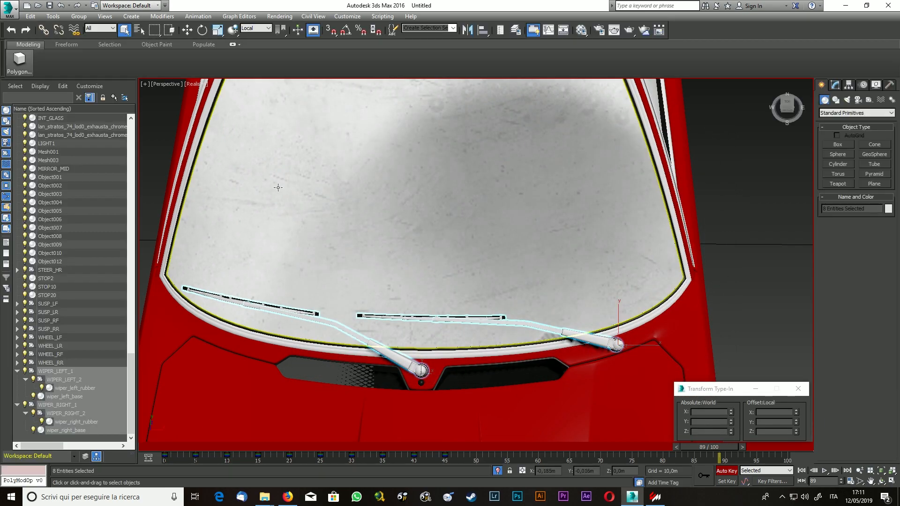
{"action": "left_click", "coordinate": [7, 9]}
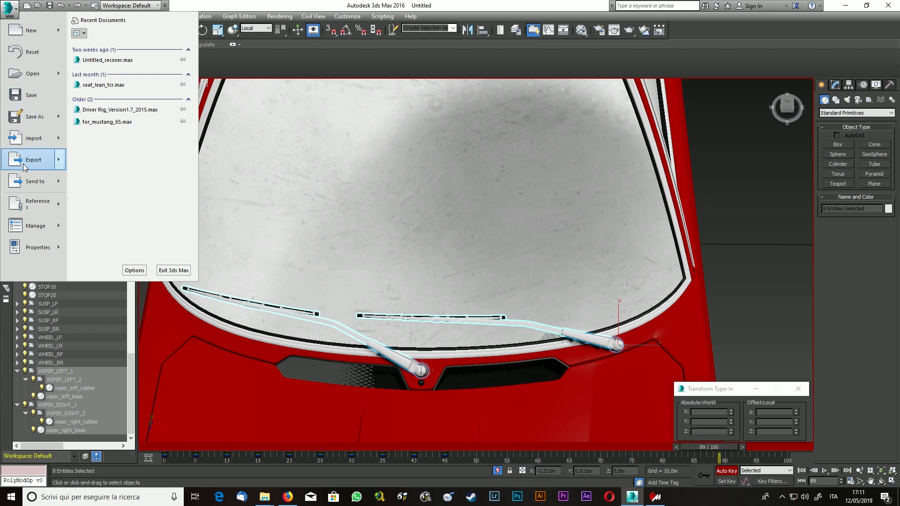
{"action": "mouse_move", "coordinate": [25, 165]}
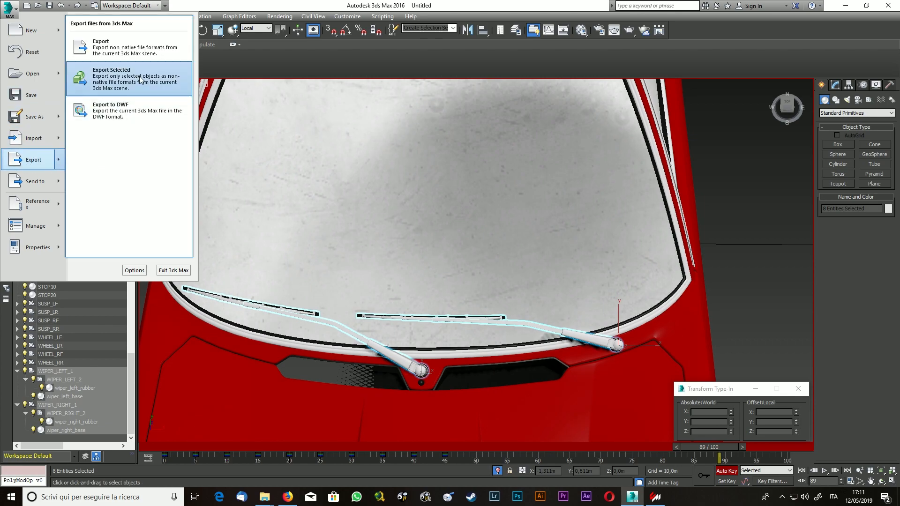
{"action": "left_click", "coordinate": [140, 51]}
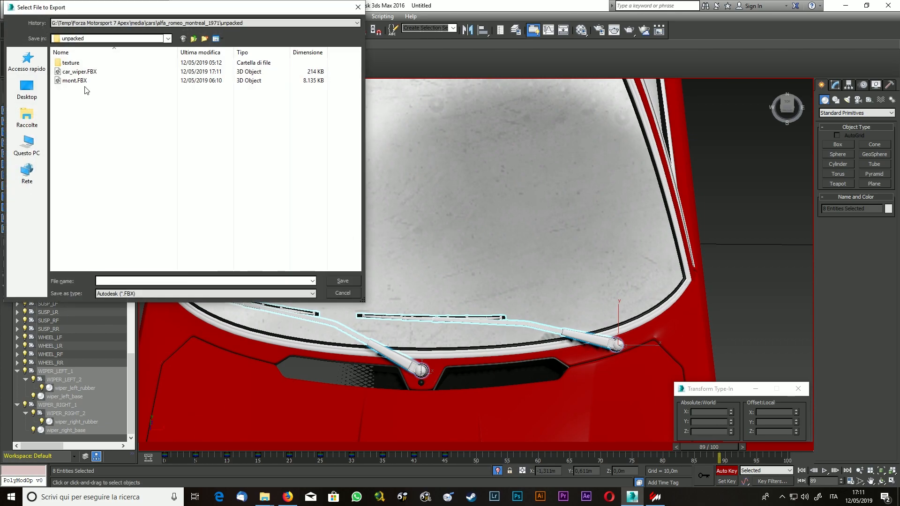
{"action": "left_click", "coordinate": [79, 82]}
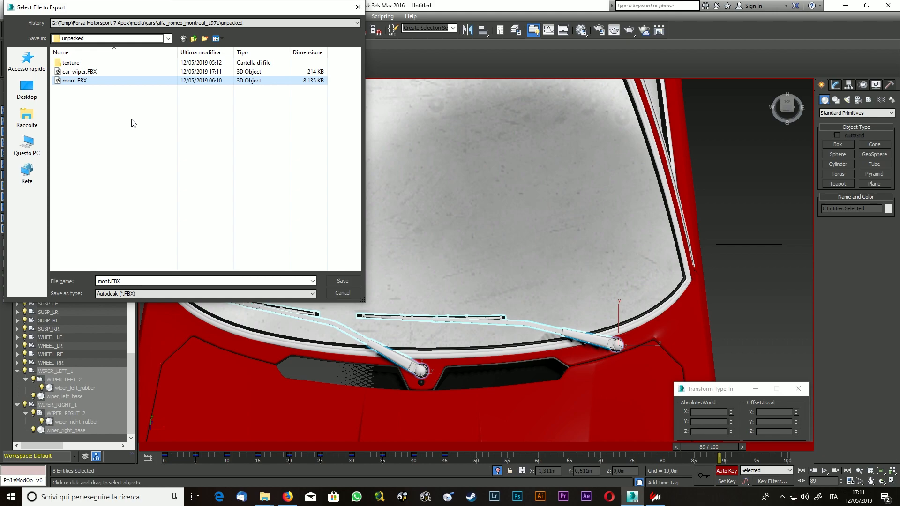
{"action": "left_click", "coordinate": [337, 280]}
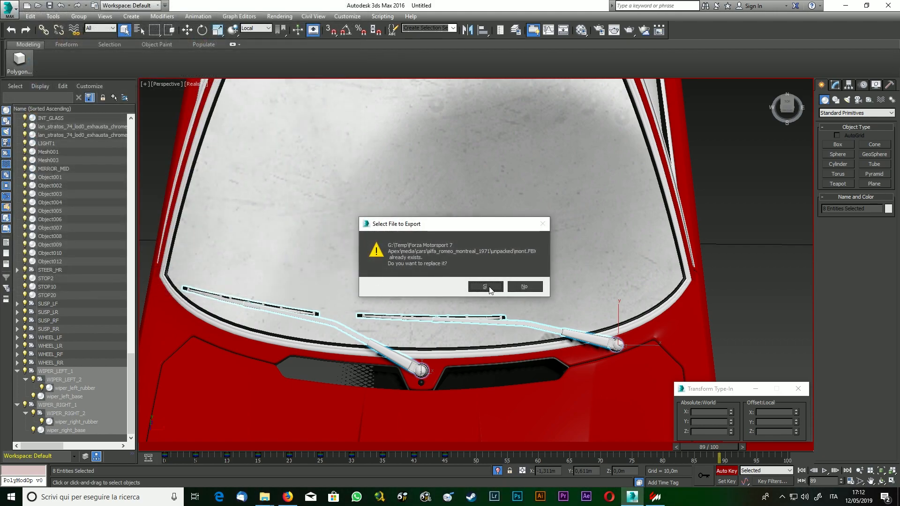
{"action": "left_click", "coordinate": [489, 288]}
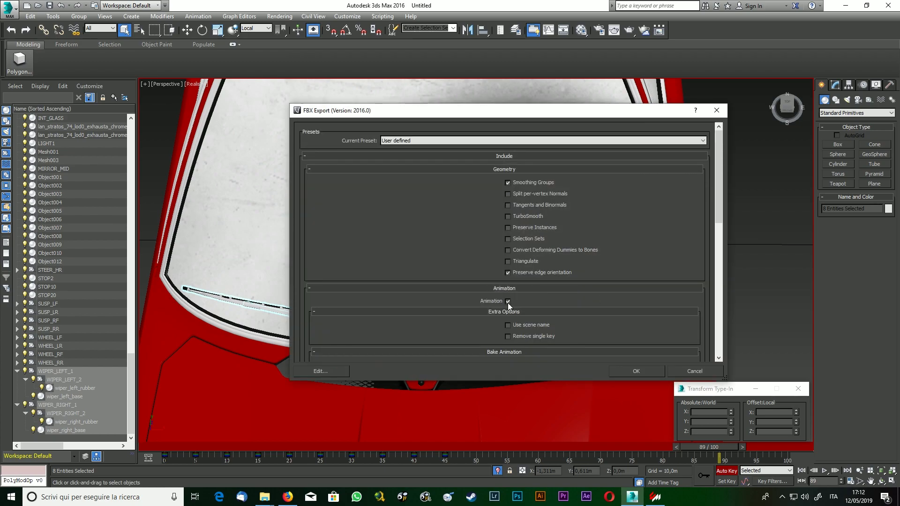
{"action": "left_click", "coordinate": [507, 302]}
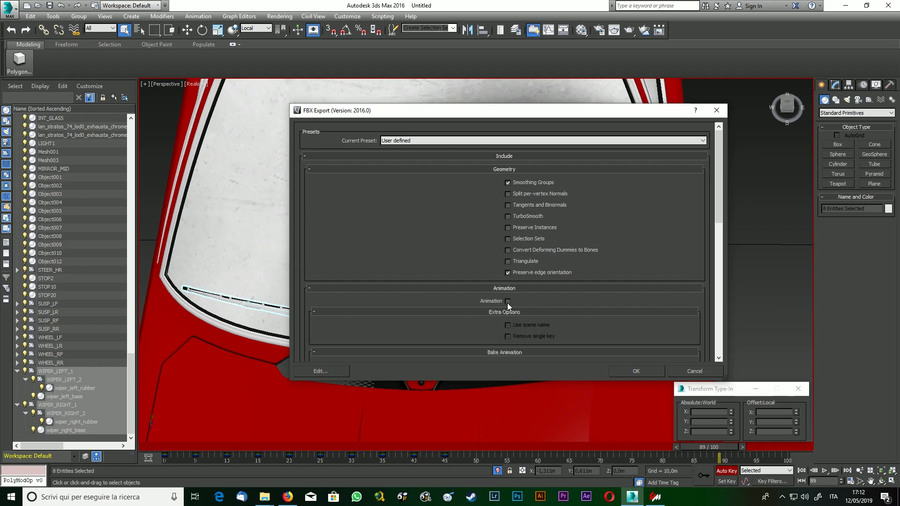
{"action": "left_click", "coordinate": [631, 371]}
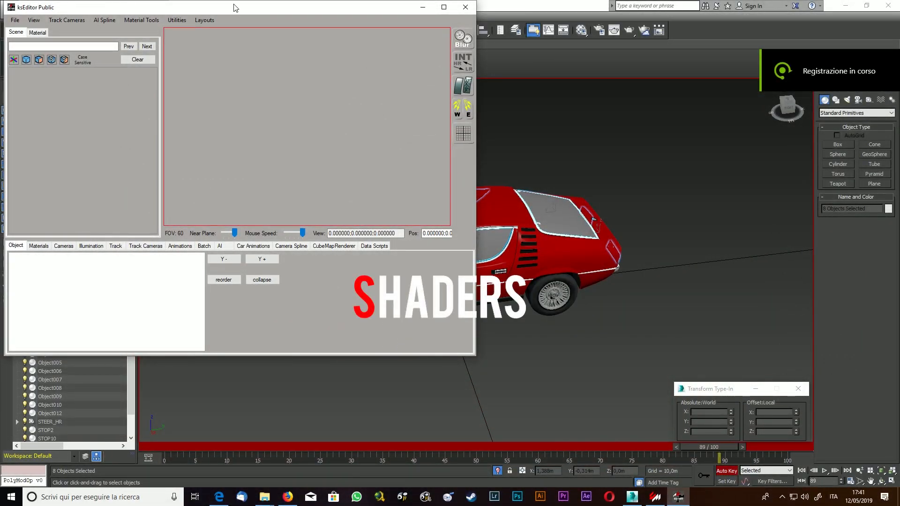
Switch to ksEditor and open the mont.FBX car model from the unpacked folder.
{"action": "left_click", "coordinate": [15, 20]}
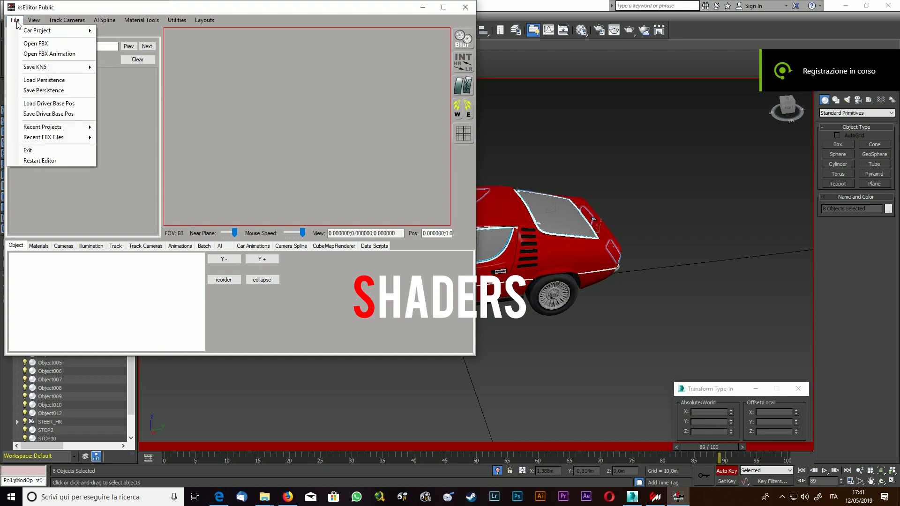
{"action": "left_click", "coordinate": [30, 44]}
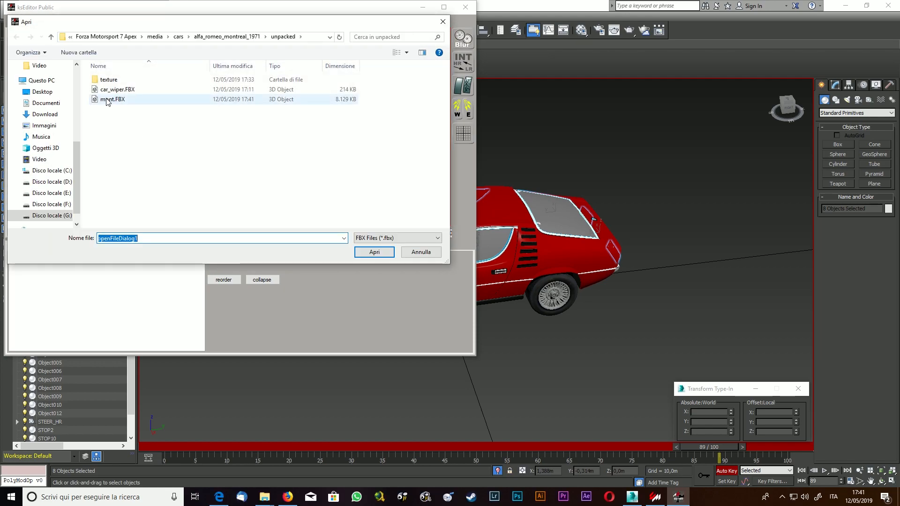
{"action": "double_click", "coordinate": [117, 99]}
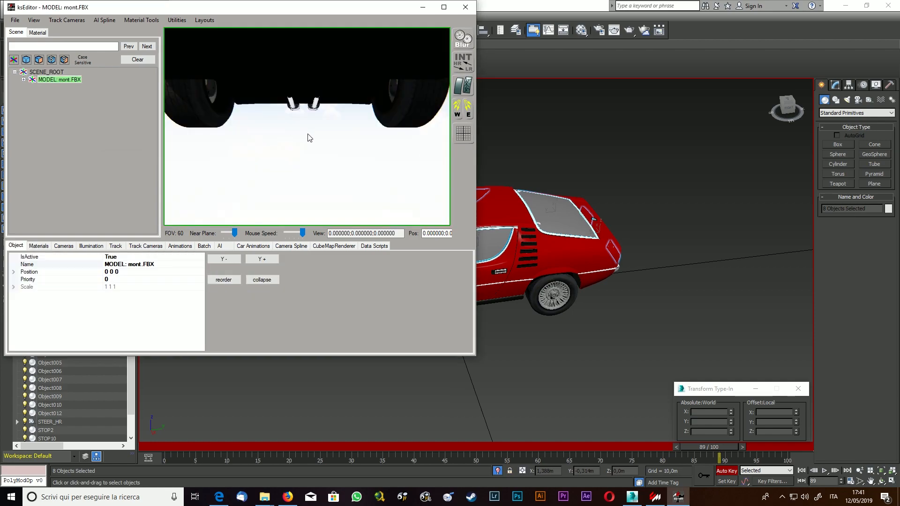
{"action": "left_click_drag", "start_coordinate": [314, 122], "coordinate": [235, 146]}
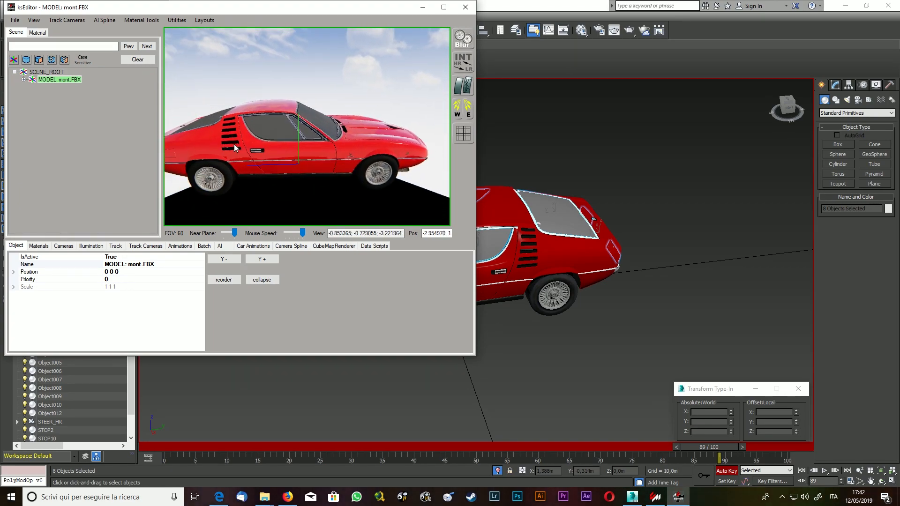
{"action": "left_click", "coordinate": [462, 89]}
{"action": "left_click", "coordinate": [463, 89]}
{"action": "left_click", "coordinate": [462, 89]}
{"action": "left_click", "coordinate": [463, 89]}
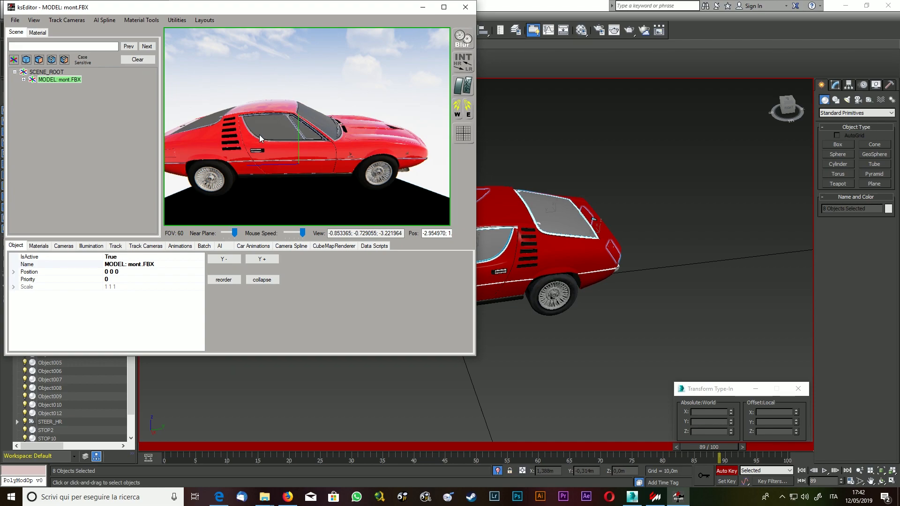
{"action": "left_click_drag", "start_coordinate": [269, 131], "coordinate": [304, 140]}
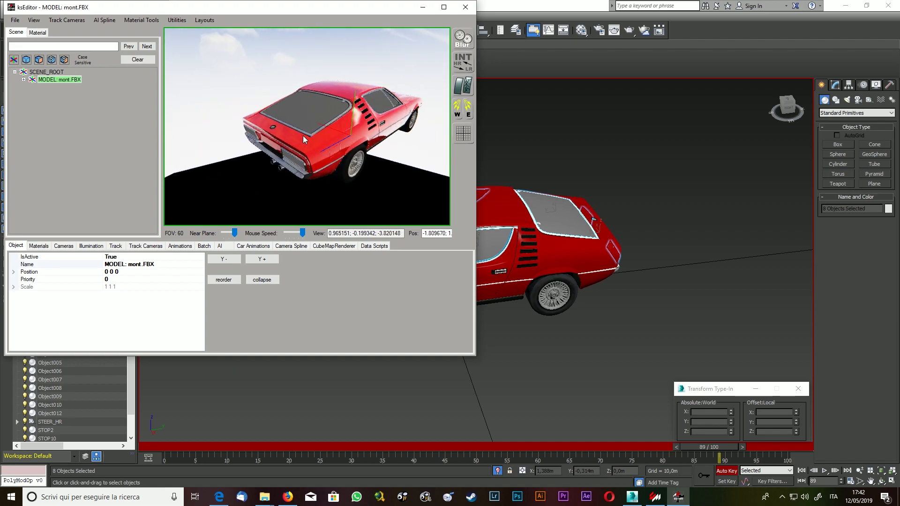
Set the priority of the DAMAGE_GLASS_FRONT_1 node in the mont.FBX hierarchy to -2 and reorder the scene.
{"action": "left_click", "coordinate": [24, 80]}
{"action": "left_click", "coordinate": [32, 88]}
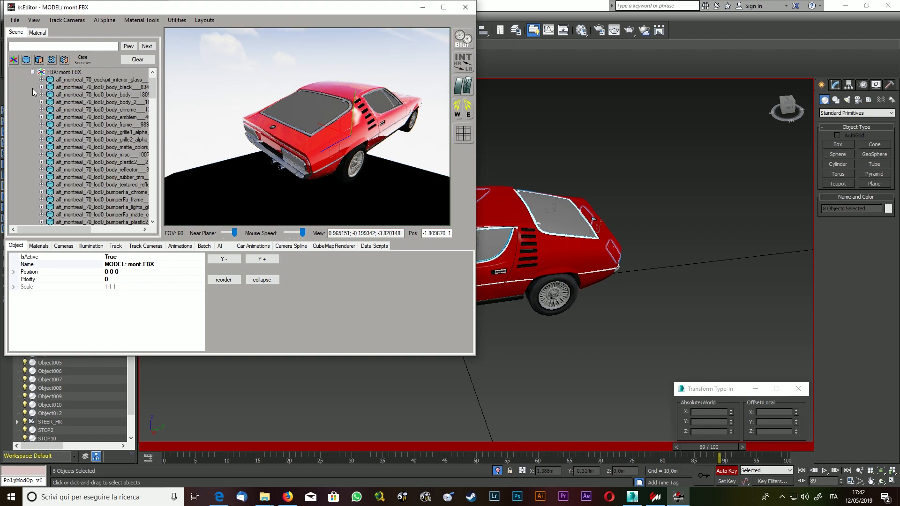
{"action": "left_click_drag", "start_coordinate": [150, 83], "coordinate": [152, 220]}
{"action": "left_click", "coordinate": [81, 169]}
{"action": "left_click", "coordinate": [78, 163]}
{"action": "left_click", "coordinate": [77, 184]}
{"action": "left_click", "coordinate": [75, 207]}
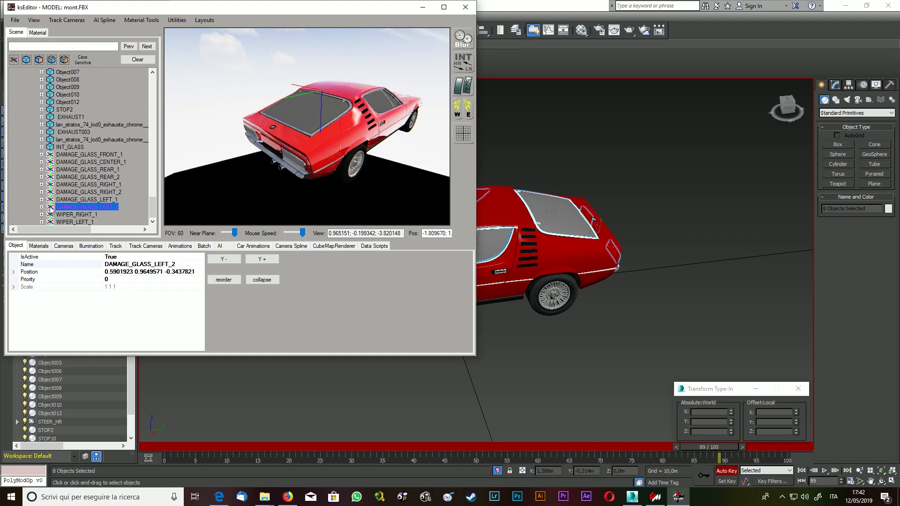
{"action": "left_click", "coordinate": [63, 155]}
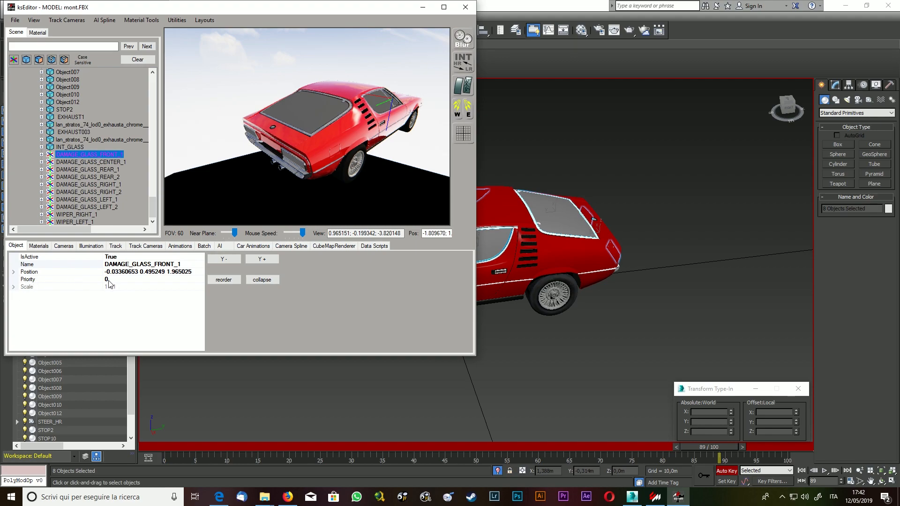
{"action": "left_click", "coordinate": [125, 279]}
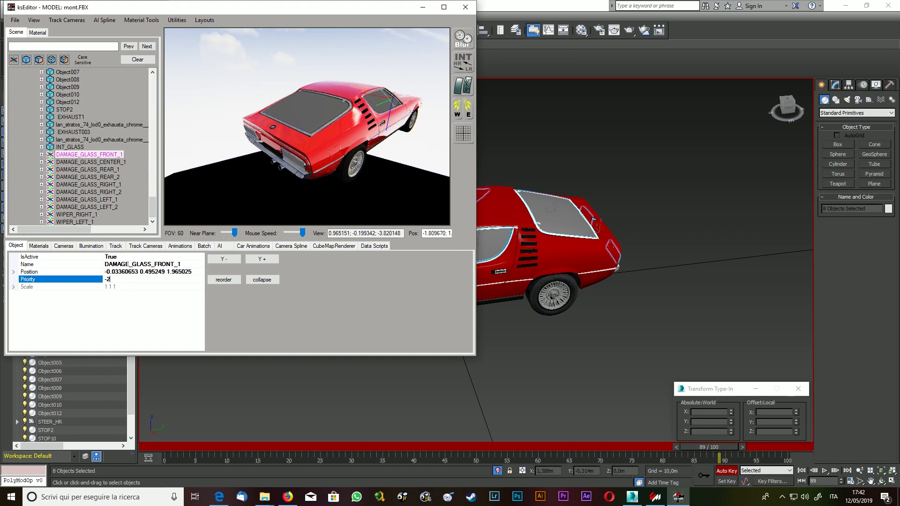
{"action": "left_click", "coordinate": [235, 280]}
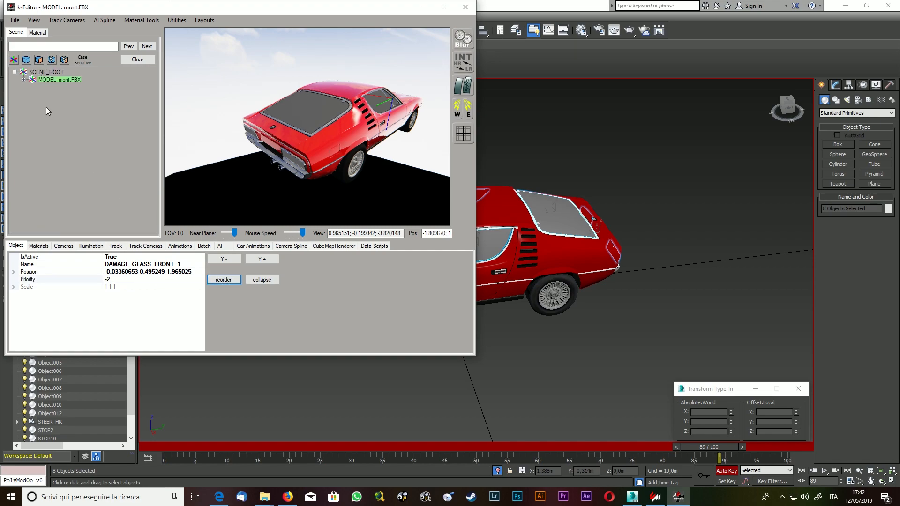
Give the DAMAGE_GLASS_CENTER_1 node a priority of -2 and reorder the scene.
{"action": "left_click", "coordinate": [25, 80]}
{"action": "left_click", "coordinate": [32, 86]}
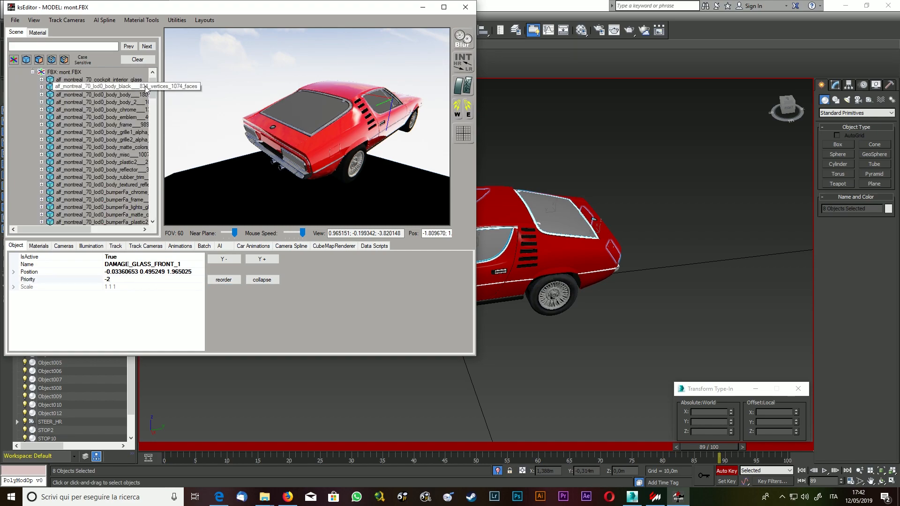
{"action": "left_click_drag", "start_coordinate": [153, 86], "coordinate": [118, 203]}
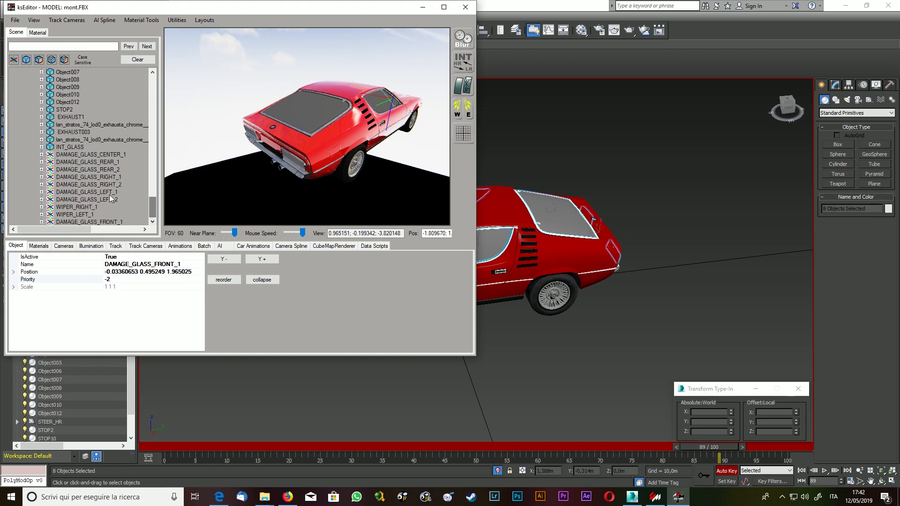
{"action": "left_click", "coordinate": [94, 154]}
{"action": "left_click", "coordinate": [113, 279]}
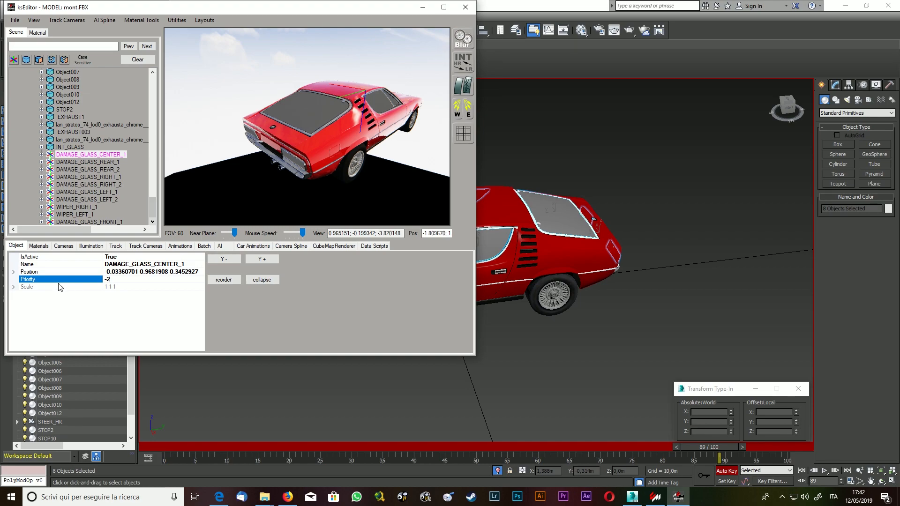
{"action": "left_click", "coordinate": [213, 280]}
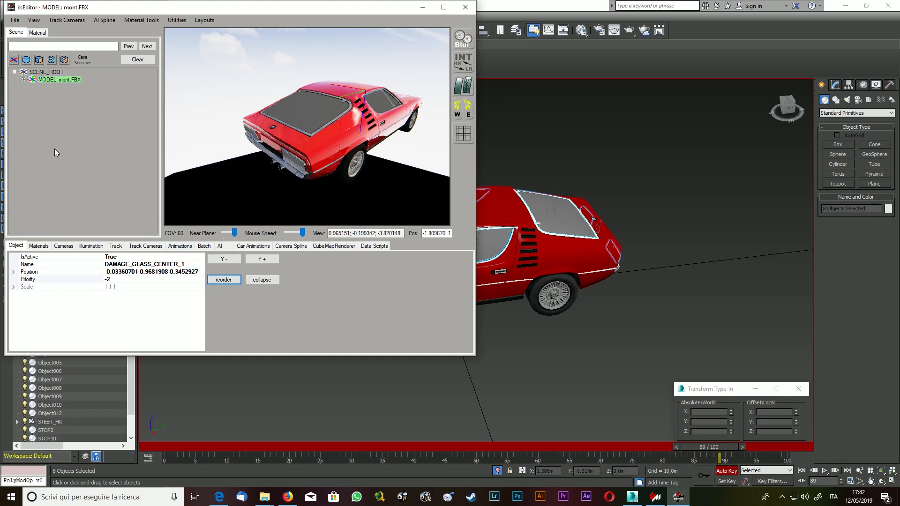
Set the DAMAGE_GLASS_REAR_1 node's priority to -2 and reorder the scene.
{"action": "left_click", "coordinate": [25, 80]}
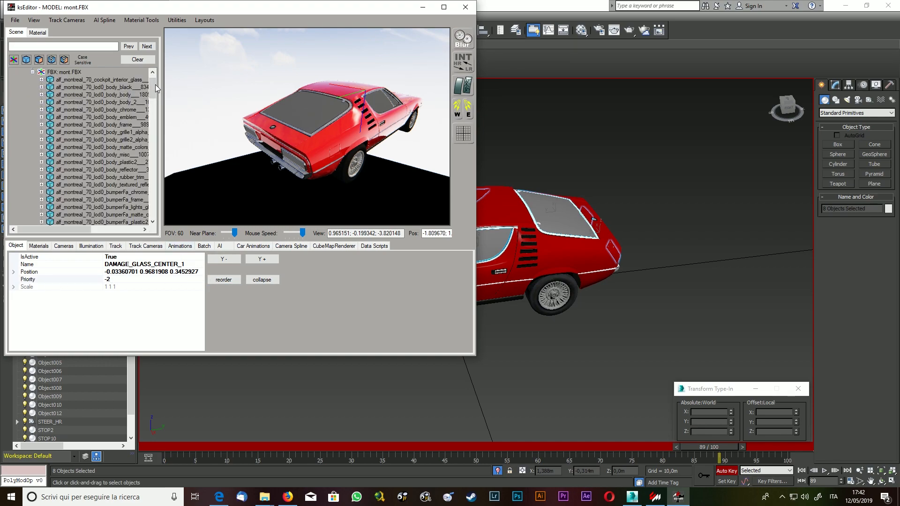
{"action": "left_click", "coordinate": [152, 222]}
{"action": "left_click", "coordinate": [91, 154]}
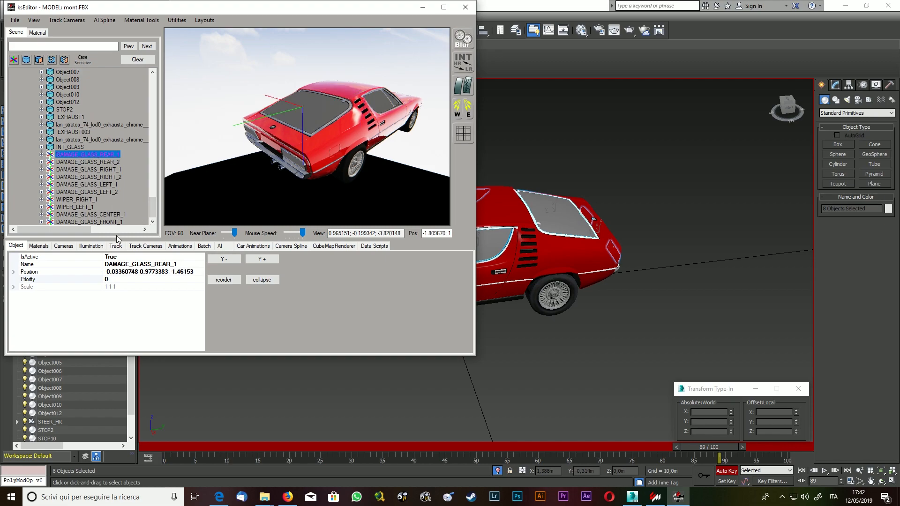
{"action": "double_click", "coordinate": [113, 280]}
{"action": "type", "text": "-2"}
{"action": "left_click", "coordinate": [237, 280]}
Expand the model hierarchy, set the DAMAGE_GLASS_REAR_2 node's priority to -2 and reorder the scene.
{"action": "left_click", "coordinate": [23, 80]}
{"action": "left_click", "coordinate": [33, 87]}
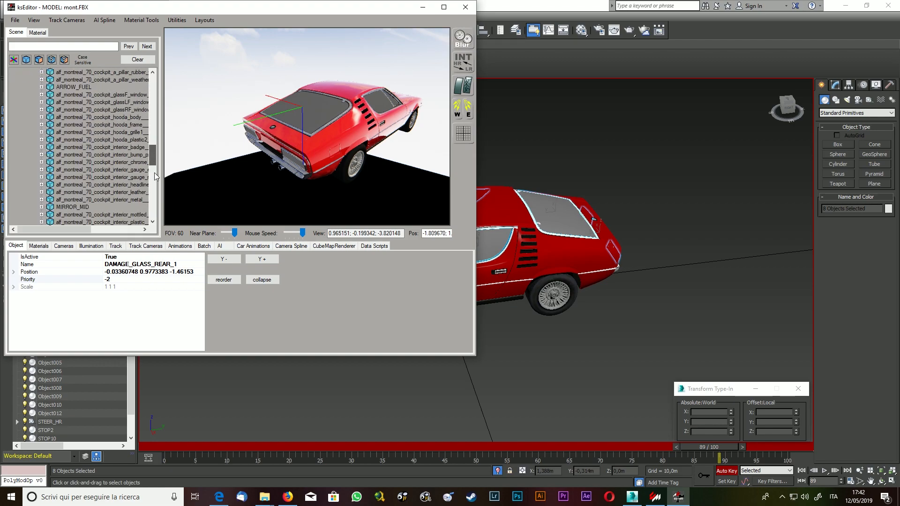
{"action": "left_click_drag", "start_coordinate": [153, 137], "coordinate": [153, 208]}
{"action": "left_click", "coordinate": [102, 155]}
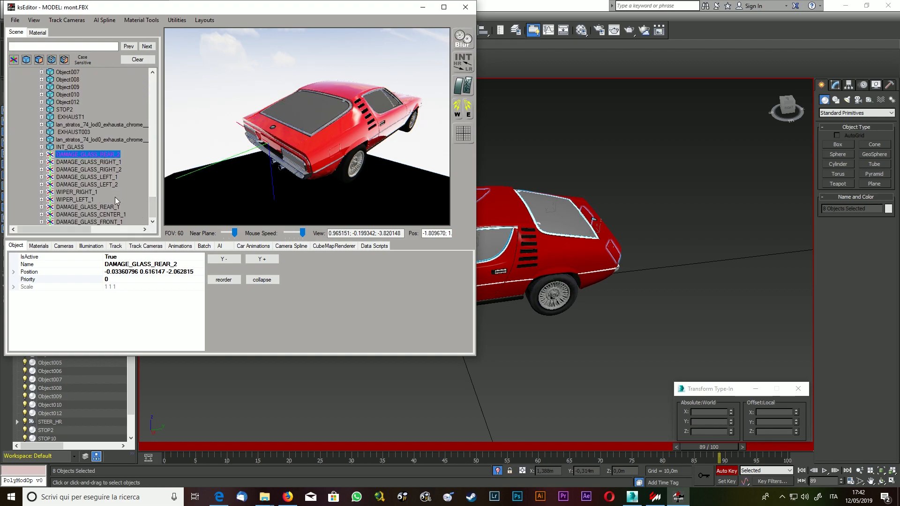
{"action": "left_click", "coordinate": [115, 279]}
{"action": "key", "text": "BackSpace"}
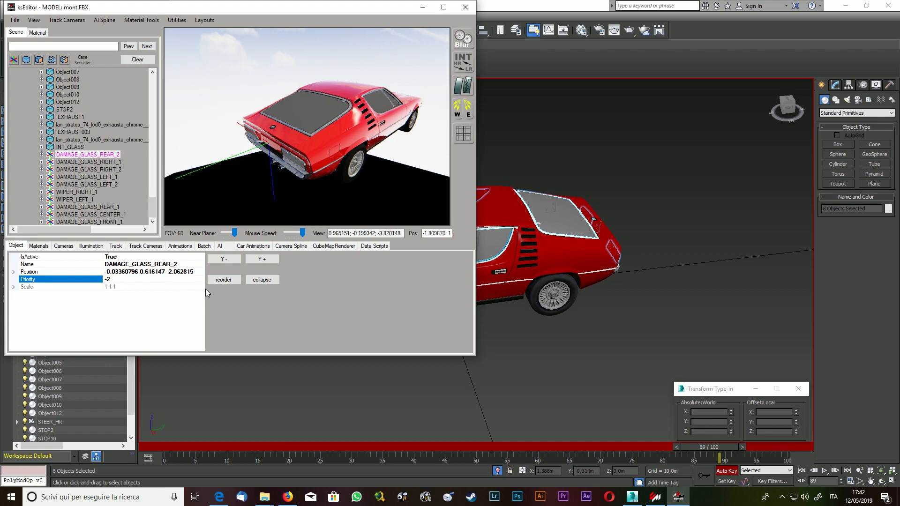
{"action": "left_click", "coordinate": [226, 280]}
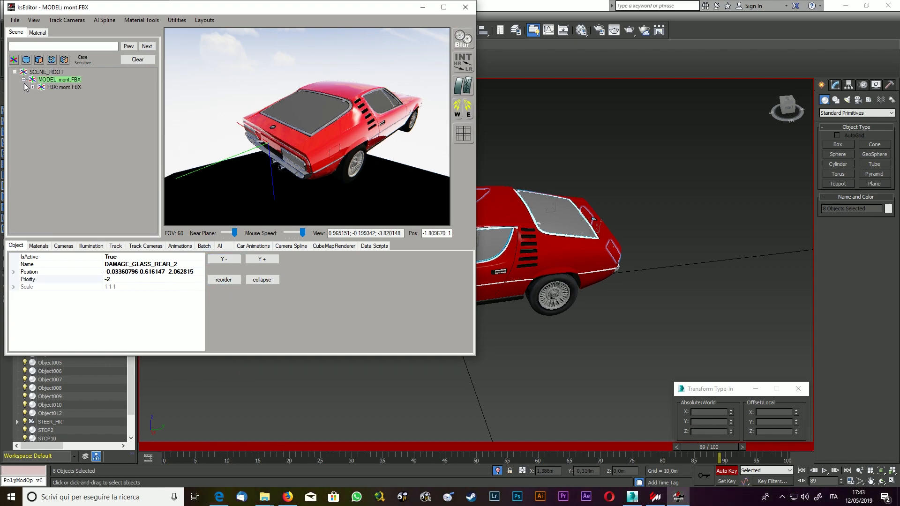
Change the DAMAGE_GLASS_RIGHT_1 node's priority to -2 and reorder the scene.
{"action": "left_click", "coordinate": [23, 80]}
{"action": "left_click", "coordinate": [153, 145]}
{"action": "scroll", "coordinate": [153, 149], "scroll_direction": "down", "scroll_amount": 2}
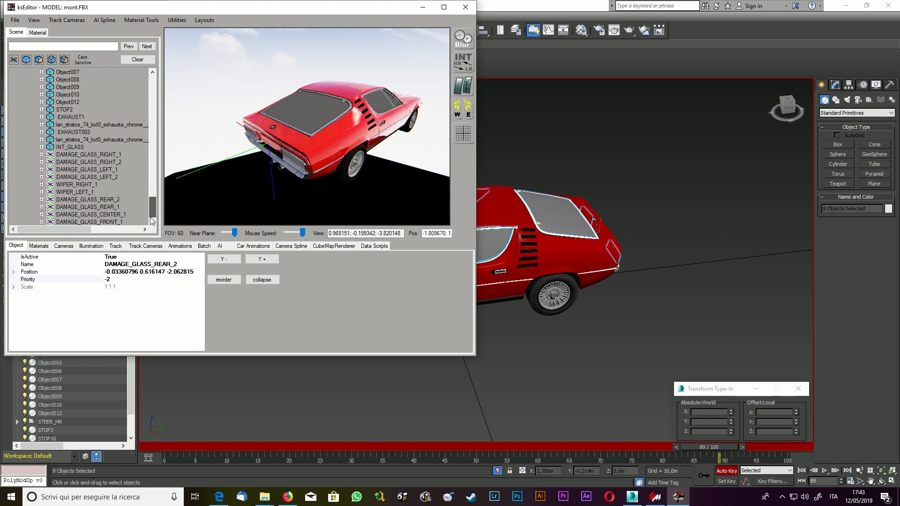
{"action": "left_click", "coordinate": [96, 154]}
{"action": "left_click", "coordinate": [116, 279]}
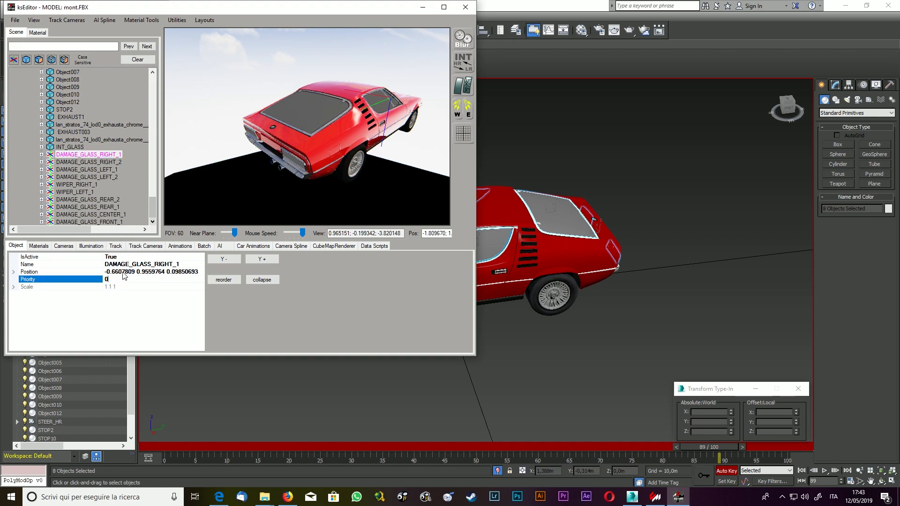
{"action": "left_click", "coordinate": [224, 280]}
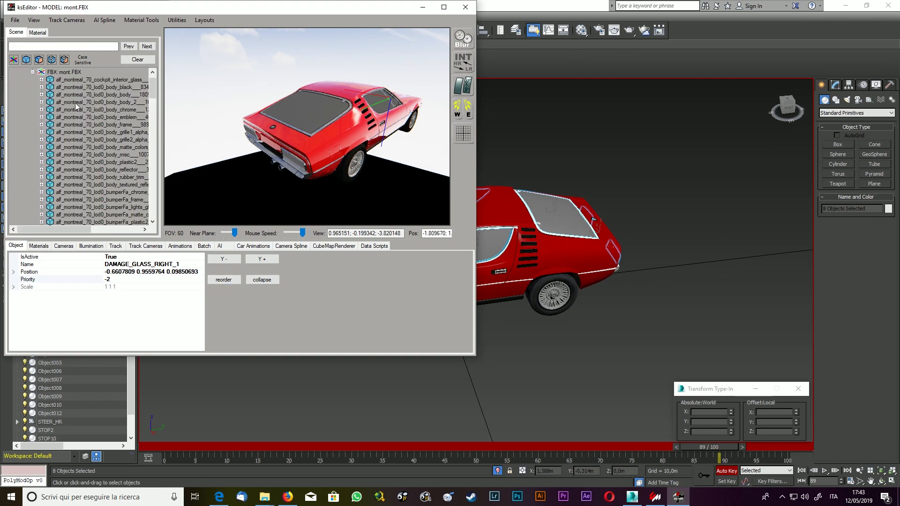
Set the DAMAGE_GLASS_RIGHT_2 node's priority to -2 and reorder the scene.
{"action": "left_click_drag", "start_coordinate": [153, 89], "coordinate": [149, 232]}
{"action": "left_click", "coordinate": [97, 155]}
{"action": "left_click", "coordinate": [153, 278]}
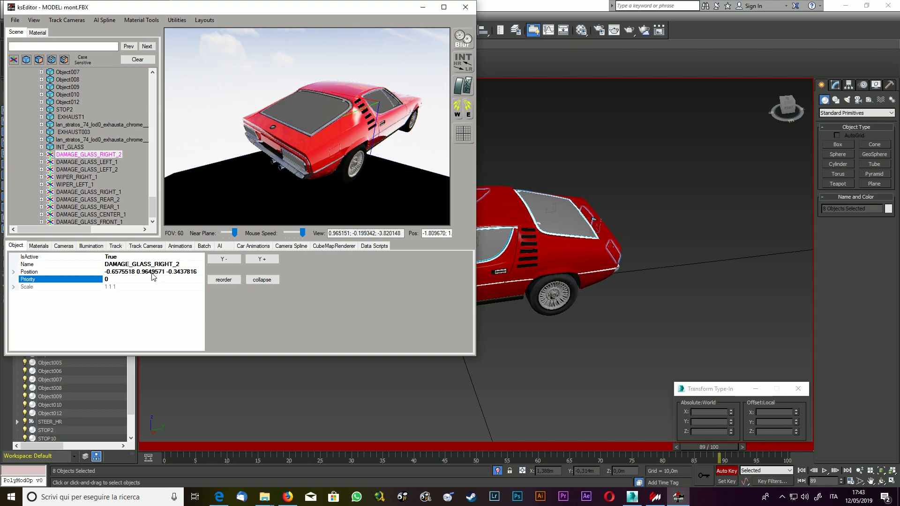
{"action": "type", "text": "-2"}
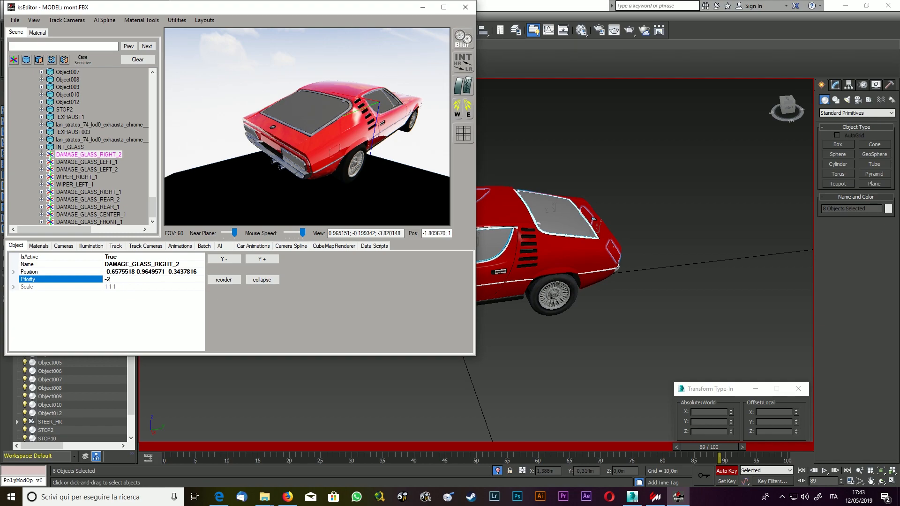
{"action": "left_click", "coordinate": [223, 279]}
Expand the model hierarchy, give the DAMAGE_GLASS_LEFT_1 node a priority of -2 and reorder the scene.
{"action": "left_click", "coordinate": [24, 80]}
{"action": "left_click", "coordinate": [32, 87]}
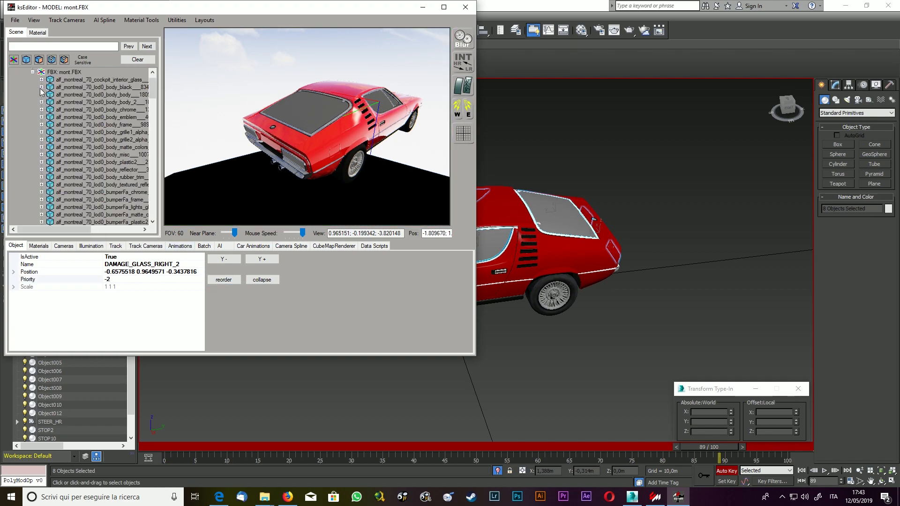
{"action": "left_click_drag", "start_coordinate": [153, 96], "coordinate": [142, 220]}
{"action": "left_click", "coordinate": [87, 155]}
{"action": "left_click", "coordinate": [113, 279]}
{"action": "key", "text": "BackSpace"}
{"action": "type", "text": "-2"}
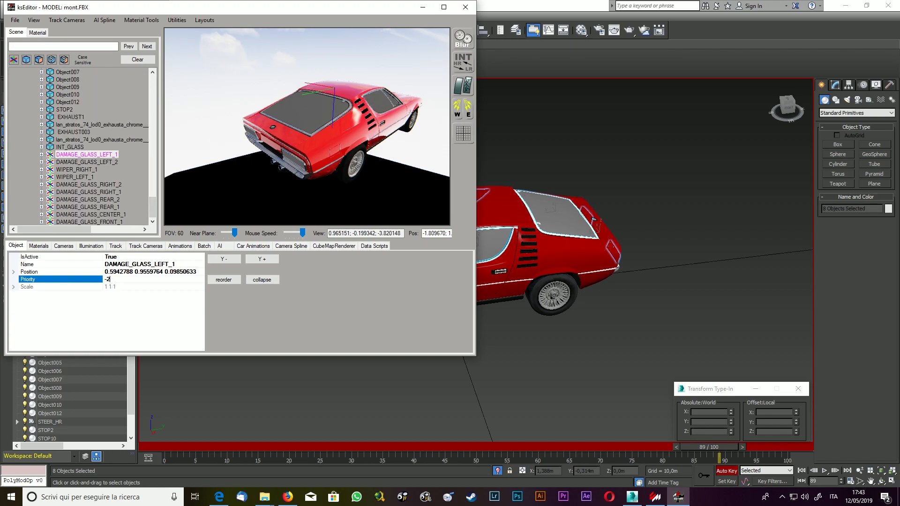
{"action": "left_click", "coordinate": [222, 280]}
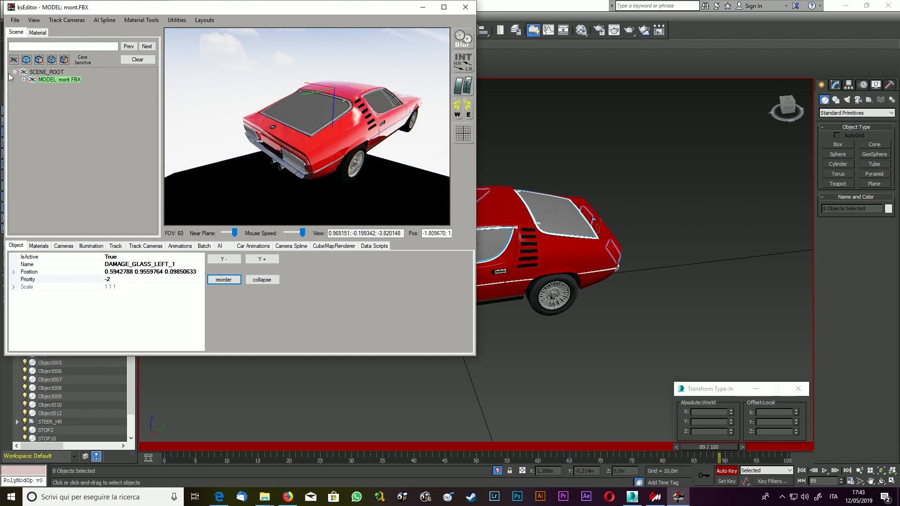
Change the DAMAGE_GLASS_LEFT_2 node's priority to -2 and reorder the scene.
{"action": "left_click", "coordinate": [32, 87]}
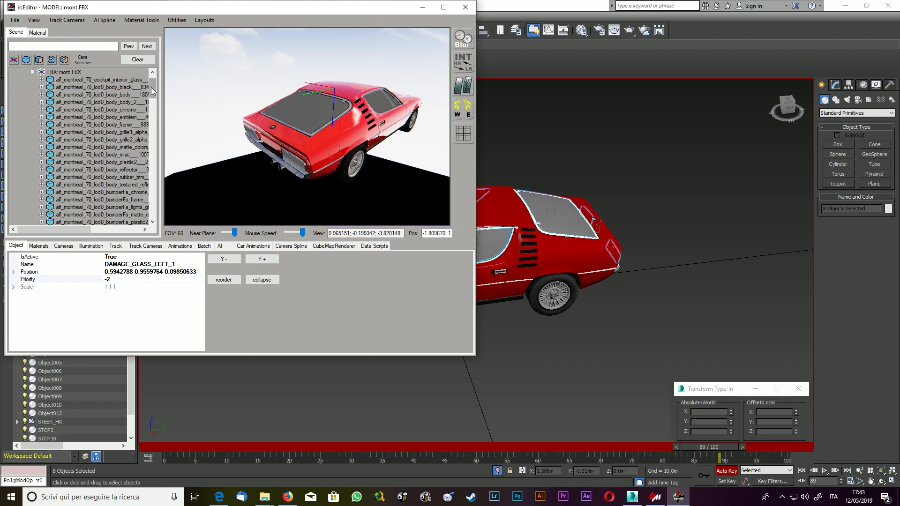
{"action": "left_click_drag", "start_coordinate": [151, 87], "coordinate": [154, 215]}
{"action": "left_click", "coordinate": [87, 154]}
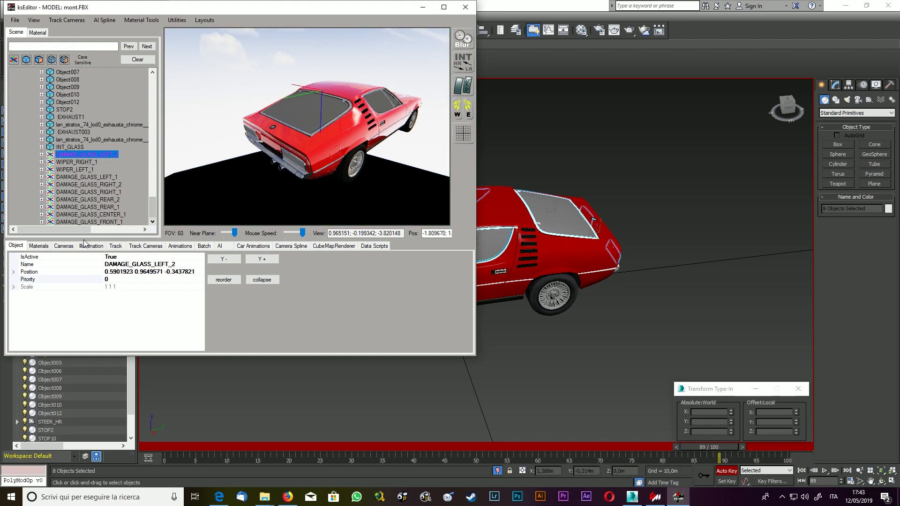
{"action": "left_click", "coordinate": [107, 279]}
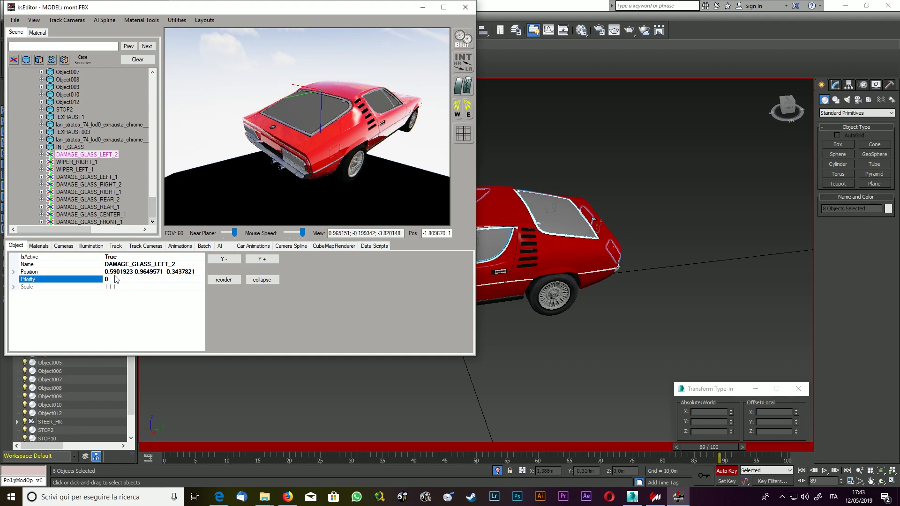
{"action": "type", "text": "-2"}
{"action": "left_click", "coordinate": [225, 279]}
Expand the model hierarchy and open the left and right DAMAGE_GLASS nodes down to their meshes.
{"action": "left_click", "coordinate": [23, 80]}
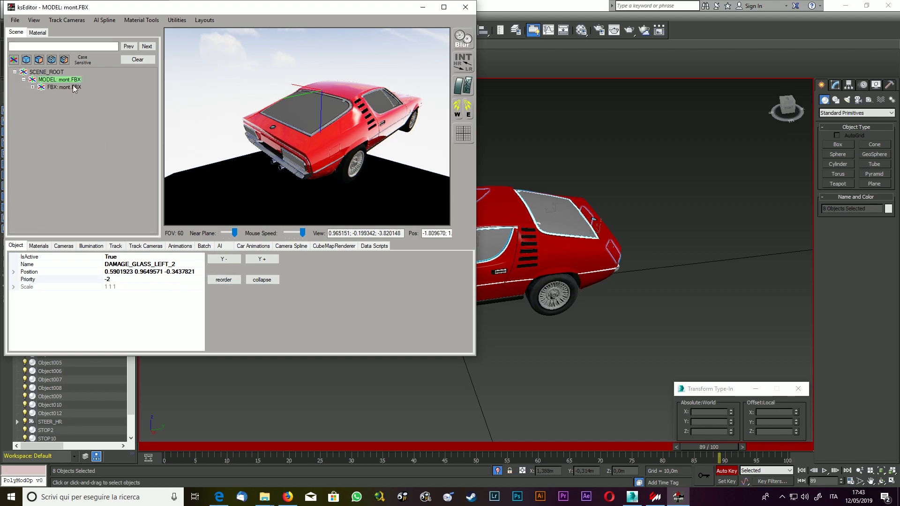
{"action": "left_click", "coordinate": [33, 86]}
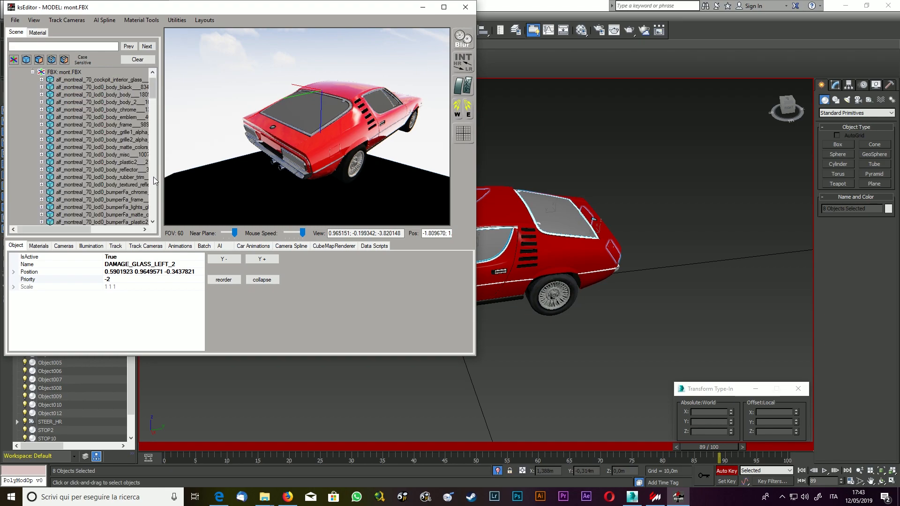
{"action": "left_click_drag", "start_coordinate": [153, 83], "coordinate": [152, 218]}
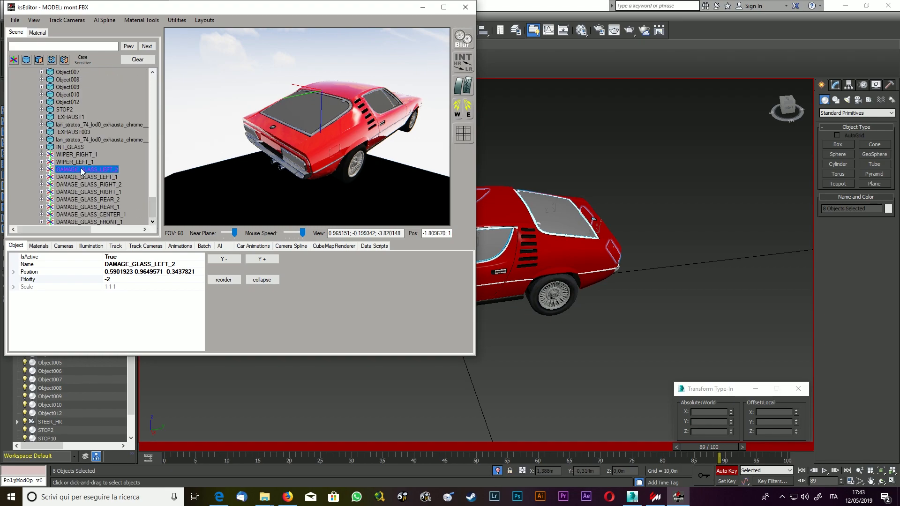
{"action": "left_click", "coordinate": [41, 170]}
{"action": "left_click", "coordinate": [50, 178]}
{"action": "left_click", "coordinate": [41, 192]}
{"action": "left_click", "coordinate": [50, 200]}
{"action": "left_click", "coordinate": [41, 215]}
{"action": "left_click", "coordinate": [51, 223]}
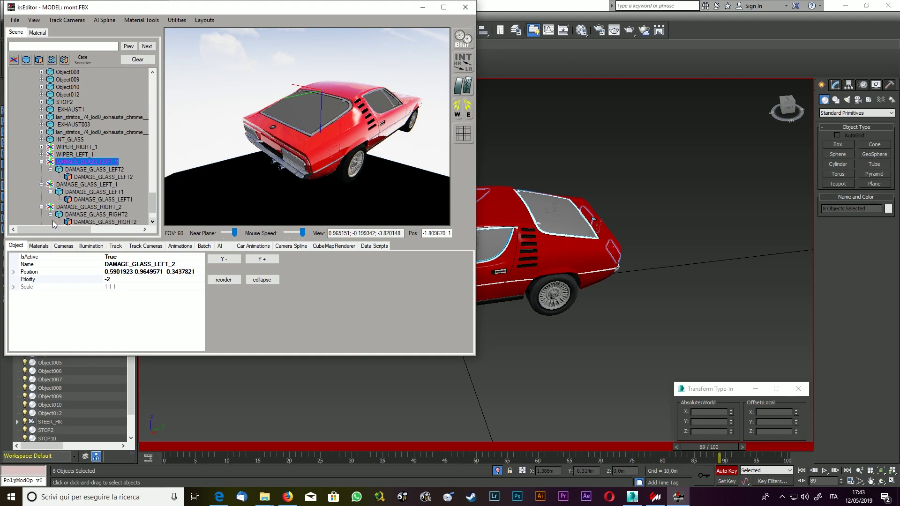
{"action": "scroll", "coordinate": [98, 193], "scroll_direction": "down", "scroll_amount": 2}
{"action": "left_click", "coordinate": [41, 192]}
{"action": "left_click", "coordinate": [50, 199]}
{"action": "scroll", "coordinate": [50, 201], "scroll_direction": "down", "scroll_amount": 1}
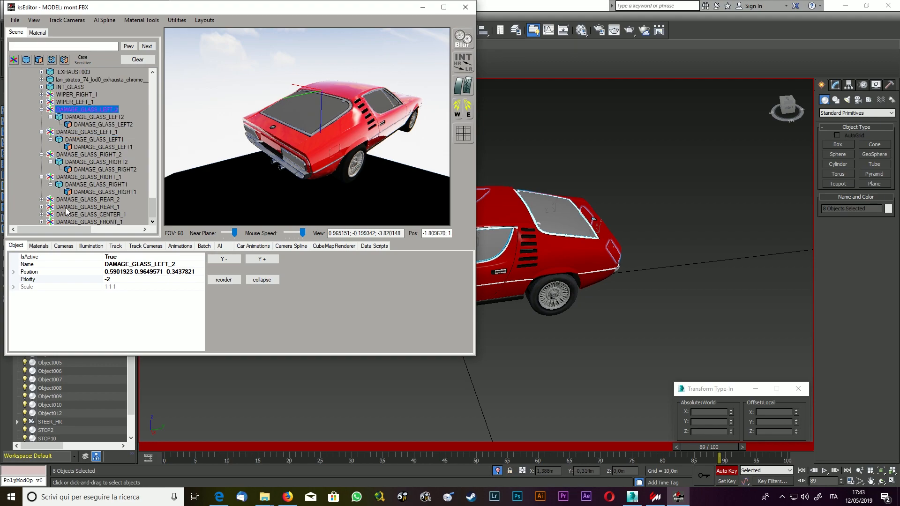
Expand the rear, center and front DAMAGE_GLASS nodes down to their meshes.
{"action": "left_click", "coordinate": [42, 200]}
{"action": "left_click", "coordinate": [50, 207]}
{"action": "left_click", "coordinate": [41, 221]}
{"action": "scroll", "coordinate": [42, 221], "scroll_direction": "down", "scroll_amount": 1}
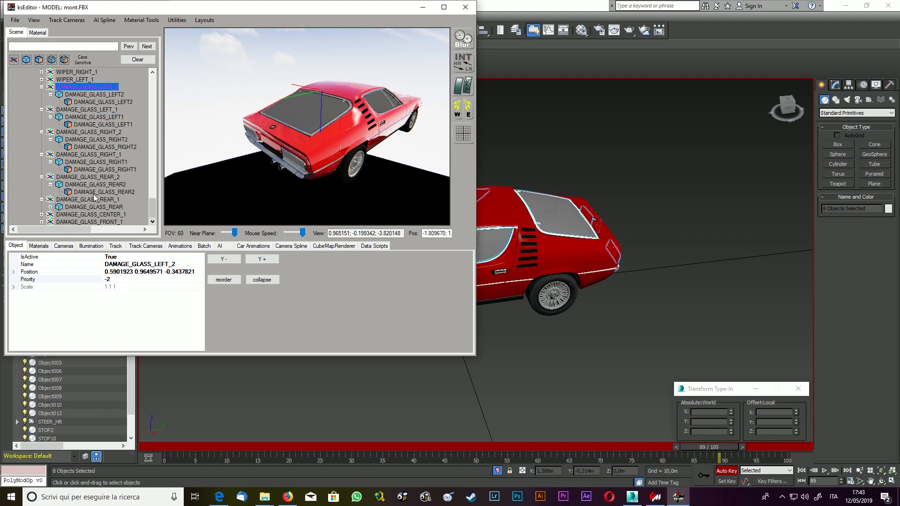
{"action": "left_click", "coordinate": [50, 207]}
{"action": "scroll", "coordinate": [91, 181], "scroll_direction": "down", "scroll_amount": 1}
{"action": "left_click", "coordinate": [41, 215]}
{"action": "scroll", "coordinate": [84, 202], "scroll_direction": "down", "scroll_amount": 1}
{"action": "left_click", "coordinate": [50, 214]}
{"action": "scroll", "coordinate": [89, 188], "scroll_direction": "down", "scroll_amount": 1}
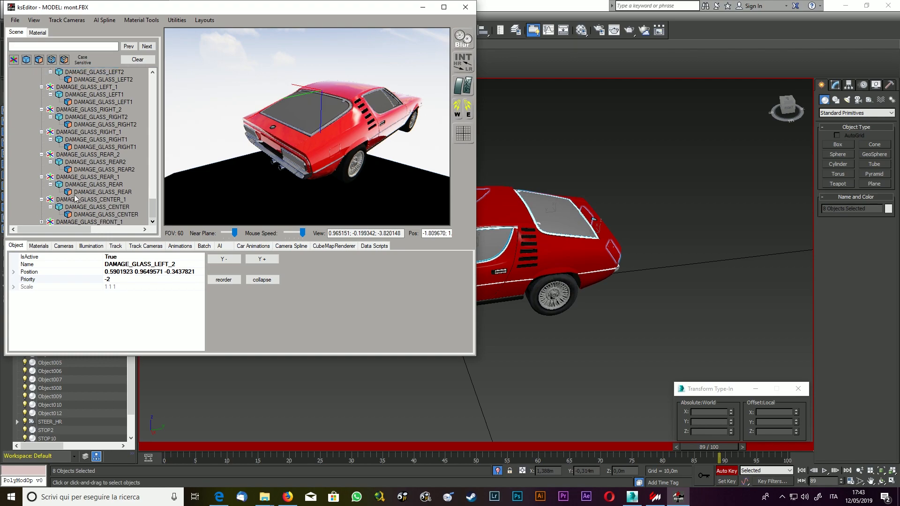
{"action": "left_click", "coordinate": [41, 222]}
{"action": "left_click", "coordinate": [50, 221]}
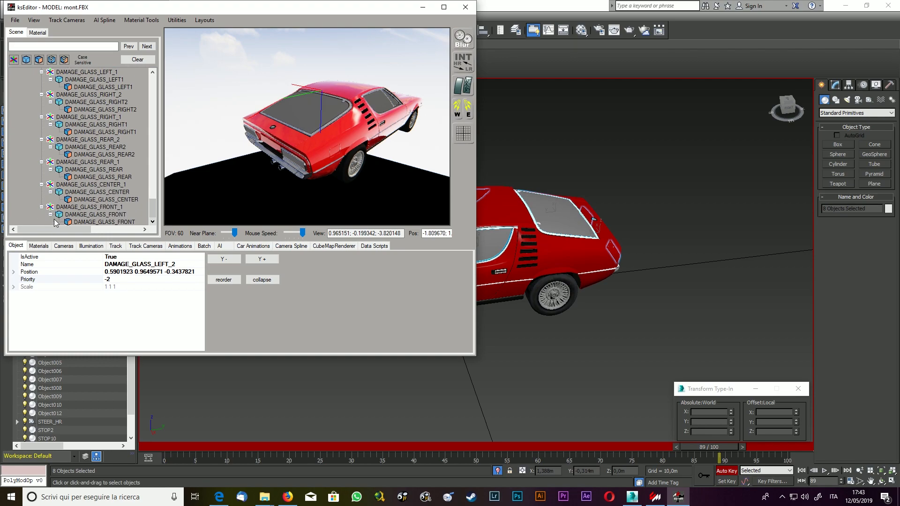
{"action": "scroll", "coordinate": [94, 188], "scroll_direction": "up", "scroll_amount": 2}
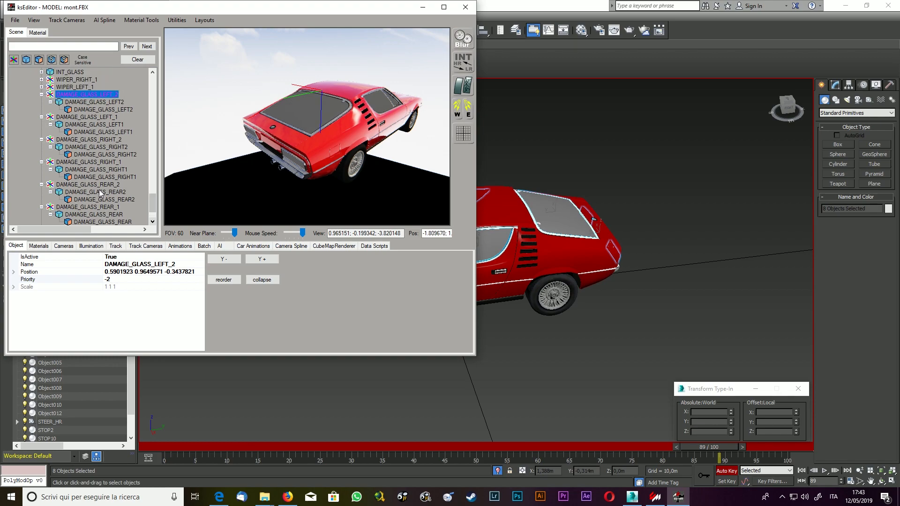
Set CastShadow to False and IsTransparent to True on the DAMAGE_GLASS_LEFT2 mesh.
{"action": "left_click", "coordinate": [112, 109]}
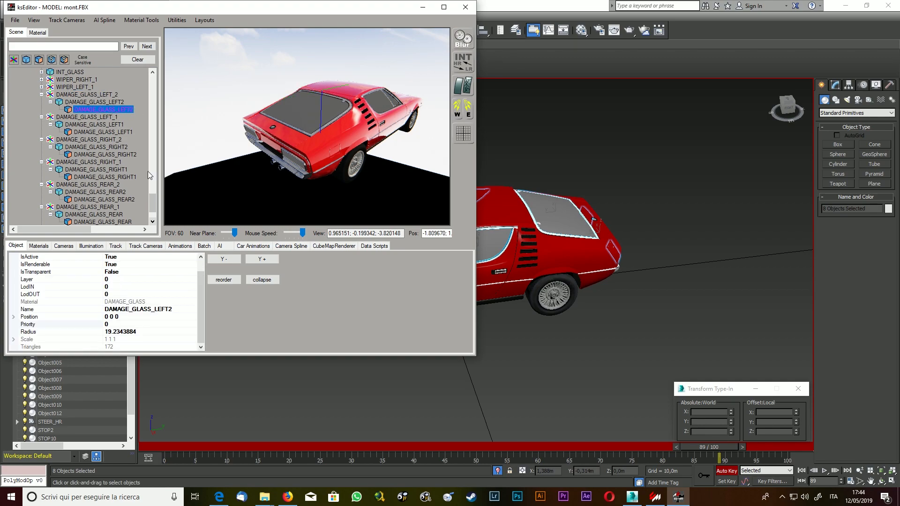
{"action": "left_click_drag", "start_coordinate": [200, 292], "coordinate": [201, 253]}
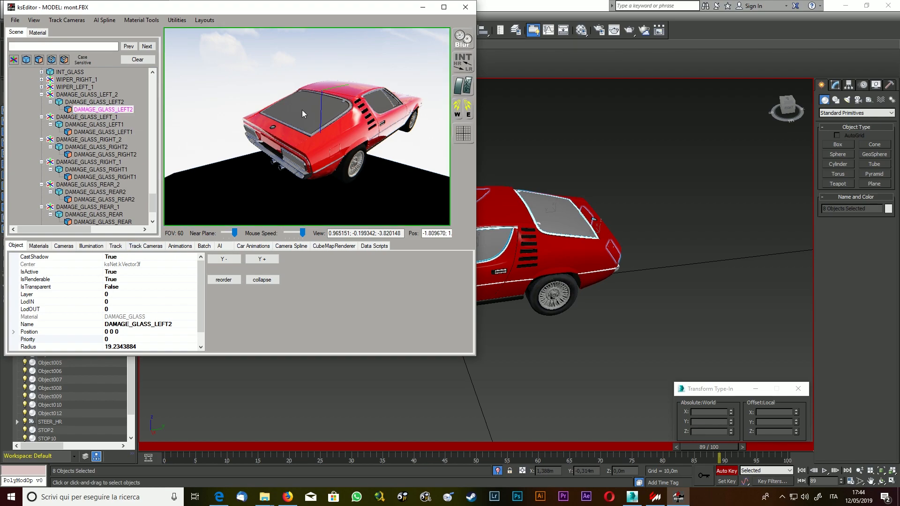
{"action": "left_click", "coordinate": [129, 257]}
{"action": "double_click", "coordinate": [128, 257]}
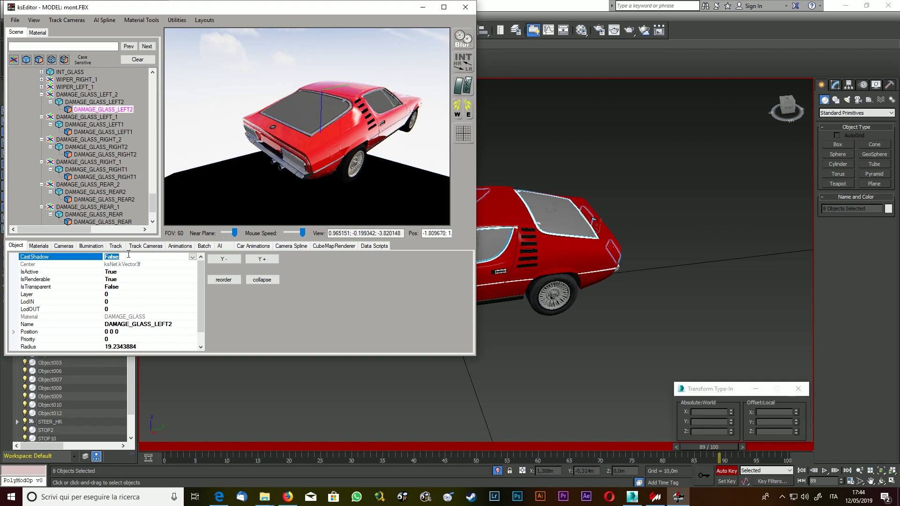
{"action": "left_click", "coordinate": [125, 287]}
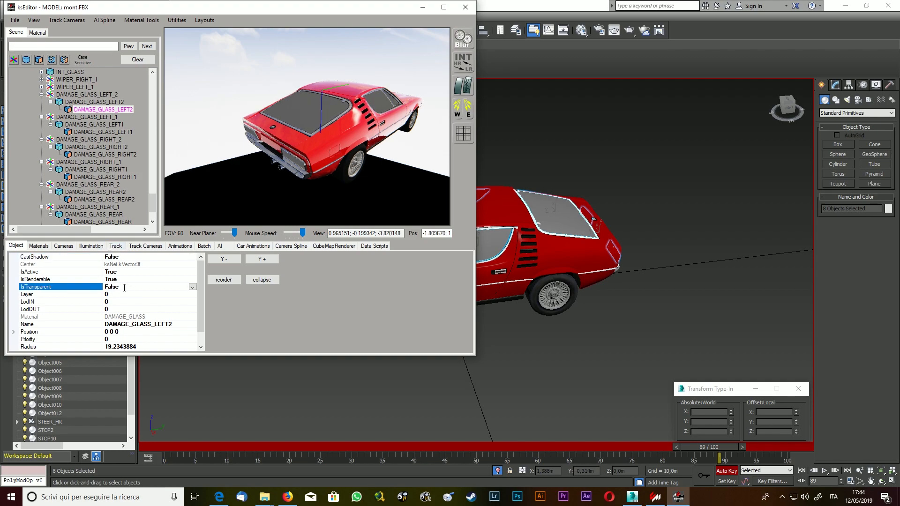
{"action": "double_click", "coordinate": [125, 286]}
Turn CastShadow to False and IsTransparent to True for the DAMAGE_GLASS_LEFT1 mesh.
{"action": "left_click", "coordinate": [107, 133]}
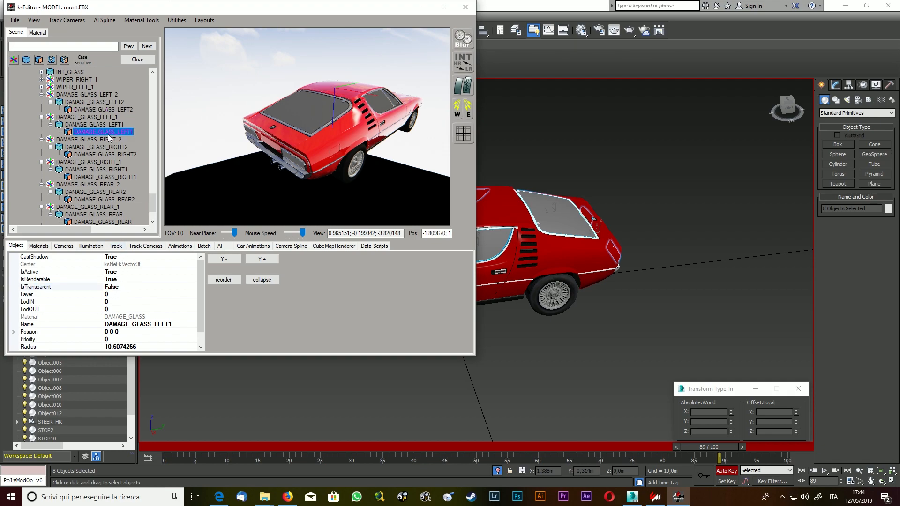
{"action": "left_click", "coordinate": [130, 256]}
{"action": "double_click", "coordinate": [130, 257]}
{"action": "left_click", "coordinate": [129, 287]}
{"action": "double_click", "coordinate": [129, 287]}
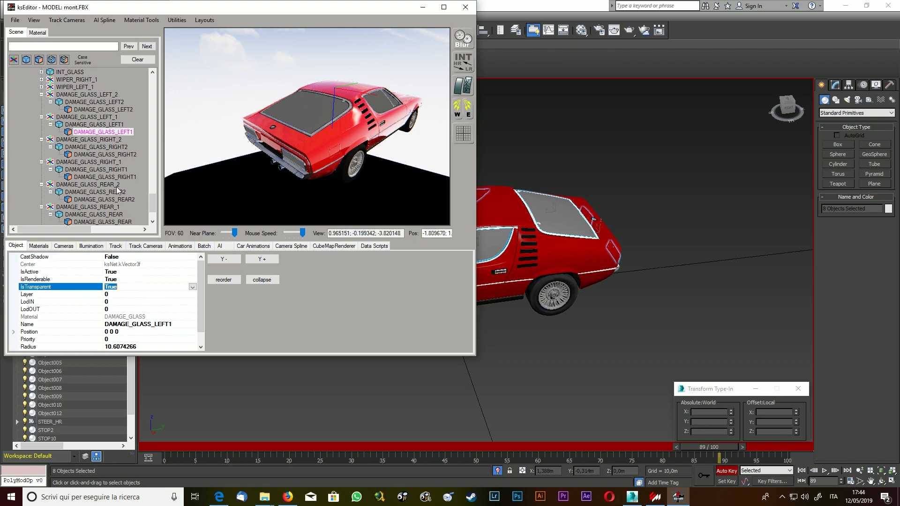
Set CastShadow to False and IsTransparent to True on the DAMAGE_GLASS_RIGHT2 and DAMAGE_GLASS_RIGHT1 meshes.
{"action": "left_click", "coordinate": [104, 153]}
{"action": "left_click", "coordinate": [132, 257]}
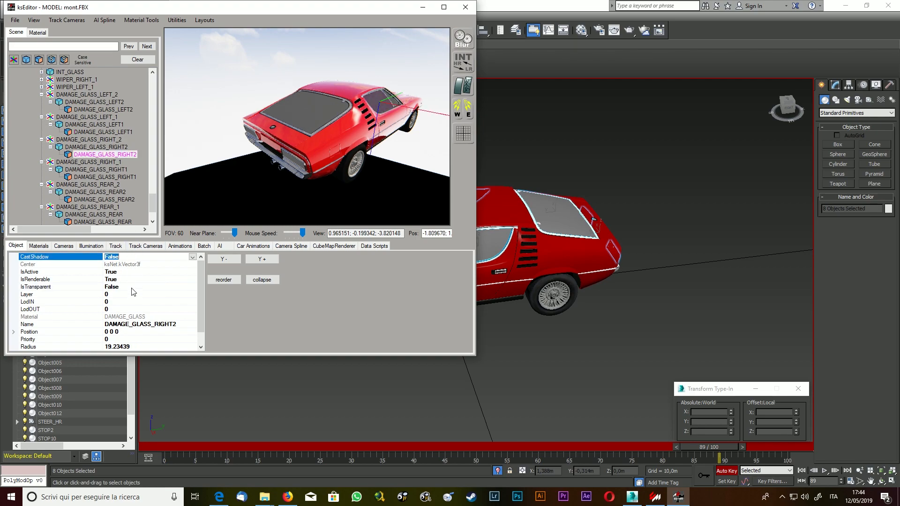
{"action": "left_click", "coordinate": [132, 287]}
{"action": "left_click", "coordinate": [105, 177]}
{"action": "left_click", "coordinate": [132, 257]}
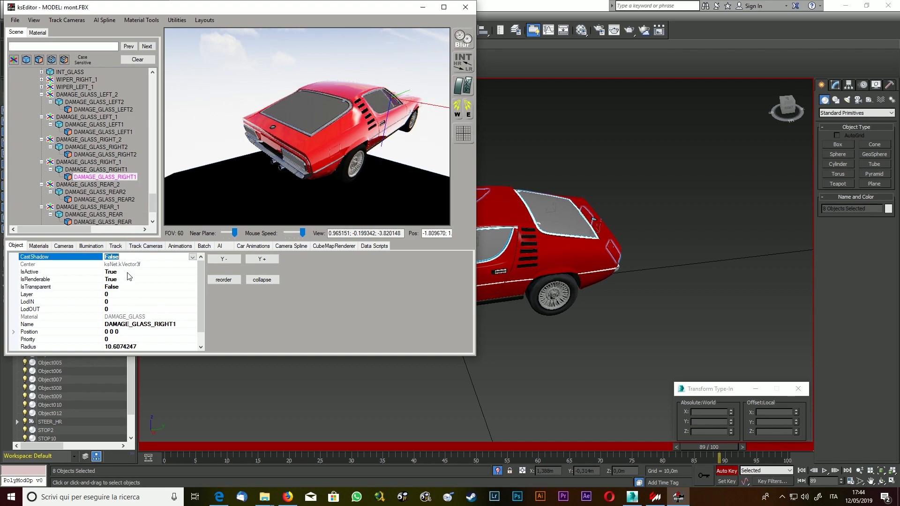
{"action": "left_click", "coordinate": [127, 287]}
Set CastShadow to False and IsTransparent to True on the DAMAGE_GLASS_REAR2 and DAMAGE_GLASS_REAR meshes, and recheck both.
{"action": "left_click", "coordinate": [99, 199]}
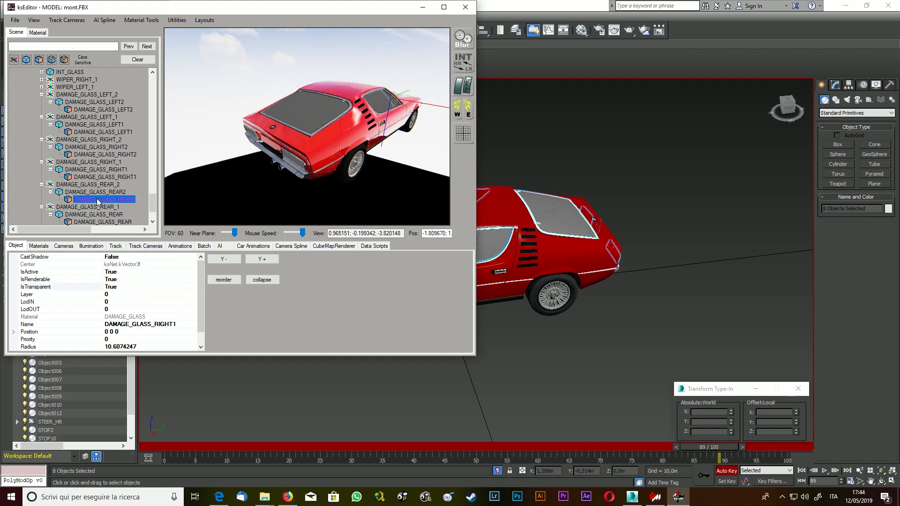
{"action": "left_click", "coordinate": [134, 257]}
{"action": "left_click", "coordinate": [126, 287]}
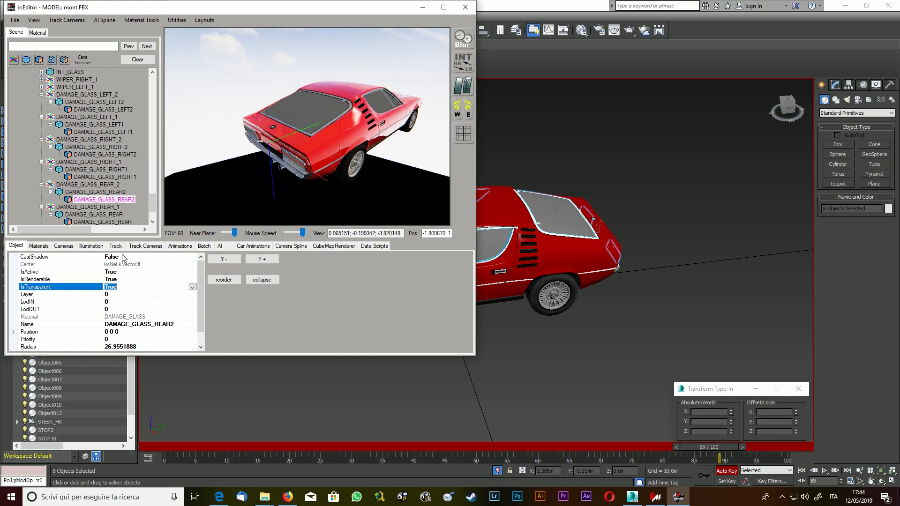
{"action": "left_click", "coordinate": [112, 222]}
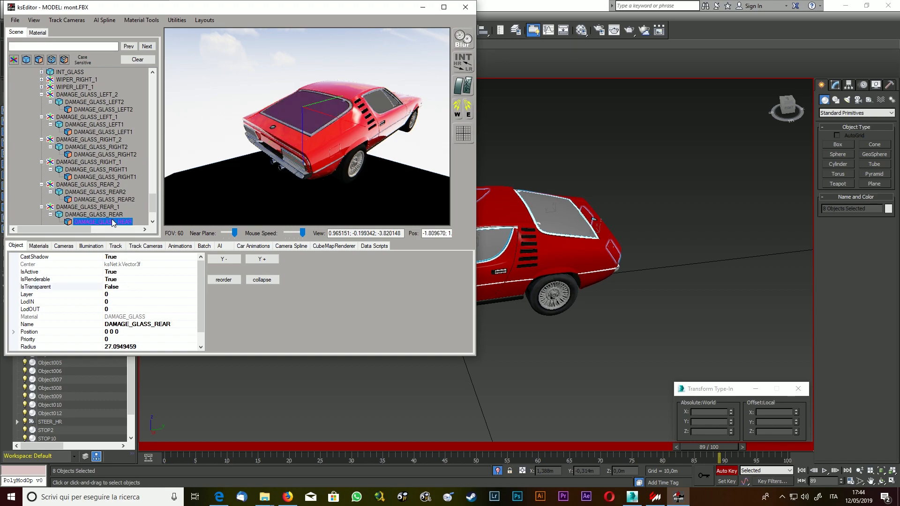
{"action": "double_click", "coordinate": [134, 257]}
{"action": "double_click", "coordinate": [130, 287]}
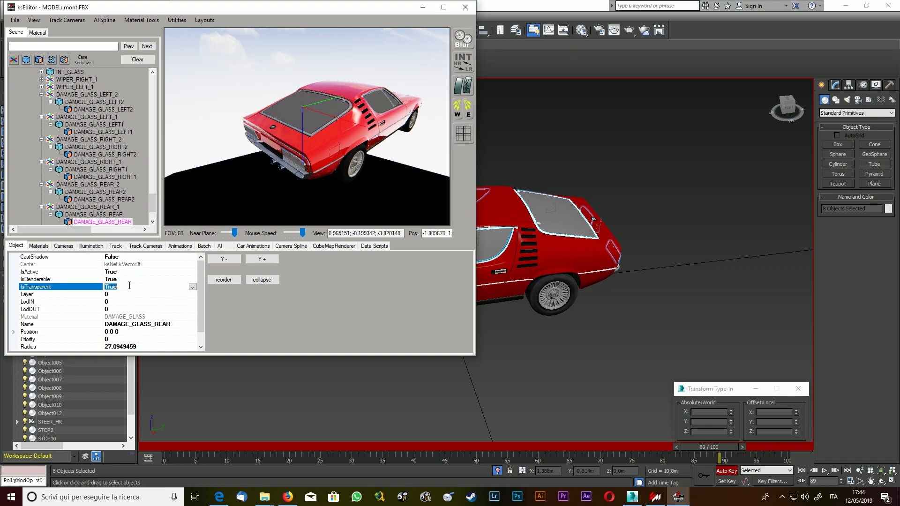
{"action": "left_click", "coordinate": [111, 199]}
{"action": "scroll", "coordinate": [154, 202], "scroll_direction": "down", "scroll_amount": 2}
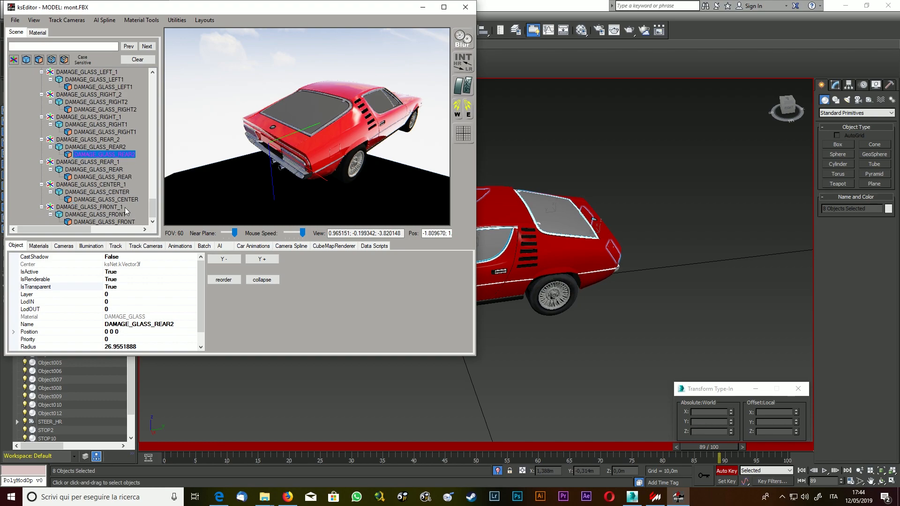
{"action": "left_click", "coordinate": [104, 177]}
Set CastShadow to False and IsTransparent to True on the DAMAGE_GLASS_CENTER and DAMAGE_GLASS_FRONT meshes.
{"action": "left_click", "coordinate": [111, 200]}
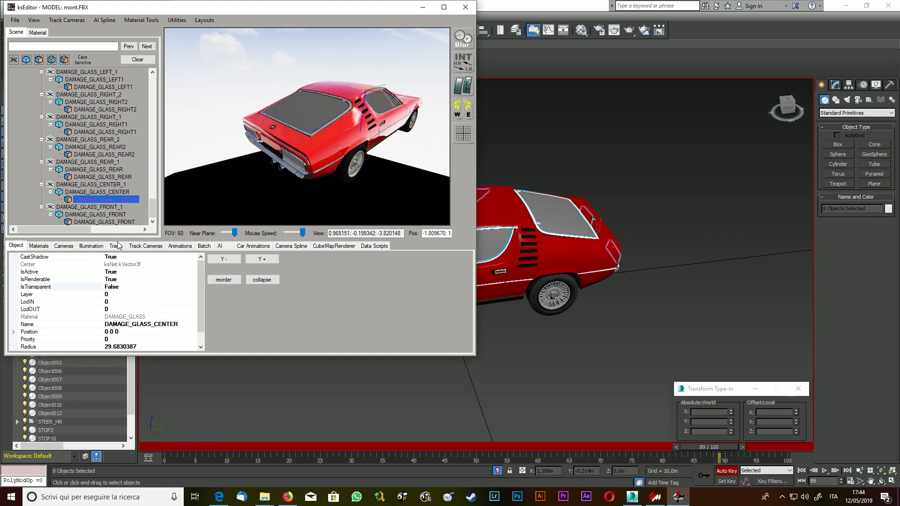
{"action": "left_click", "coordinate": [123, 257]}
{"action": "double_click", "coordinate": [128, 286]}
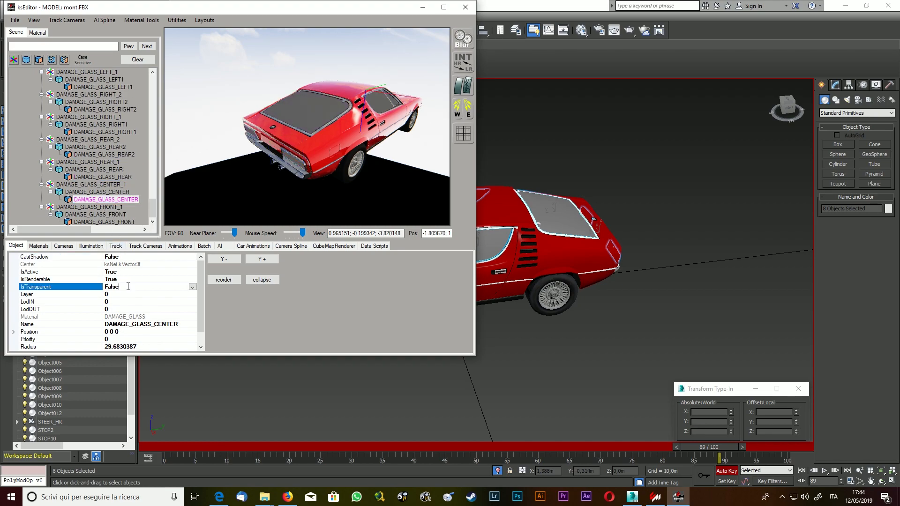
{"action": "left_click", "coordinate": [113, 221]}
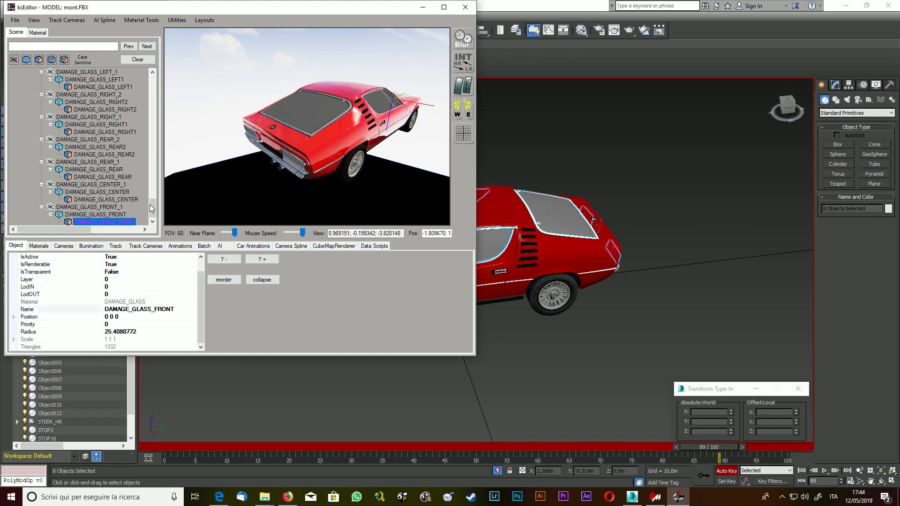
{"action": "left_click_drag", "start_coordinate": [201, 331], "coordinate": [201, 261]}
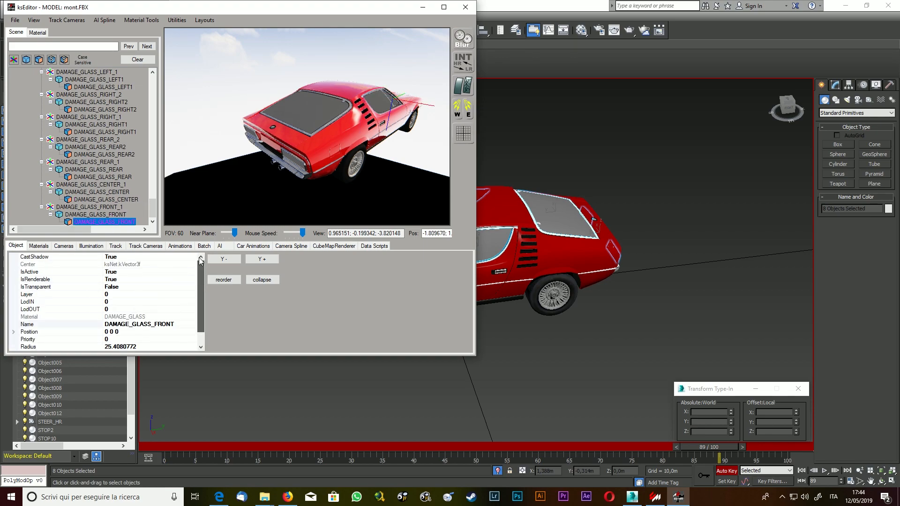
{"action": "double_click", "coordinate": [131, 257]}
{"action": "double_click", "coordinate": [131, 287]}
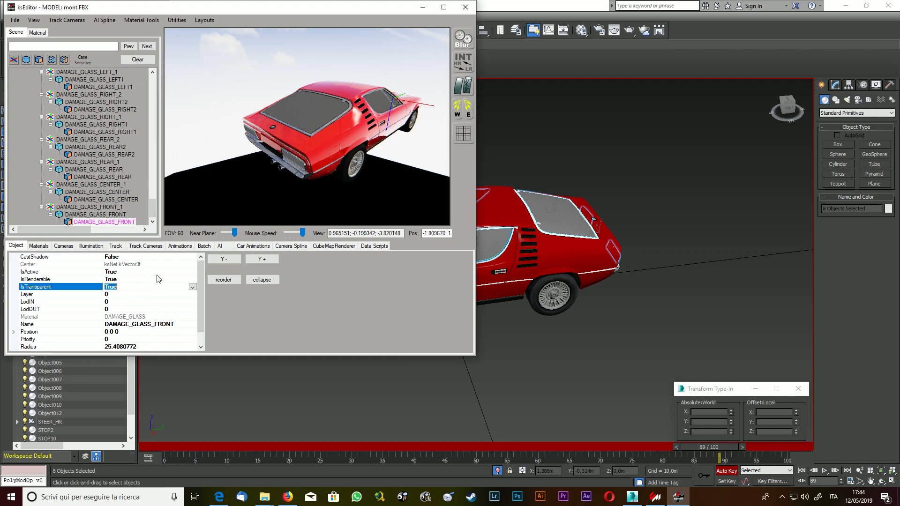
Set CastShadow to False and IsTransparent to True on the INT_GLASS mesh.
{"action": "left_click_drag", "start_coordinate": [309, 148], "coordinate": [286, 157]}
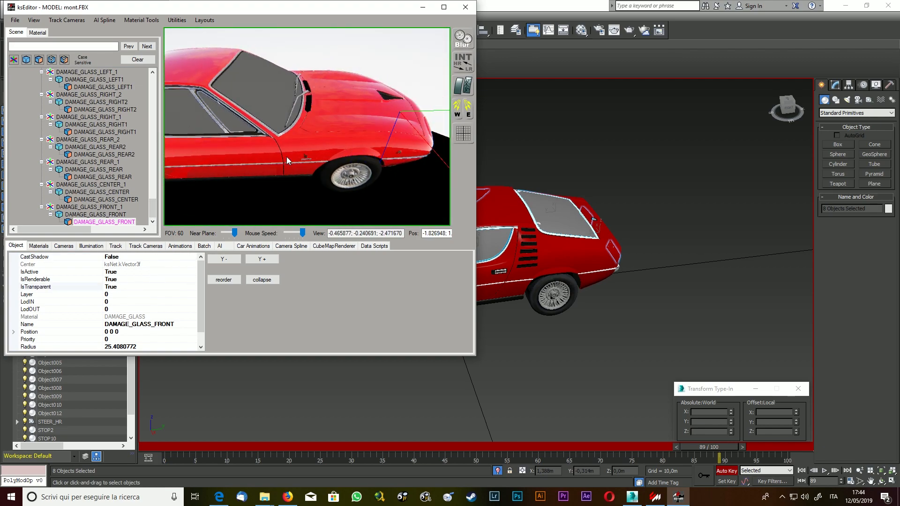
{"action": "left_click", "coordinate": [469, 88]}
{"action": "left_click", "coordinate": [468, 87]}
{"action": "left_click_drag", "start_coordinate": [219, 113], "coordinate": [204, 111]}
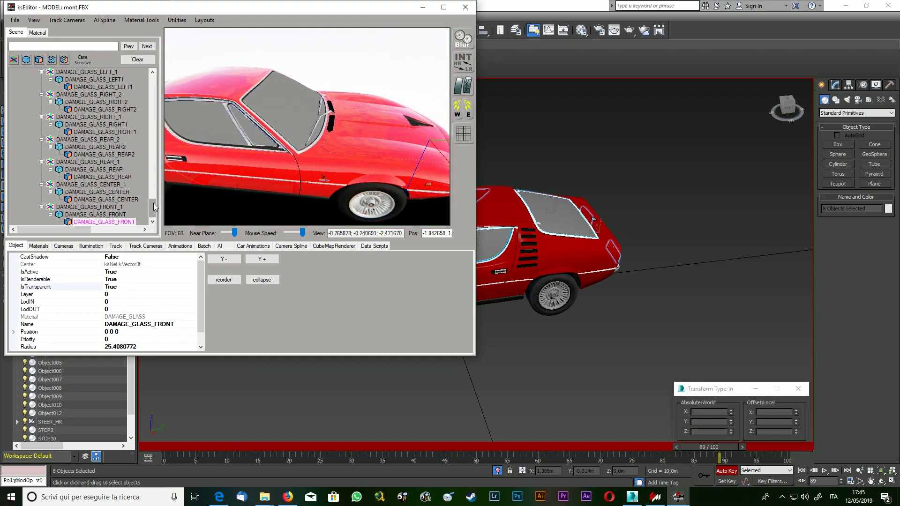
{"action": "left_click_drag", "start_coordinate": [155, 208], "coordinate": [158, 185]}
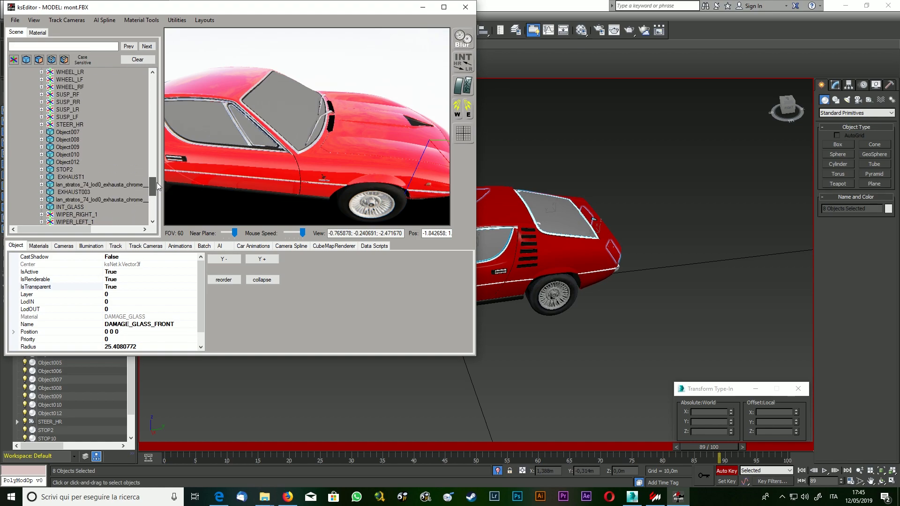
{"action": "scroll", "coordinate": [157, 181], "scroll_direction": "down", "scroll_amount": 3}
{"action": "left_click", "coordinate": [41, 140]}
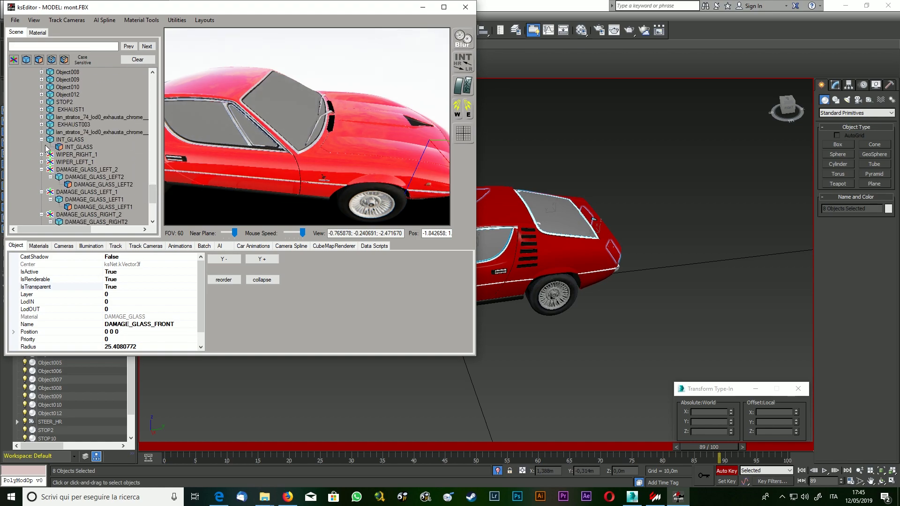
{"action": "left_click", "coordinate": [73, 146]}
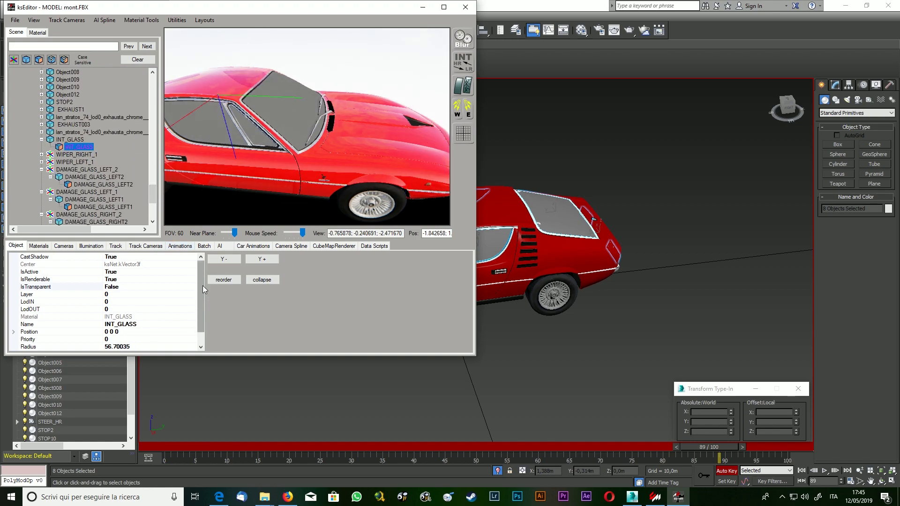
{"action": "left_click", "coordinate": [126, 256]}
{"action": "double_click", "coordinate": [128, 257]}
{"action": "left_click", "coordinate": [131, 287]}
{"action": "double_click", "coordinate": [131, 286]}
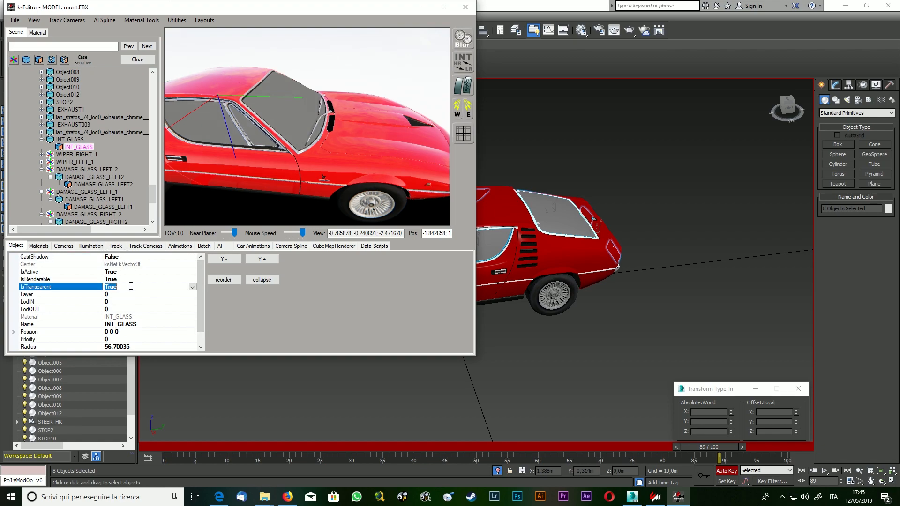
Assign the ksBrokenGlass shader to the DAMAGE_GLASS material through the DAMAGE_GLASS_LEFT1 mesh.
{"action": "left_click", "coordinate": [212, 151]}
{"action": "left_click_drag", "start_coordinate": [249, 148], "coordinate": [236, 148]}
{"action": "left_click_drag", "start_coordinate": [153, 194], "coordinate": [153, 208]}
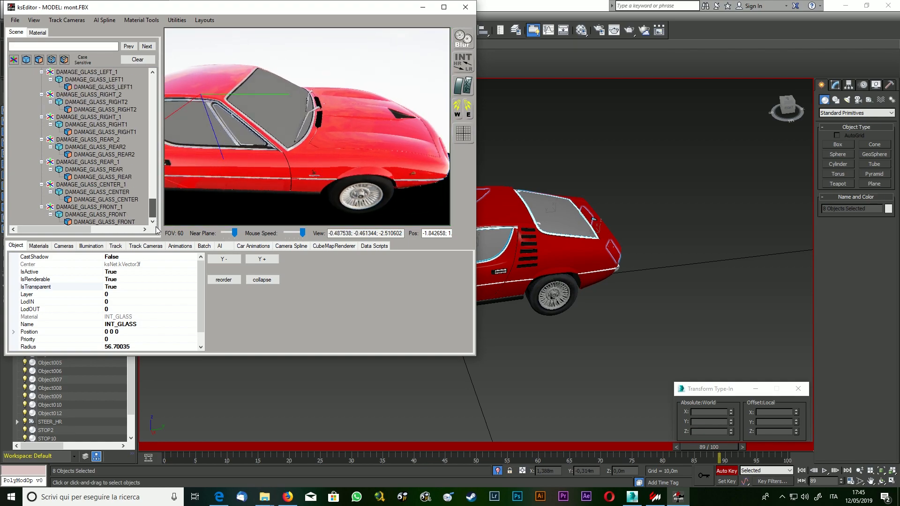
{"action": "left_click", "coordinate": [95, 87]}
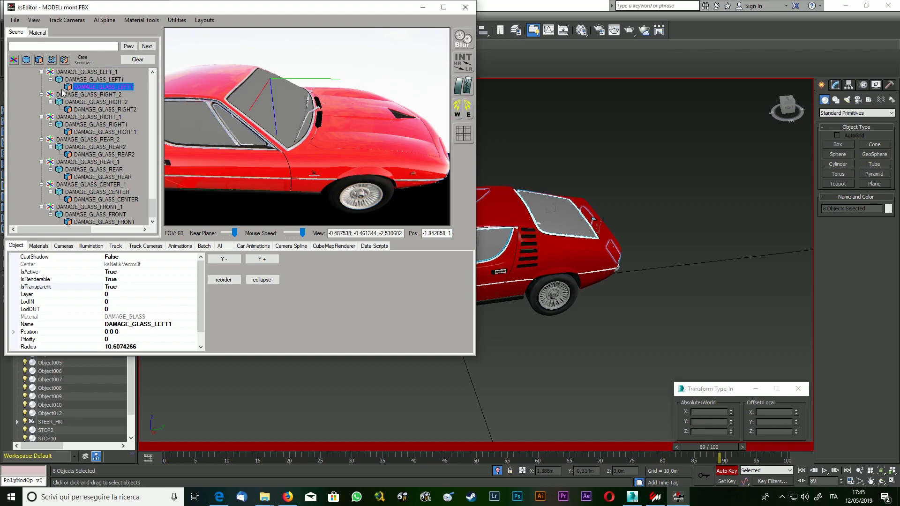
{"action": "left_click", "coordinate": [36, 33]}
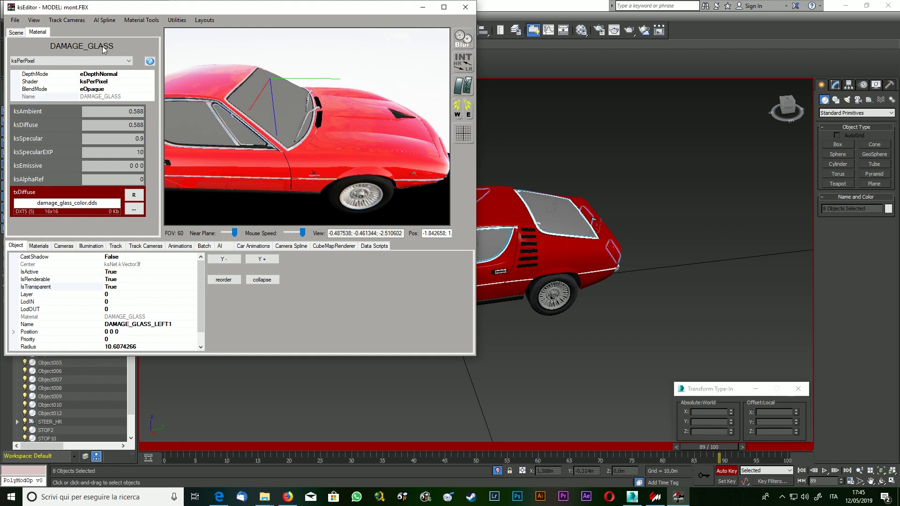
{"action": "left_click", "coordinate": [96, 61]}
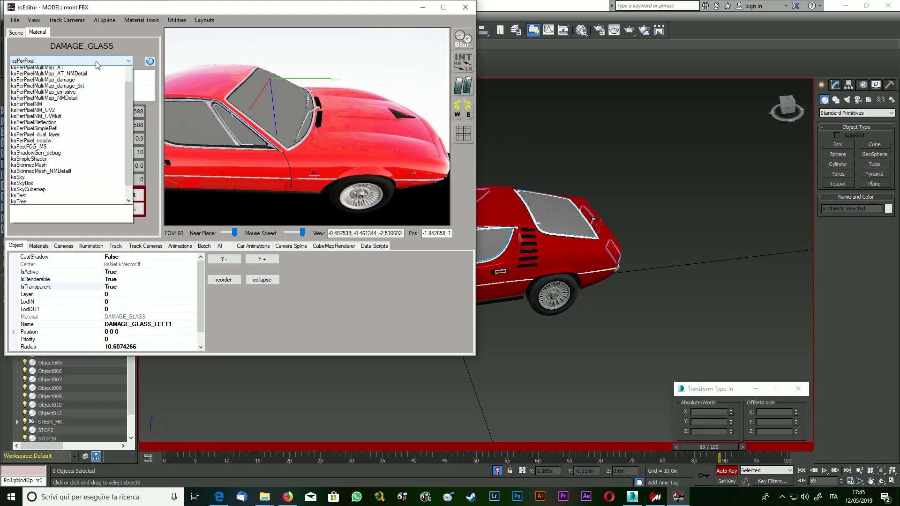
{"action": "left_click_drag", "start_coordinate": [129, 139], "coordinate": [126, 78]}
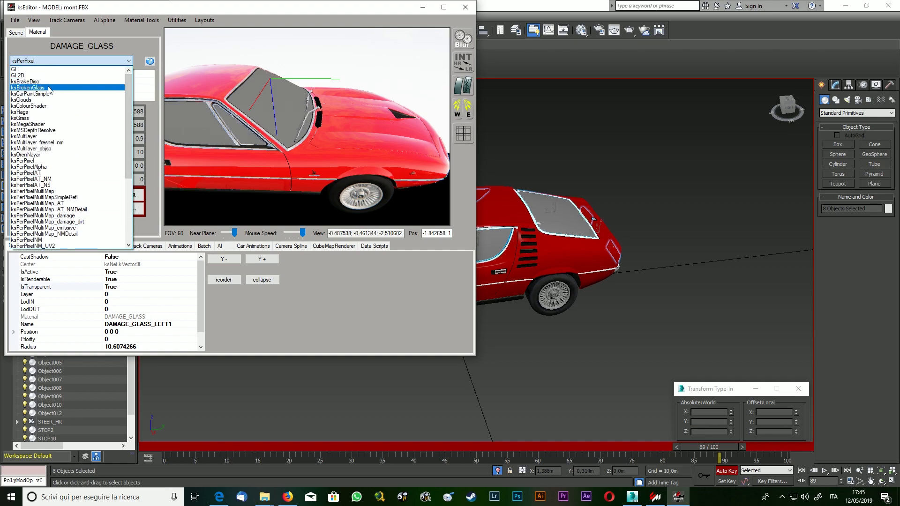
{"action": "left_click", "coordinate": [28, 87]}
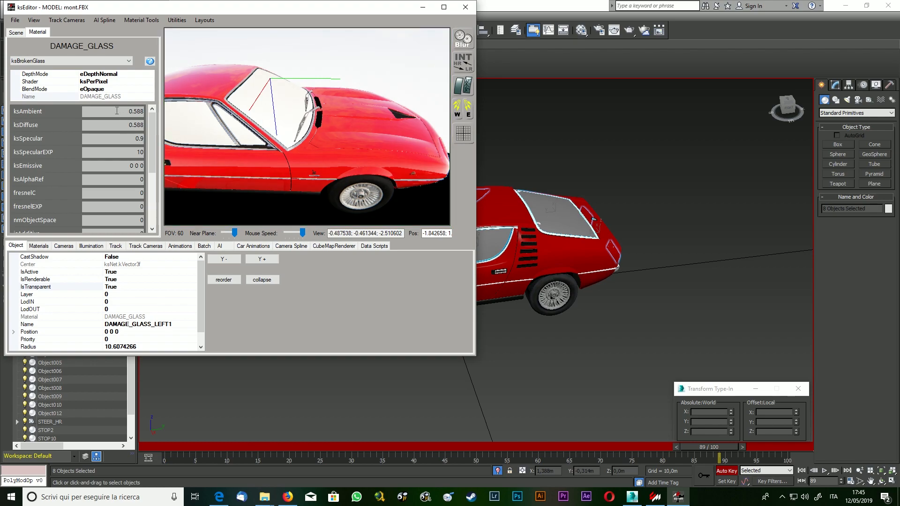
Change the DAMAGE_GLASS material's BlendMode to eAlphaBlend.
{"action": "left_click", "coordinate": [110, 88]}
{"action": "left_click", "coordinate": [146, 89]}
{"action": "left_click", "coordinate": [120, 105]}
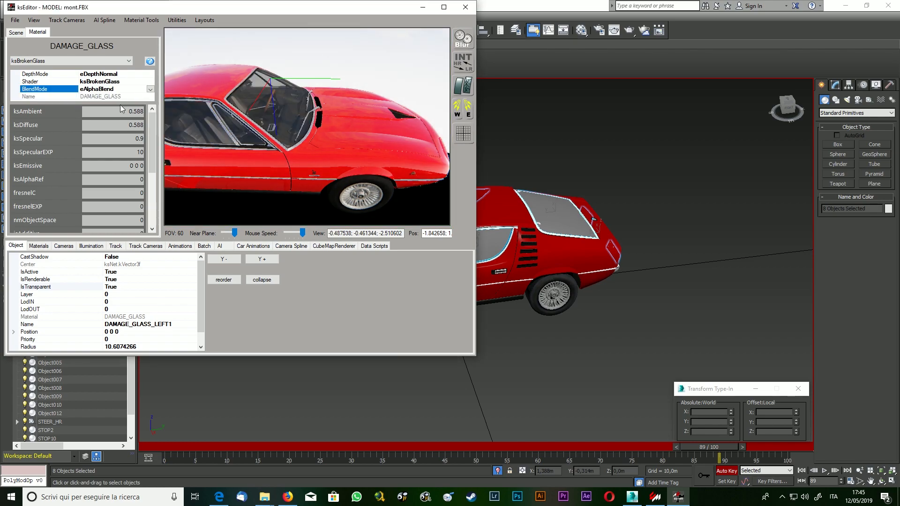
{"action": "left_click", "coordinate": [324, 117]}
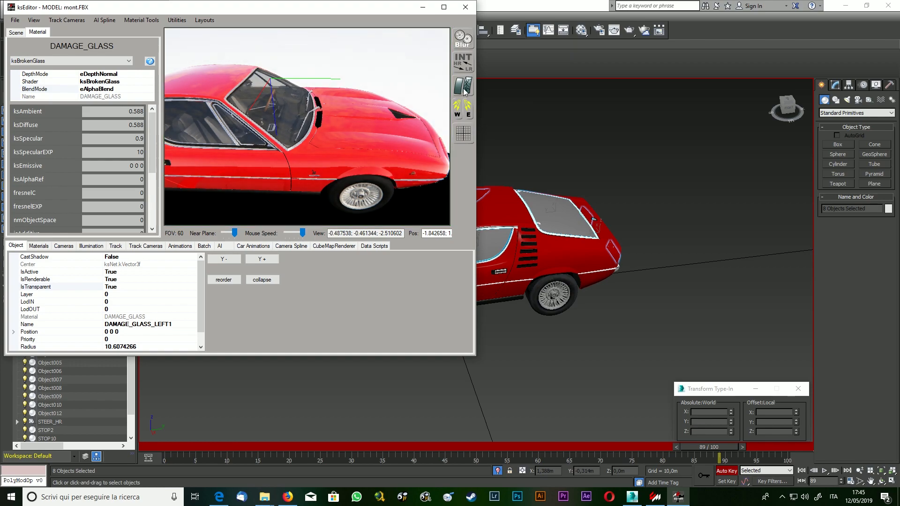
Switch to the AC_Pipeline PDF in Edge and look up the ksBrokenGlass parameters and textures for damage glass.
{"action": "mouse_move", "coordinate": [154, 127]}
{"action": "left_mouse_down"}
{"action": "mouse_move", "coordinate": [156, 192]}
{"action": "mouse_move", "coordinate": [154, 115]}
{"action": "left_mouse_up"}
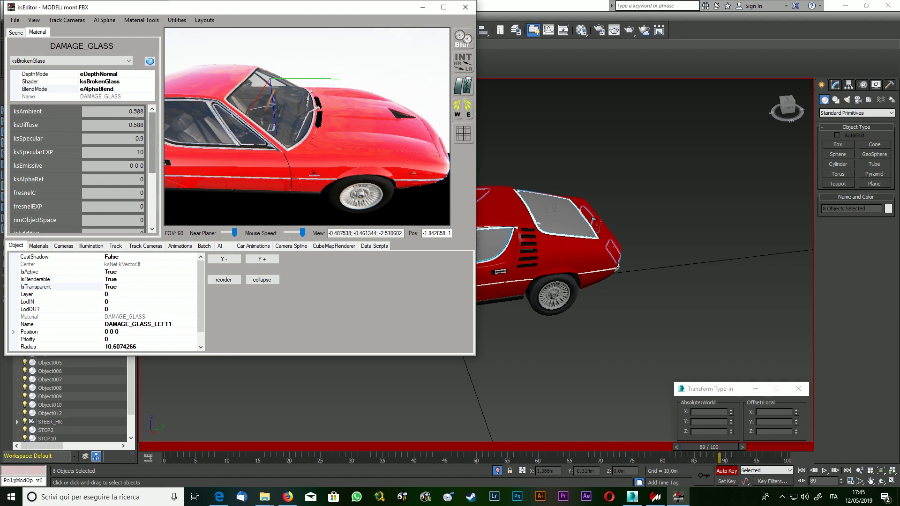
{"action": "double_click", "coordinate": [126, 111]}
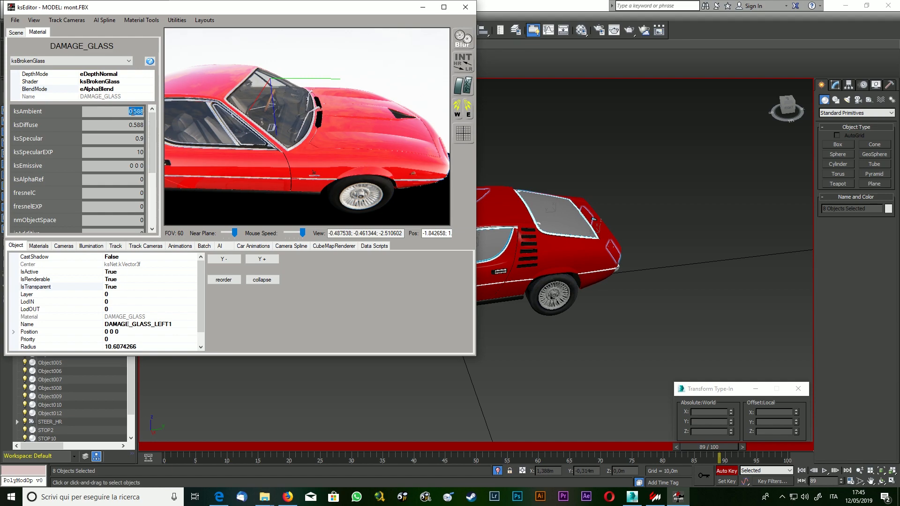
{"action": "left_click", "coordinate": [219, 497]}
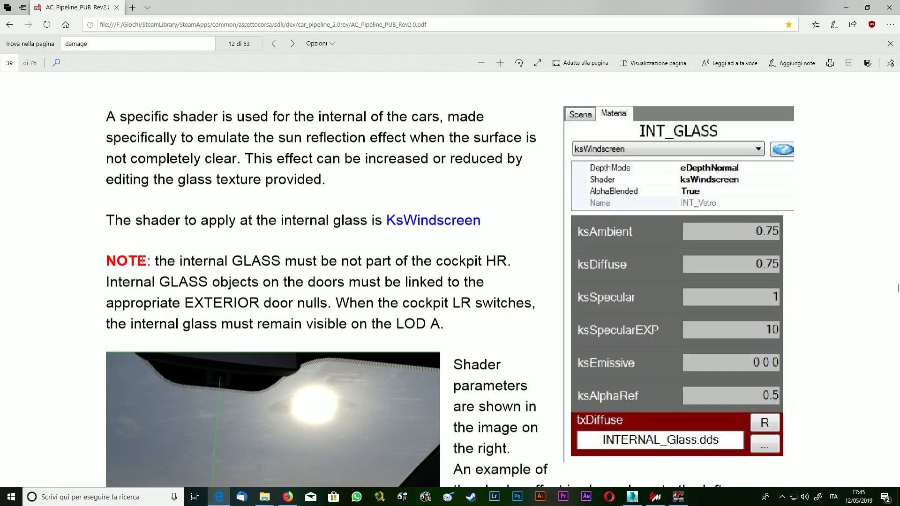
{"action": "scroll", "coordinate": [443, 207], "scroll_direction": "down", "scroll_amount": 20}
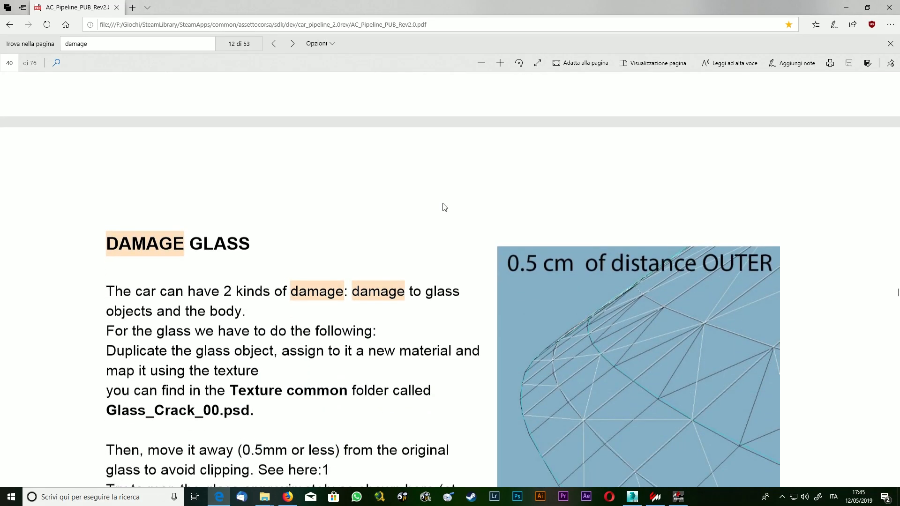
{"action": "scroll", "coordinate": [444, 208], "scroll_direction": "down", "scroll_amount": 9}
{"action": "scroll", "coordinate": [442, 208], "scroll_direction": "down", "scroll_amount": 15}
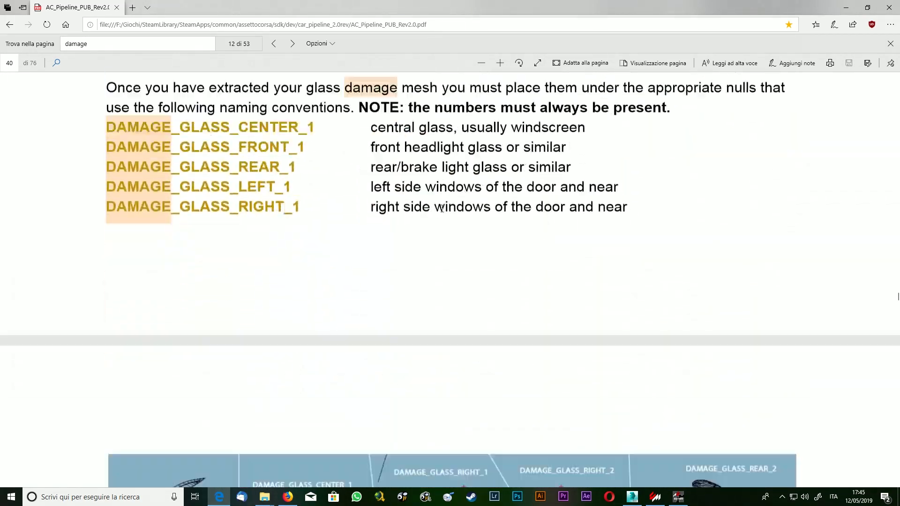
{"action": "scroll", "coordinate": [361, 186], "scroll_direction": "up", "scroll_amount": 2}
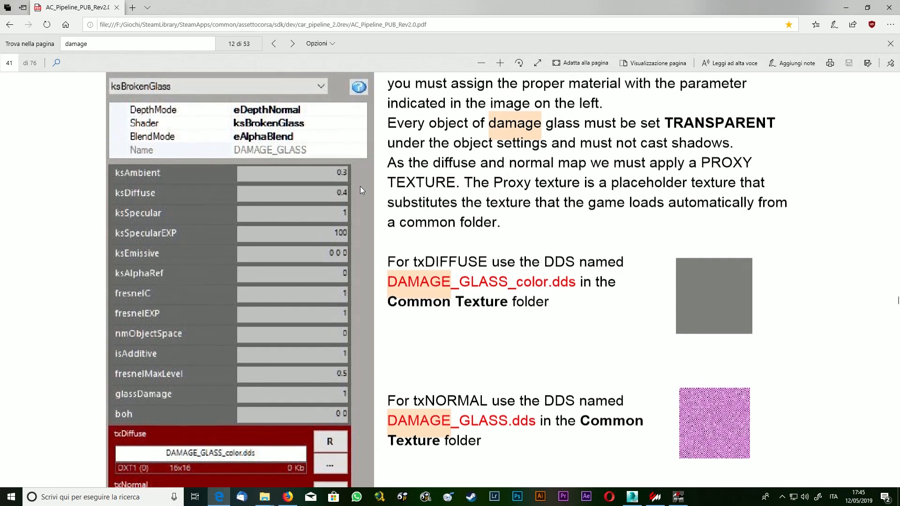
{"action": "scroll", "coordinate": [279, 177], "scroll_direction": "down", "scroll_amount": 3}
{"action": "scroll", "coordinate": [329, 173], "scroll_direction": "up", "scroll_amount": 2}
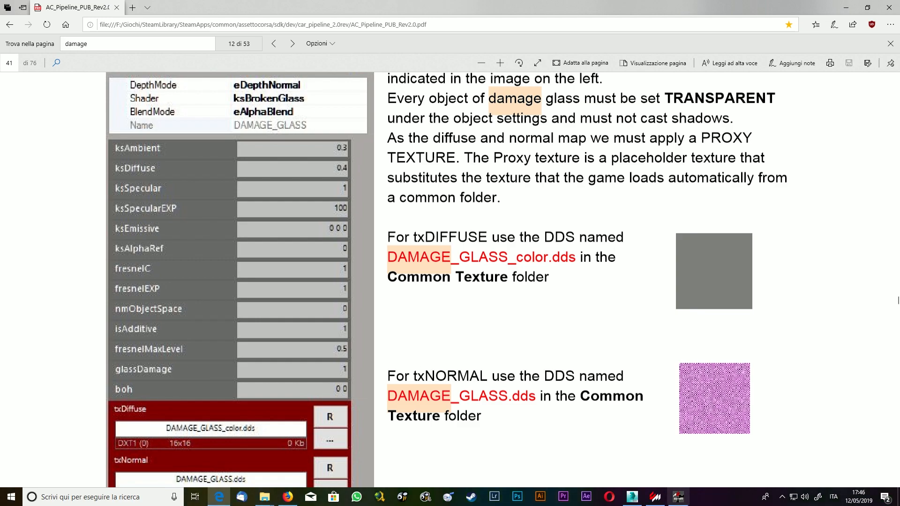
Back in ksEditor, set DAMAGE_GLASS ksAmbient to 0.3, ksDiffuse to 0.4, ksSpecular to 1, ksSpecularEXP to 100, and fresnelC, fresnelEXP and isAdditive to 1.
{"action": "left_click", "coordinate": [683, 503]}
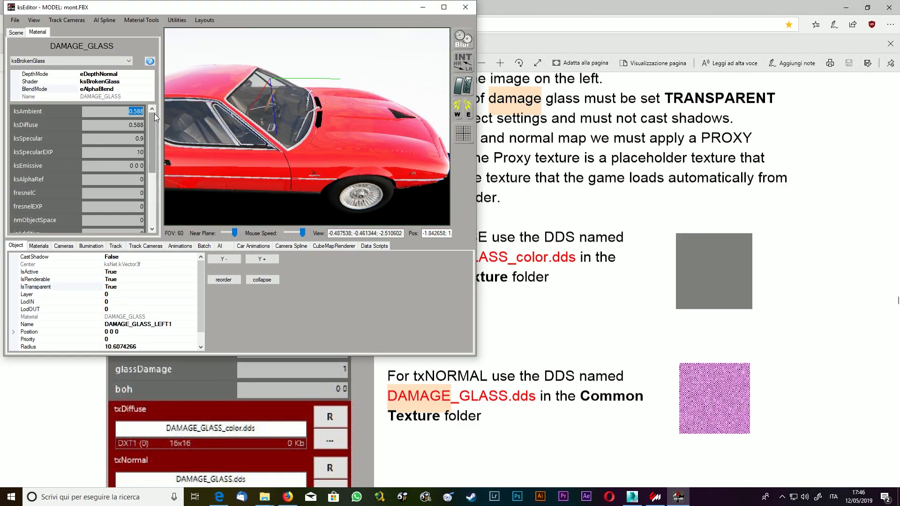
{"action": "type", "text": "0.4"}
{"action": "key", "text": "Tab"}
{"action": "key", "text": "Tab"}
{"action": "key", "text": "Tab"}
{"action": "key", "text": "Tab"}
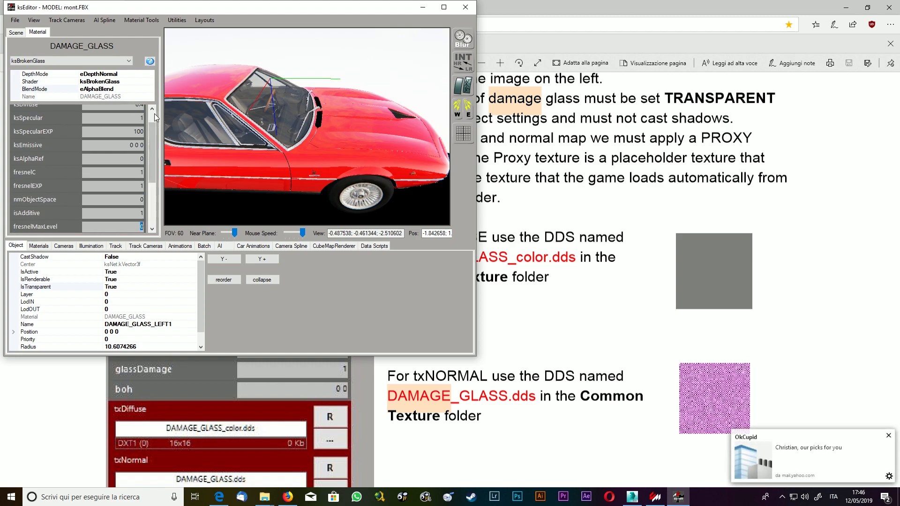
Set the DAMAGE_GLASS material's fresnelMaxLevel to 0.5 and glassDamage to 1.
{"action": "type", "text": "0.5"}
{"action": "key", "text": "Tab"}
{"action": "type", "text": "1"}
{"action": "key", "text": "Tab"}
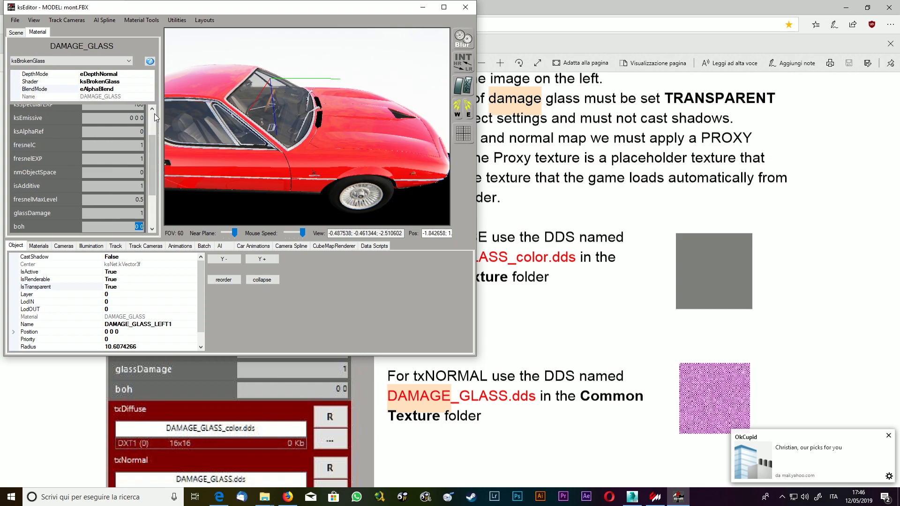
Load damage_glass.dds from the texture folder as the DAMAGE_GLASS material's txNormal map.
{"action": "scroll", "coordinate": [151, 145], "scroll_direction": "down", "scroll_amount": 2}
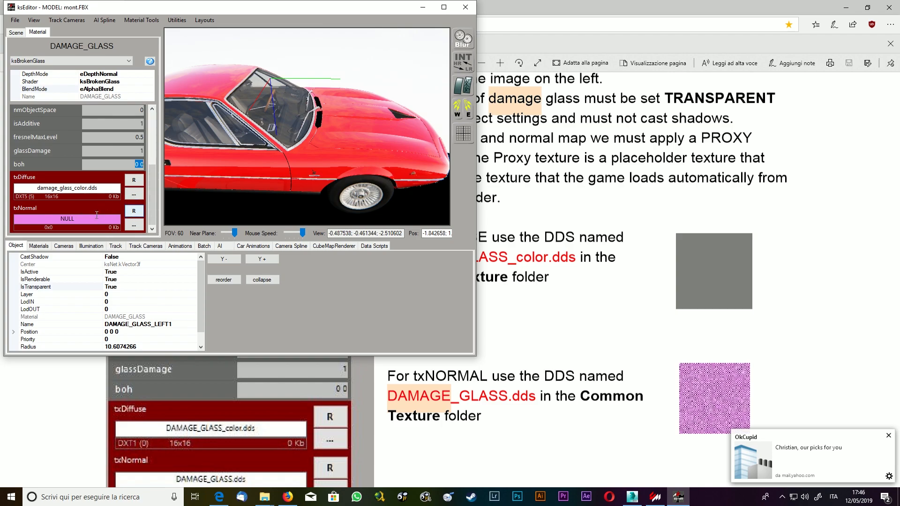
{"action": "left_click", "coordinate": [134, 225]}
{"action": "double_click", "coordinate": [111, 81]}
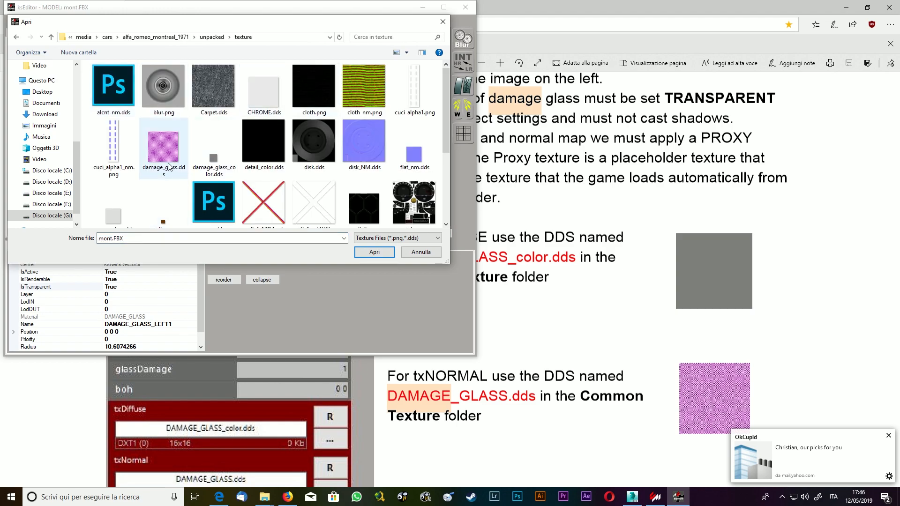
{"action": "left_click", "coordinate": [169, 165]}
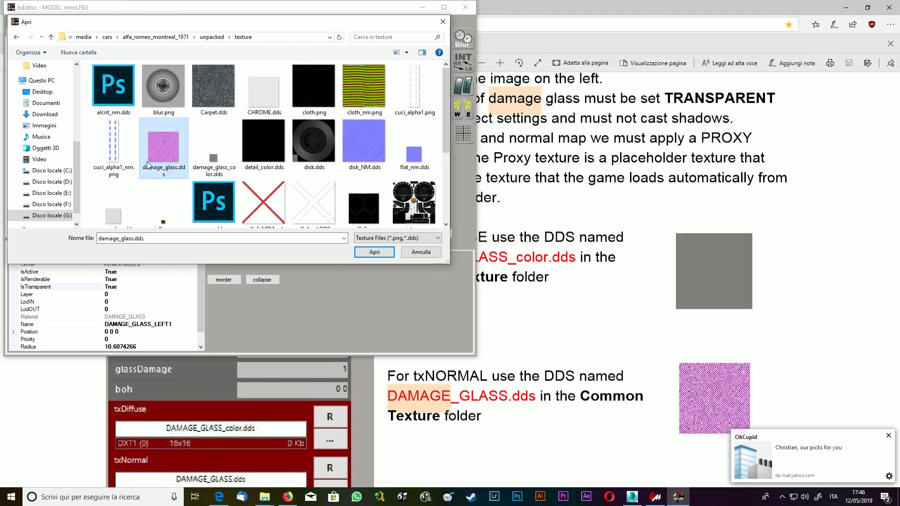
{"action": "left_click", "coordinate": [375, 253]}
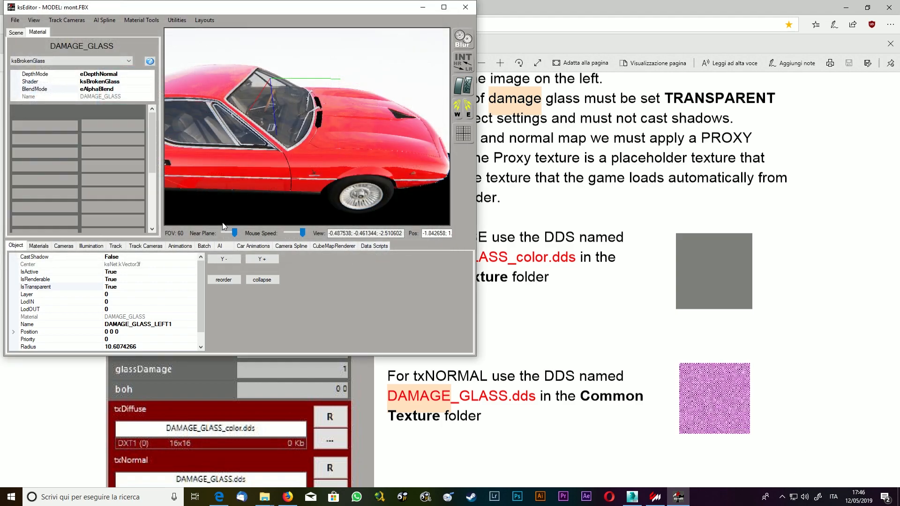
Preview the damaged glass on the front headlights and review the DAMAGE_GLASS_FRONT mesh's material textures and object properties.
{"action": "mouse_move", "coordinate": [262, 131]}
{"action": "left_mouse_down"}
{"action": "mouse_move", "coordinate": [305, 143]}
{"action": "mouse_move", "coordinate": [320, 135]}
{"action": "mouse_move", "coordinate": [314, 126]}
{"action": "mouse_move", "coordinate": [245, 136]}
{"action": "mouse_move", "coordinate": [186, 169]}
{"action": "mouse_move", "coordinate": [221, 125]}
{"action": "mouse_move", "coordinate": [251, 126]}
{"action": "left_mouse_up"}
{"action": "scroll", "coordinate": [297, 141], "scroll_direction": "up", "scroll_amount": 2}
{"action": "scroll", "coordinate": [304, 142], "scroll_direction": "up", "scroll_amount": 3}
{"action": "scroll", "coordinate": [249, 125], "scroll_direction": "up", "scroll_amount": 1}
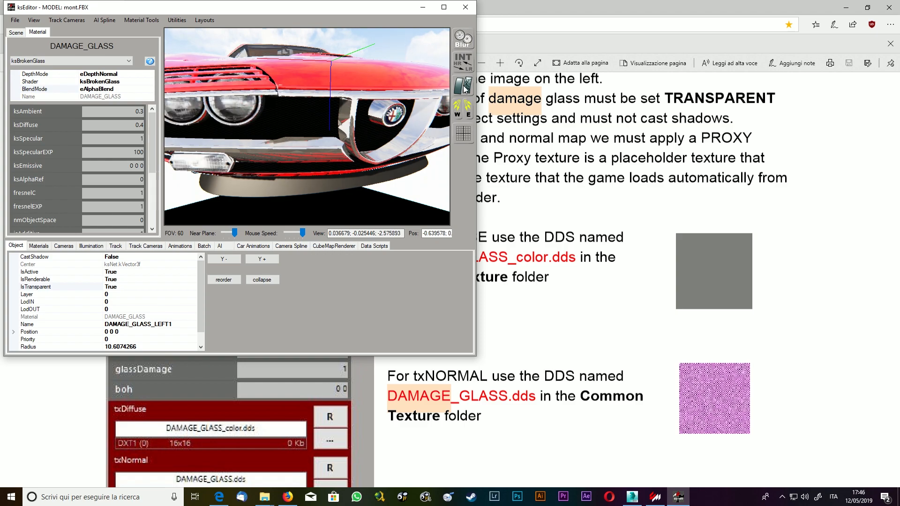
{"action": "left_click_drag", "start_coordinate": [239, 133], "coordinate": [291, 103]}
{"action": "left_click", "coordinate": [291, 103]}
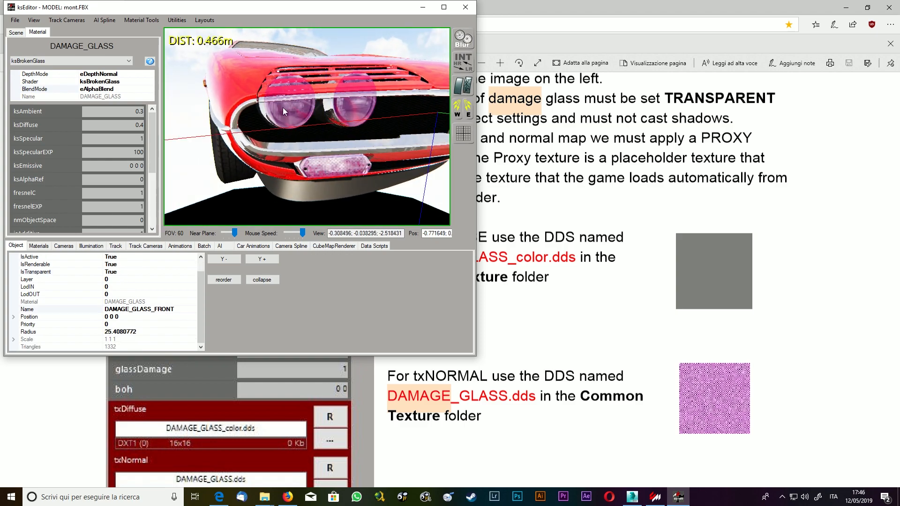
{"action": "left_click_drag", "start_coordinate": [154, 169], "coordinate": [153, 227]}
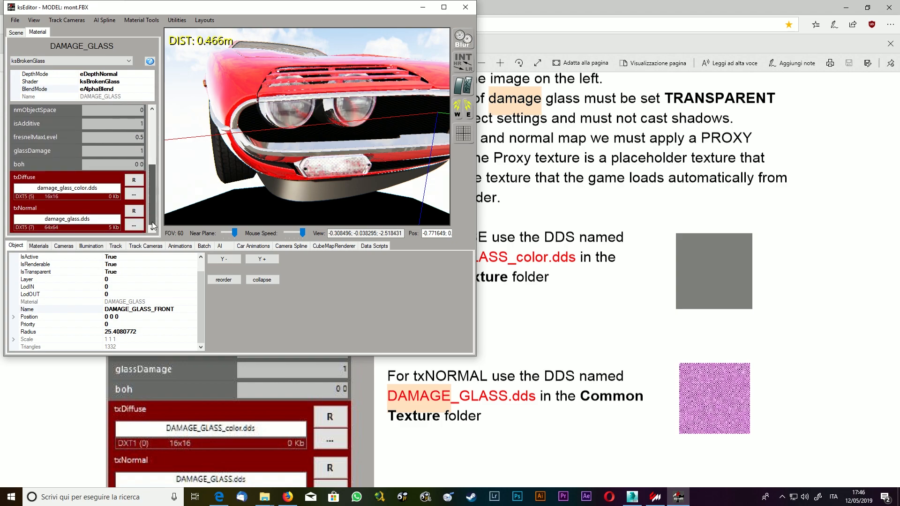
{"action": "left_click", "coordinate": [16, 33]}
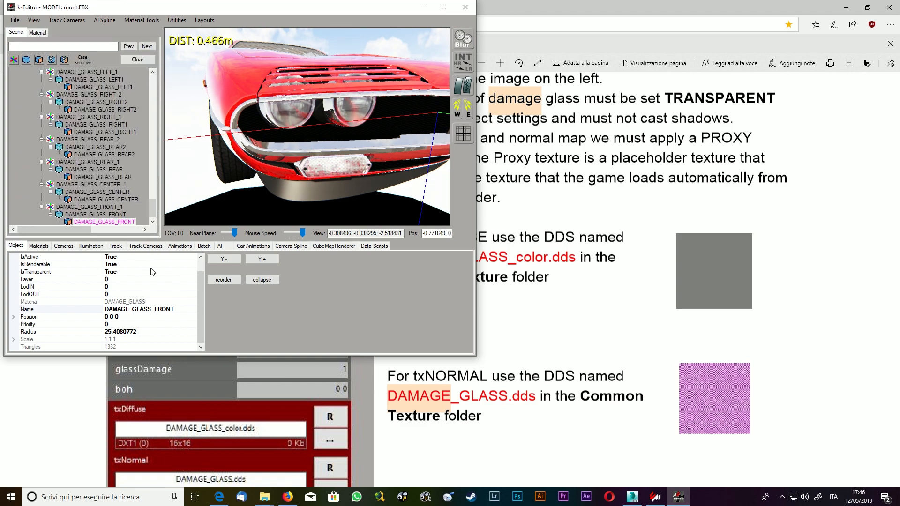
{"action": "scroll", "coordinate": [198, 312], "scroll_direction": "up", "scroll_amount": 1}
{"action": "scroll", "coordinate": [371, 151], "scroll_direction": "down", "scroll_amount": 5}
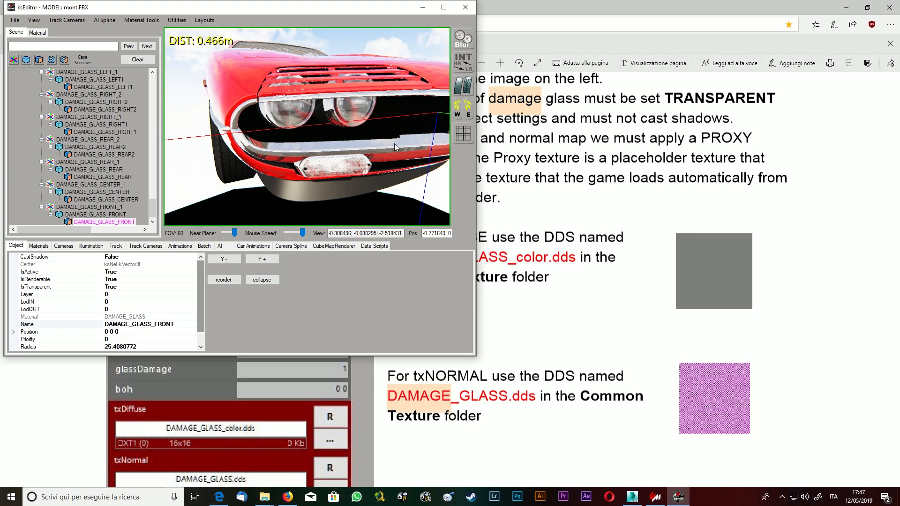
Turn off the damaged glass preview, select the INT_GLASS mesh on the side window and check its shadow and transparency properties.
{"action": "middle_click_drag", "start_coordinate": [371, 151], "coordinate": [457, 94]}
{"action": "left_click", "coordinate": [462, 86]}
{"action": "middle_click_drag", "start_coordinate": [319, 198], "coordinate": [295, 185]}
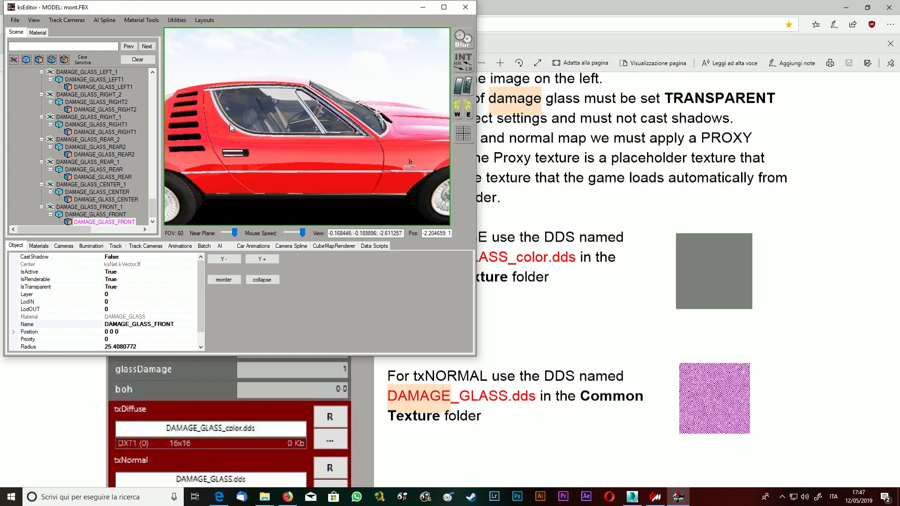
{"action": "left_click", "coordinate": [291, 109]}
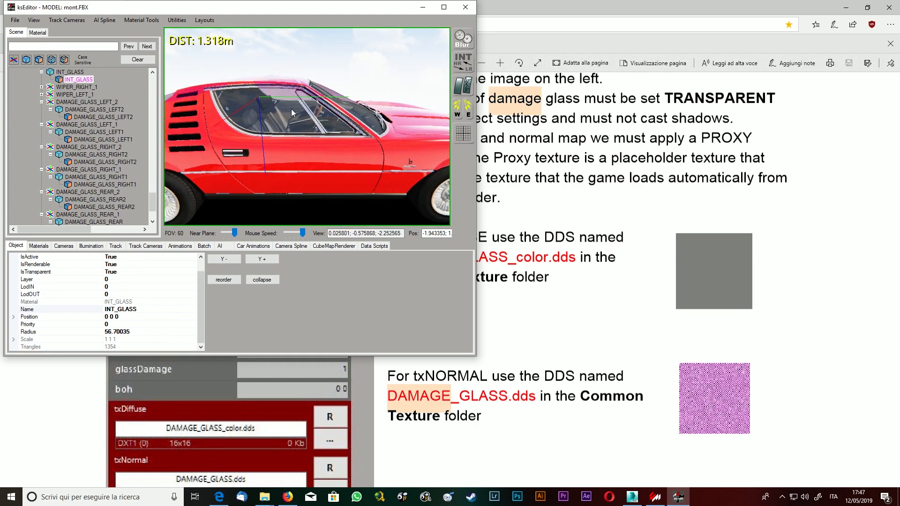
{"action": "left_click_drag", "start_coordinate": [198, 303], "coordinate": [200, 276]}
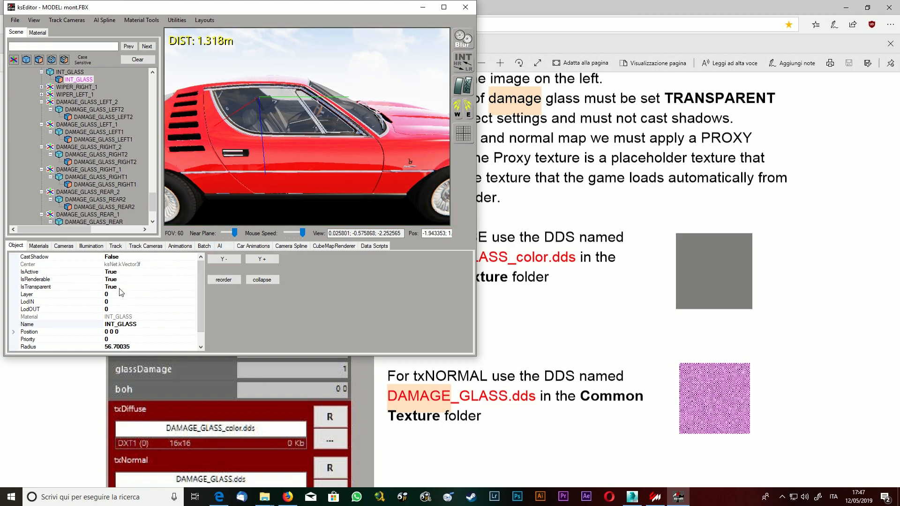
Assign the ksWindscreen shader to the INT_GLASS material and set its blend mode to eAlphaBlend.
{"action": "left_click", "coordinate": [37, 32]}
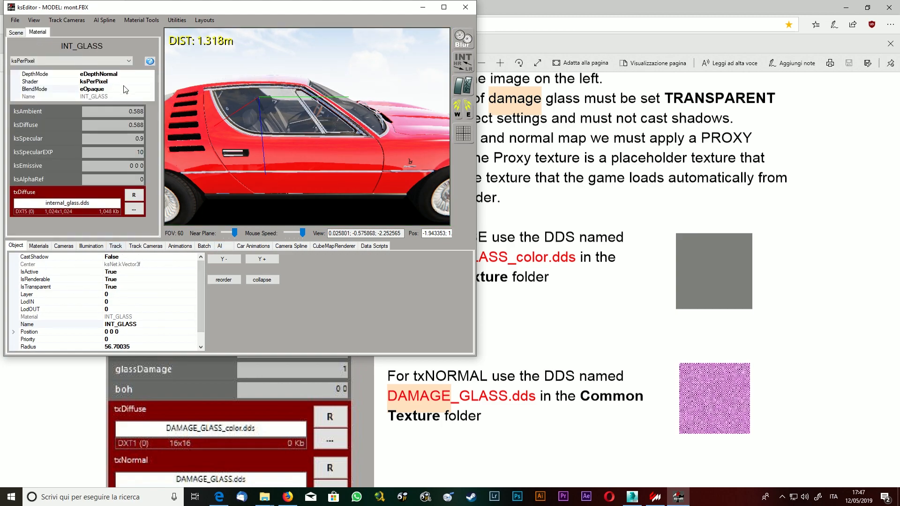
{"action": "left_click", "coordinate": [128, 61]}
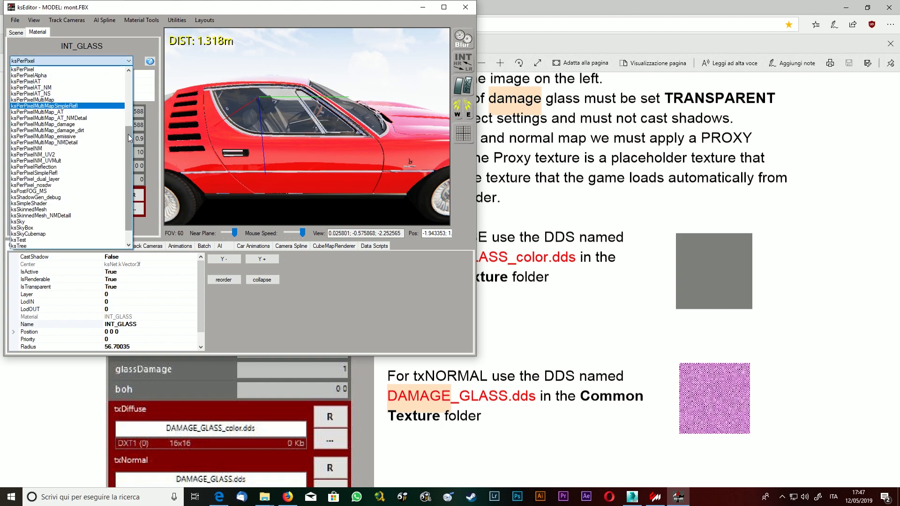
{"action": "scroll", "coordinate": [129, 159], "scroll_direction": "down", "scroll_amount": 1}
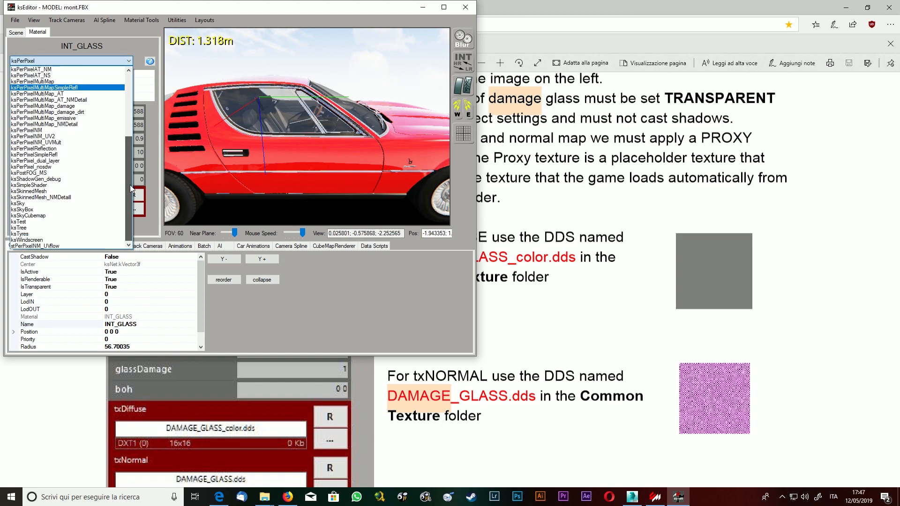
{"action": "left_click", "coordinate": [44, 240]}
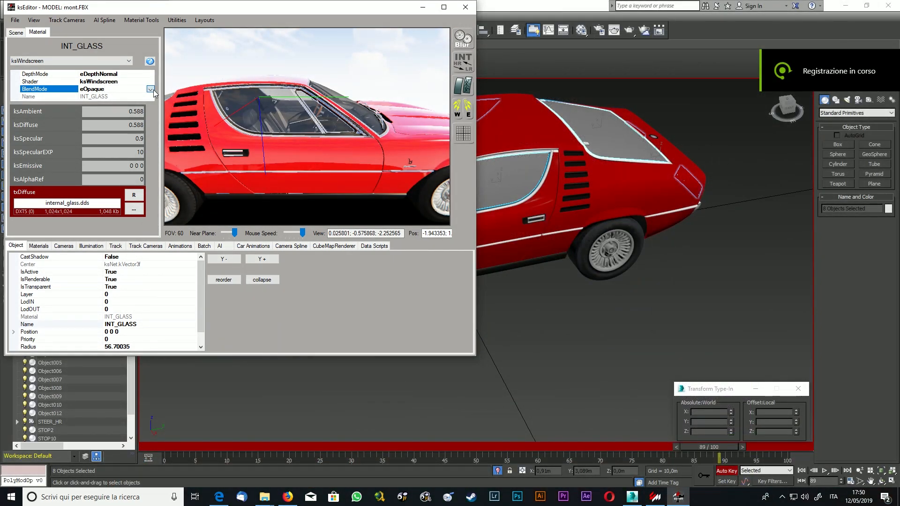
{"action": "left_click", "coordinate": [150, 89]}
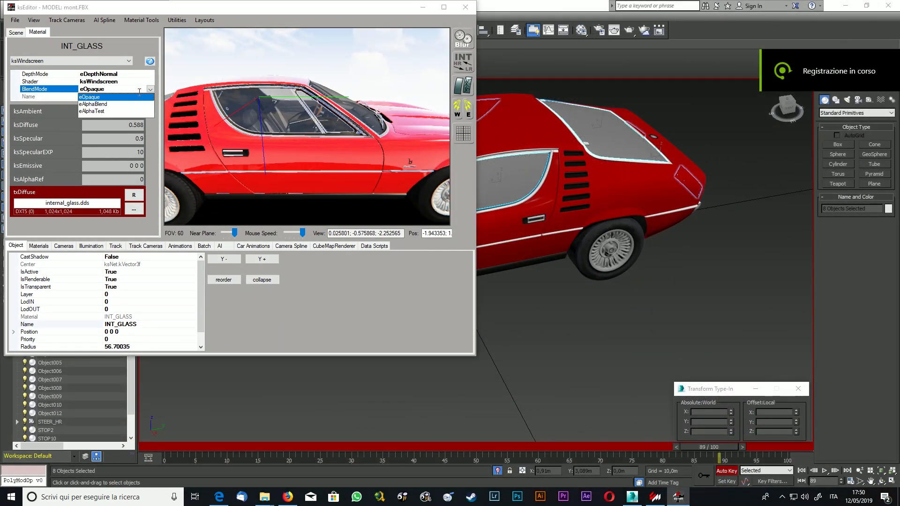
{"action": "left_click", "coordinate": [105, 103]}
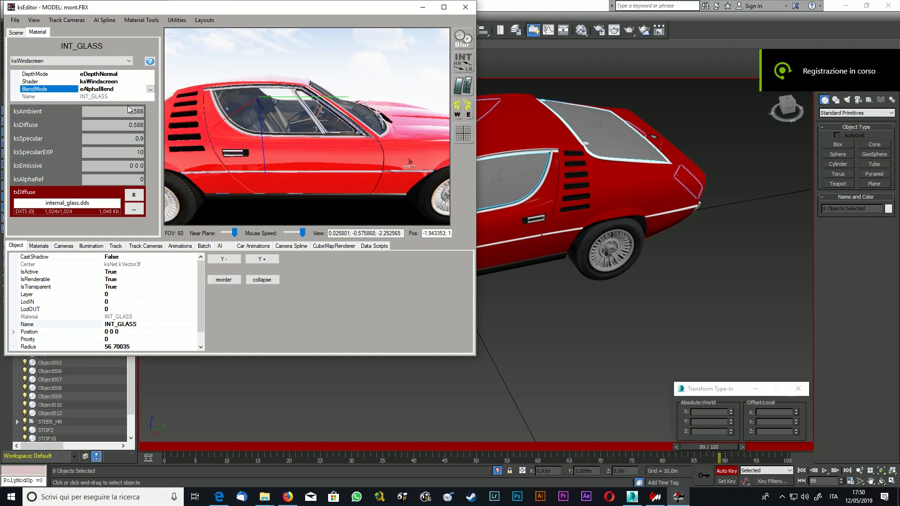
Set the INT_GLASS material's ksAmbient and ksDiffuse to 0.75, ksSpecular to 1 and ksAlphaRef to 0.5.
{"action": "left_click_drag", "start_coordinate": [130, 111], "coordinate": [152, 111]}
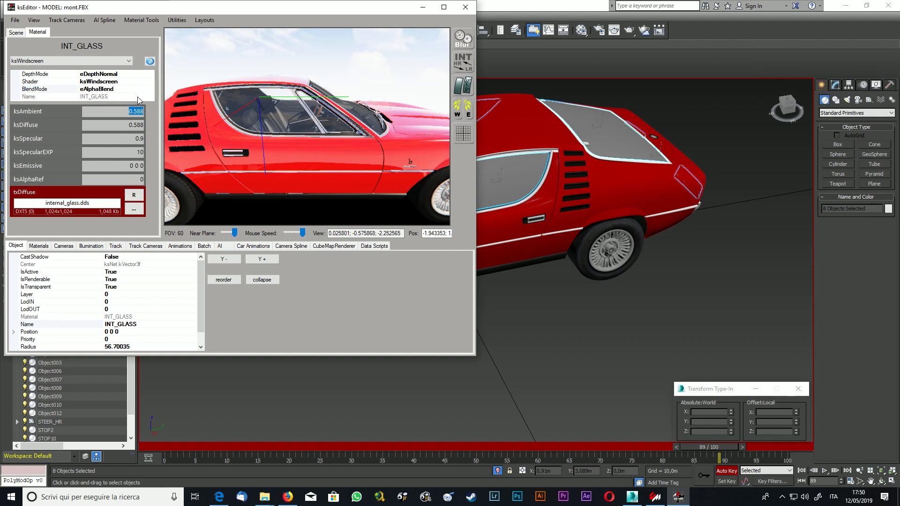
{"action": "type", "text": "0"}
{"action": "type", "text": "0."}
{"action": "key", "text": "Tab"}
{"action": "key", "text": "Tab"}
{"action": "key", "text": "Tab"}
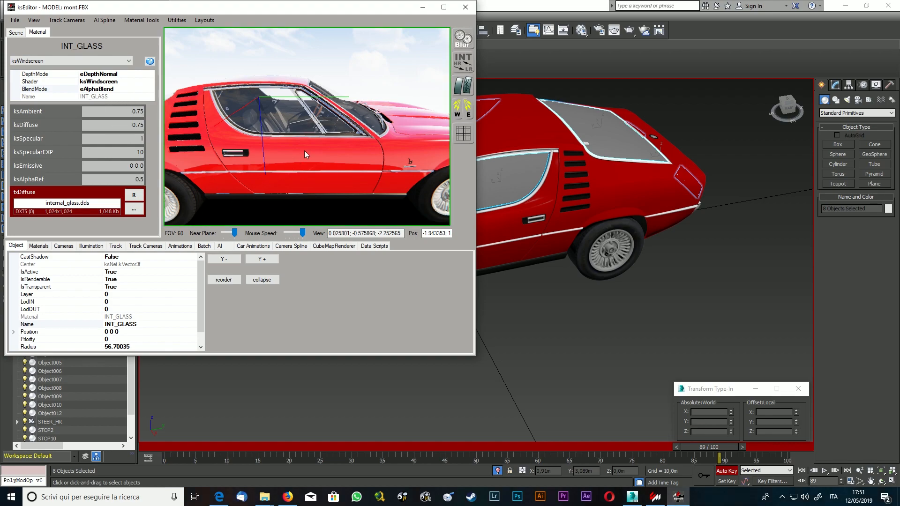
Inspect the side windows from several angles with the damaged glass preview on and off.
{"action": "middle_click_drag", "start_coordinate": [305, 151], "coordinate": [302, 143]}
{"action": "scroll", "coordinate": [302, 143], "scroll_direction": "up", "scroll_amount": 5}
{"action": "left_click_drag", "start_coordinate": [302, 142], "coordinate": [197, 144]}
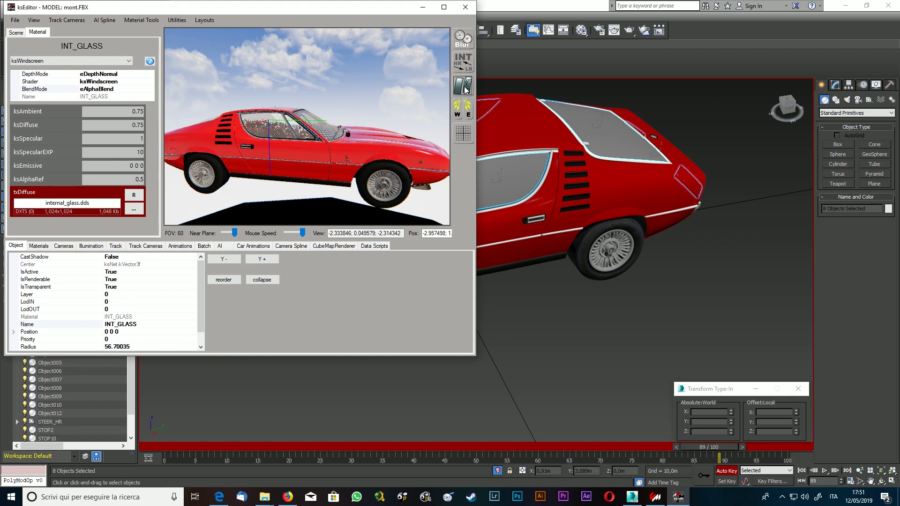
{"action": "left_click", "coordinate": [282, 131]}
{"action": "left_click_drag", "start_coordinate": [305, 149], "coordinate": [313, 151]}
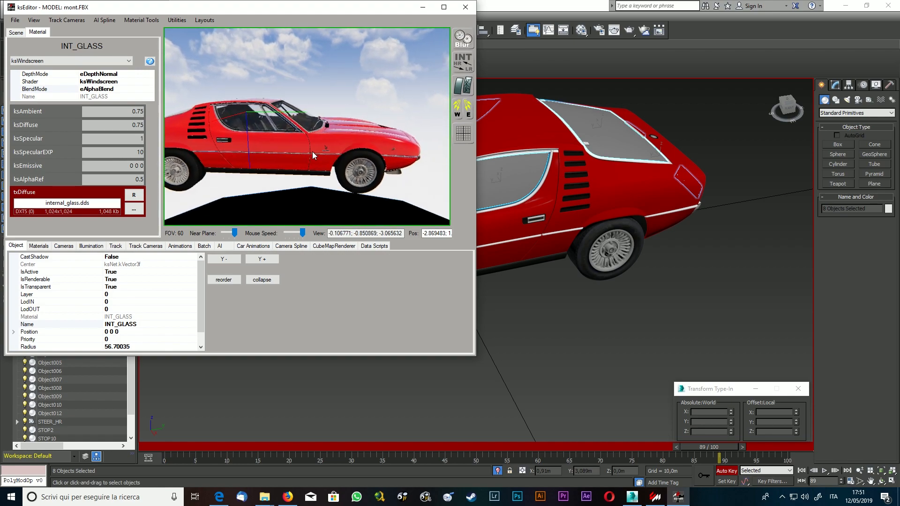
Switch the wheels to the blurred rim preview and focus on the right front wheel.
{"action": "mouse_move", "coordinate": [368, 180]}
{"action": "left_mouse_down"}
{"action": "mouse_move", "coordinate": [381, 197]}
{"action": "mouse_move", "coordinate": [361, 206]}
{"action": "mouse_move", "coordinate": [363, 185]}
{"action": "left_mouse_up"}
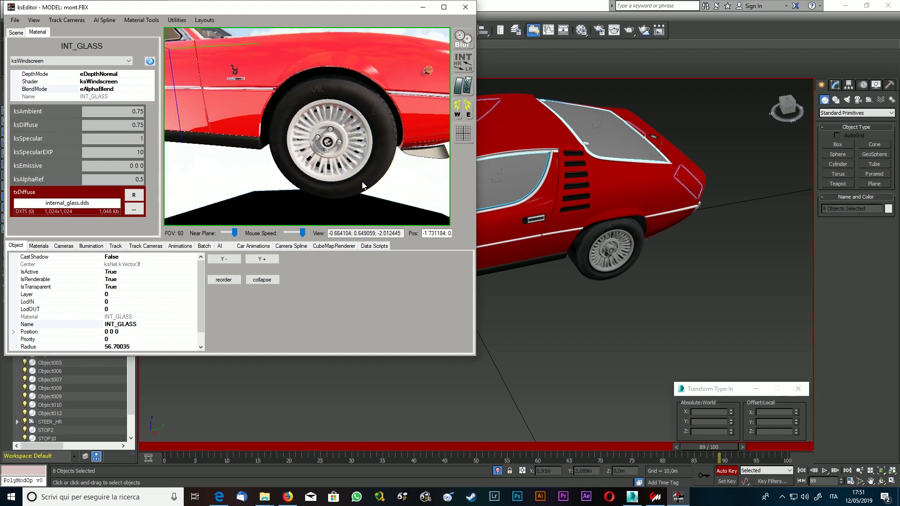
{"action": "left_click", "coordinate": [22, 33]}
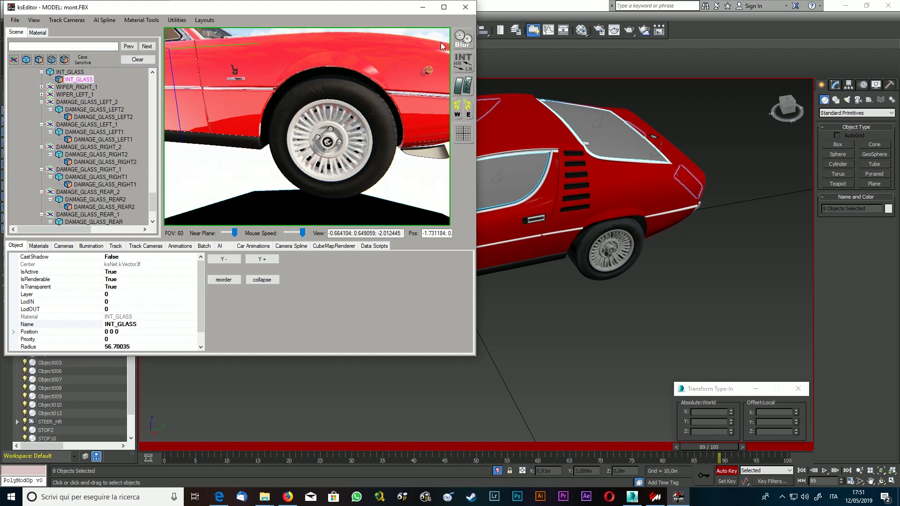
{"action": "left_click", "coordinate": [467, 42]}
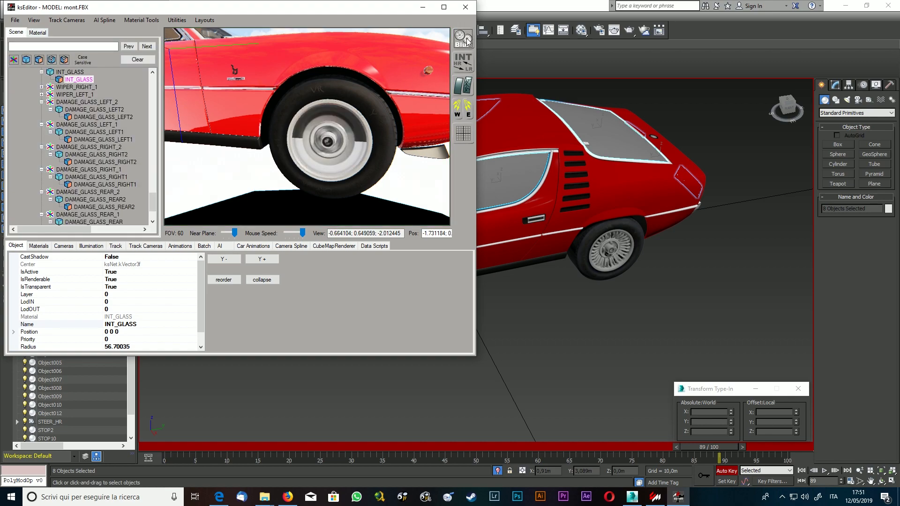
{"action": "left_click_drag", "start_coordinate": [368, 140], "coordinate": [336, 153]}
{"action": "scroll", "coordinate": [337, 153], "scroll_direction": "down", "scroll_amount": 2}
{"action": "scroll", "coordinate": [333, 151], "scroll_direction": "up", "scroll_amount": 5}
Select the RIM_BLUR_RF mesh, check its blur_rim material and set the mesh's IsTransparent property to True.
{"action": "left_click", "coordinate": [335, 153]}
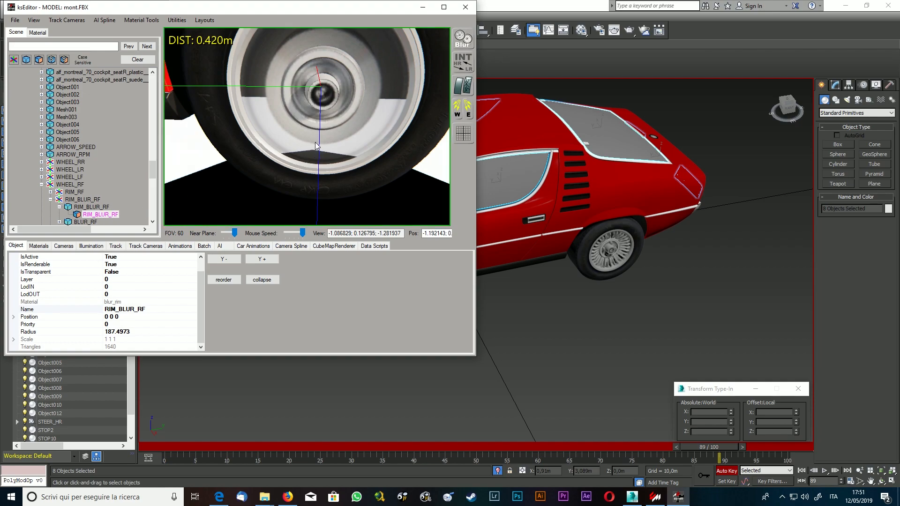
{"action": "left_click_drag", "start_coordinate": [199, 288], "coordinate": [203, 266]}
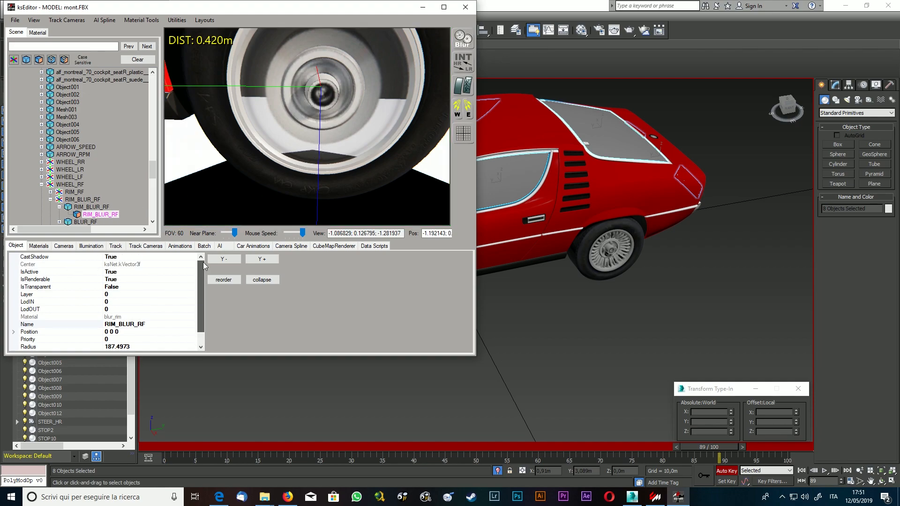
{"action": "left_click", "coordinate": [37, 32]}
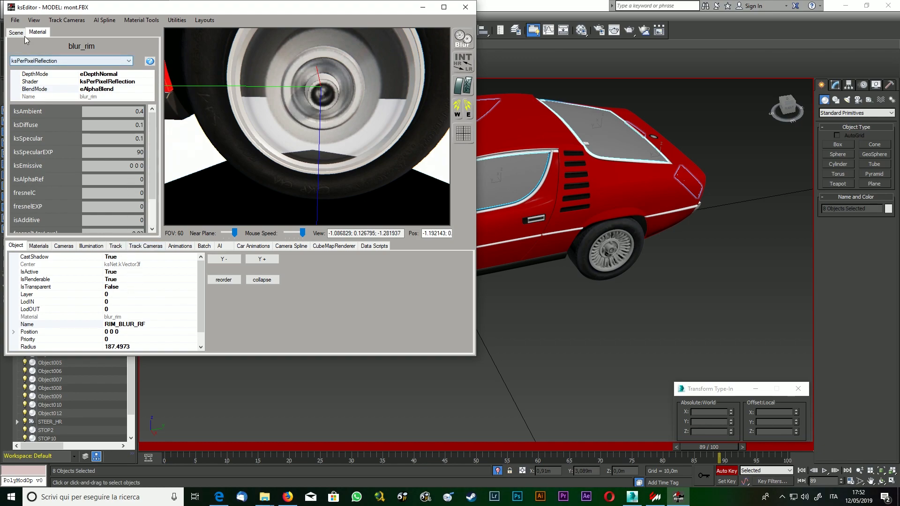
{"action": "left_click", "coordinate": [140, 287]}
{"action": "left_click", "coordinate": [192, 286]}
{"action": "left_click", "coordinate": [141, 294]}
{"action": "left_click", "coordinate": [287, 201]}
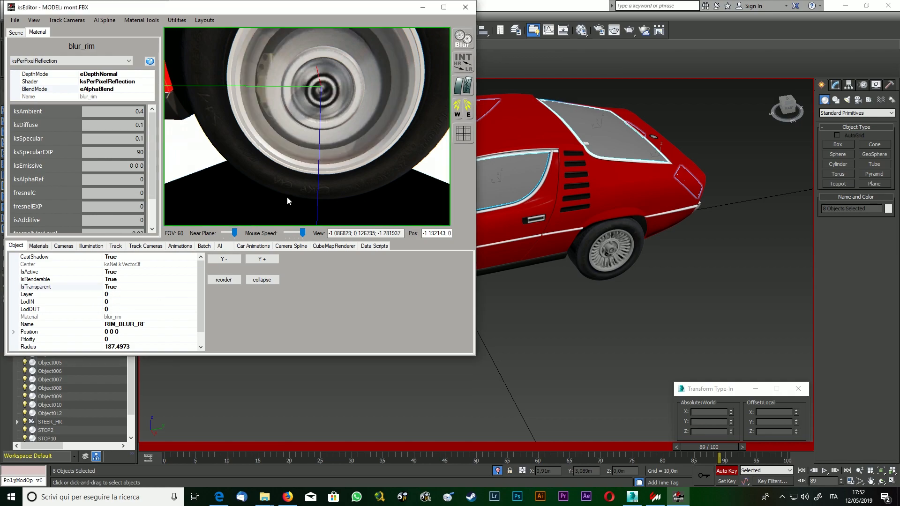
Set IsTransparent to True on the left front wheel's RIM_BLUR_LF mesh.
{"action": "scroll", "coordinate": [307, 156], "scroll_direction": "down", "scroll_amount": 5}
{"action": "mouse_move", "coordinate": [306, 158]}
{"action": "left_mouse_down"}
{"action": "mouse_move", "coordinate": [231, 157]}
{"action": "mouse_move", "coordinate": [315, 157]}
{"action": "left_mouse_up"}
{"action": "middle_click_drag", "start_coordinate": [315, 156], "coordinate": [279, 165]}
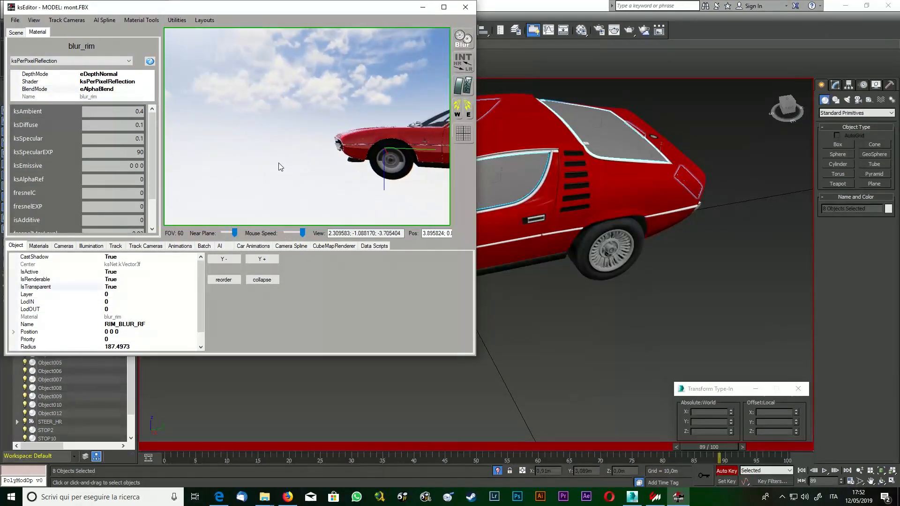
{"action": "scroll", "coordinate": [297, 167], "scroll_direction": "up", "scroll_amount": 3}
{"action": "left_click_drag", "start_coordinate": [297, 167], "coordinate": [297, 166]}
{"action": "middle_click_drag", "start_coordinate": [298, 166], "coordinate": [339, 162]}
{"action": "scroll", "coordinate": [336, 196], "scroll_direction": "up", "scroll_amount": 4}
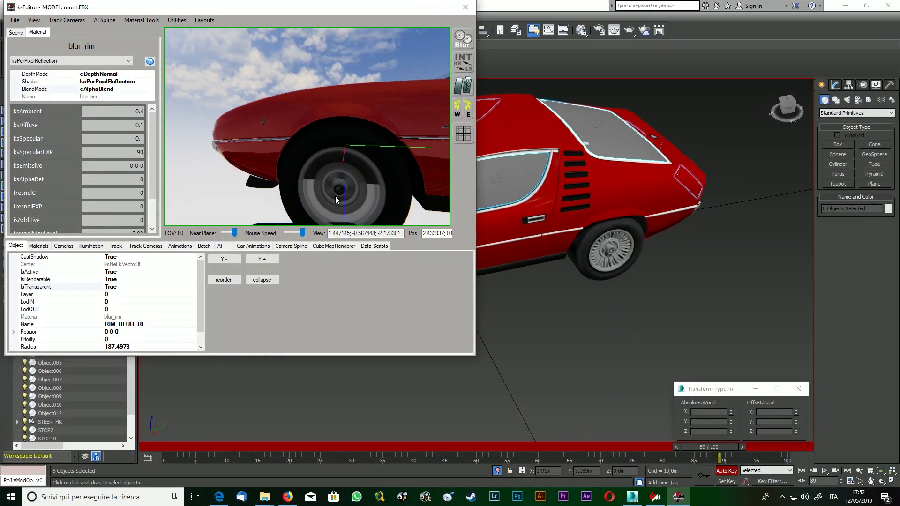
{"action": "left_click", "coordinate": [319, 214]}
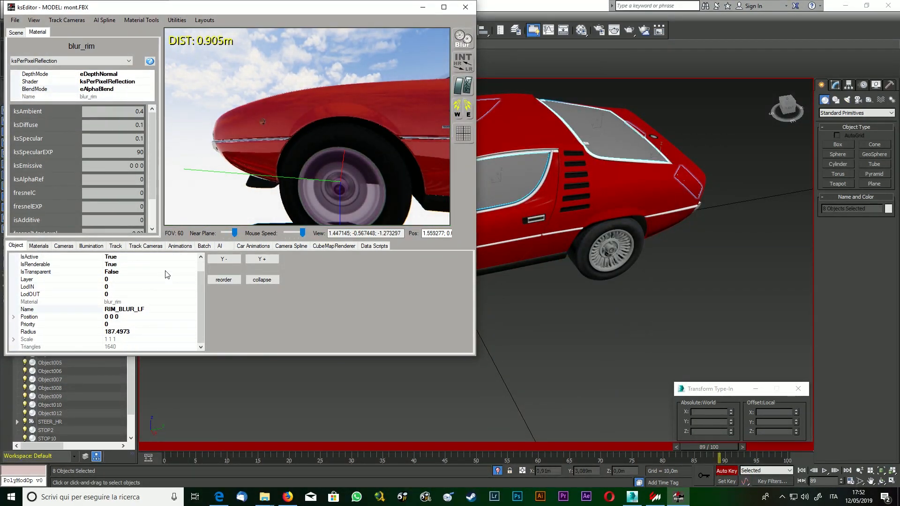
{"action": "double_click", "coordinate": [183, 272]}
{"action": "left_click", "coordinate": [192, 272]}
{"action": "left_click", "coordinate": [127, 280]}
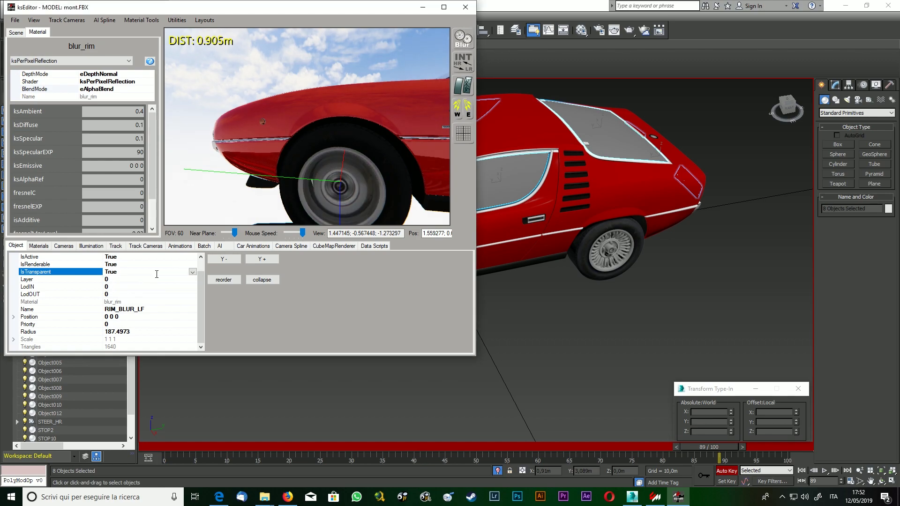
Set IsTransparent to True on the left rear wheel's RIM_BLUR_LR mesh.
{"action": "right_click_drag", "start_coordinate": [333, 209], "coordinate": [365, 208]}
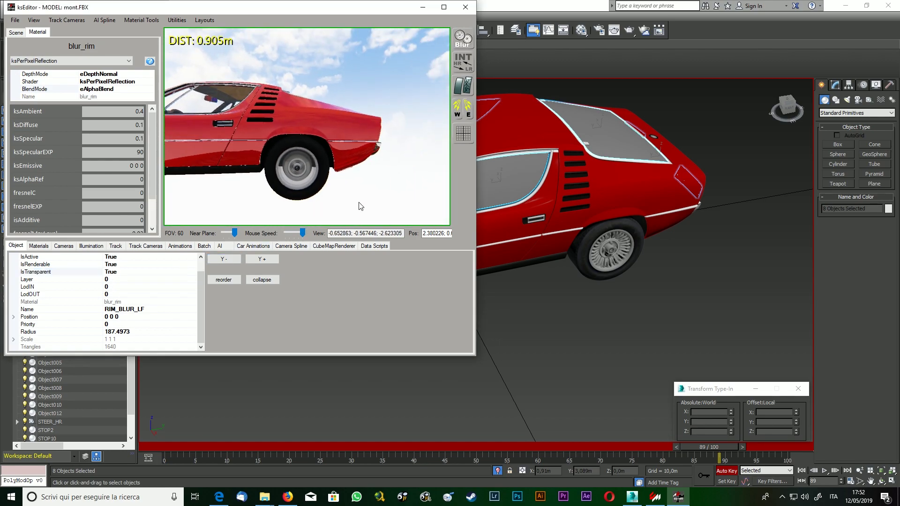
{"action": "left_click", "coordinate": [297, 183]}
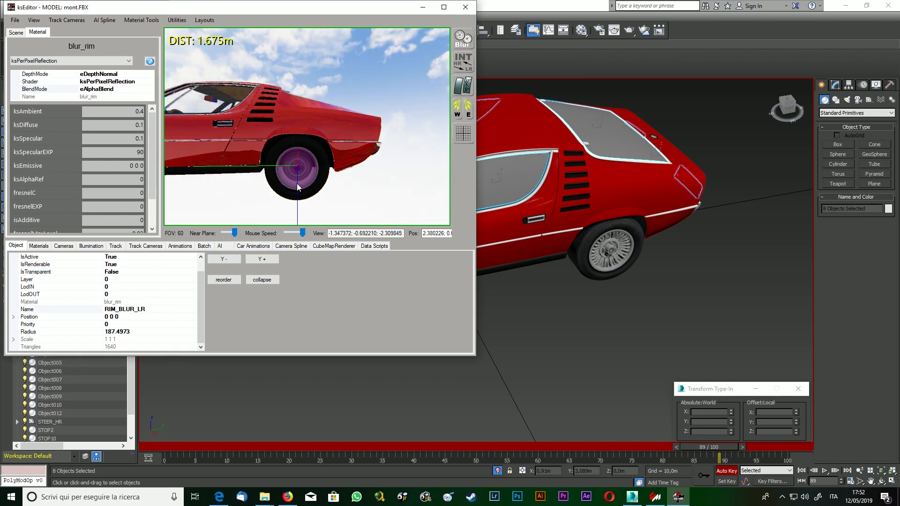
{"action": "left_click", "coordinate": [185, 272]}
{"action": "left_click", "coordinate": [192, 272]}
{"action": "left_click", "coordinate": [144, 280]}
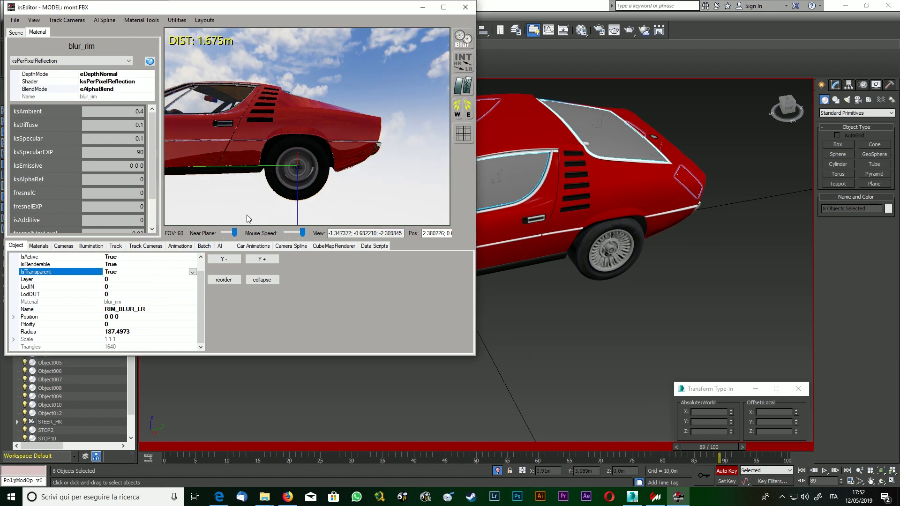
Set IsTransparent to True on the right rear wheel's RIM_BLUR_RR mesh.
{"action": "left_click", "coordinate": [288, 197]}
{"action": "mouse_move", "coordinate": [346, 173]}
{"action": "right_mouse_down"}
{"action": "mouse_move", "coordinate": [243, 169]}
{"action": "mouse_move", "coordinate": [357, 195]}
{"action": "mouse_move", "coordinate": [348, 204]}
{"action": "mouse_move", "coordinate": [336, 188]}
{"action": "right_mouse_up"}
{"action": "left_click", "coordinate": [338, 180]}
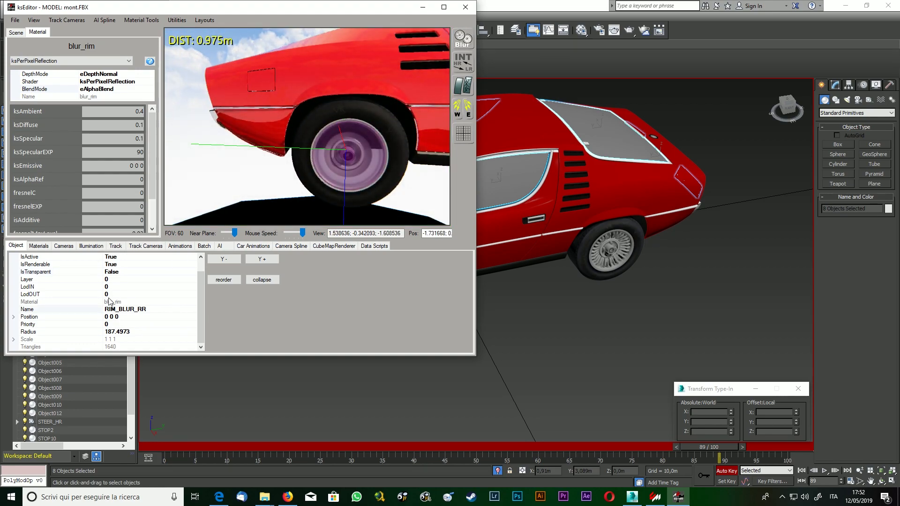
{"action": "left_click", "coordinate": [189, 273]}
{"action": "scroll", "coordinate": [188, 274], "scroll_direction": "up", "scroll_amount": 1}
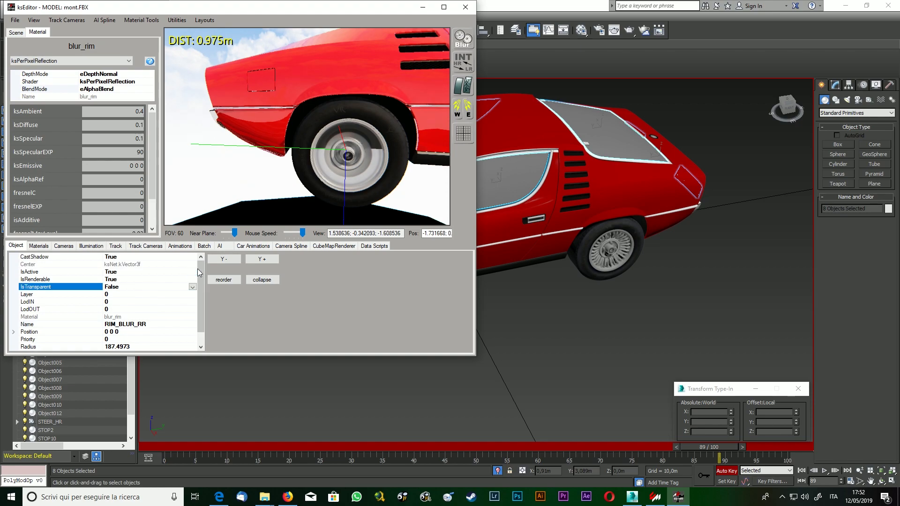
{"action": "left_click", "coordinate": [193, 286]}
{"action": "left_click", "coordinate": [178, 302]}
{"action": "left_click", "coordinate": [266, 178]}
Save the model's persistence file and dismiss the confirmation.
{"action": "key", "text": "Down"}
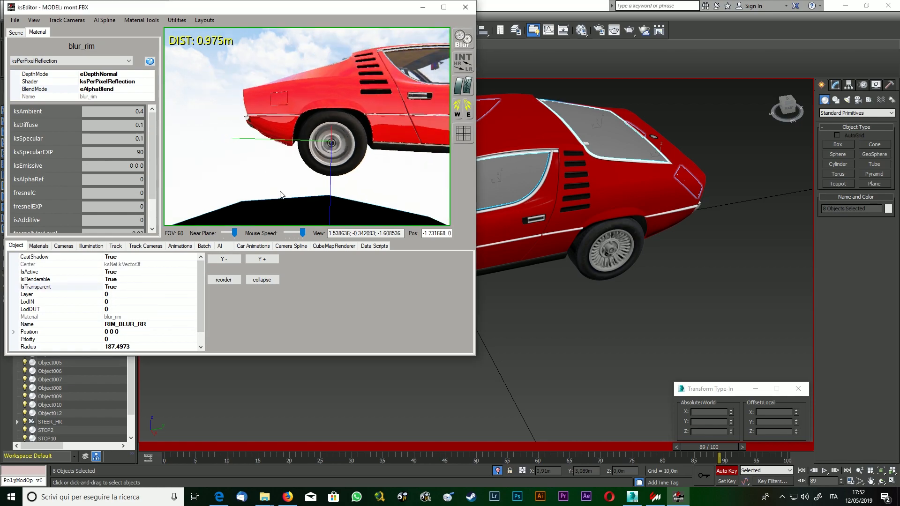
{"action": "key", "text": "Right"}
{"action": "key", "text": "Up"}
{"action": "mouse_move", "coordinate": [295, 193]}
{"action": "left_mouse_down"}
{"action": "mouse_move", "coordinate": [235, 193]}
{"action": "mouse_move", "coordinate": [234, 126]}
{"action": "mouse_move", "coordinate": [254, 156]}
{"action": "mouse_move", "coordinate": [253, 187]}
{"action": "mouse_move", "coordinate": [302, 196]}
{"action": "mouse_move", "coordinate": [291, 196]}
{"action": "left_mouse_up"}
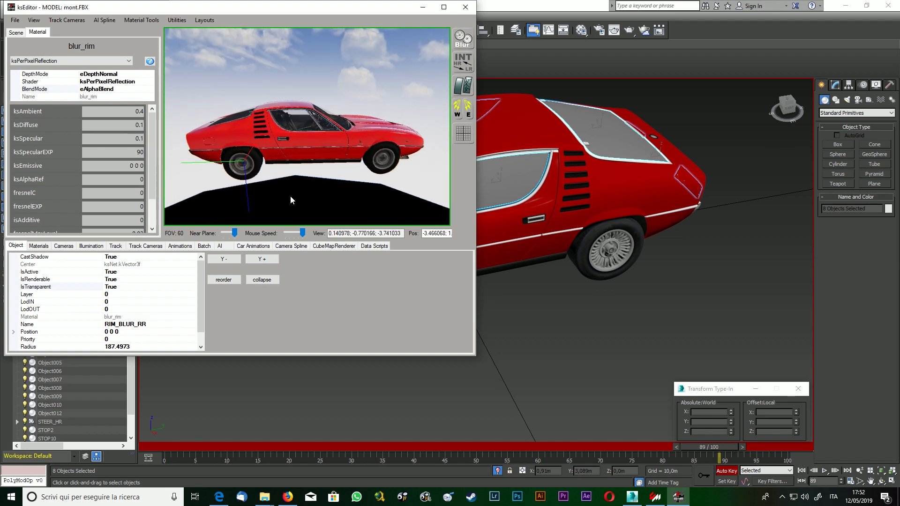
{"action": "left_click", "coordinate": [27, 21]}
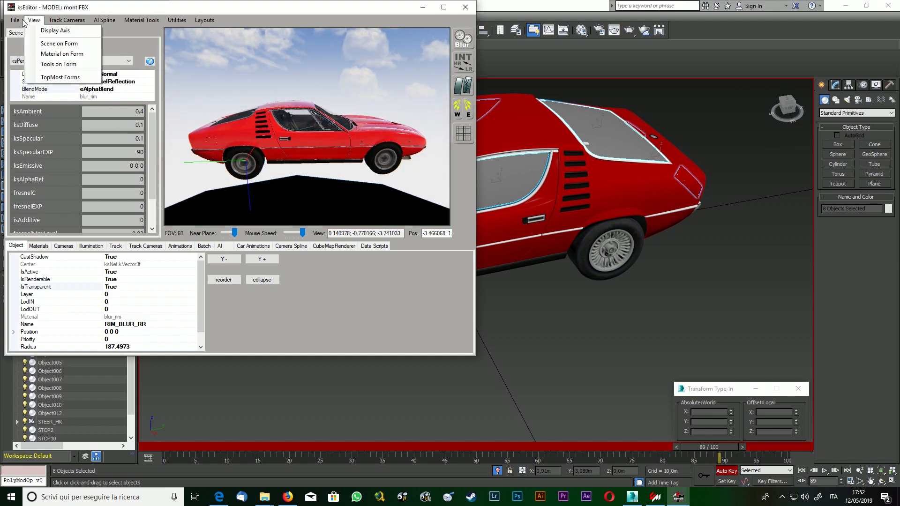
{"action": "mouse_move", "coordinate": [15, 20]}
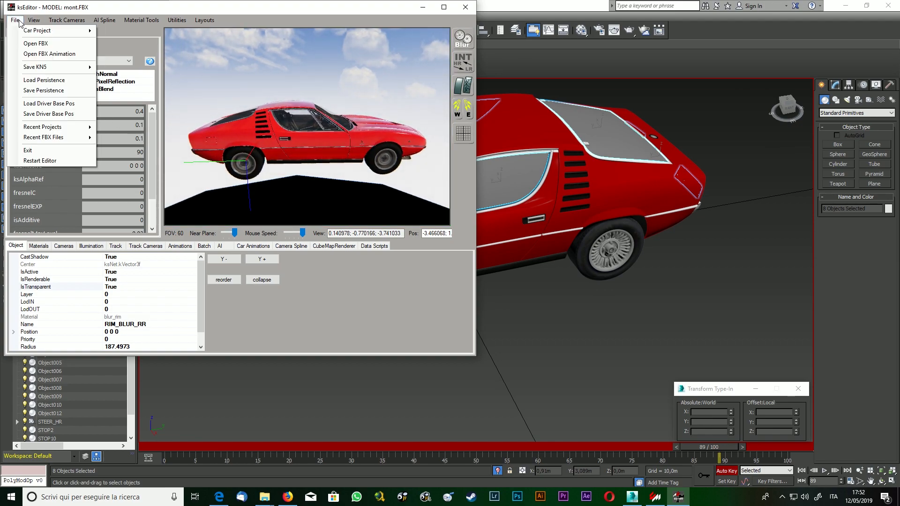
{"action": "left_click", "coordinate": [32, 91]}
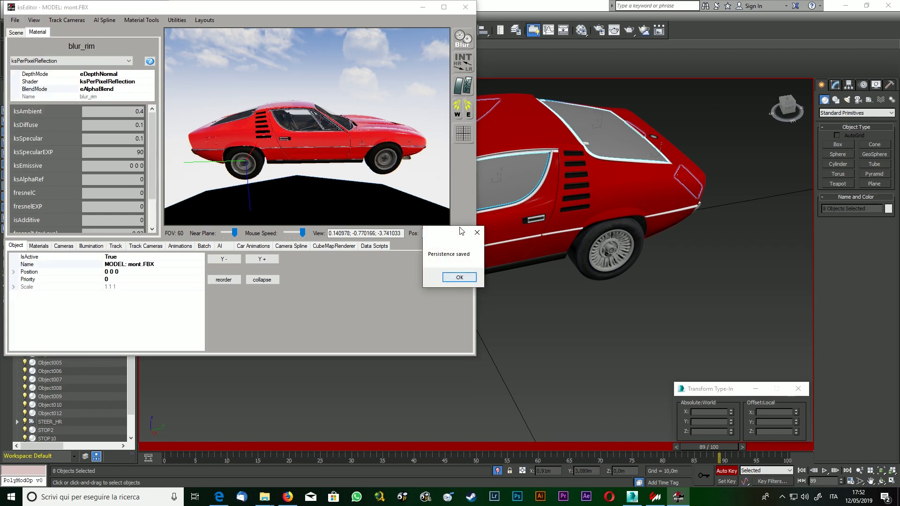
{"action": "left_click", "coordinate": [459, 280]}
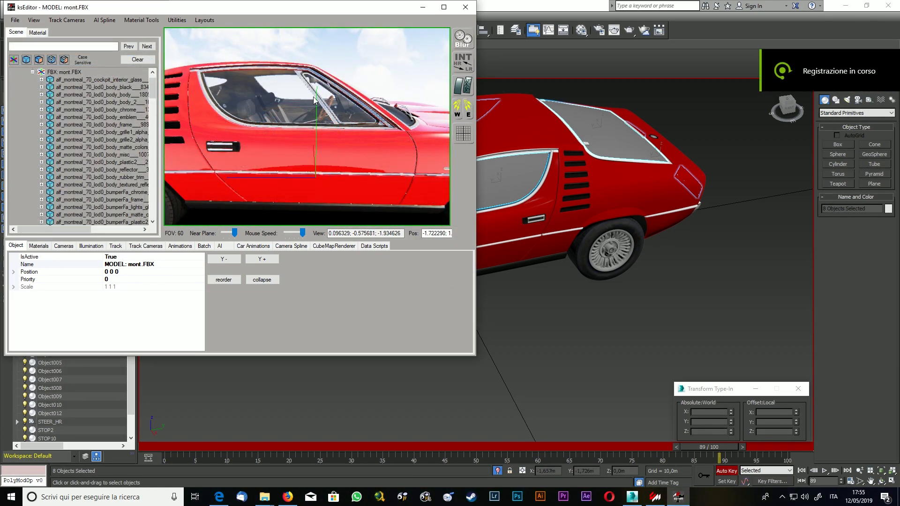
Switch the preview from blurred to normal rims and inspect the wheels along the side of the car.
{"action": "mouse_move", "coordinate": [297, 161]}
{"action": "left_mouse_down"}
{"action": "mouse_move", "coordinate": [308, 158]}
{"action": "mouse_move", "coordinate": [293, 173]}
{"action": "mouse_move", "coordinate": [302, 148]}
{"action": "left_mouse_up"}
{"action": "key", "text": "Down"}
{"action": "key", "text": "Left"}
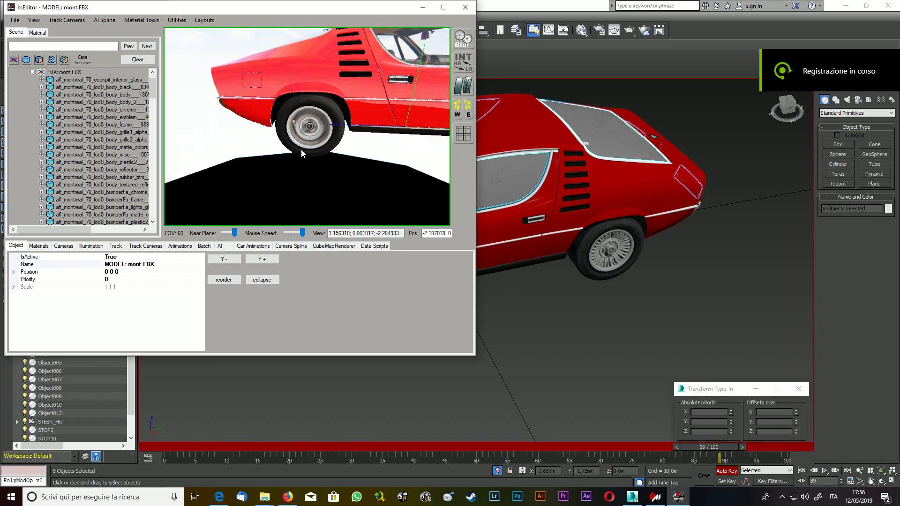
{"action": "left_click", "coordinate": [463, 43]}
{"action": "mouse_move", "coordinate": [357, 154]}
{"action": "left_mouse_down"}
{"action": "mouse_move", "coordinate": [370, 156]}
{"action": "mouse_move", "coordinate": [353, 156]}
{"action": "left_mouse_up"}
{"action": "key", "text": "Right"}
{"action": "key", "text": "Down"}
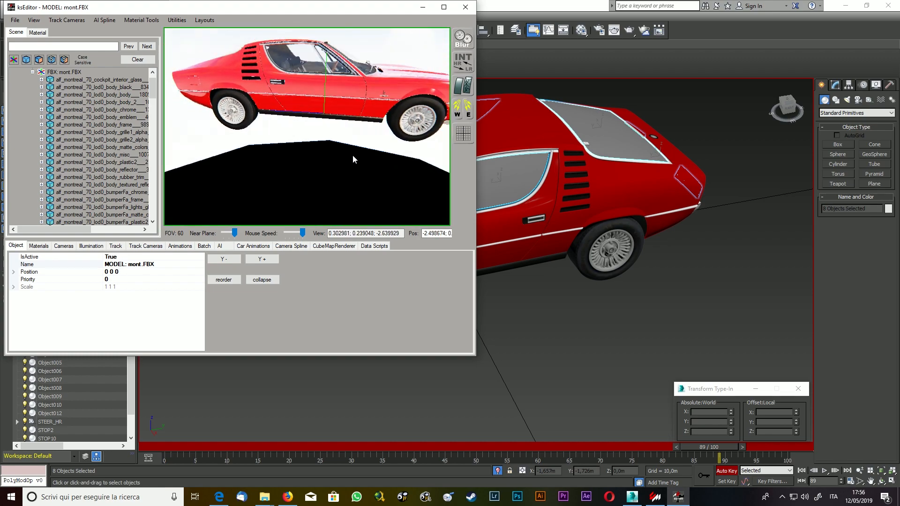
{"action": "key", "text": "Up"}
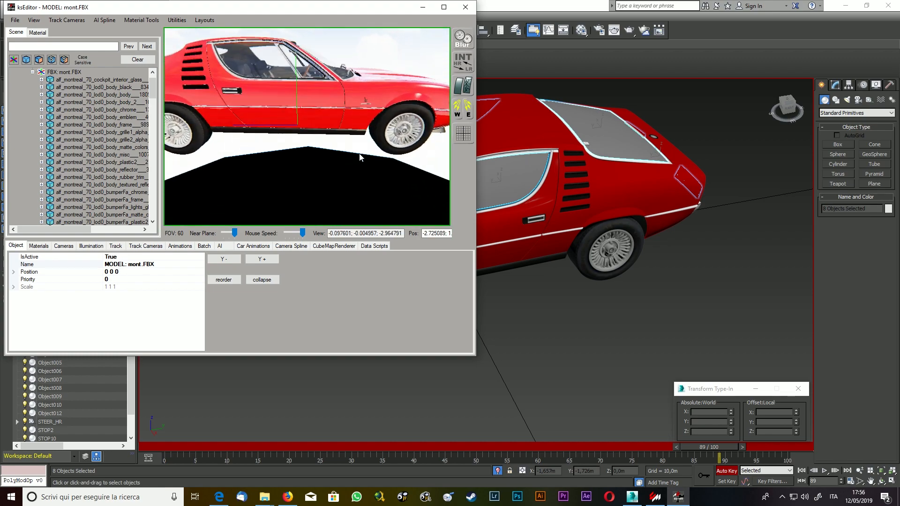
{"action": "mouse_move", "coordinate": [349, 153]}
{"action": "left_mouse_down"}
{"action": "mouse_move", "coordinate": [328, 153]}
{"action": "mouse_move", "coordinate": [324, 133]}
{"action": "mouse_move", "coordinate": [303, 170]}
{"action": "mouse_move", "coordinate": [340, 147]}
{"action": "left_mouse_up"}
Begin saving the model as a car KN5 and copy the base name of alfa_montreal.kn5 from the game's car folder.
{"action": "left_click", "coordinate": [15, 20]}
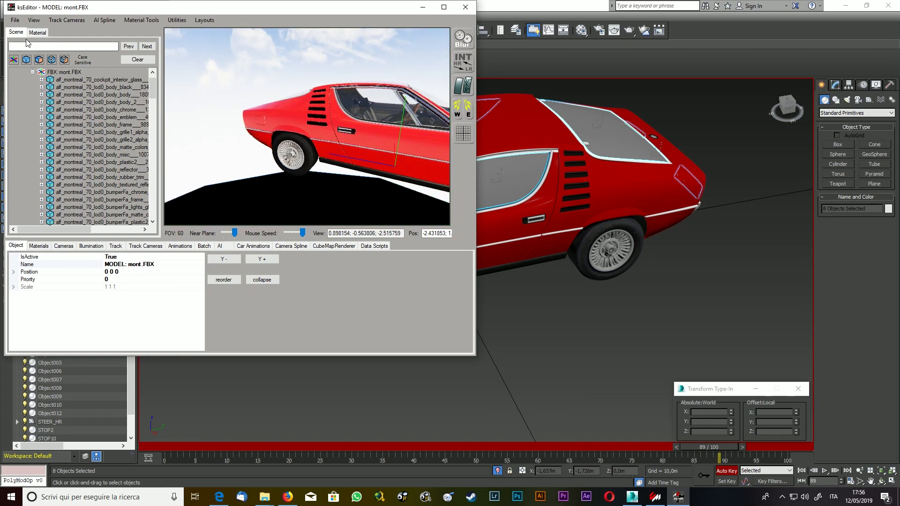
{"action": "mouse_move", "coordinate": [31, 69]}
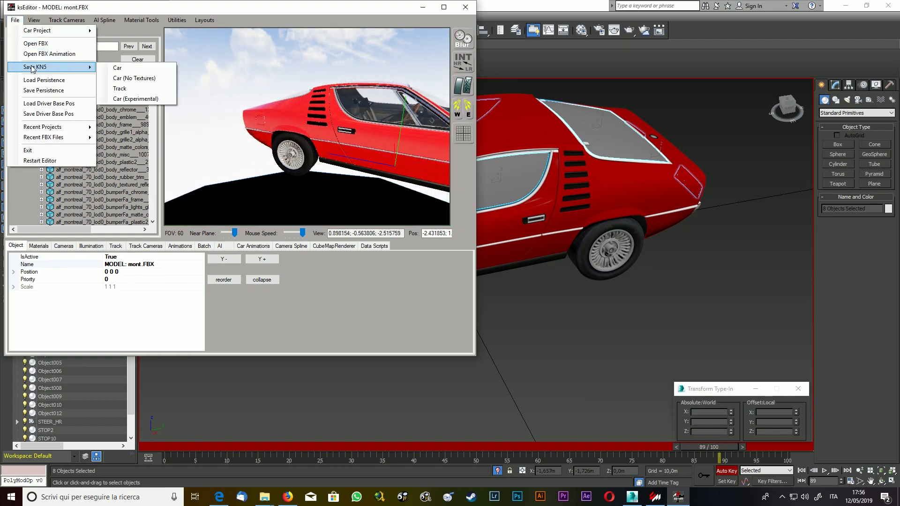
{"action": "left_click", "coordinate": [121, 68]}
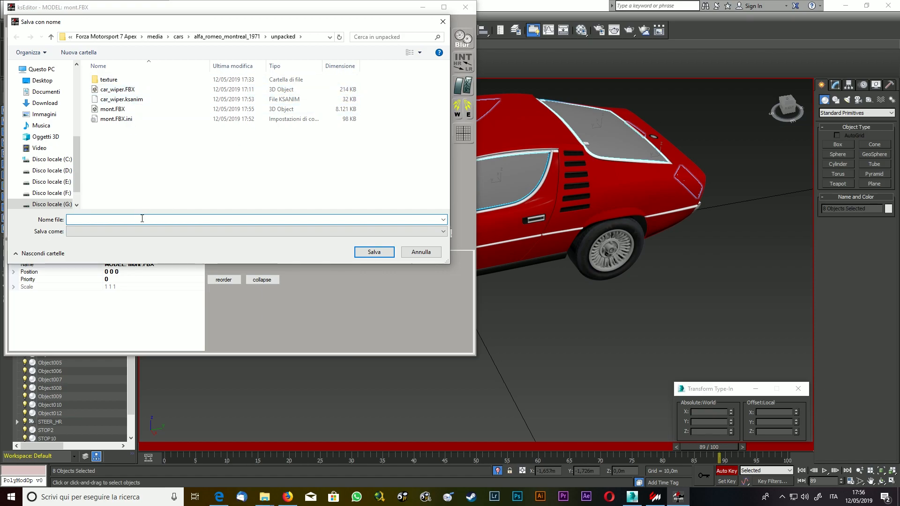
{"action": "left_click", "coordinate": [265, 497]}
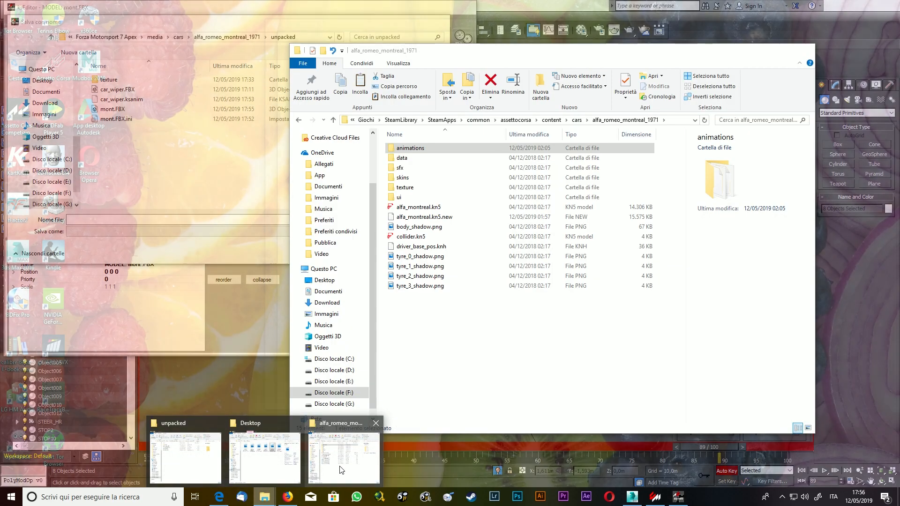
{"action": "left_click", "coordinate": [342, 470]}
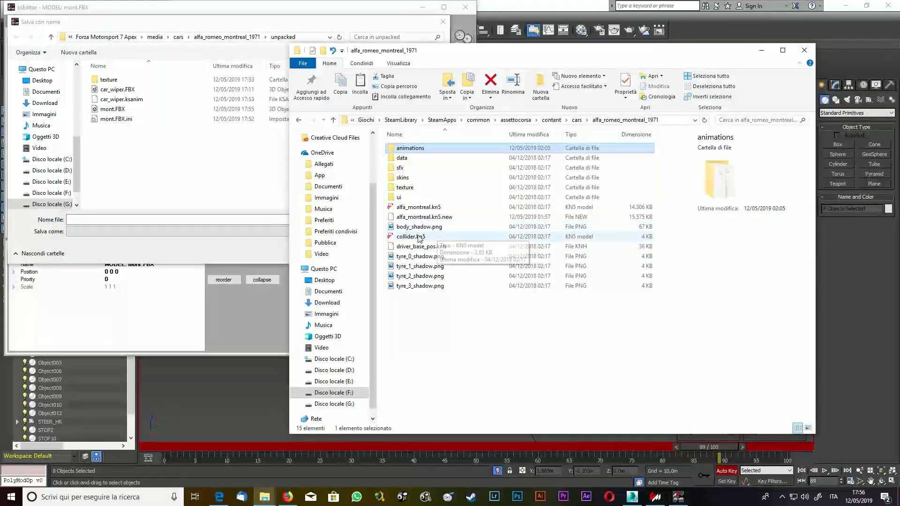
{"action": "left_click", "coordinate": [424, 208]}
{"action": "left_click", "coordinate": [423, 208]}
{"action": "key", "text": "ctrl+c"}
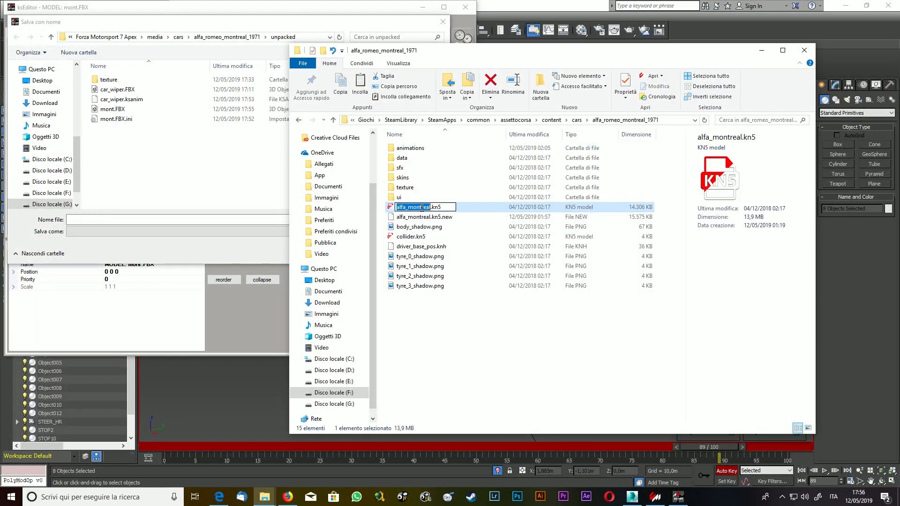
{"action": "right_click", "coordinate": [422, 208]}
{"action": "left_click", "coordinate": [444, 238]}
Save the car KN5 as alfa_montreal in the unpacked folder and dismiss the confirmation.
{"action": "right_click", "coordinate": [135, 220]}
{"action": "left_click", "coordinate": [168, 261]}
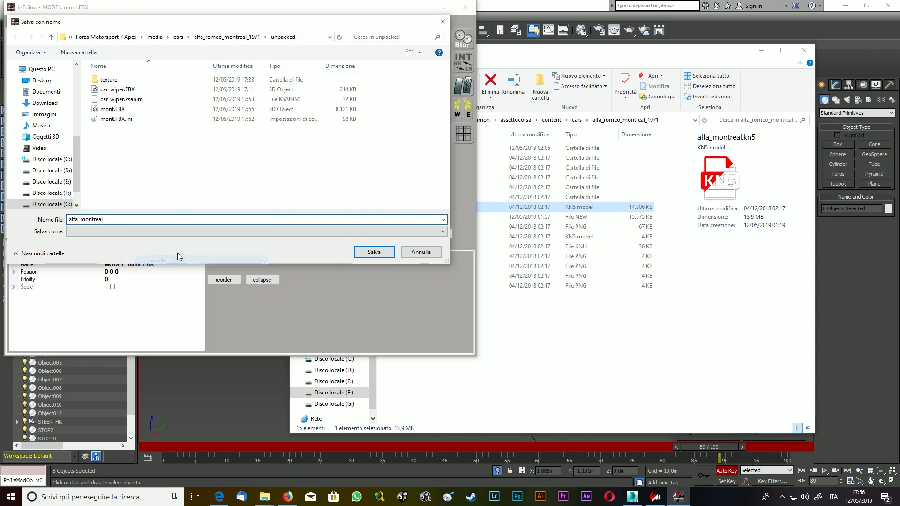
{"action": "left_click", "coordinate": [375, 252]}
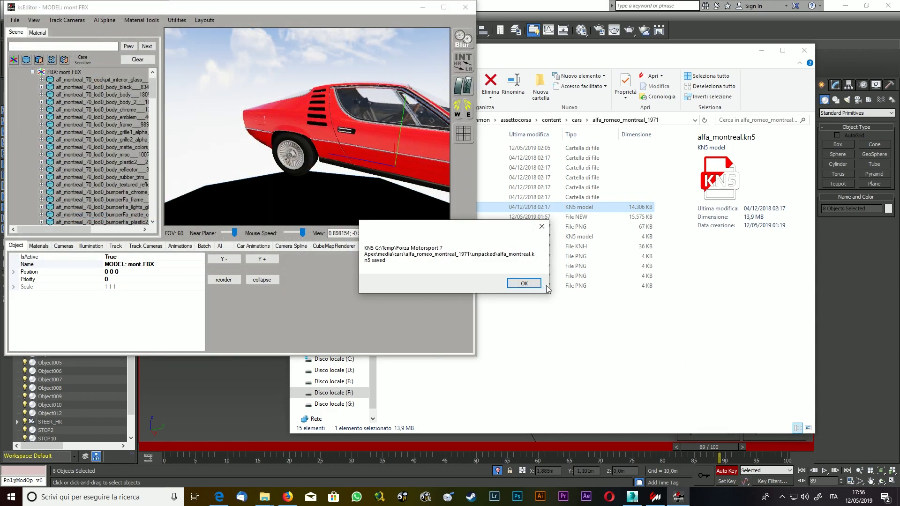
{"action": "left_click", "coordinate": [518, 283]}
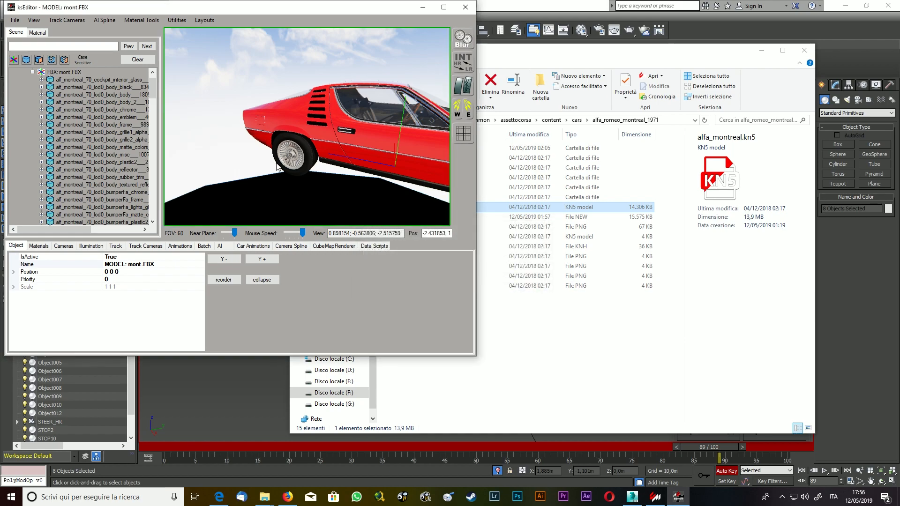
Open car_wiper.FBX as an FBX animation to generate its ksanim file, and view the wipers on the windscreen.
{"action": "left_click", "coordinate": [15, 20]}
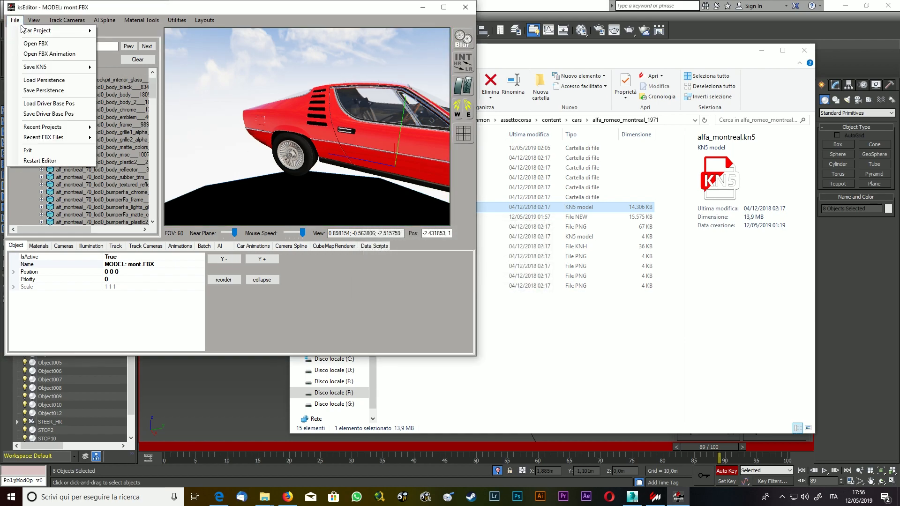
{"action": "left_click", "coordinate": [32, 53]}
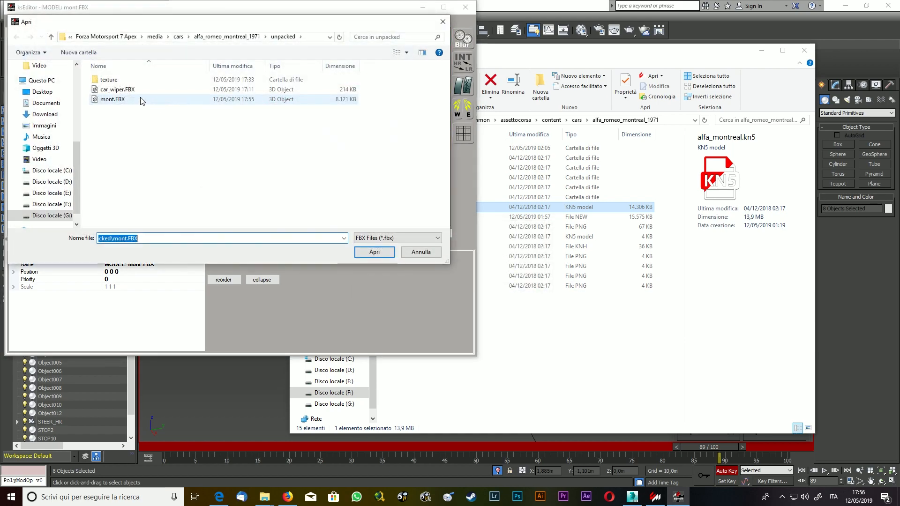
{"action": "double_click", "coordinate": [113, 90]}
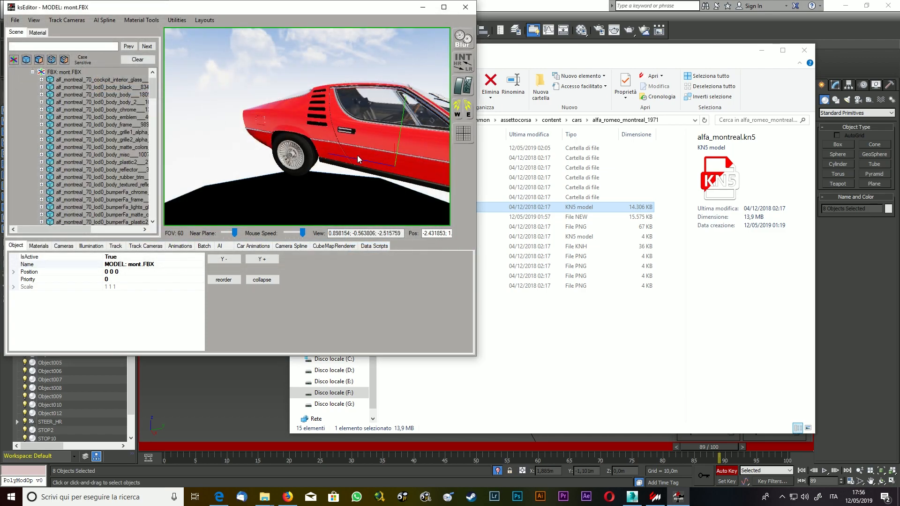
{"action": "scroll", "coordinate": [358, 161], "scroll_direction": "up", "scroll_amount": 3}
{"action": "left_click_drag", "start_coordinate": [361, 161], "coordinate": [309, 157]}
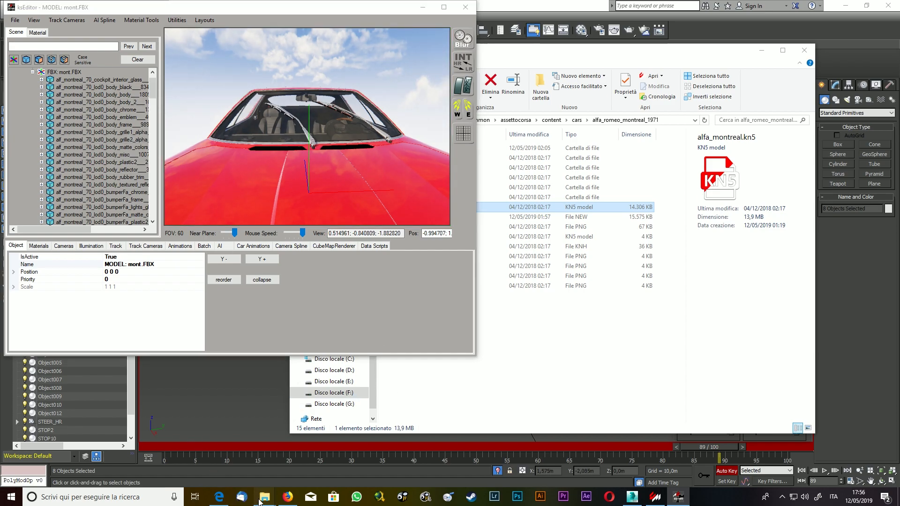
In File Explorer, copy alfa_montreal.kn5 and car_wiper.ksanim from the unpacked folder.
{"action": "mouse_move", "coordinate": [265, 497]}
{"action": "left_click", "coordinate": [213, 470]}
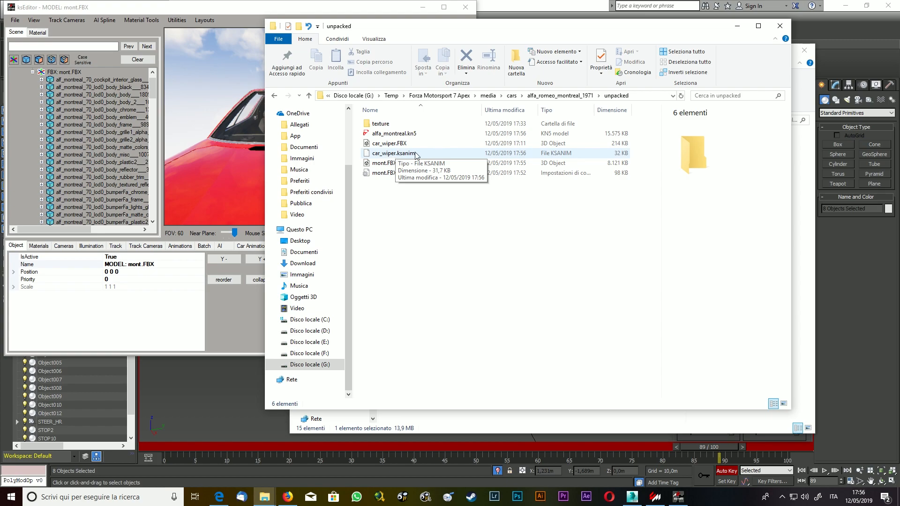
{"action": "left_click", "coordinate": [413, 155]}
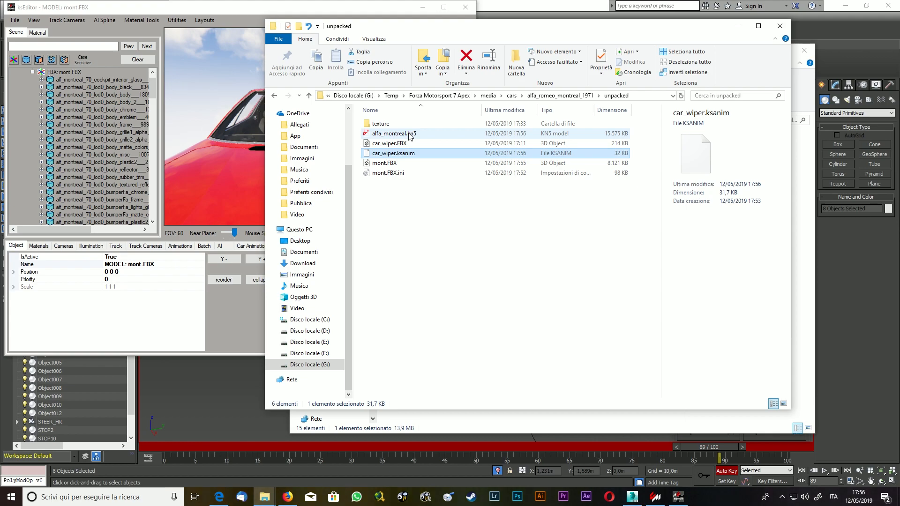
{"action": "left_click", "coordinate": [409, 135], "text": "ctrl"}
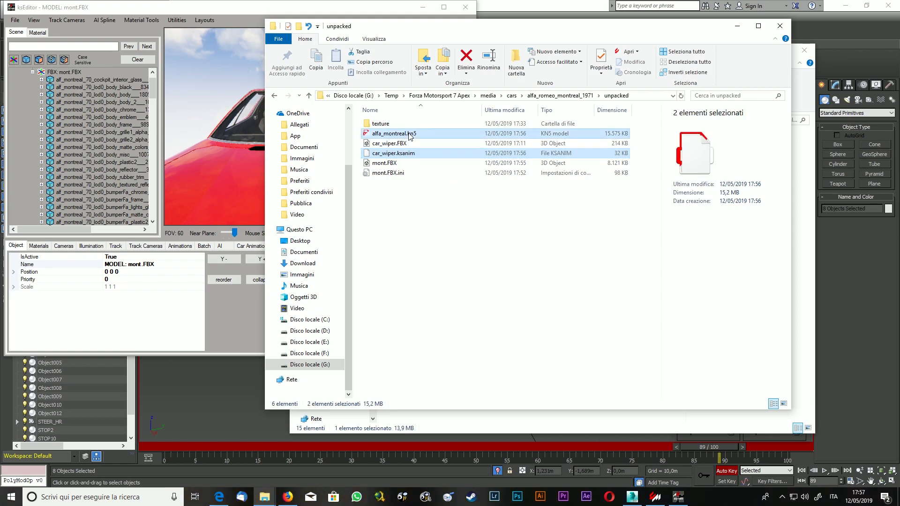
{"action": "right_click", "coordinate": [409, 135]}
{"action": "left_click", "coordinate": [429, 252]}
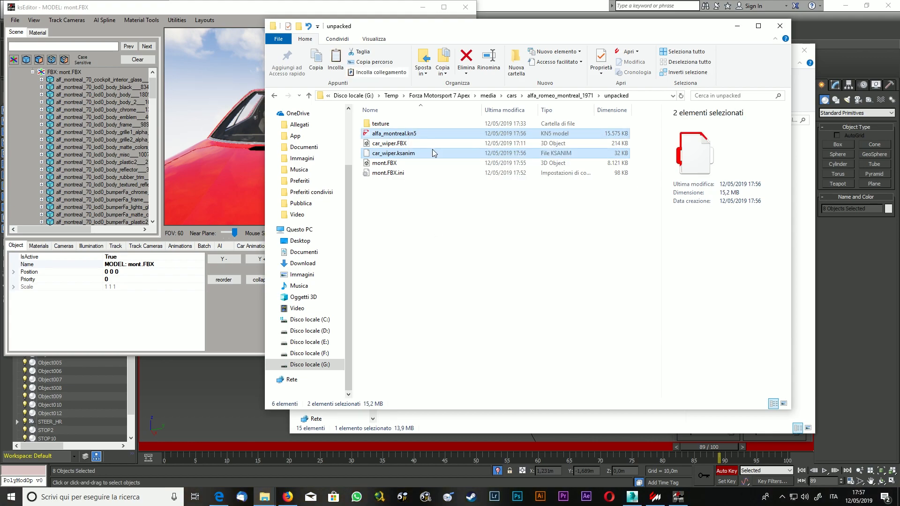
Paste both files into Assetto Corsa's alfa_romeo_montreal_1971 car folder, replacing the existing alfa_montreal.kn5.
{"action": "left_click", "coordinate": [266, 498]}
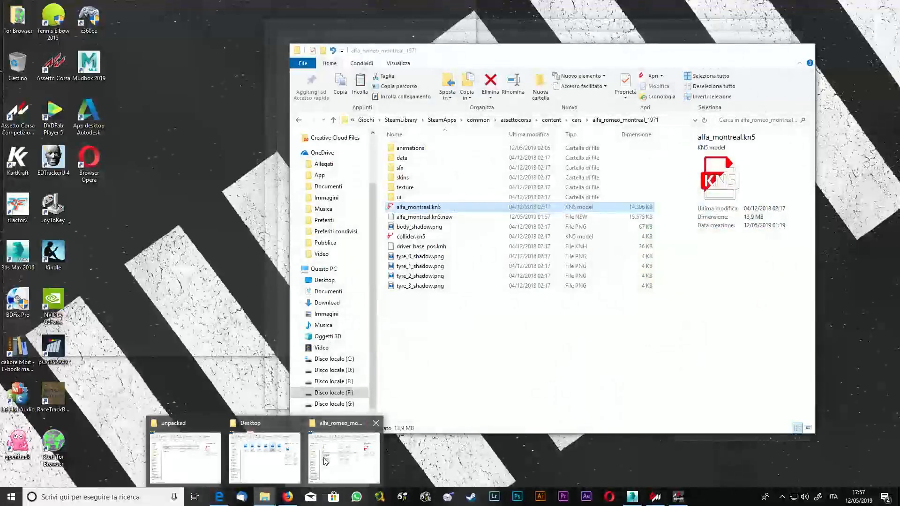
{"action": "left_click", "coordinate": [344, 457]}
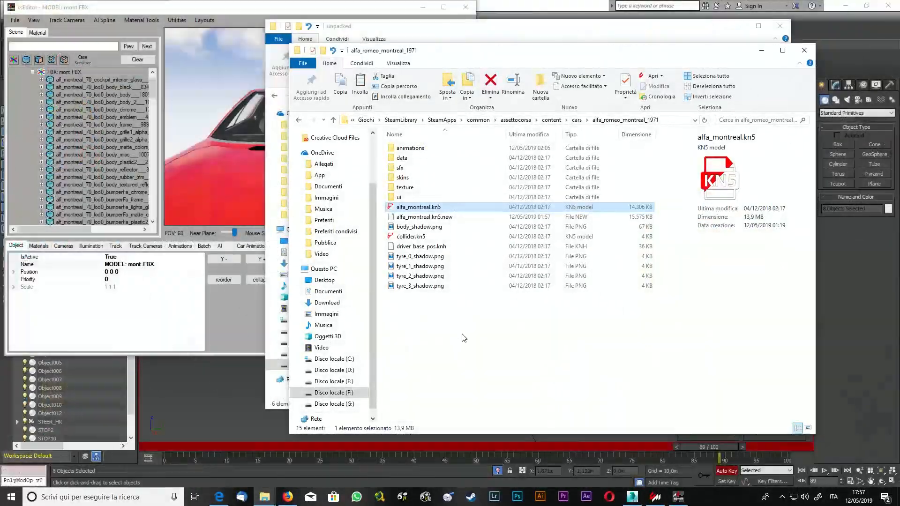
{"action": "right_click", "coordinate": [433, 324]}
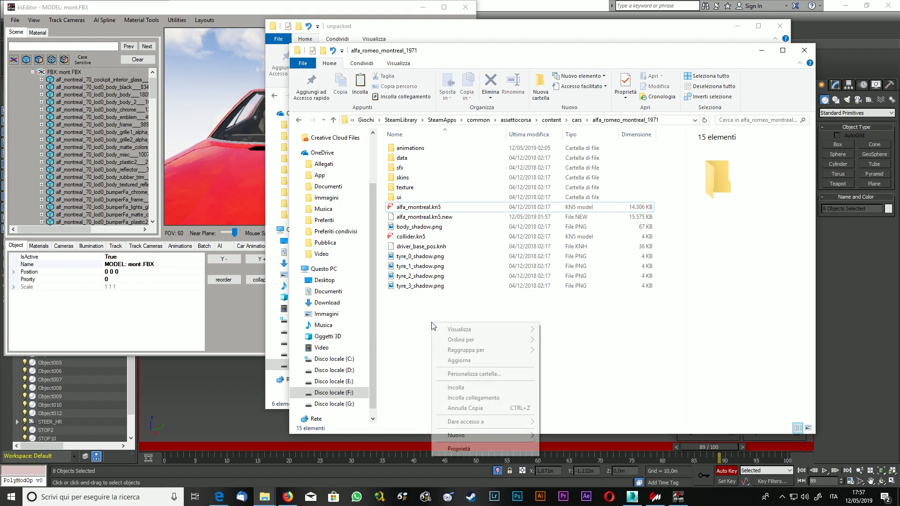
{"action": "left_click", "coordinate": [464, 394]}
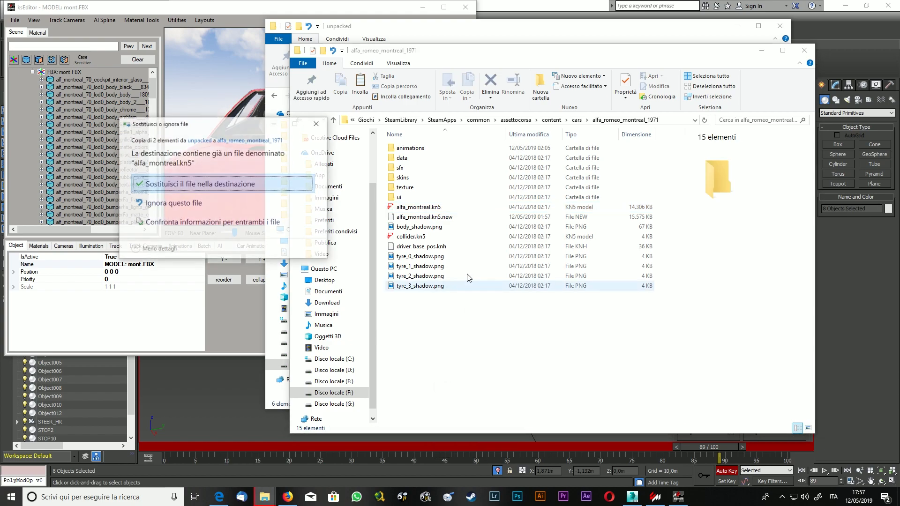
{"action": "left_click", "coordinate": [247, 185]}
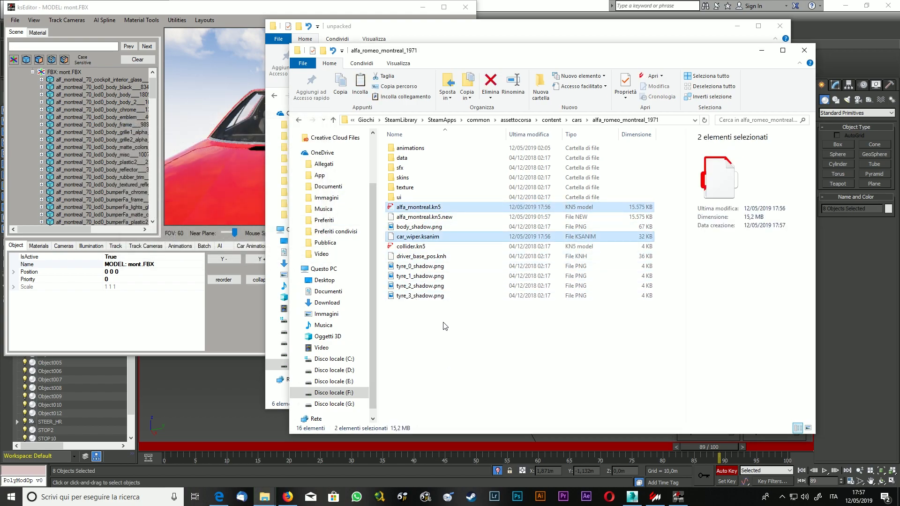
In the car's animations folder, rename the old car_wiper.ksanim to car_wiper.ksanim.OLD and accept the extension change.
{"action": "double_click", "coordinate": [417, 149]}
{"action": "left_click", "coordinate": [418, 149]}
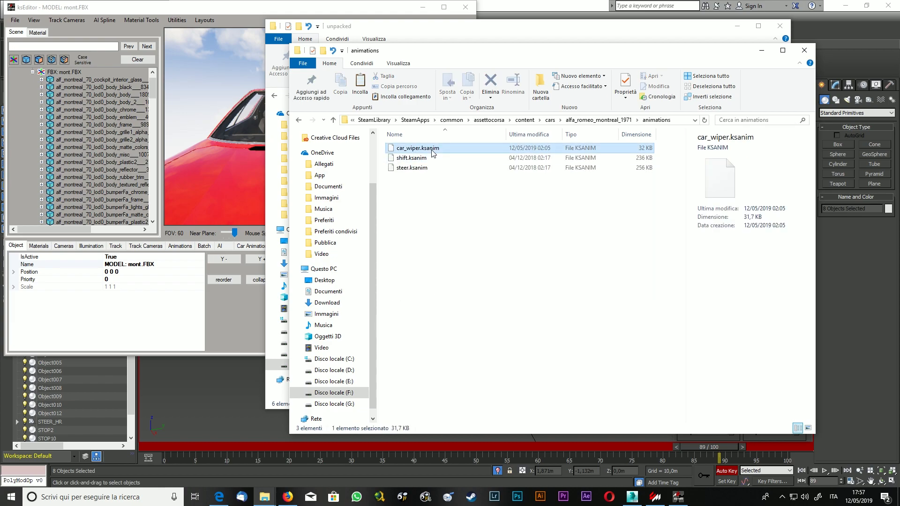
{"action": "left_click", "coordinate": [445, 150]}
{"action": "left_click", "coordinate": [446, 148]}
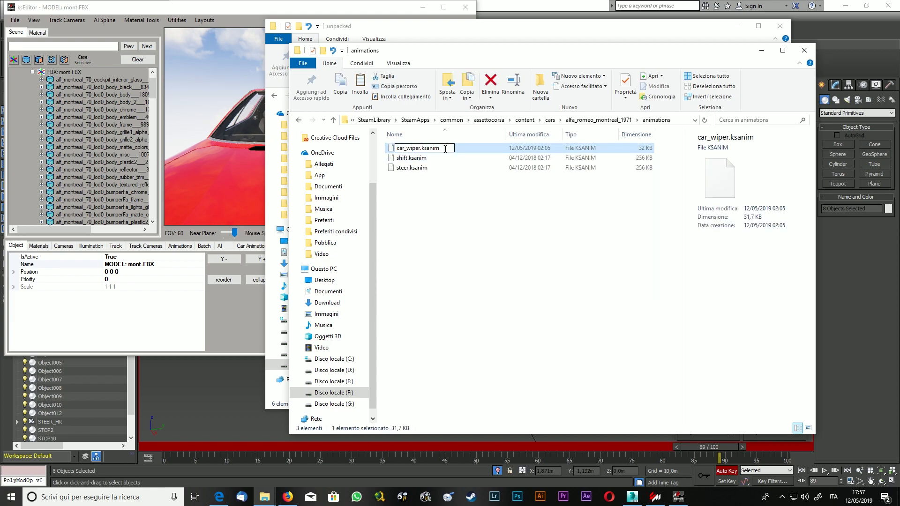
{"action": "type", "text": ".OLD"}
{"action": "key", "text": "Return"}
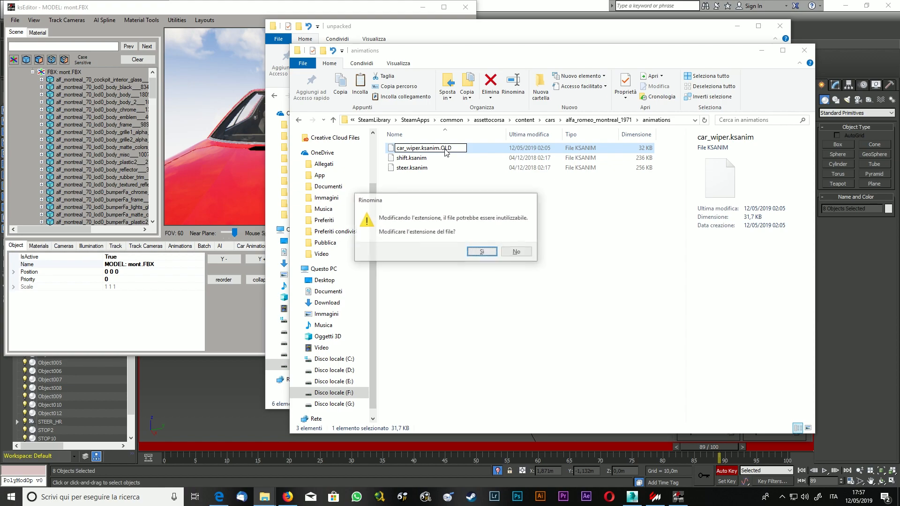
{"action": "left_click", "coordinate": [496, 251]}
Return to the alfa_romeo_montreal_1971 folder and move the new car_wiper.ksanim into the animations folder.
{"action": "left_click", "coordinate": [334, 120]}
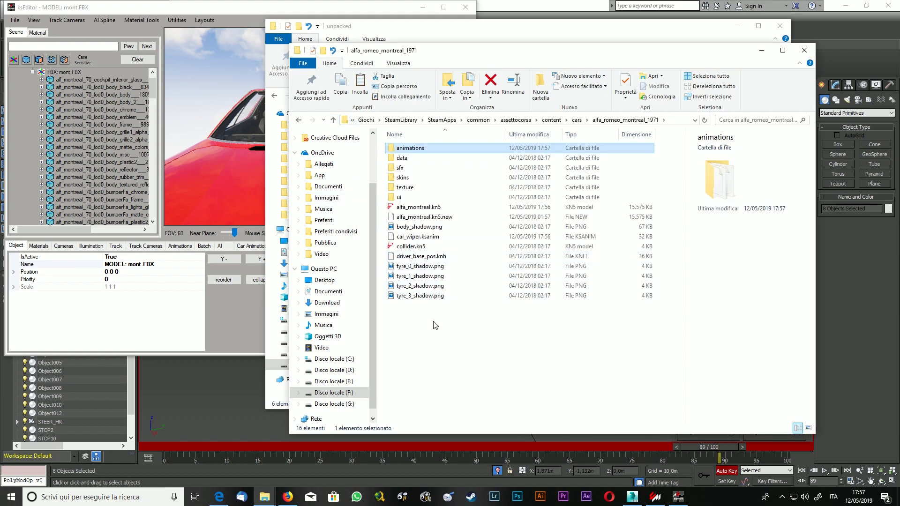
{"action": "left_click", "coordinate": [414, 218]}
{"action": "left_click_drag", "start_coordinate": [414, 237], "coordinate": [424, 149]}
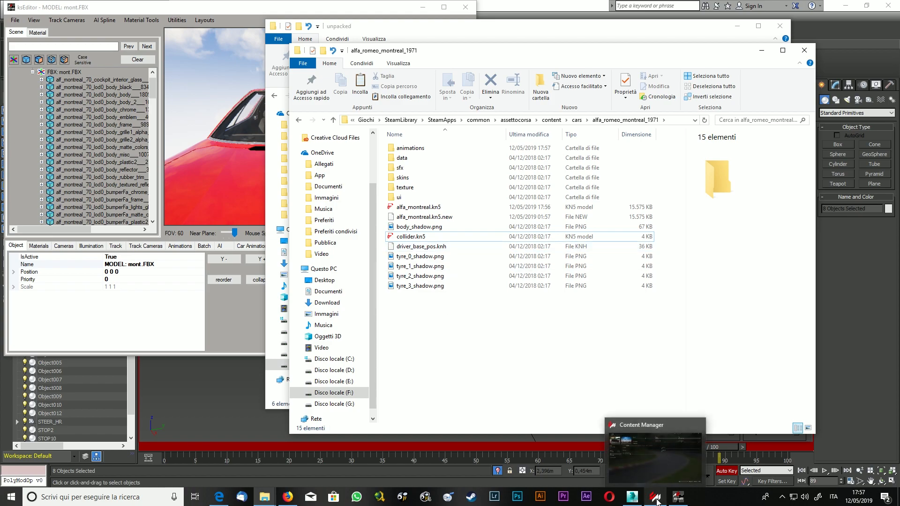
Open alfa_montreal.kn5 in the Content Manager showroom and toggle the wipers animation on and off to check it.
{"action": "double_click", "coordinate": [433, 210]}
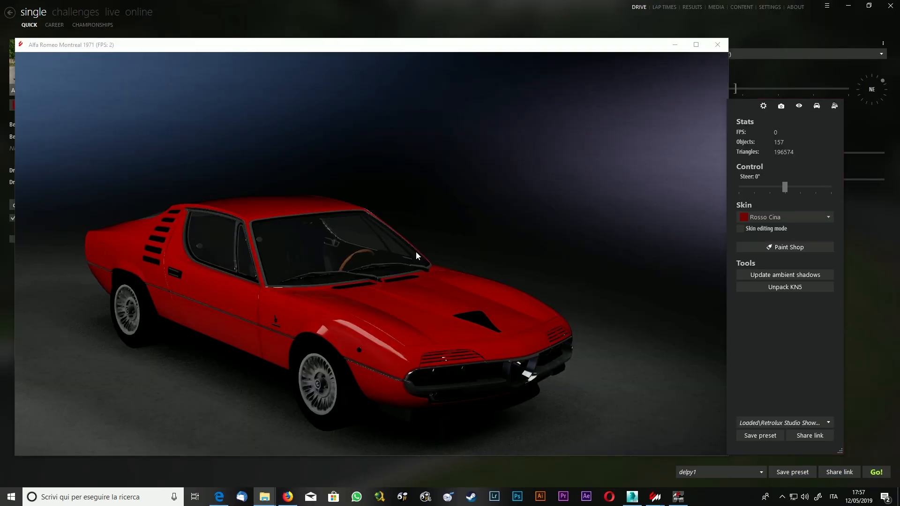
{"action": "left_click_drag", "start_coordinate": [480, 294], "coordinate": [380, 293]}
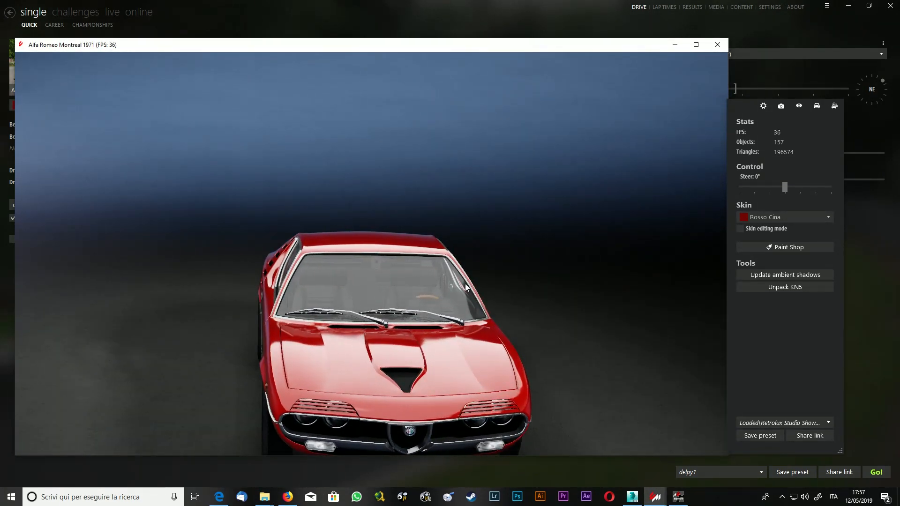
{"action": "left_click", "coordinate": [816, 107]}
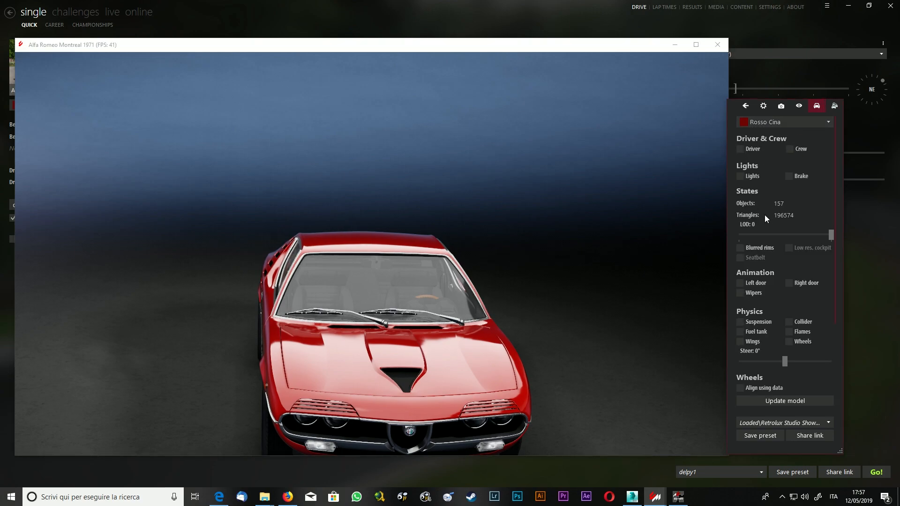
{"action": "left_click", "coordinate": [741, 293]}
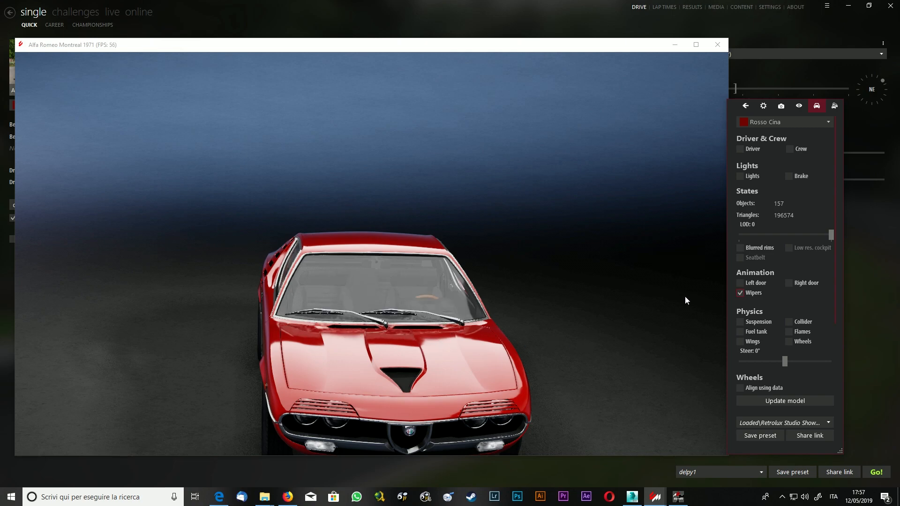
{"action": "left_click", "coordinate": [740, 294]}
{"action": "left_click_drag", "start_coordinate": [491, 331], "coordinate": [218, 297]}
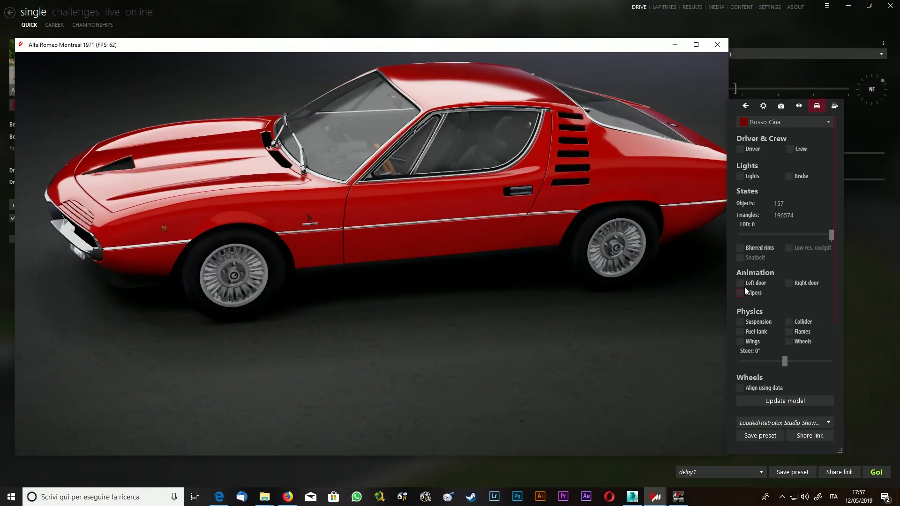
Toggle the blurred rims state on and off in the showroom and inspect the wheels from the side.
{"action": "left_click", "coordinate": [741, 249]}
{"action": "left_click", "coordinate": [740, 249]}
{"action": "left_click", "coordinate": [740, 249]}
{"action": "left_click_drag", "start_coordinate": [385, 329], "coordinate": [211, 269]}
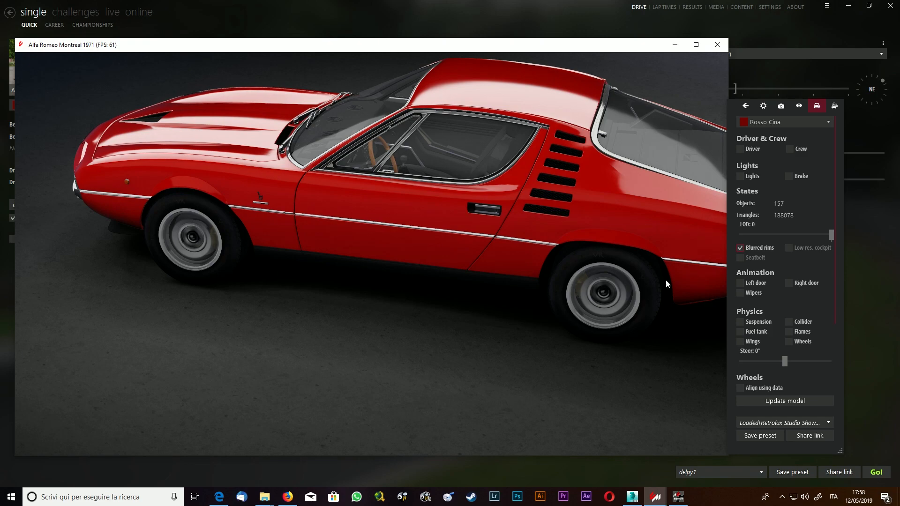
{"action": "left_click", "coordinate": [744, 250]}
{"action": "left_click_drag", "start_coordinate": [530, 313], "coordinate": [648, 311]}
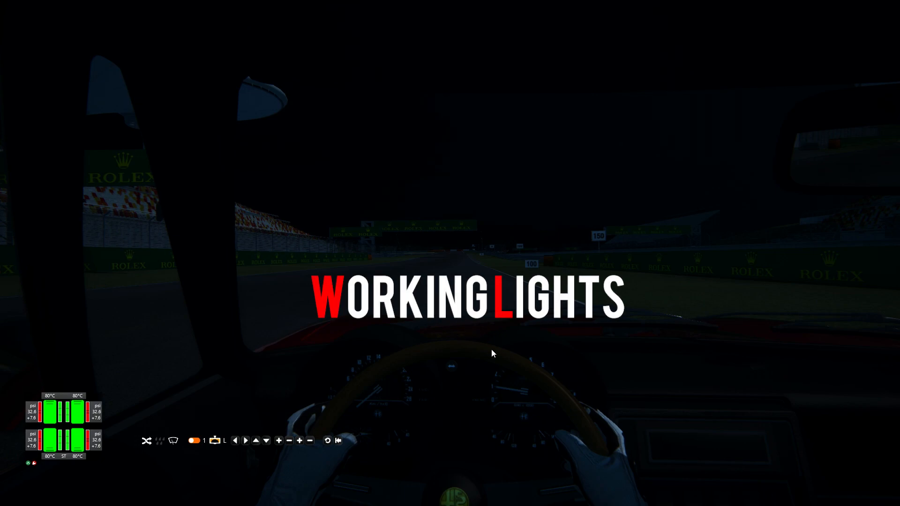
In Assetto Corsa on the night track, try the headlight and yellow fog light combinations from the cockpit, checking the LUCI and FARI dashboard indicators.
{"action": "key", "text": "l"}
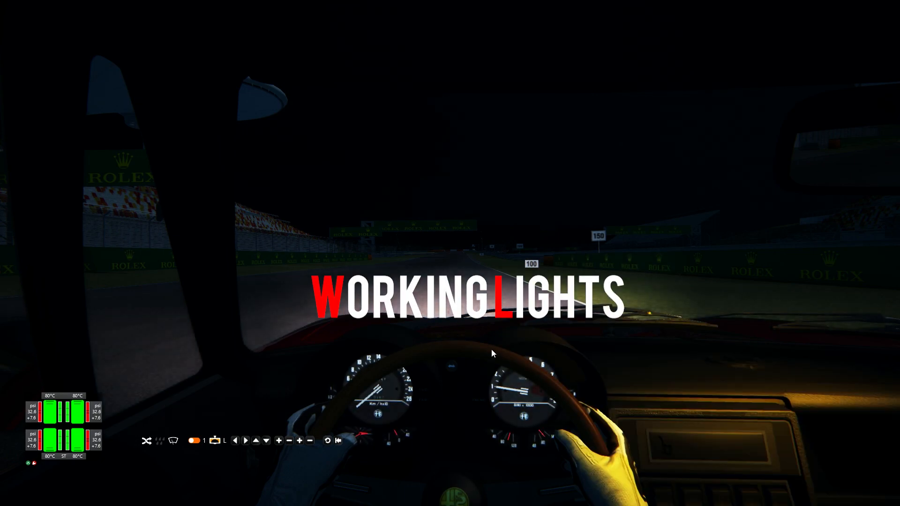
{"action": "right_click_drag", "start_coordinate": [492, 354], "coordinate": [519, 351]}
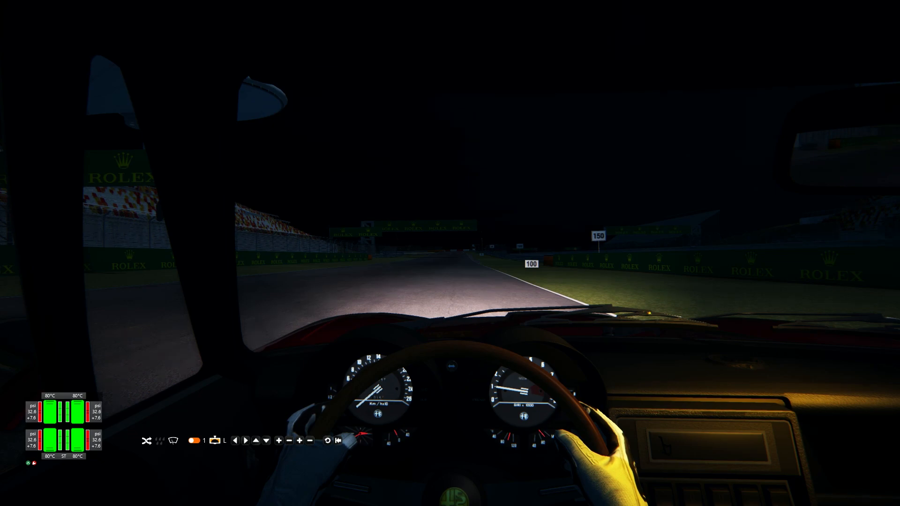
{"action": "key", "text": "l"}
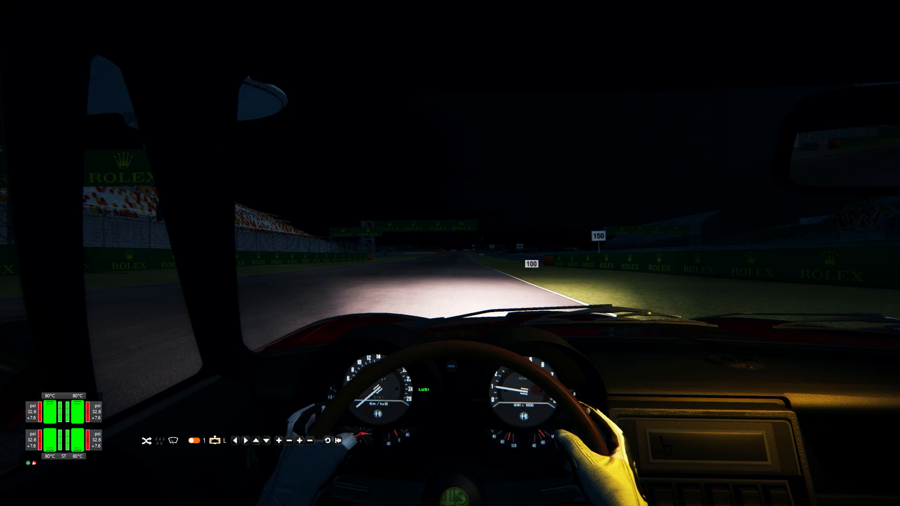
{"action": "key", "text": "l"}
{"action": "key", "text": "l"}
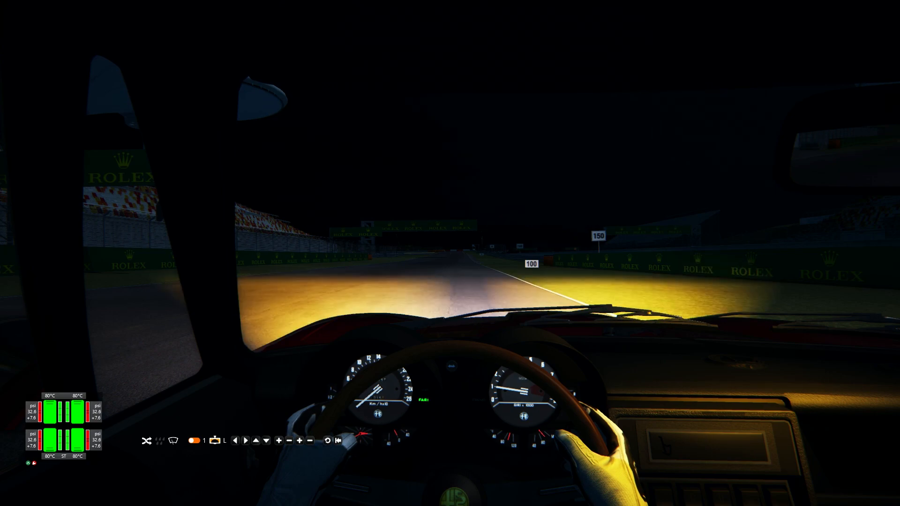
{"action": "key", "text": "l"}
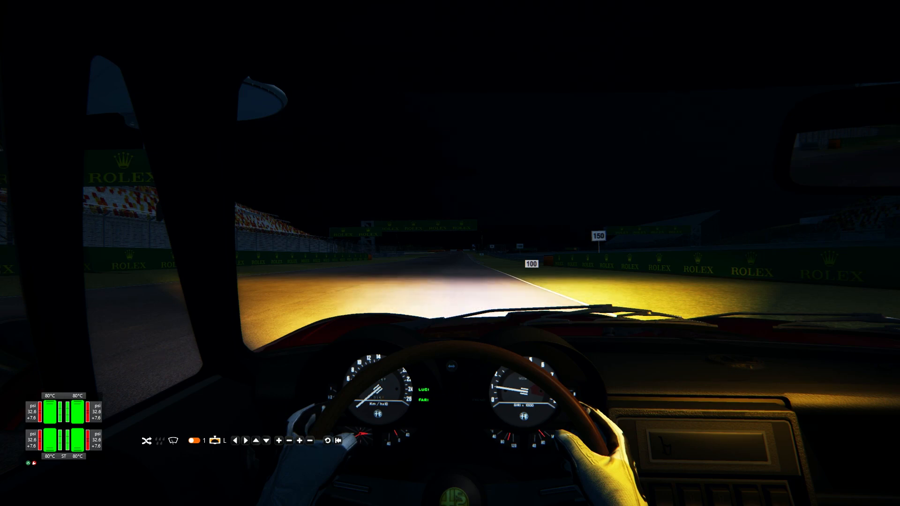
{"action": "key", "text": "l"}
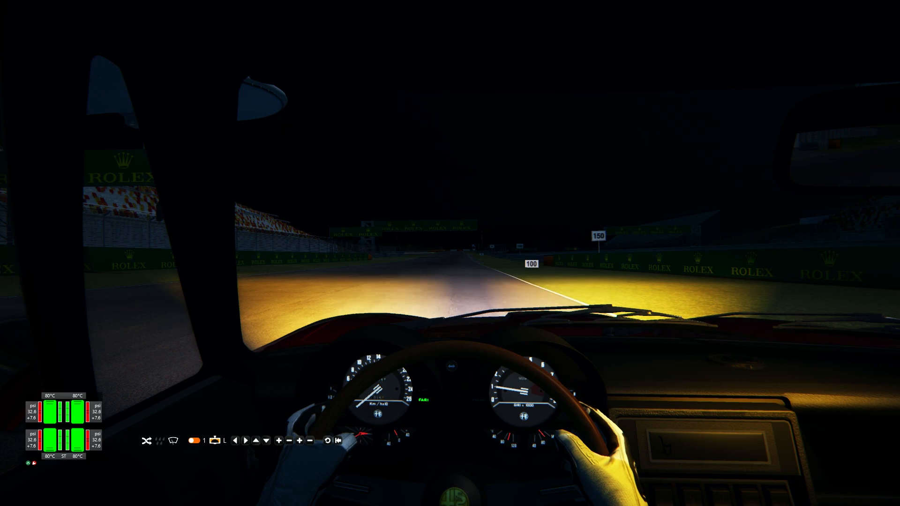
Switch off the instrument lights, yellow fog lights and headlights one after another from the cockpit.
{"action": "key", "text": "l"}
{"action": "key", "text": "l"}
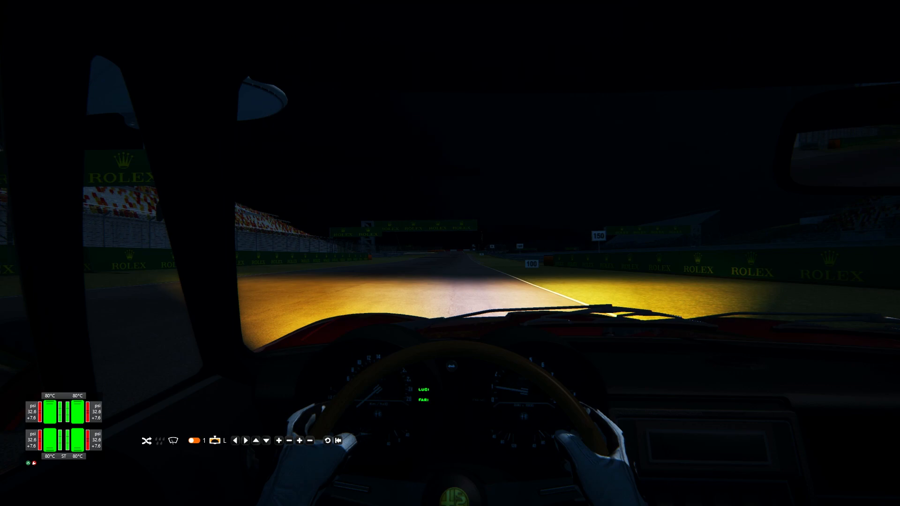
{"action": "key", "text": "l"}
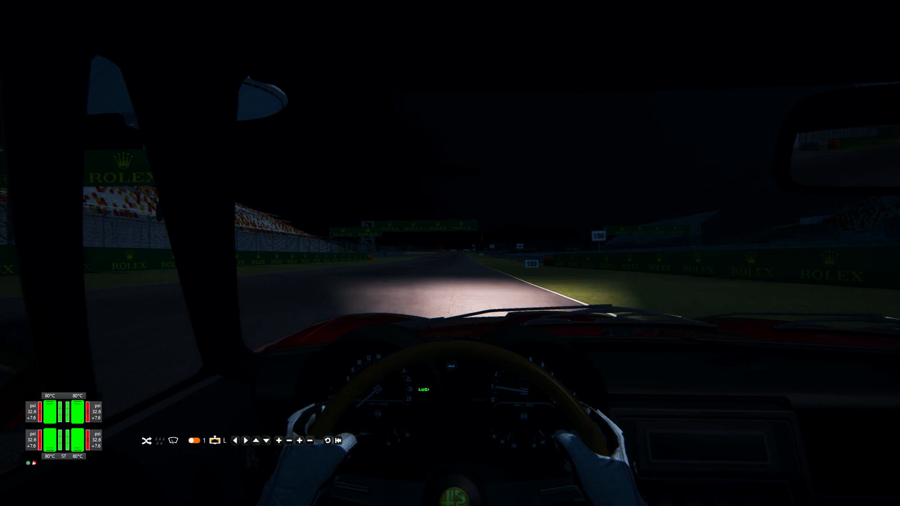
{"action": "key", "text": "l"}
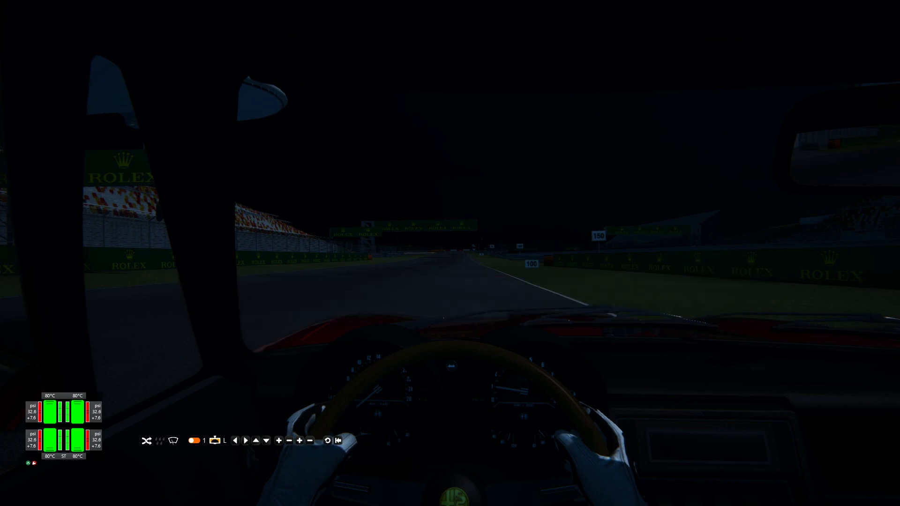
{"action": "key", "text": "l"}
{"action": "key", "text": "l"}
Move the free camera to the car's front and cycle its headlights and yellow fog lights on and off.
{"action": "key", "text": "F7"}
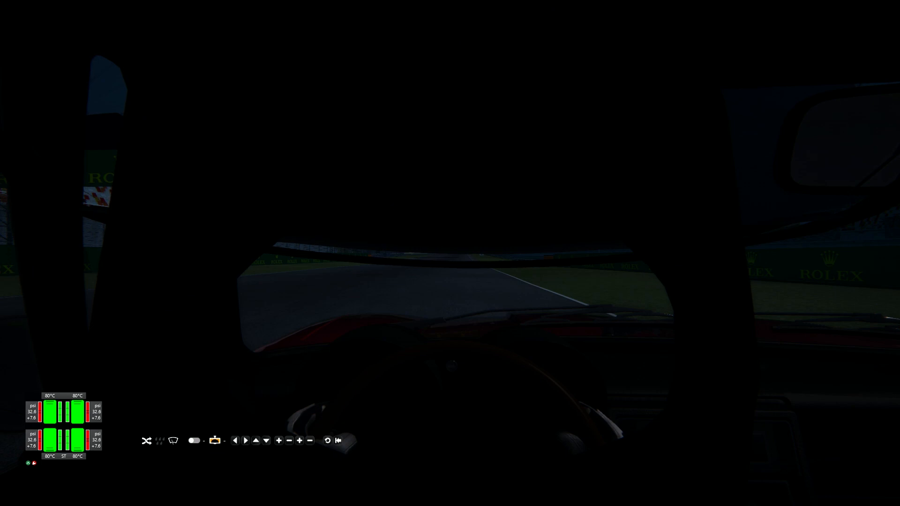
{"action": "key", "text": "Up"}
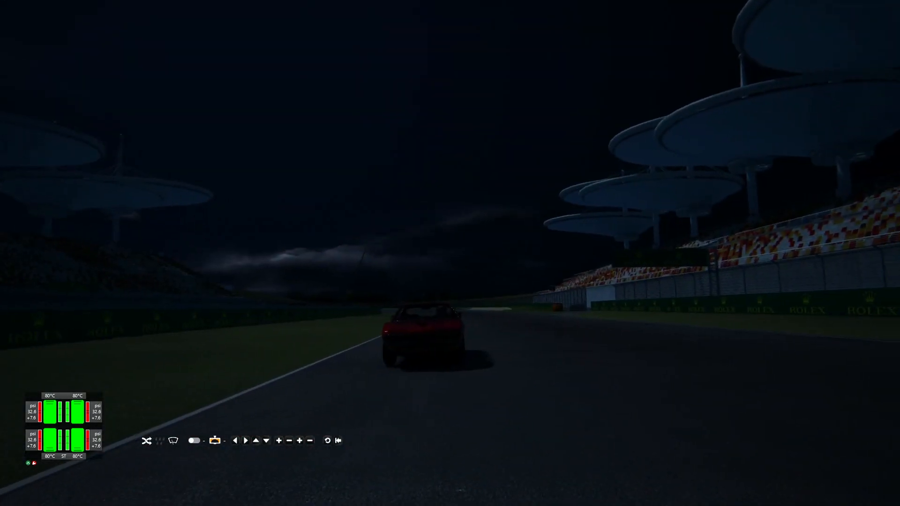
{"action": "key", "text": "Up"}
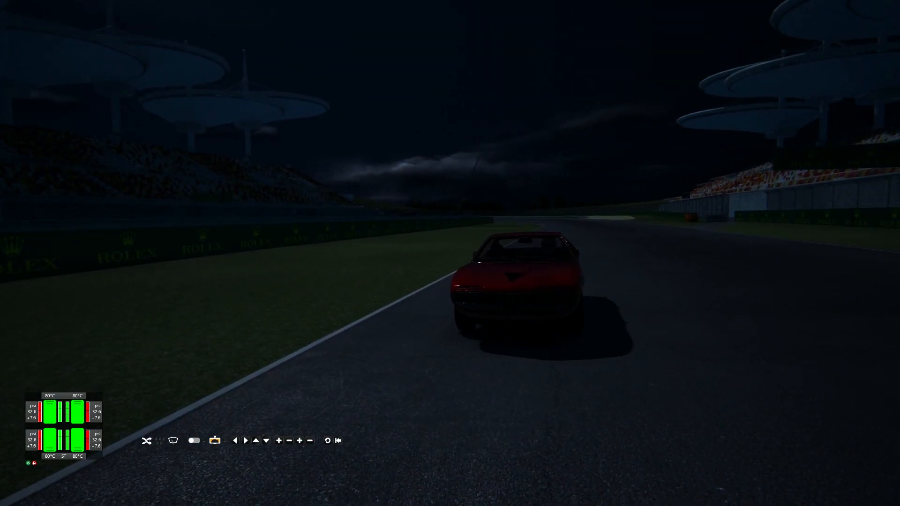
{"action": "key", "text": "l"}
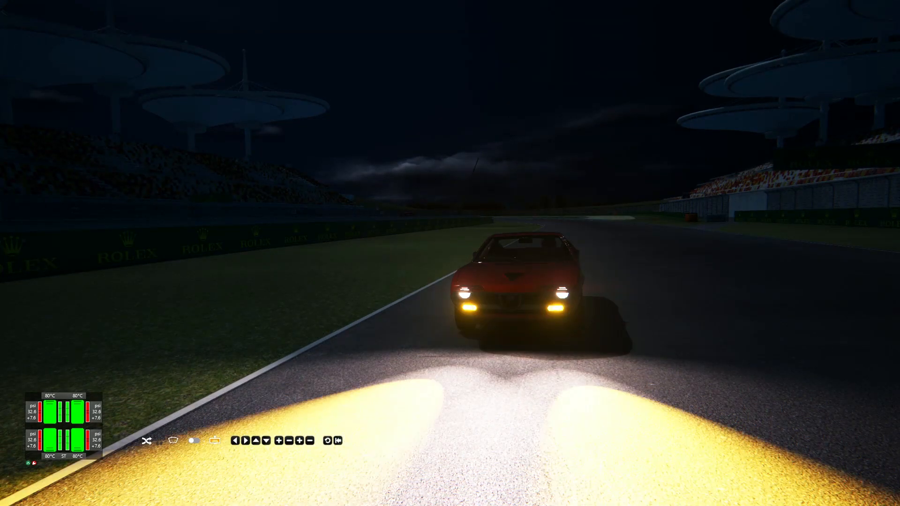
{"action": "key", "text": "l"}
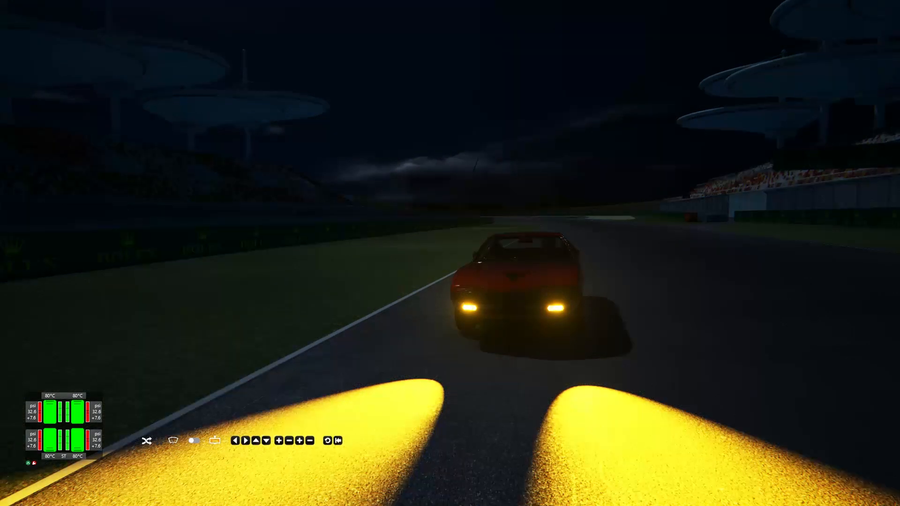
{"action": "key", "text": "l"}
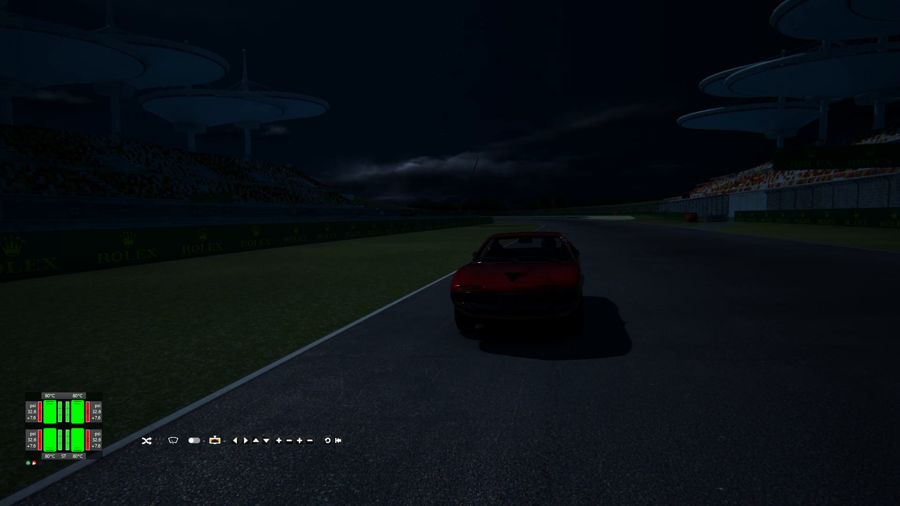
{"action": "key", "text": "l"}
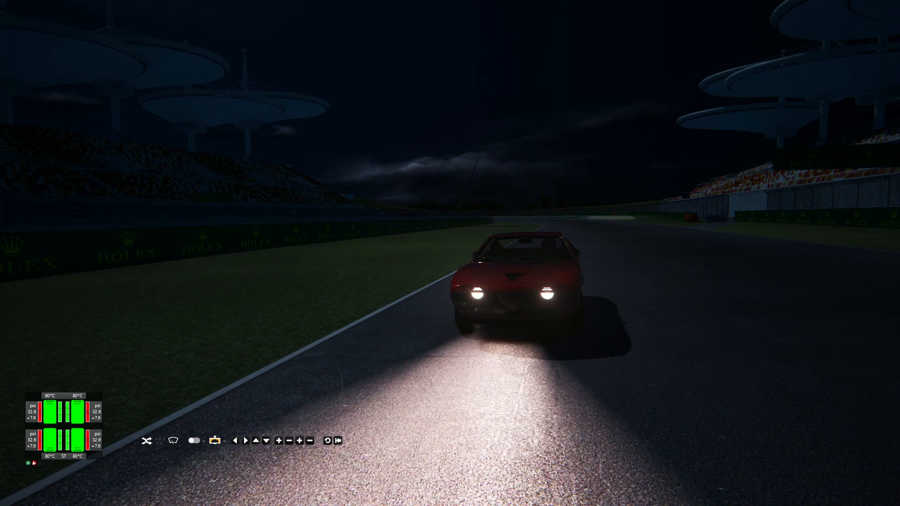
{"action": "key", "text": "l"}
{"action": "key", "text": "l"}
{"action": "key", "text": "l"}
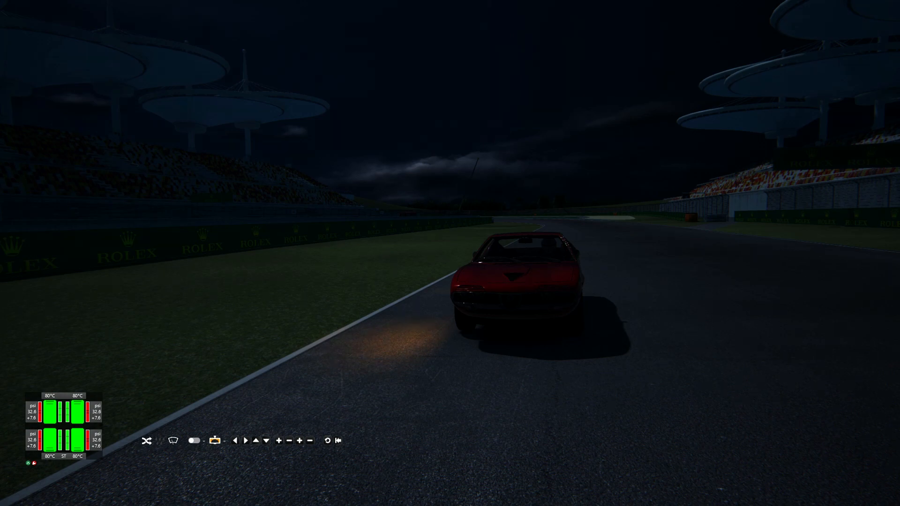
Check the turn signals on both sides of the car from behind and from the front.
{"action": "right_click_drag", "start_coordinate": [518, 320], "coordinate": [872, 311]}
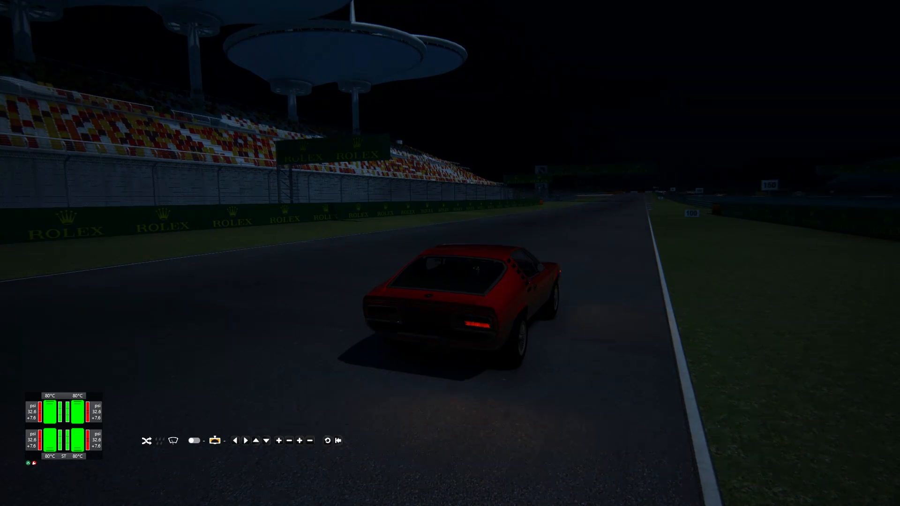
{"action": "key", "text": "q"}
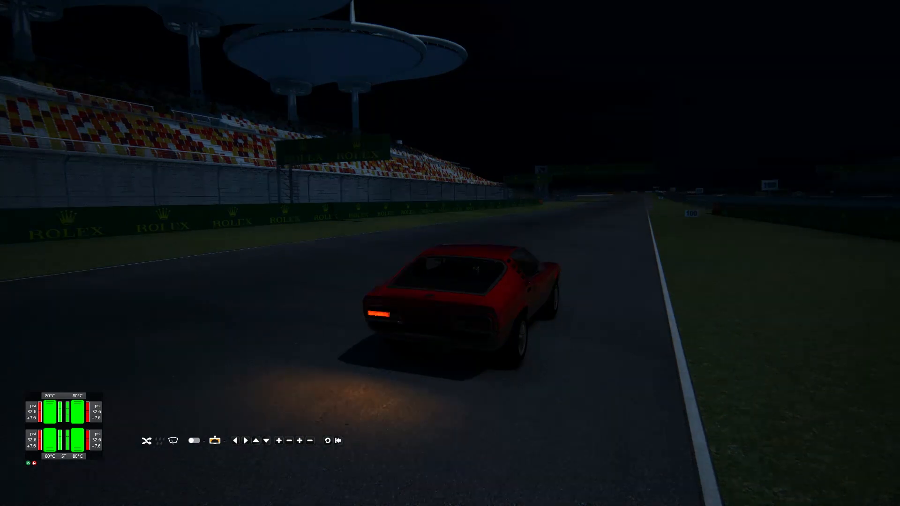
{"action": "right_click_drag", "start_coordinate": [468, 302], "coordinate": [737, 304]}
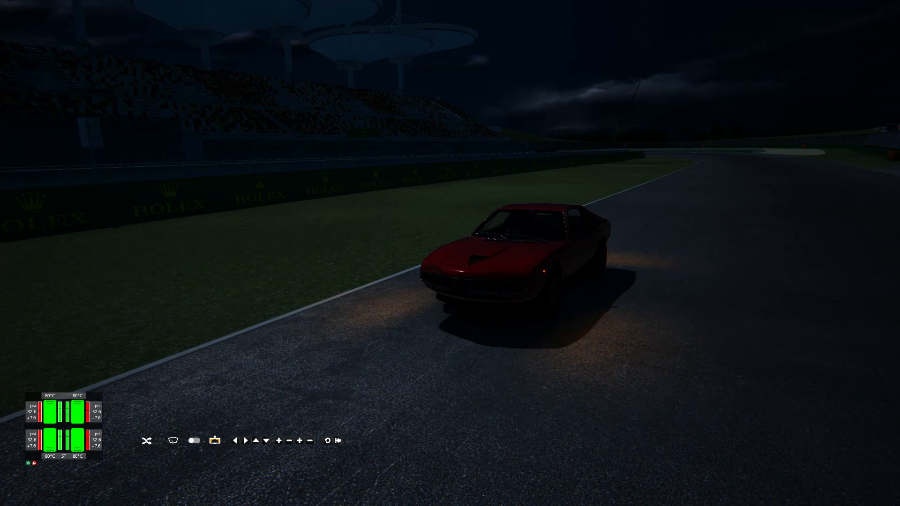
Turn the headlights on and inspect the lit tail lights from behind the car.
{"action": "right_click_drag", "start_coordinate": [366, 300], "coordinate": [598, 301]}
{"action": "key", "text": "l"}
{"action": "right_click_drag", "start_coordinate": [458, 287], "coordinate": [461, 279]}
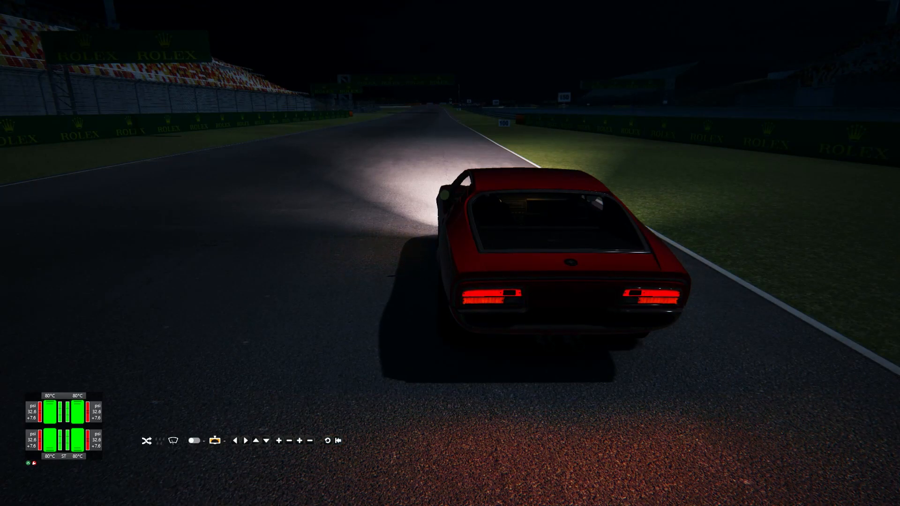
Return to the cockpit view and force the Rain weather in the Sol Plan Selector, closing the selector when done.
{"action": "key", "text": "F1"}
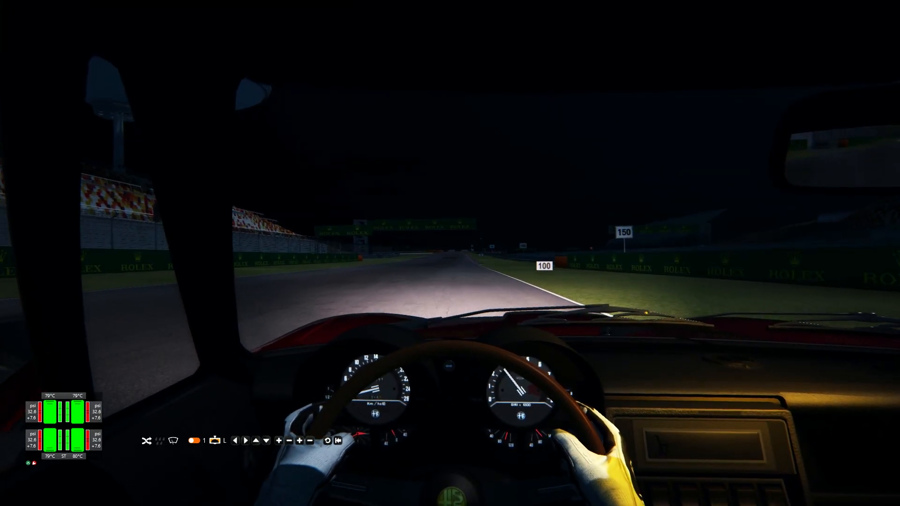
{"action": "mouse_move", "coordinate": [884, 458]}
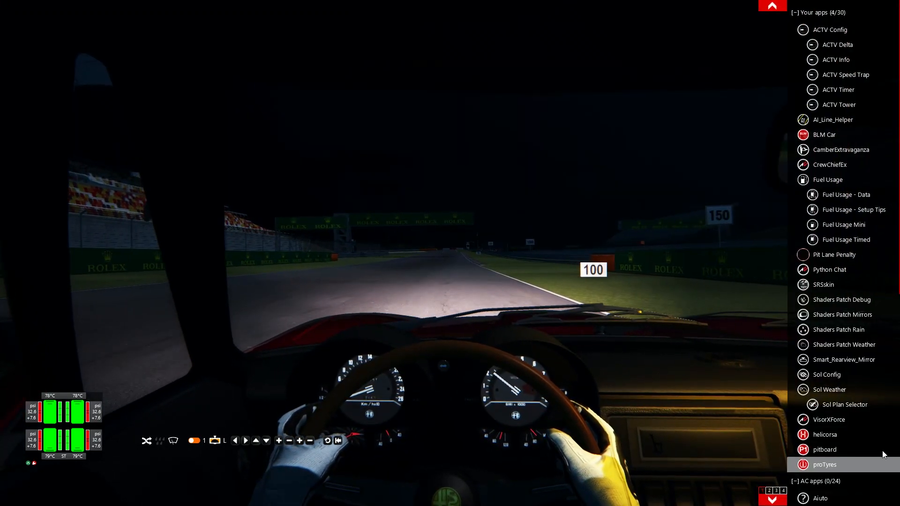
{"action": "left_click", "coordinate": [874, 406]}
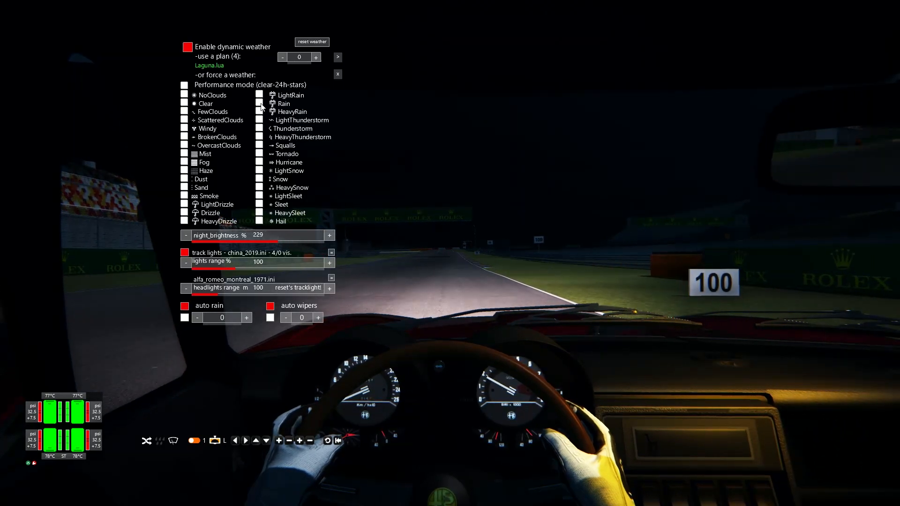
{"action": "left_click", "coordinate": [260, 103]}
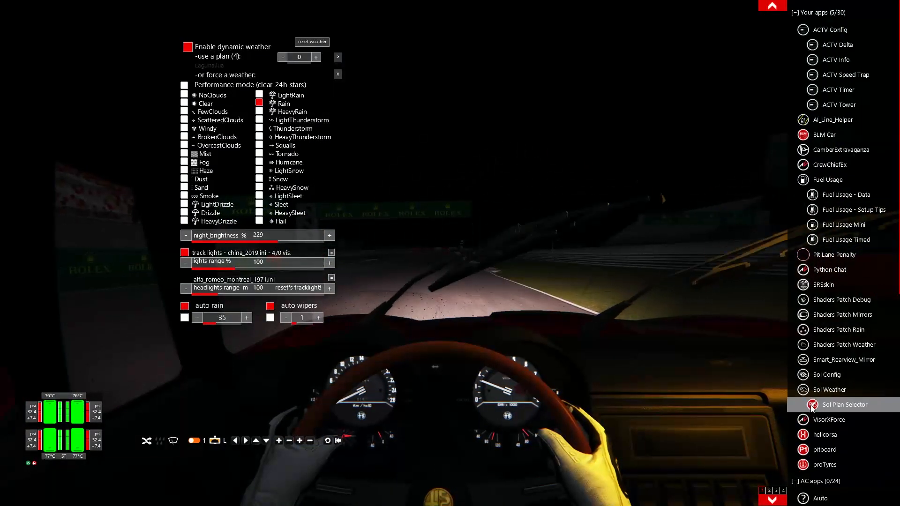
{"action": "left_click", "coordinate": [874, 406]}
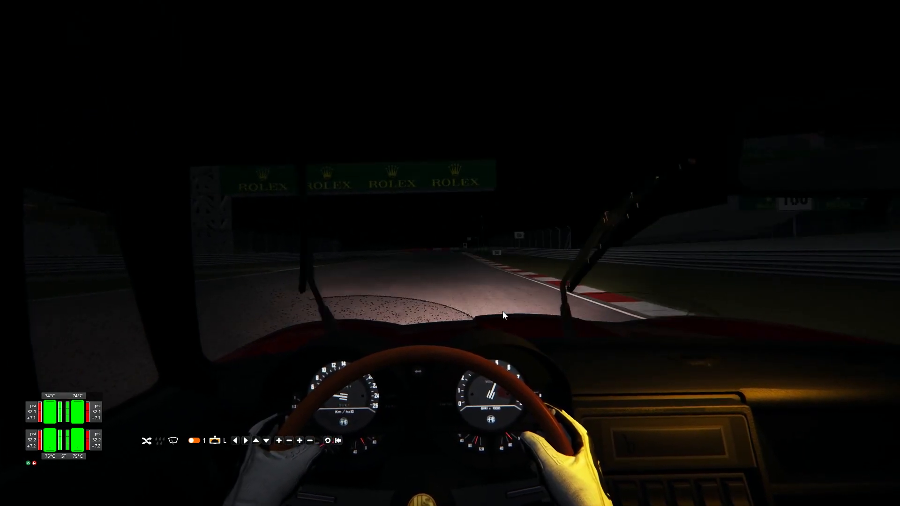
Switch on the yellow fog lights and main beams while driving in the rain with the wipers running.
{"action": "key", "text": "l"}
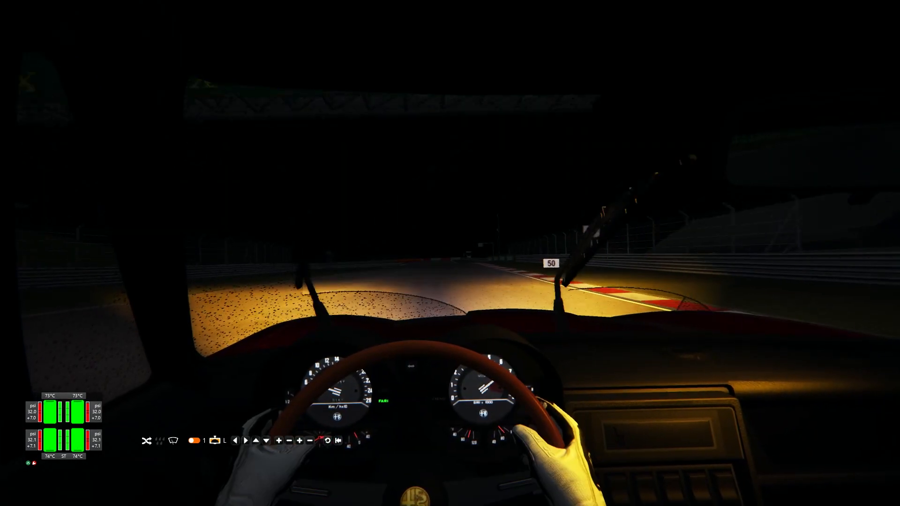
{"action": "key", "text": "l"}
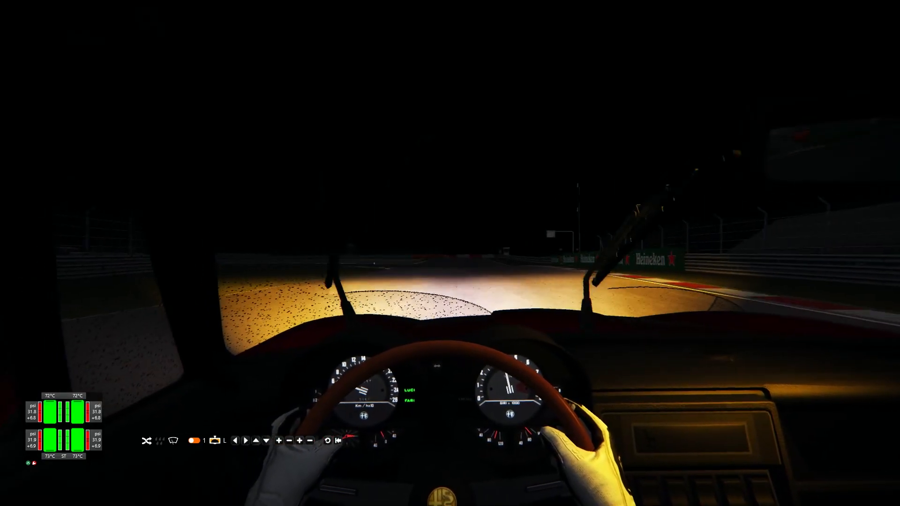